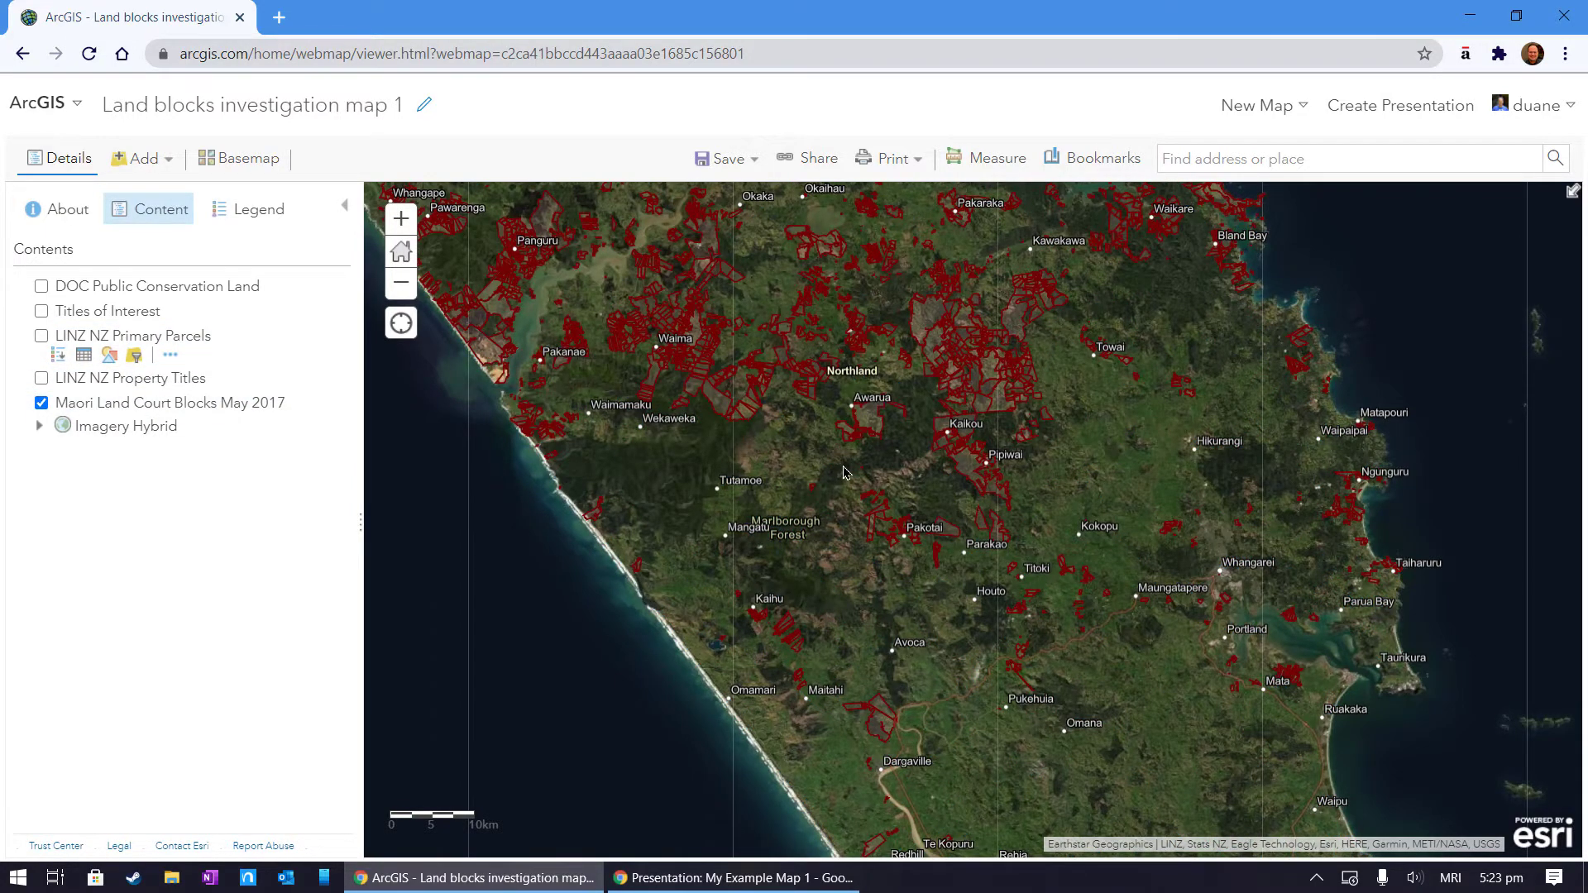
Hide the Maori Land Court Blocks May 2017 layer and show the Titles of Interest layer to examine the titles near Pipiwai.
scroll(843, 472, "up", 1)
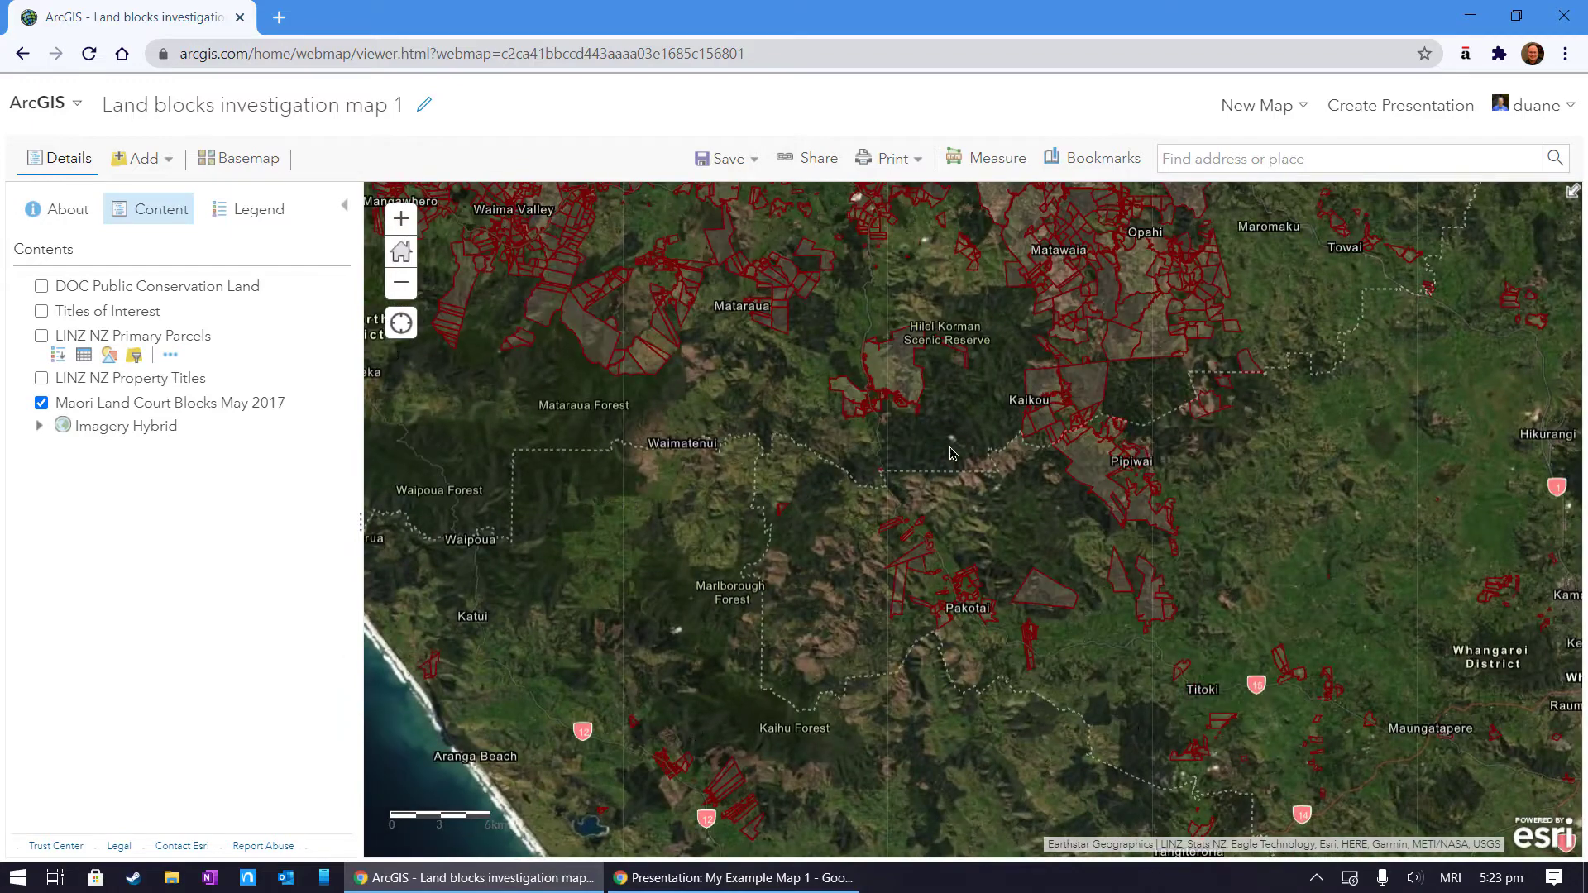
left_click_drag(951, 453, 956, 521)
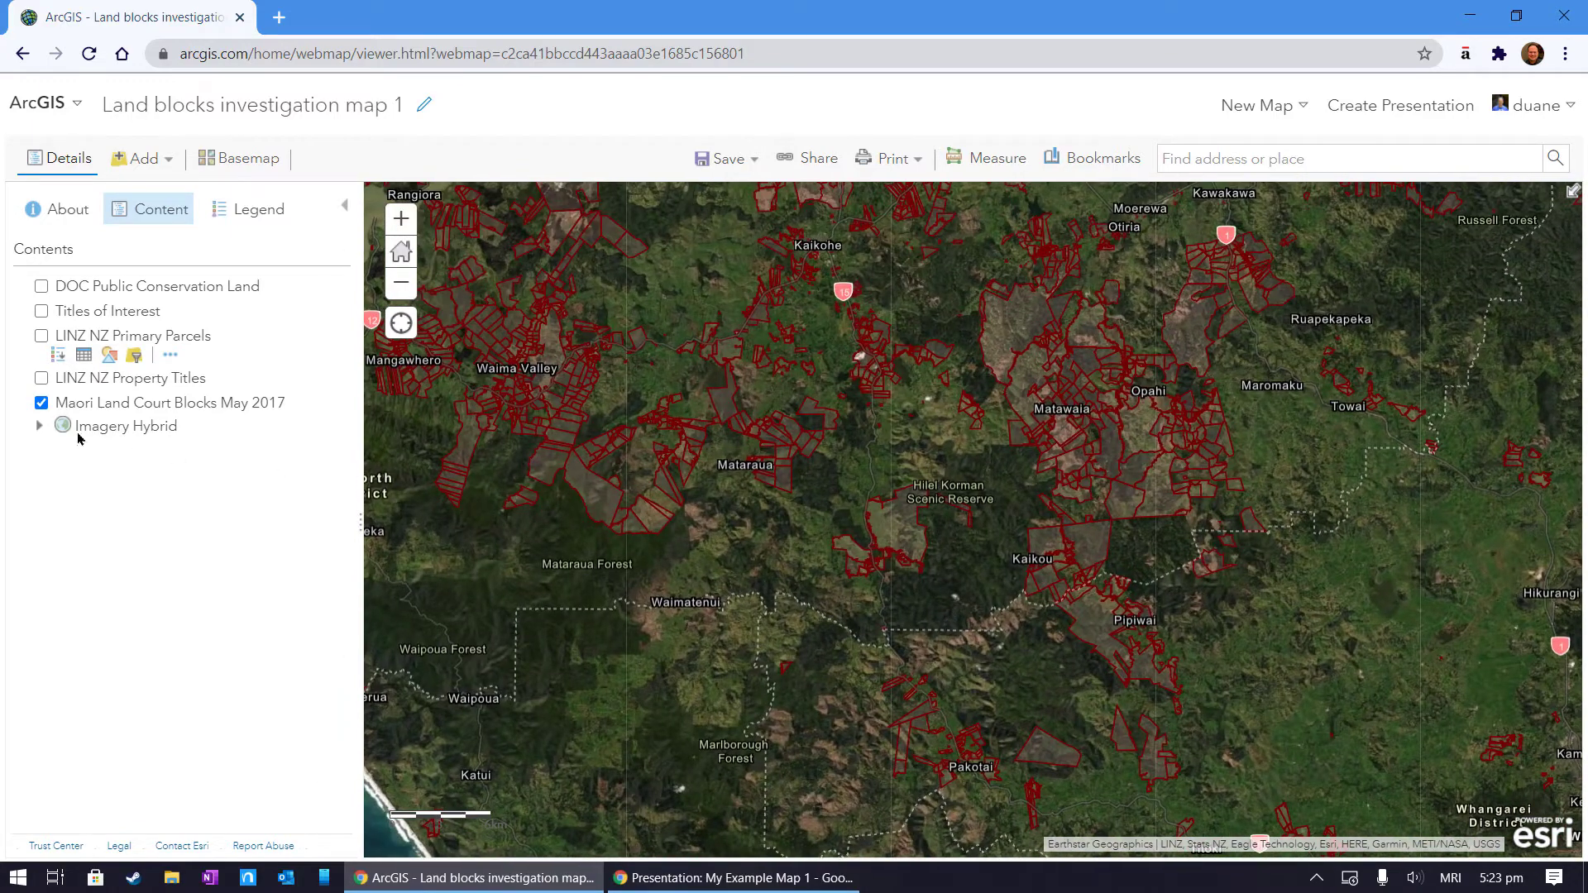
left_click(41, 403)
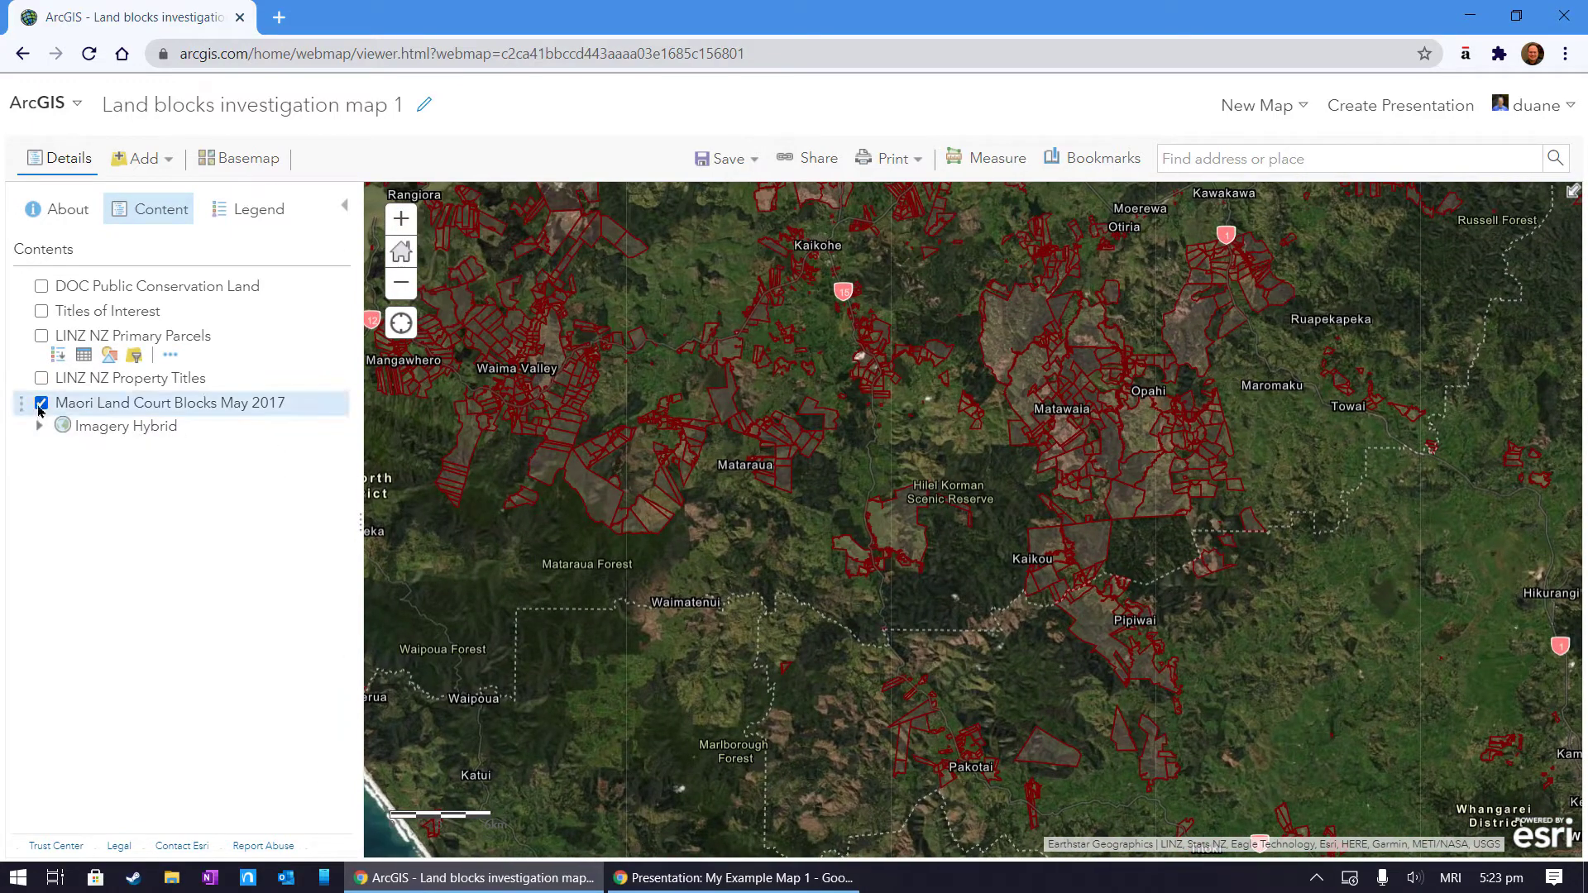
left_click(42, 312)
left_click_drag(1044, 643, 858, 502)
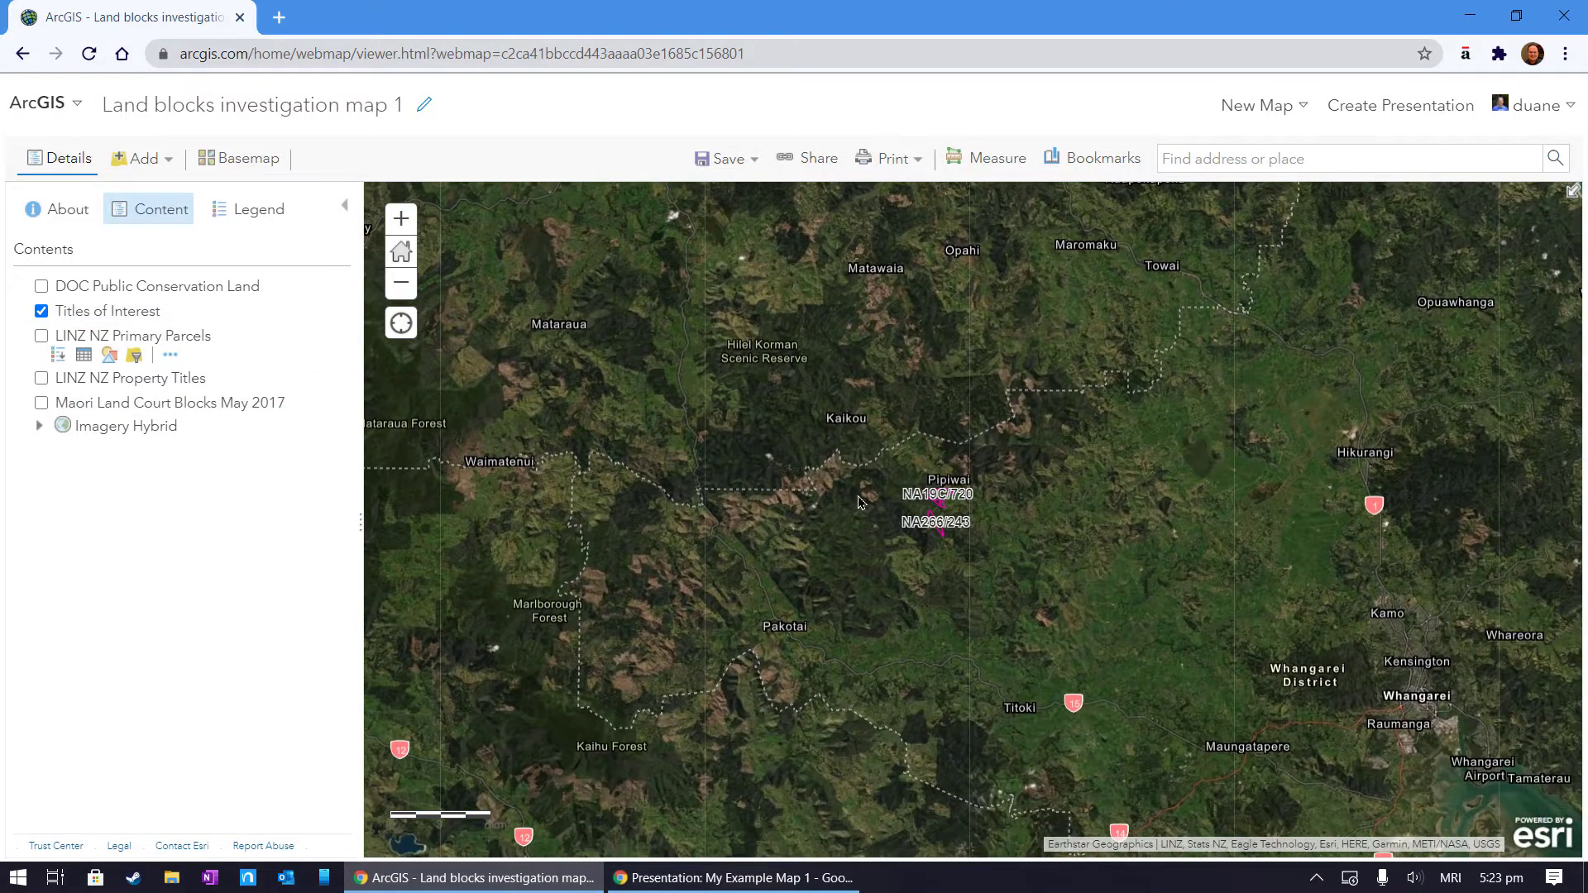
scroll(931, 528, "up", 4)
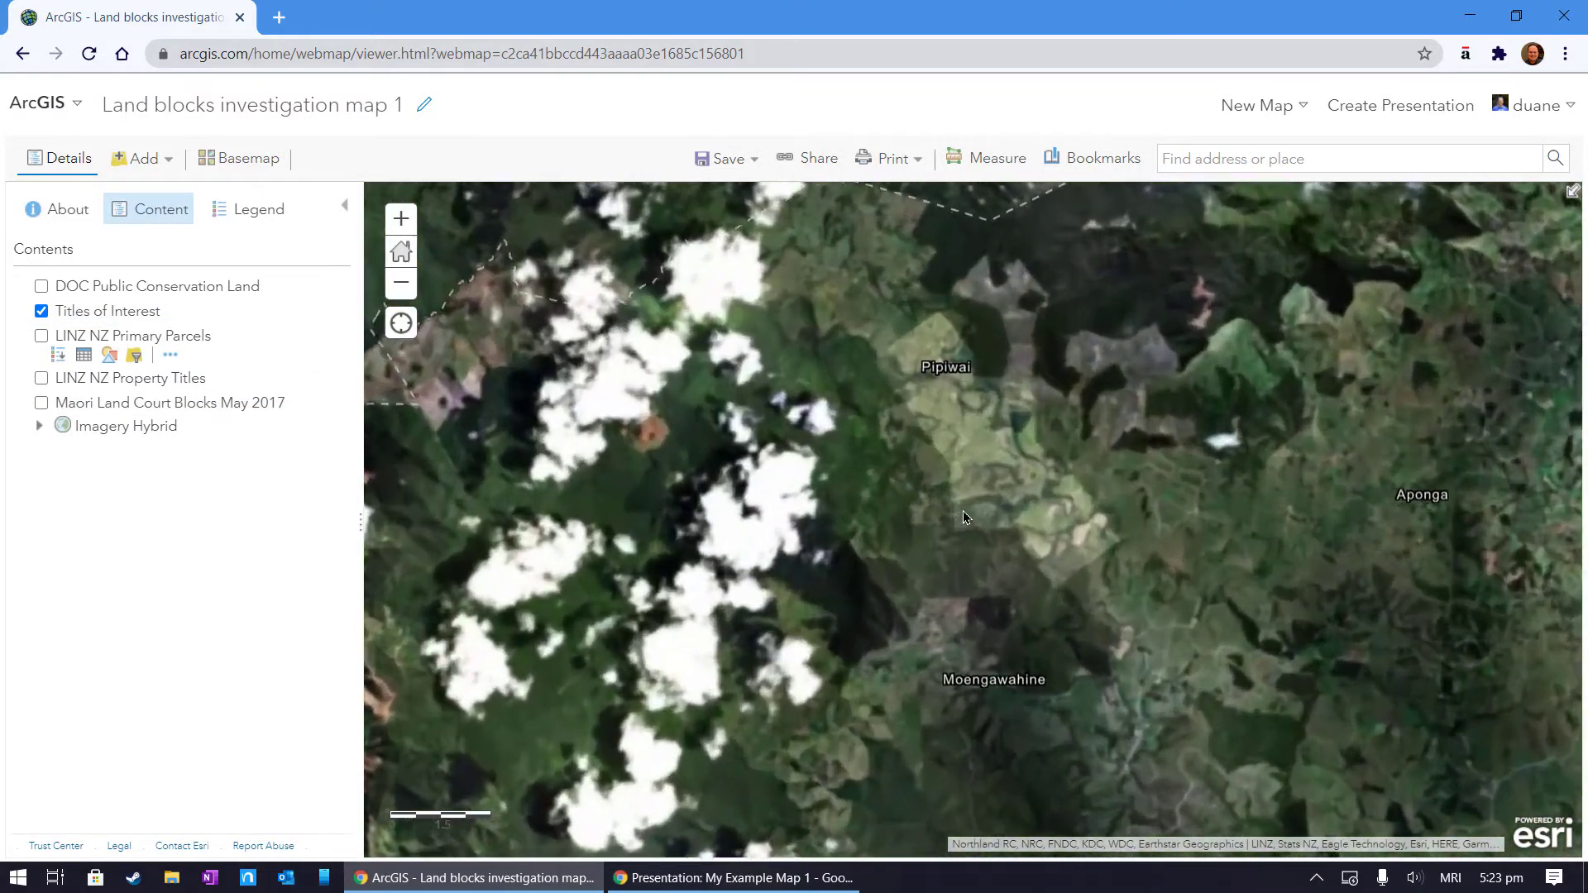
scroll(963, 516, "up", 1)
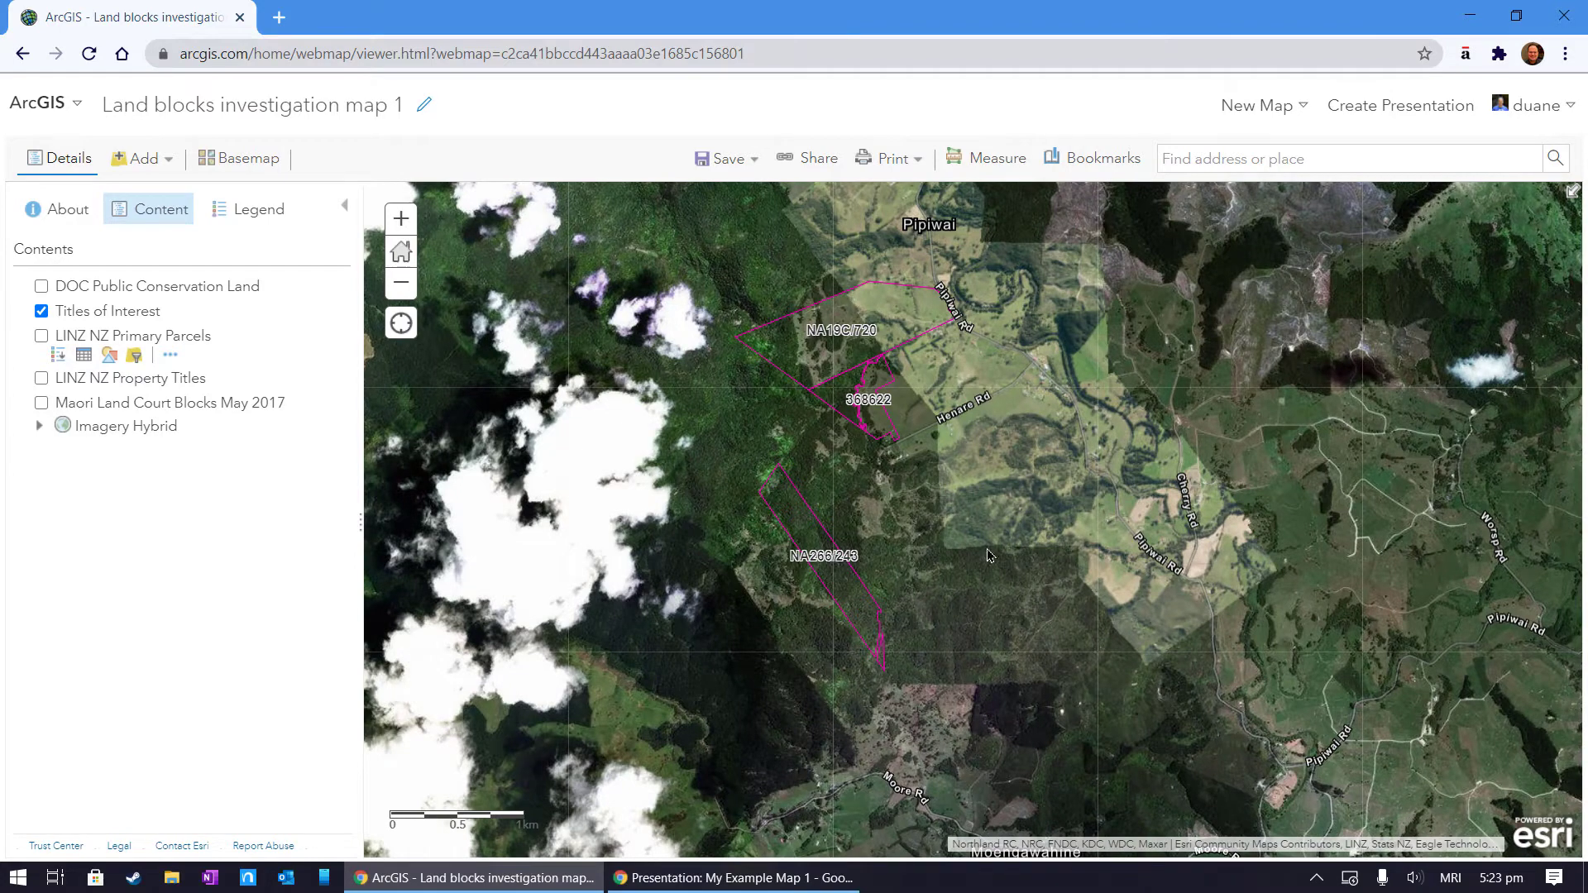
left_click_drag(989, 555, 1023, 578)
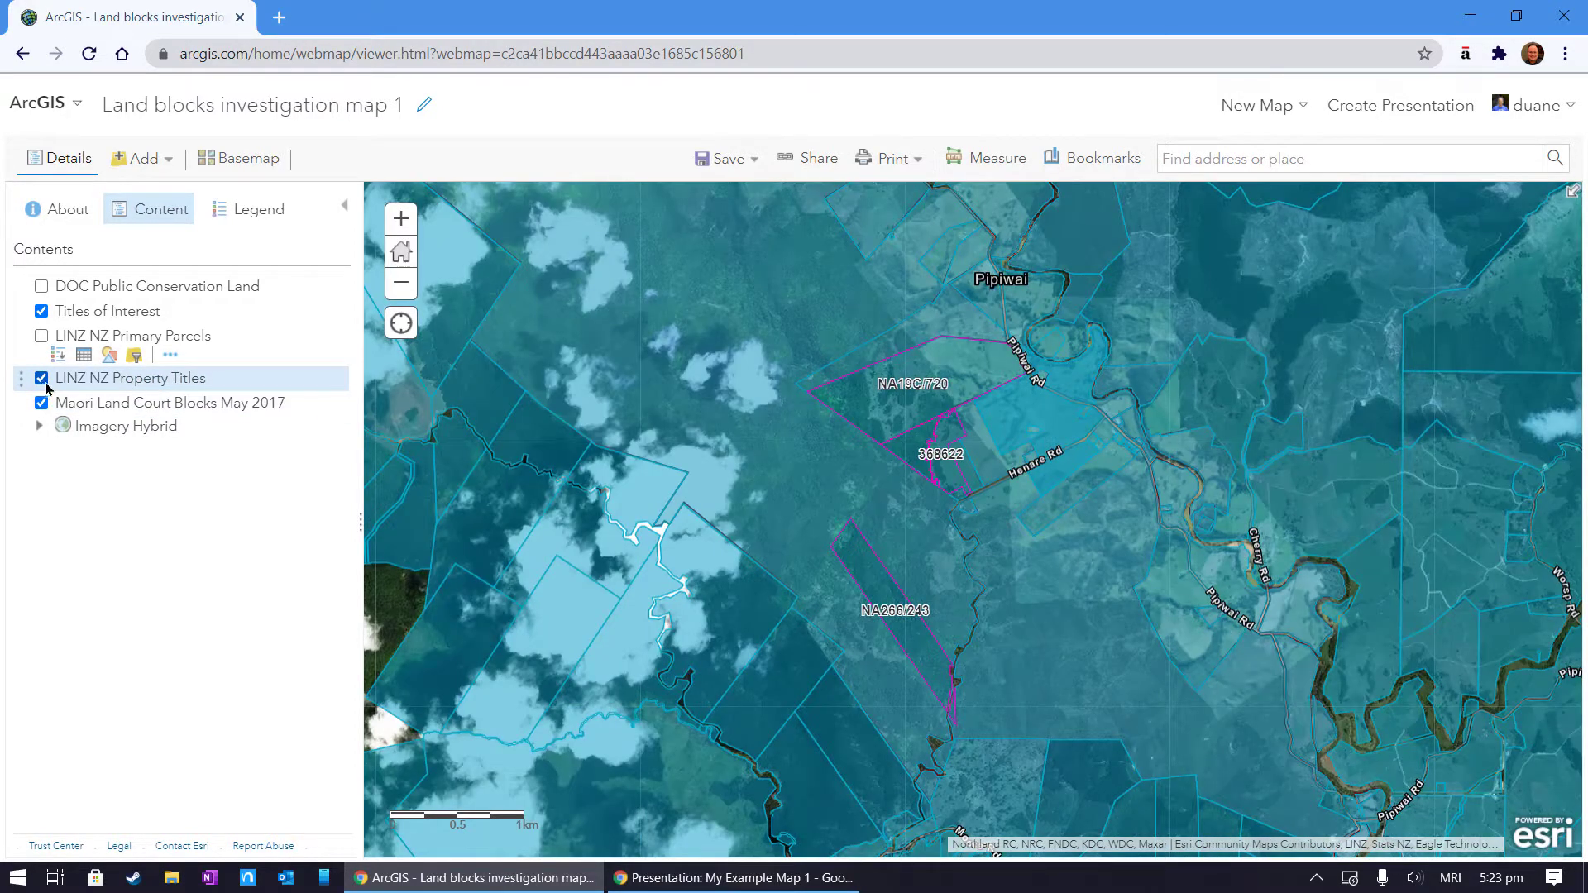
Hide the LINZ NZ Property Titles layer and display LINZ NZ Primary Parcels to examine parcels across Northland and Whangarei.
left_click(40, 379)
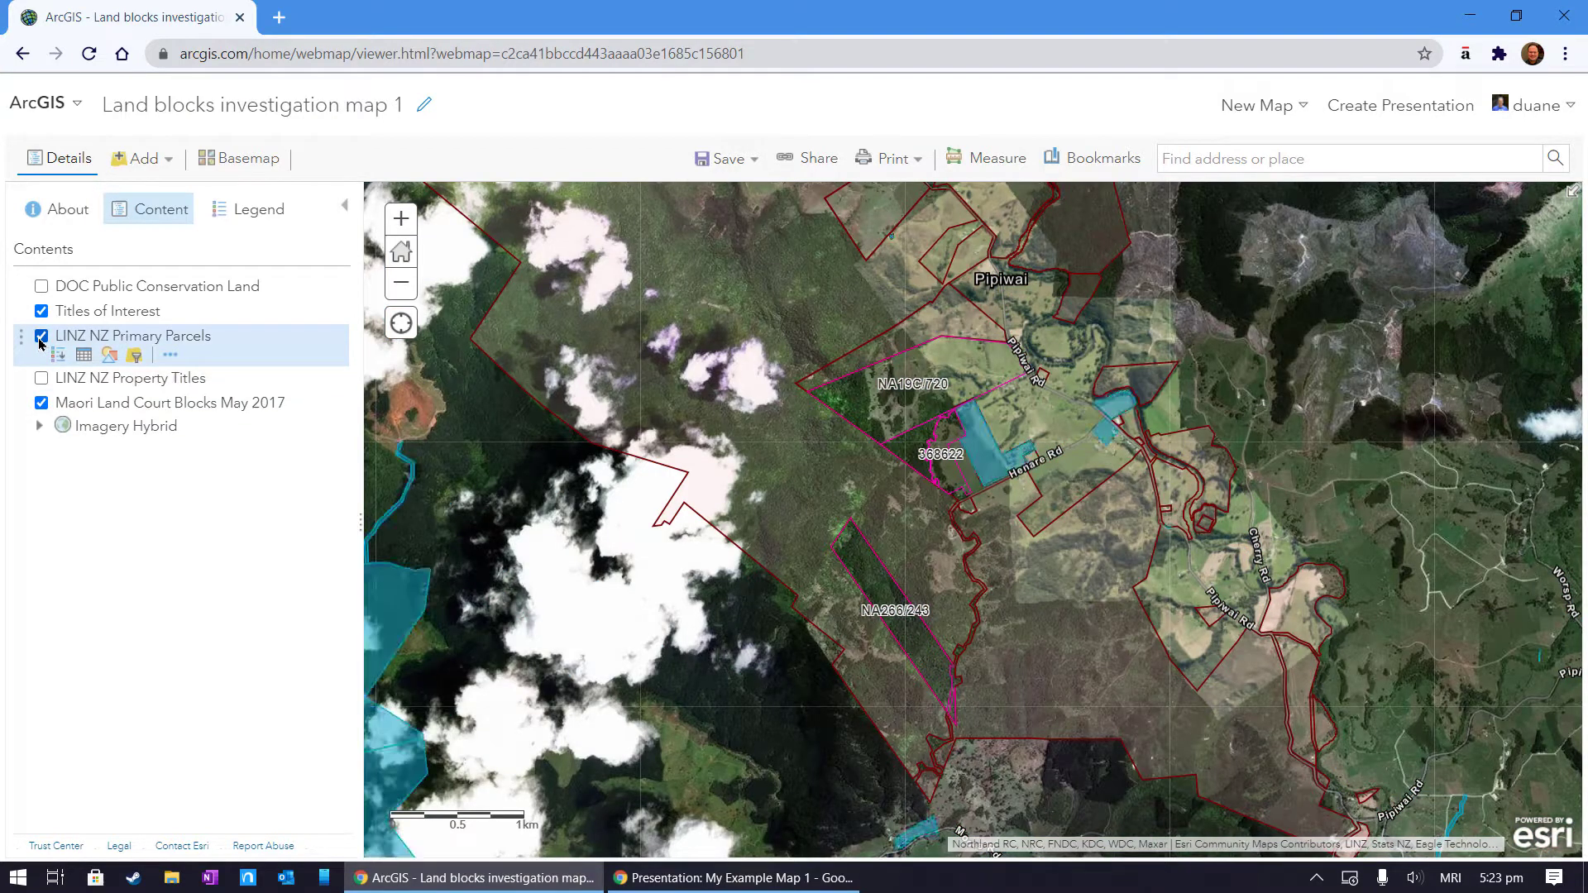
left_click(41, 336)
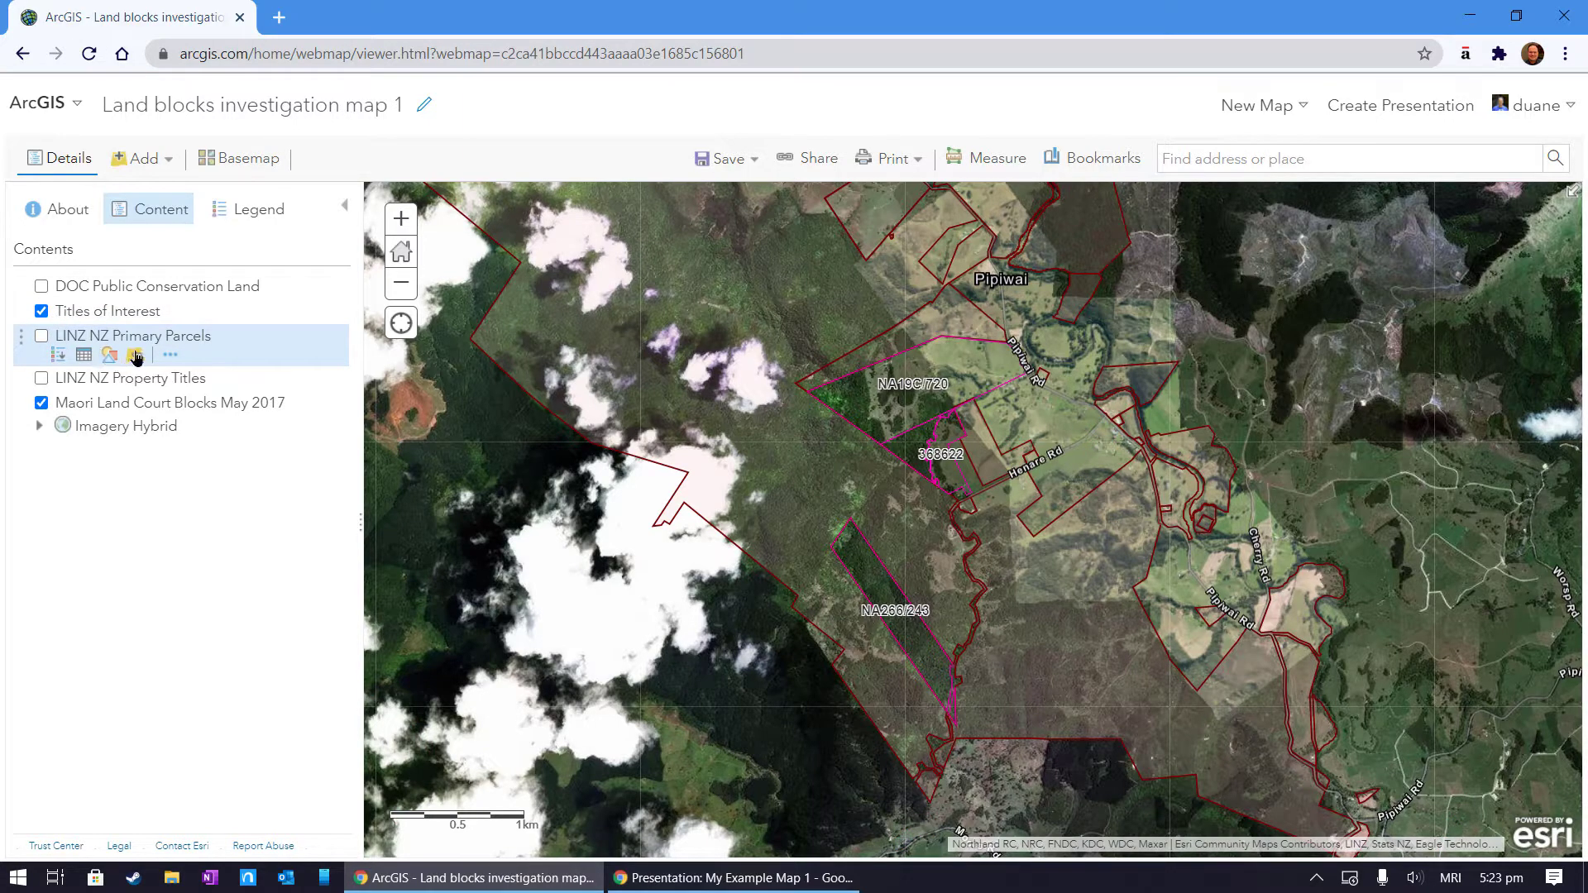
left_click(40, 336)
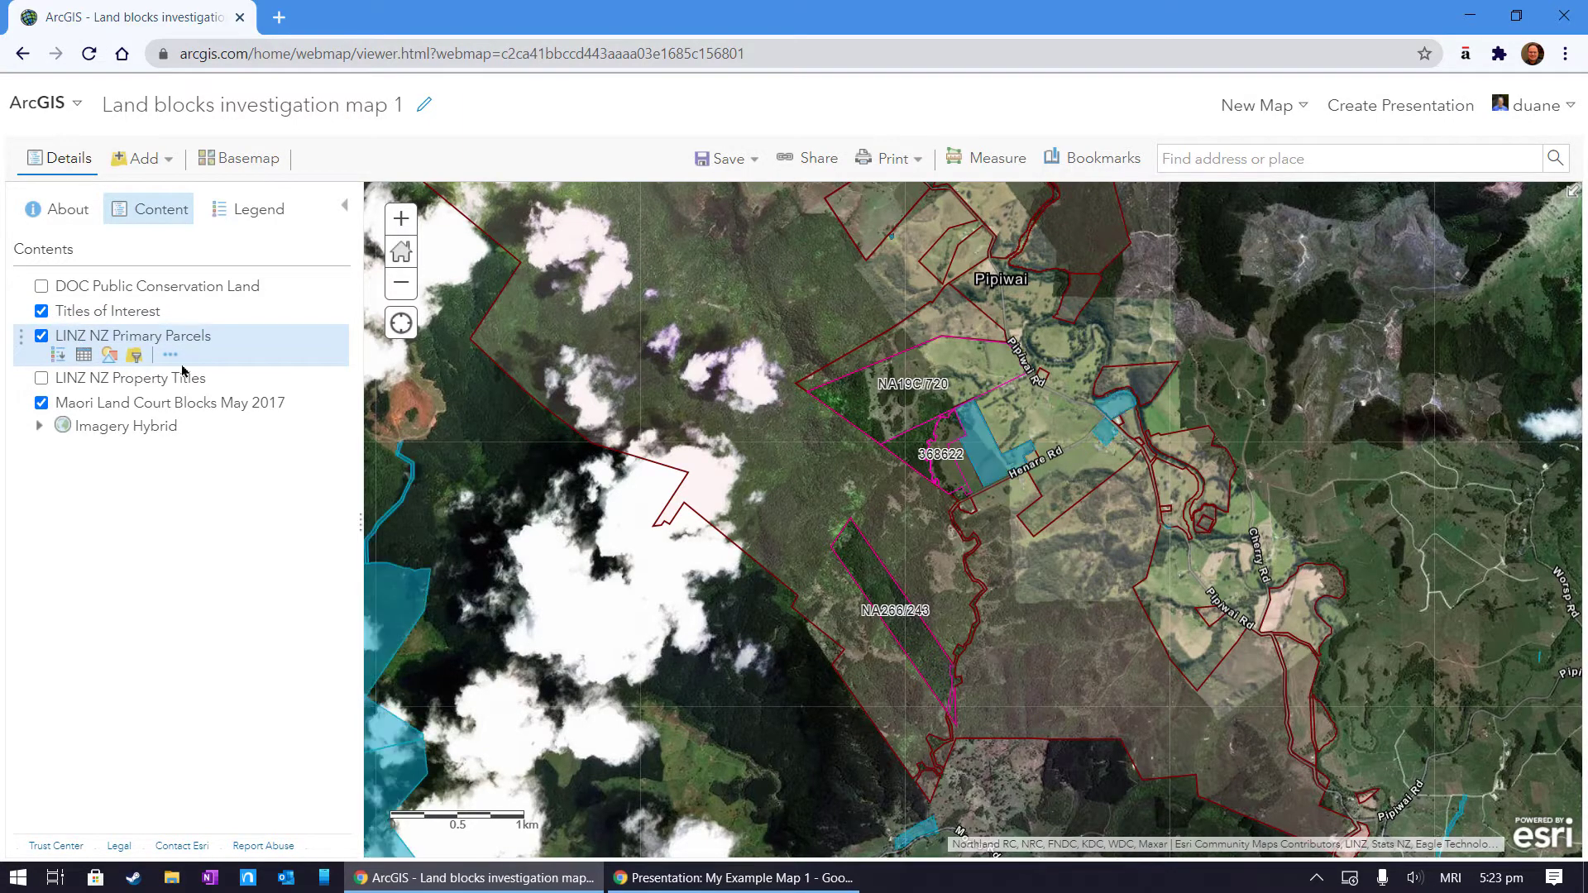
scroll(951, 548, "down", 2)
scroll(951, 547, "down", 3)
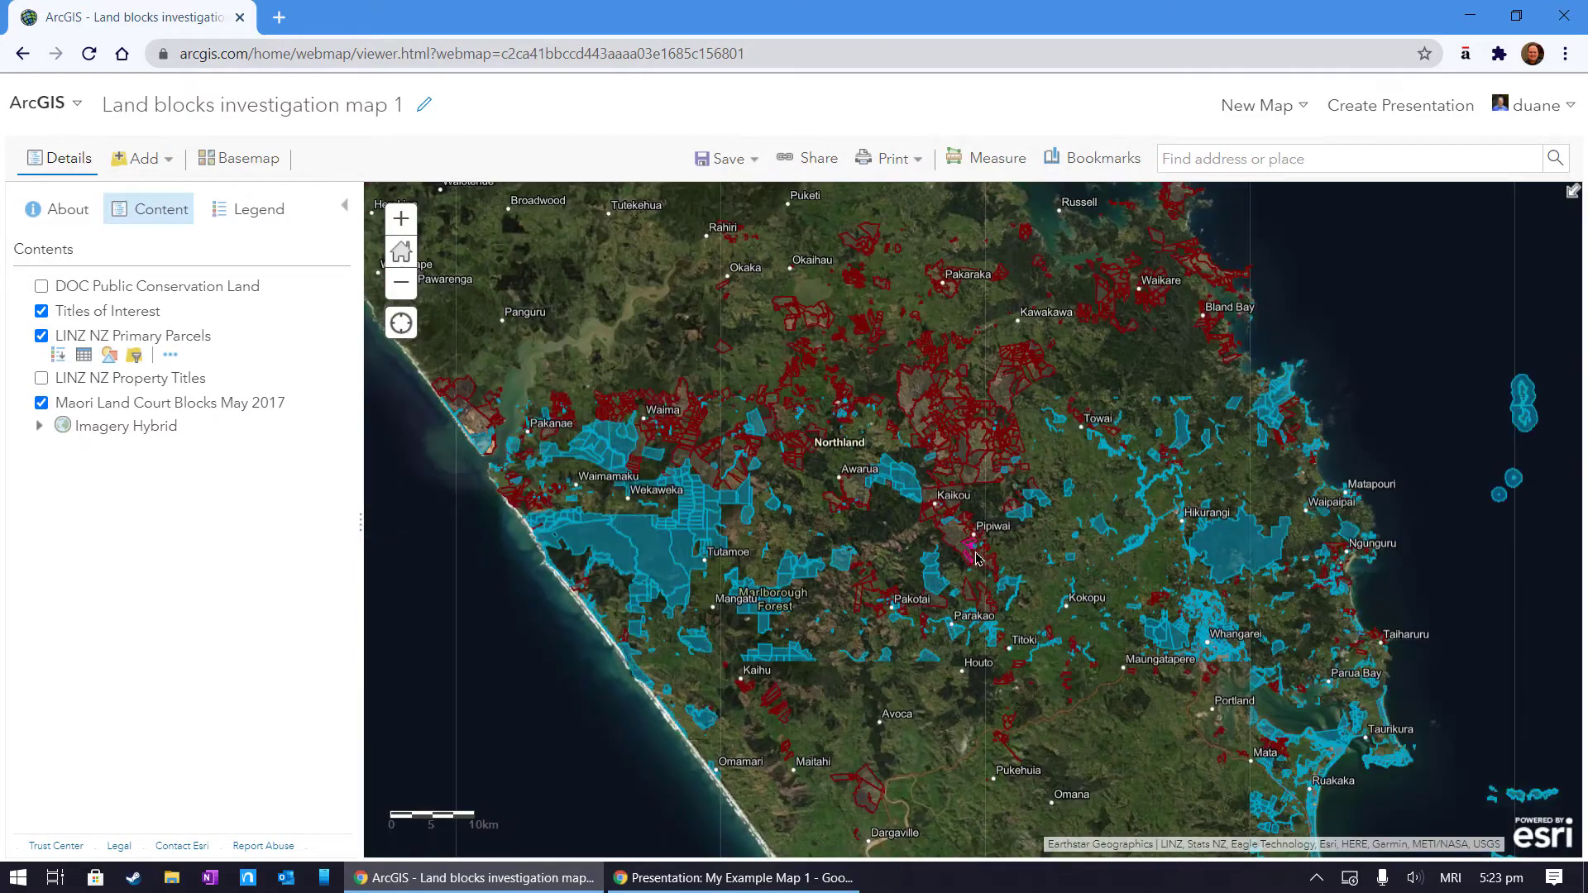
scroll(976, 559, "up", 1)
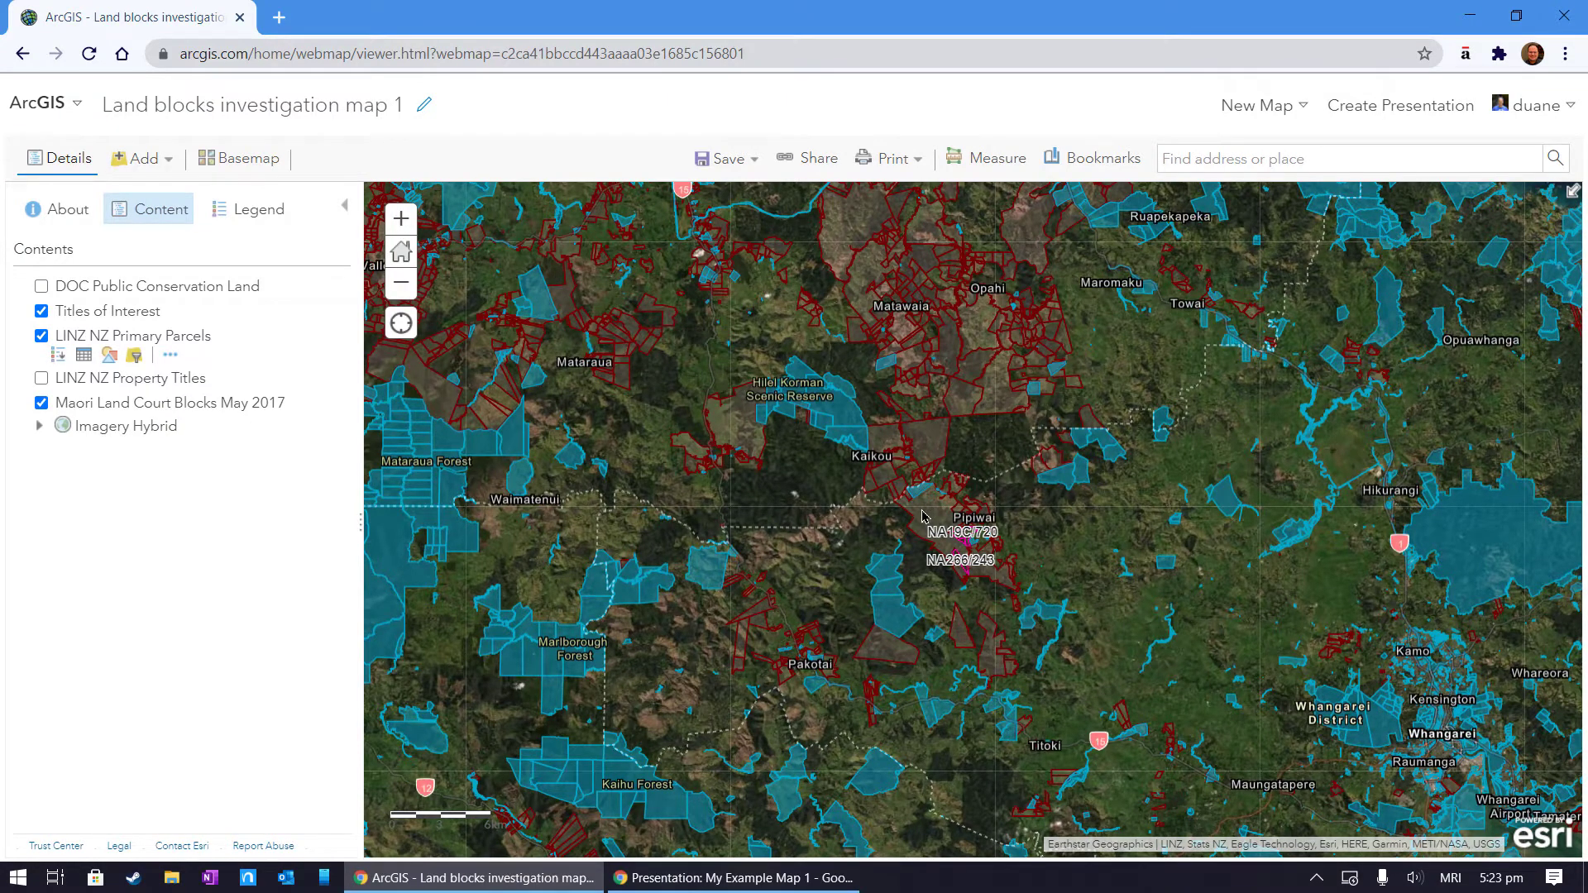
left_click_drag(1192, 528, 773, 426)
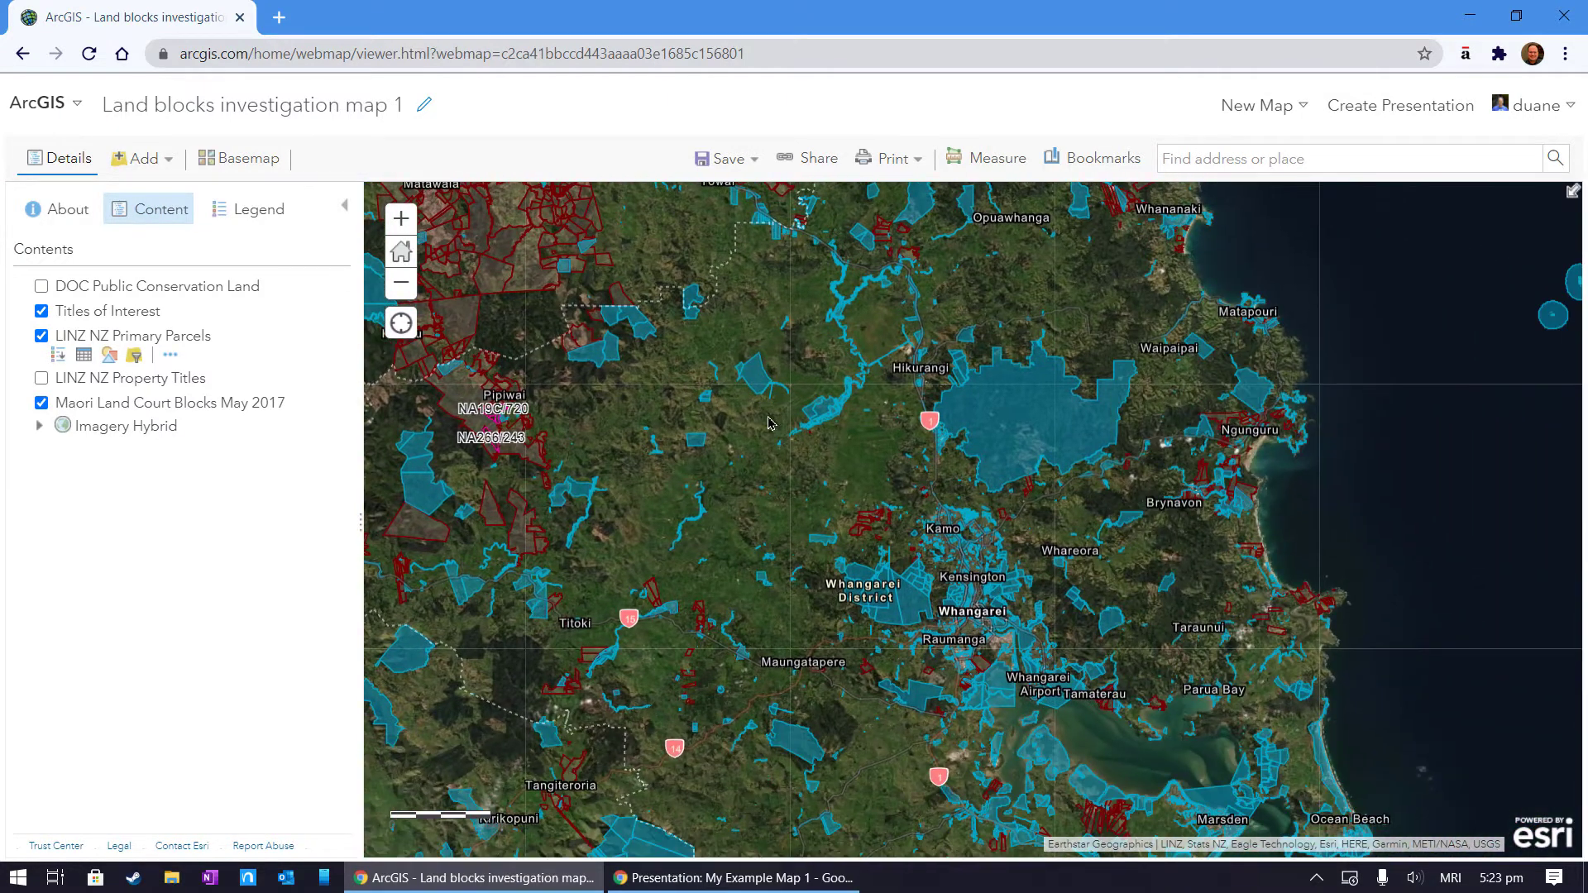
Preview the DOC Public Conservation Land layer, and hide it along with Titles of Interest, LINZ NZ Primary Parcels and Maori Land Court Blocks.
left_click(41, 310)
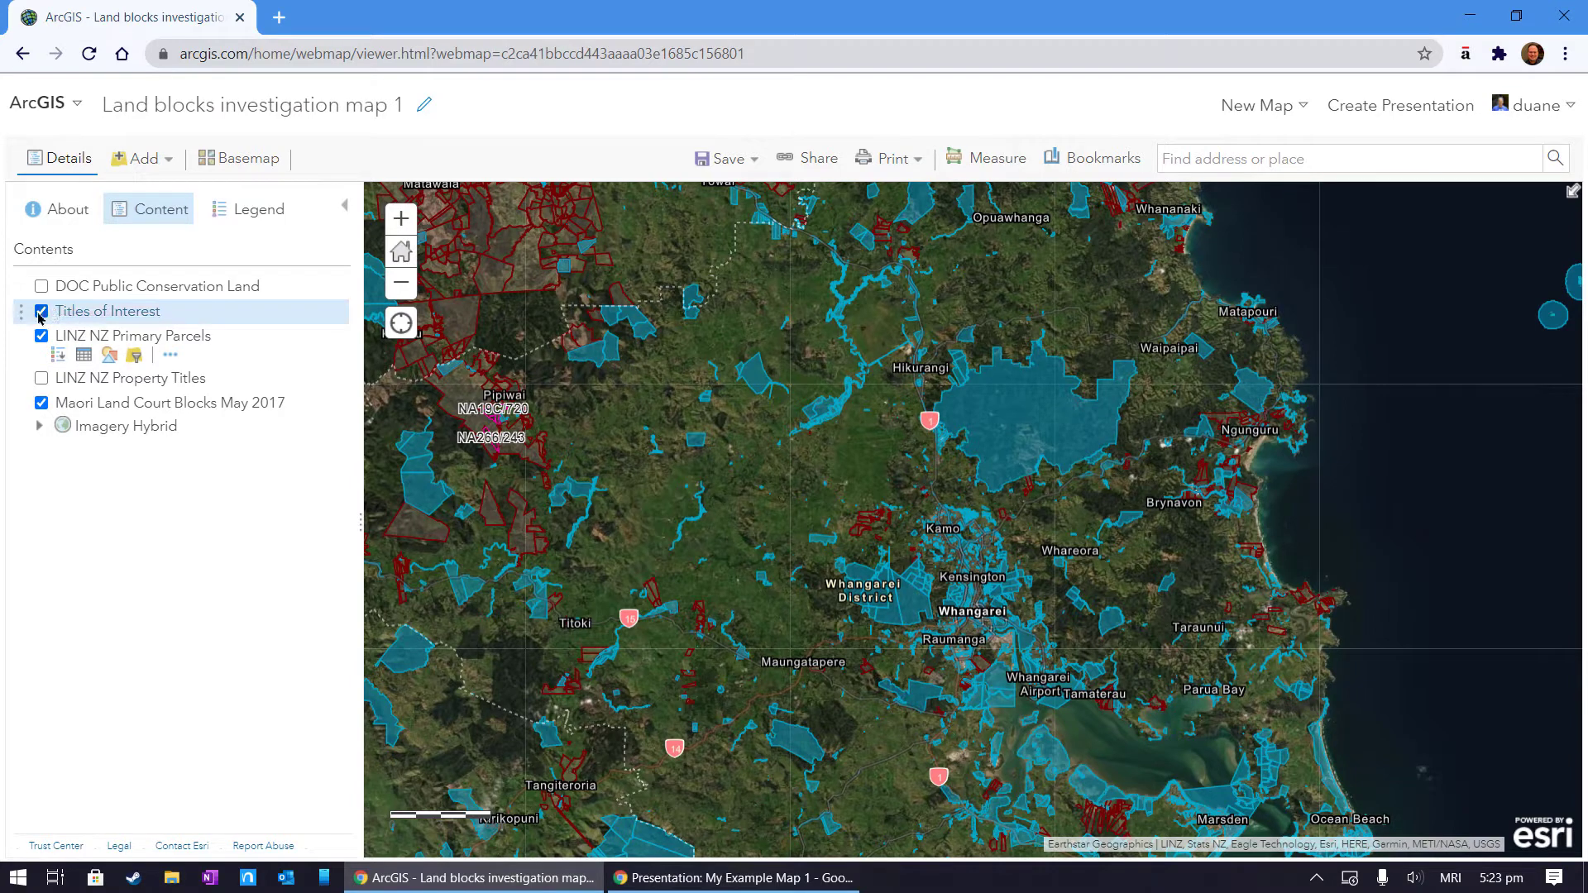
left_click(41, 286)
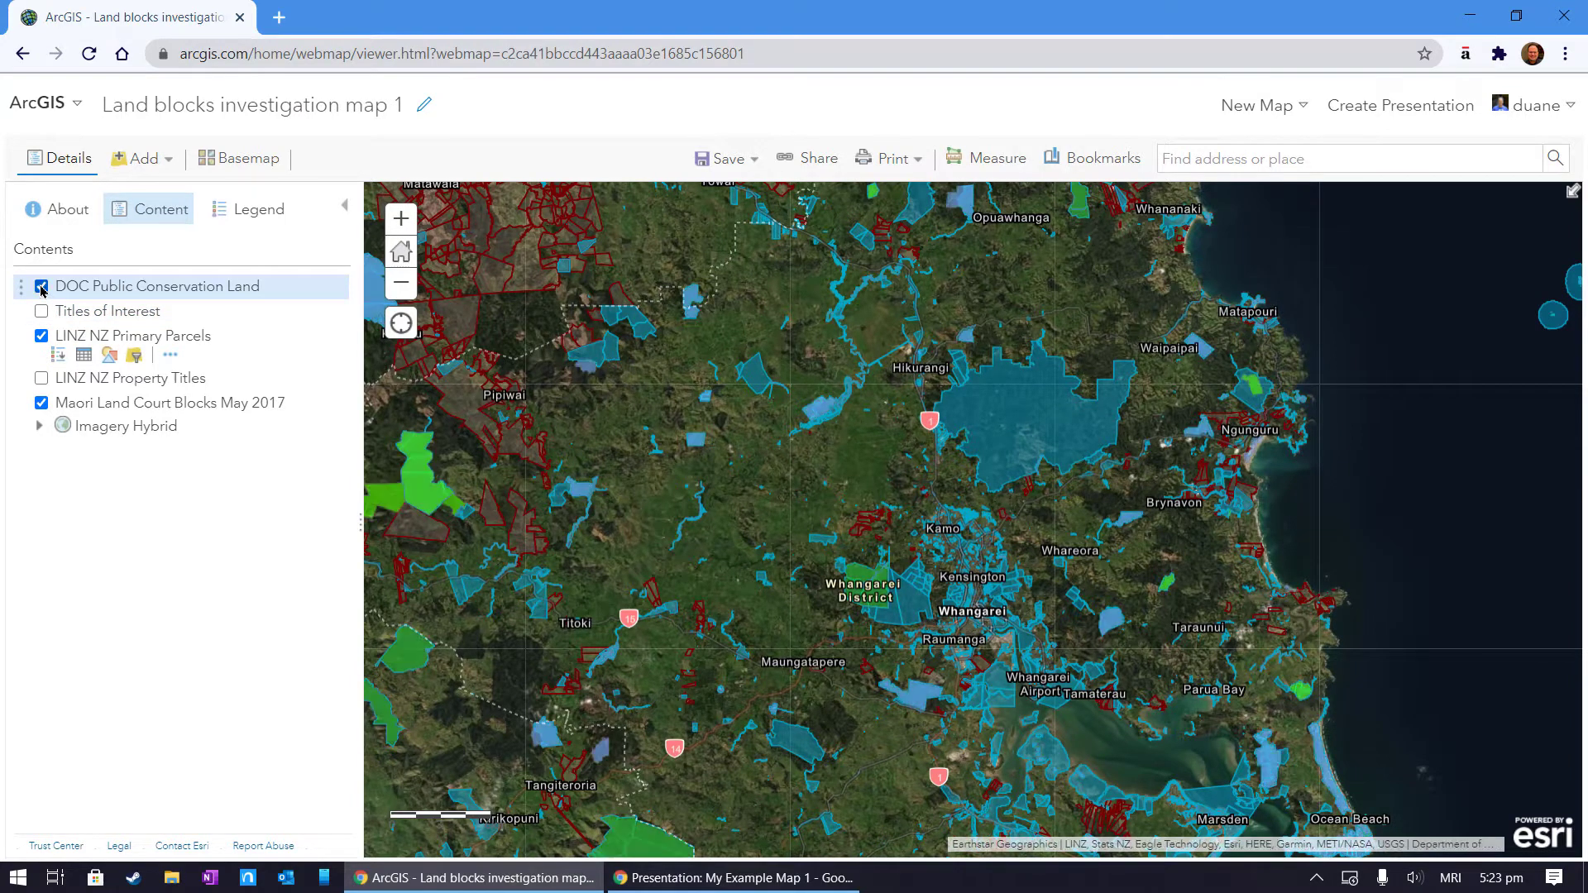
left_click(41, 287)
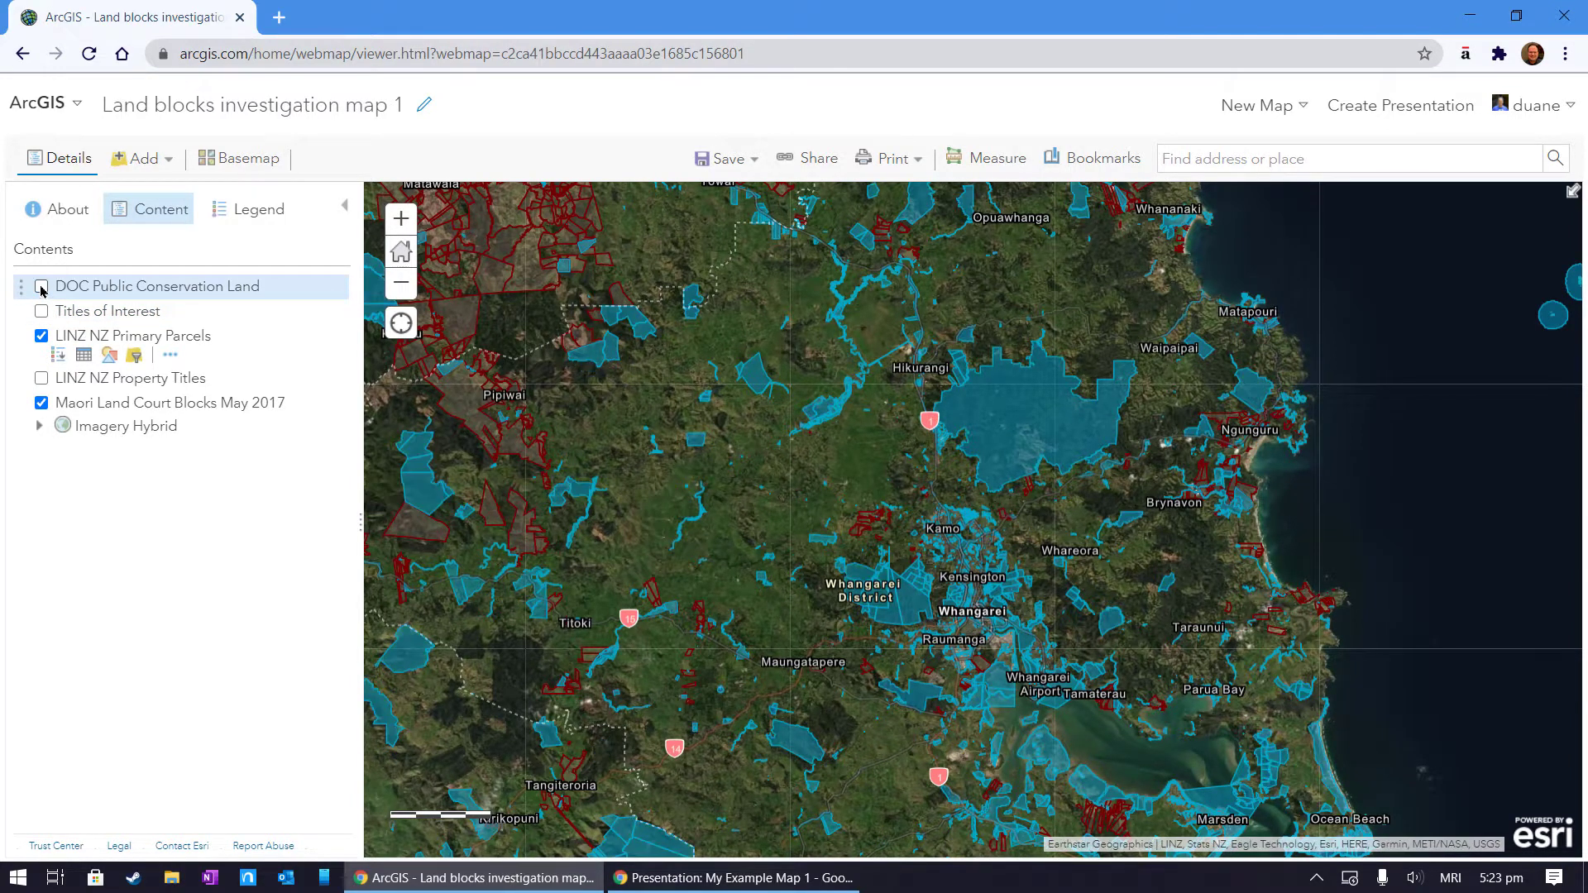
left_click(41, 337)
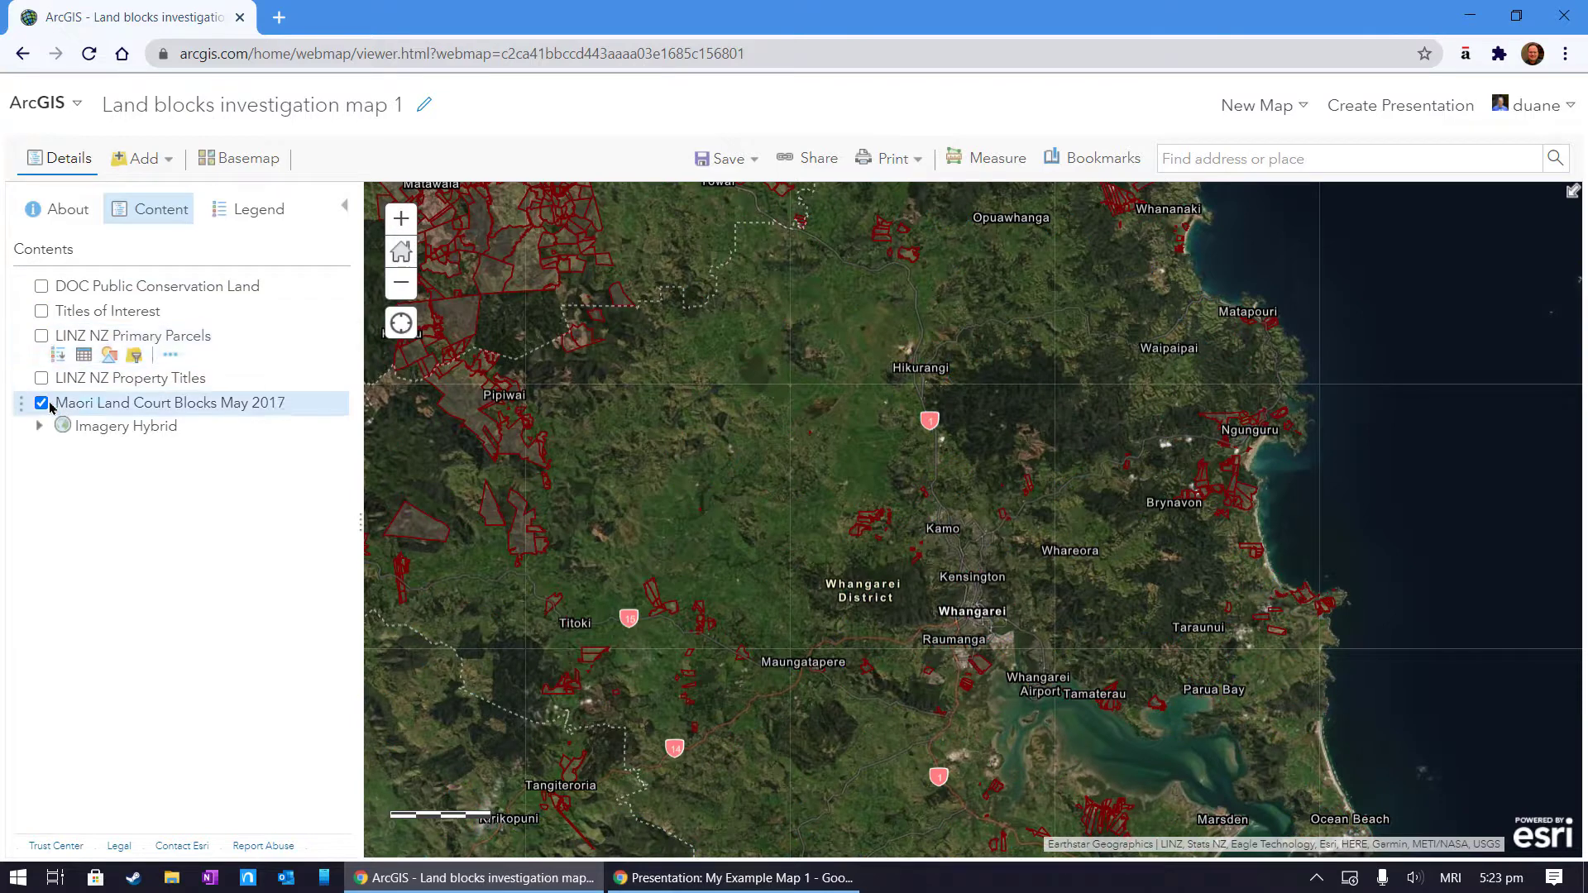
left_click(41, 403)
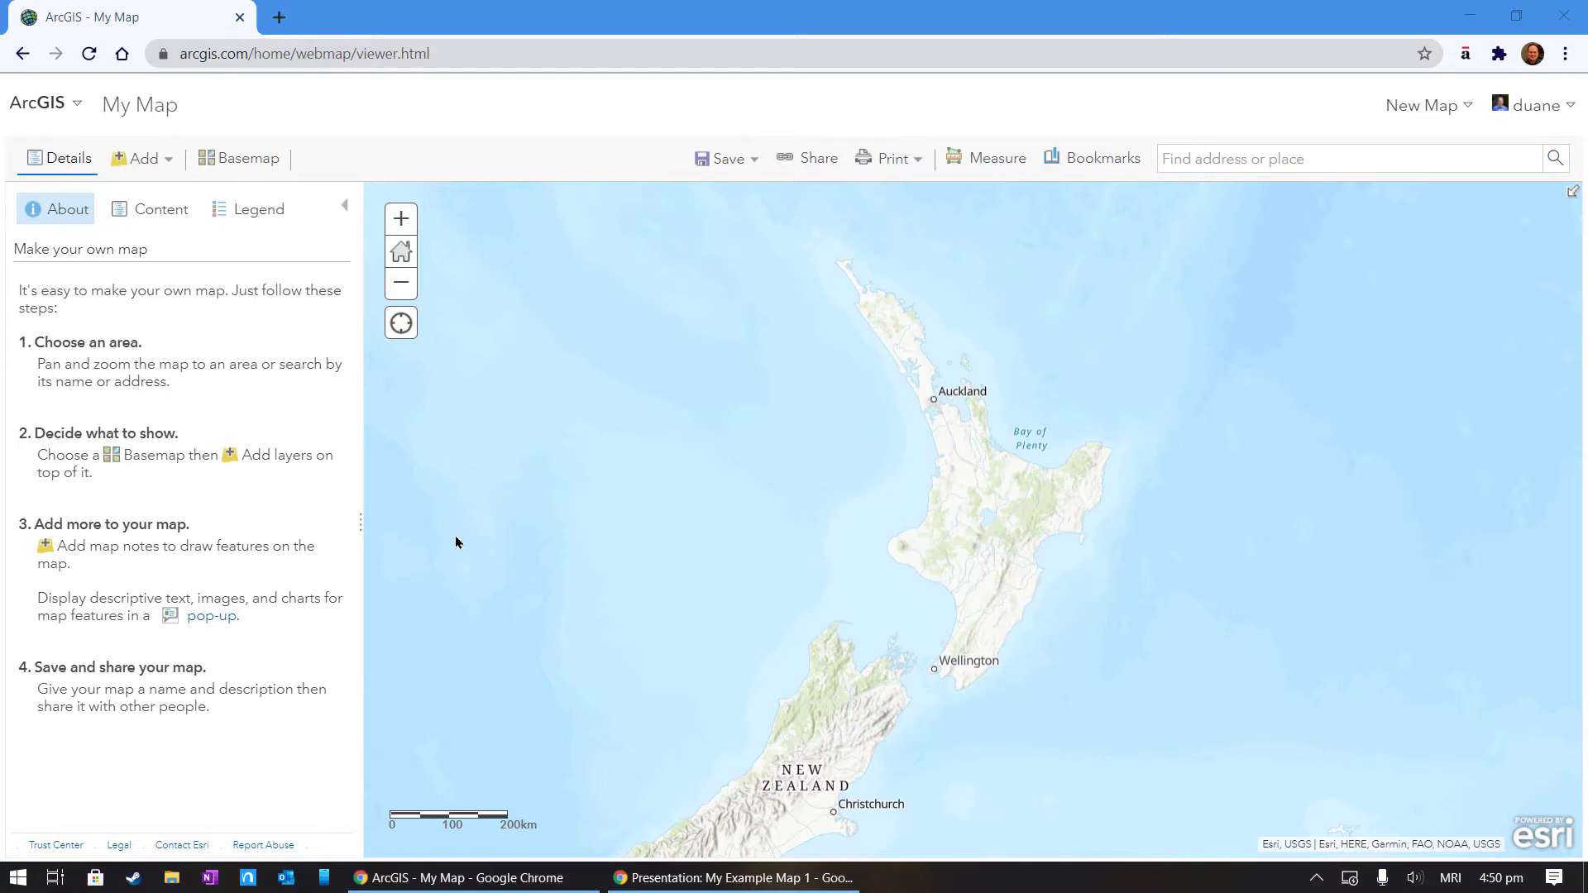
Start saving the new map with the title "Land blocks investigation map 1".
left_click(709, 161)
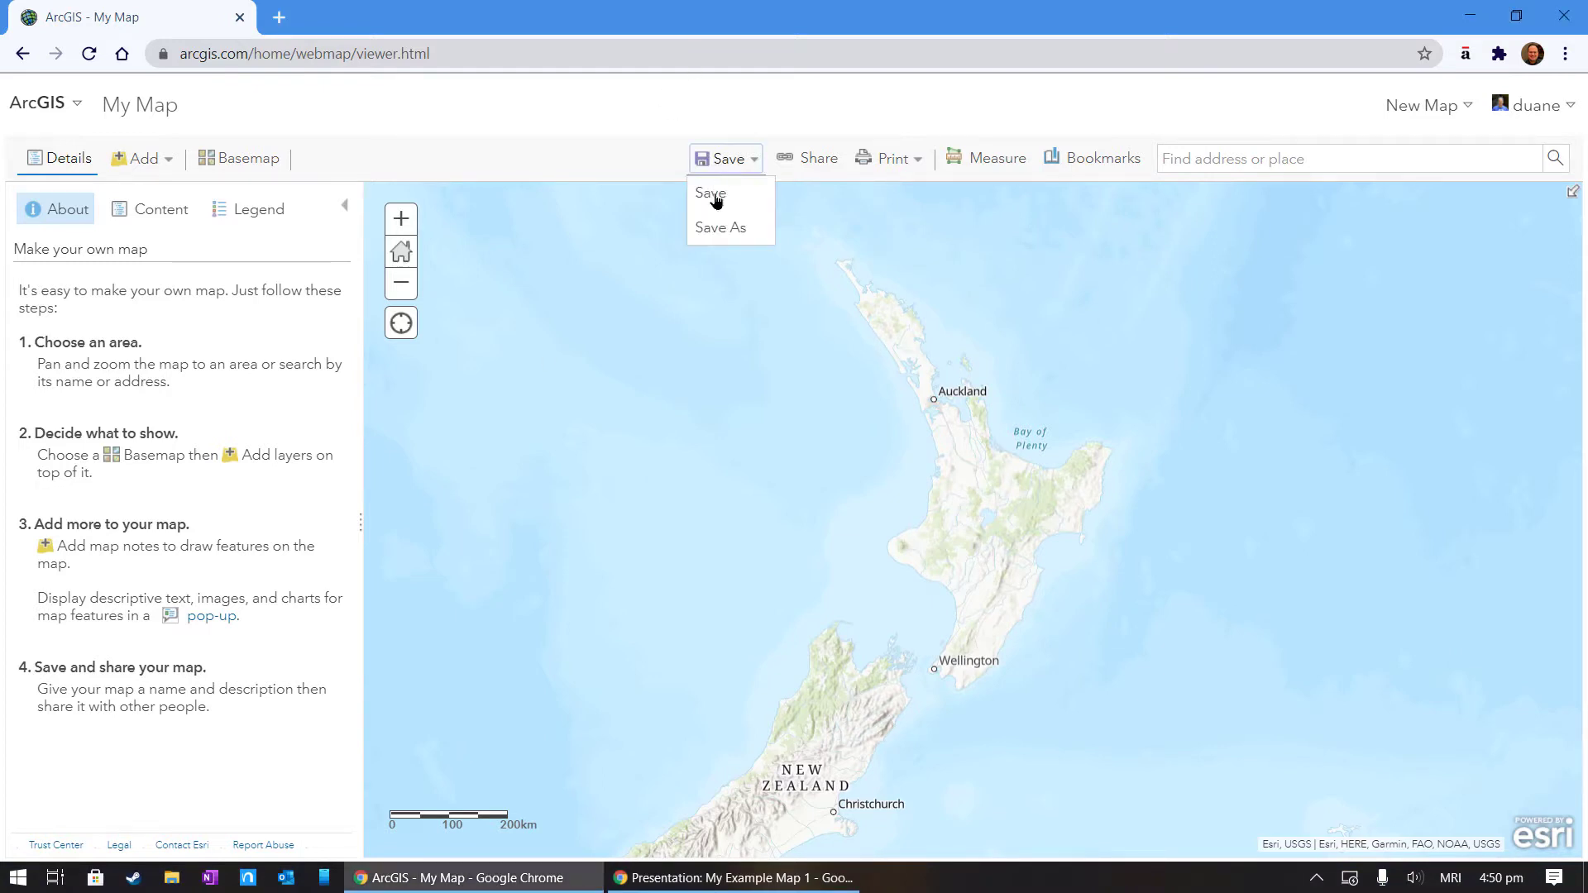
left_click(716, 201)
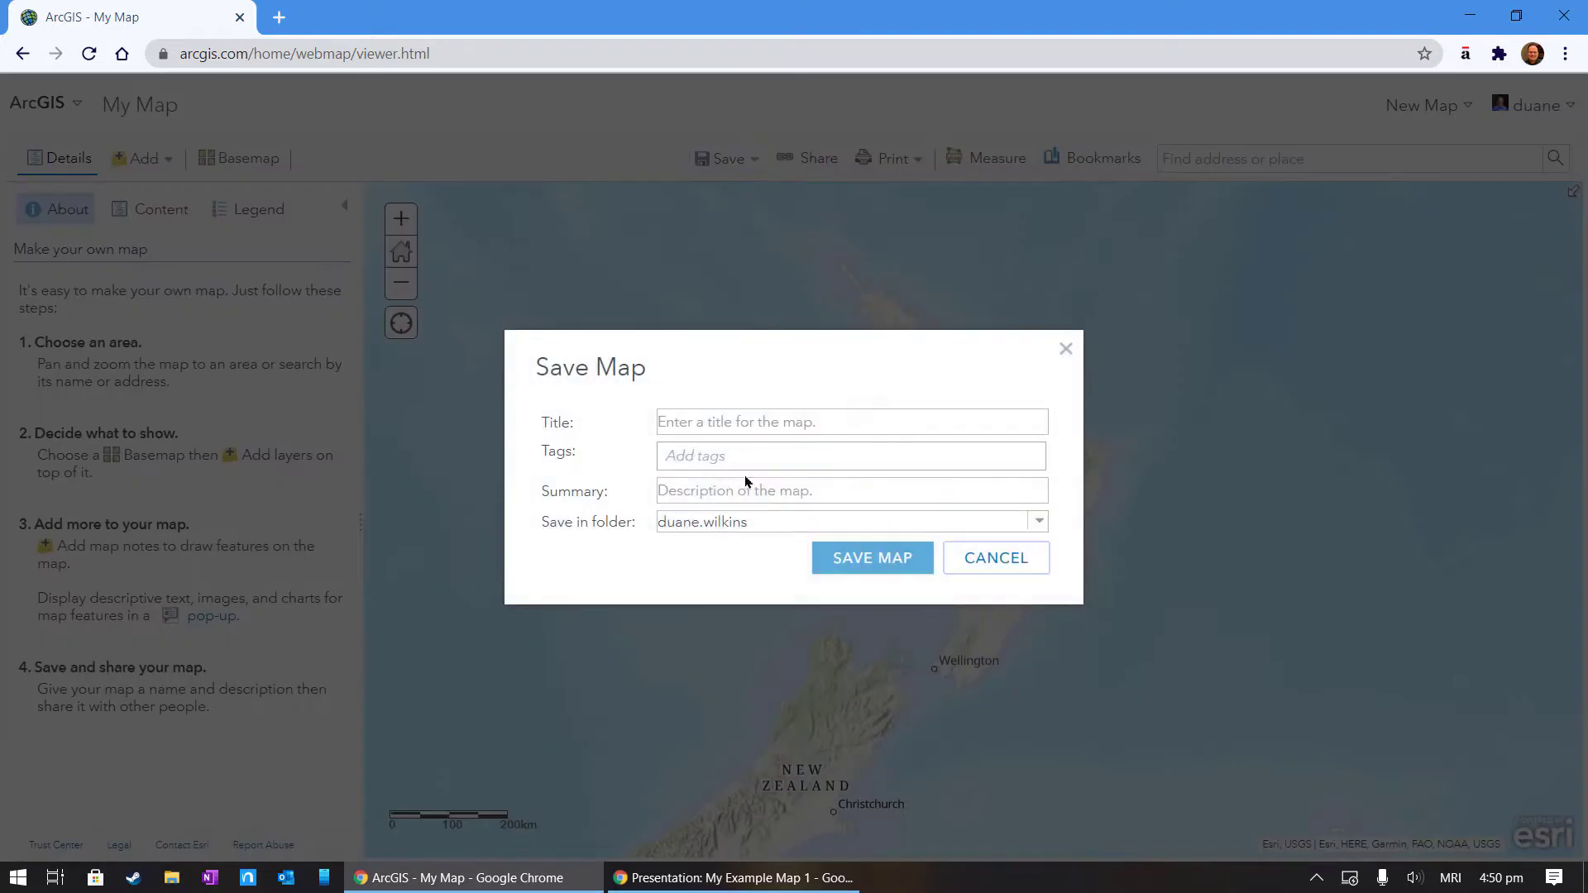
left_click(753, 420)
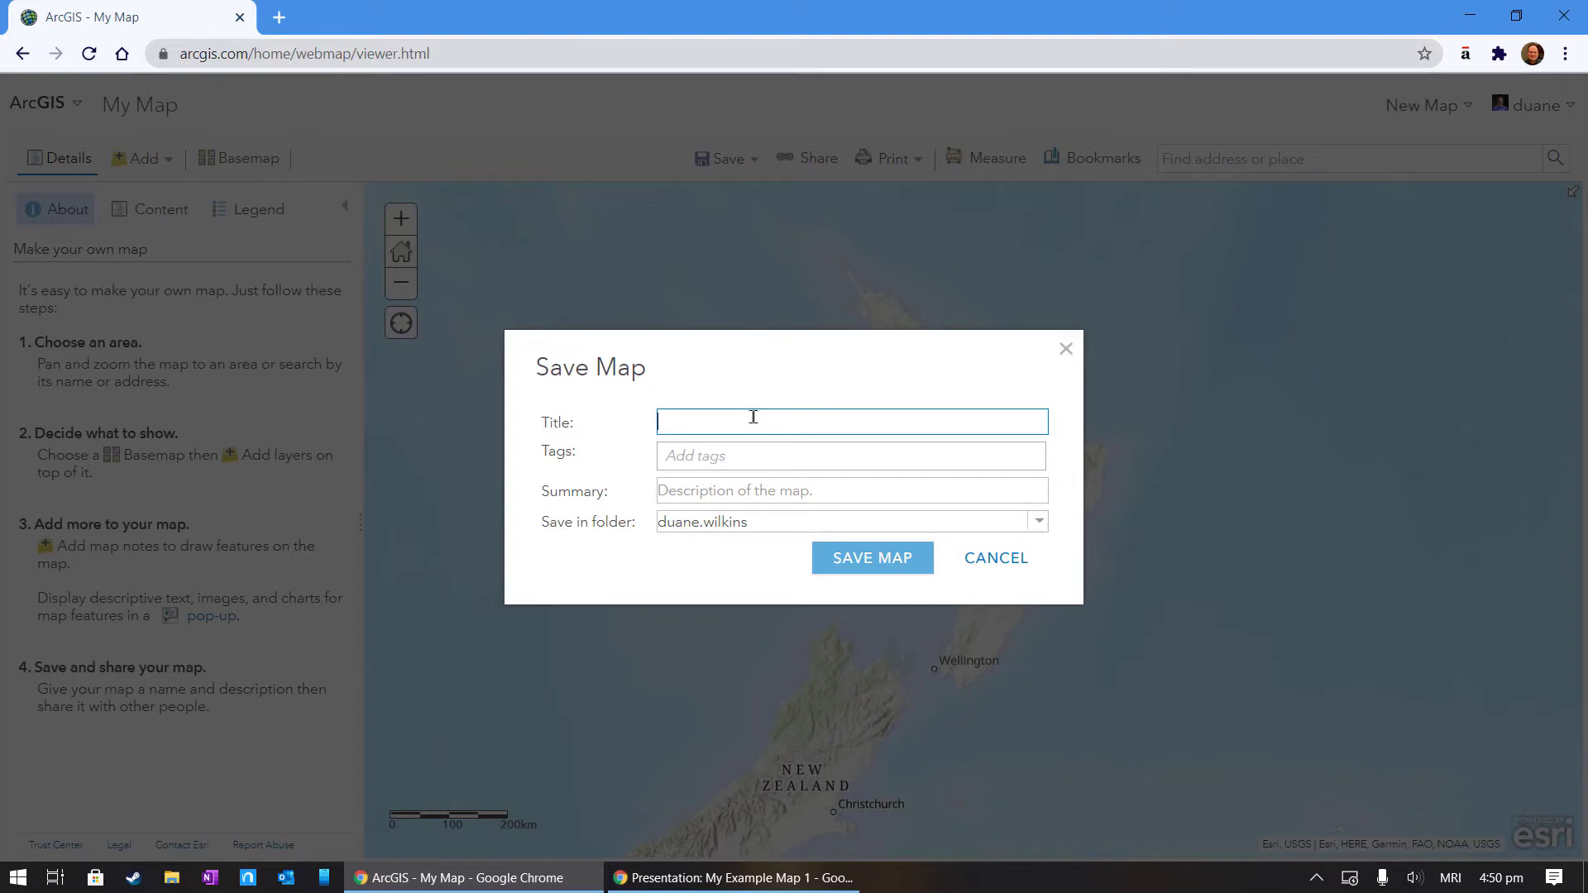
type("Land blocks investigation map")
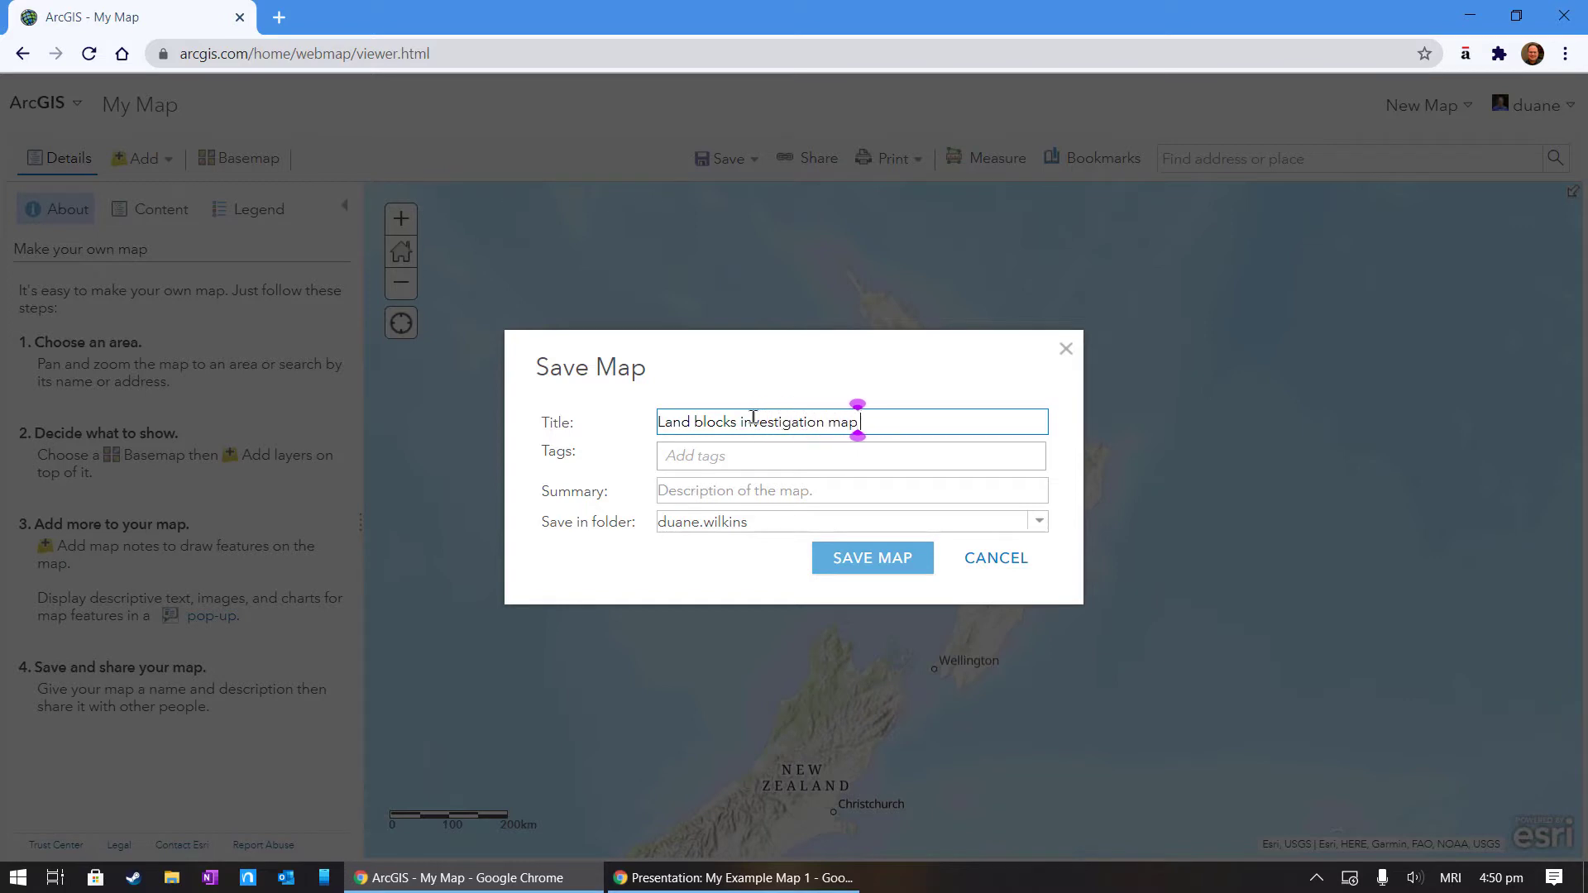
type(" 1")
key("Tab")
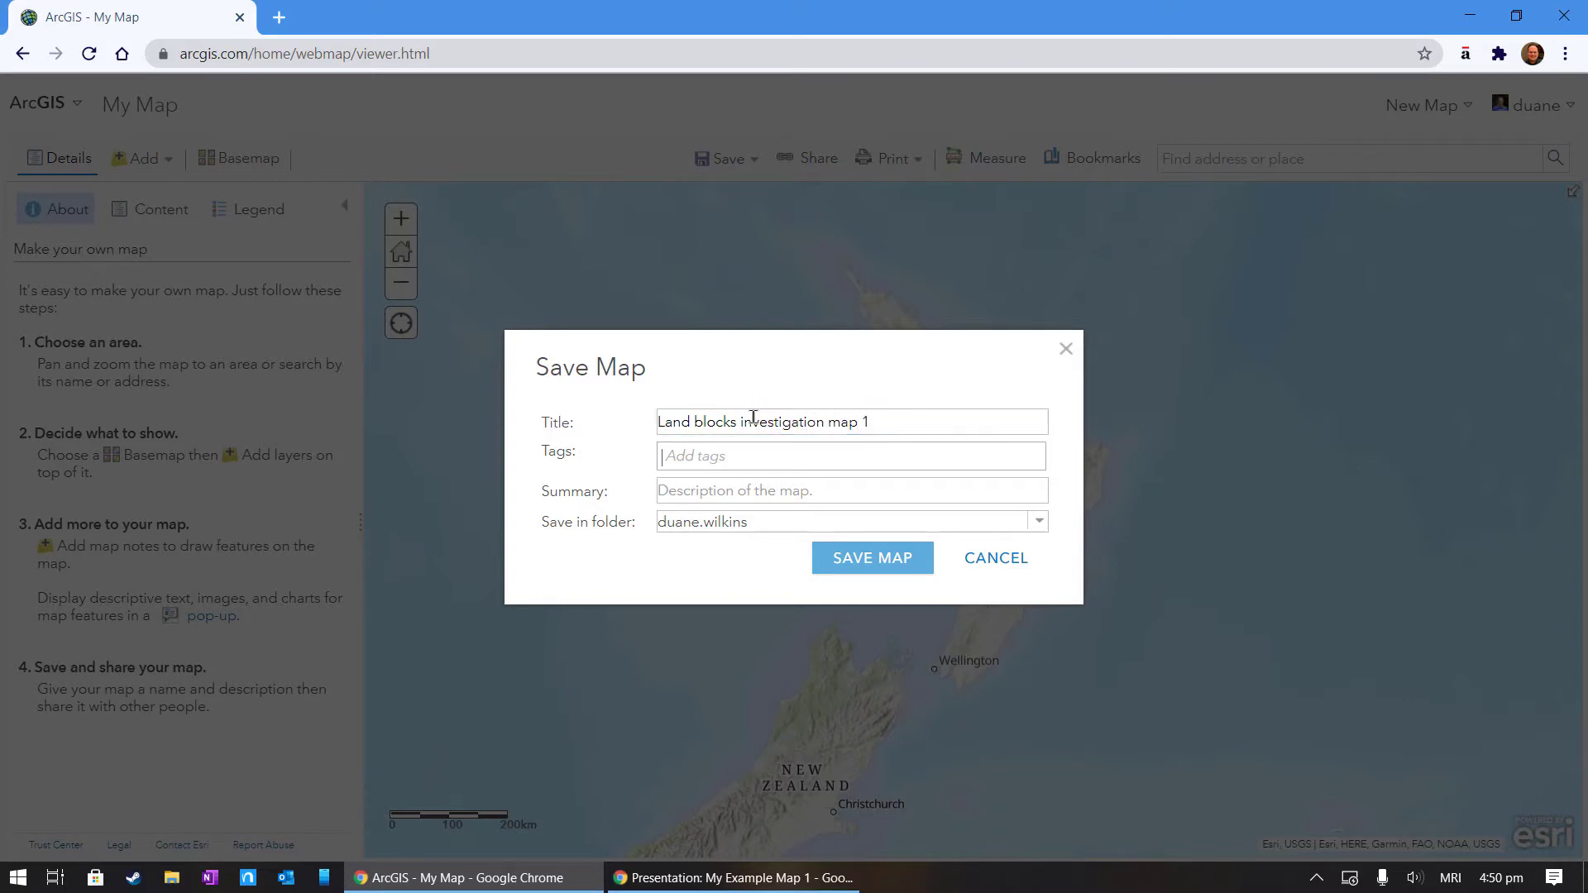
Add the tag "Land blocks" and the summary "And example map working with land blocks.", and save the map.
type("Land")
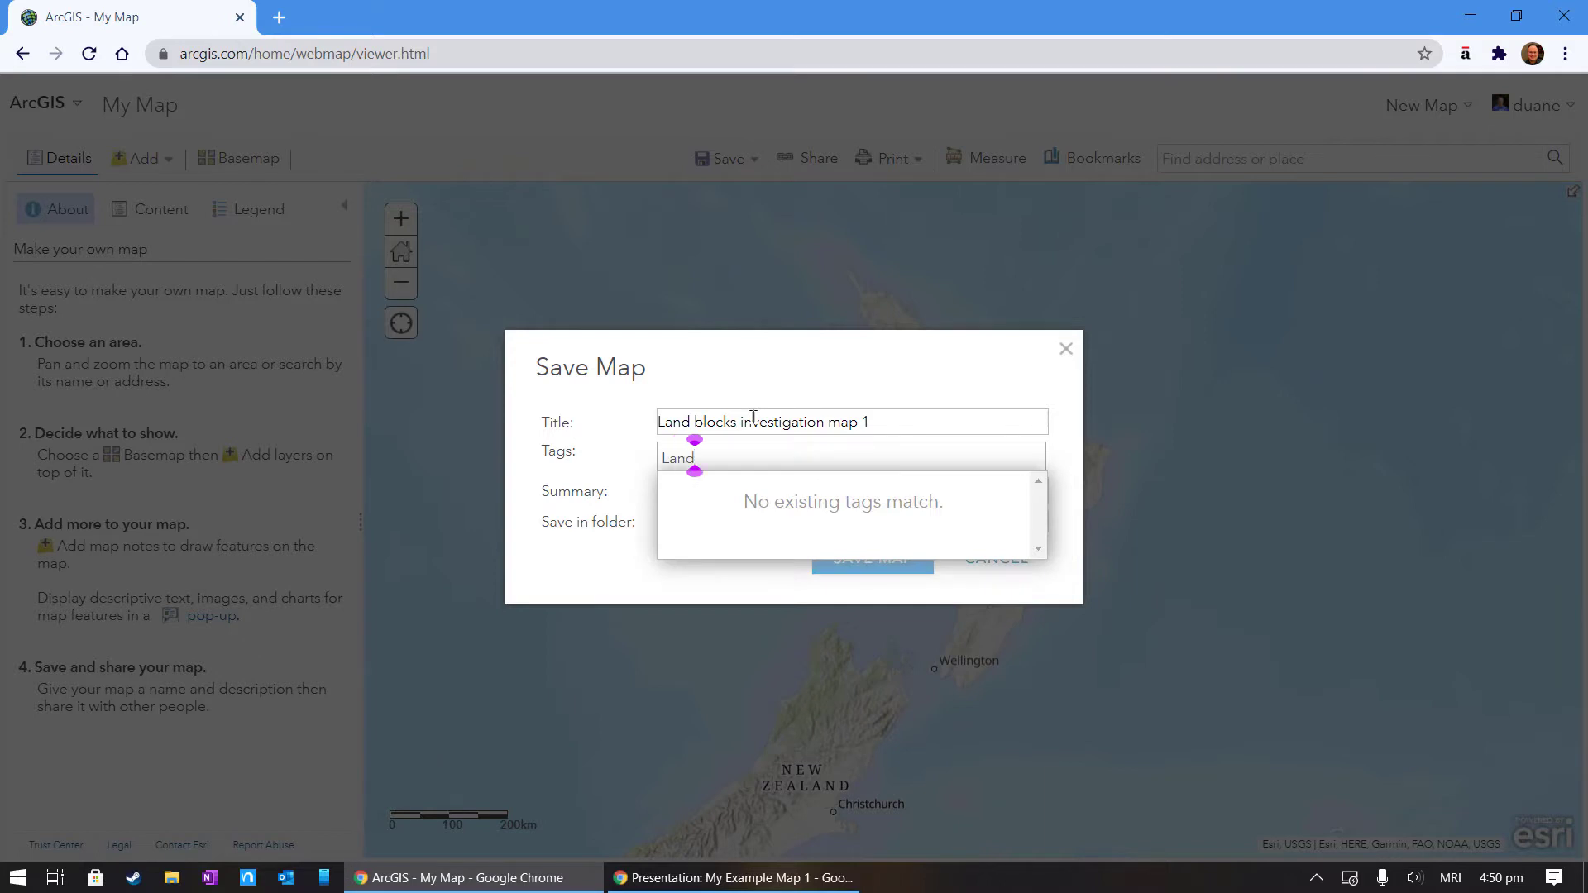
type(" blocks")
key("Return")
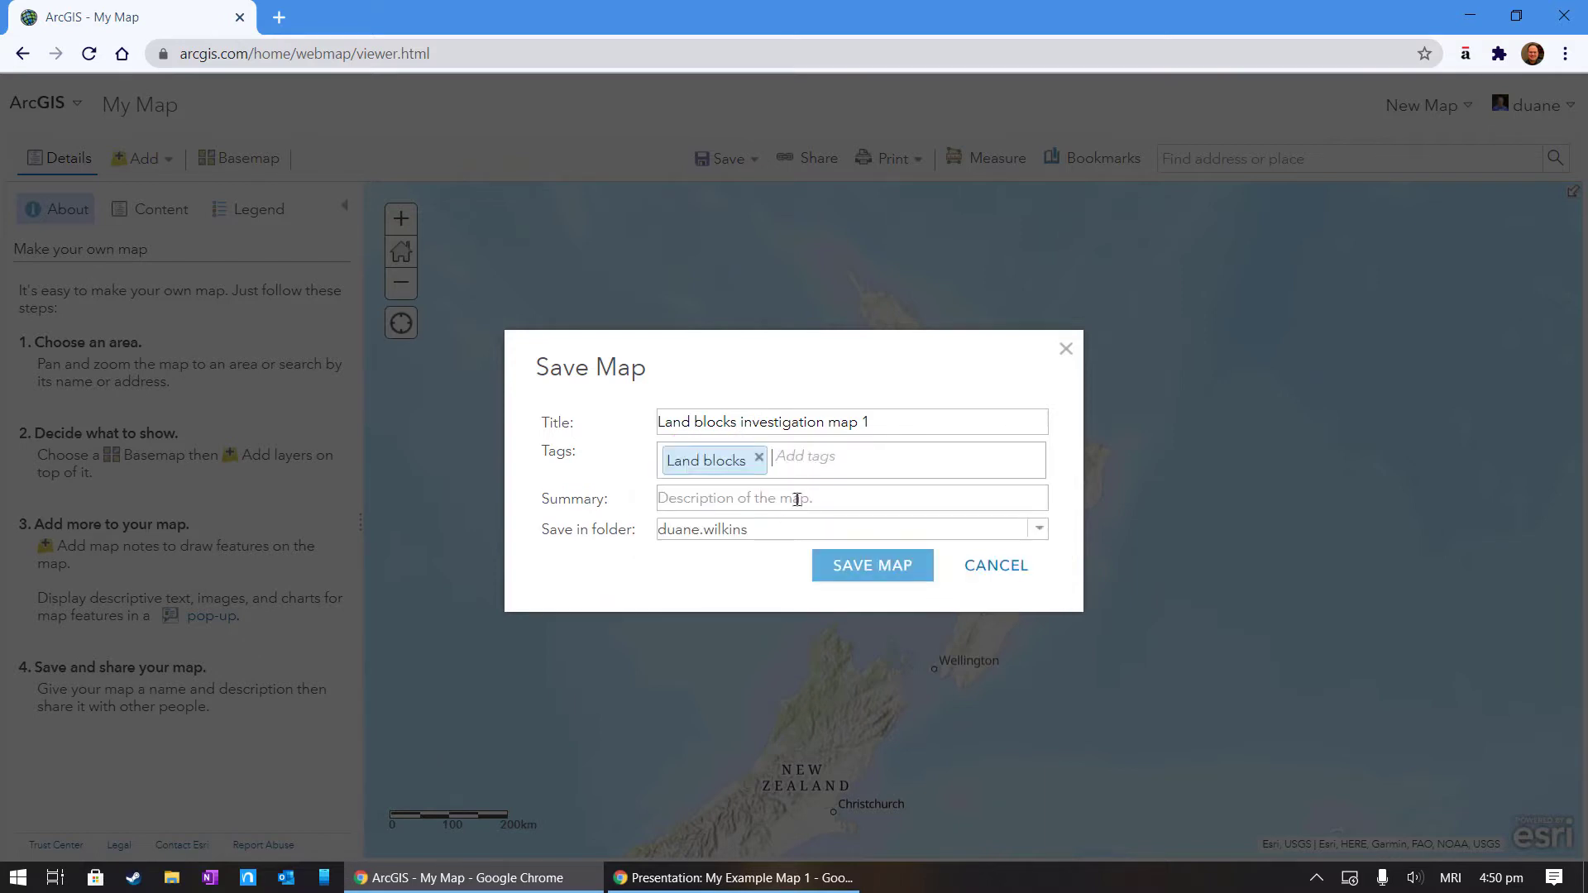
left_click(797, 498)
type("And examp")
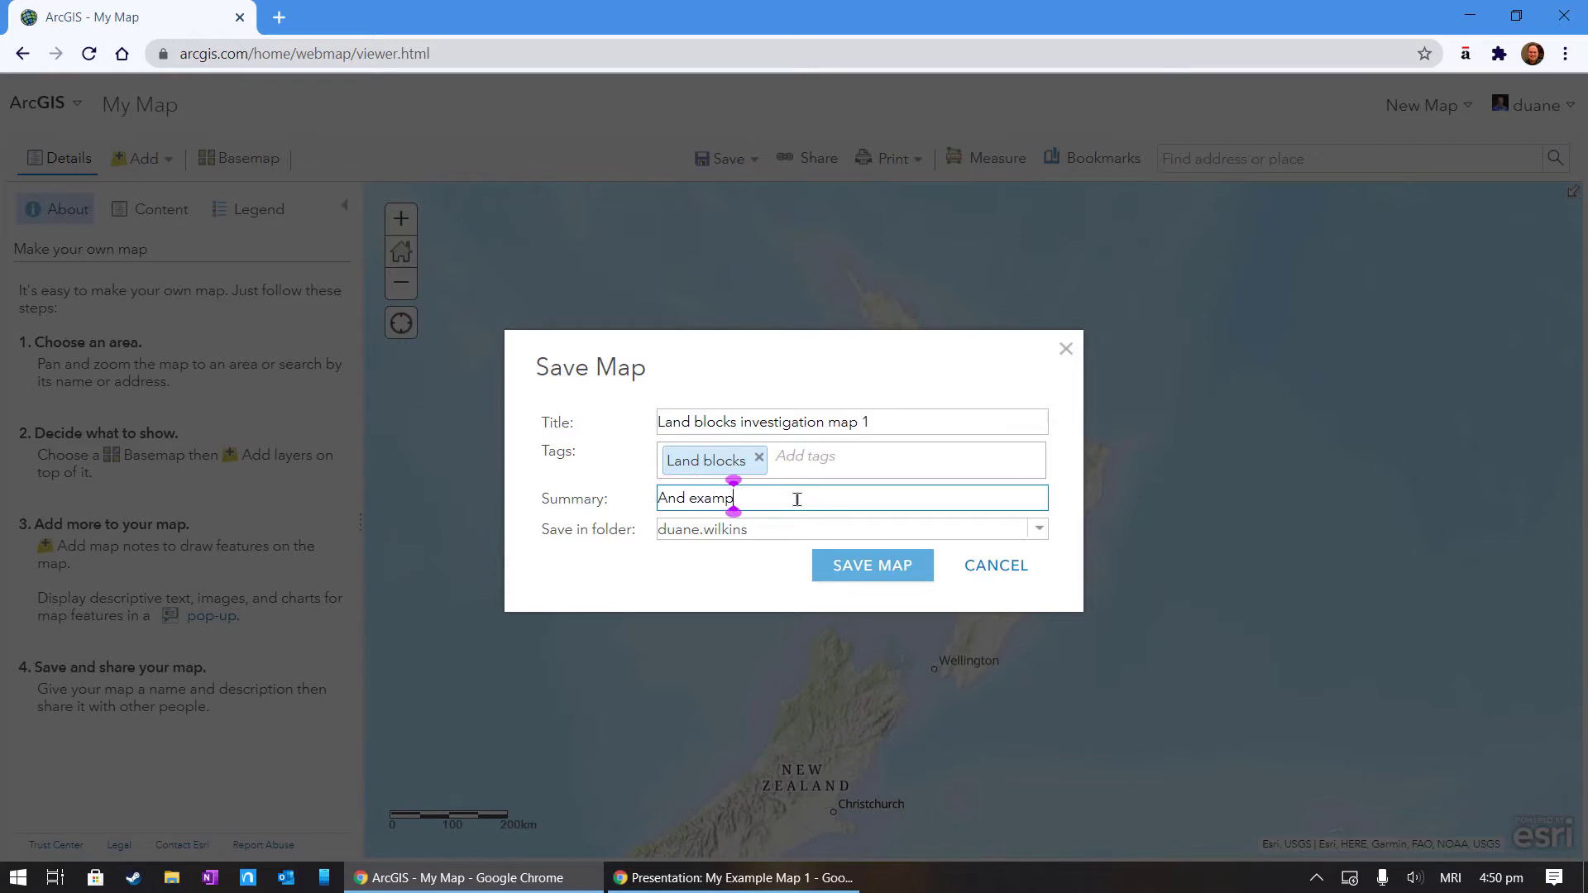
type("le map worki")
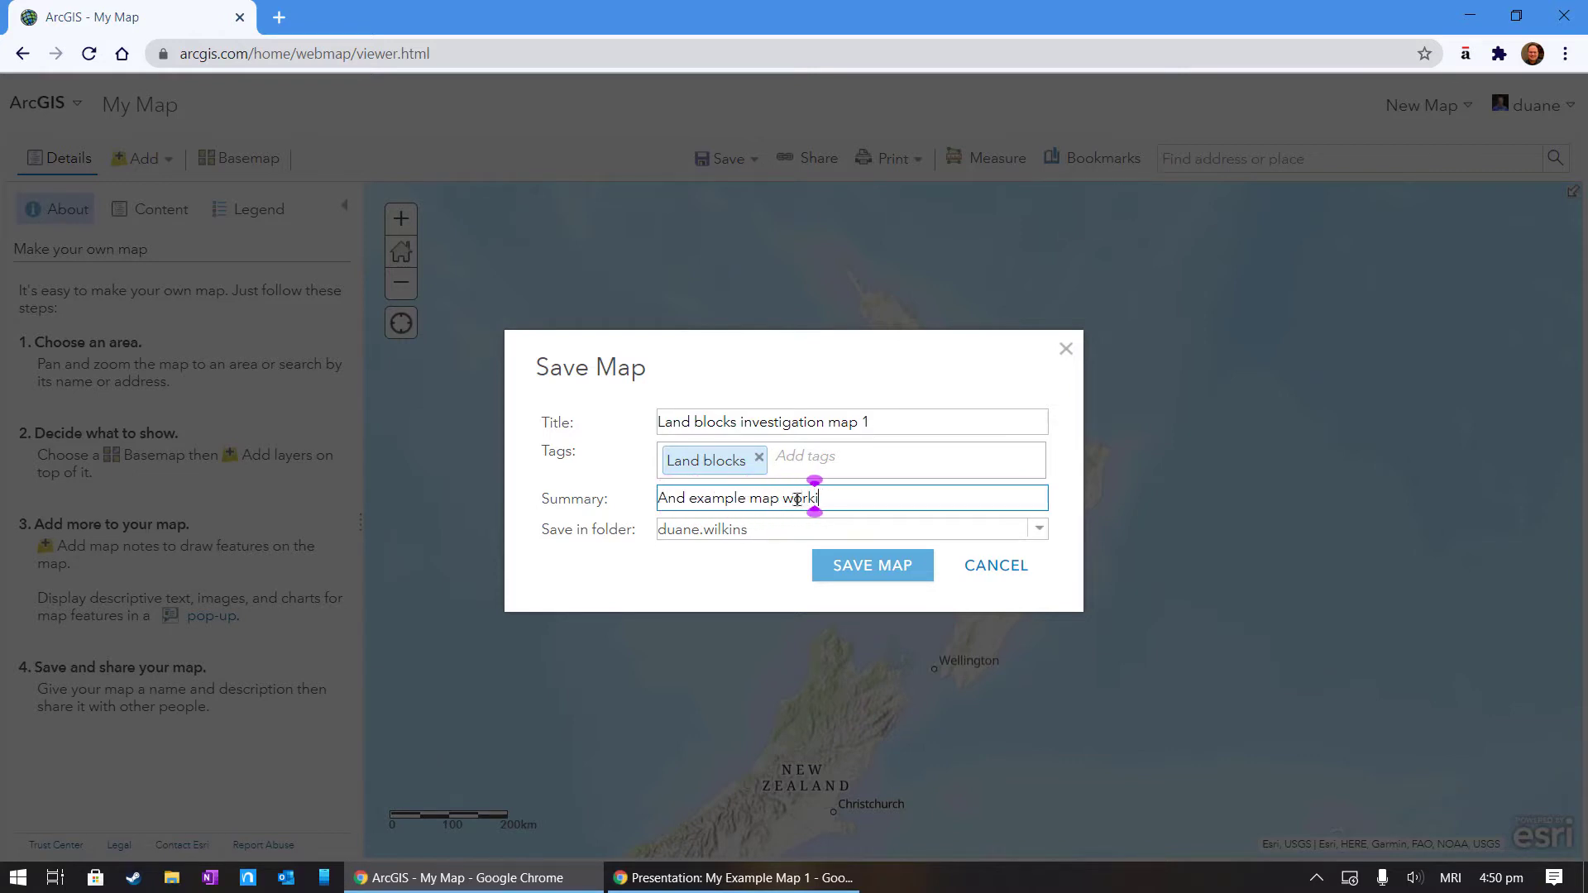
type("ng with land blocks.")
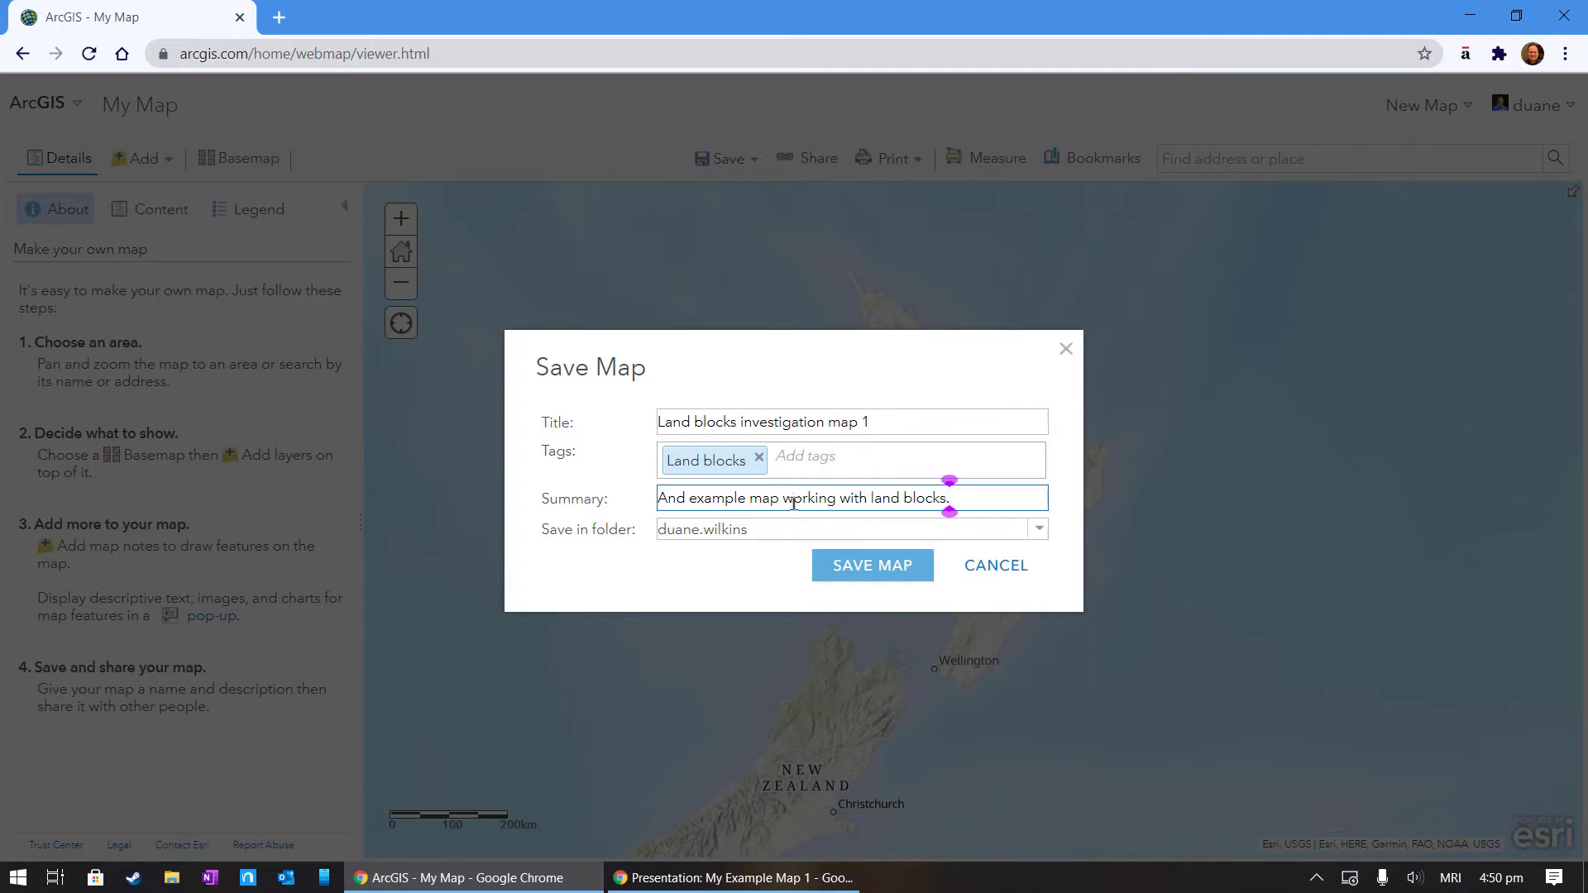
left_click(871, 578)
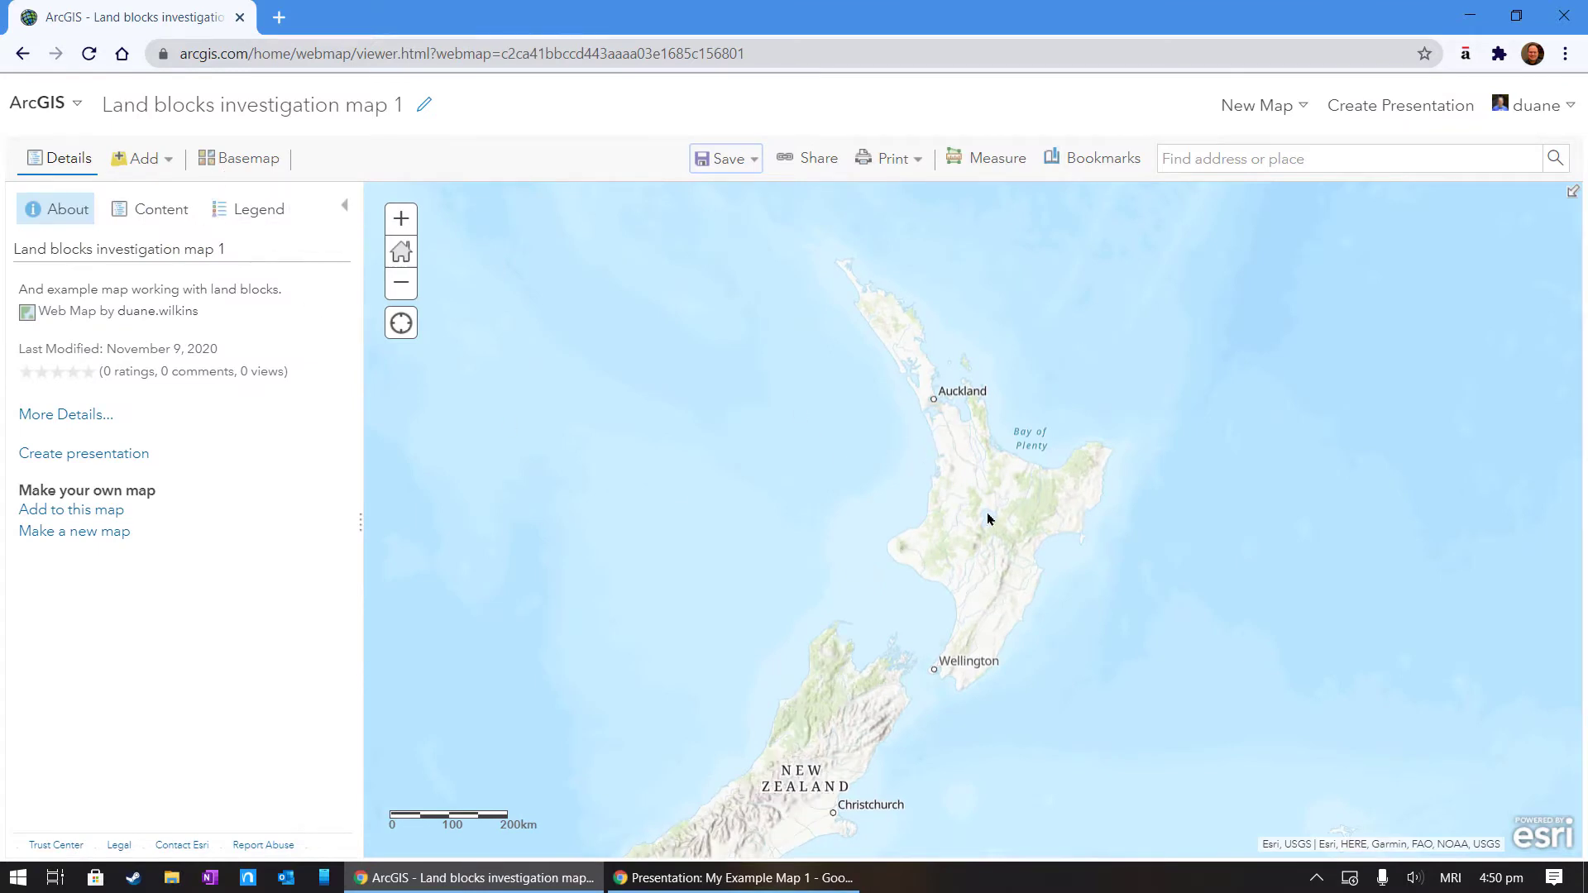
Change the map's basemap to Imagery Hybrid, framed on New Zealand's lower North Island.
scroll(989, 520, "up", 2)
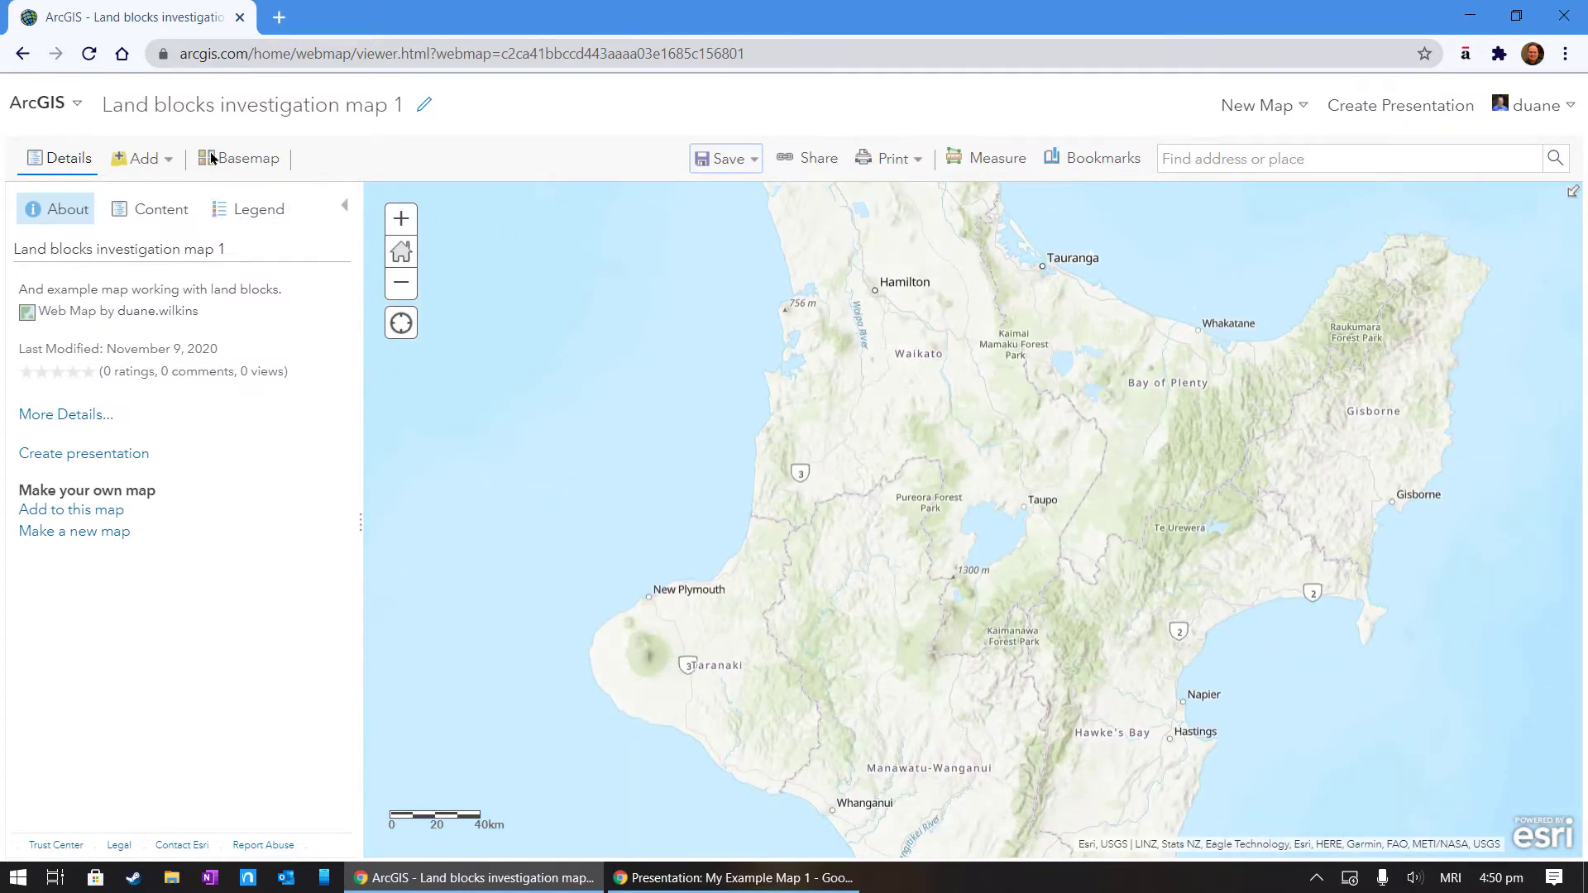
left_click(258, 166)
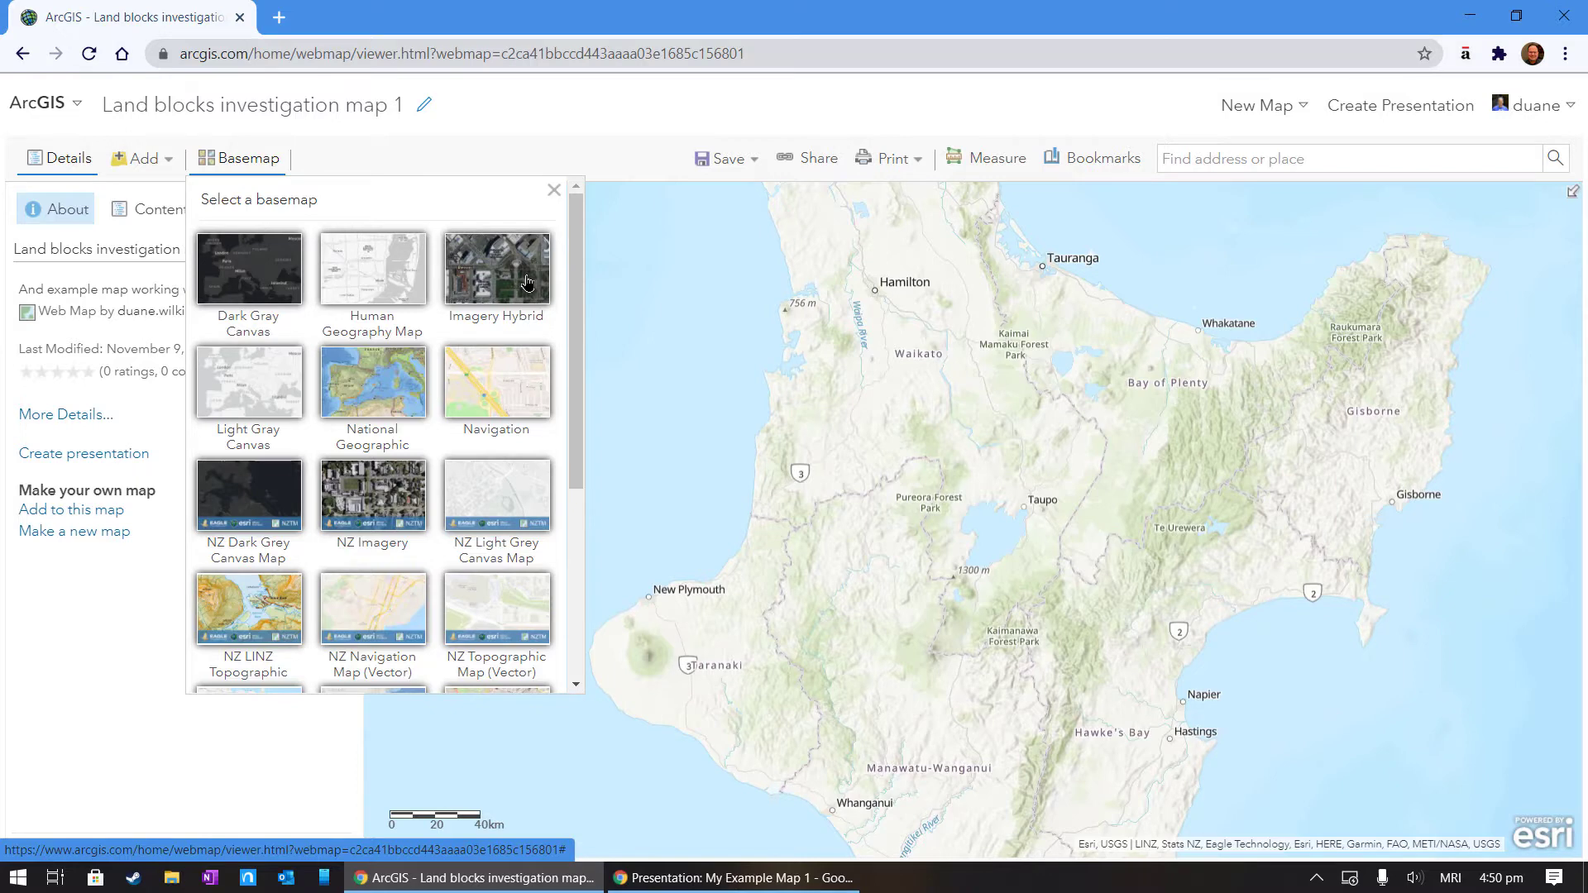
left_click(520, 288)
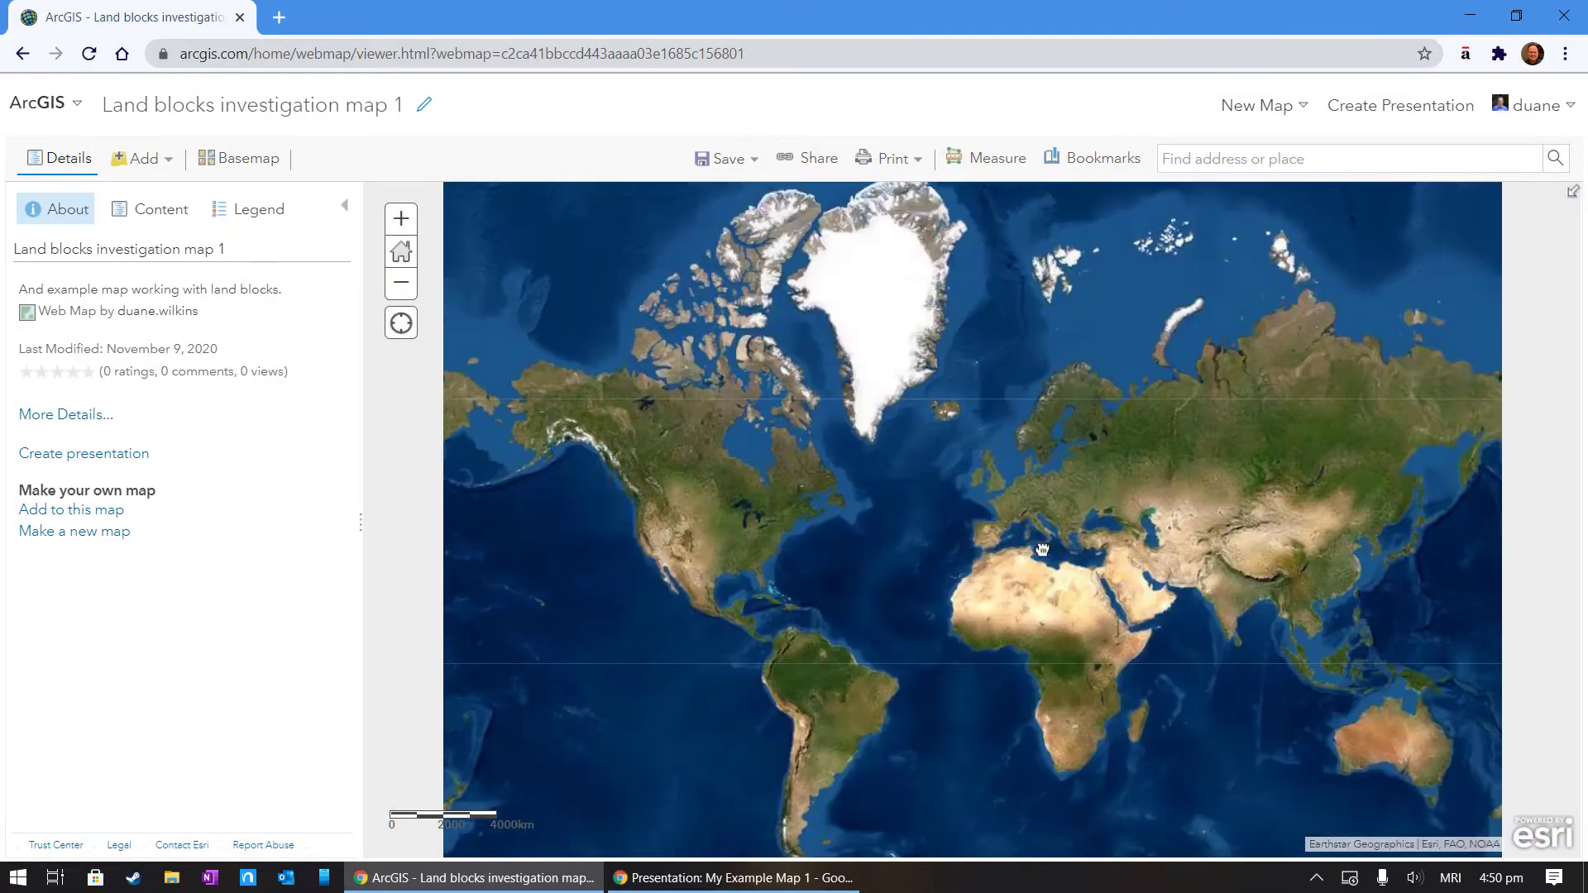
left_click_drag(1042, 550, 630, 313)
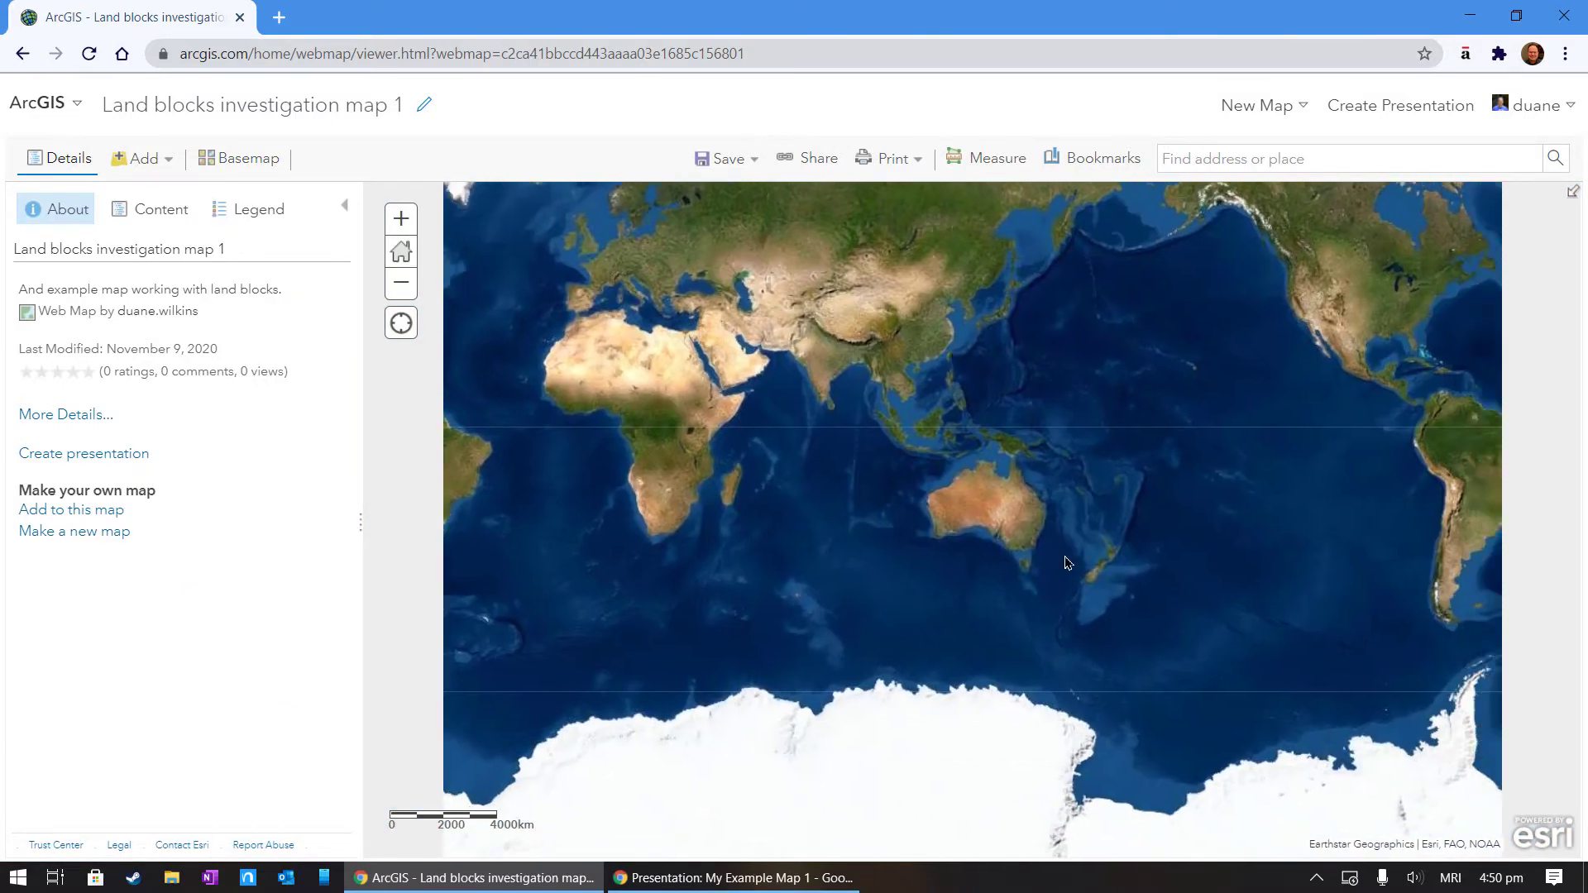
scroll(1105, 556, "up", 3)
scroll(1154, 490, "up", 3)
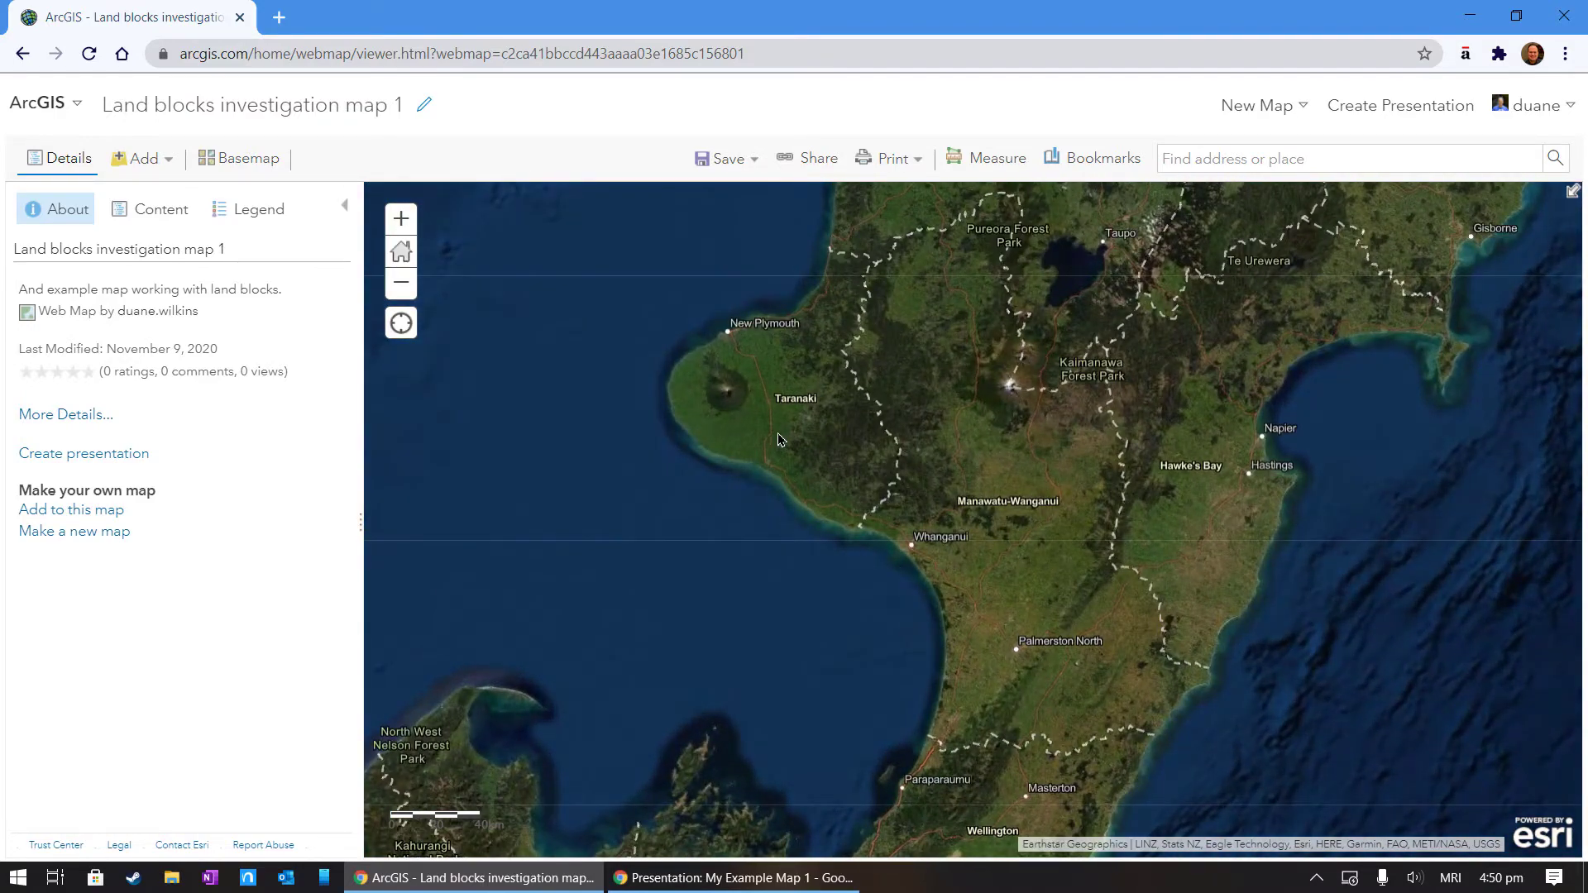
left_click_drag(789, 473, 747, 443)
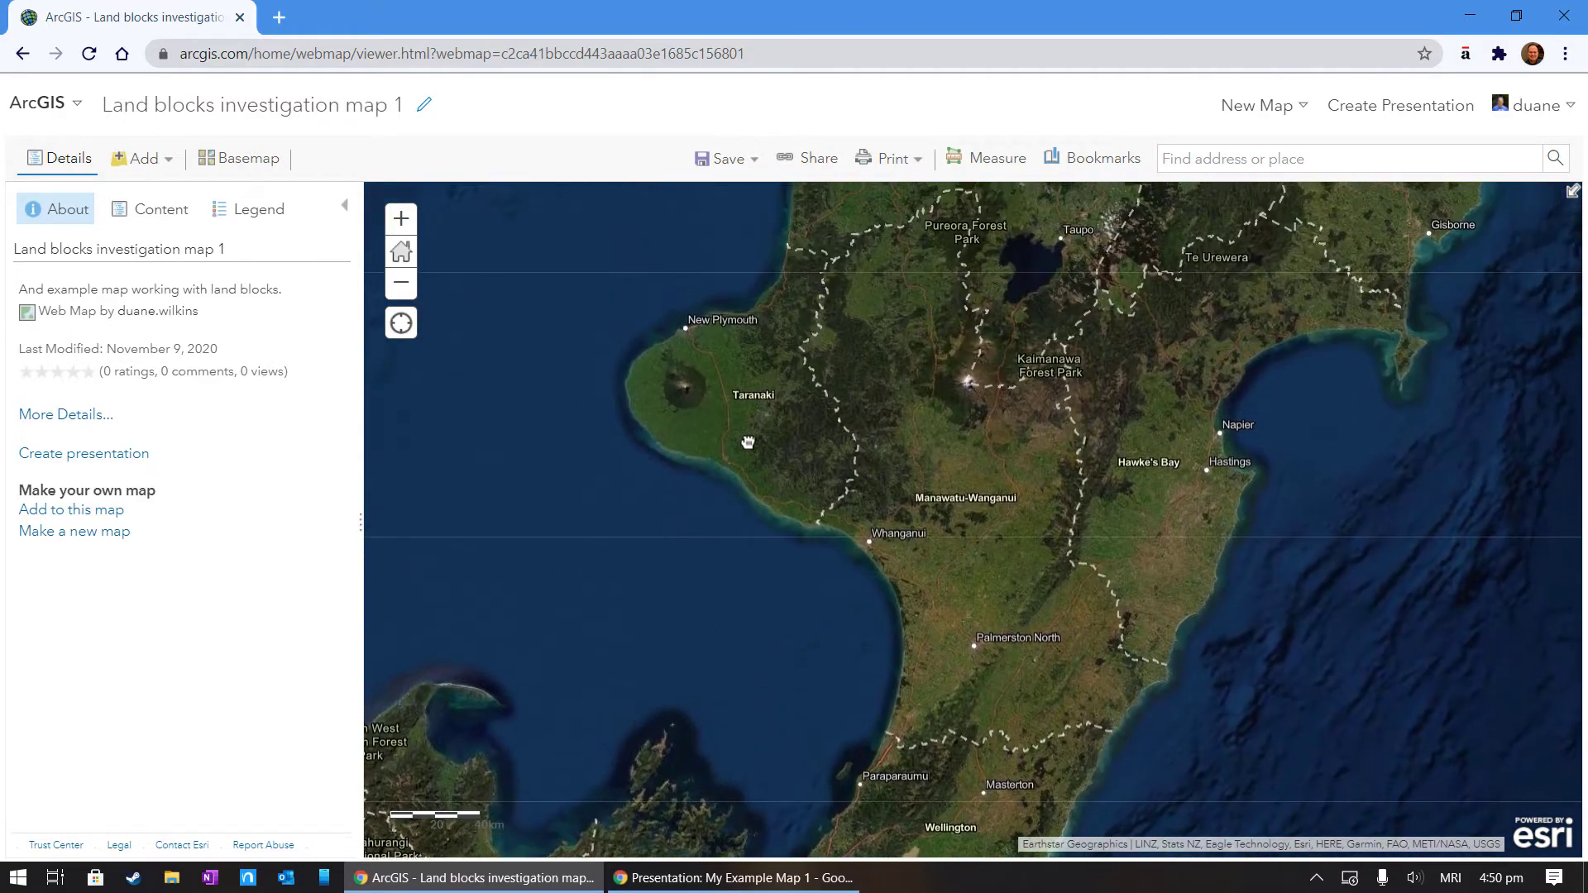
Search ArcGIS Online for layers matching "Māori Land Court".
left_click(145, 161)
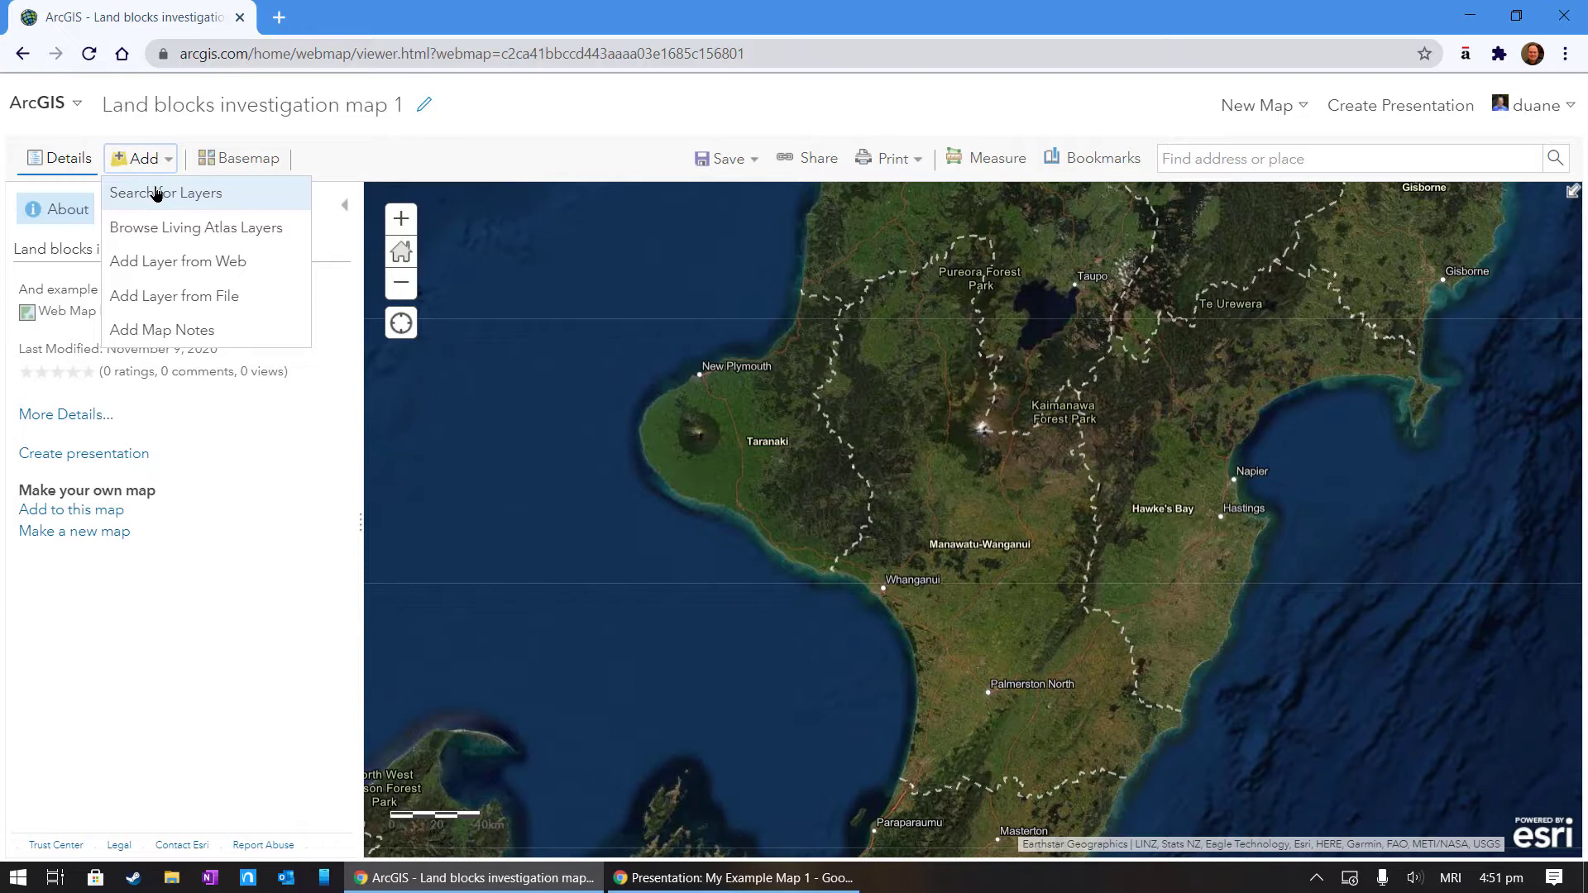
left_click(157, 193)
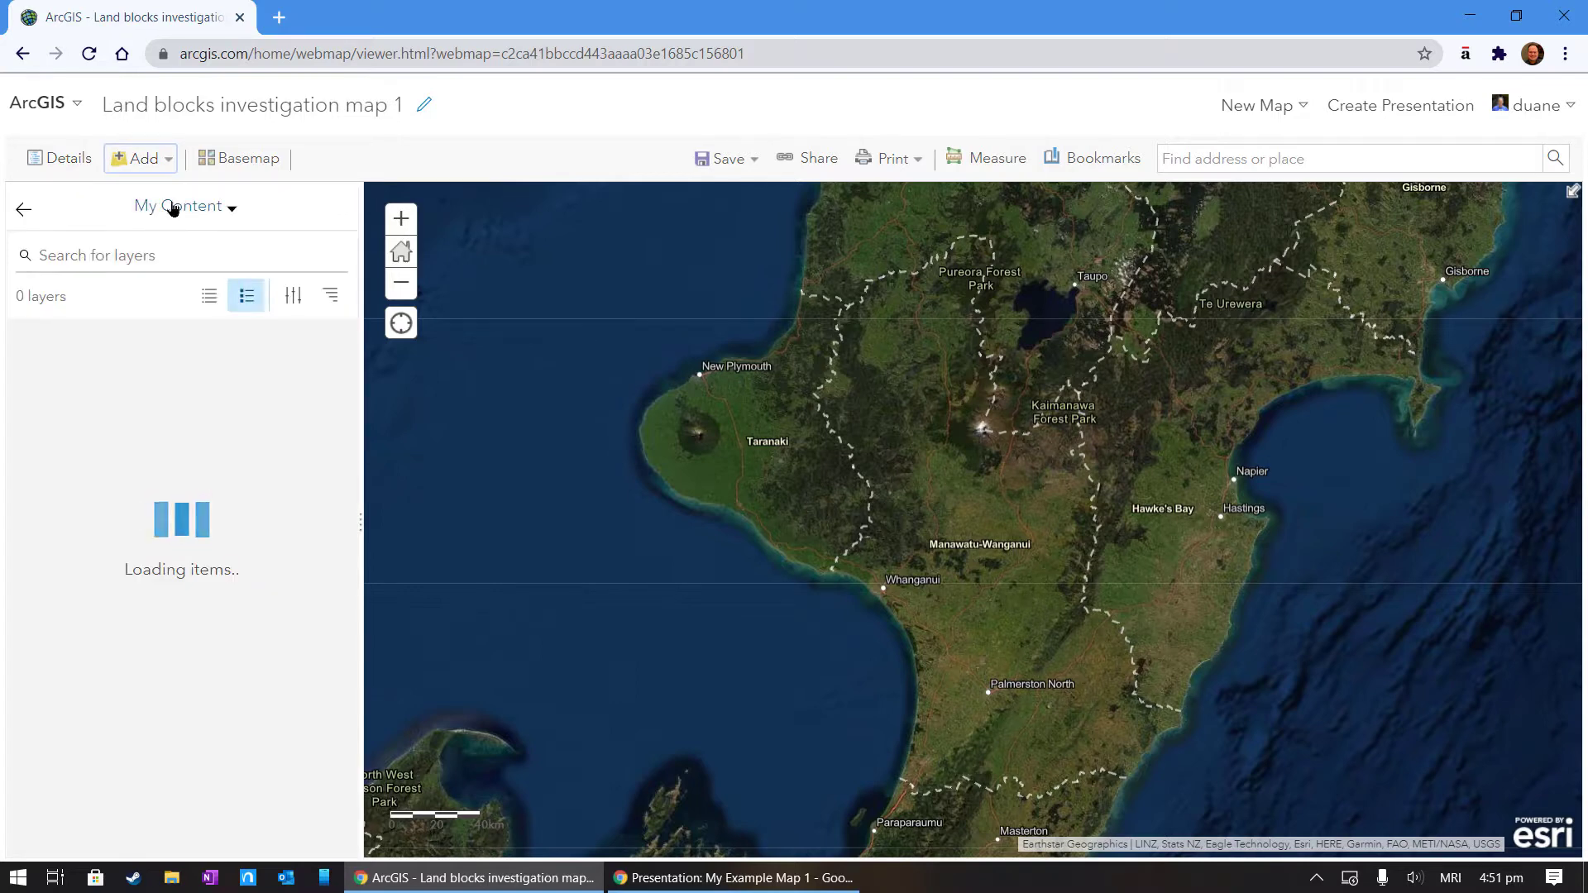
left_click(172, 207)
left_click(190, 394)
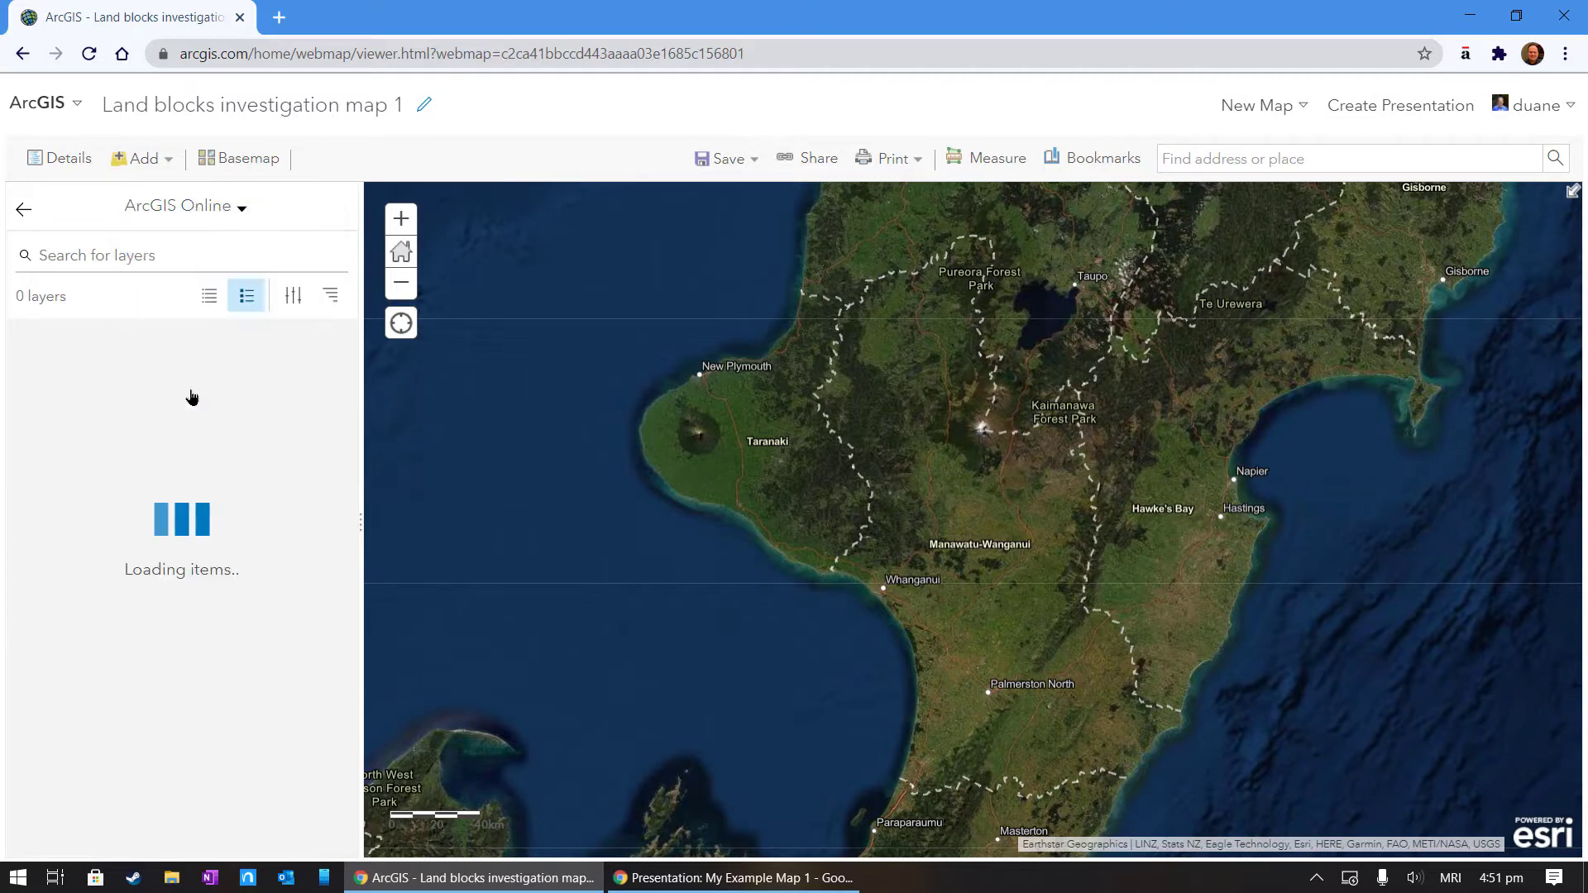
left_click(188, 254)
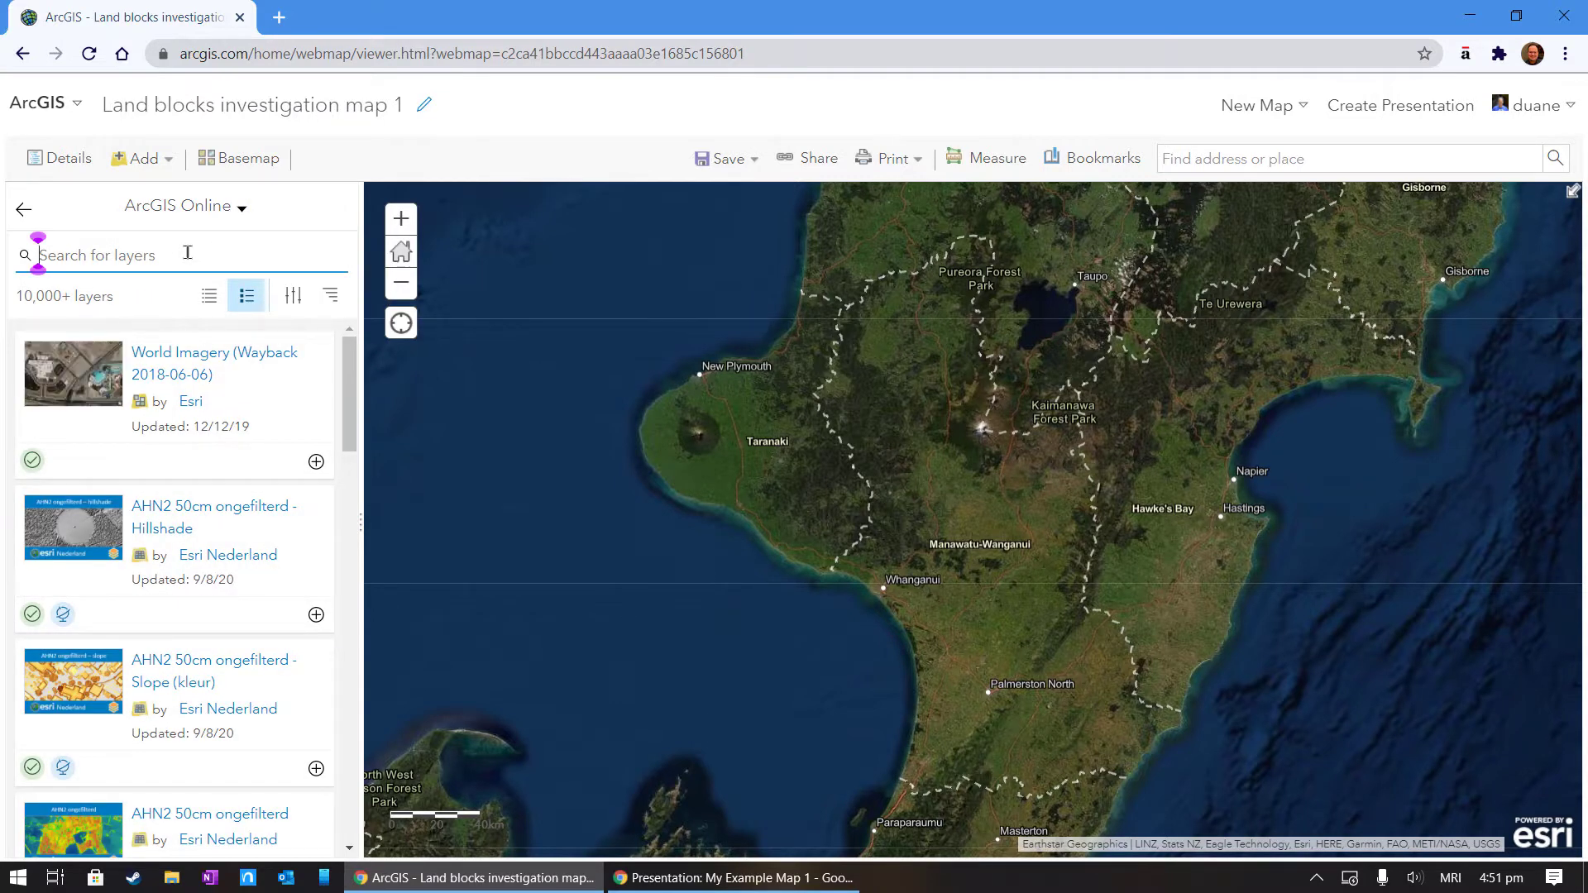
type("Māori Land Court")
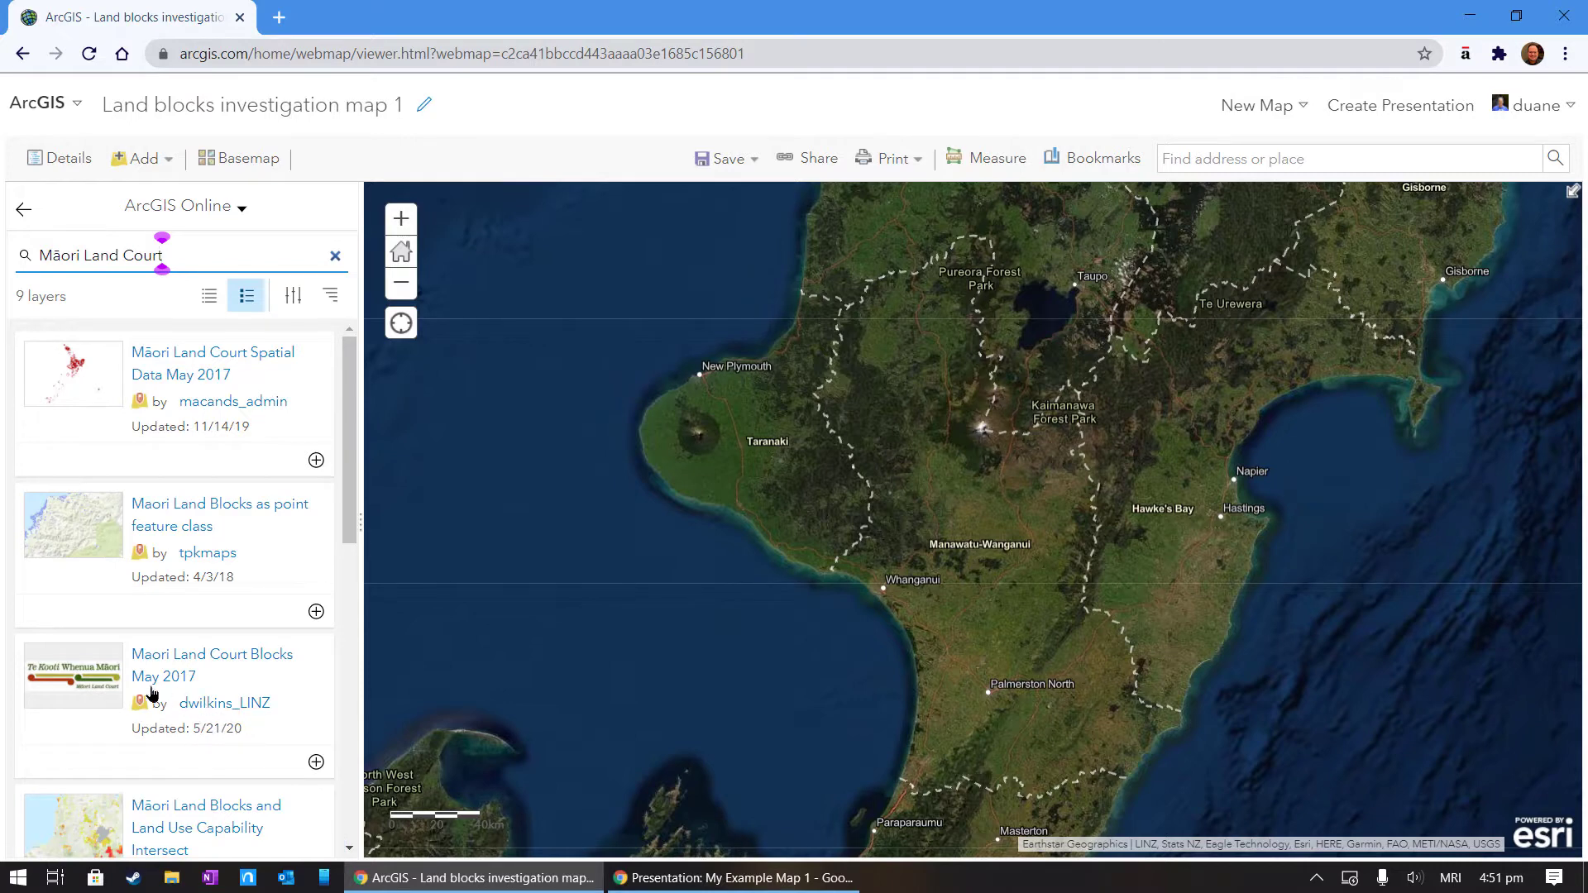
Read the item details of the Maori Land Court Blocks May 2017 layer, including its description, license, terms of use and credits, and close them.
left_click(182, 664)
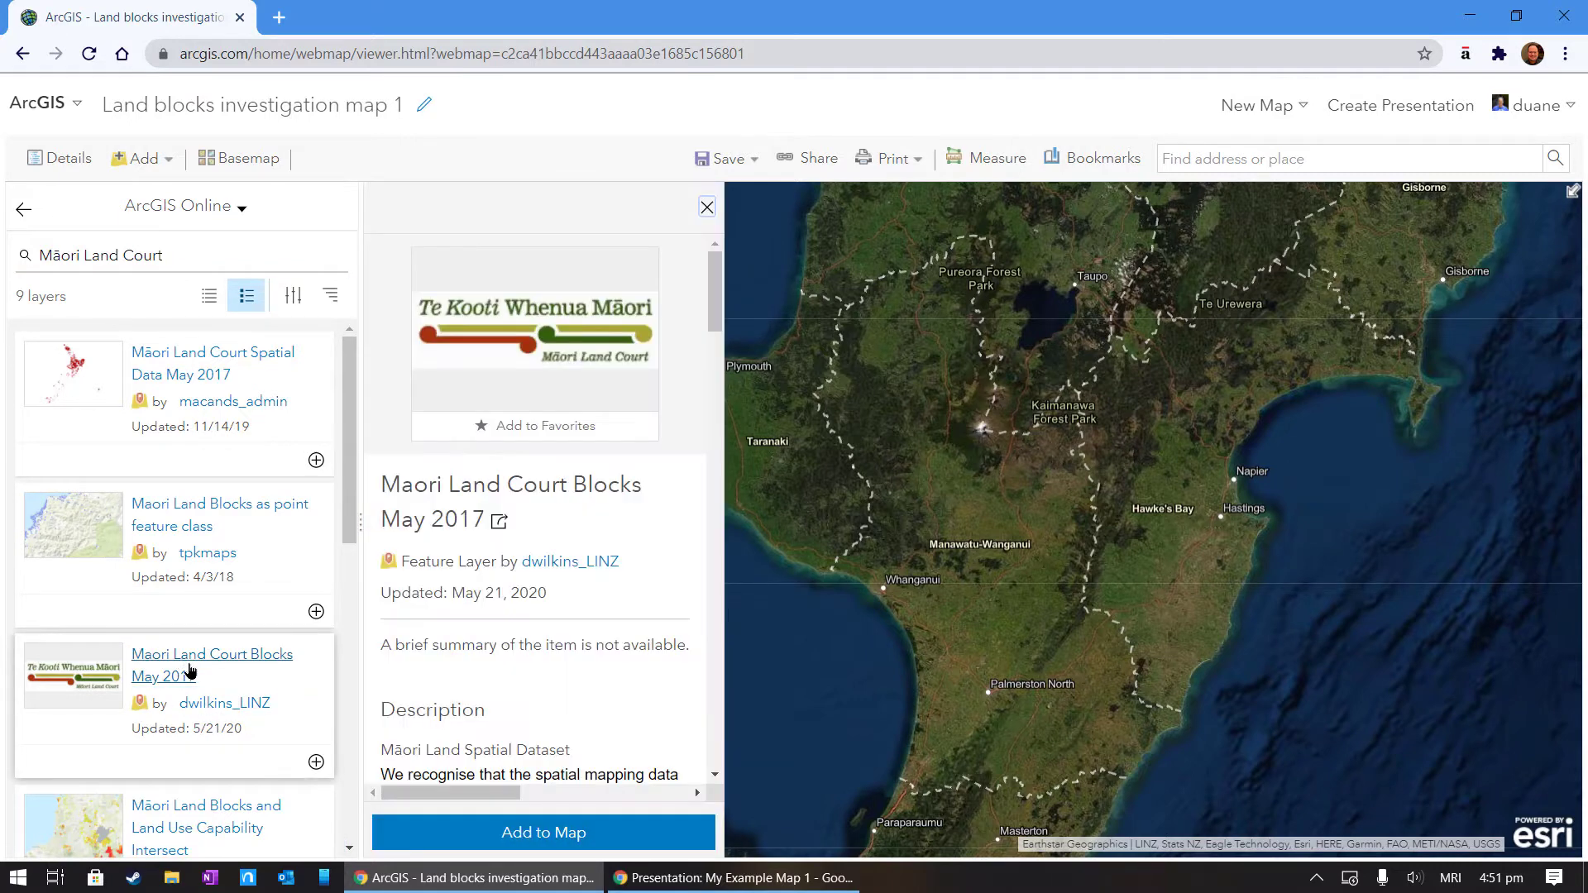
scroll(467, 589, "down", 4)
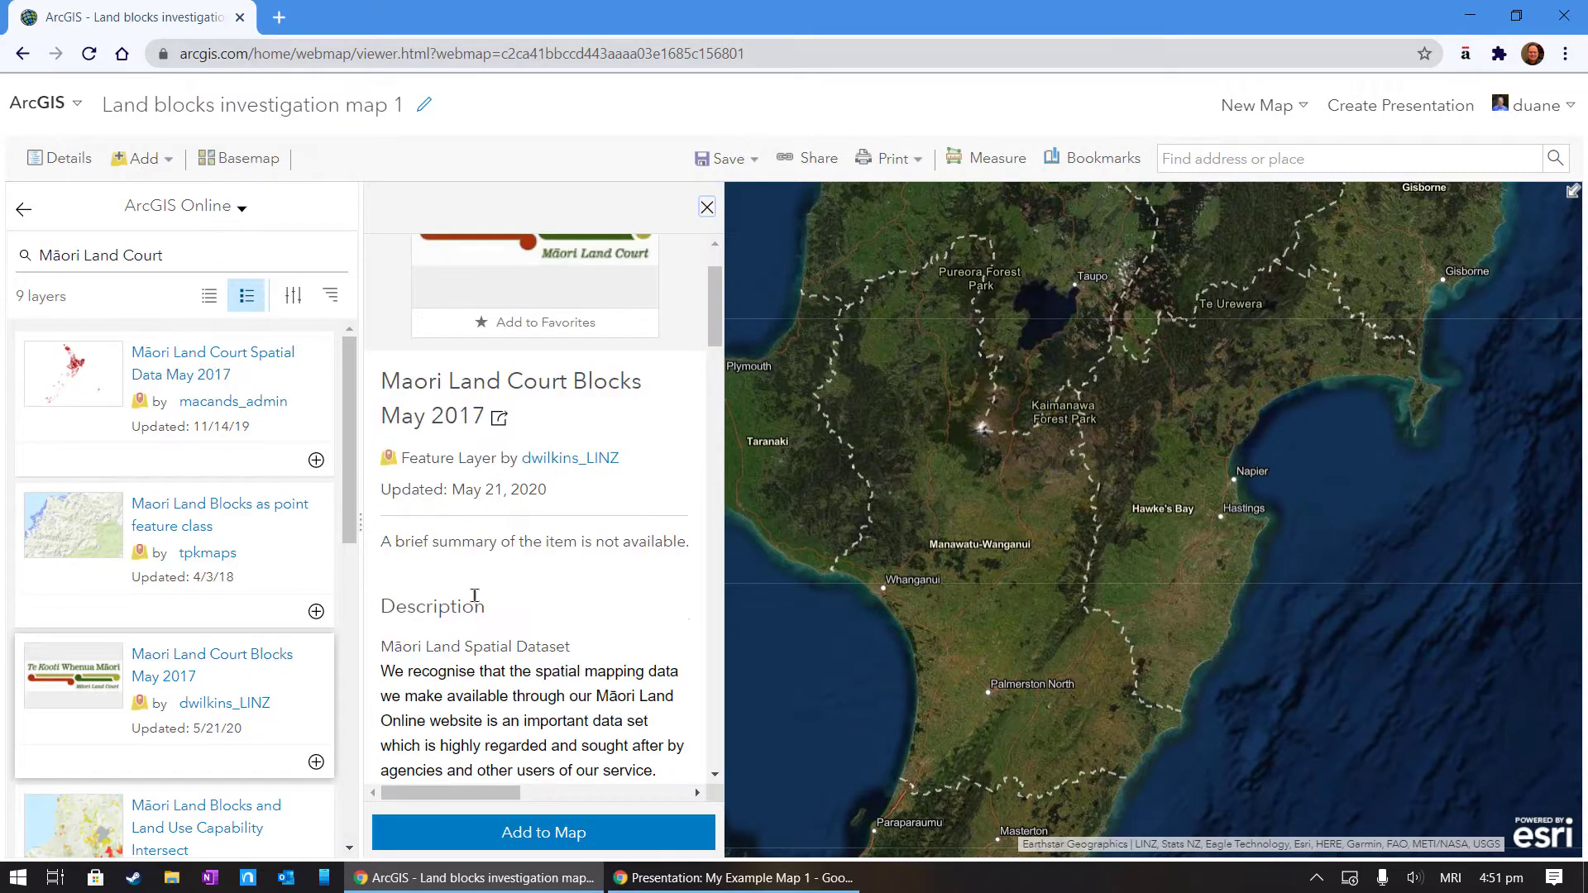
scroll(451, 484, "down", 10)
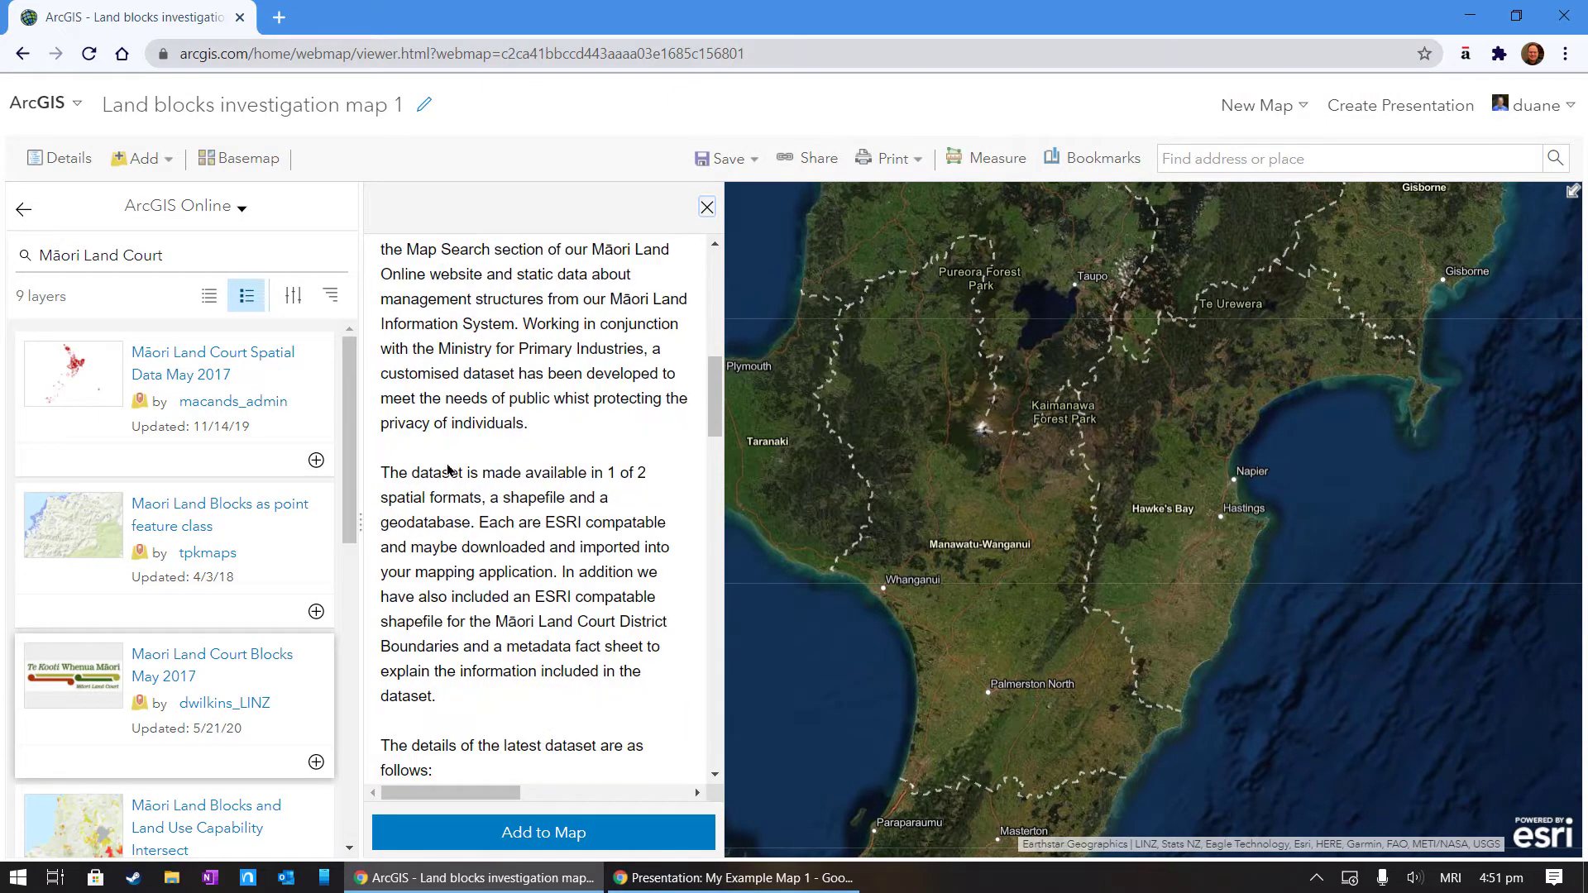
scroll(443, 484, "down", 10)
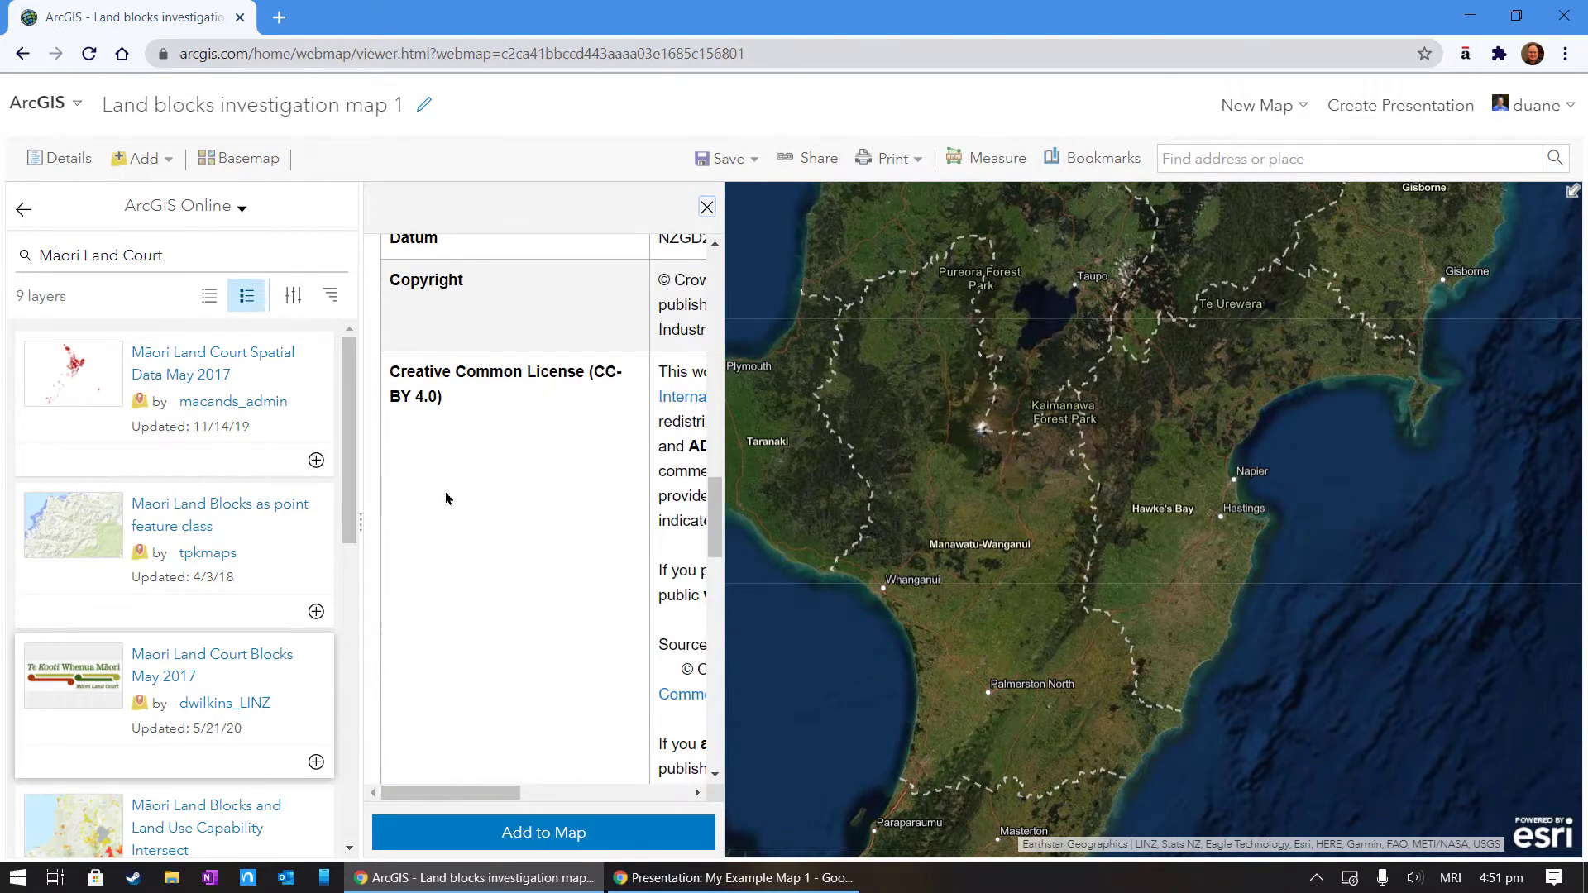
scroll(450, 567, "down", 10)
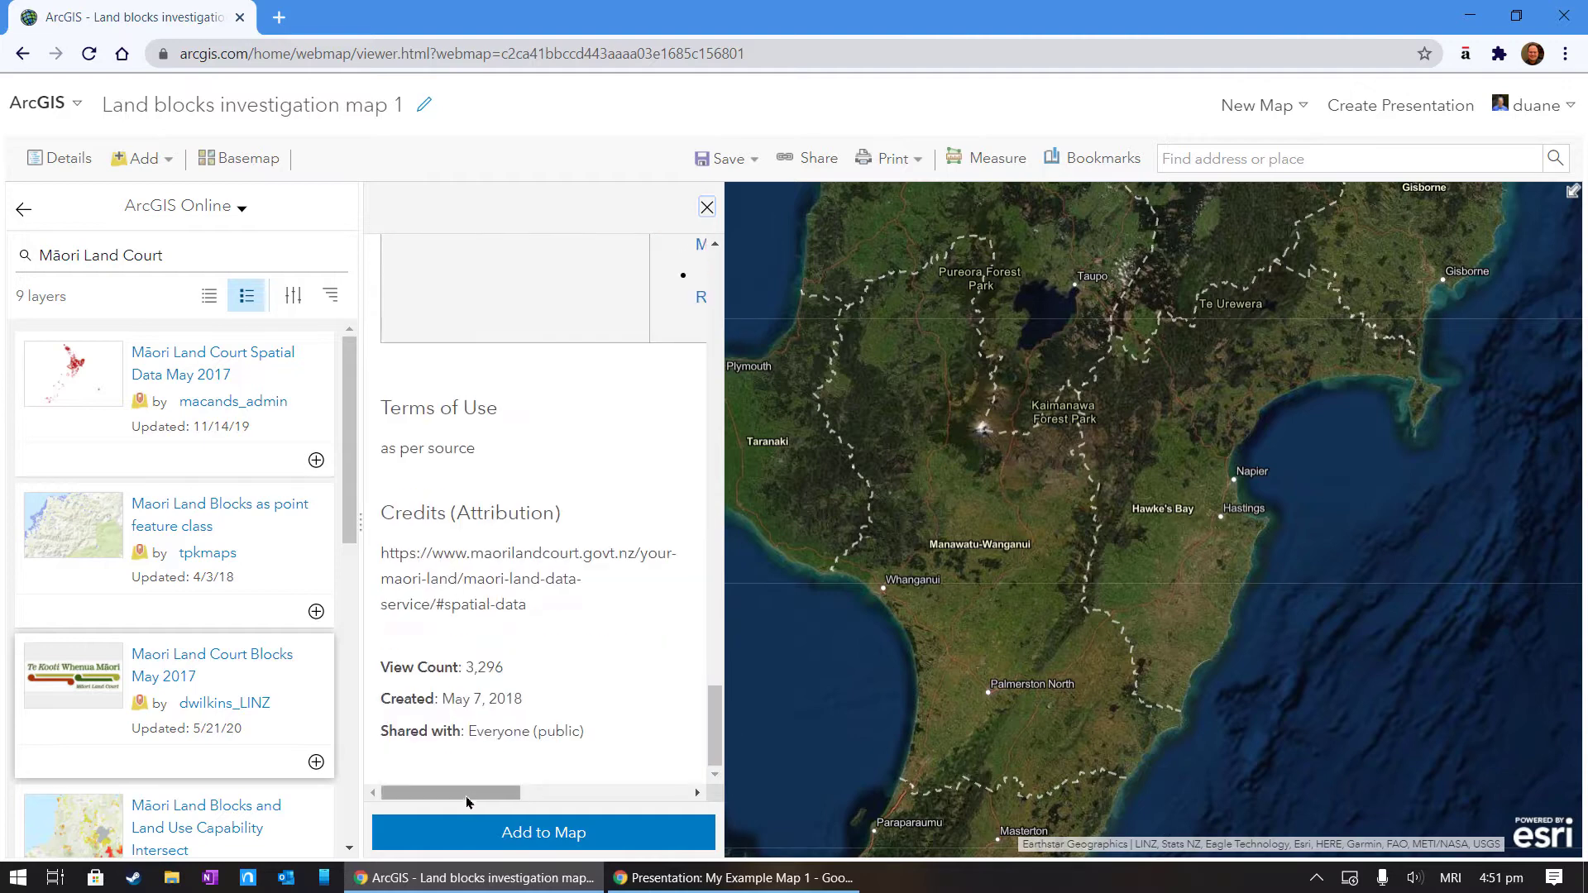
left_click_drag(469, 796, 502, 808)
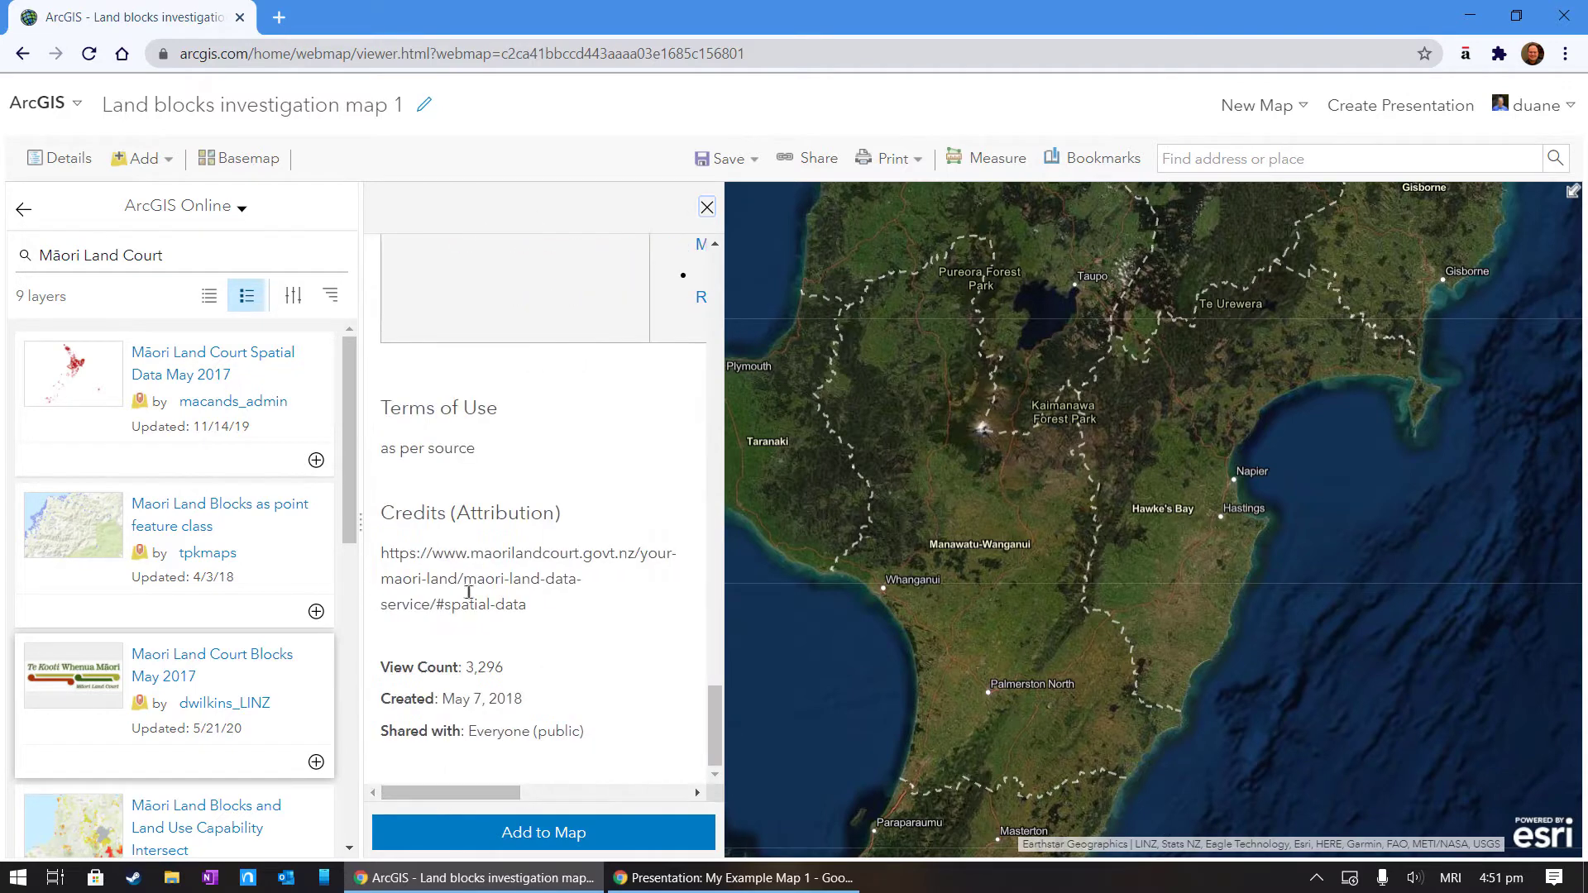
left_click_drag(716, 738, 708, 212)
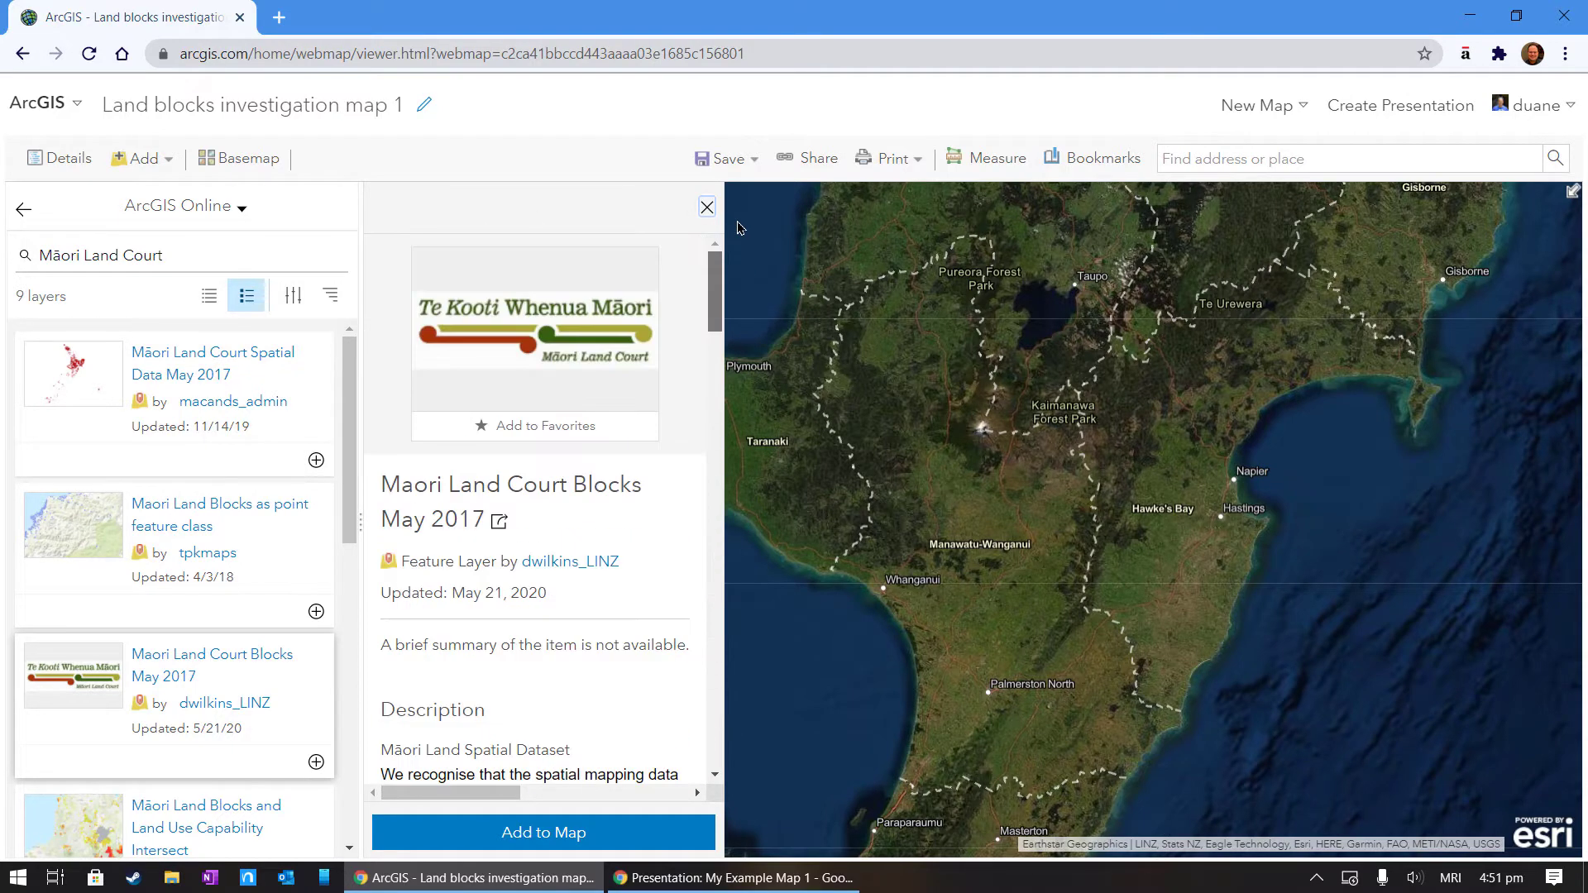
left_click(705, 206)
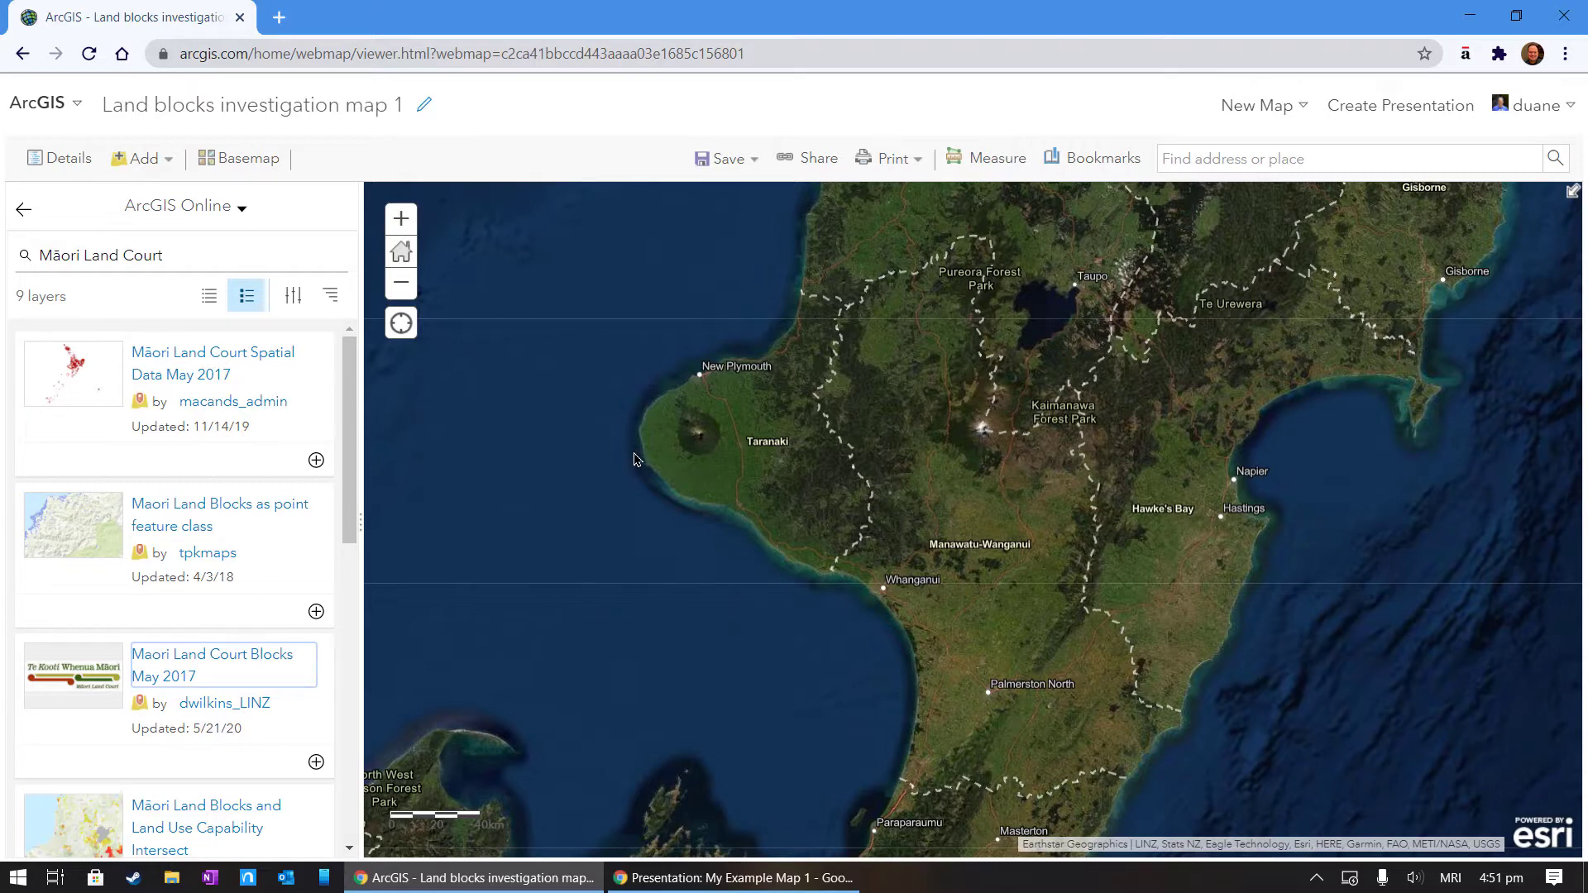
Add the Maori Land Court Blocks May 2017 layer to the map and frame the blocks inland of Whanganui.
left_click(316, 762)
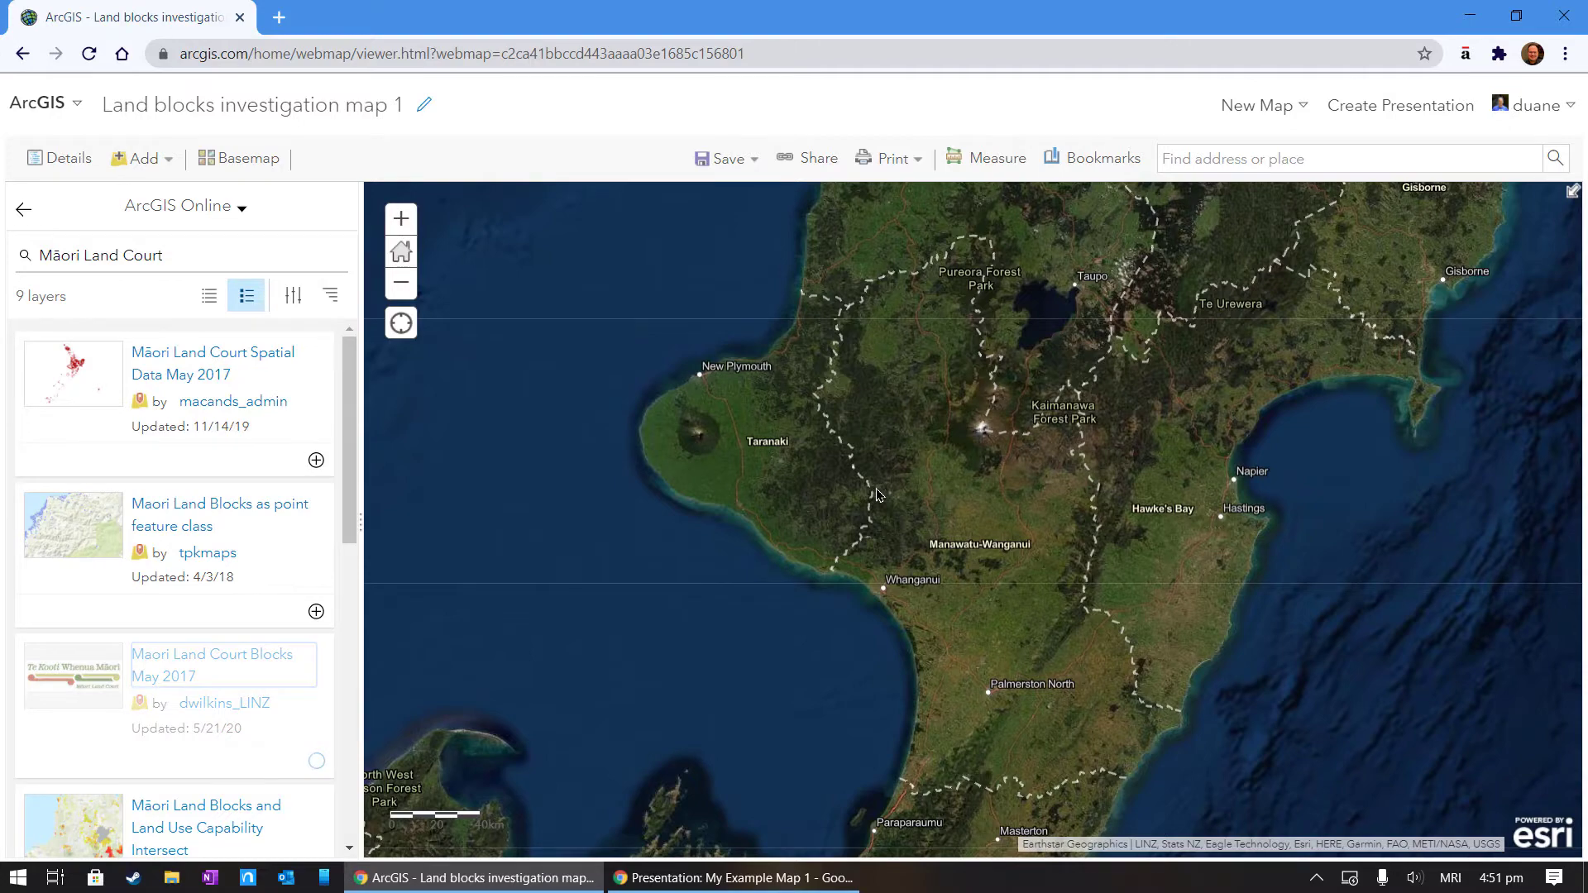
scroll(876, 495, "up", 2)
mouse_move(853, 557)
left_mouse_down()
mouse_move(828, 590)
mouse_move(1057, 489)
left_mouse_up()
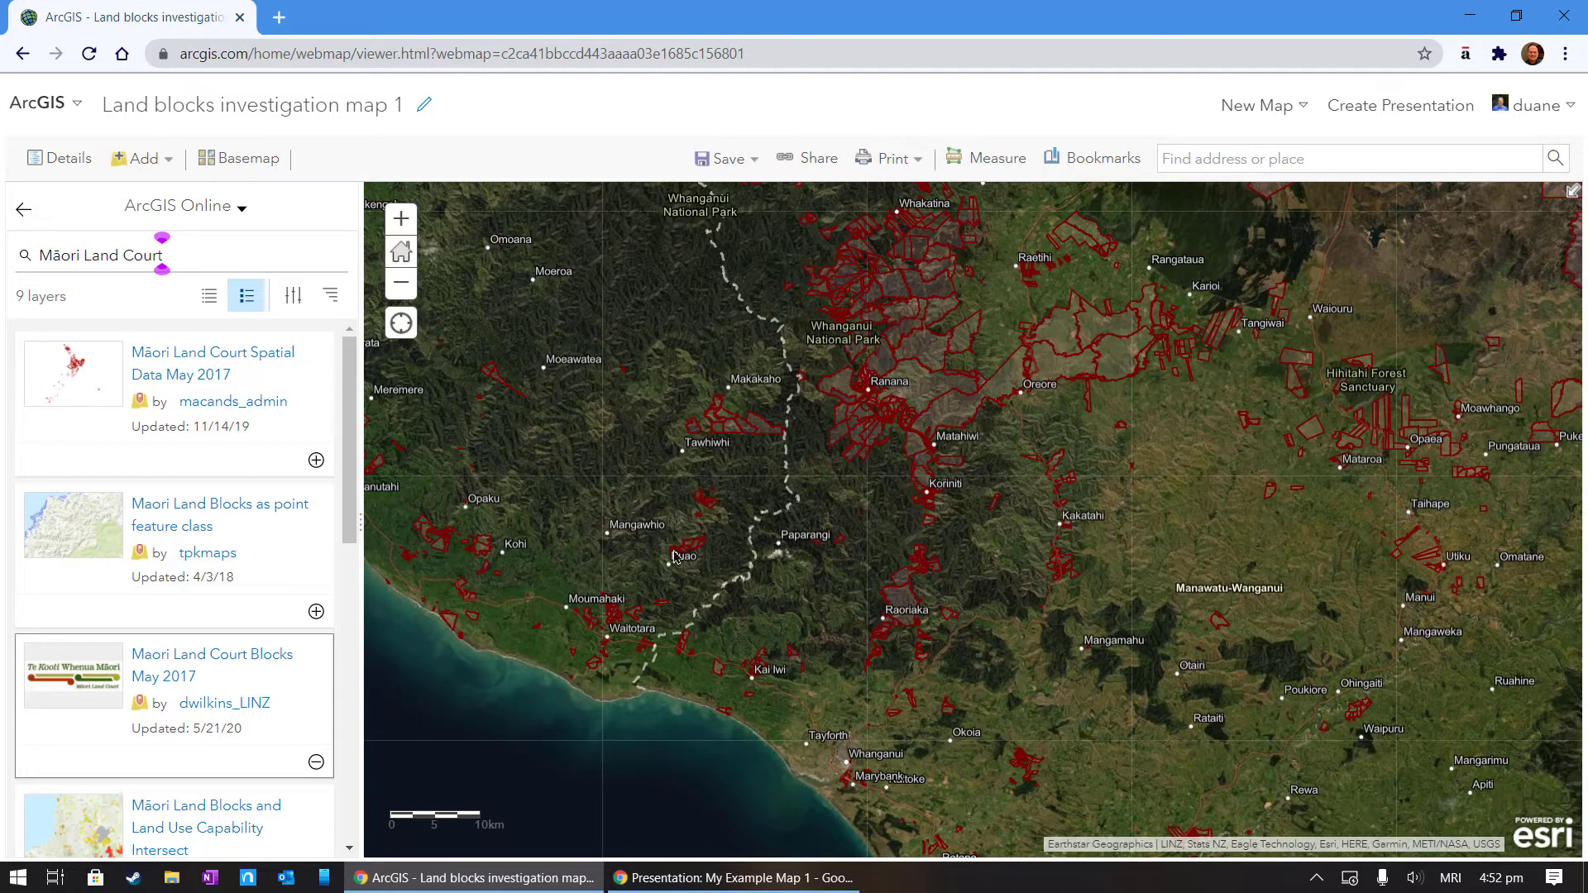
Open the attributes of the Papahawa No. 1 block and examine its block ID, name, title order, area, minute book, shares and owners.
left_click(998, 389)
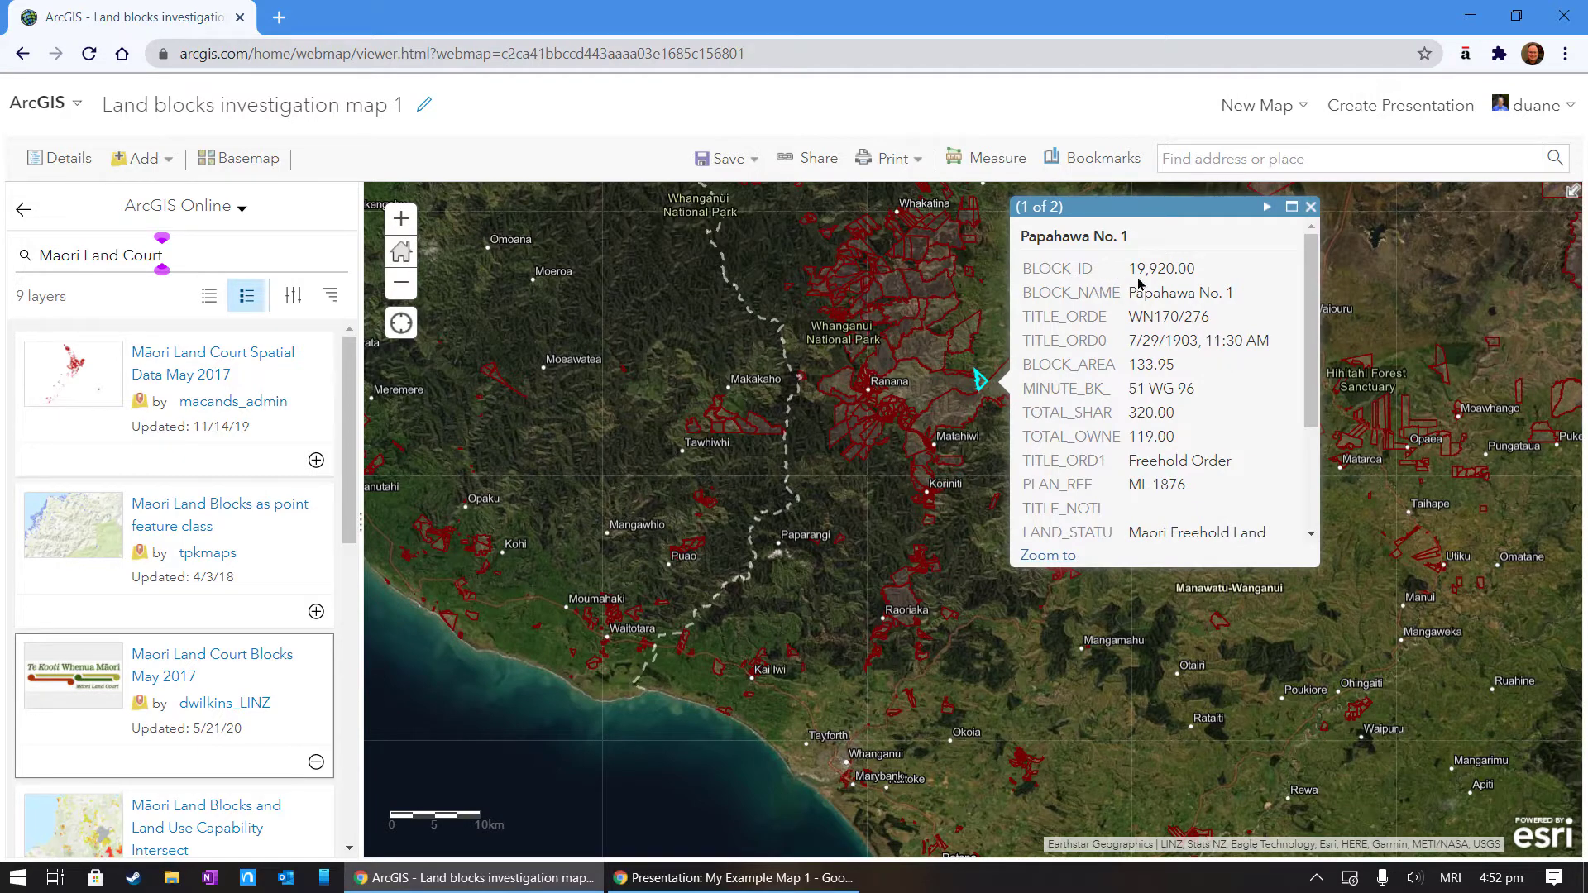
left_click_drag(1129, 276, 1254, 310)
left_click_drag(1132, 329, 1266, 331)
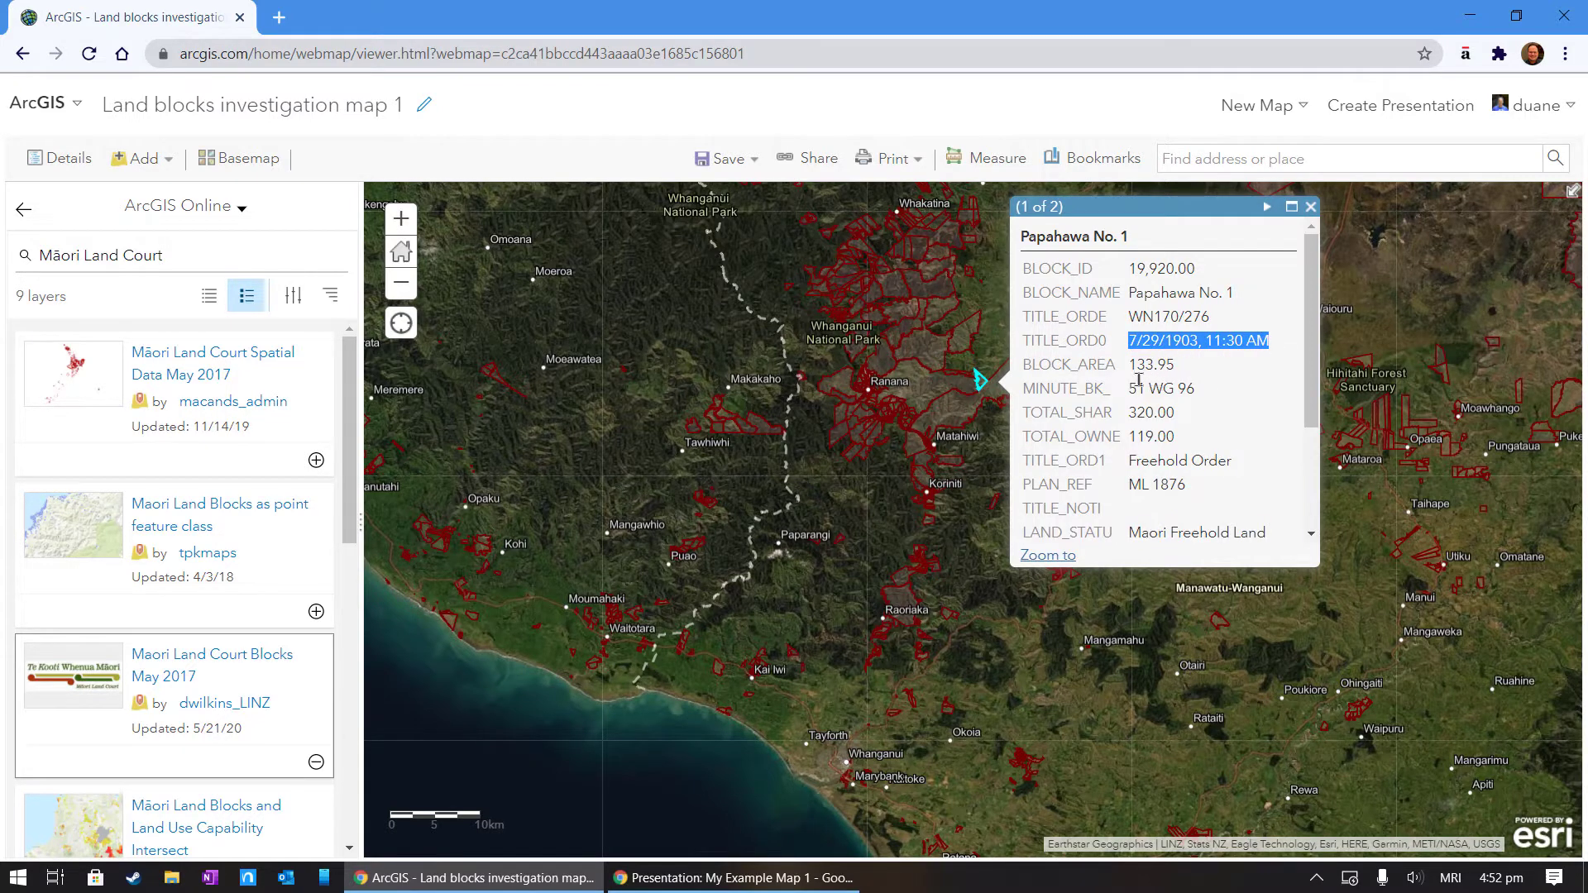
left_click_drag(1130, 367, 1199, 370)
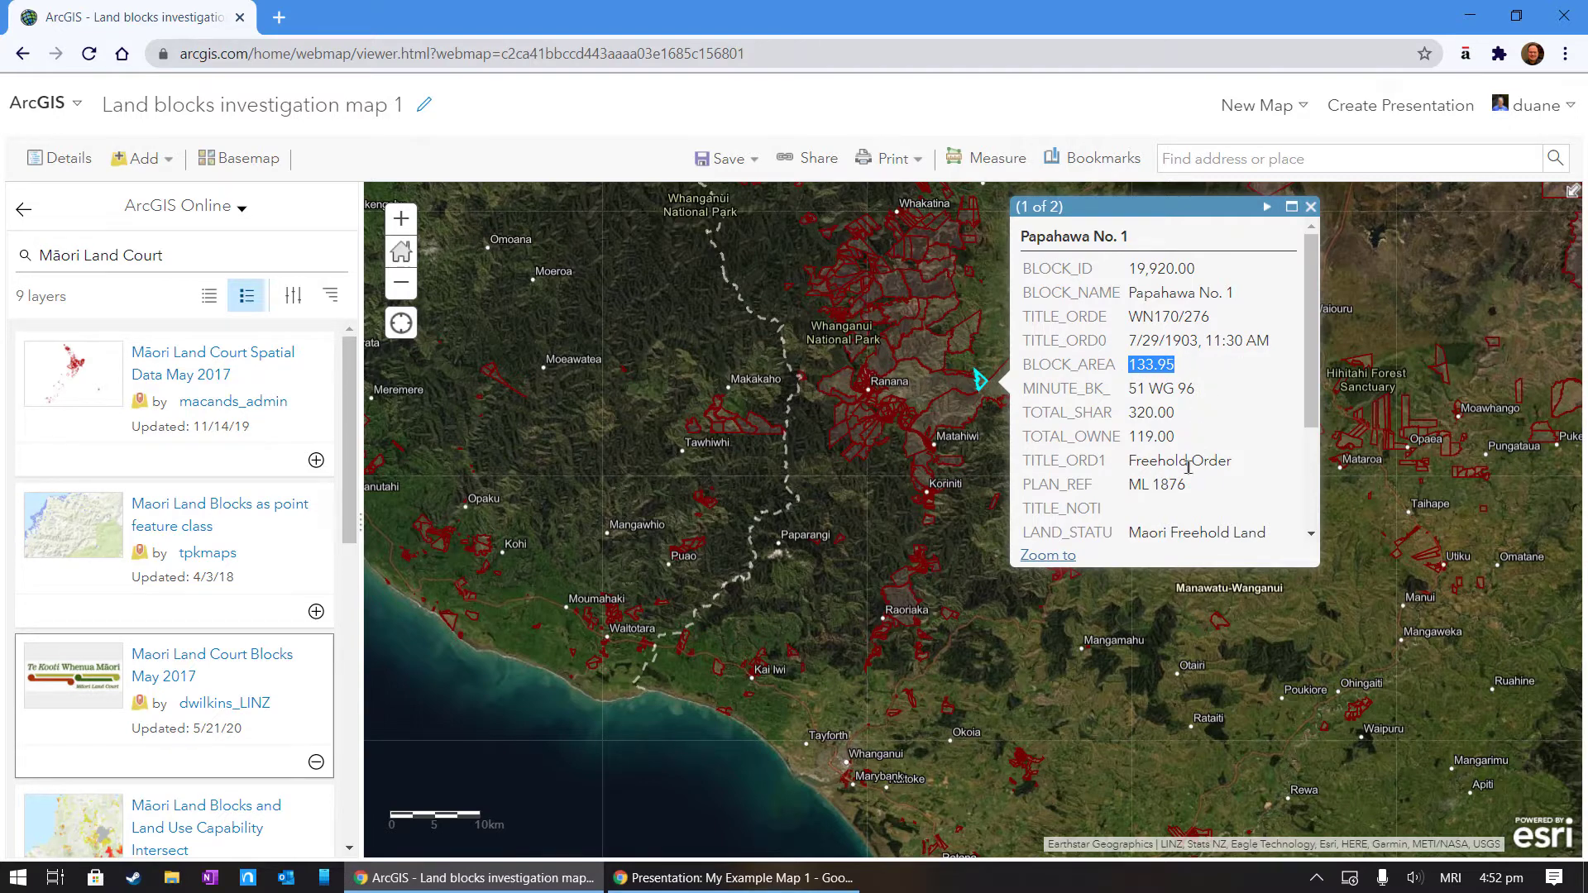
scroll(1191, 463, "down", 2)
scroll(1194, 450, "up", 3)
left_click_drag(1130, 390, 1173, 439)
Examine the Papahawa No. 1 block's title order type, plan reference, title order date and district.
left_click(1139, 466)
scroll(1253, 451, "down", 2)
left_click_drag(1129, 378, 1220, 383)
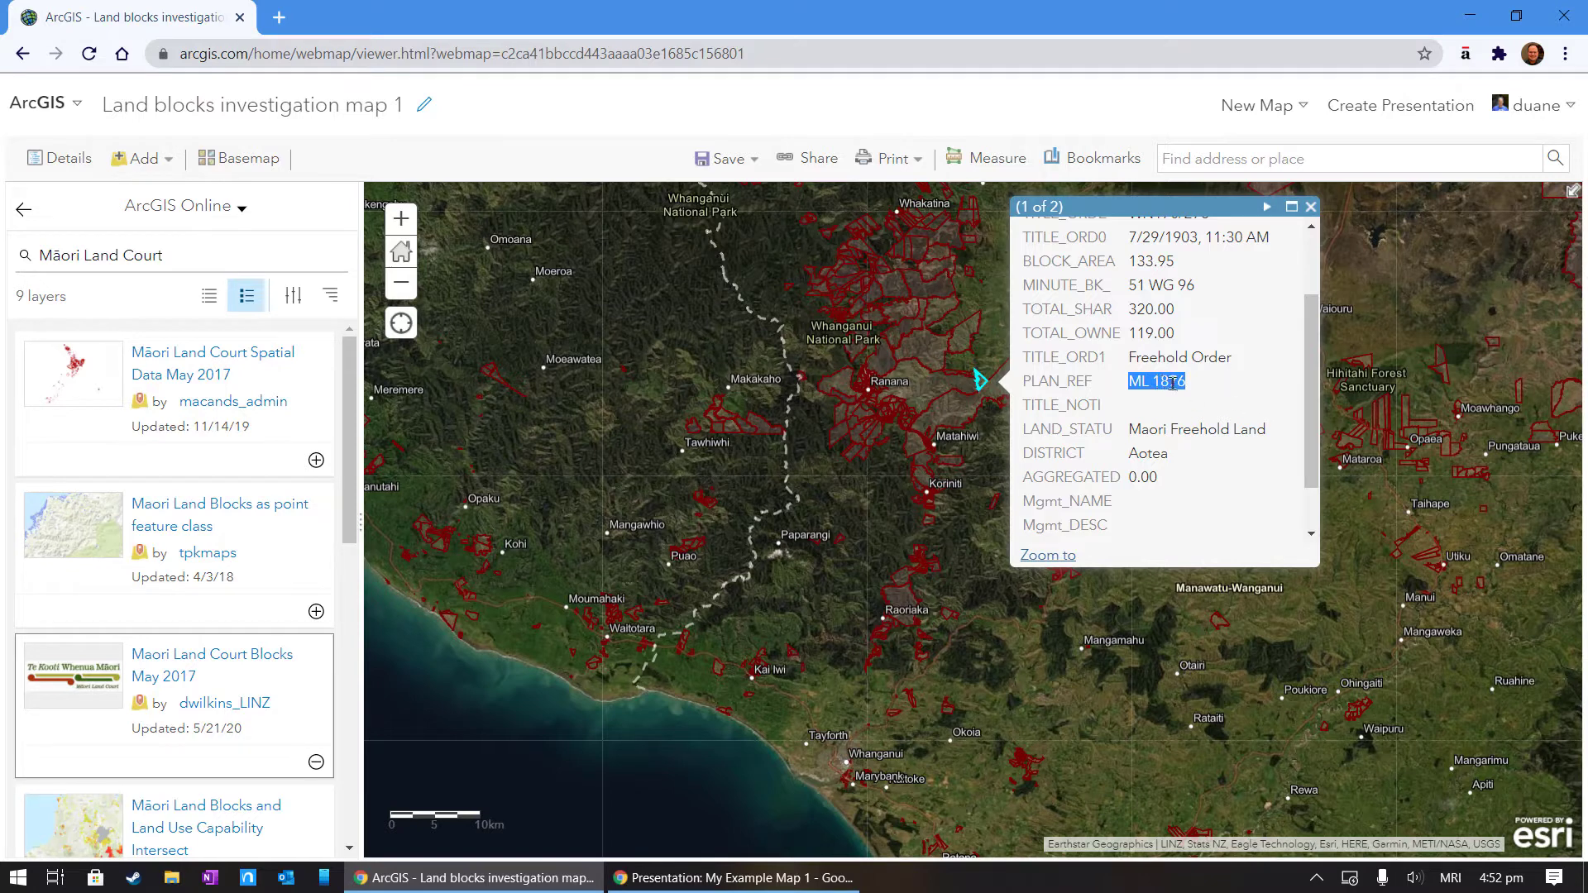
scroll(1172, 383, "up", 2)
left_click_drag(1173, 339, 1206, 341)
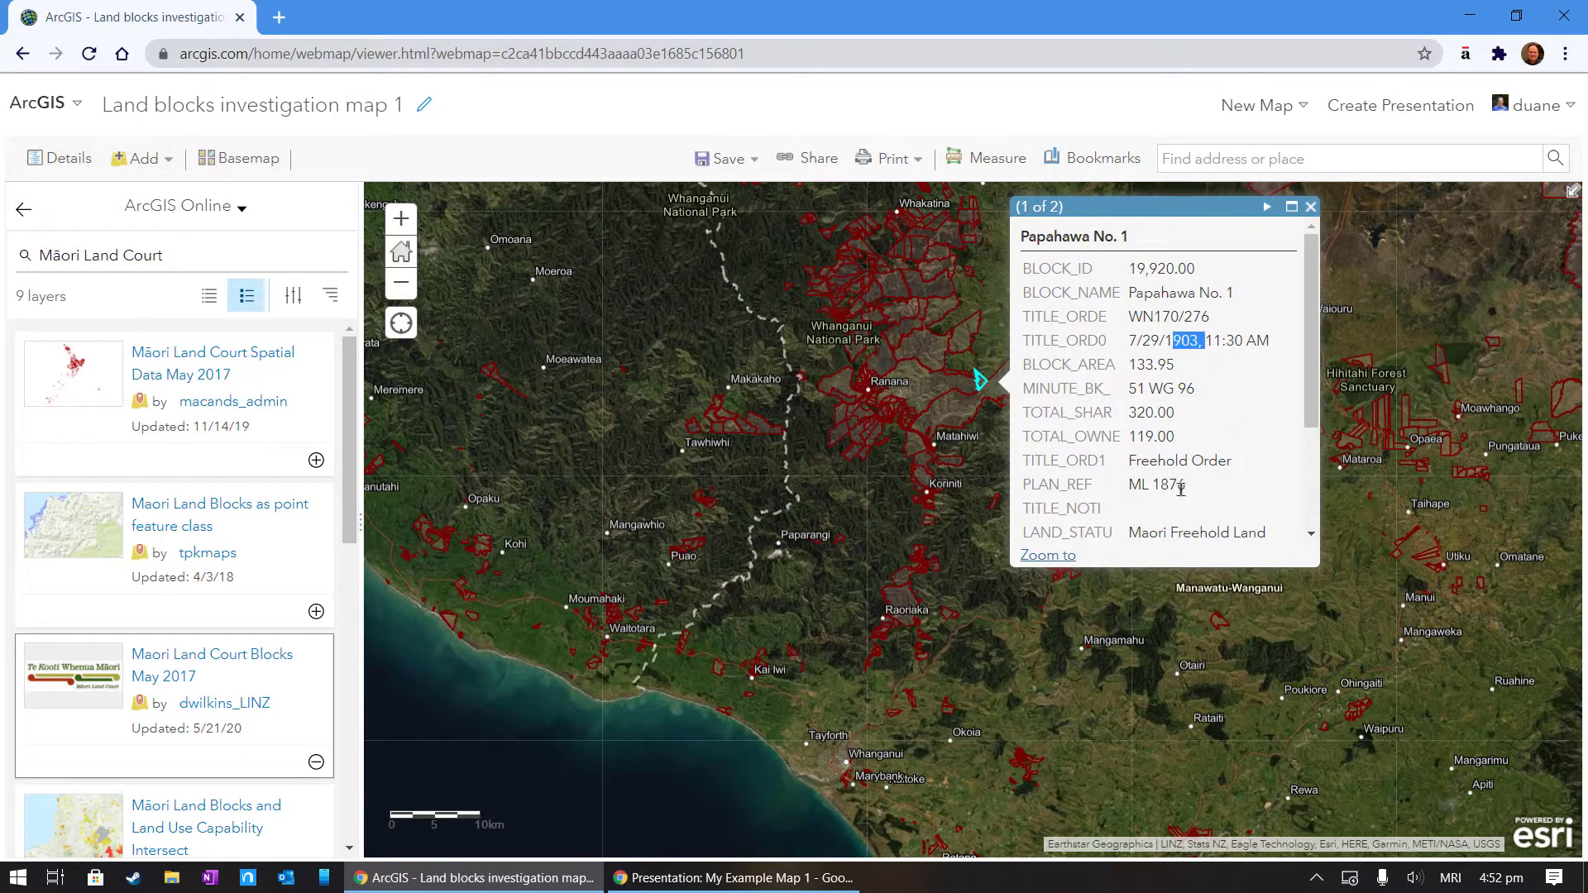
left_click_drag(1180, 490, 1148, 488)
scroll(1162, 488, "down", 2)
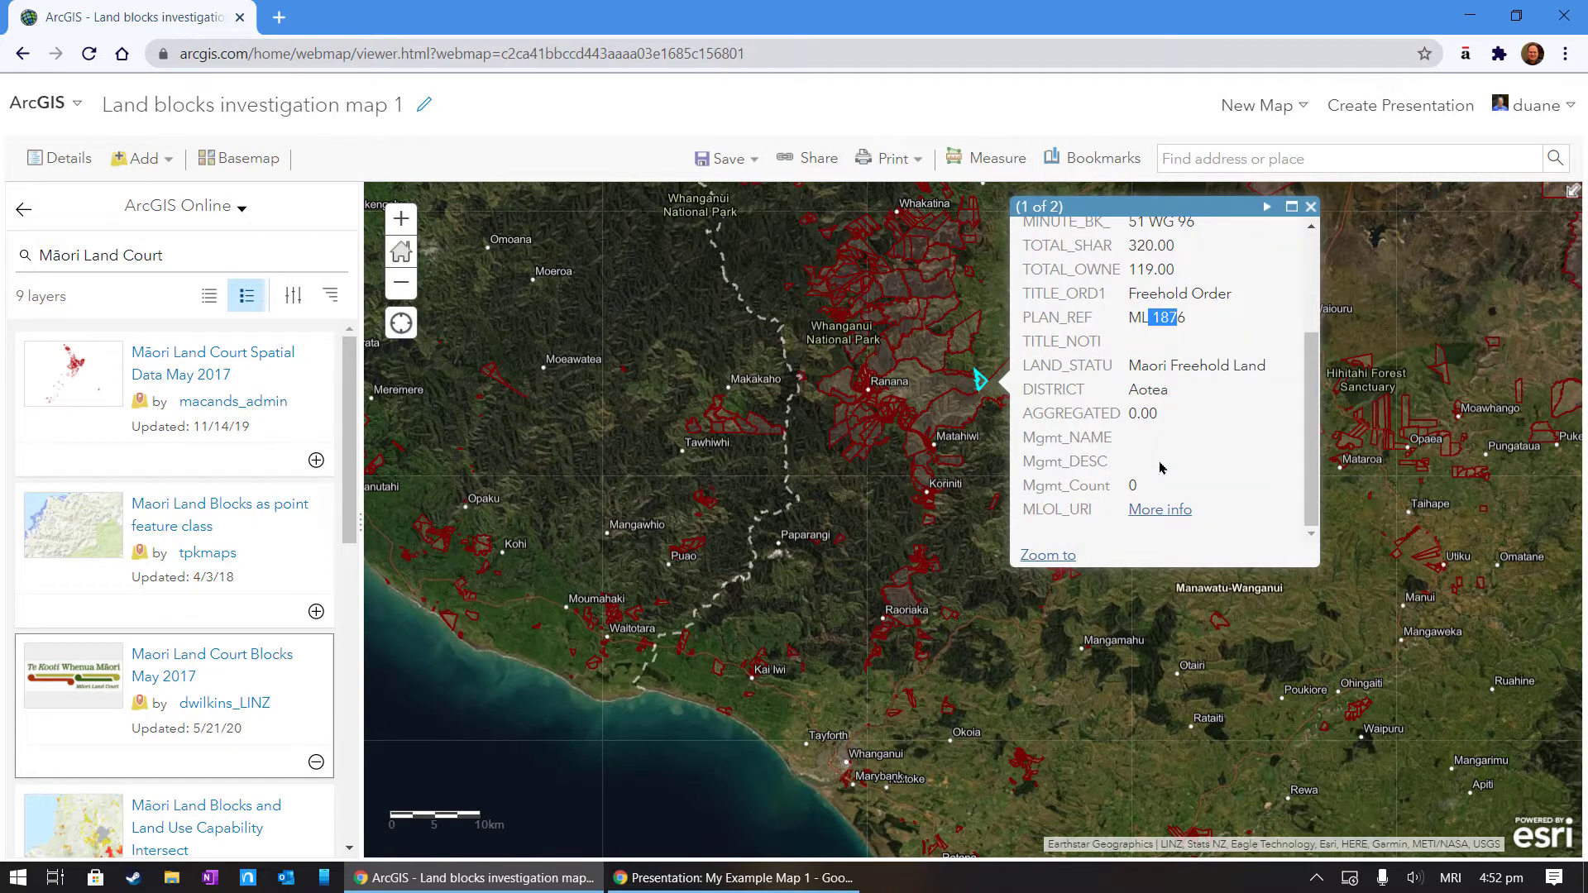
left_click_drag(1129, 389, 1175, 395)
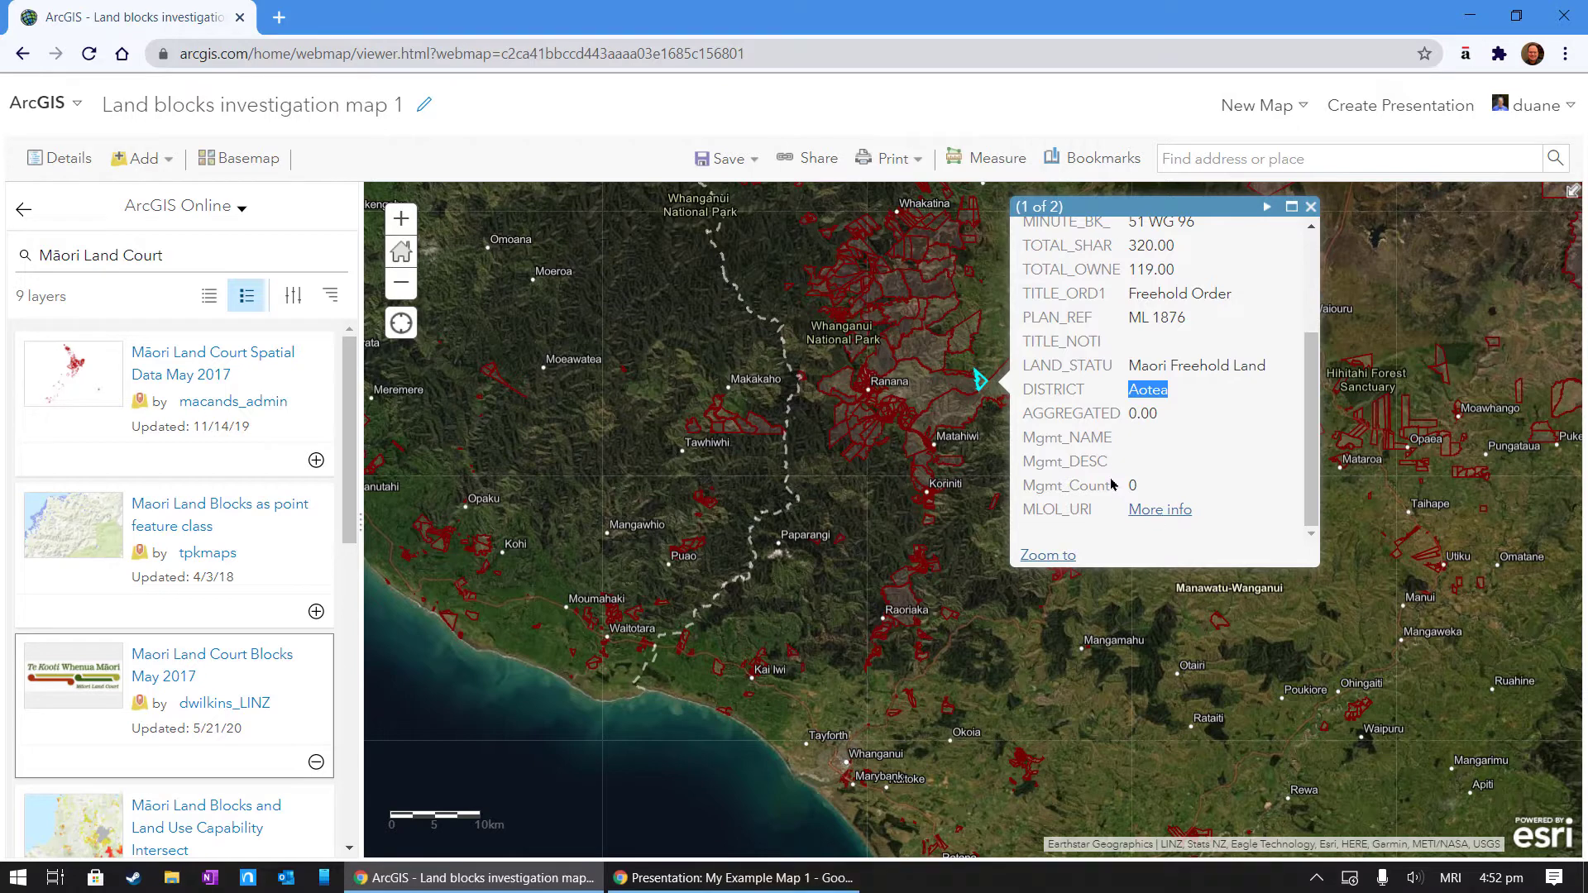
View the Papahawa No. 1 block's linked Māori Land Online page, and close both the page and the block's attributes.
left_click(1162, 510)
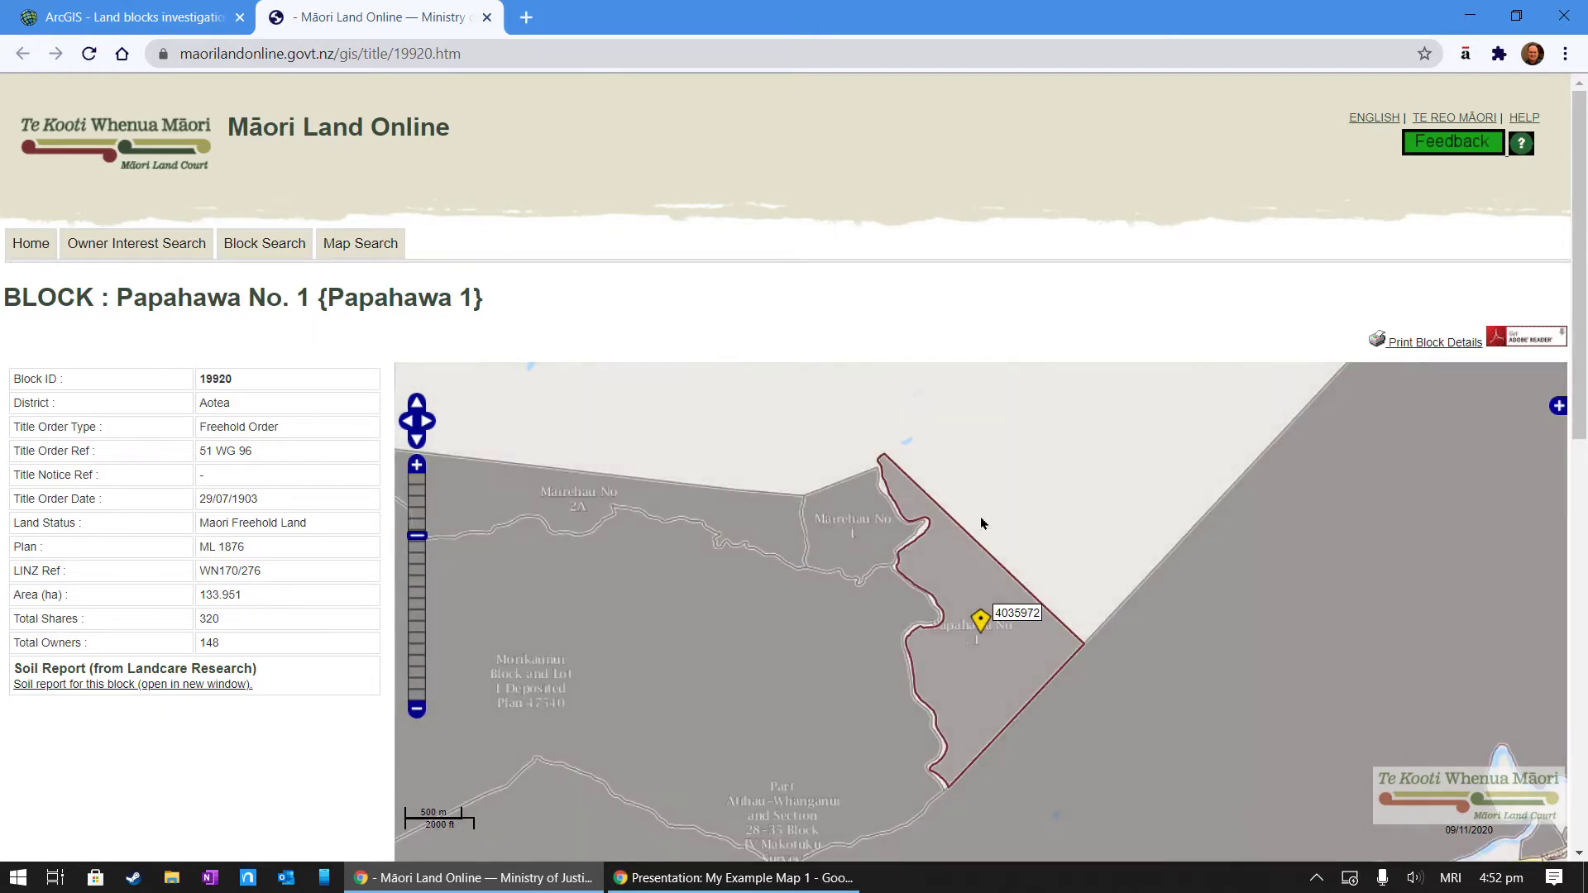
left_click(488, 17)
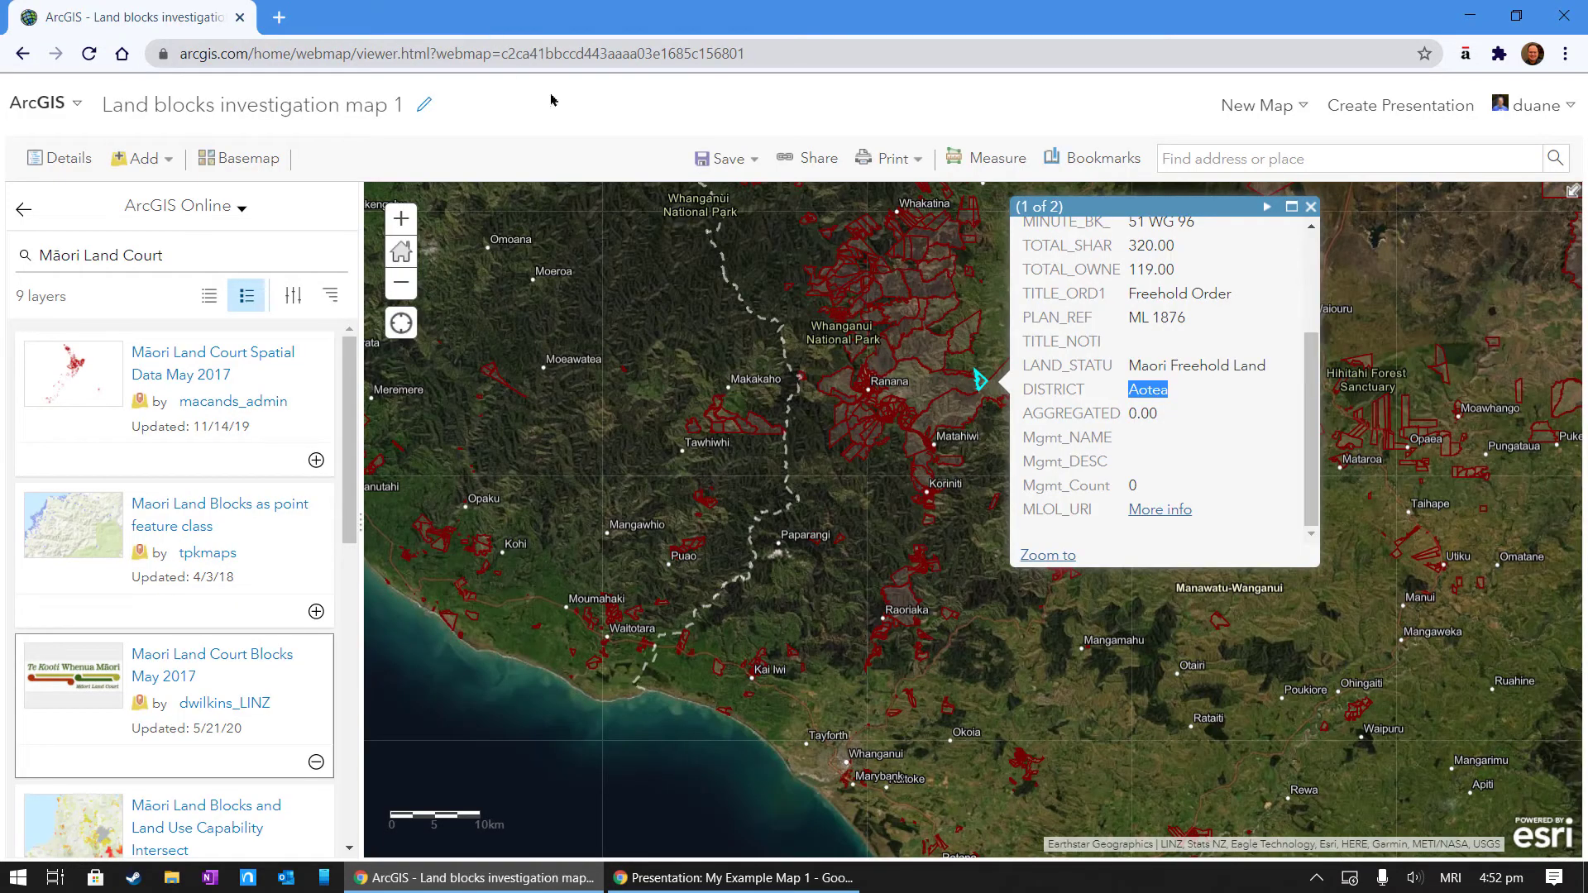
left_click(1310, 207)
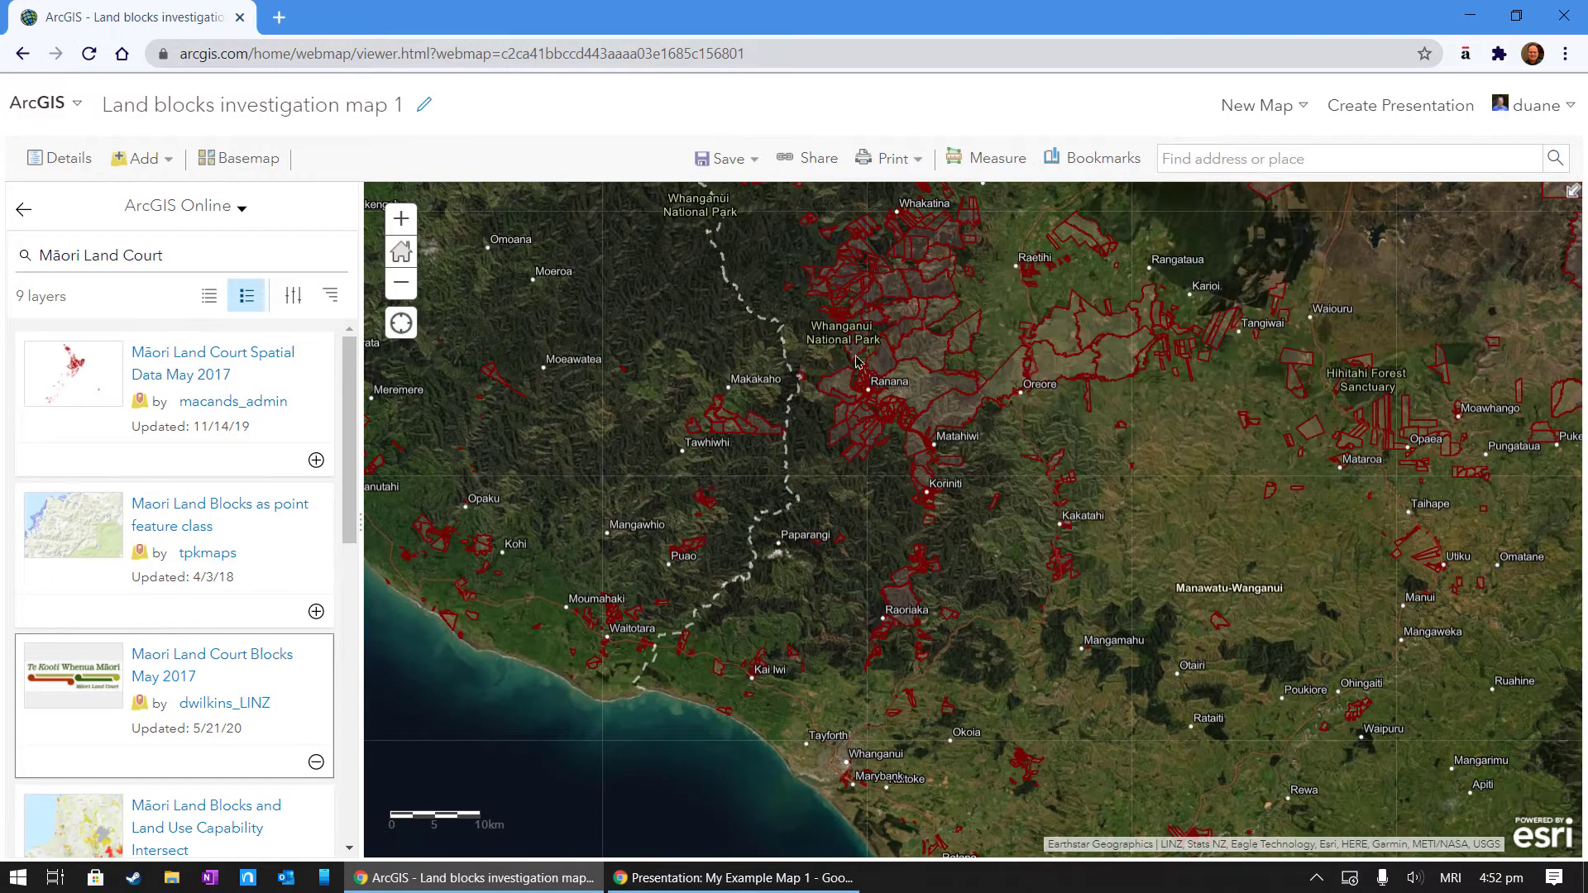
Return to the map's details and examine the Māori land blocks from Whanganui north to Raetihi and Ohakune.
left_click(38, 160)
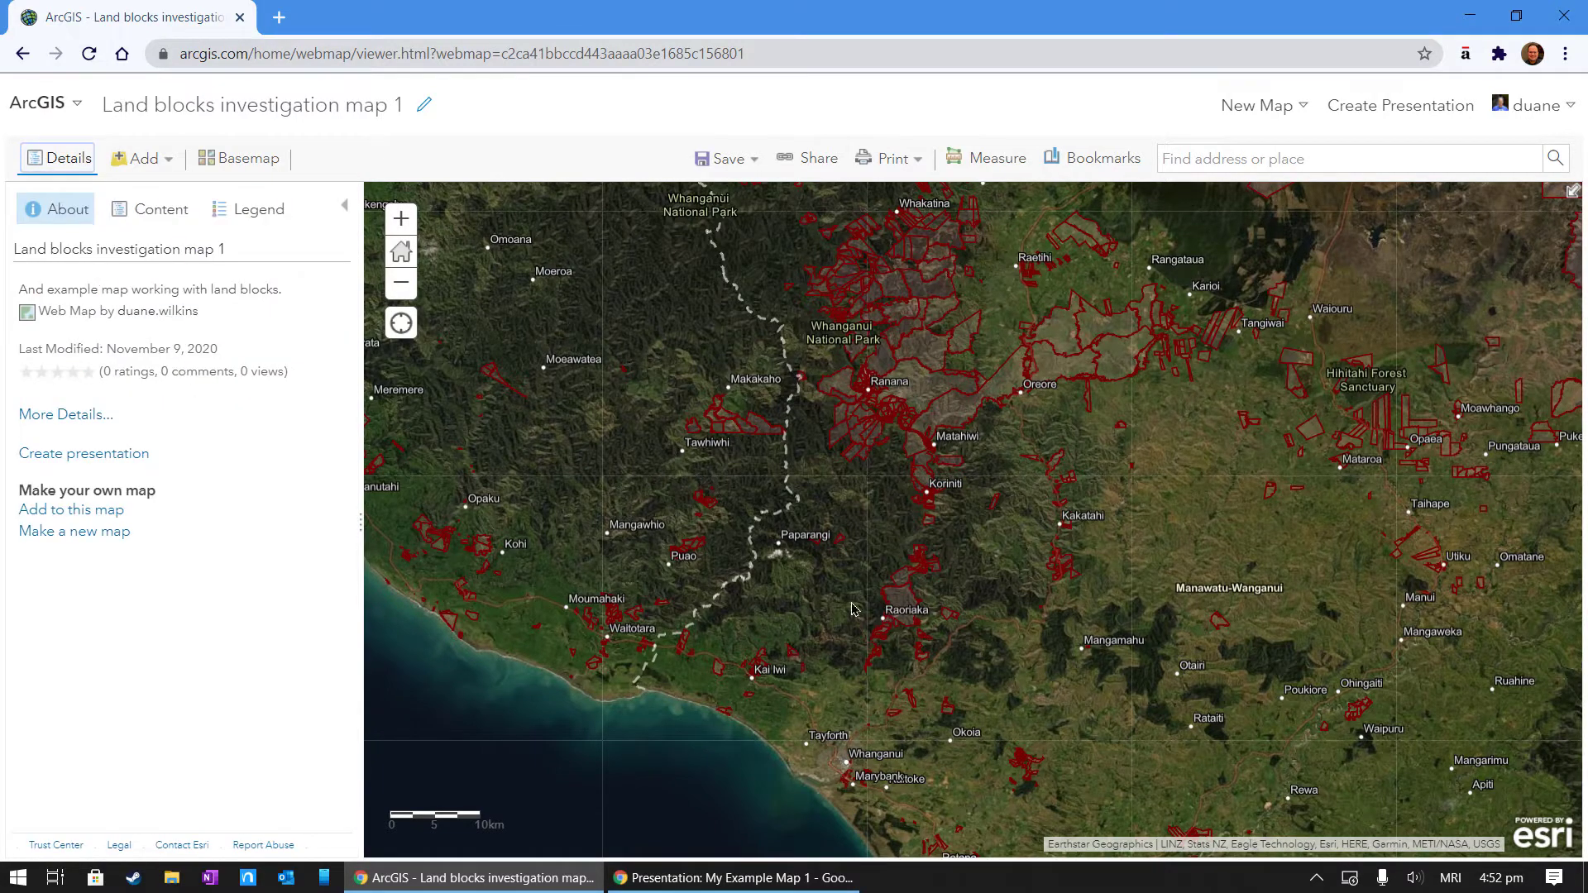
left_click_drag(849, 591, 990, 373)
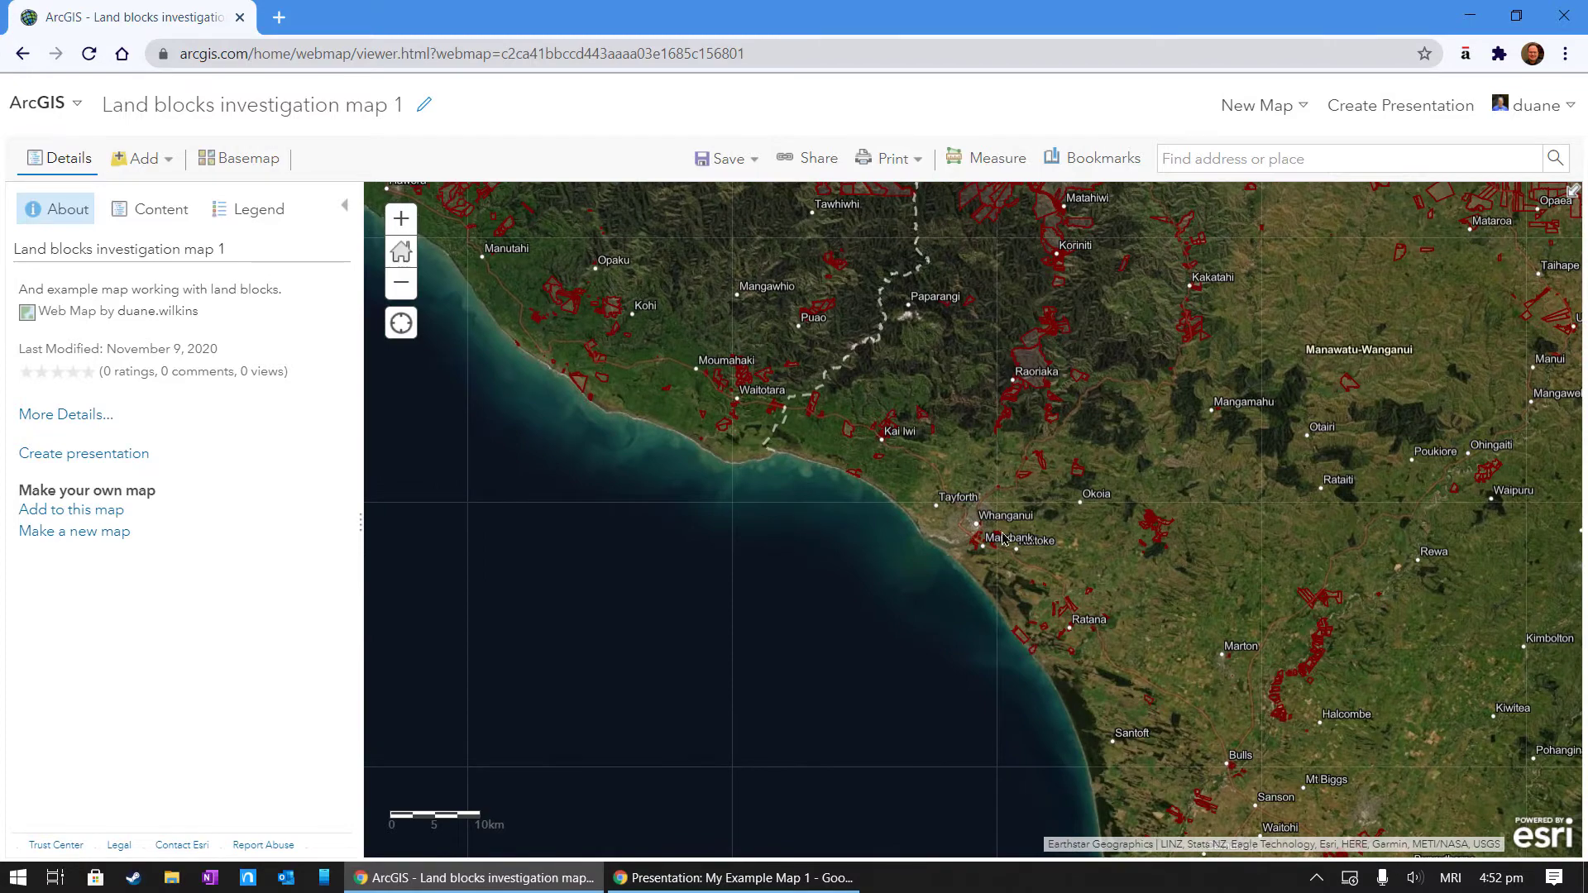
scroll(1034, 549, "up", 1)
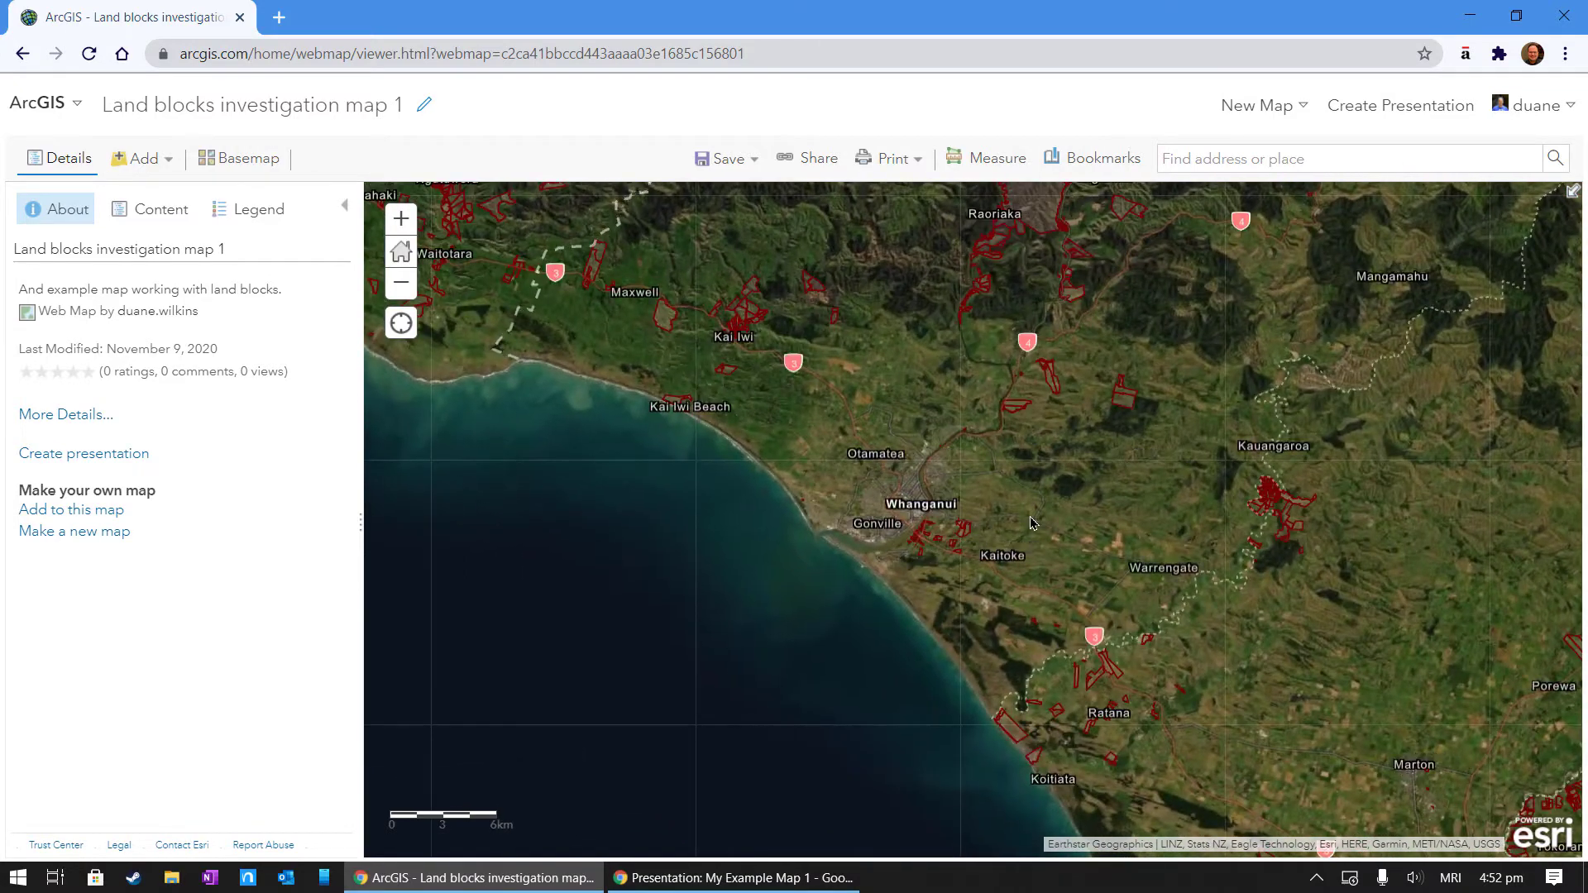
left_click_drag(1129, 438, 1035, 748)
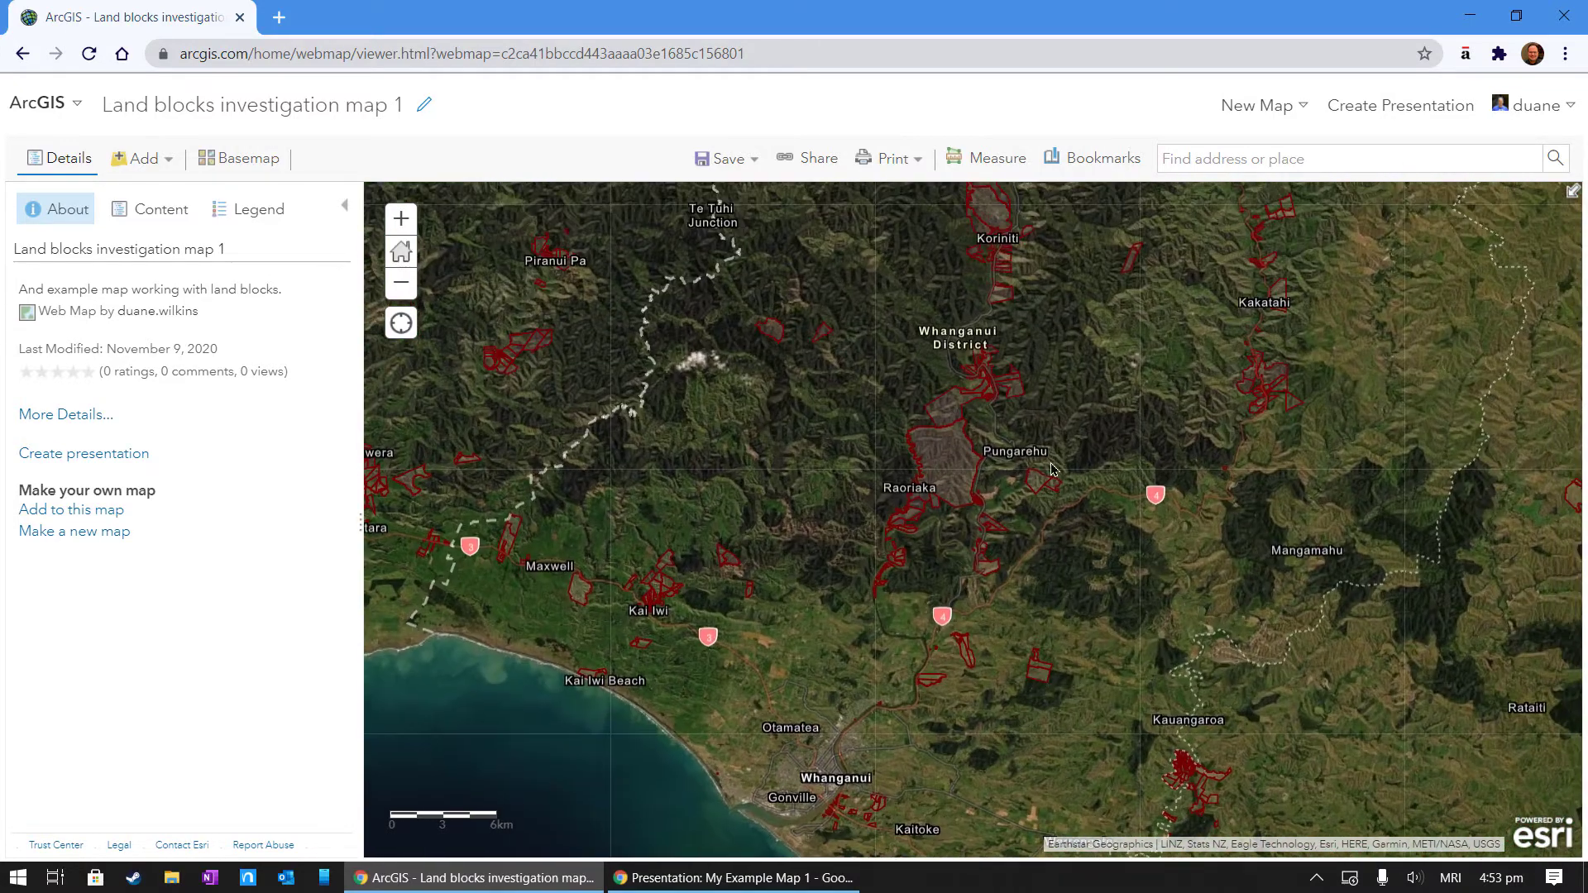
left_click_drag(1069, 493, 1006, 679)
left_click_drag(1117, 383, 941, 740)
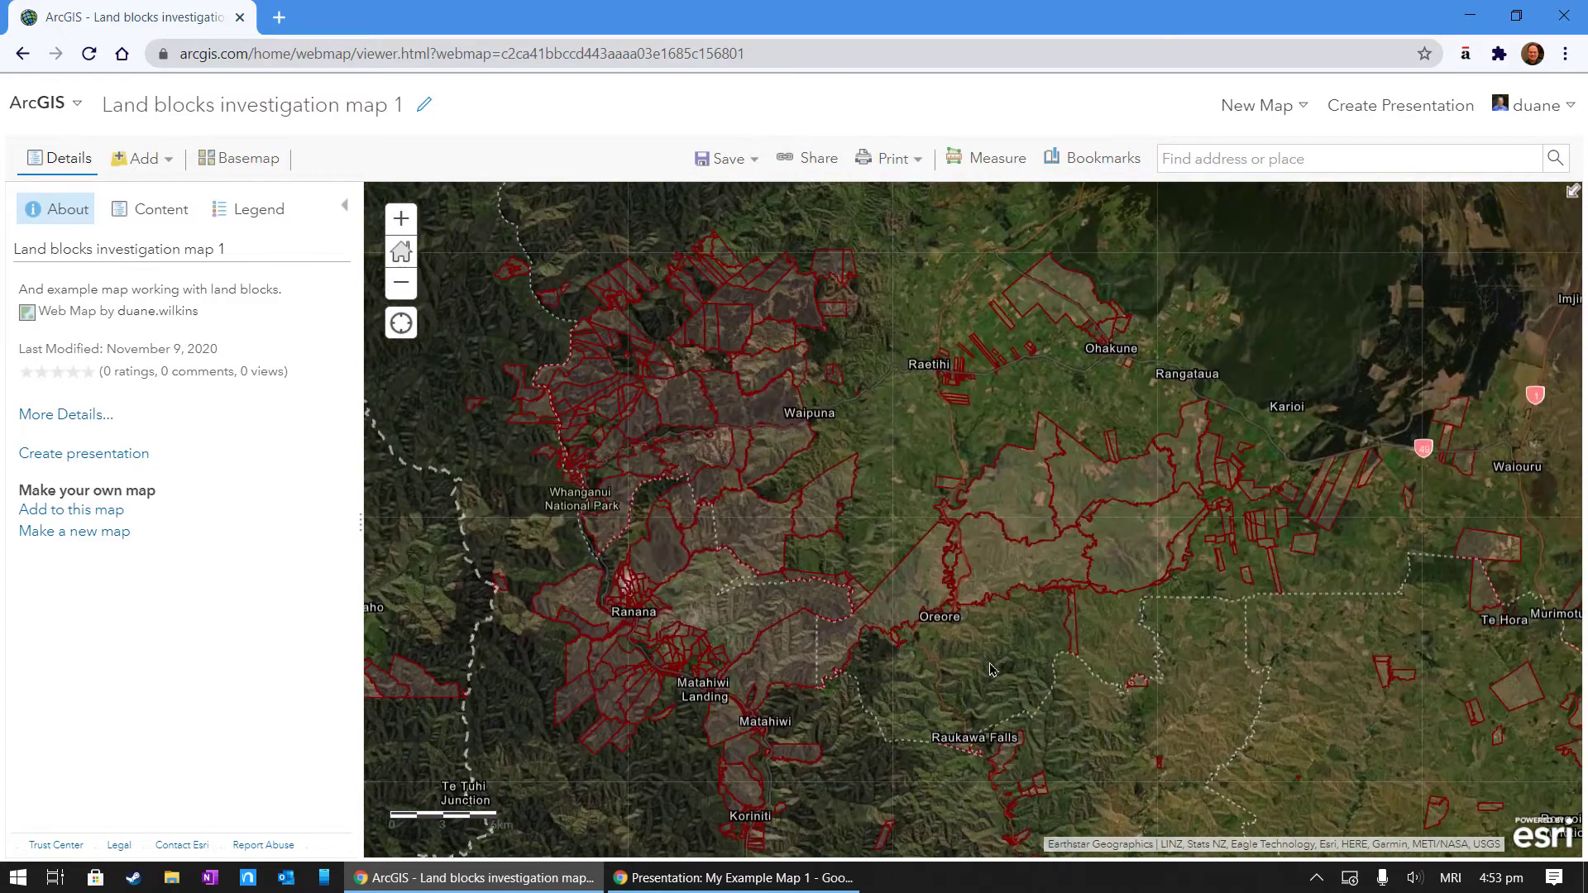
scroll(934, 324, "up", 1)
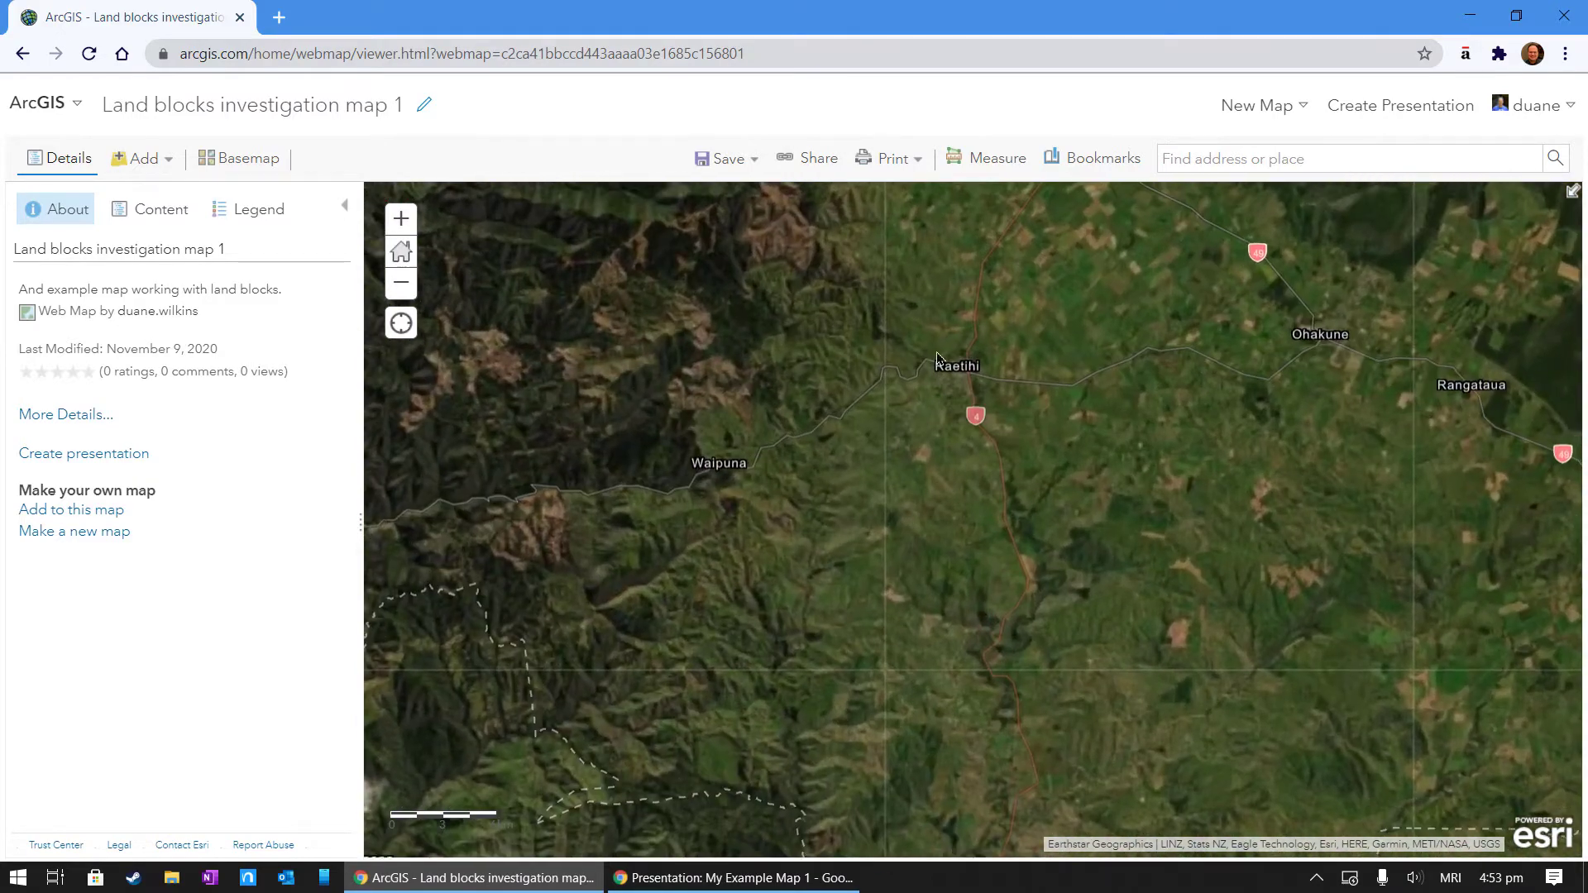
Examine the Māori land blocks in Northland, around Waipoua Forest, Mataraua and Kaikou.
scroll(934, 324, "down", 3)
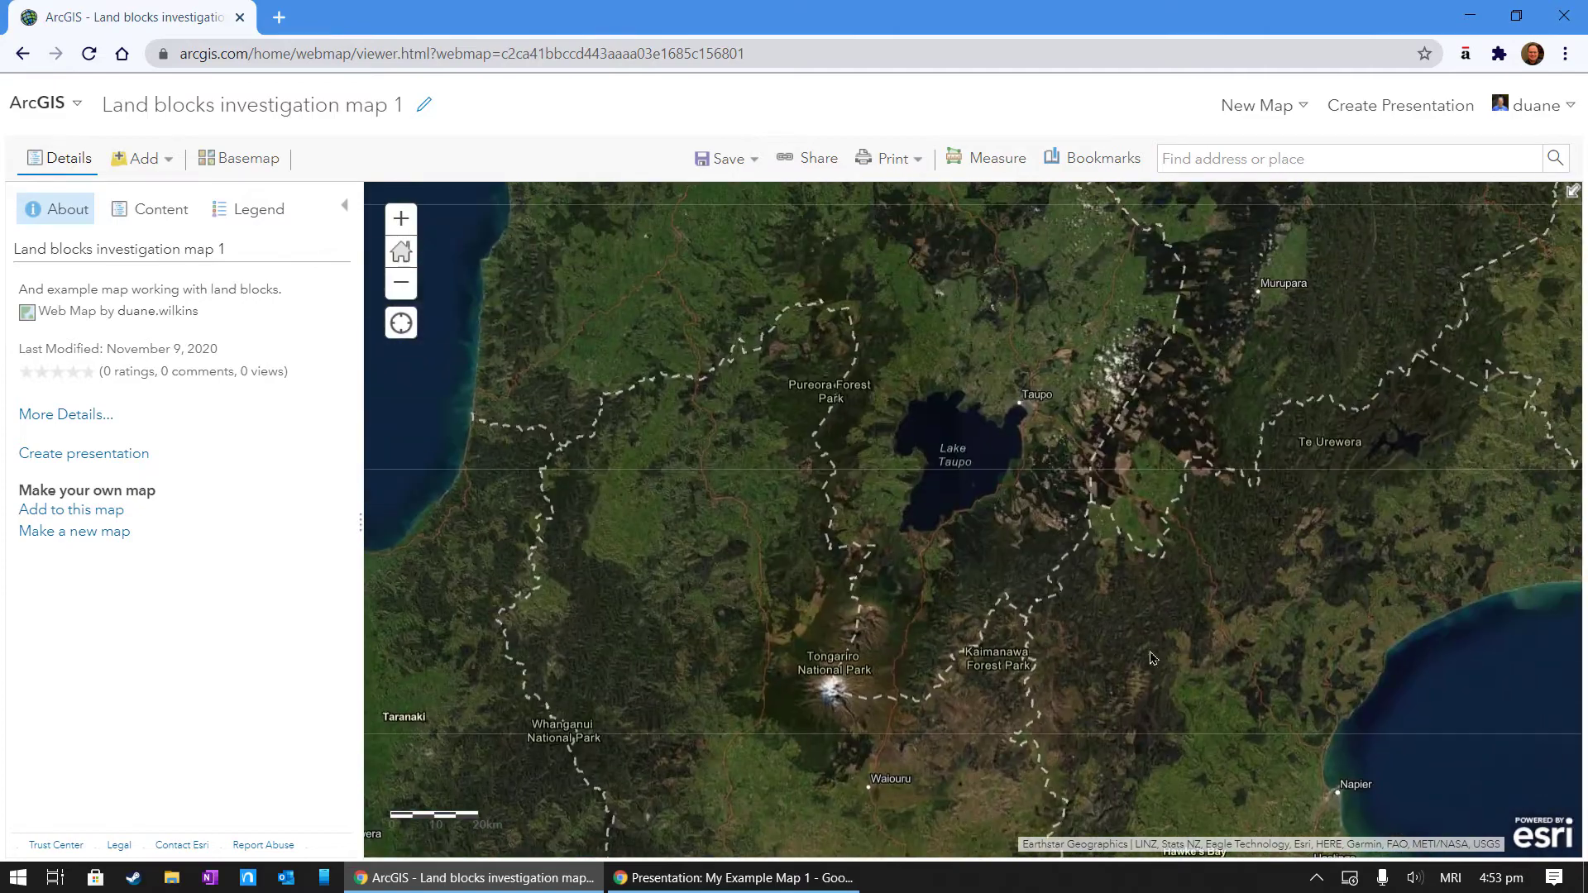
left_click_drag(1184, 422, 1230, 556)
left_click_drag(989, 283, 1126, 800)
left_click_drag(943, 397, 1269, 819)
left_click_drag(1007, 413, 1024, 515)
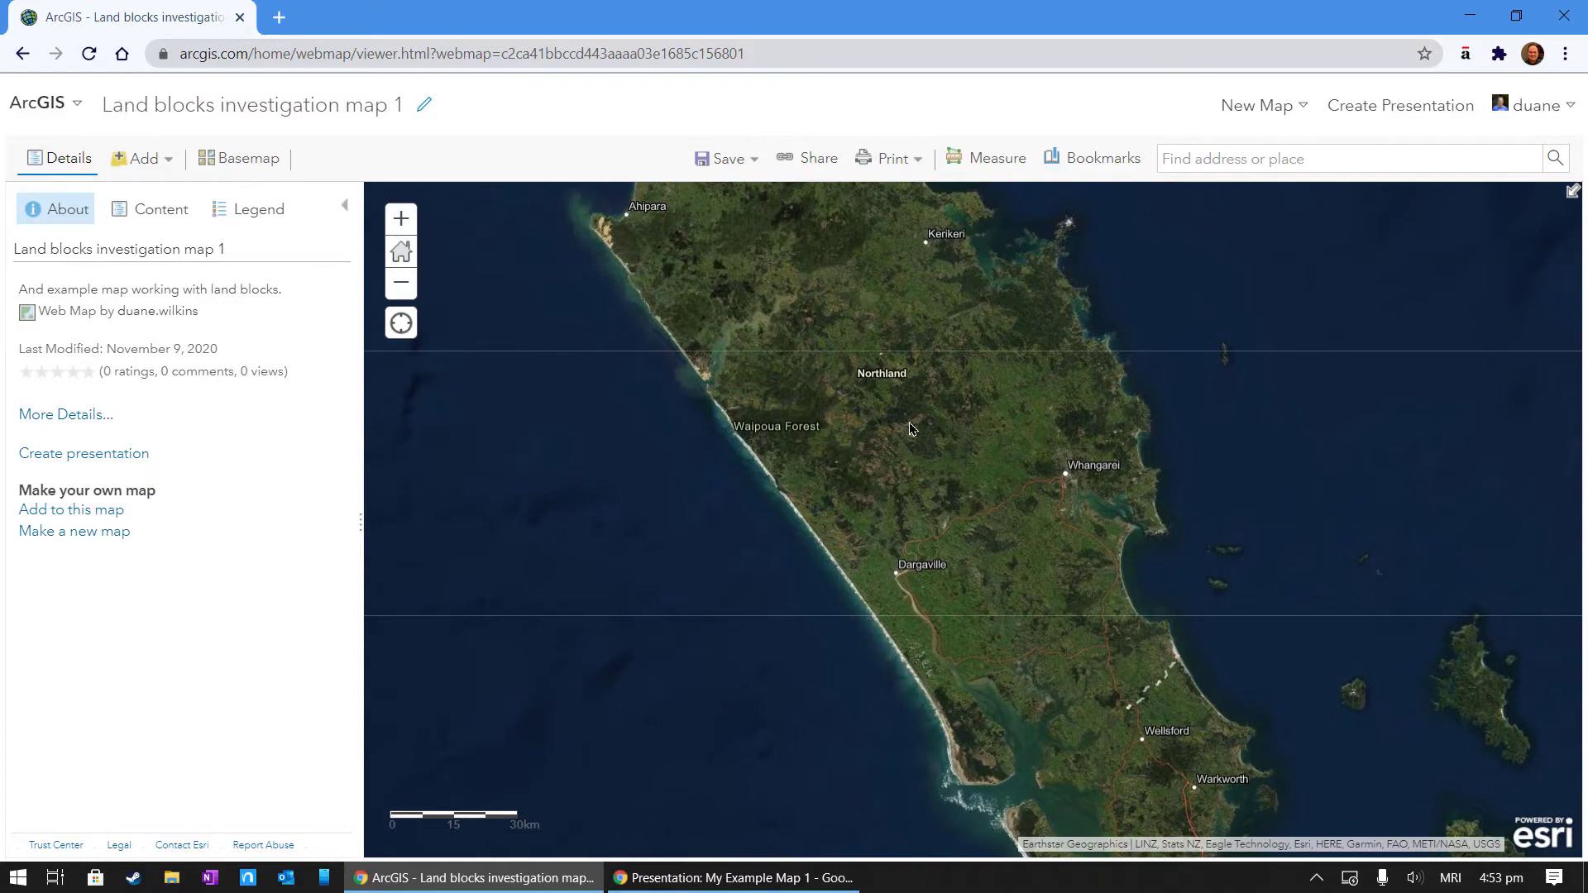
scroll(910, 427, "up", 1)
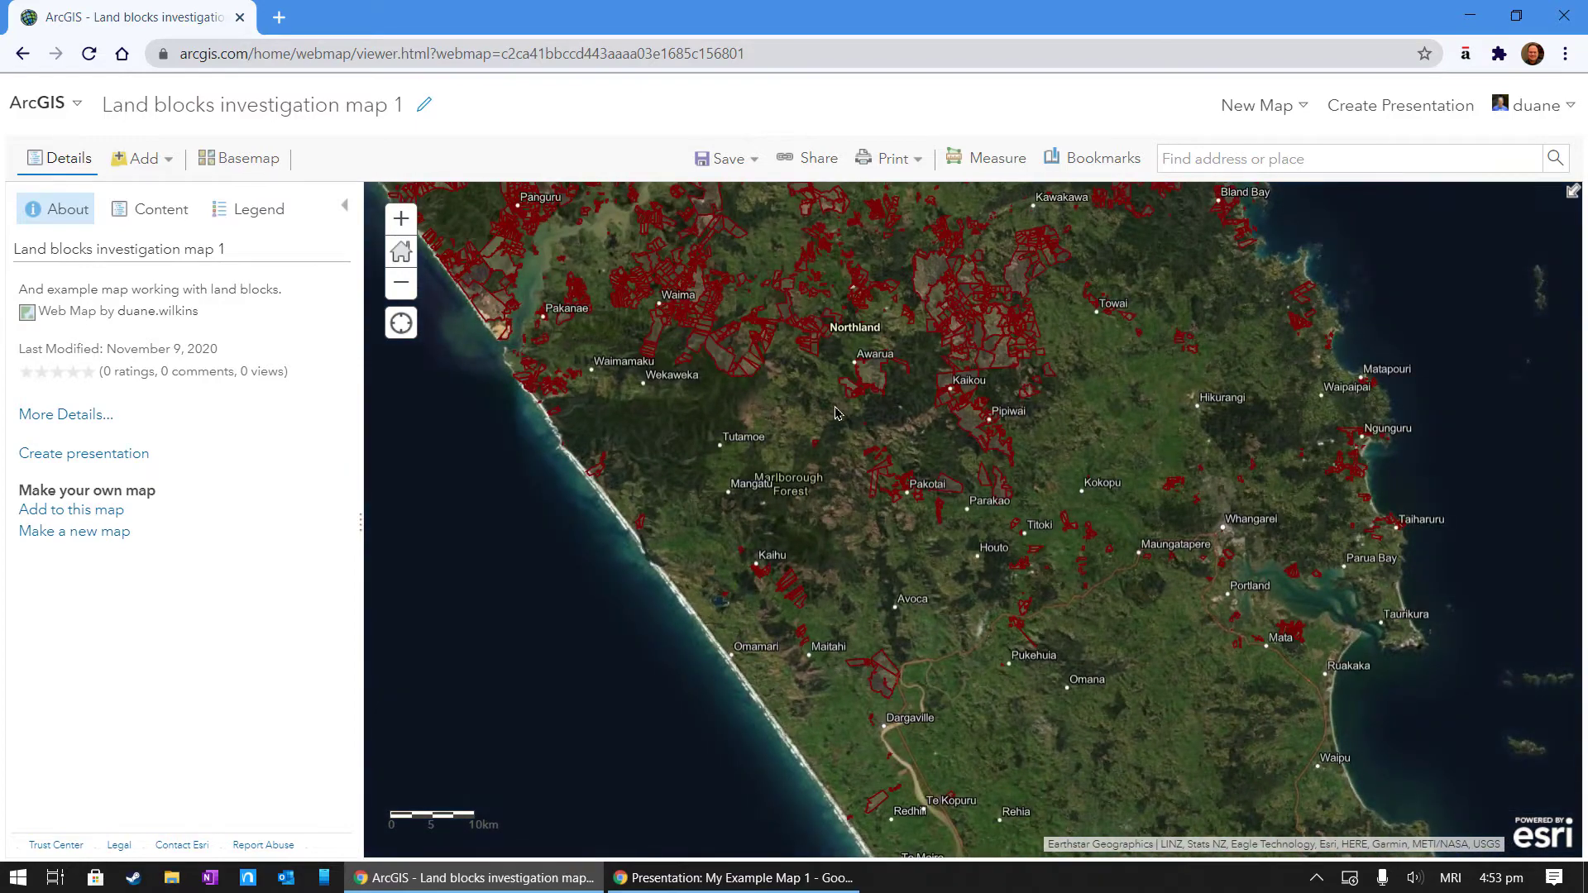
left_click_drag(806, 433, 774, 471)
scroll(800, 432, "up", 1)
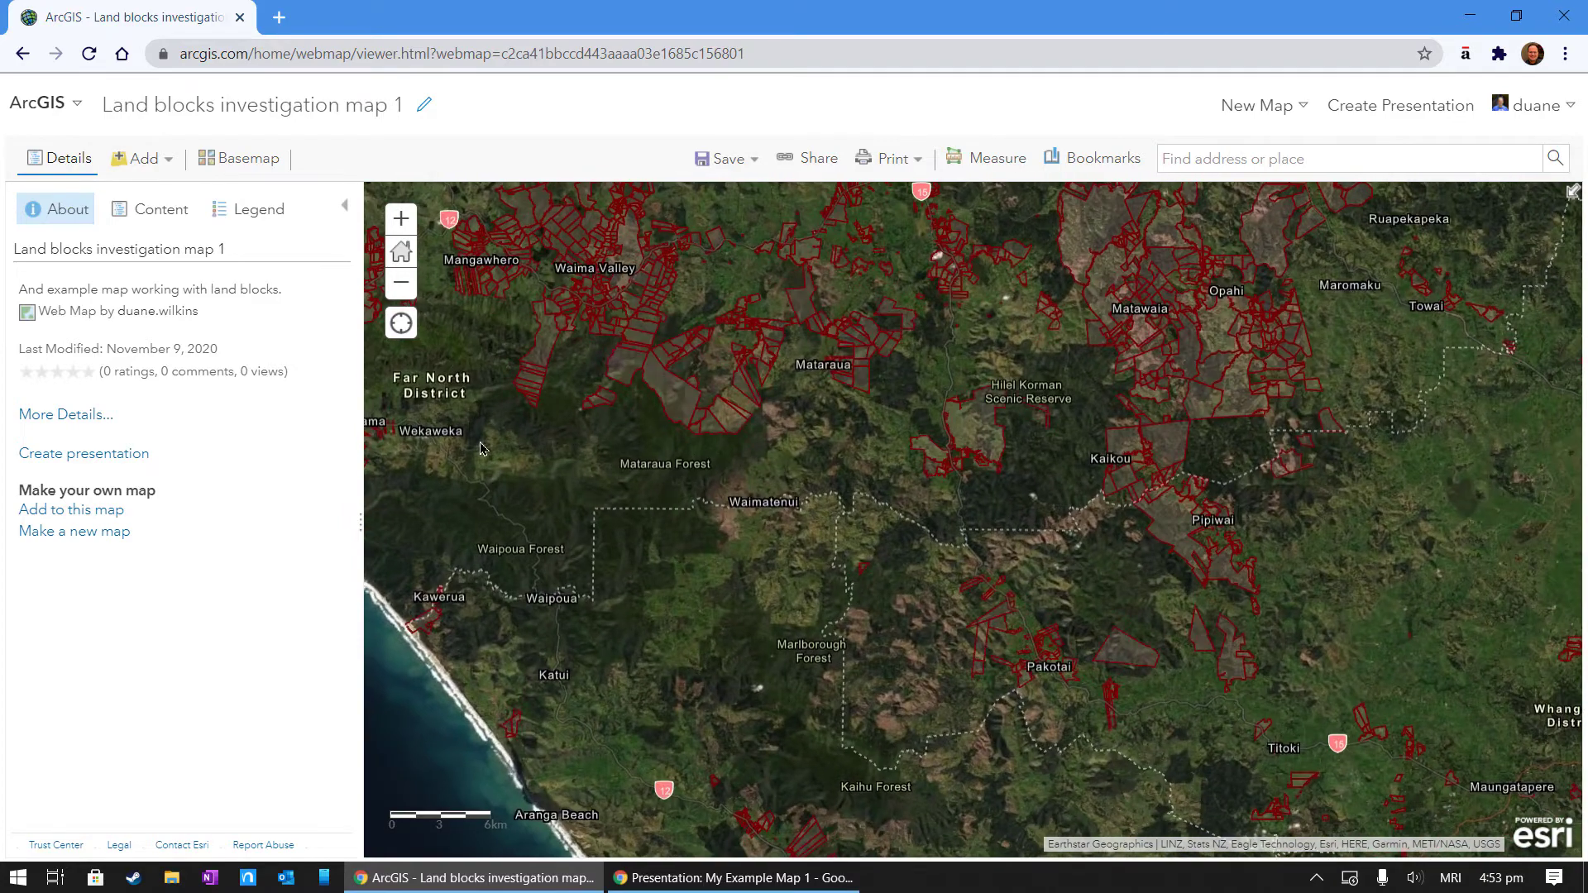
Search ArcGIS Online for layers matching "LINZ Titles", replacing the previous layer search.
left_click(152, 160)
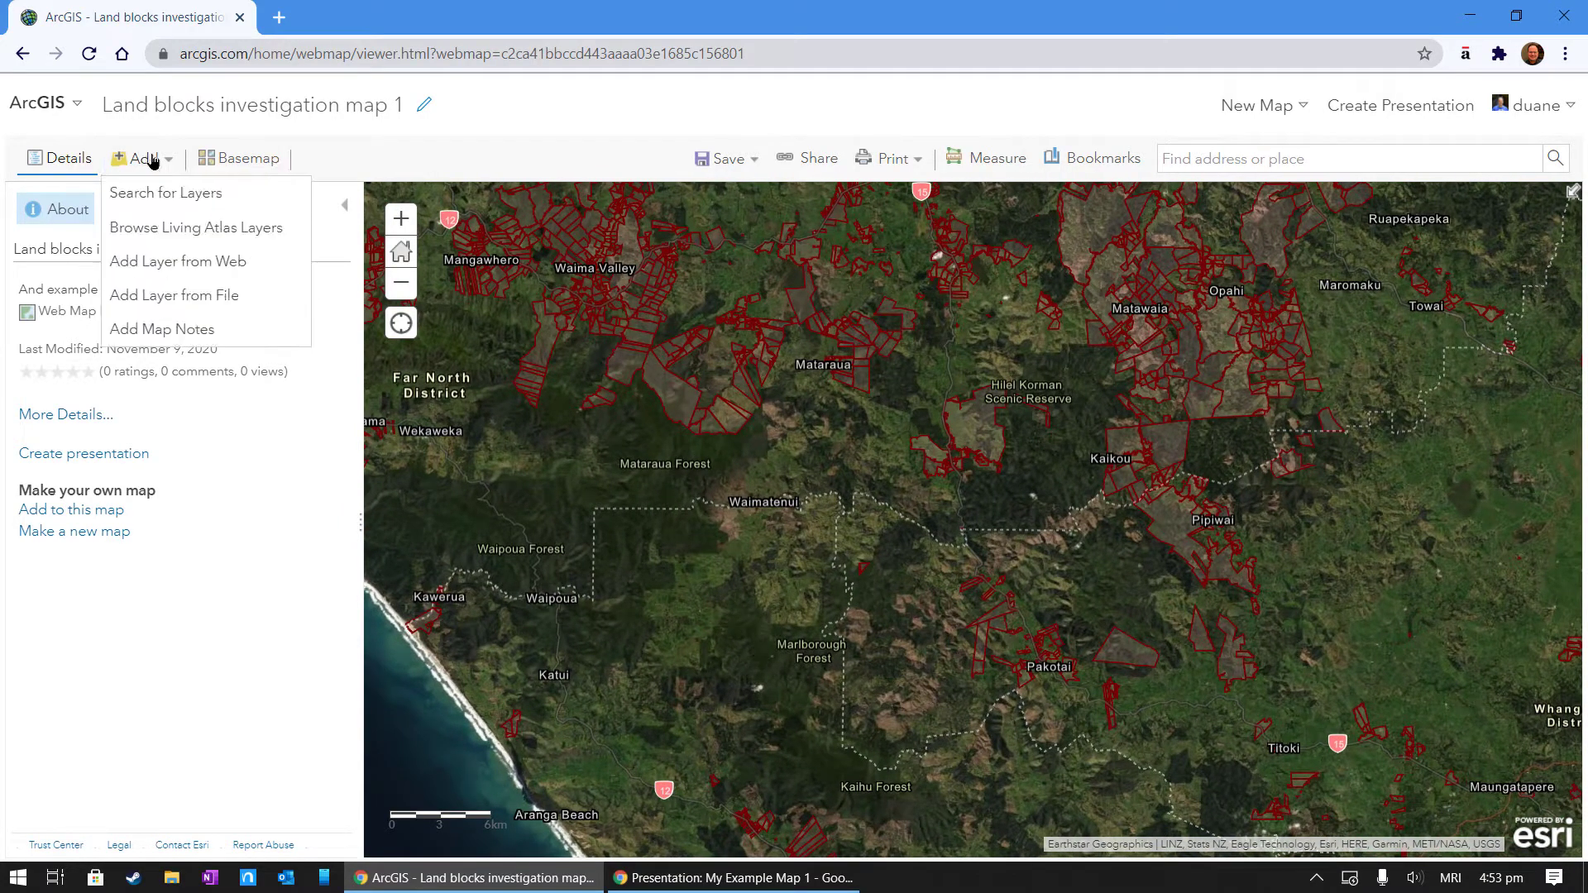
left_click(156, 199)
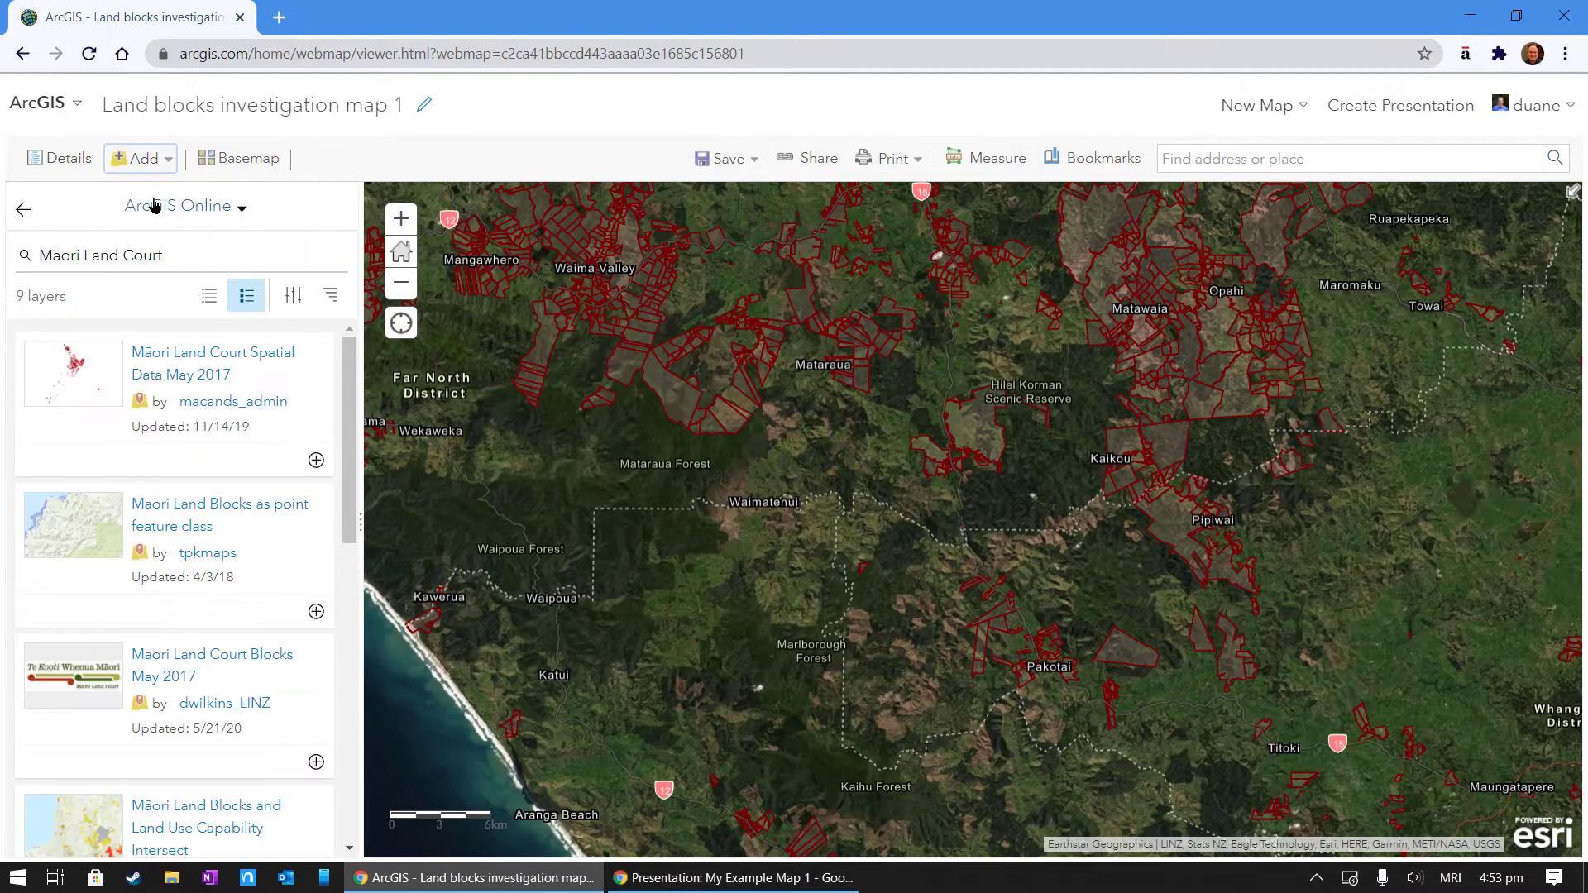
left_click_drag(164, 258, 2, 261)
type("LINZ")
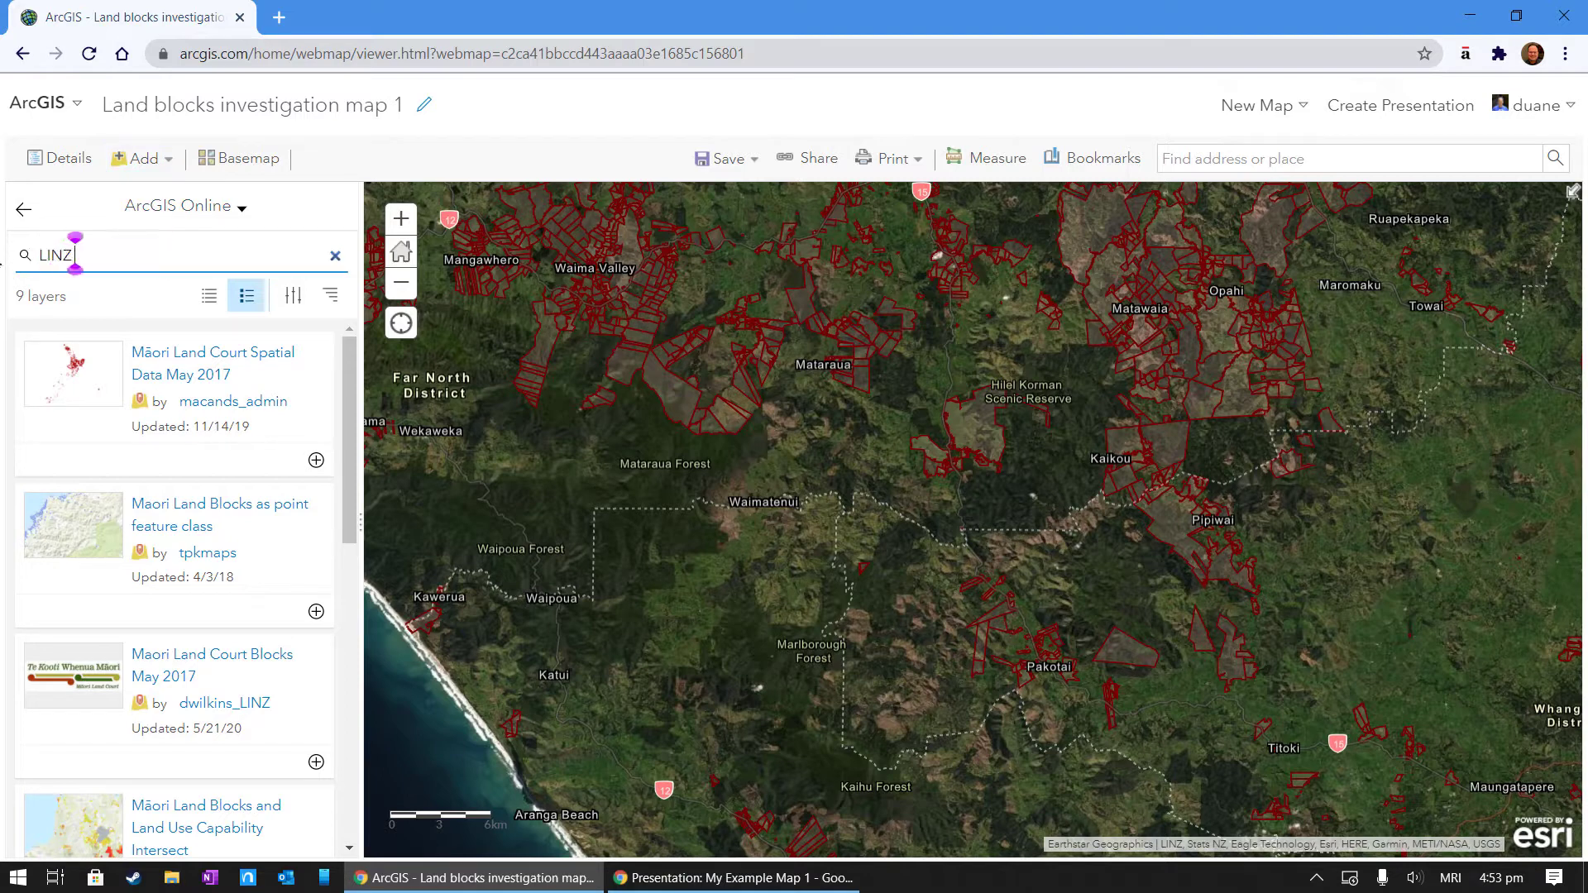
type(" Titles")
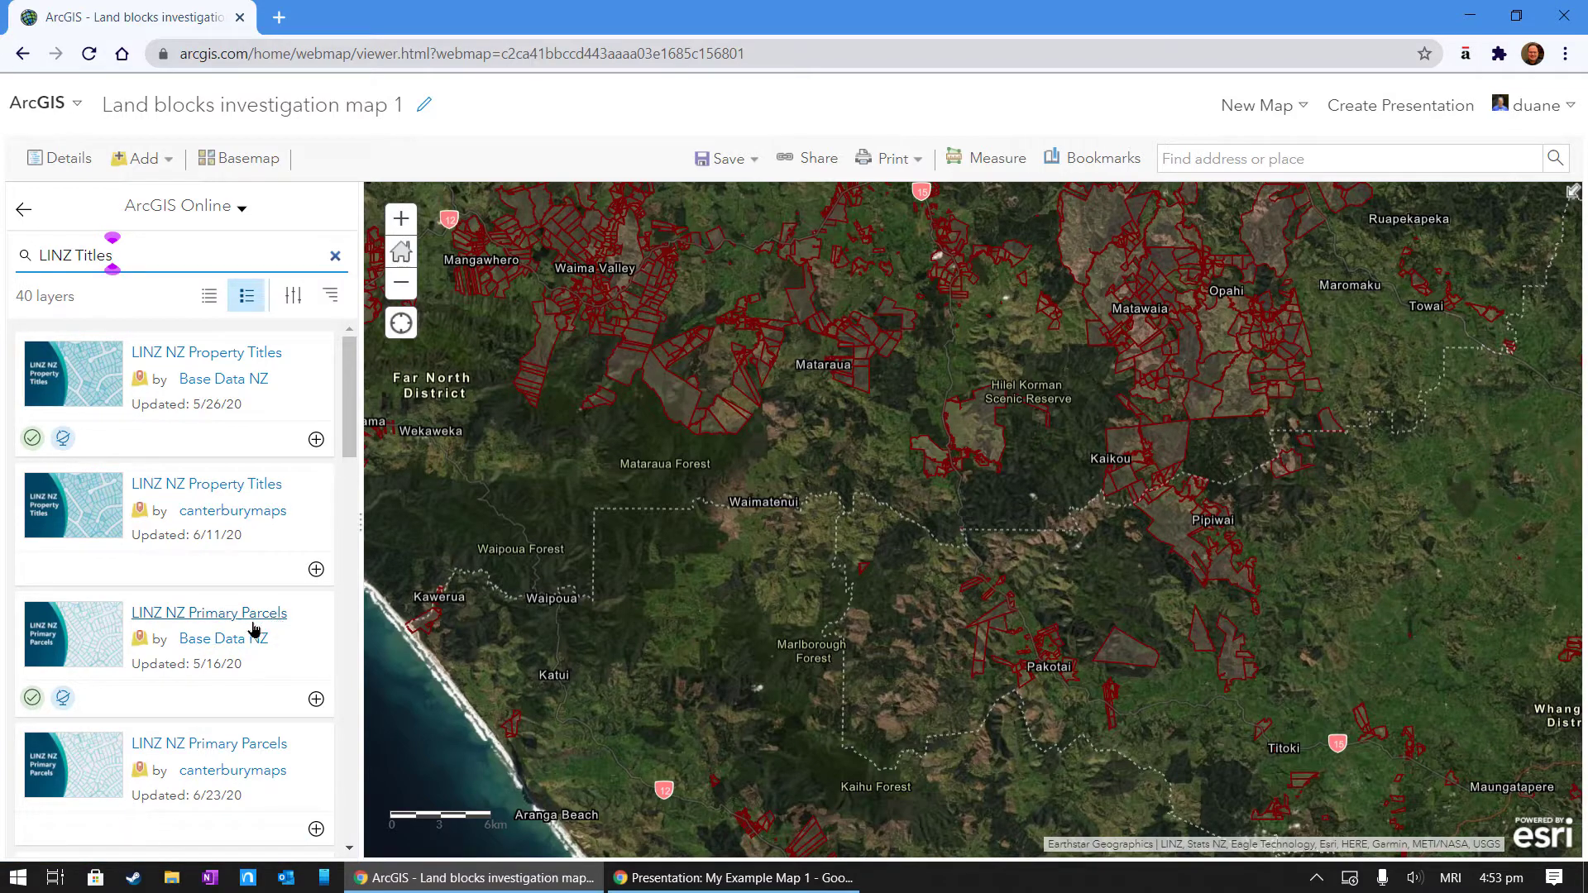
Look through the found layers and add the LINZ NZ Property Titles layer by Base Data NZ to the map.
scroll(254, 630, "down", 2)
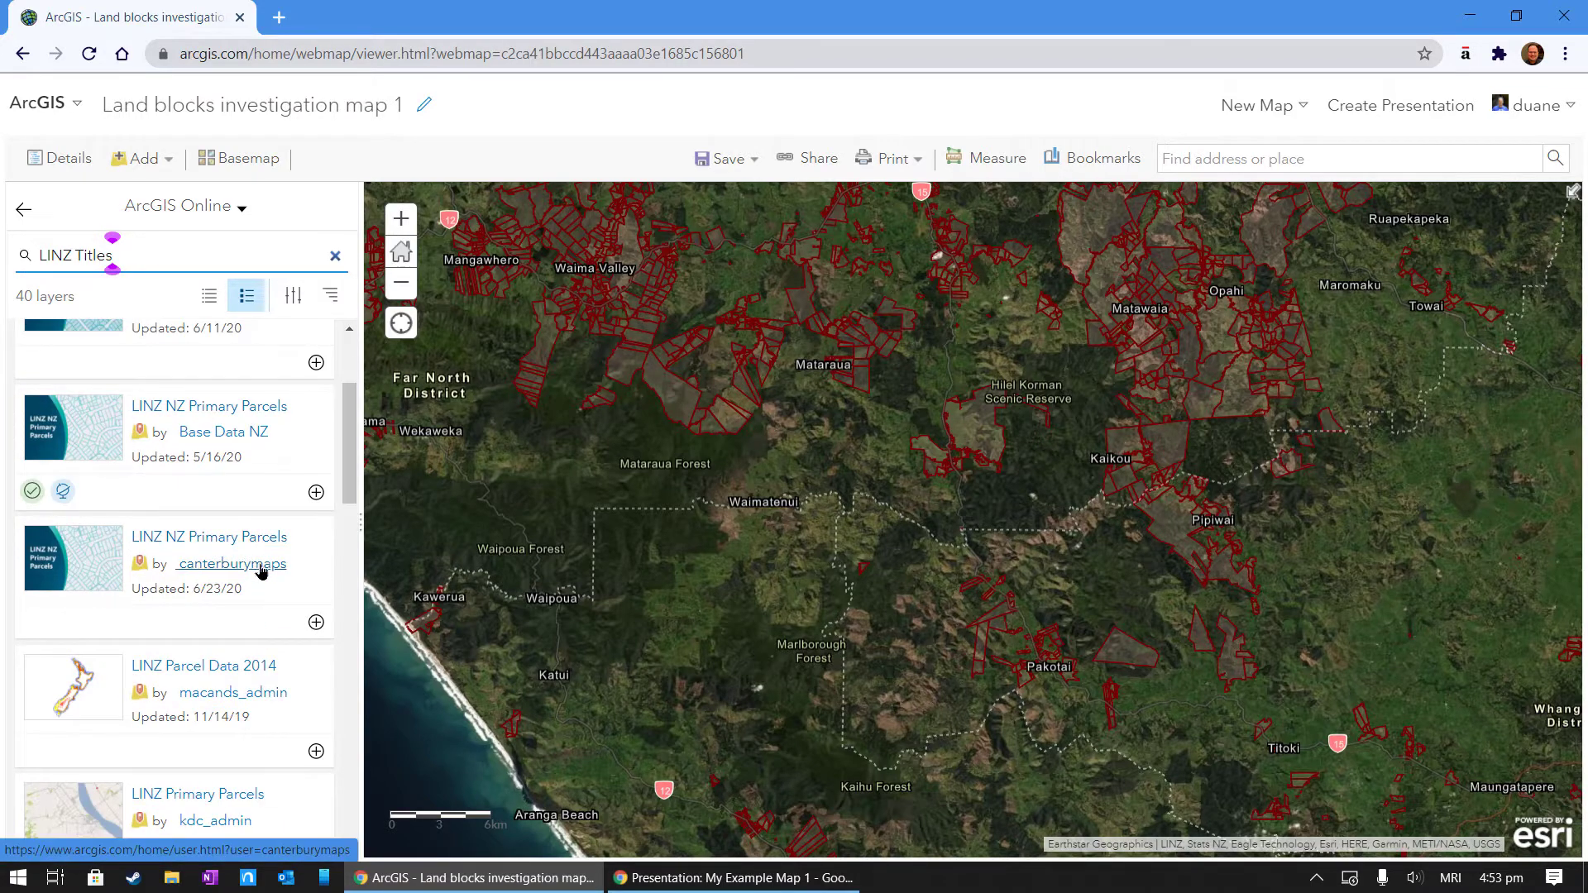
scroll(254, 569, "down", 1)
right_click(256, 562)
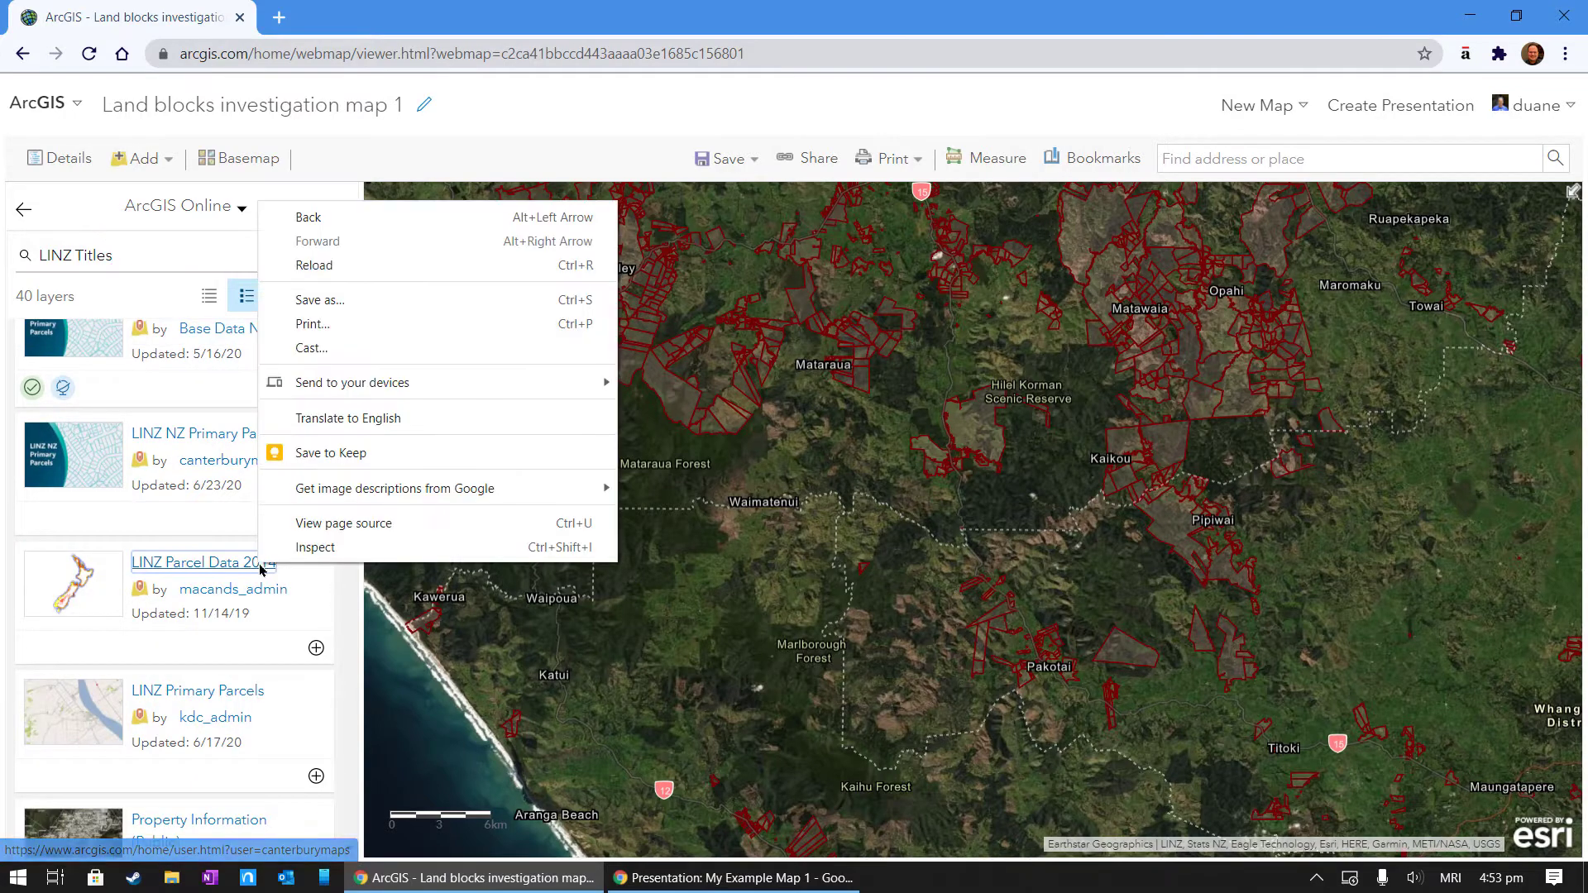
left_click(347, 610)
left_click_drag(347, 585, 351, 384)
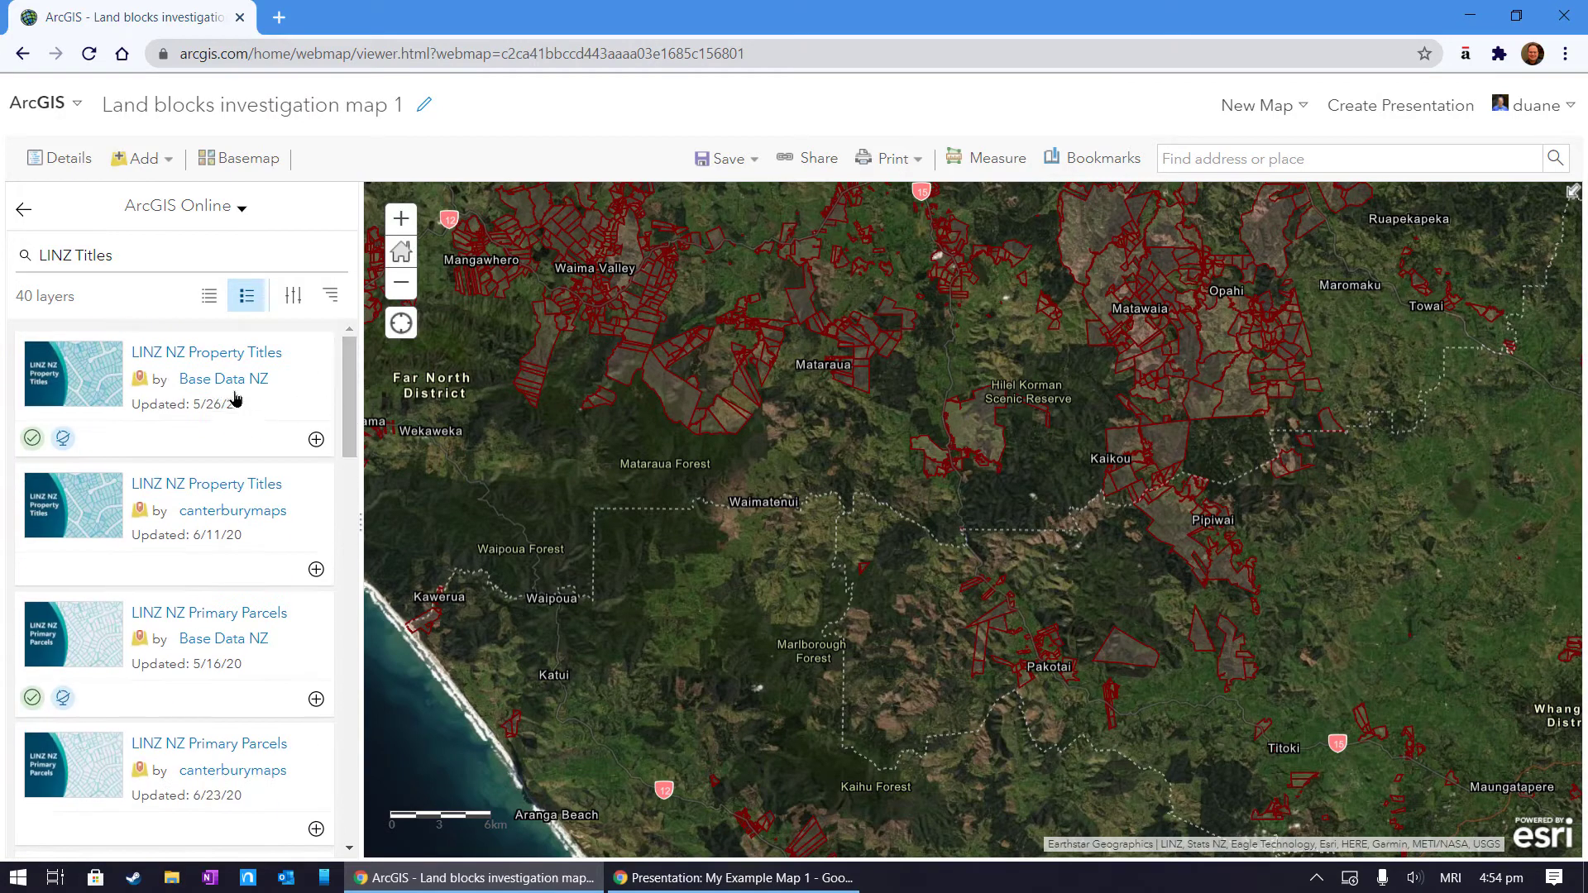
left_click(317, 440)
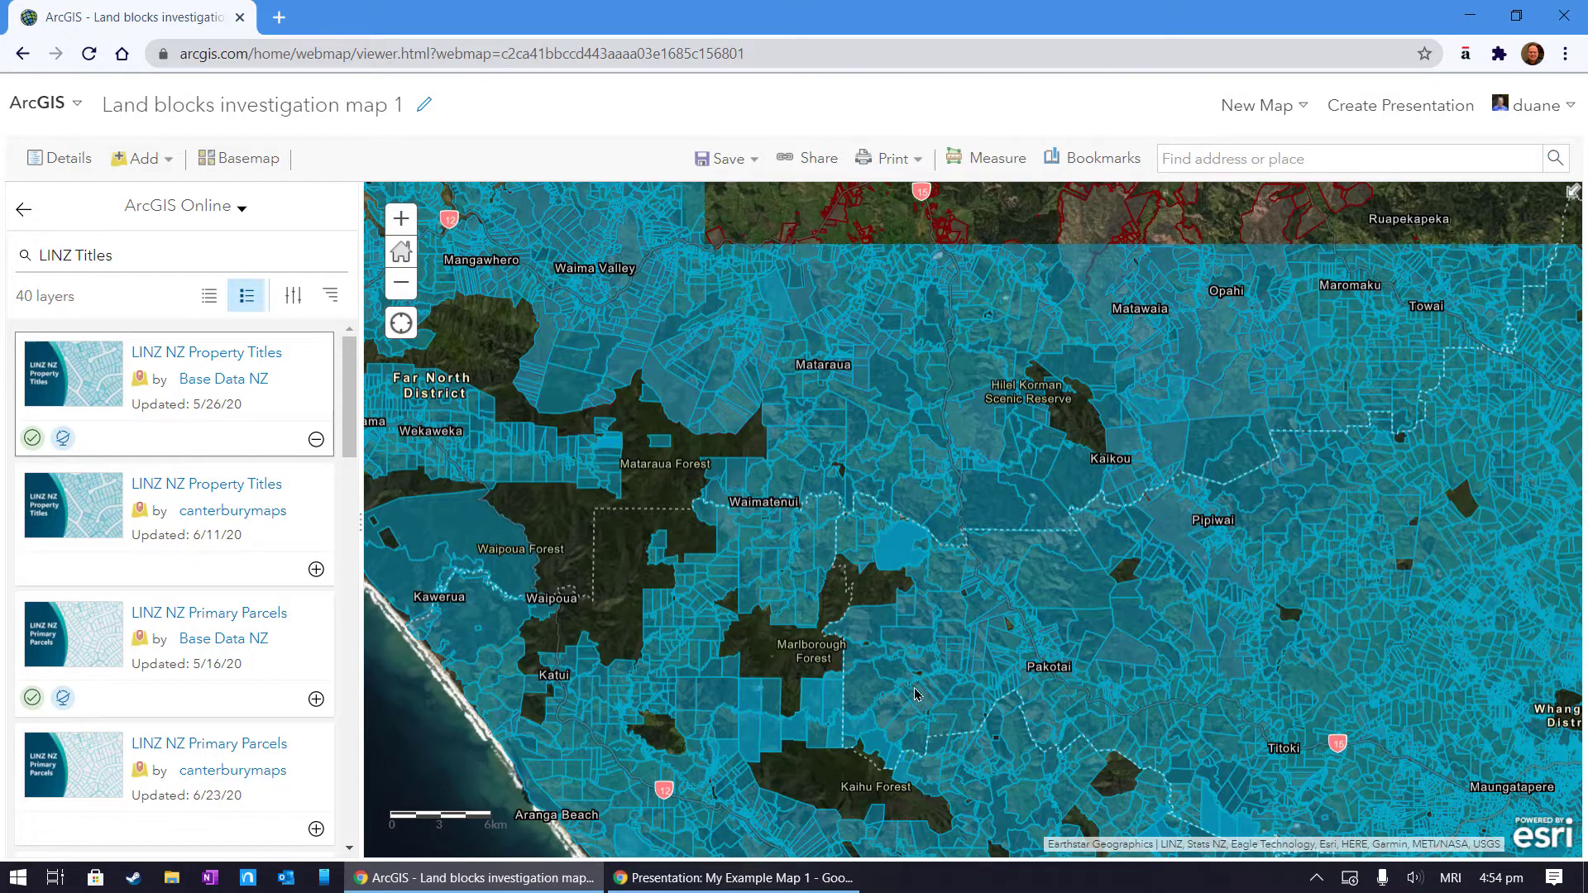
Add the LINZ NZ Primary Parcels layer by Base Data NZ and view its coverage over Northland.
scroll(910, 703, "down", 2)
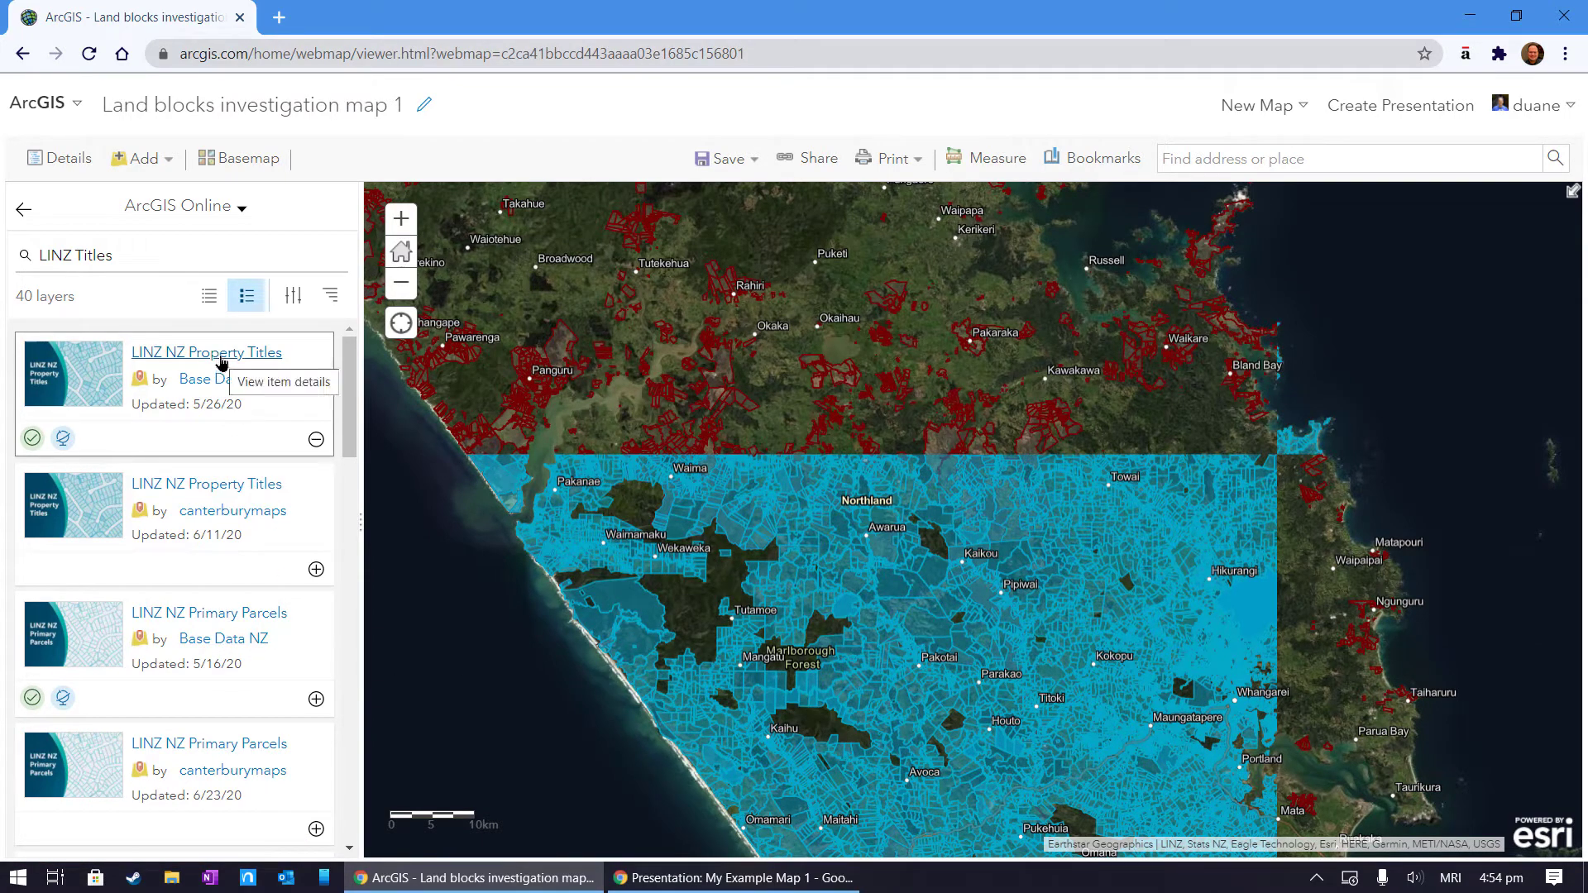
left_click(317, 702)
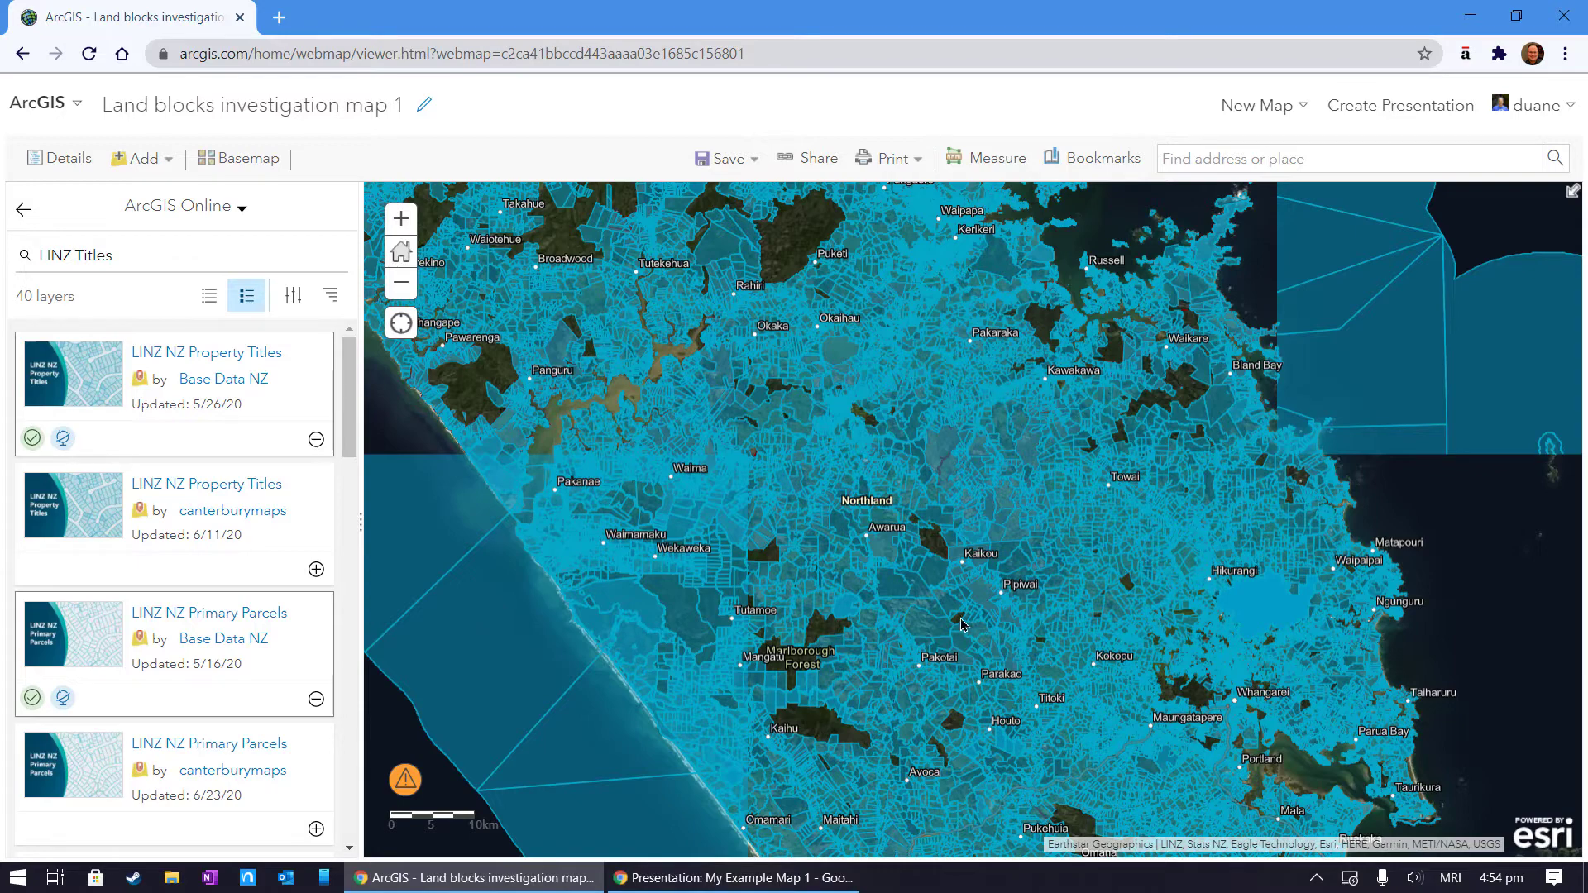
scroll(943, 625, "up", 1)
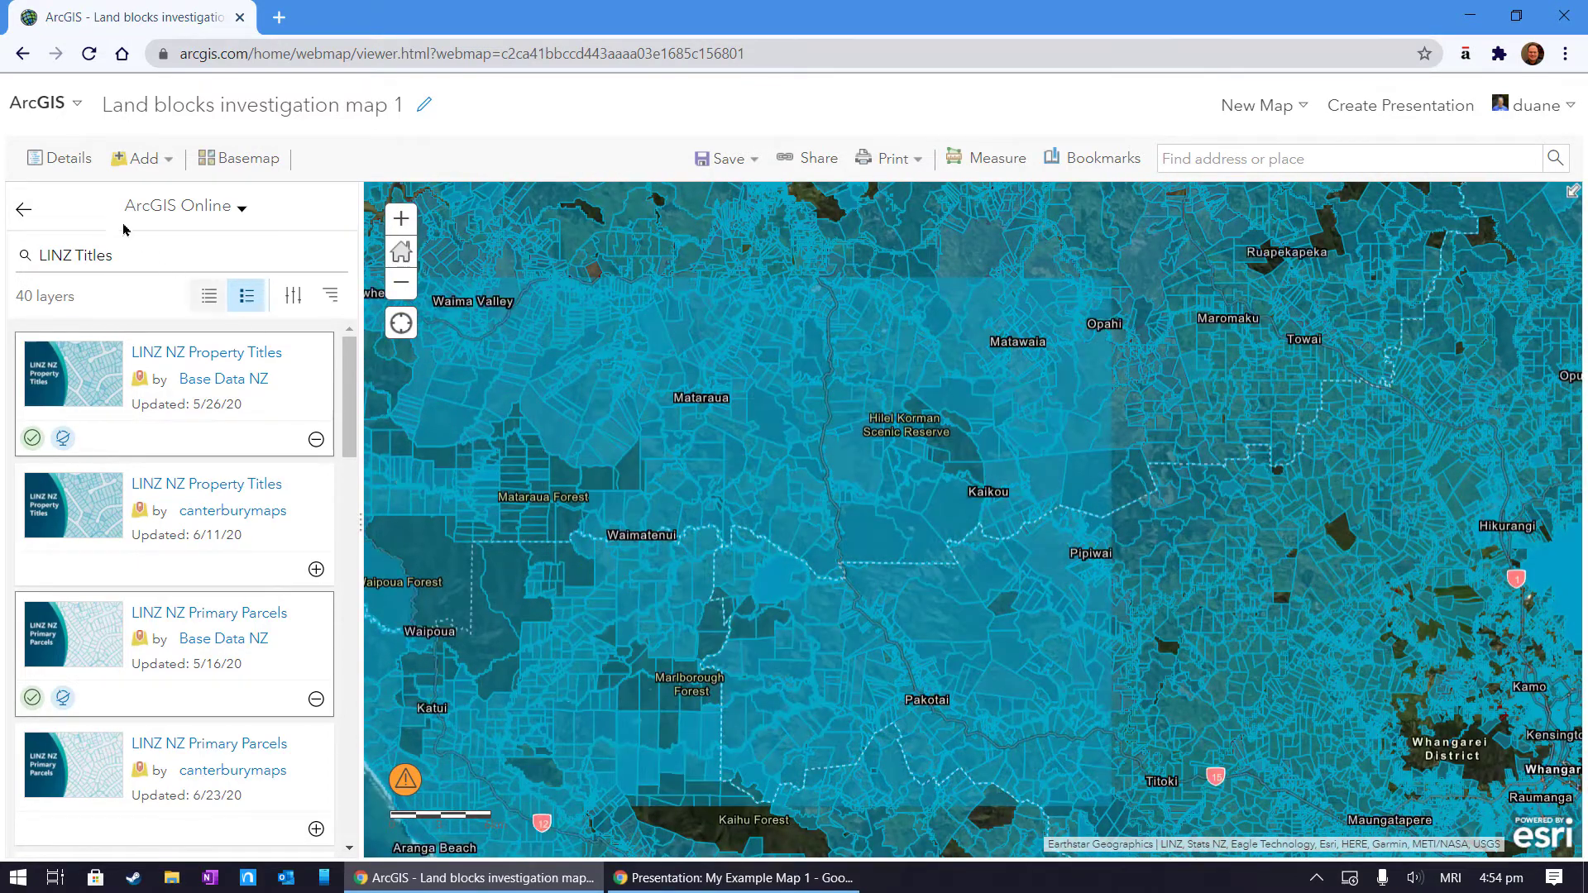
Show the map's contents and hide the LINZ NZ Primary Parcels and LINZ NZ Property Titles layers.
left_click(68, 165)
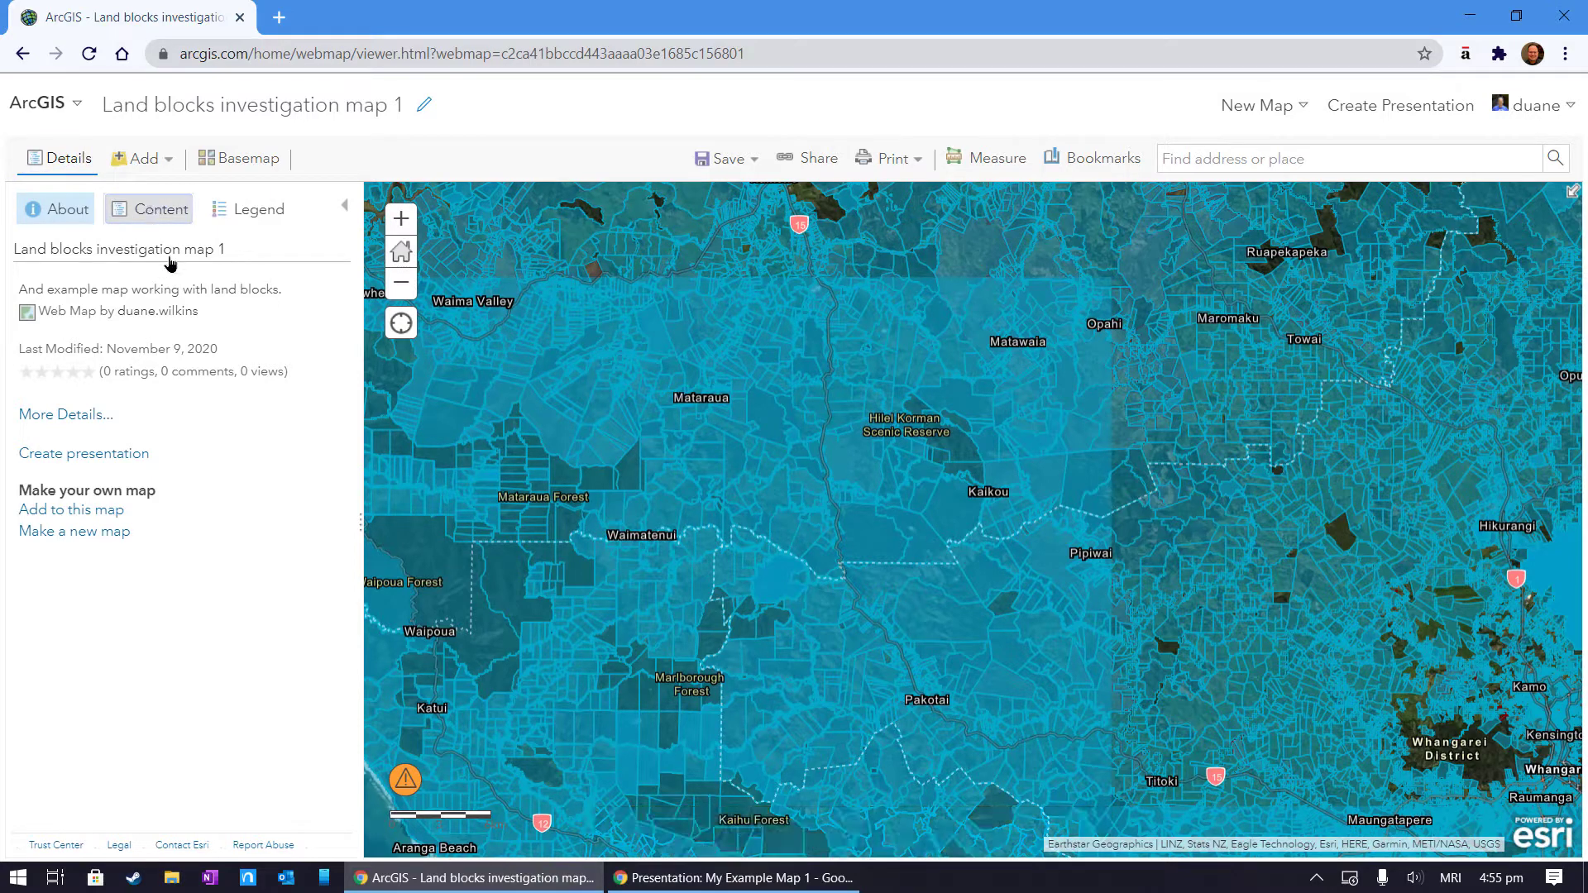
left_click(152, 213)
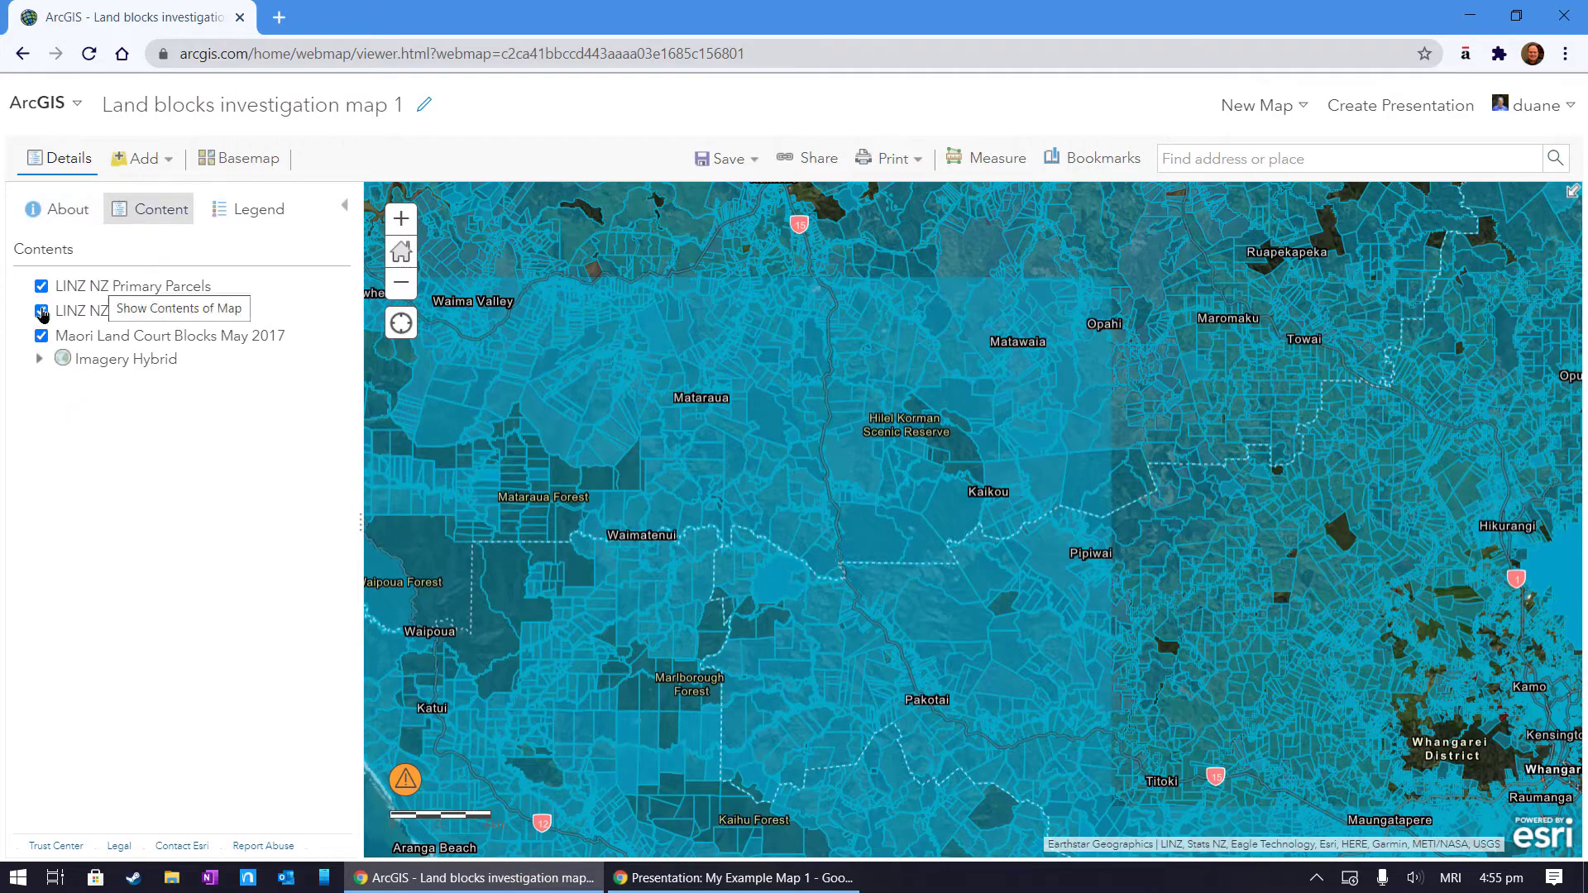
left_click(43, 287)
left_click(41, 311)
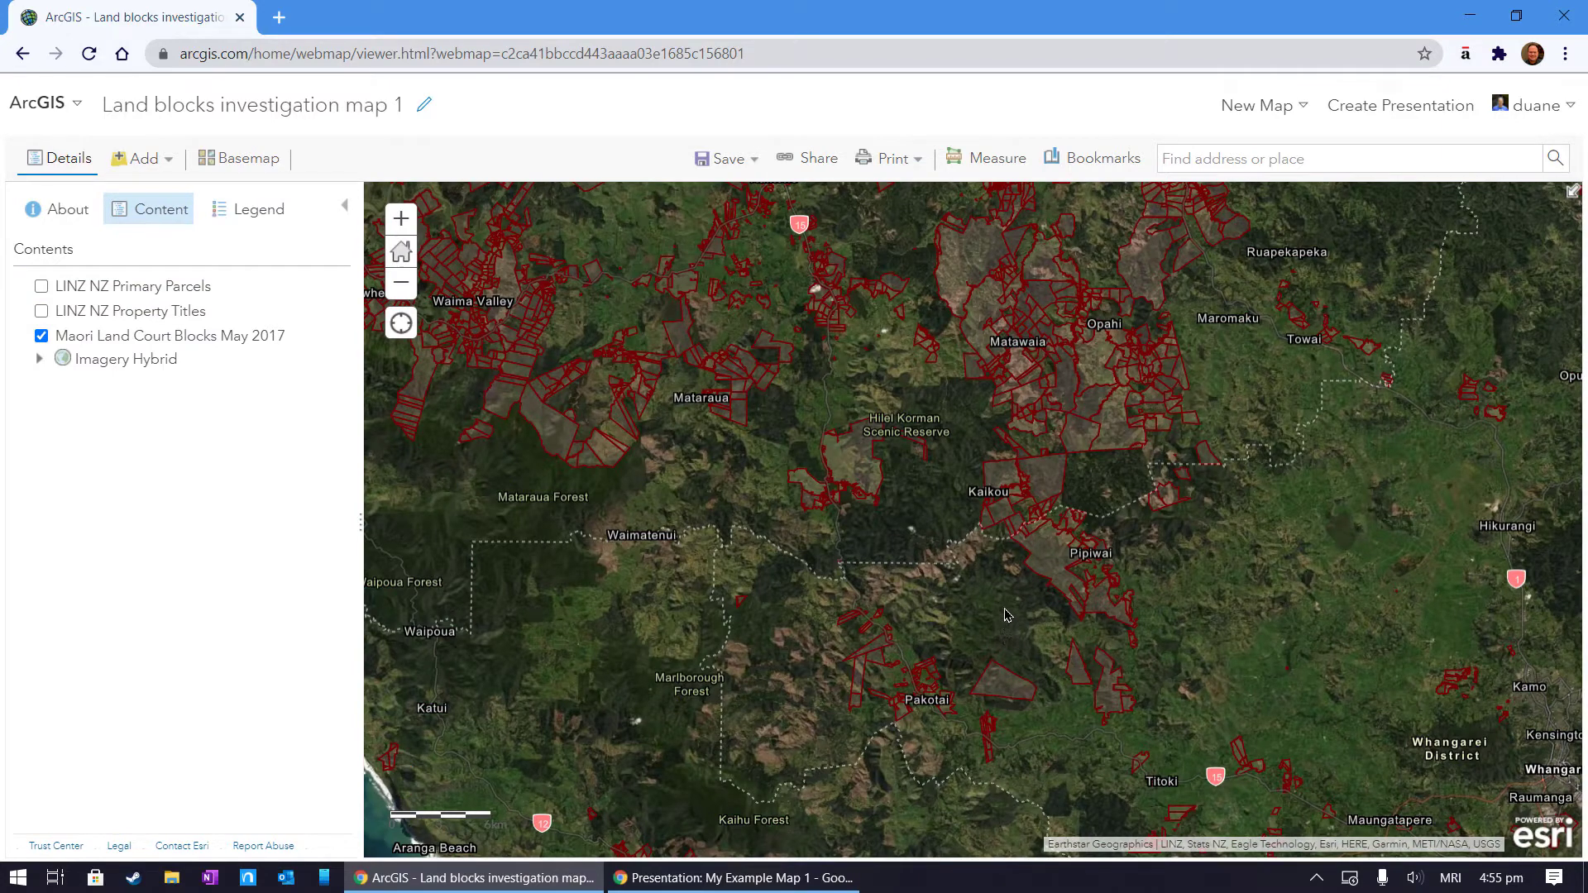
Examine the Māori land blocks around Pipiwai and view the attributes of the Kaikou 3 Lot 5D1 block, closing them again.
scroll(872, 563, "up", 1)
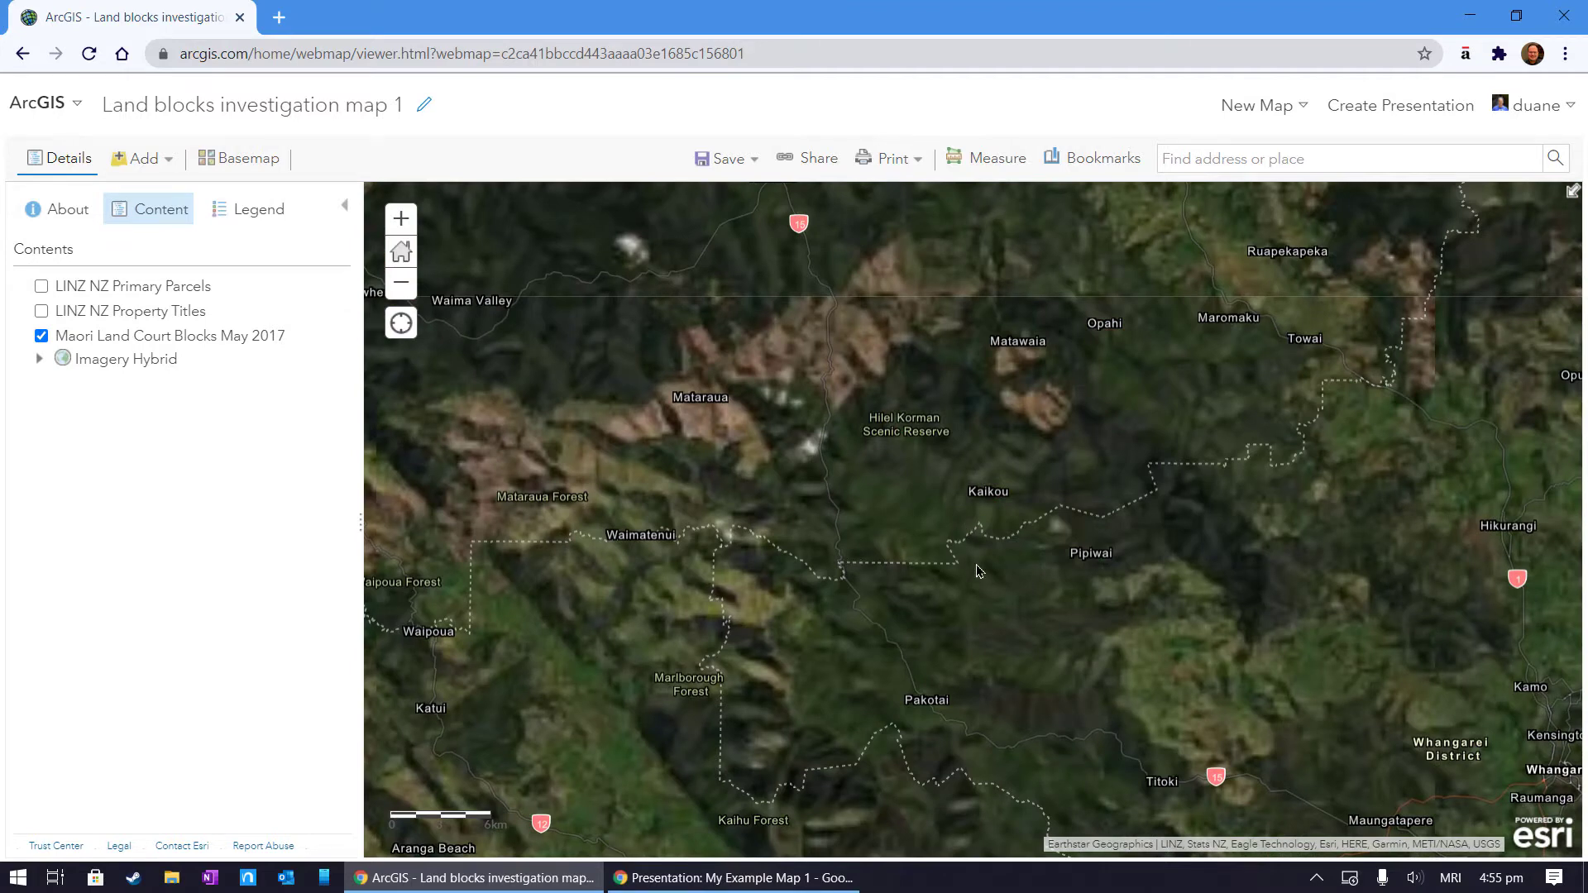
scroll(982, 540, "up", 1)
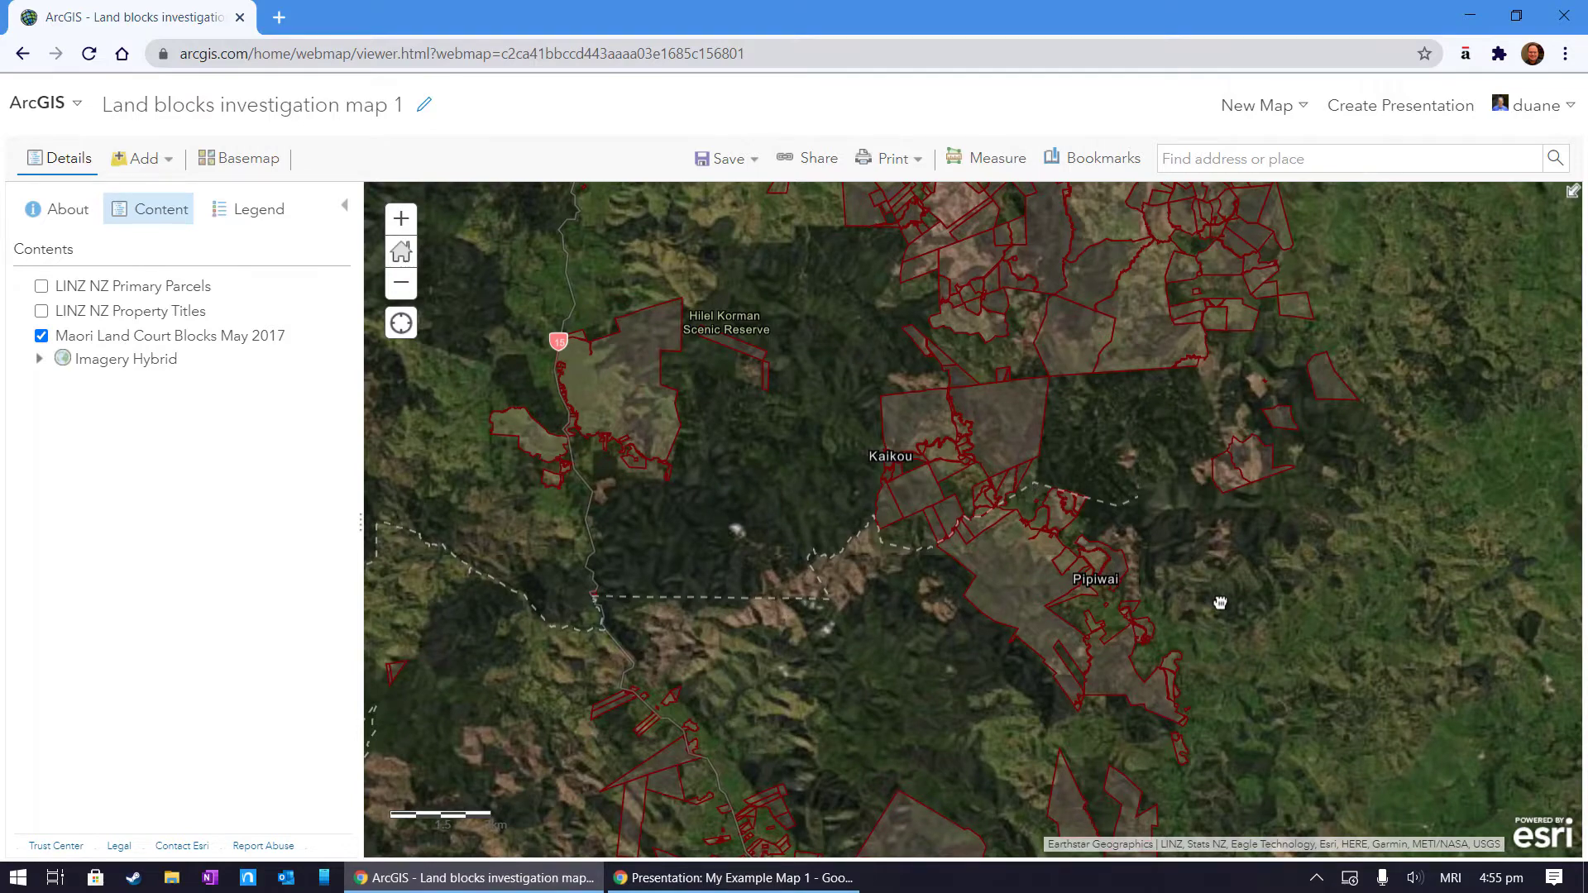
scroll(1216, 604, "up", 1)
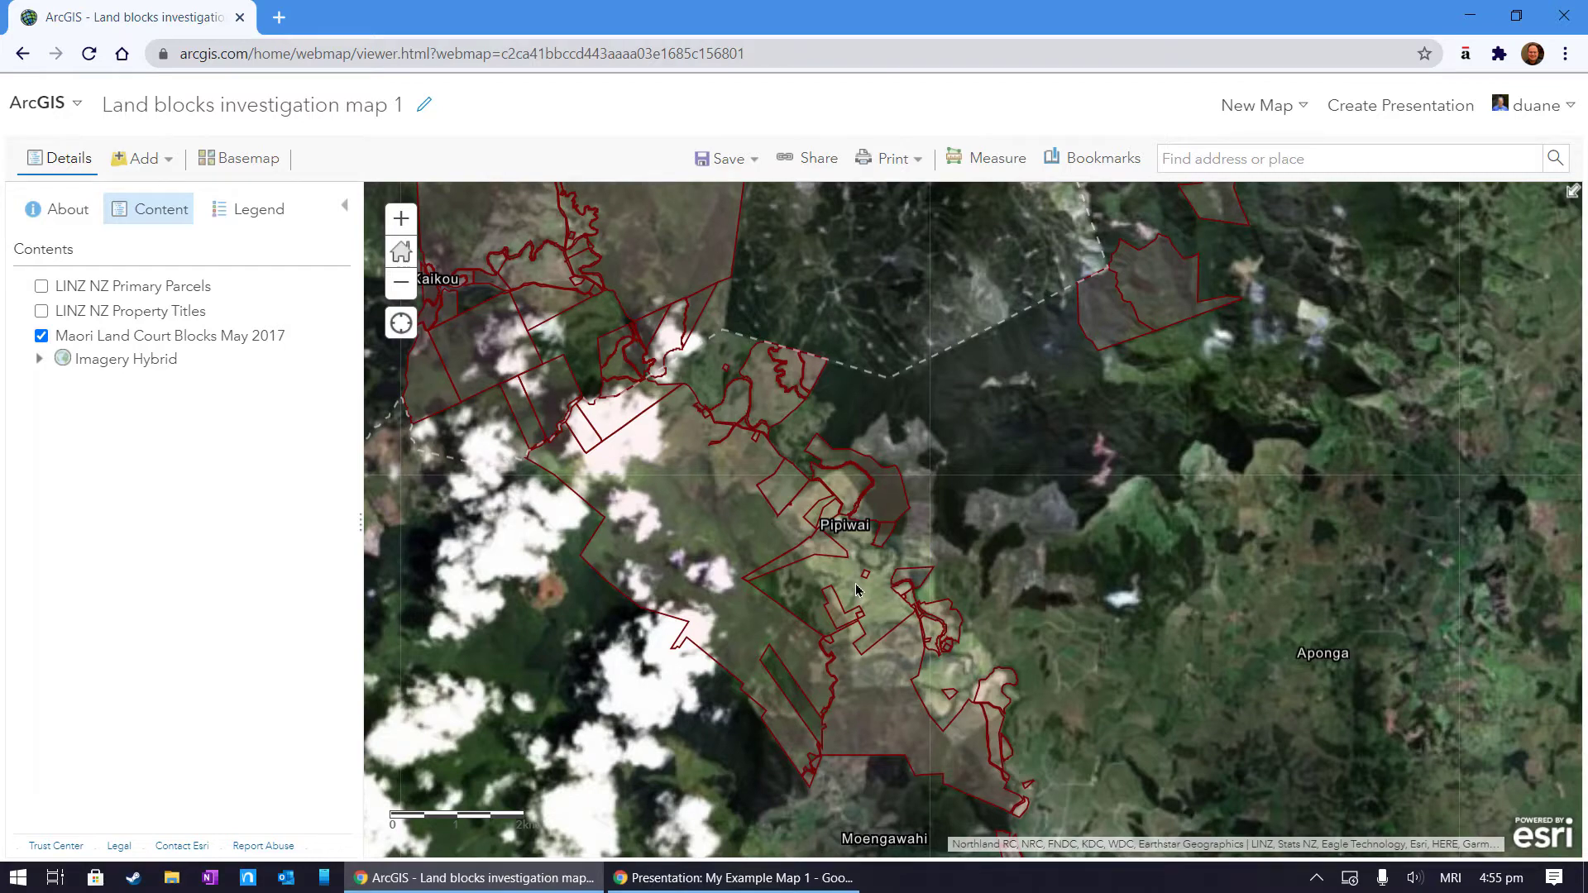
scroll(854, 589, "up", 1)
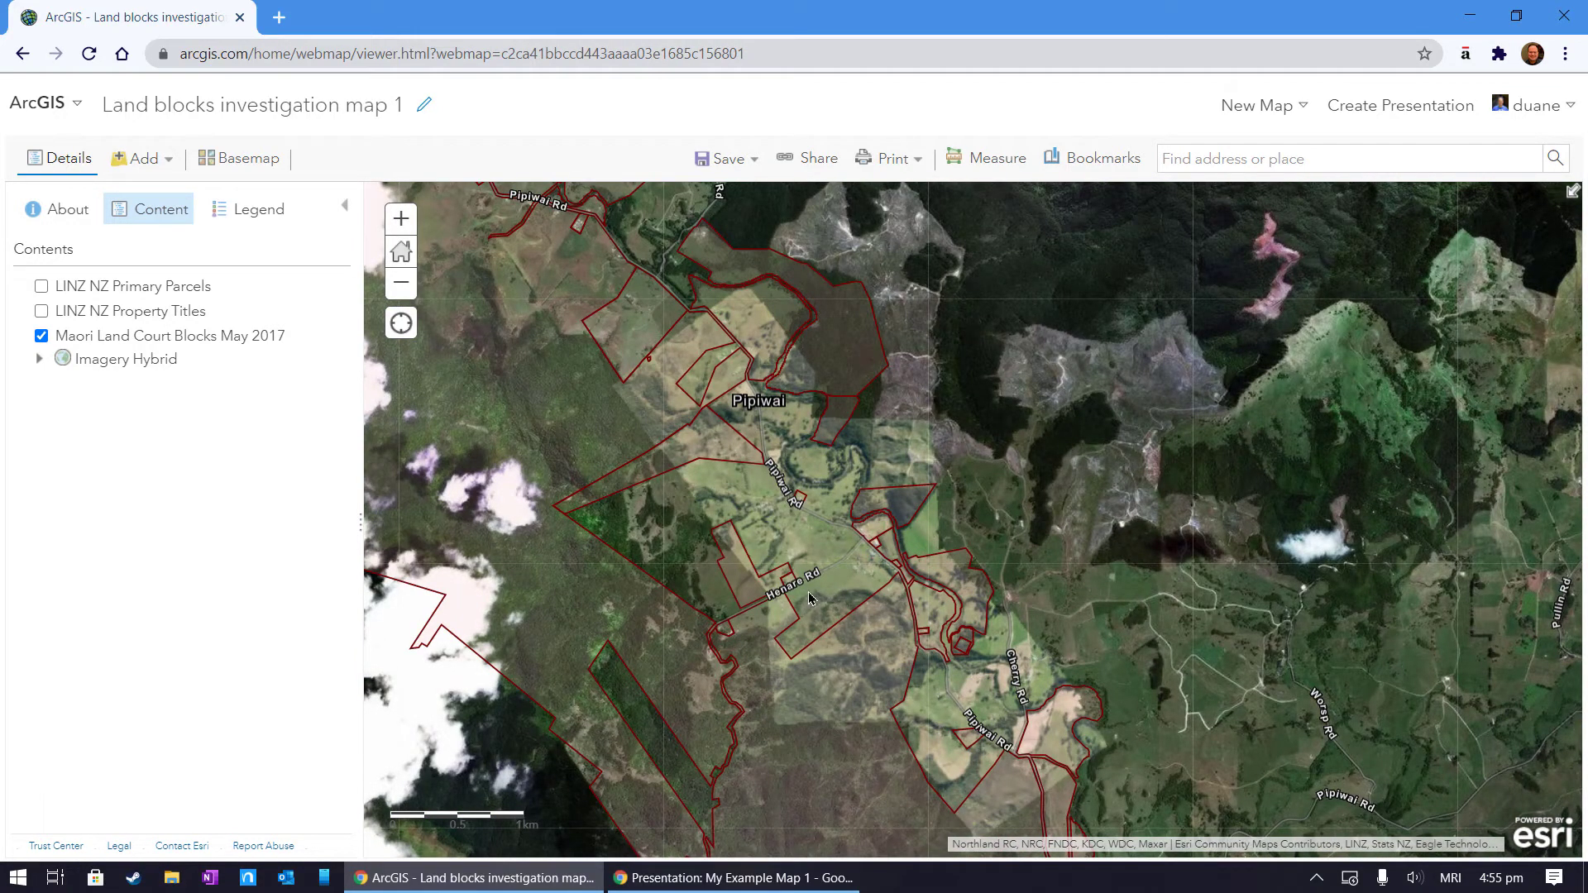
scroll(809, 597, "up", 1)
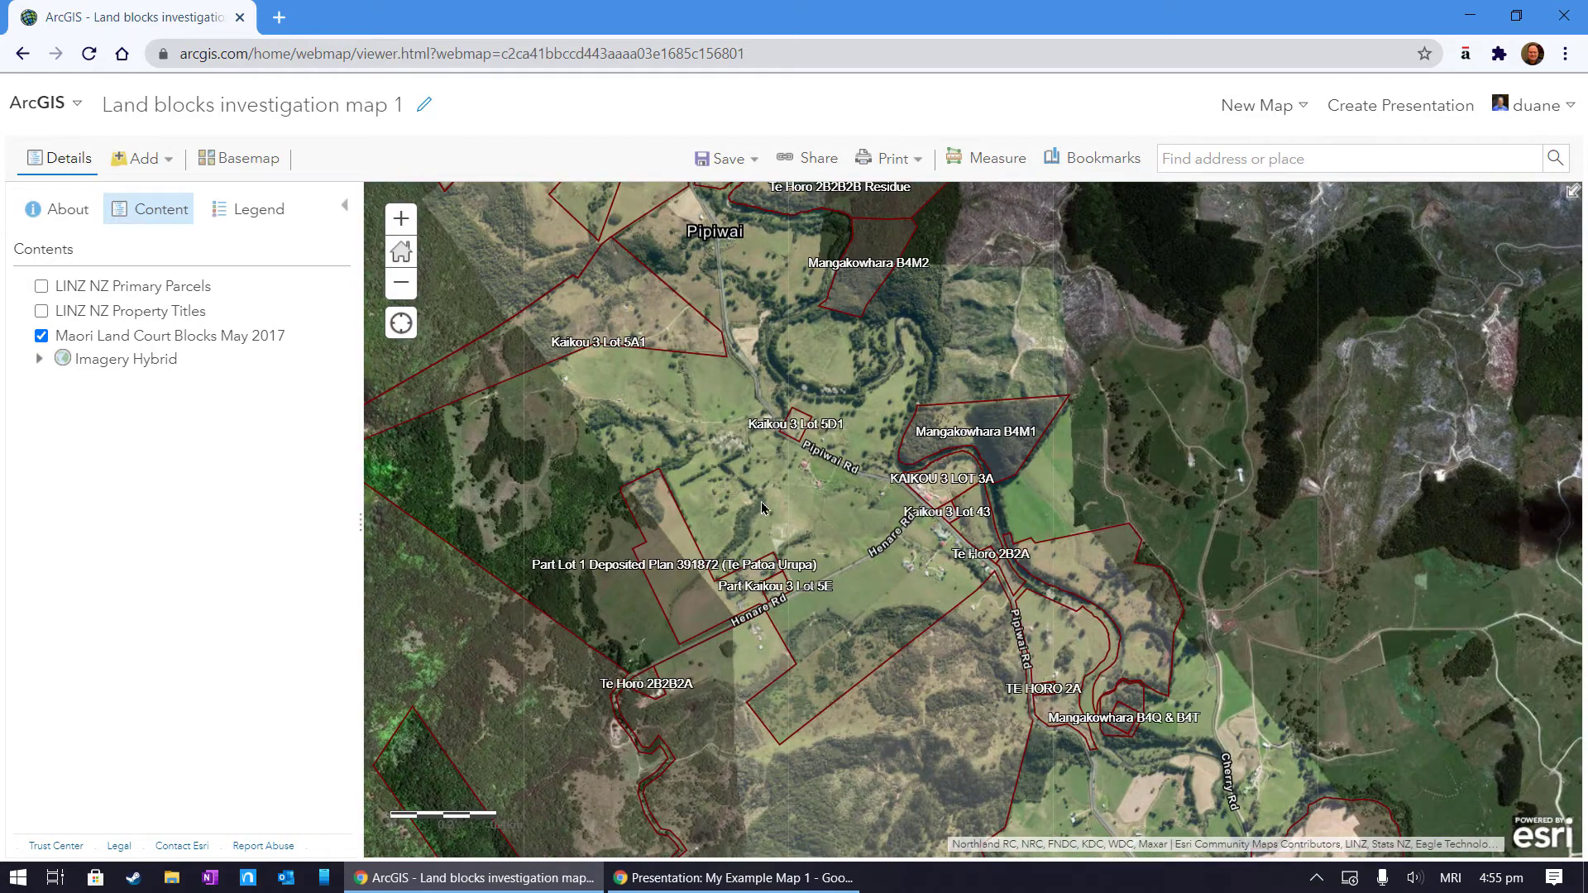
left_click_drag(787, 516, 1022, 639)
scroll(816, 571, "up", 1)
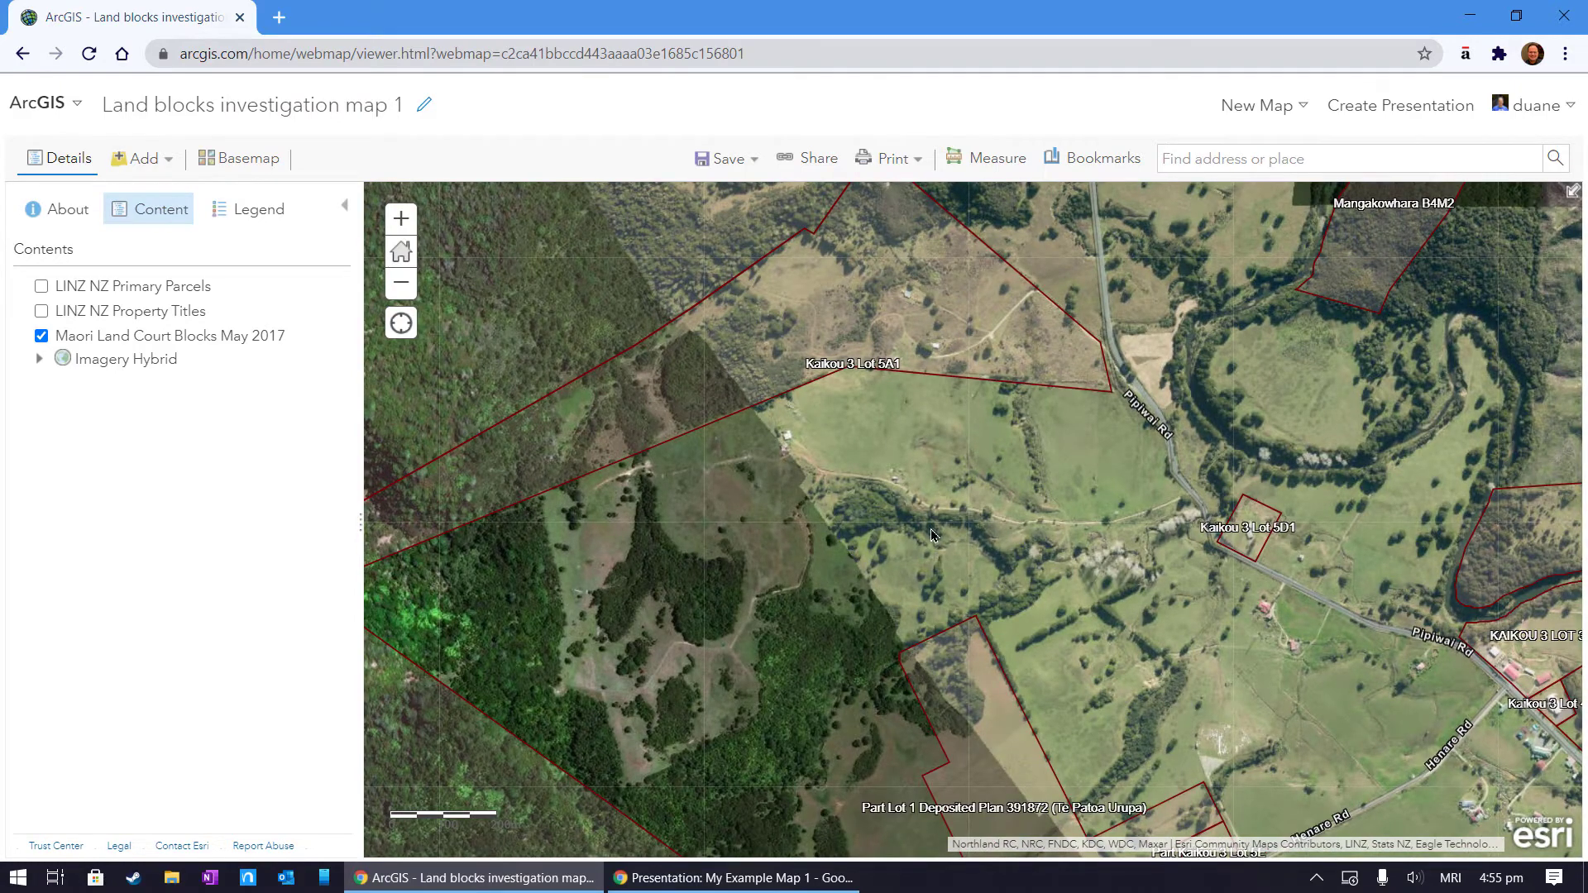
left_click_drag(876, 517, 728, 380)
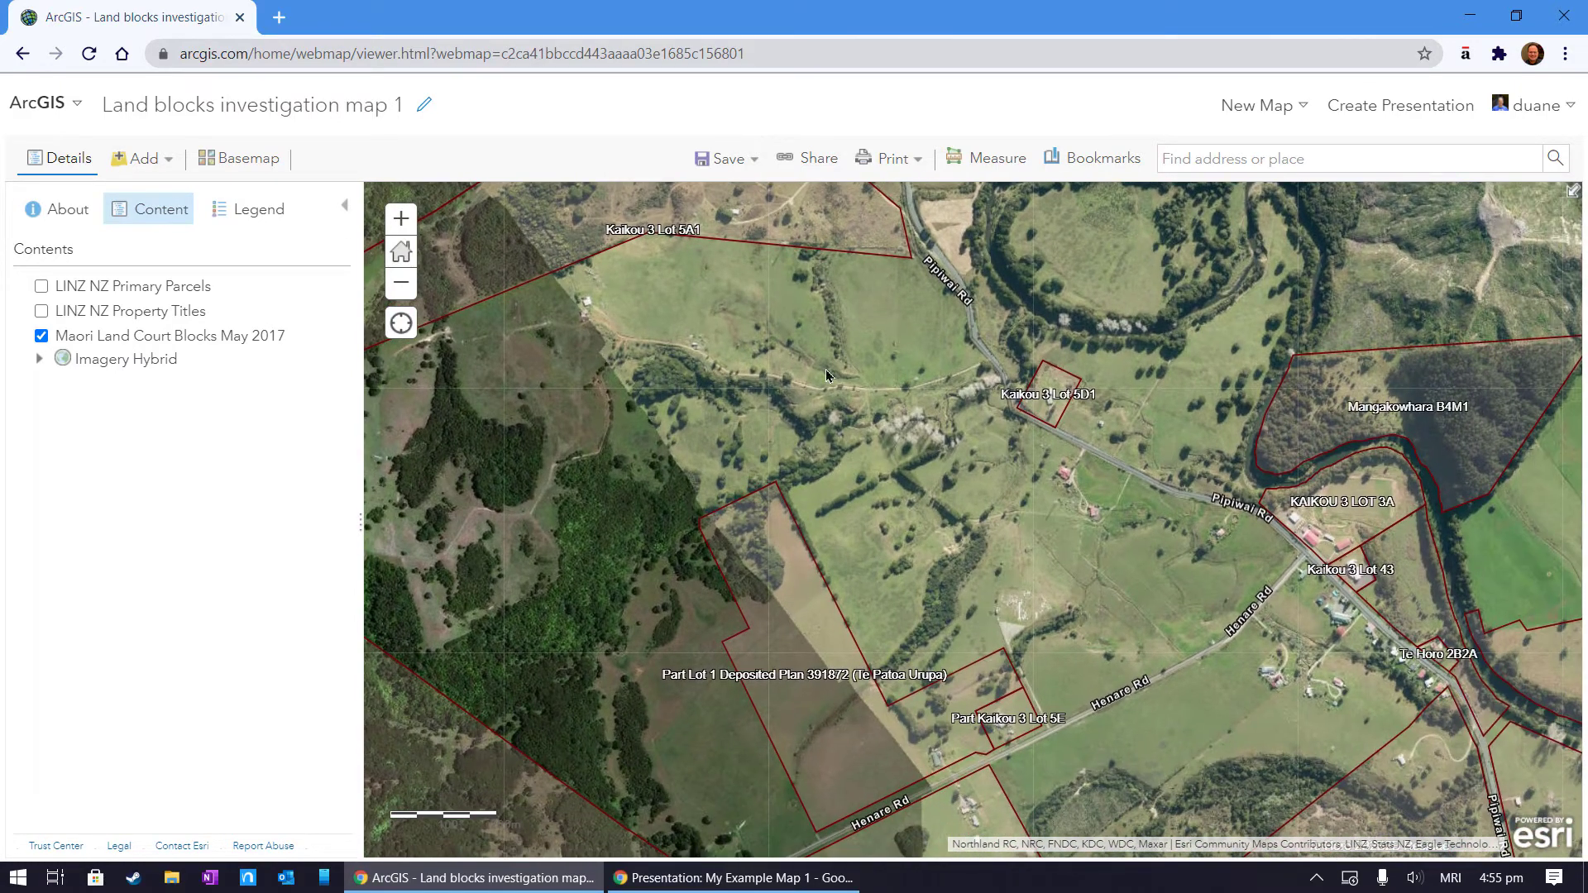
left_click(1066, 385)
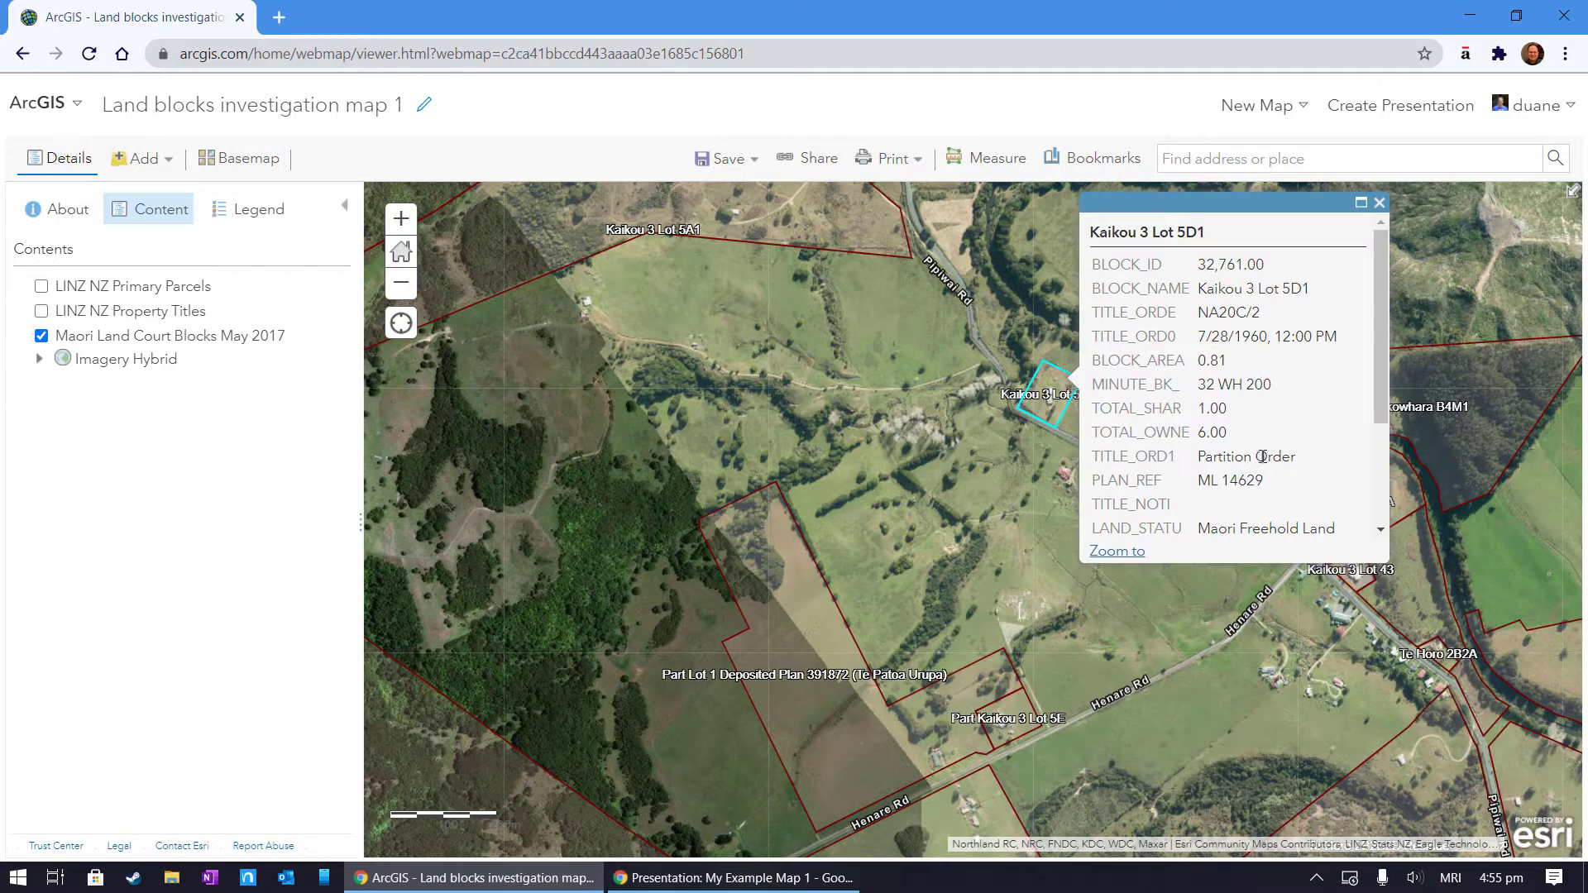
left_click(1379, 203)
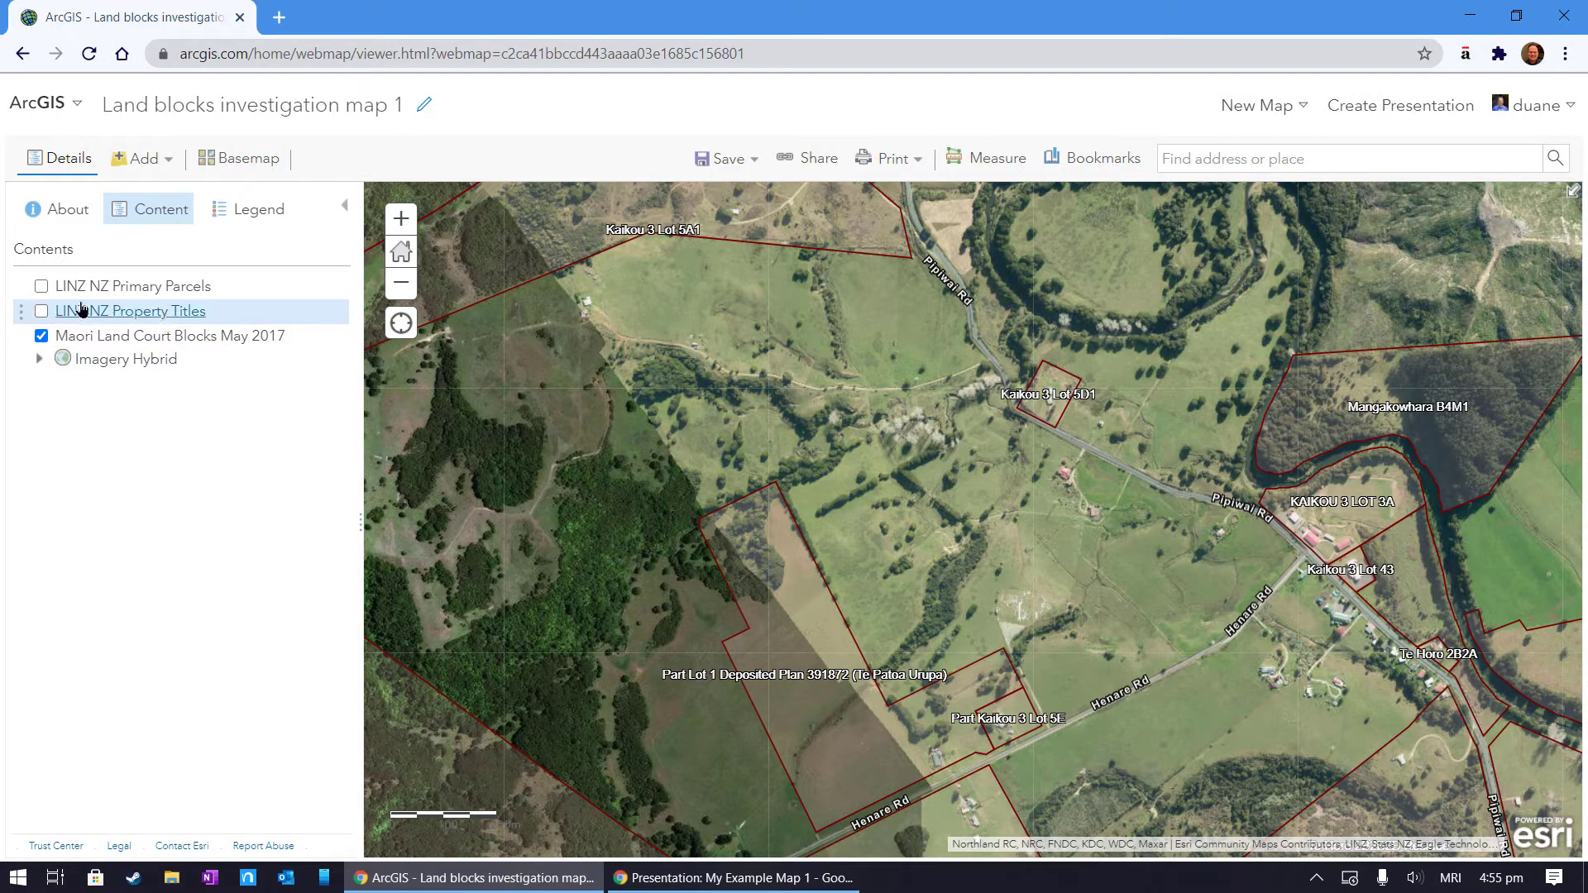
Show the LINZ NZ Property Titles layer and read through all block and title records at Kaikou 3 Lot 5D1.
left_click(39, 310)
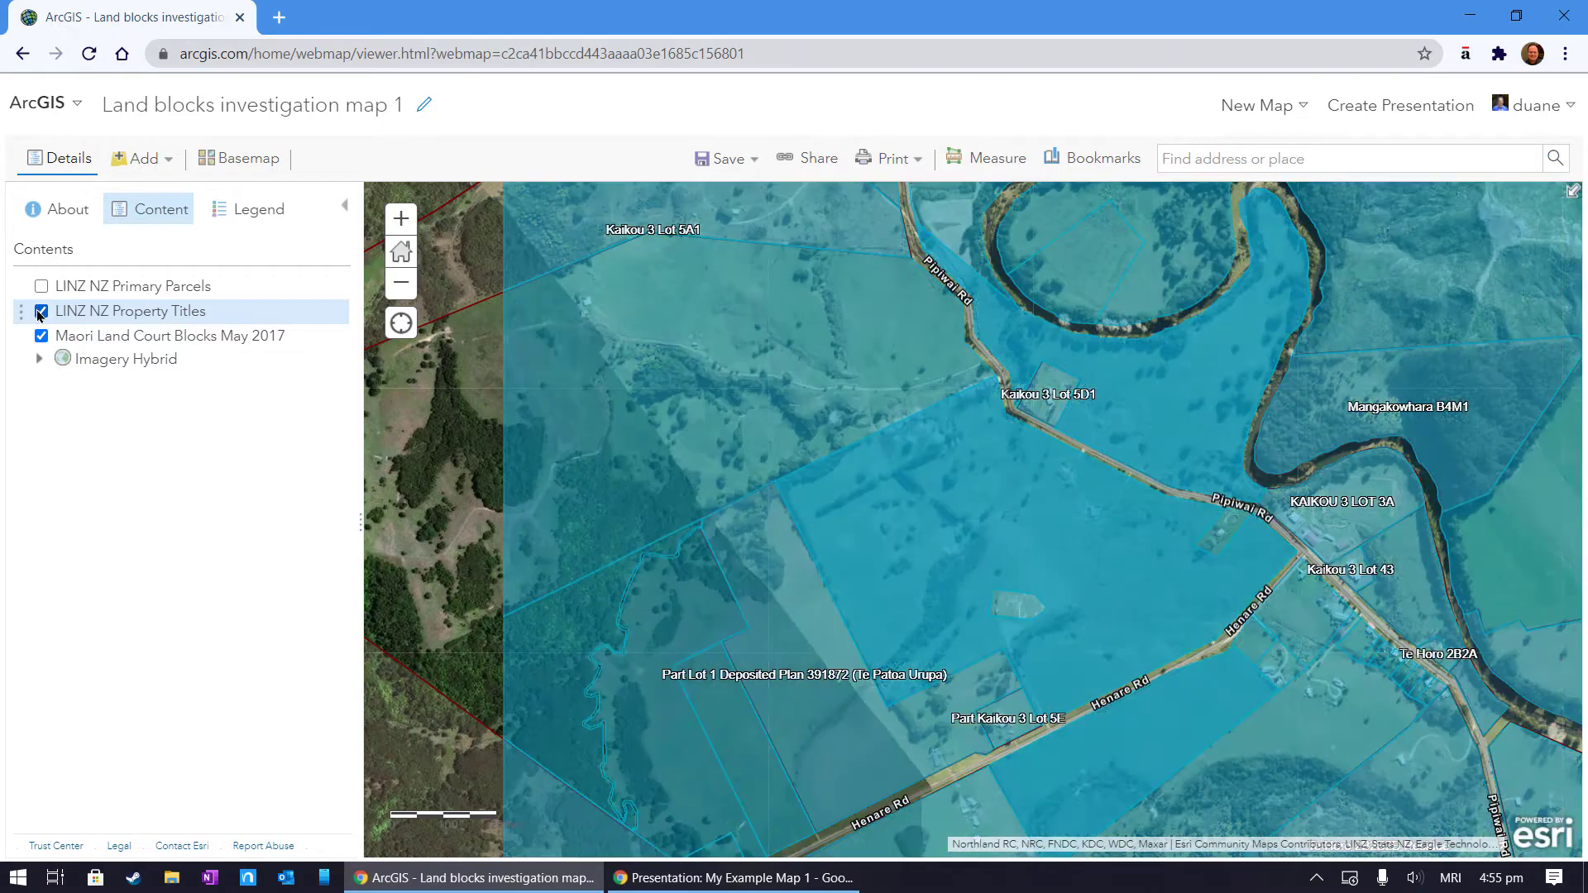
left_click(1051, 385)
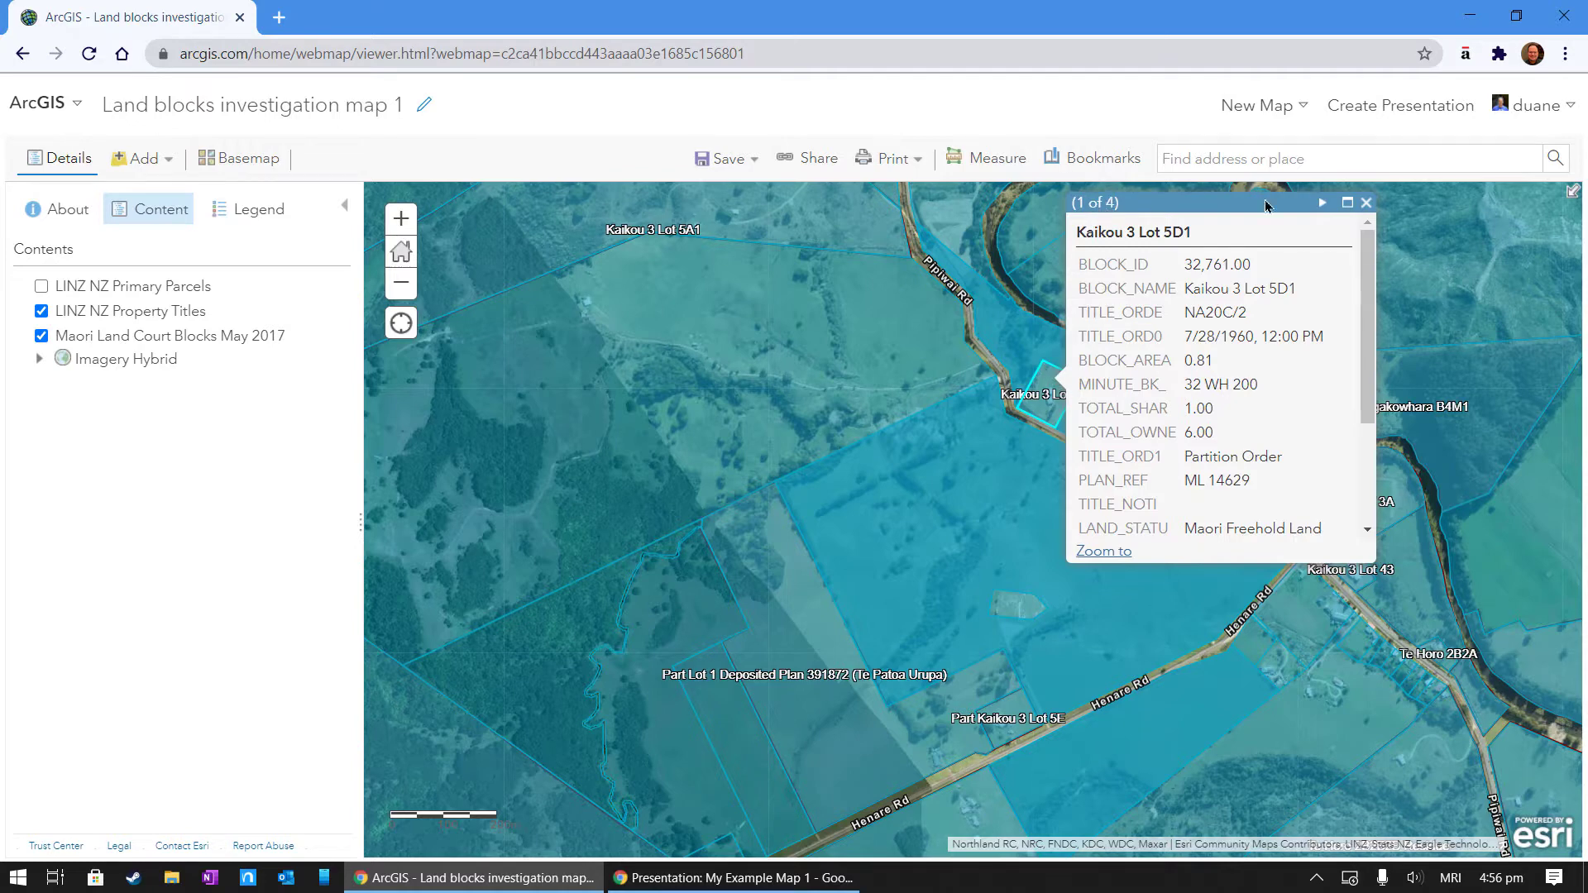
left_click(1323, 204)
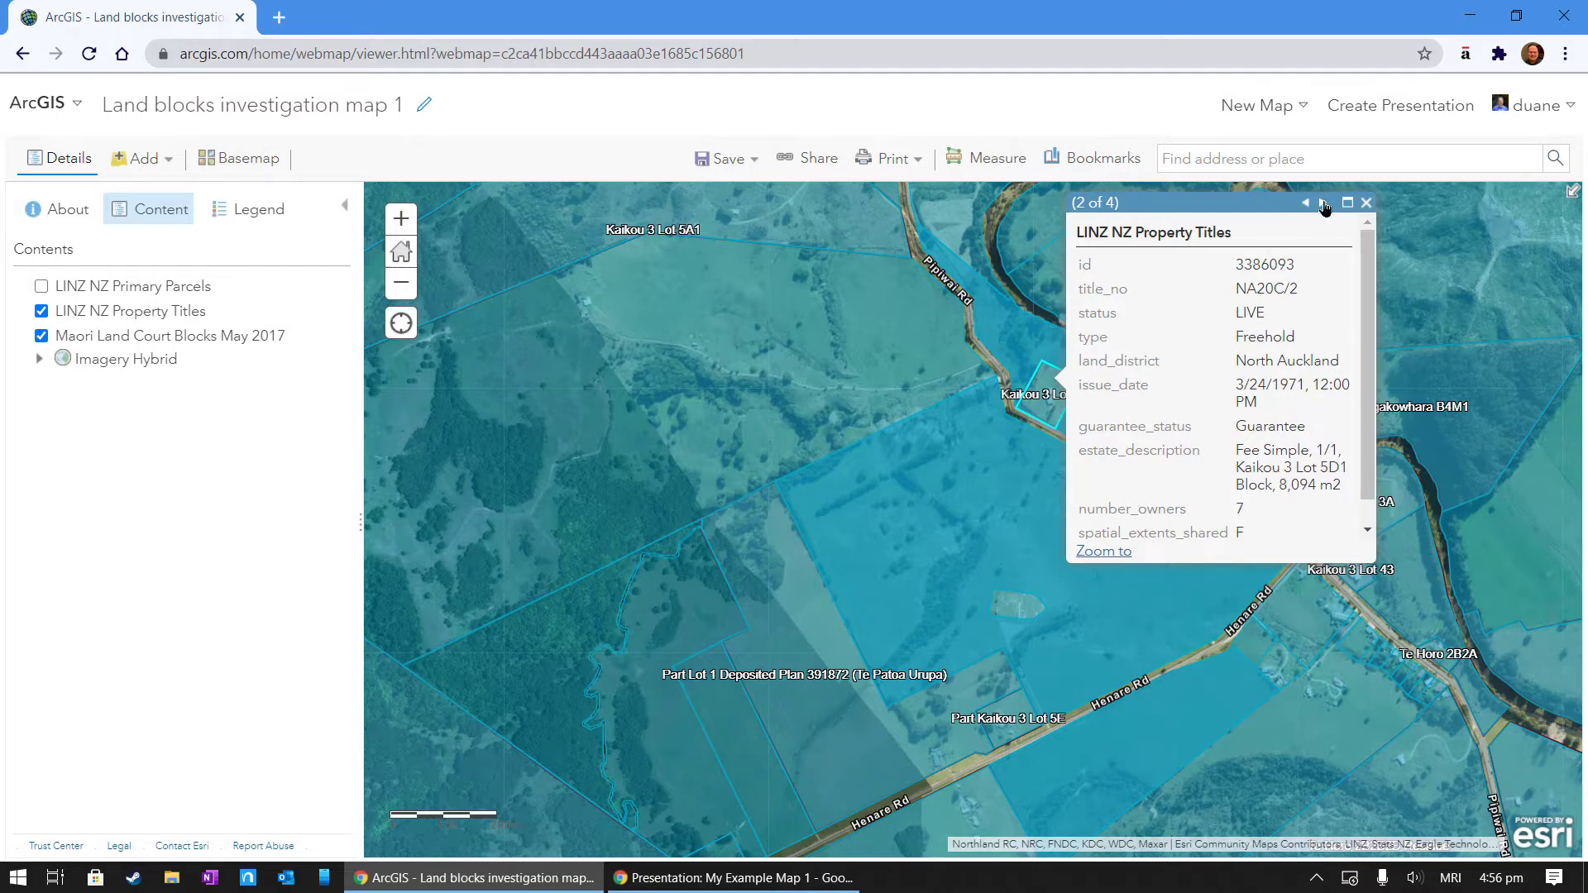
left_click(1323, 204)
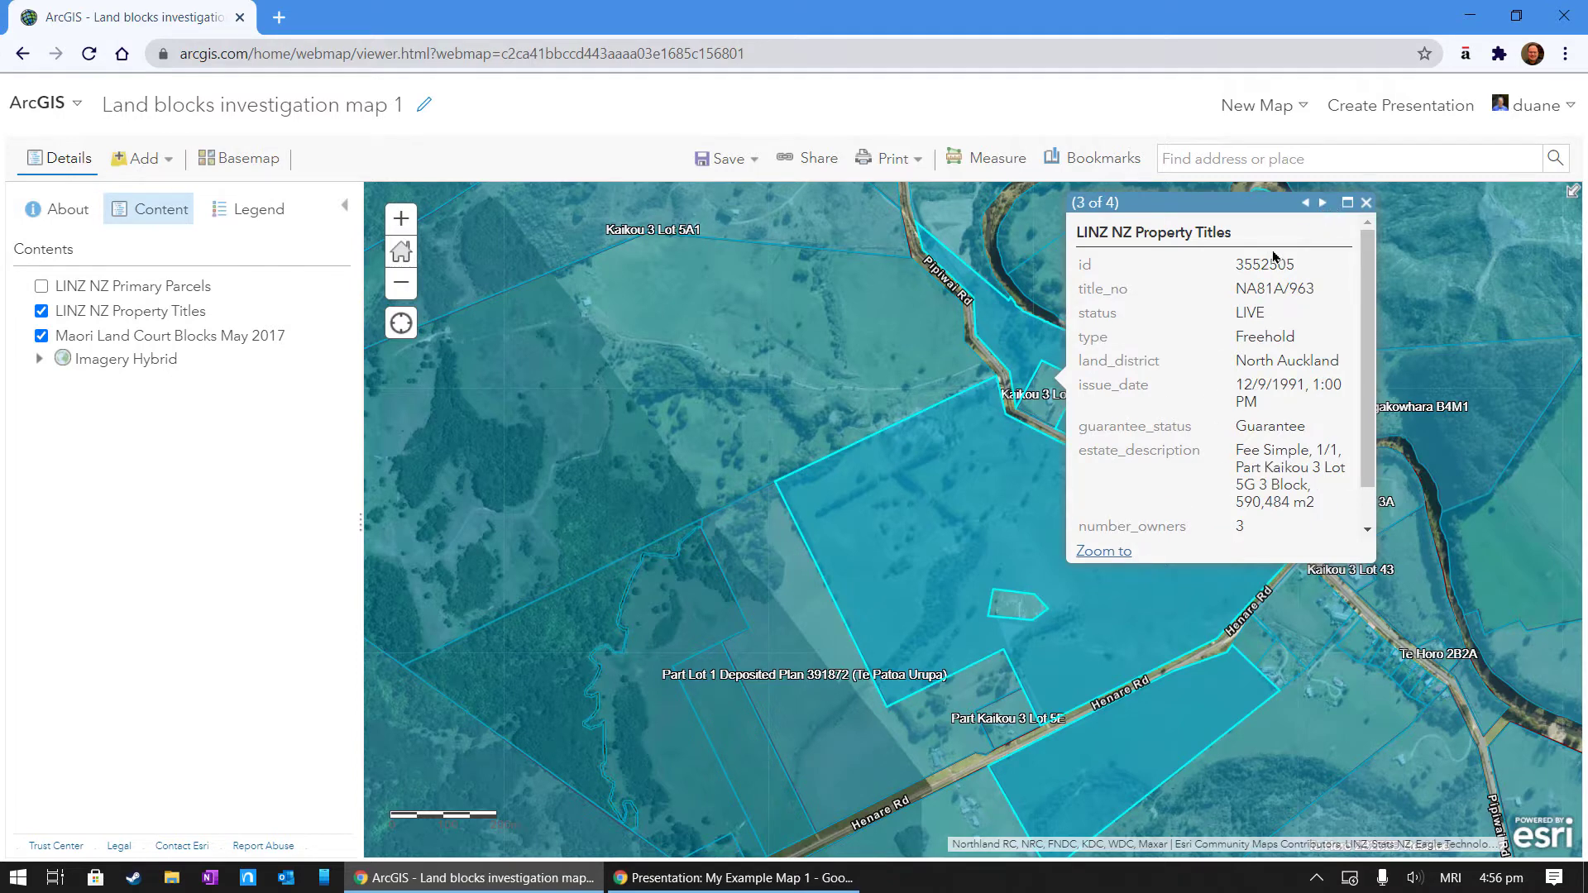
left_click(1324, 204)
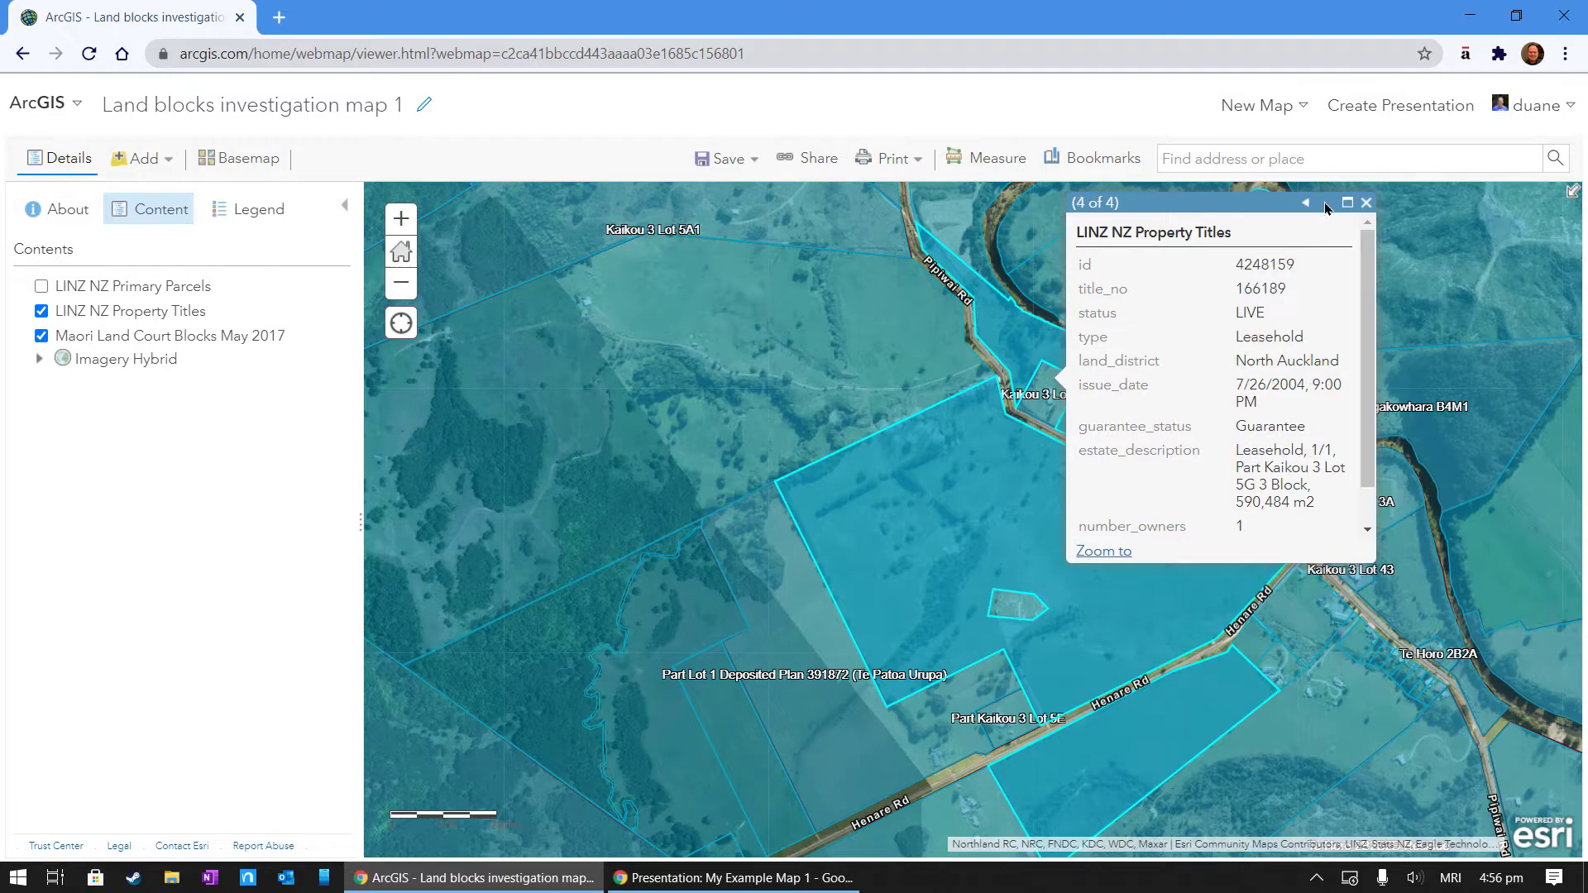
left_click(1366, 203)
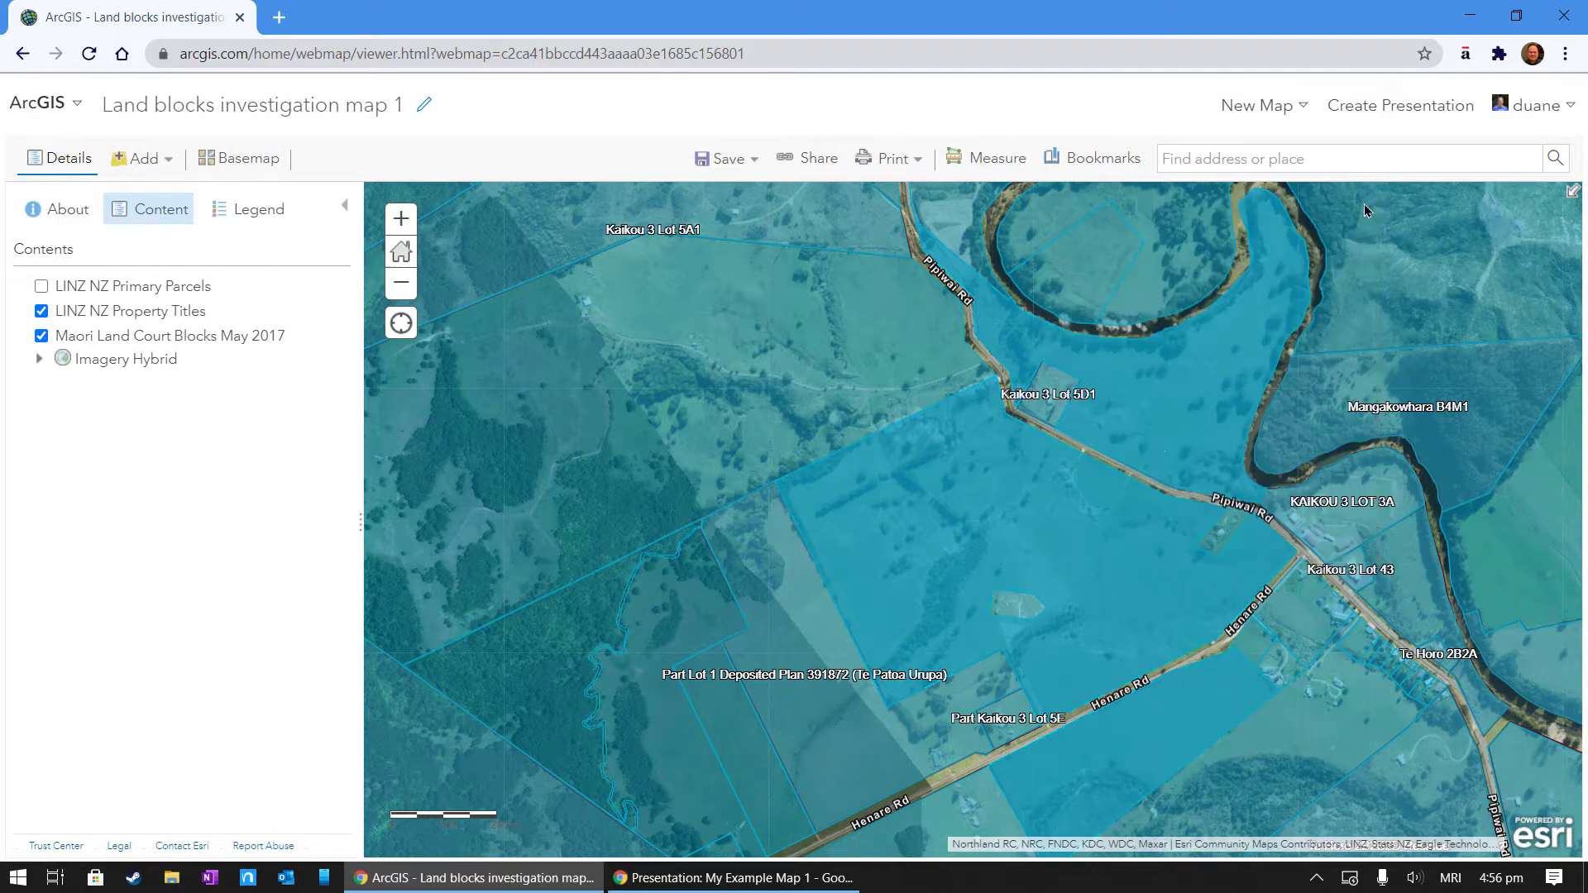
Compare the area along Henare Rd with the LINZ NZ Property Titles layer hidden and shown, leaving the layer shown.
left_click_drag(920, 538, 1109, 496)
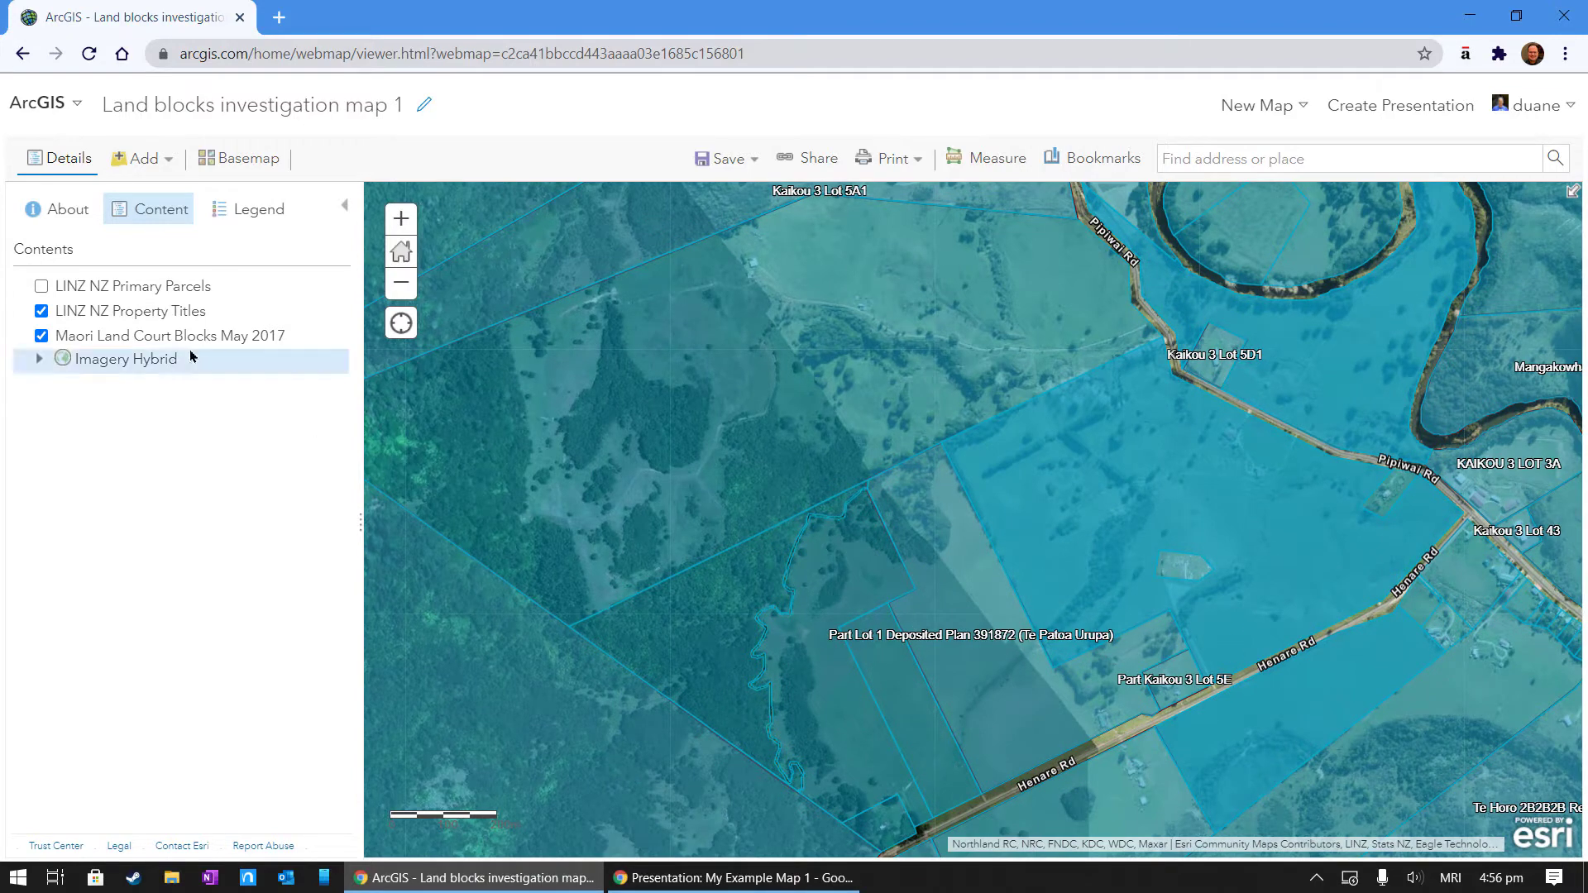
left_click(42, 311)
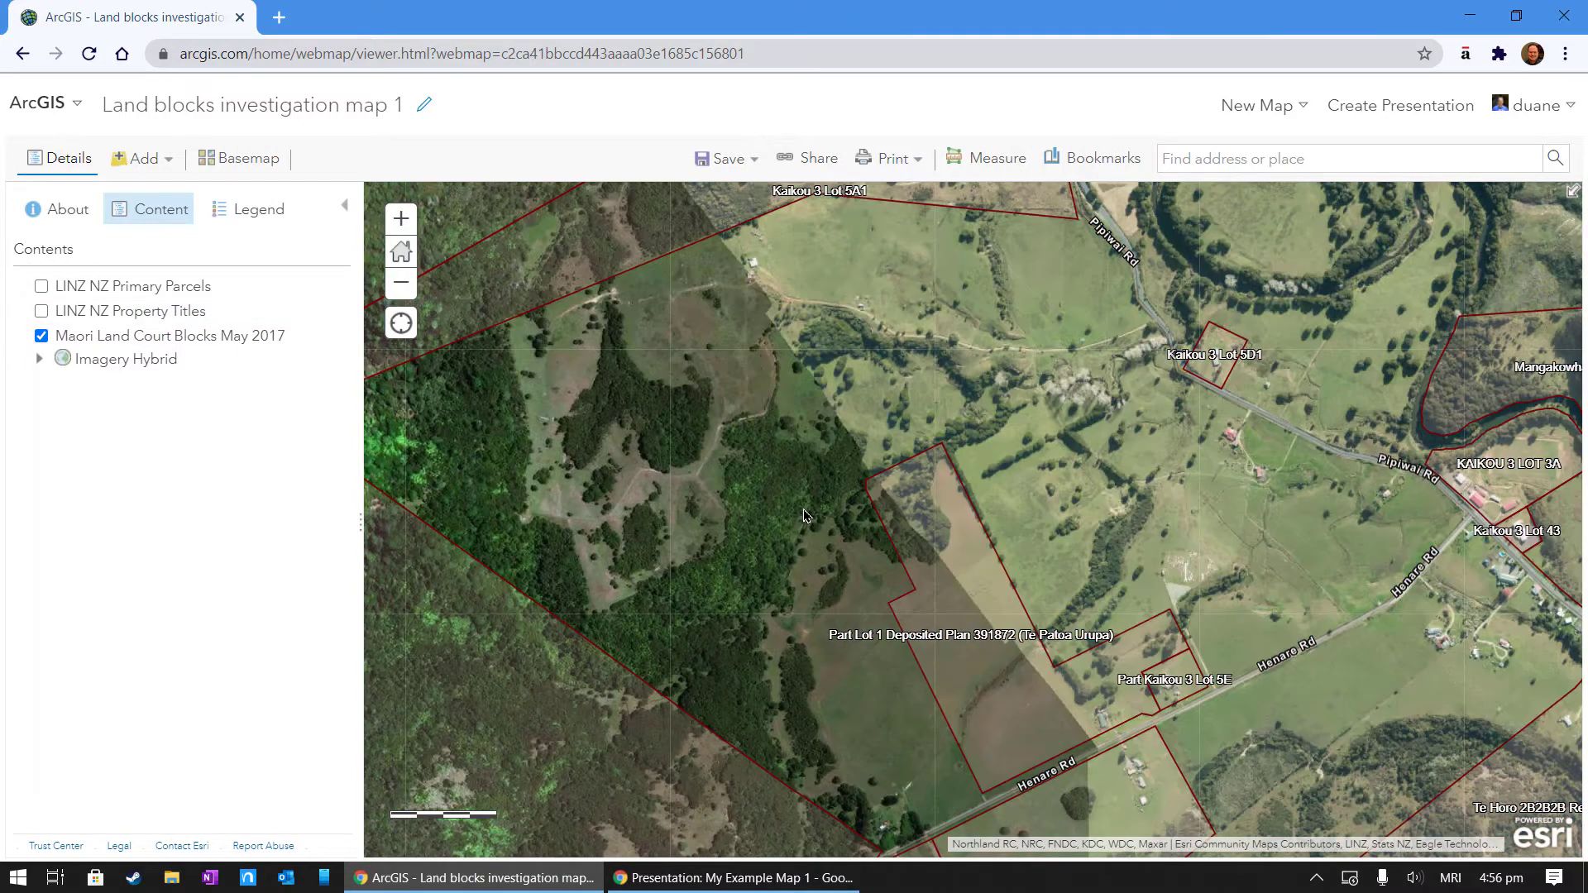
left_click_drag(889, 637, 767, 531)
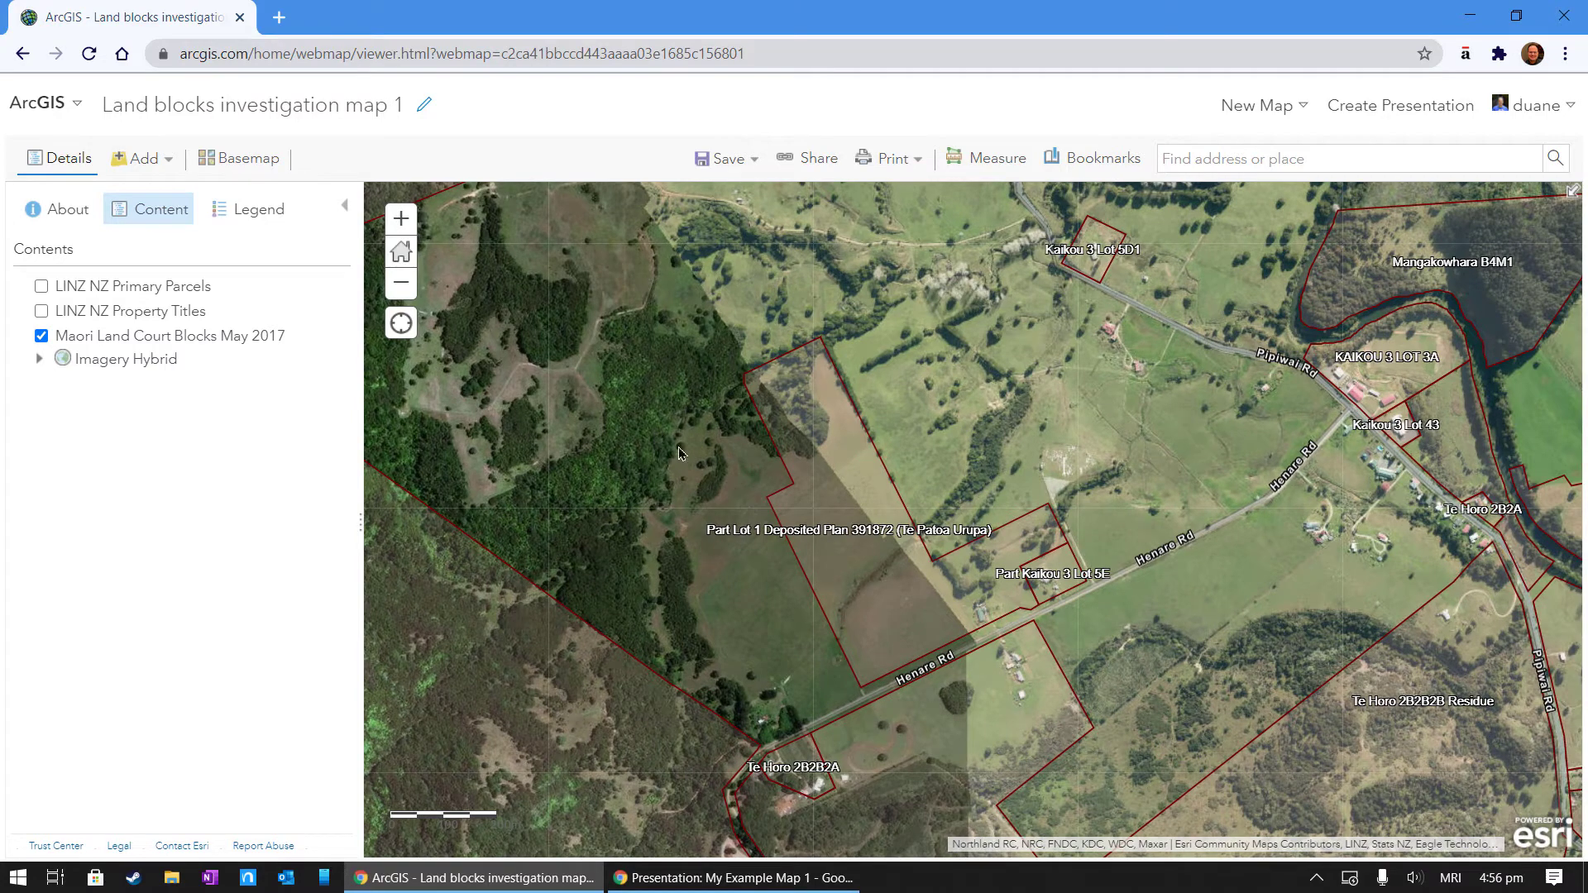
left_click_drag(674, 448, 727, 524)
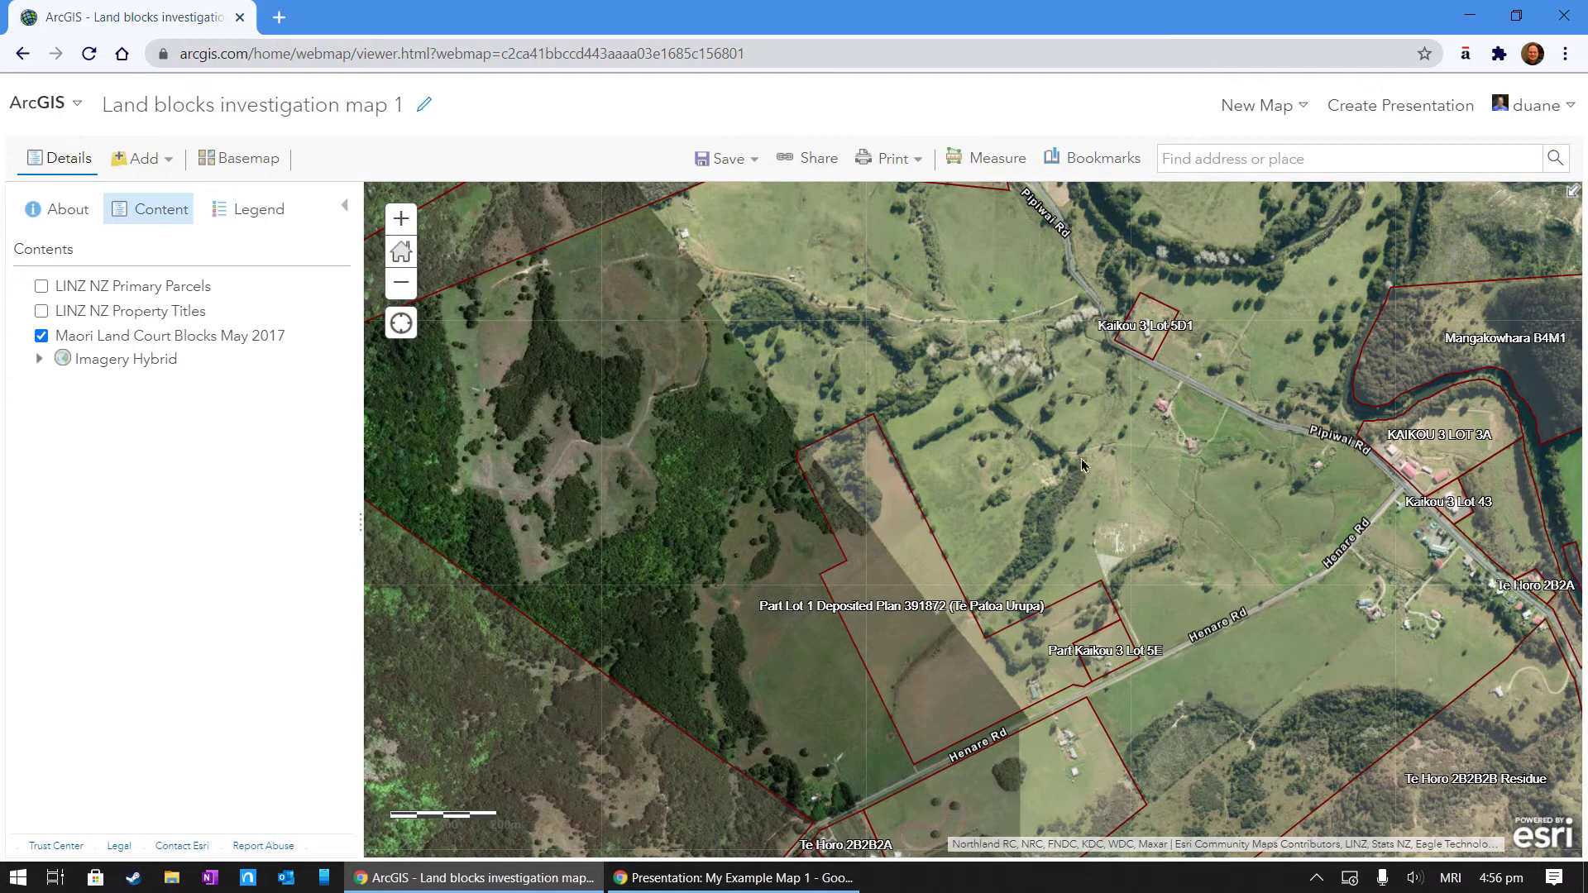
left_click(42, 312)
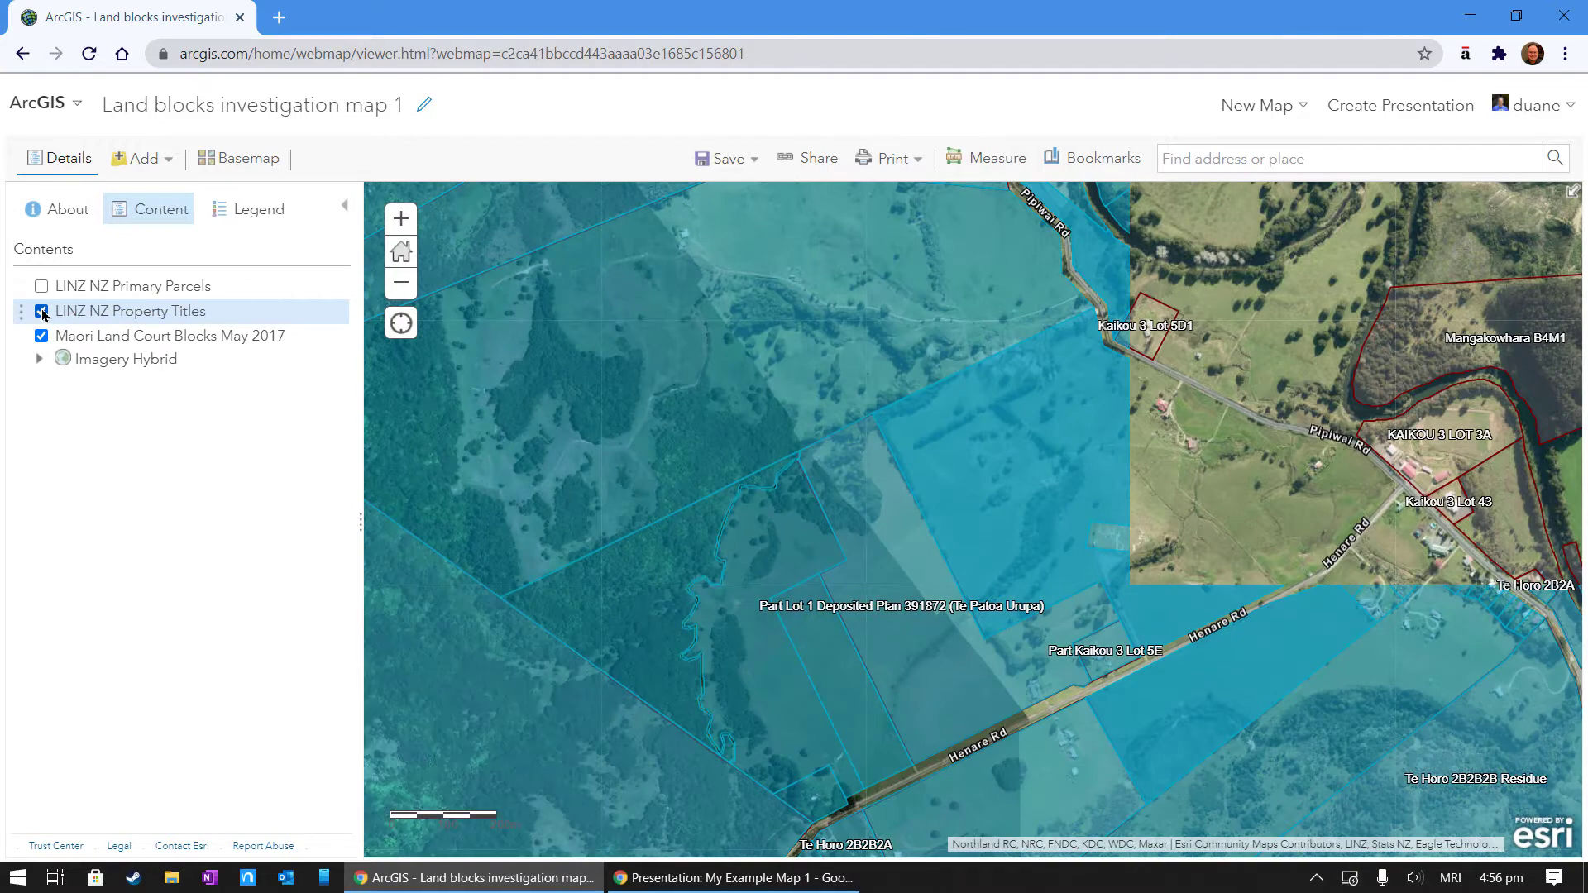
left_click(41, 312)
left_click(41, 312)
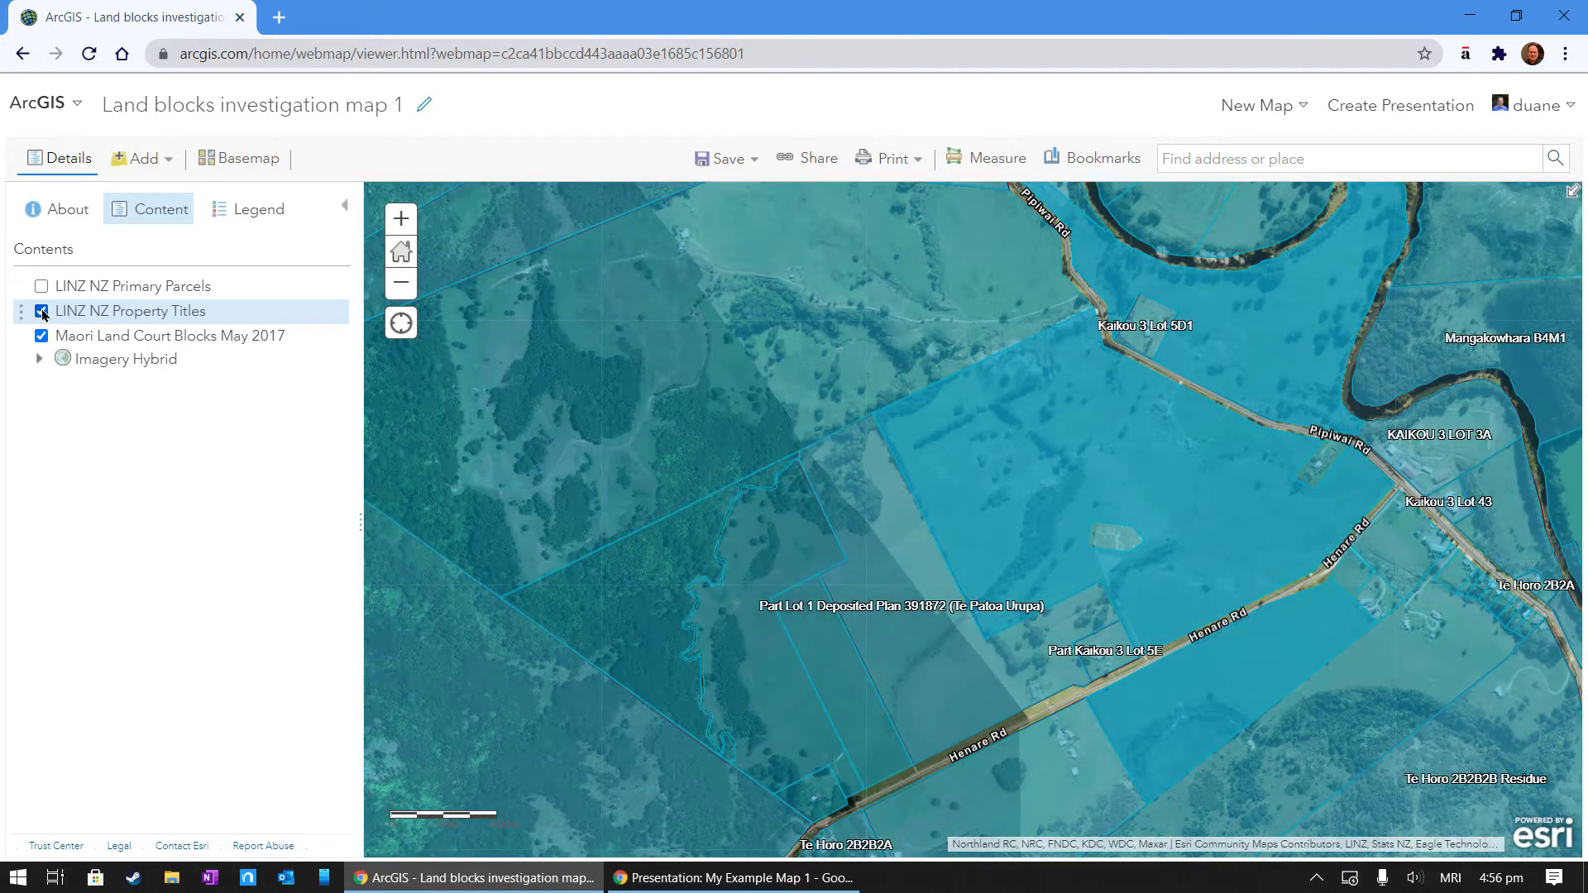
Open the property title covering Lot 3-4 Deposited Plan 391872 near Henare Rd, copy its title_no 368622 and close the details.
left_click(42, 311)
left_click_drag(743, 593, 984, 459)
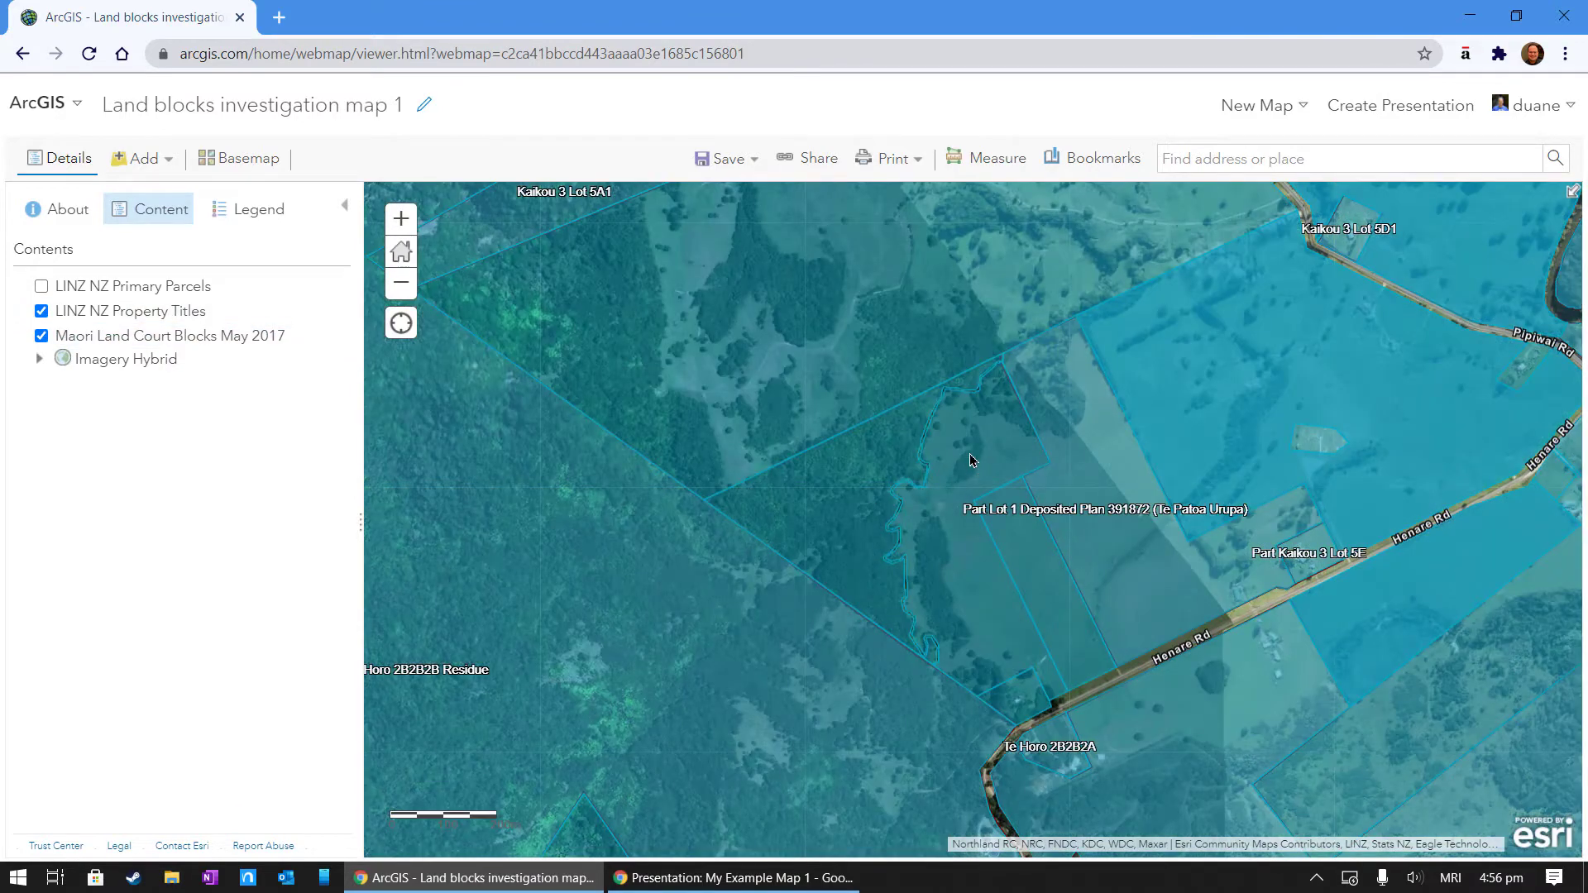
left_click(972, 461)
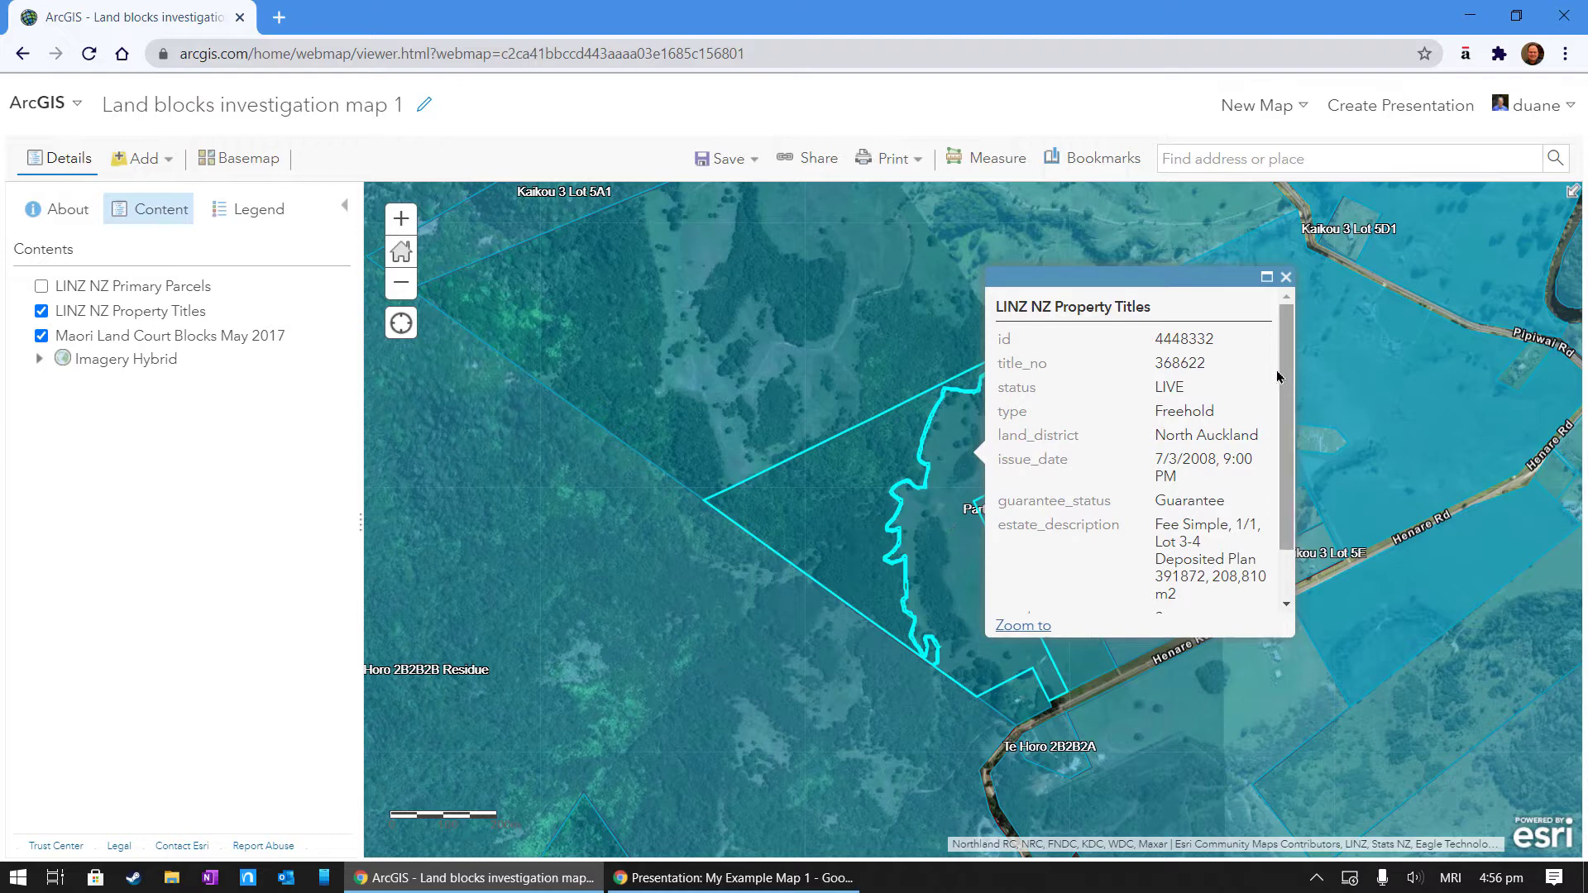
double_click(1177, 361)
key("ctrl+c")
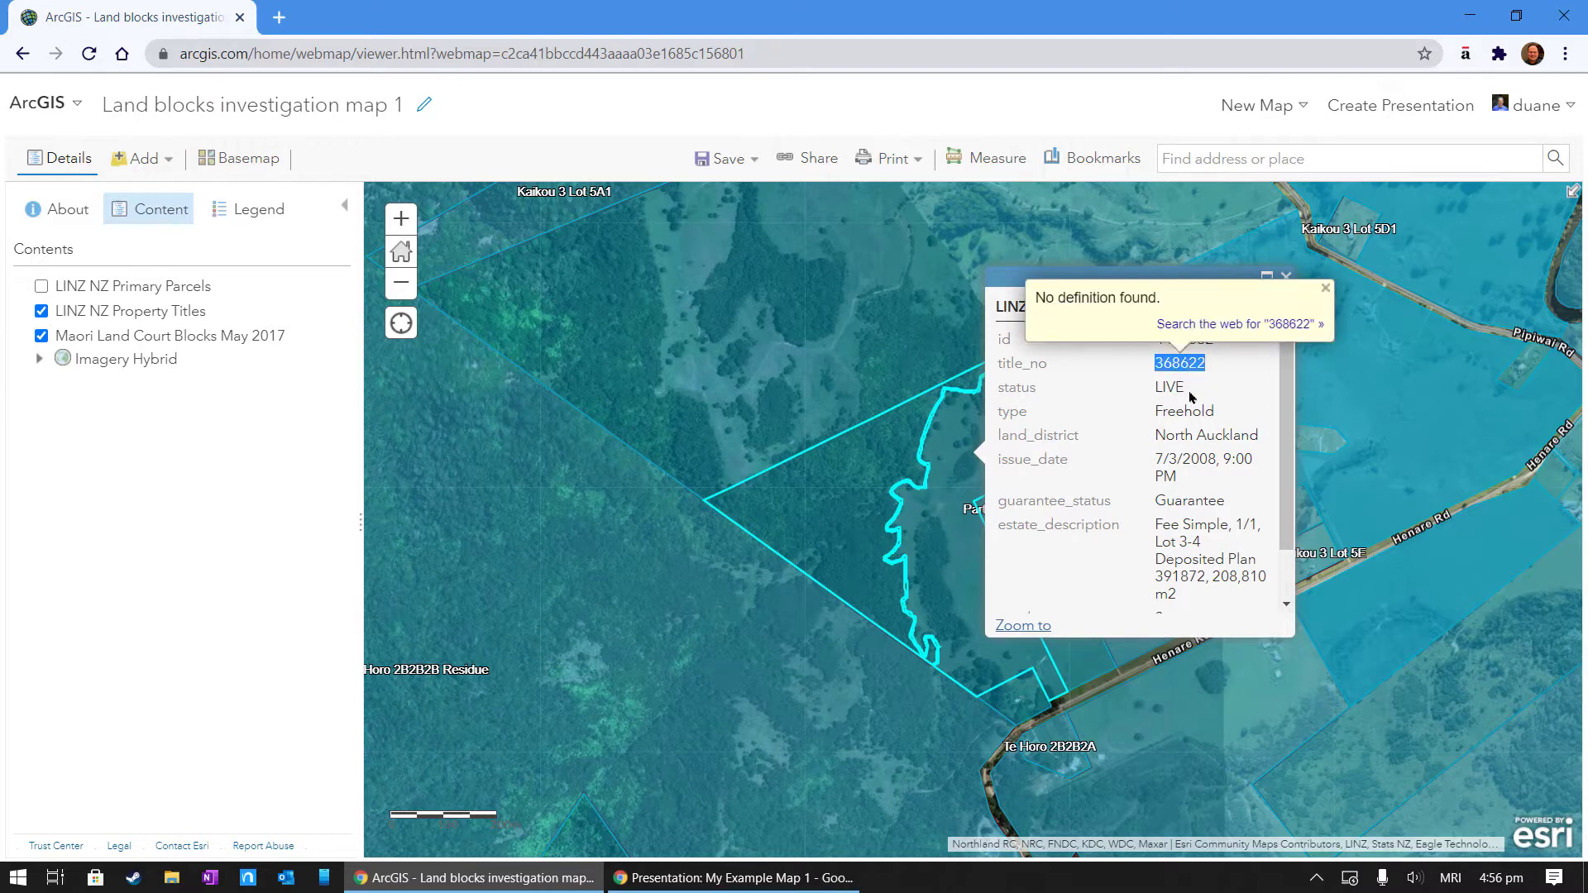
left_click(1325, 287)
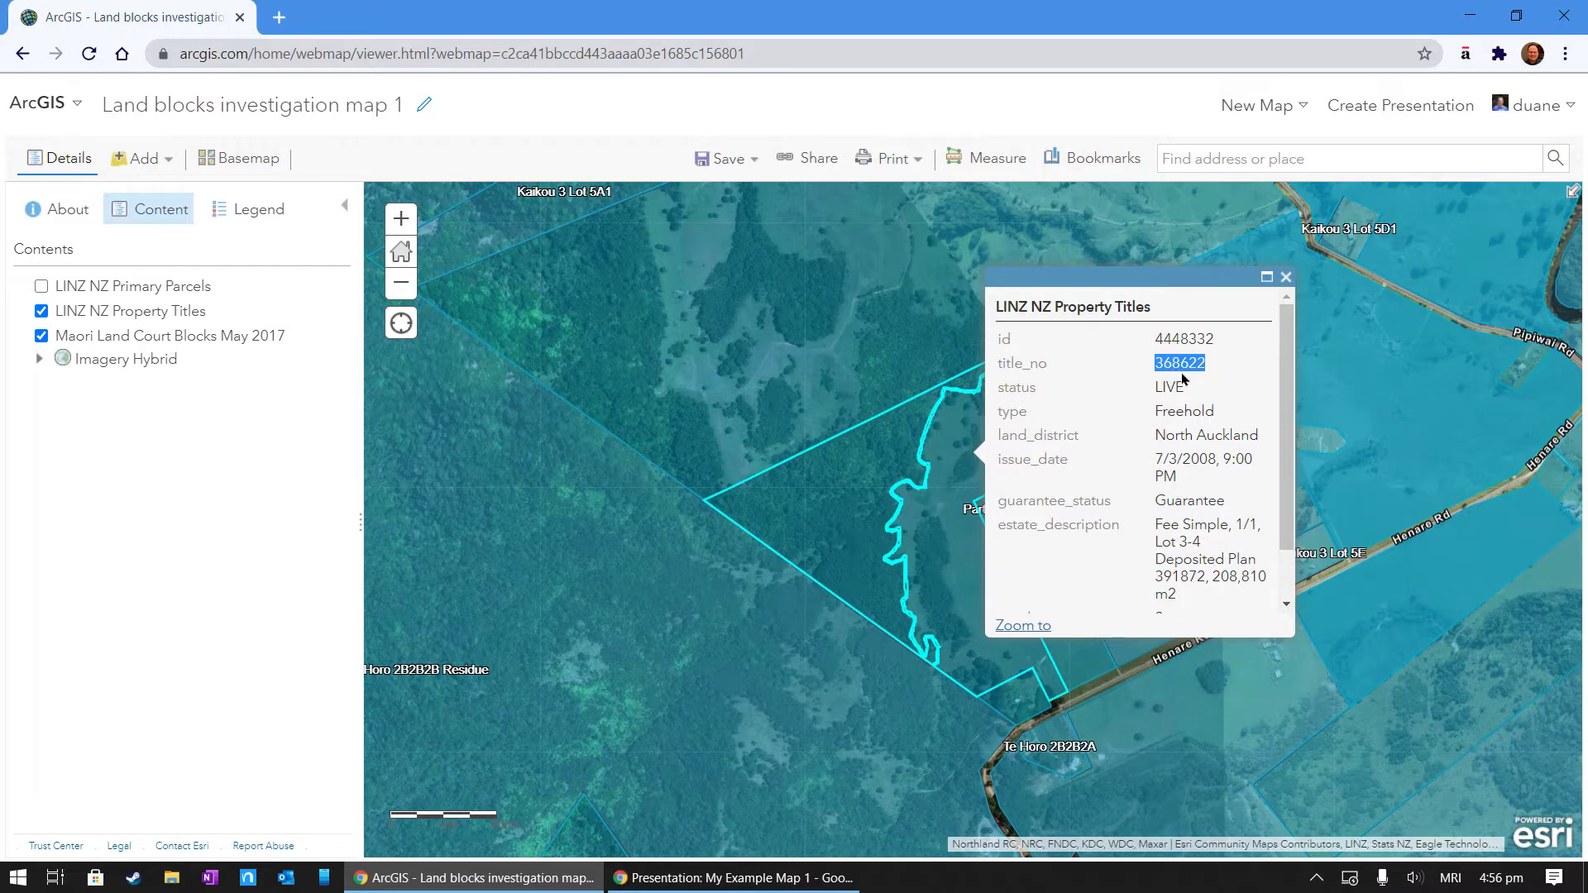
left_click(1284, 279)
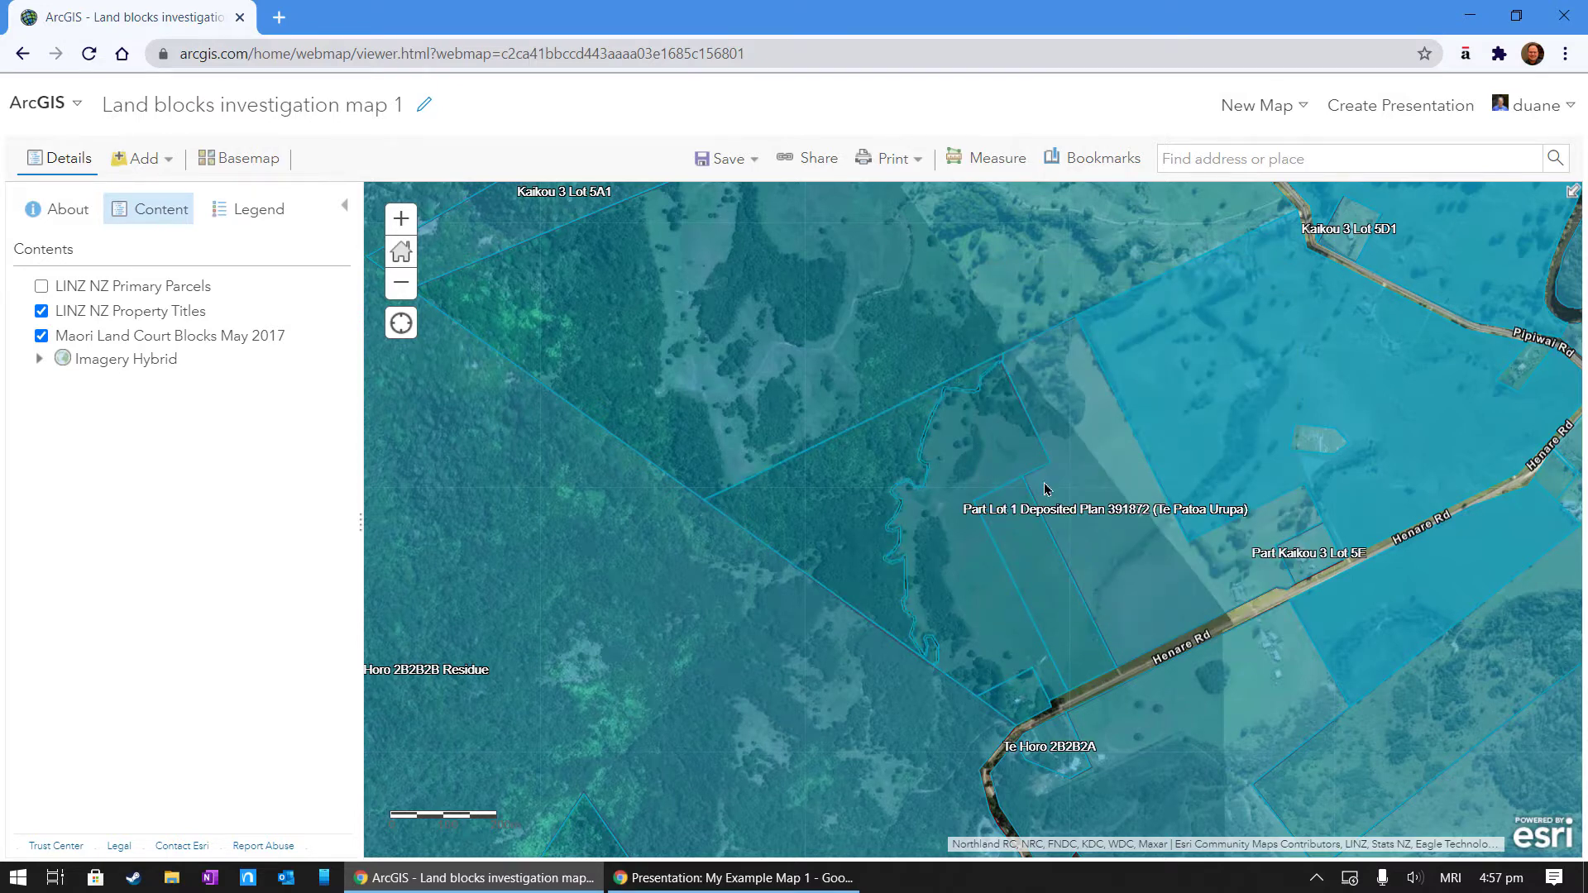
Hide the LINZ NZ Property Titles layer and make a copy of it in the map contents.
left_click(944, 523)
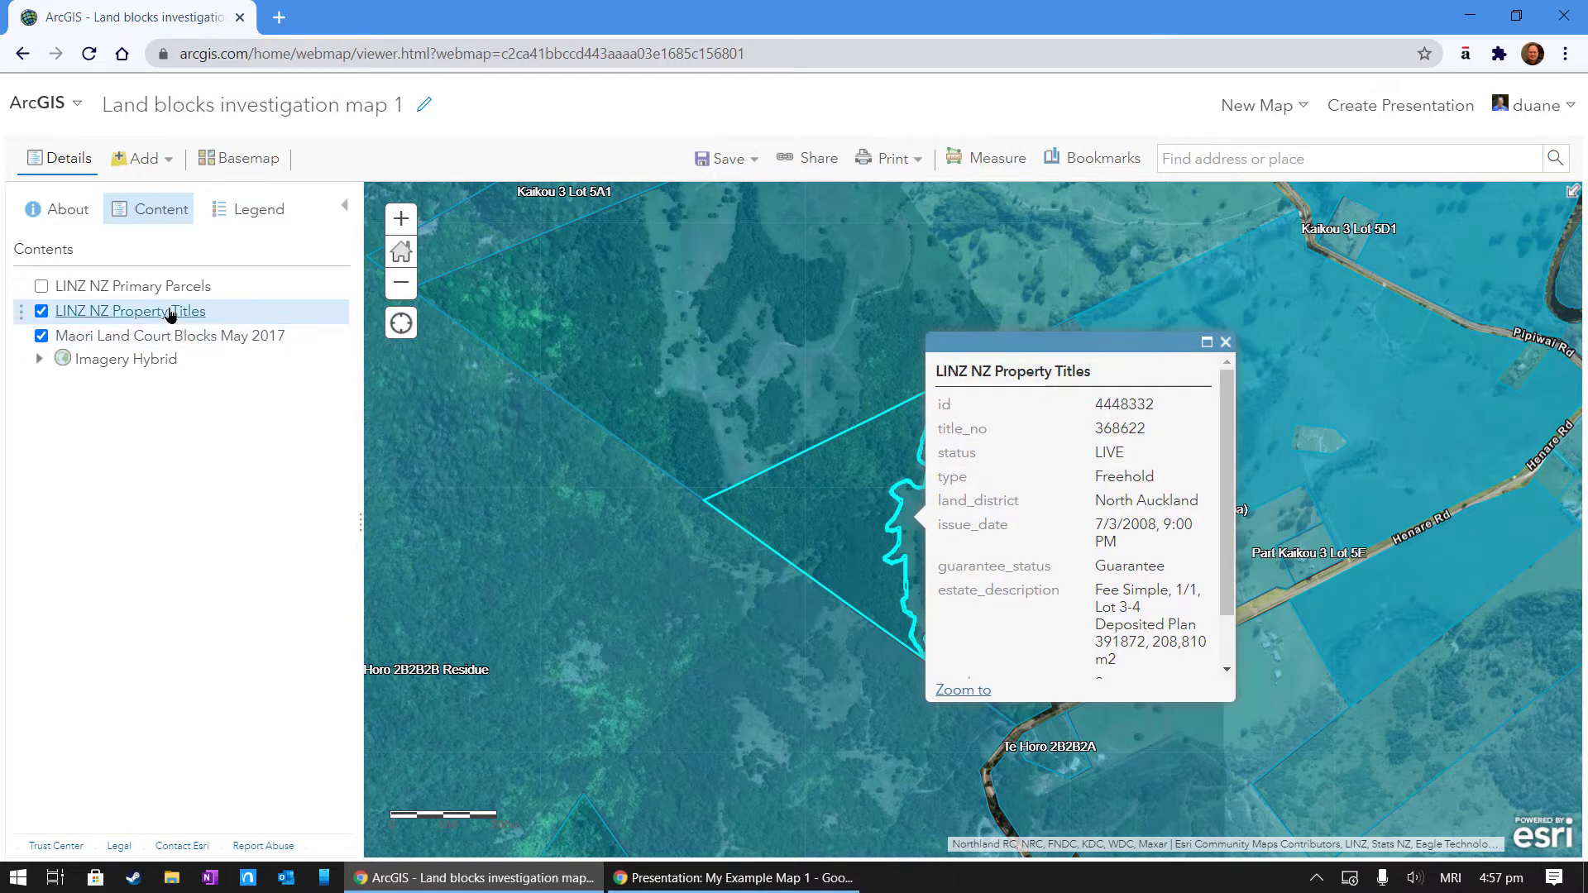
mouse_move(169, 314)
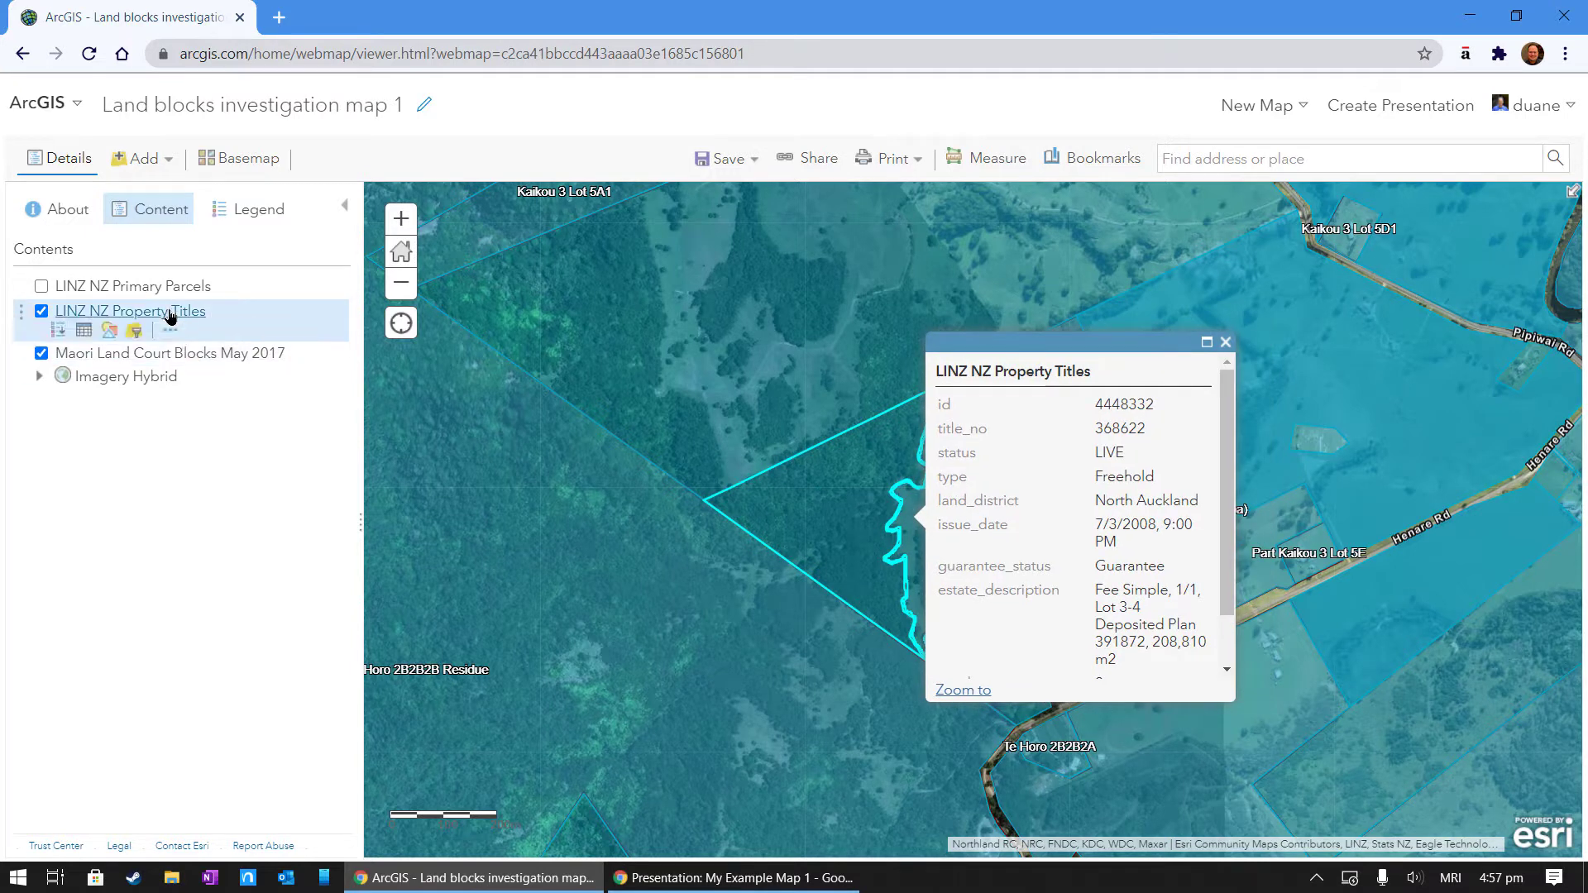
left_click(41, 312)
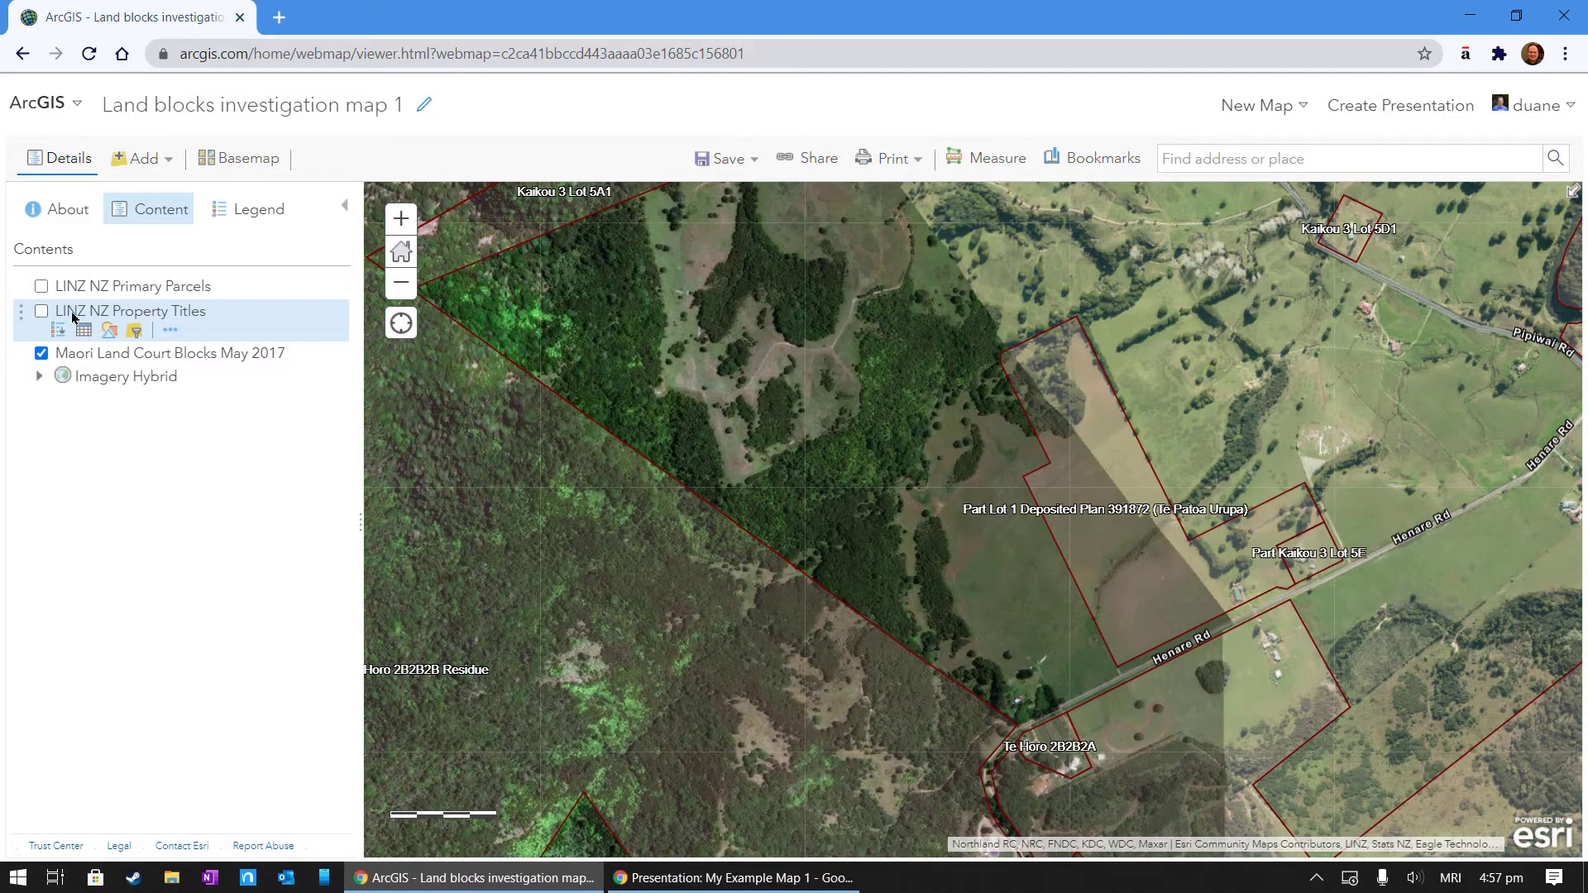
left_click(170, 330)
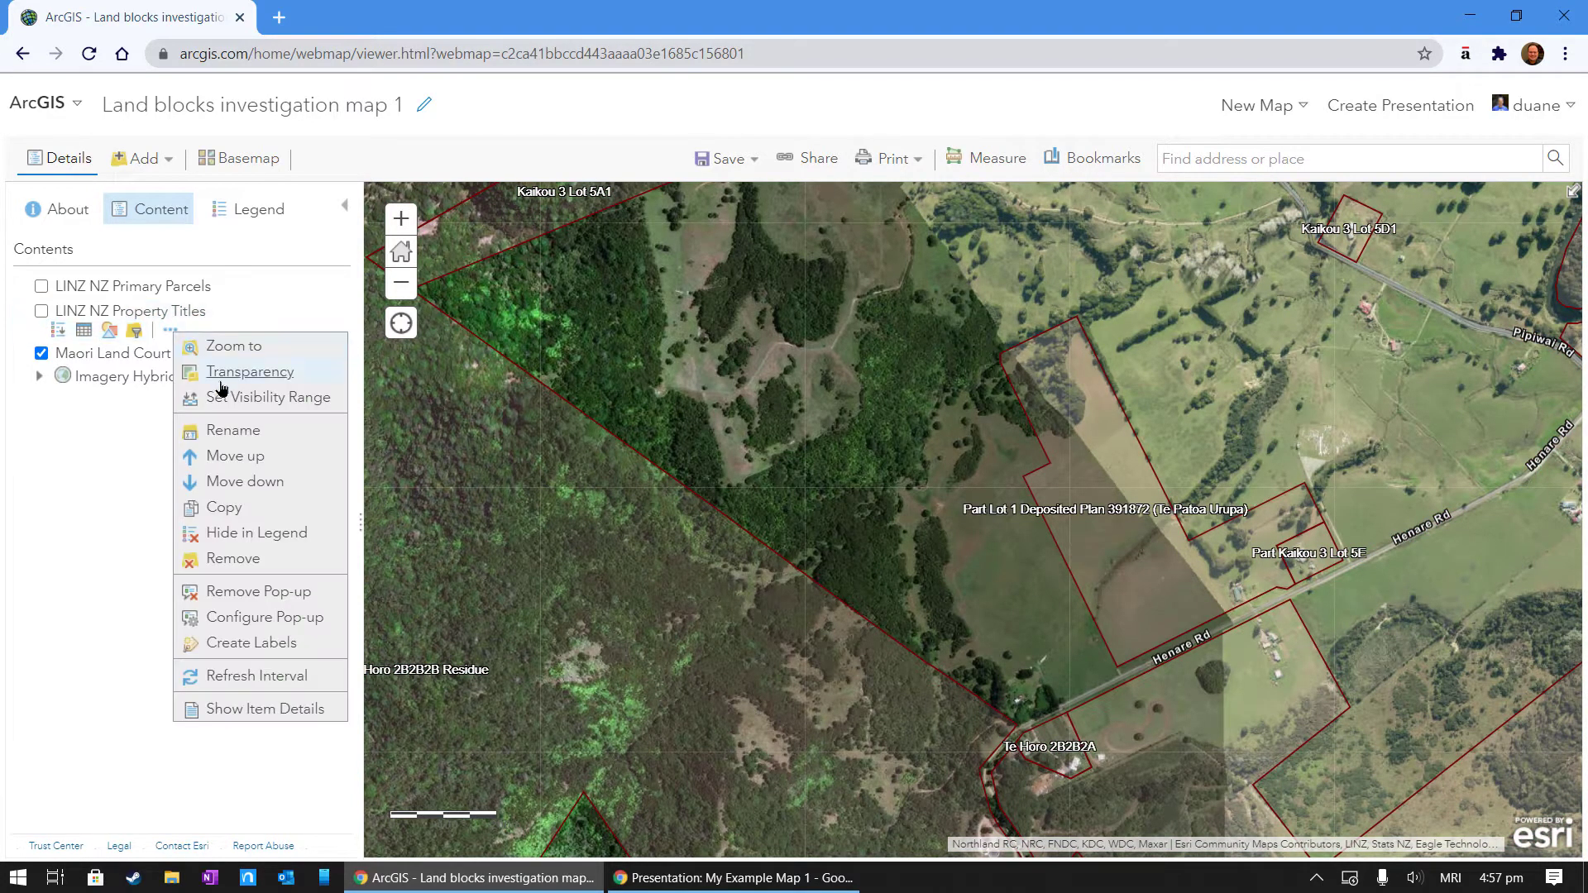
left_click(233, 508)
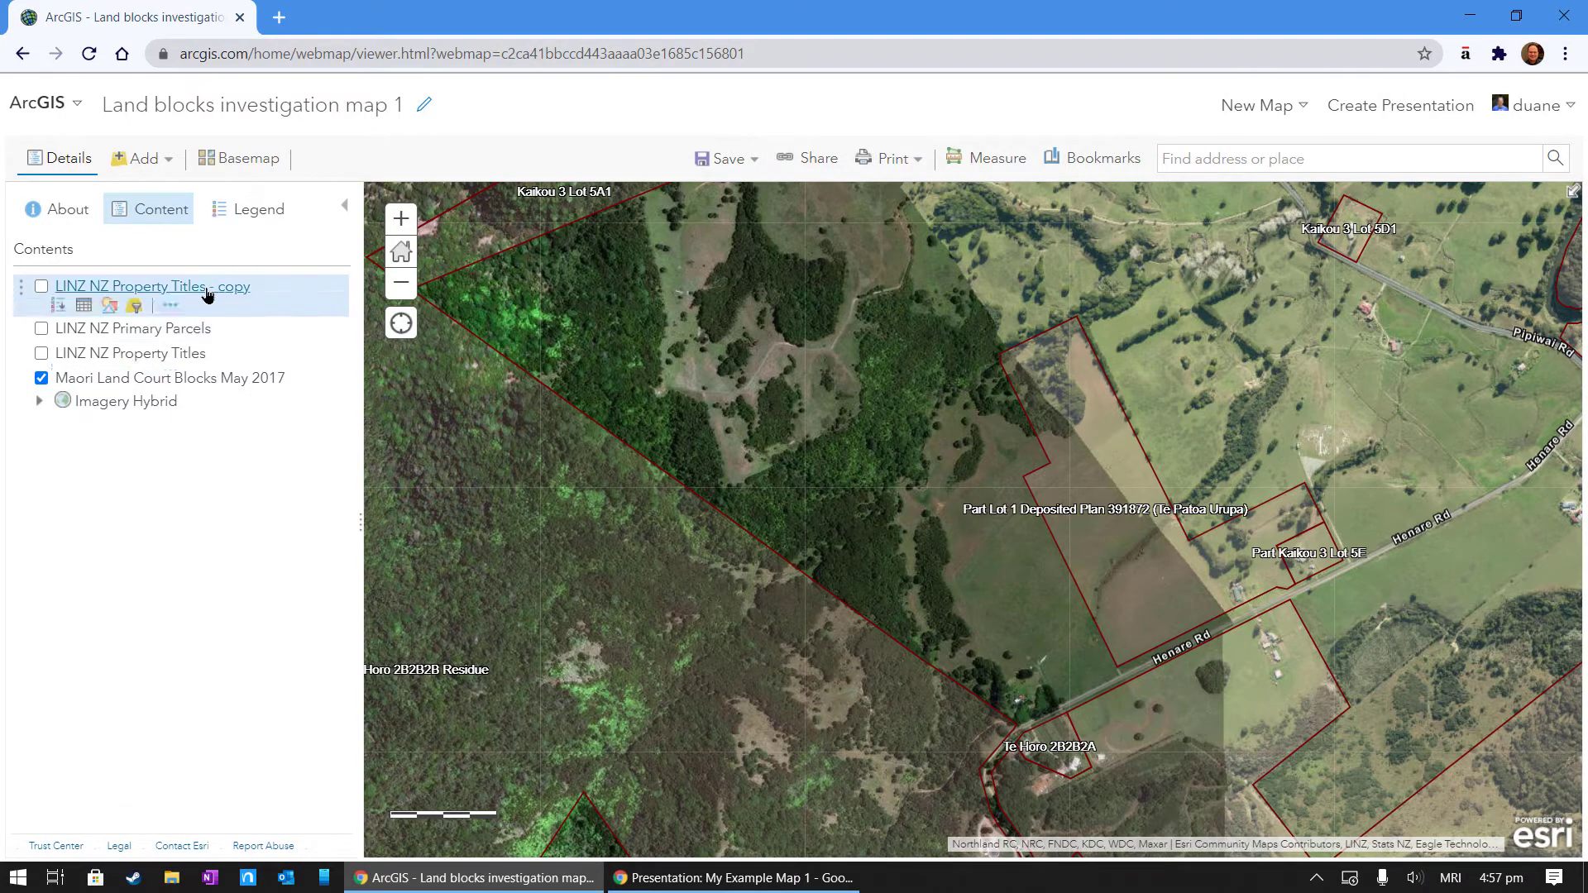
Filter the LINZ NZ Property Titles - copy layer to features whose title_no is 368622.
left_click(136, 307)
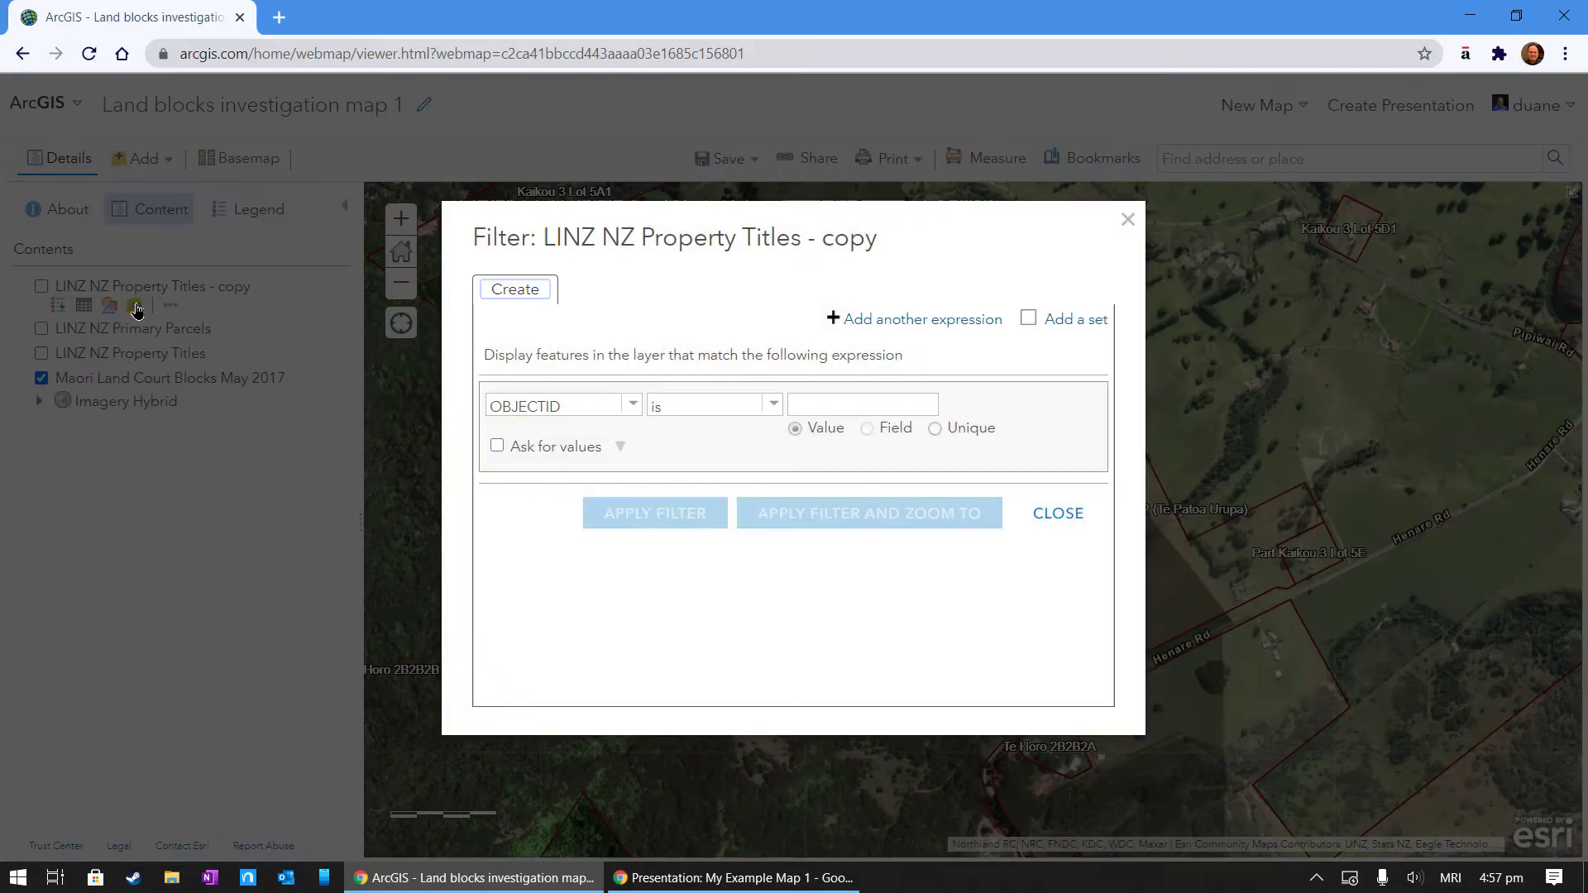
left_click(634, 405)
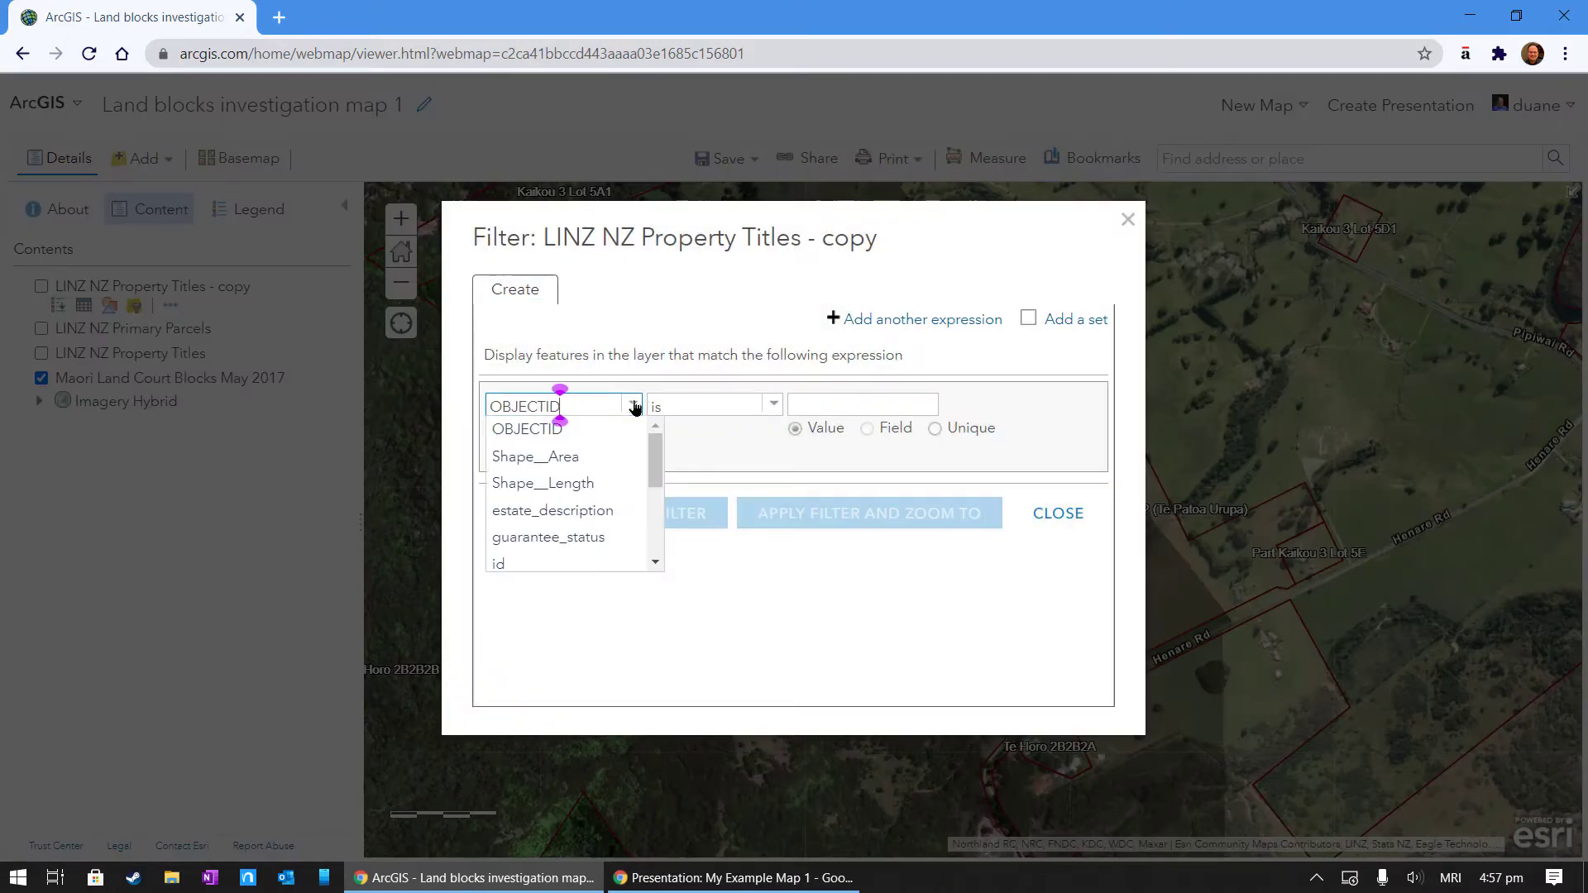
left_click_drag(655, 460, 657, 533)
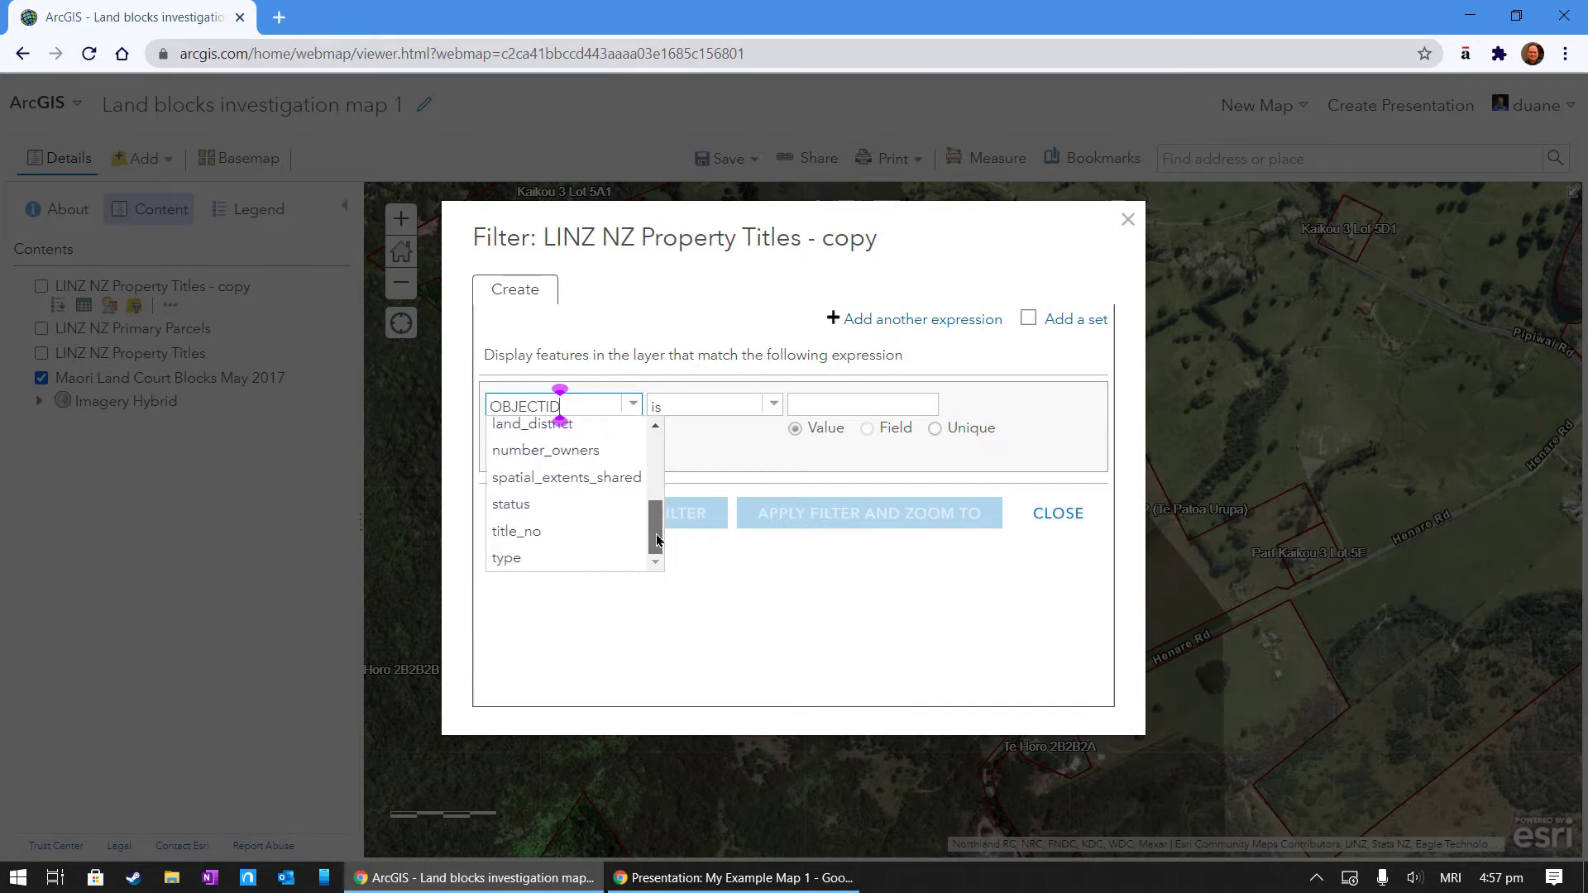
left_click(567, 533)
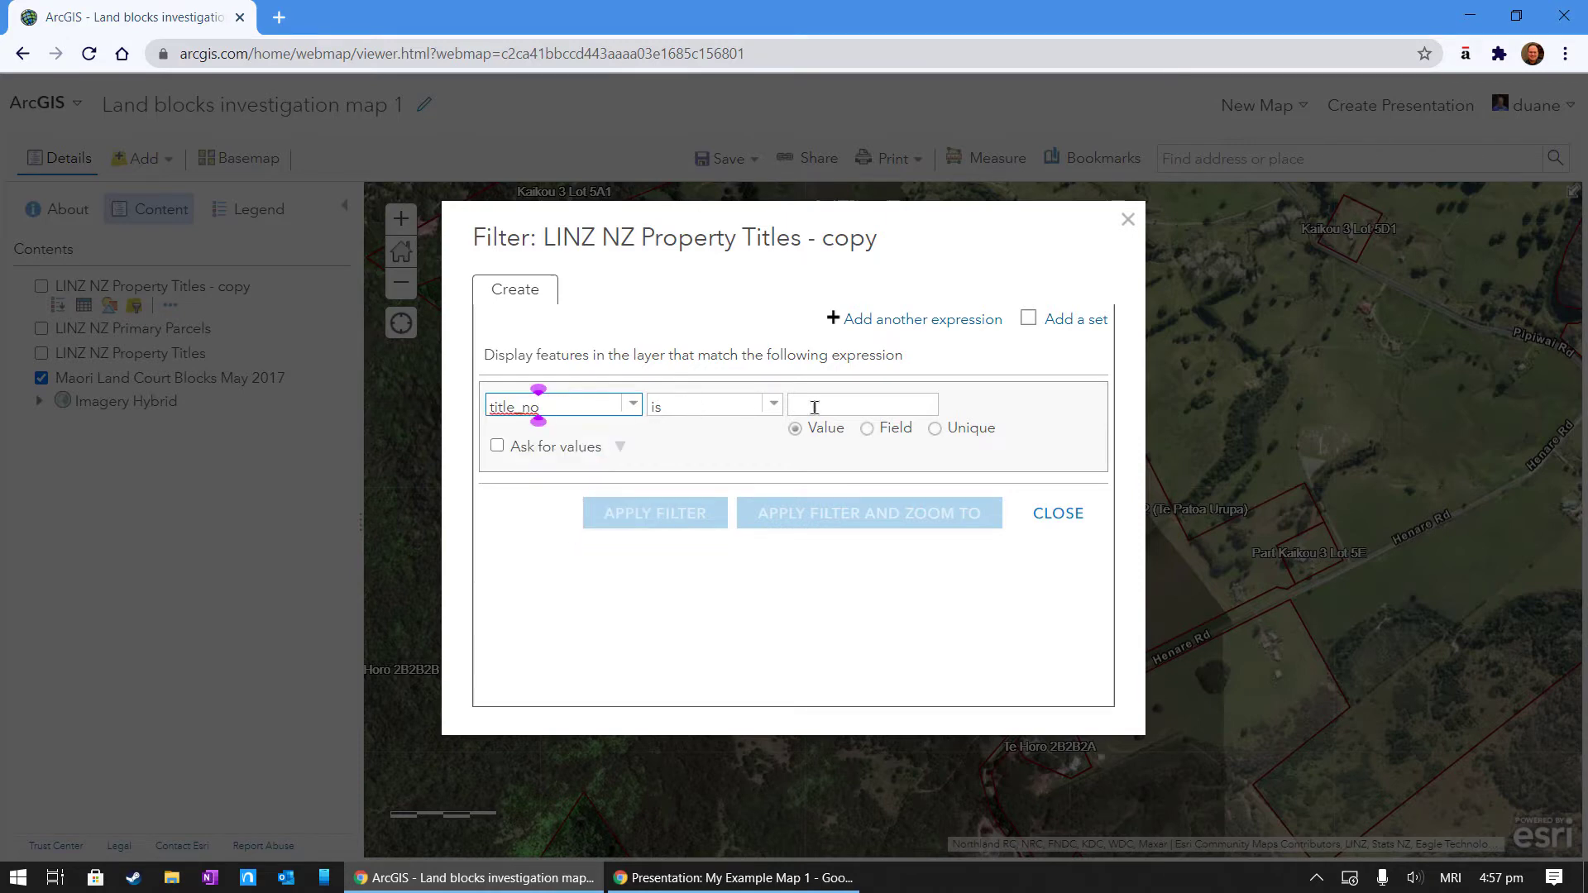
left_click(843, 401)
key("ctrl+v")
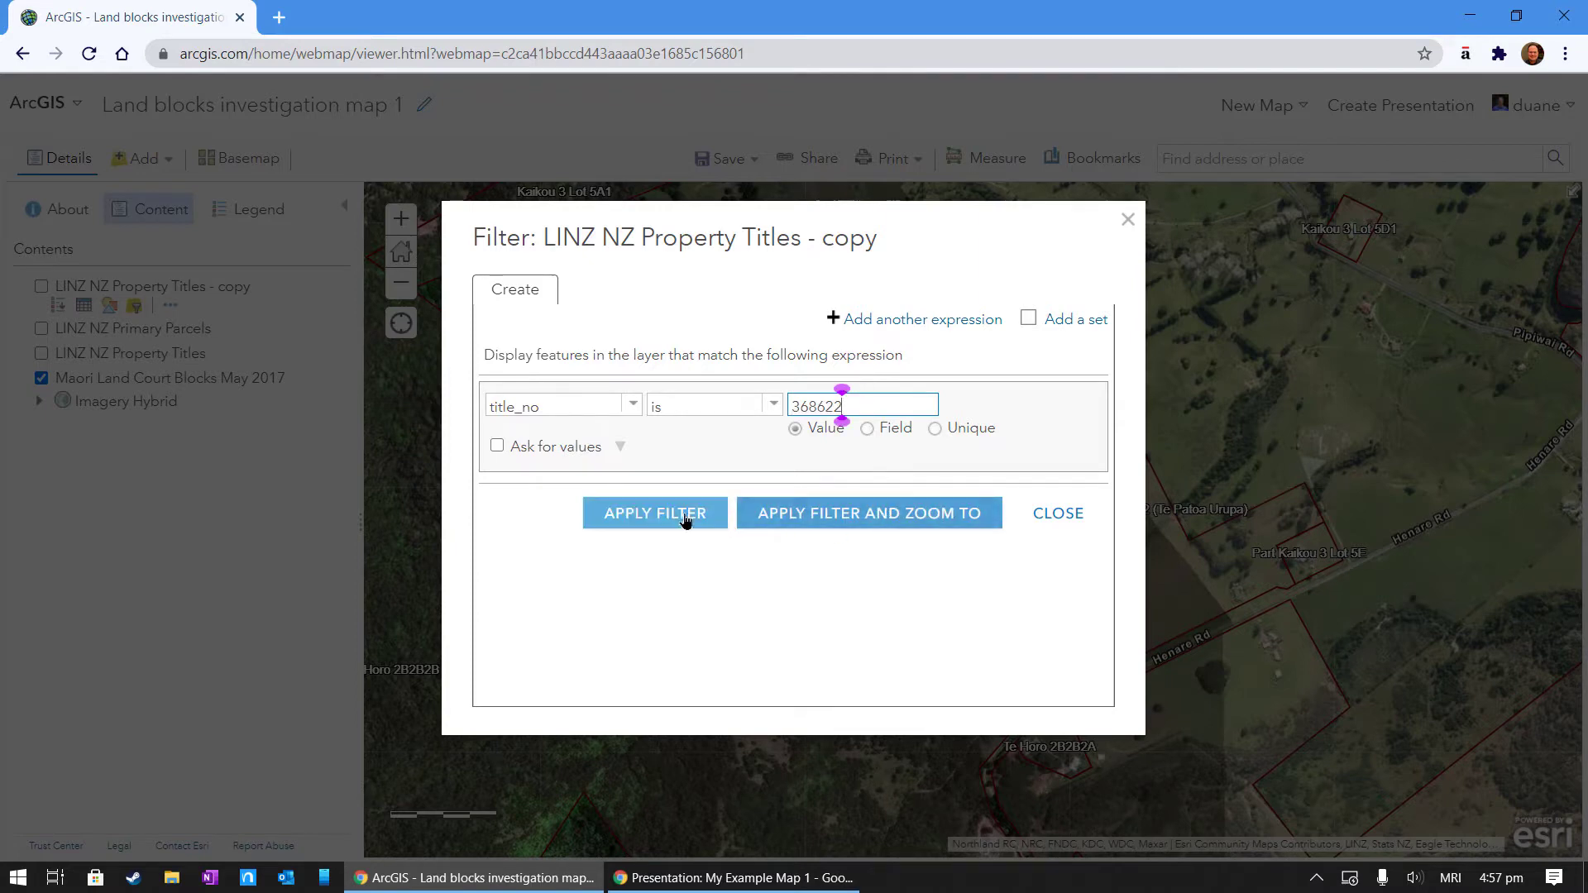
left_click(632, 514)
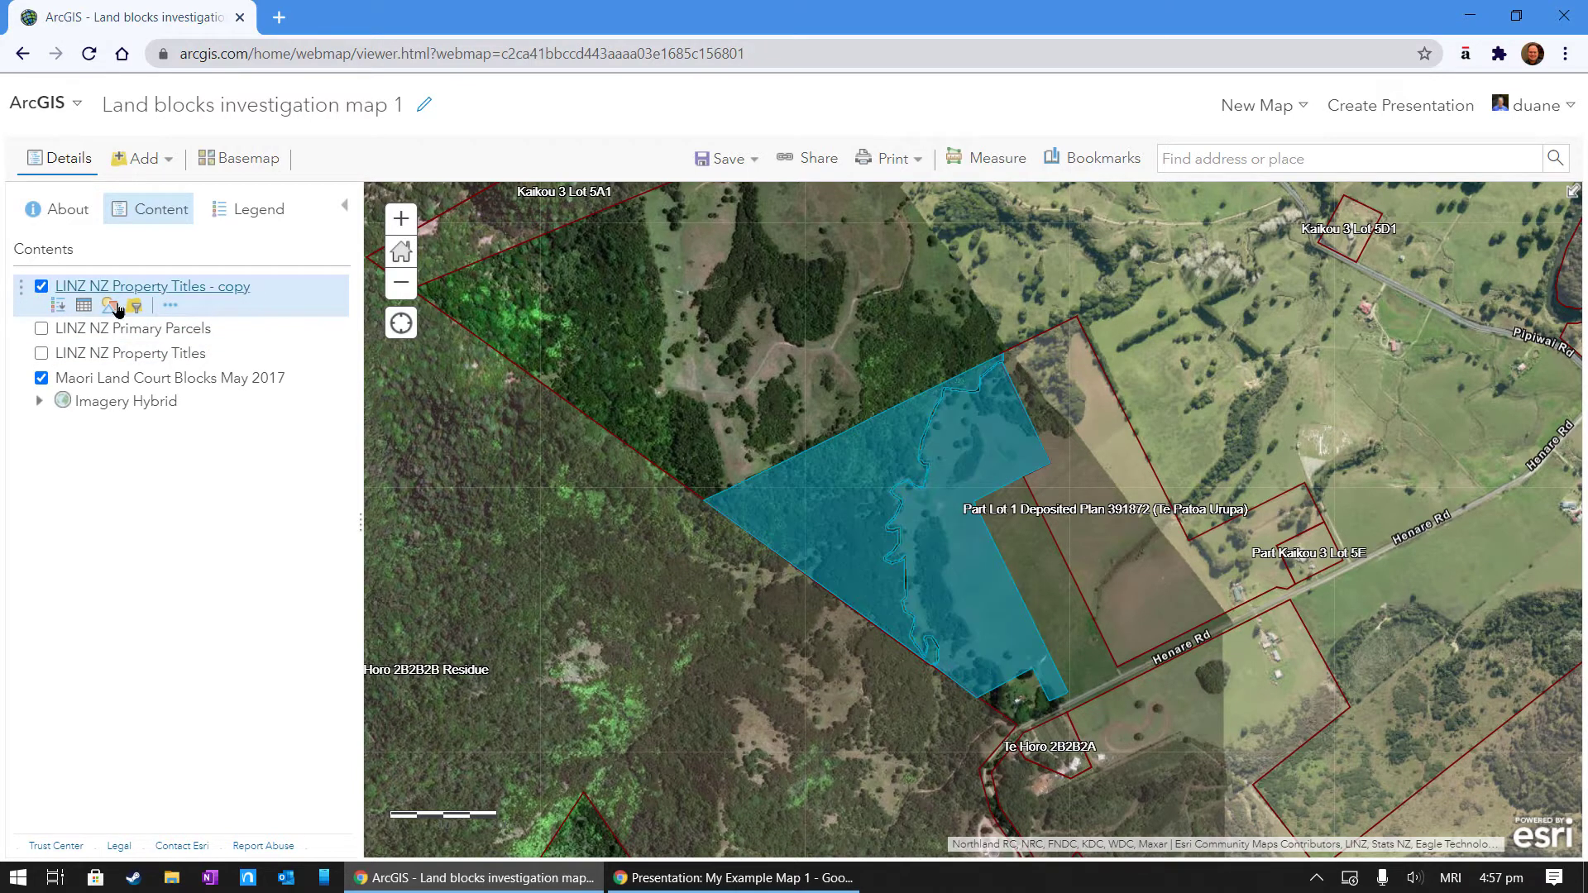
Hide the Maori Land Court Blocks May 2017 layer and inspect the filtered title against the imagery.
scroll(1002, 507, "down", 3)
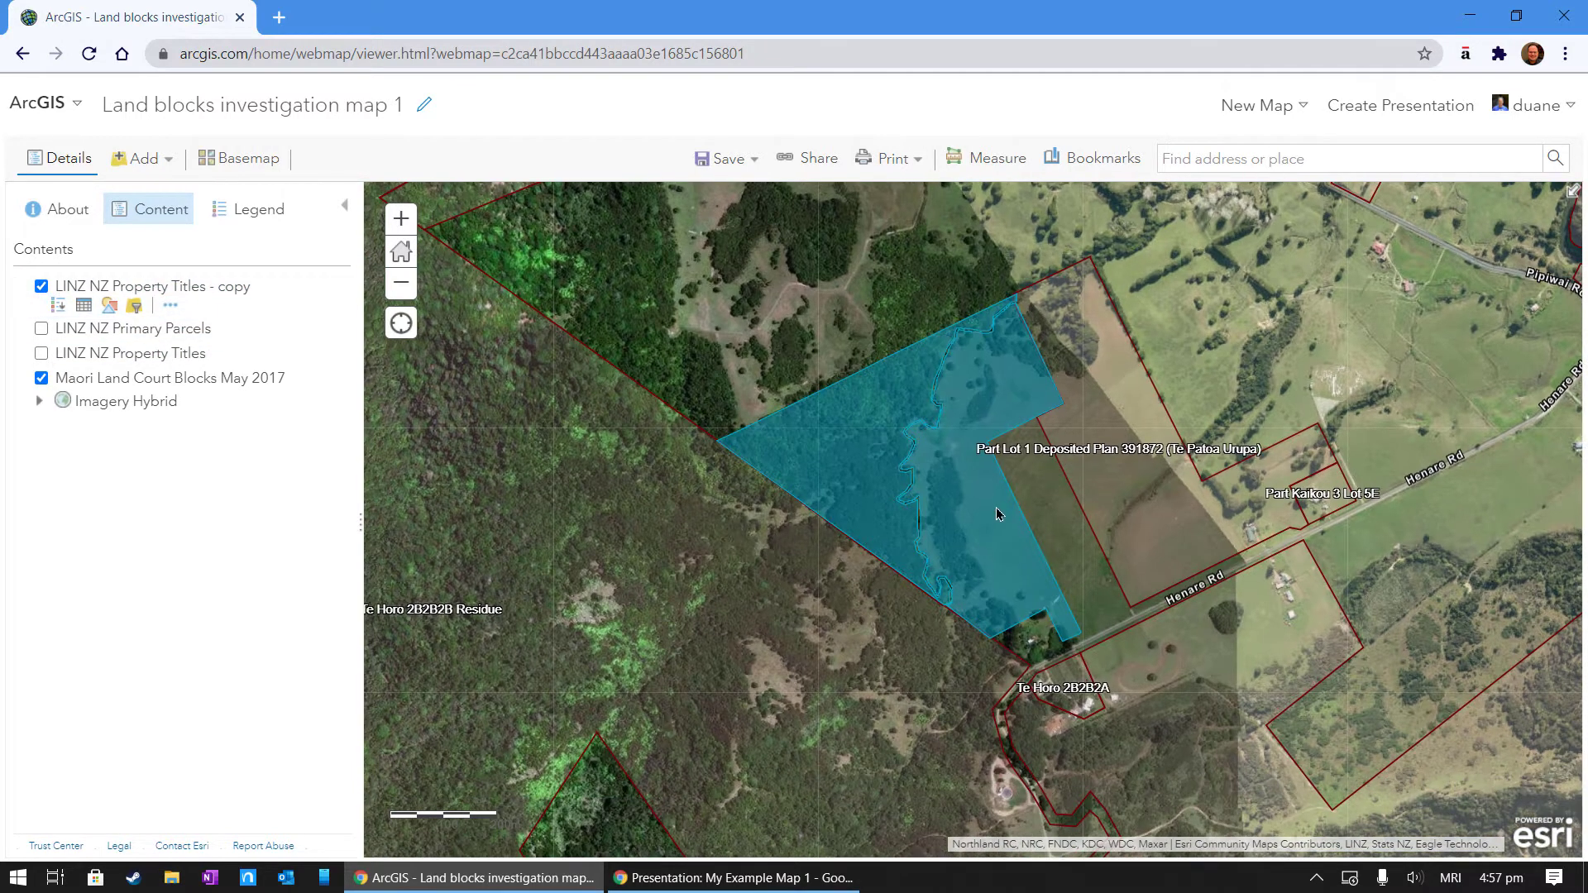
scroll(1001, 507, "down", 2)
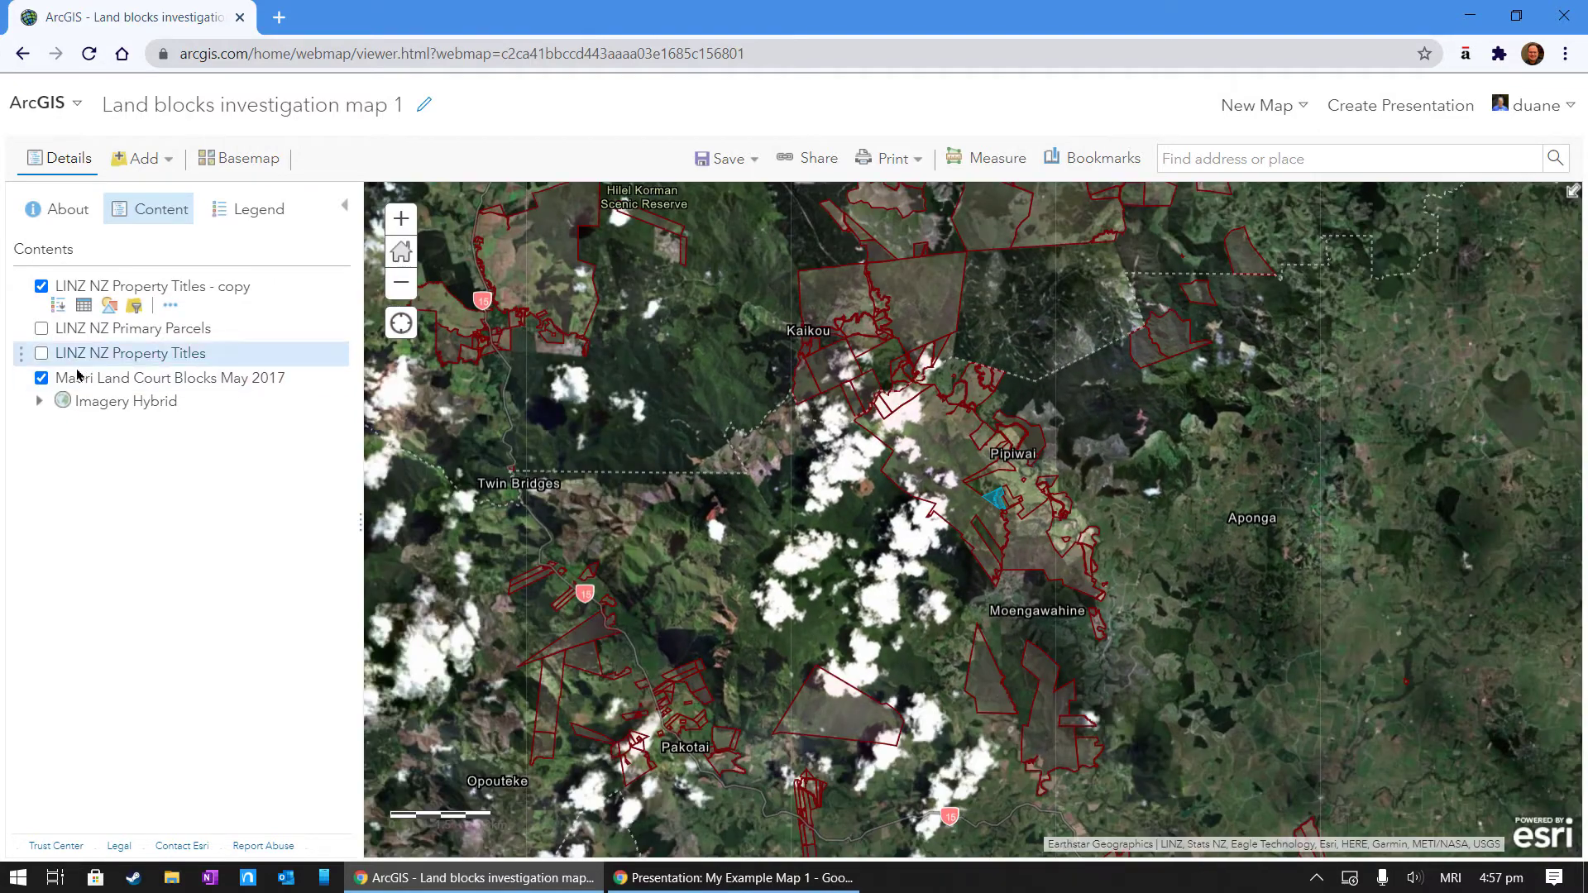
left_click(43, 379)
scroll(982, 536, "up", 3)
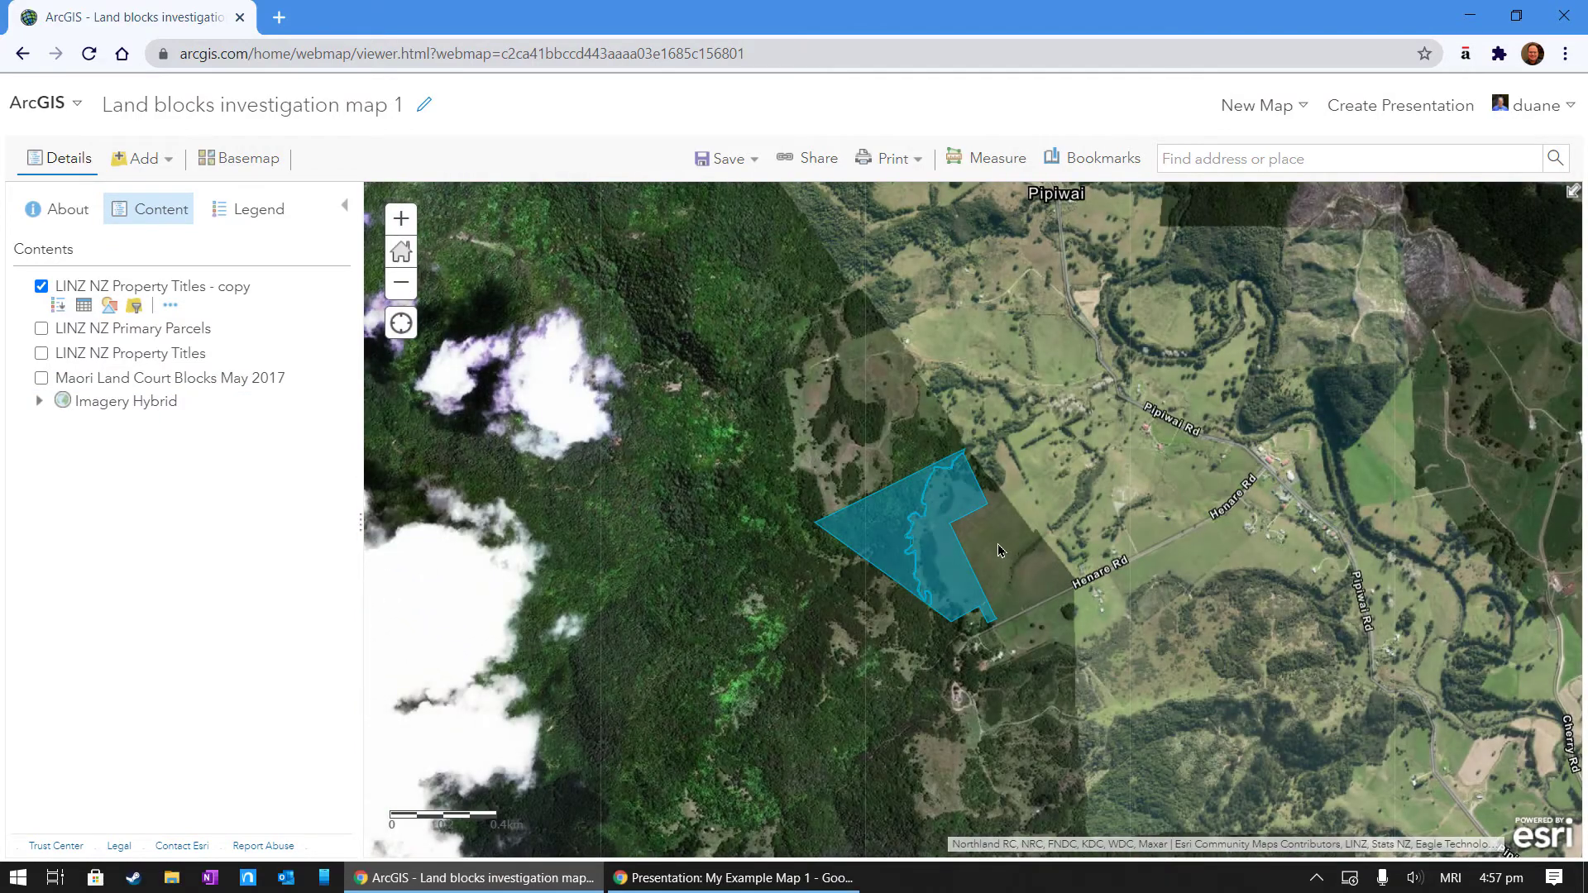
scroll(997, 546, "up", 1)
scroll(969, 558, "up", 1)
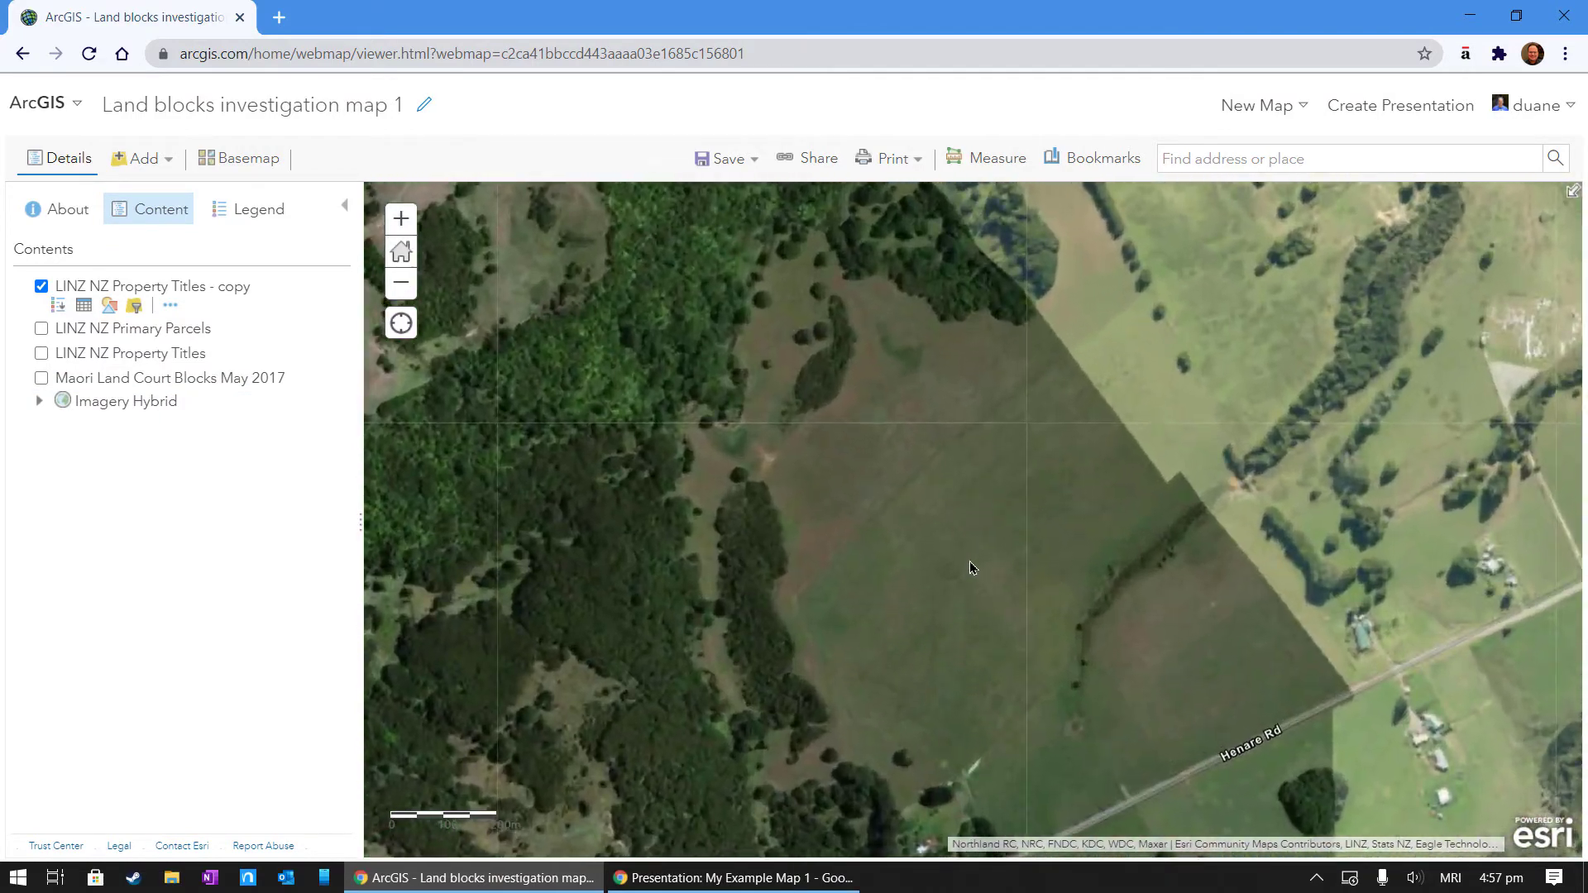
scroll(971, 554, "down", 1)
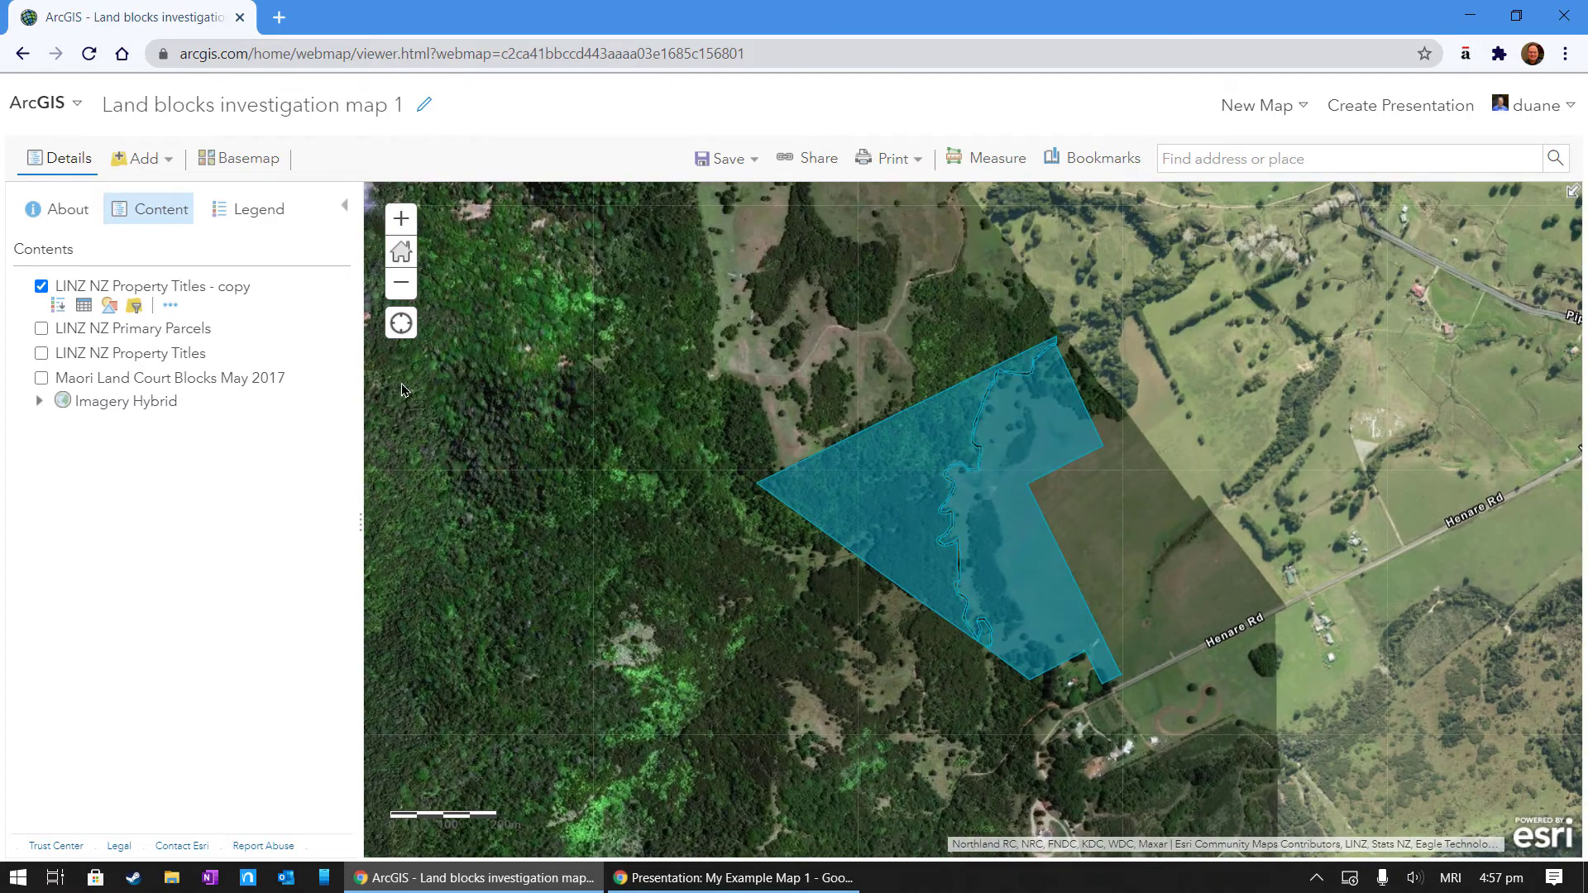
Style the LINZ NZ Property Titles - copy layer with no fill and a magenta #E600A9 outline.
left_click(108, 306)
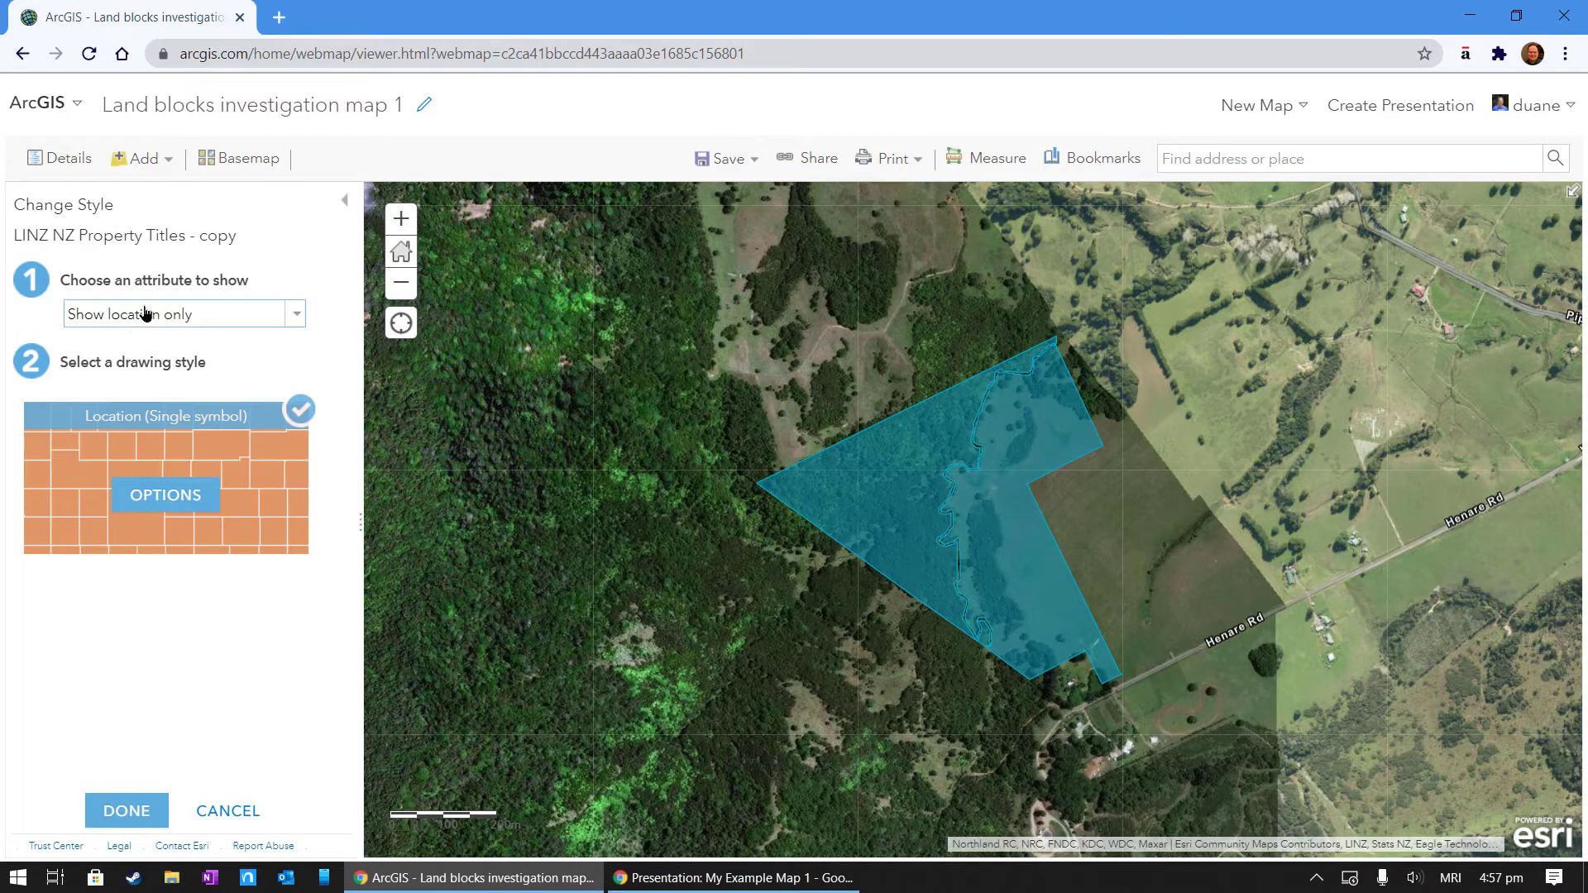
left_click(158, 494)
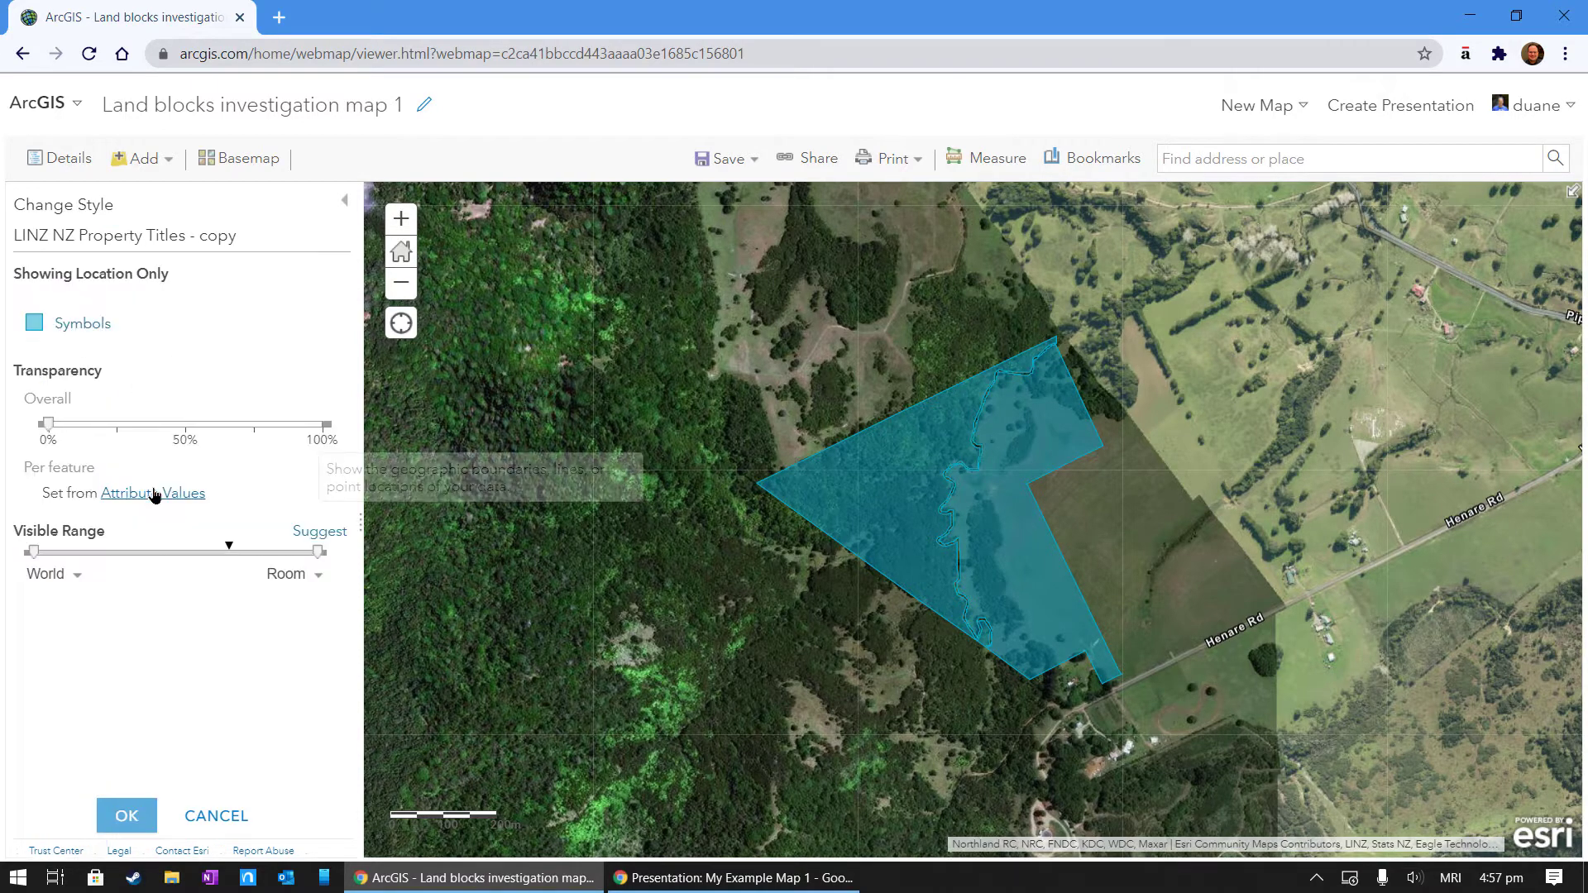
left_click(83, 325)
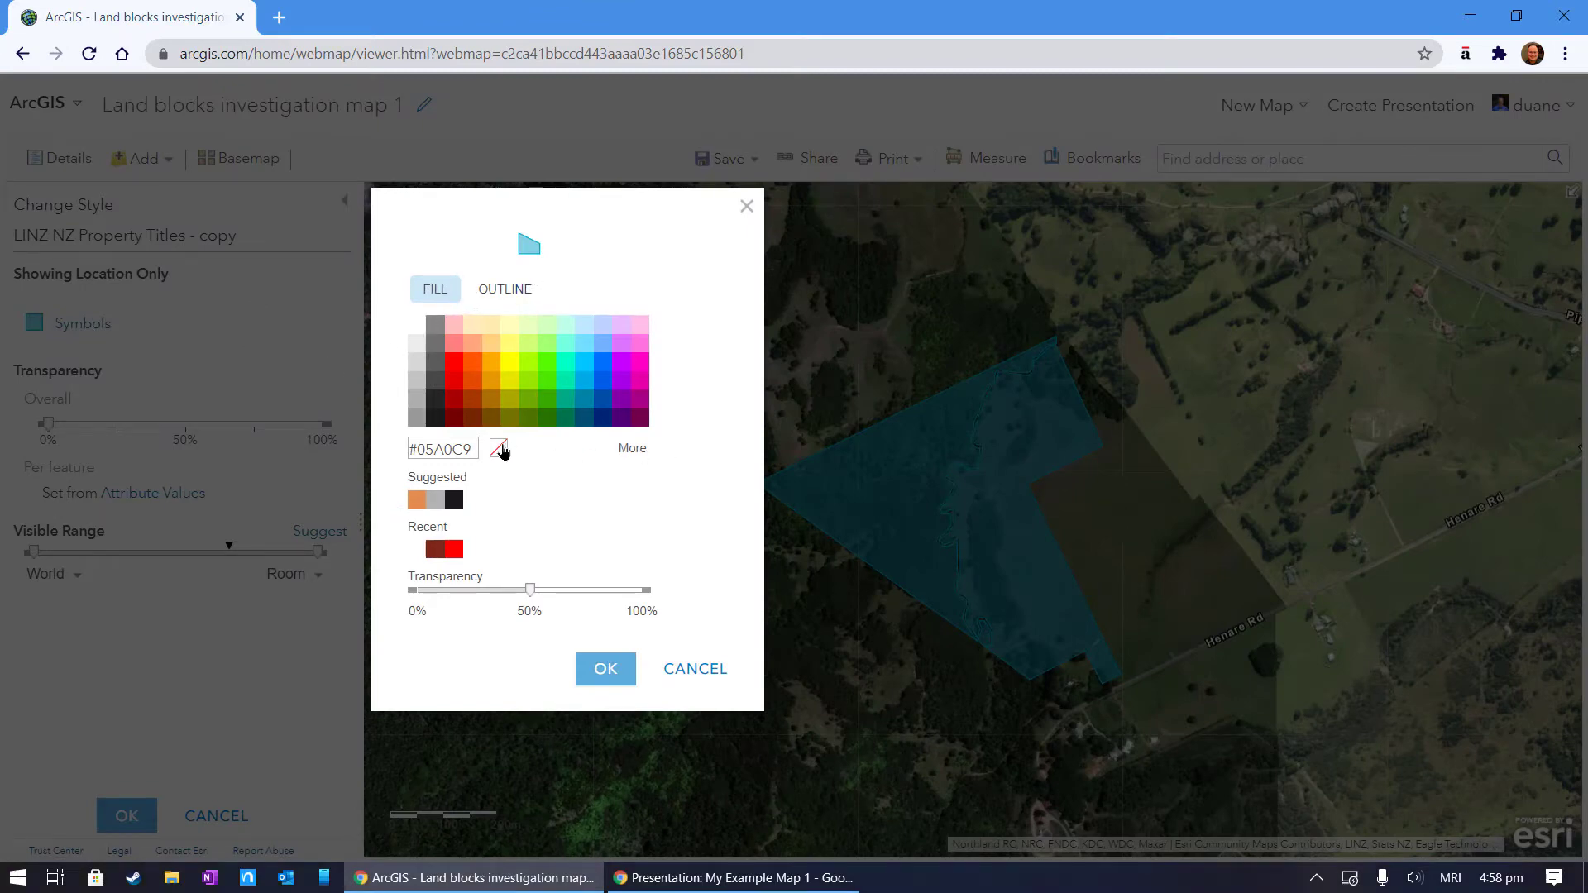
left_click(507, 288)
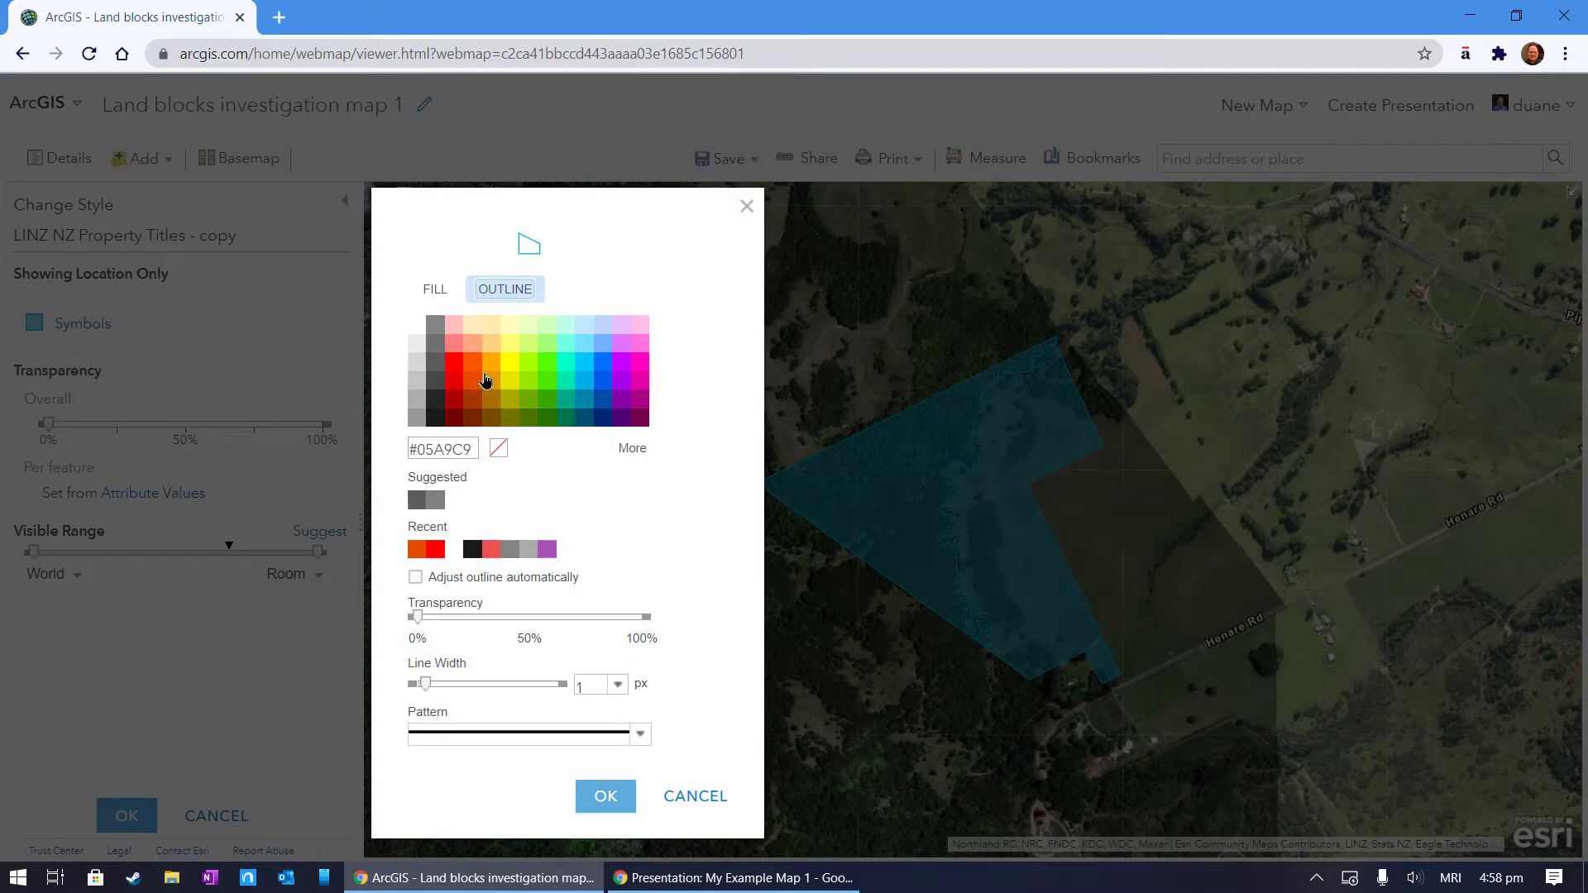
left_click(633, 385)
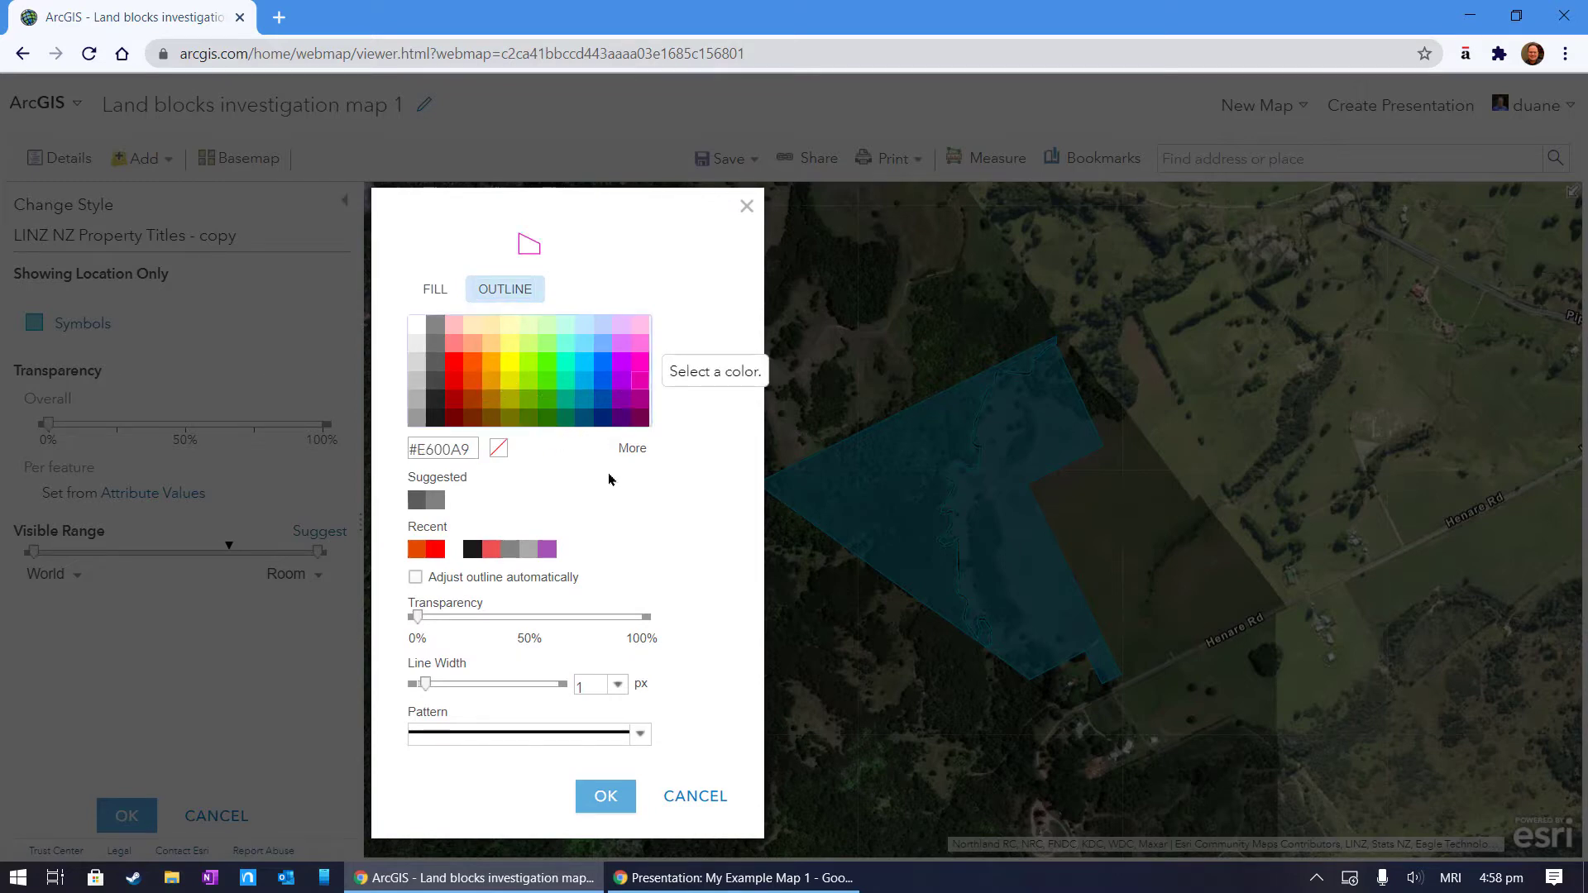
left_click(604, 795)
left_click_drag(811, 620, 719, 591)
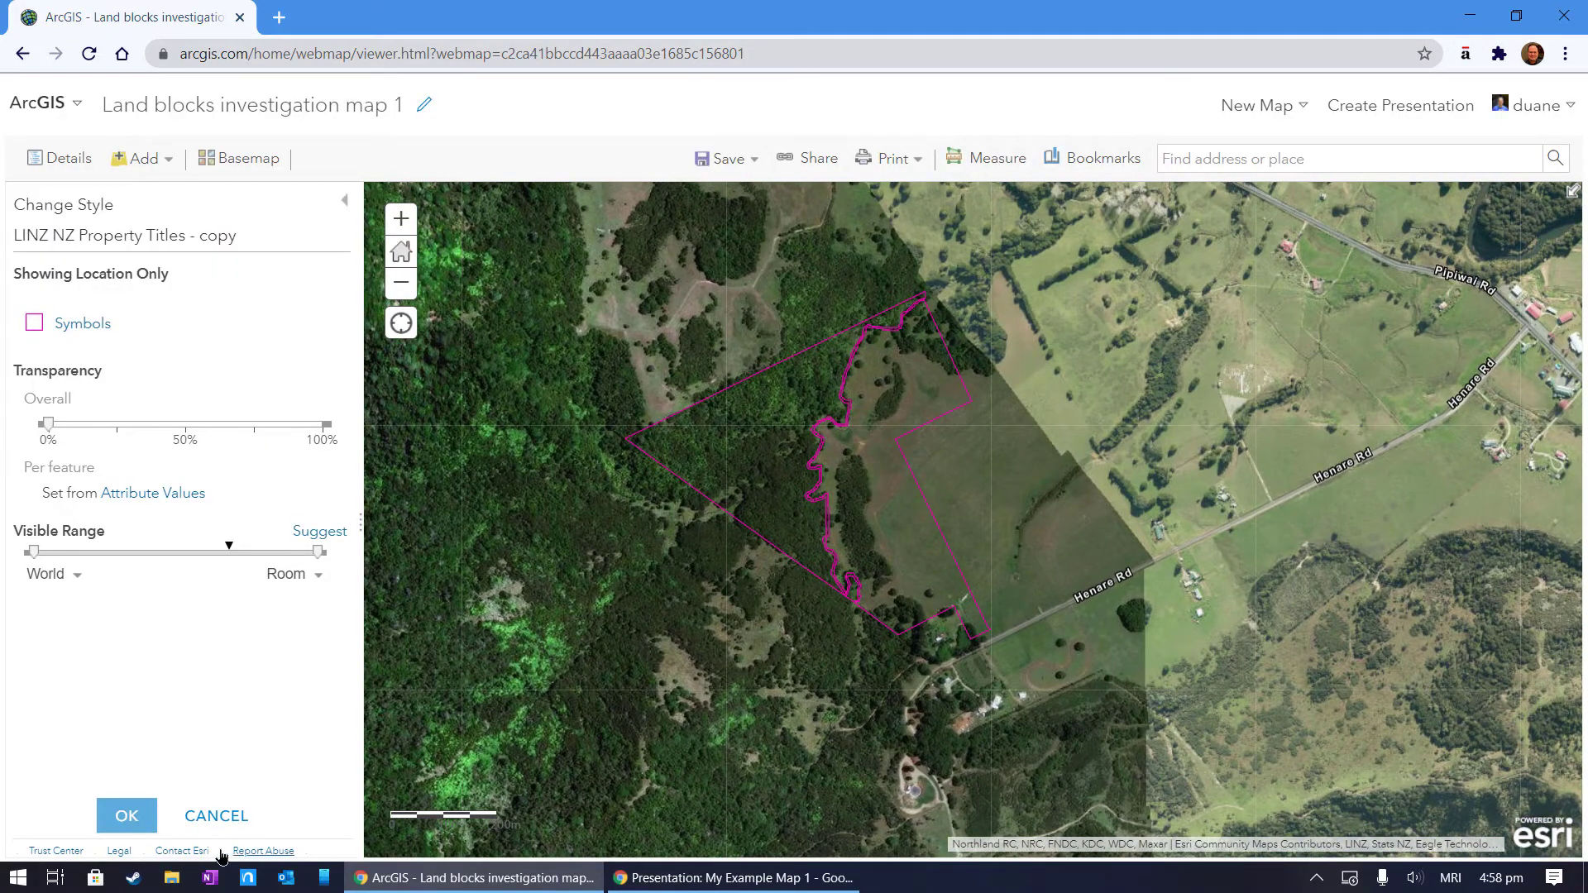
left_click(129, 813)
Read through the restyled title's attributes, close them and finish the style change.
left_click(865, 521)
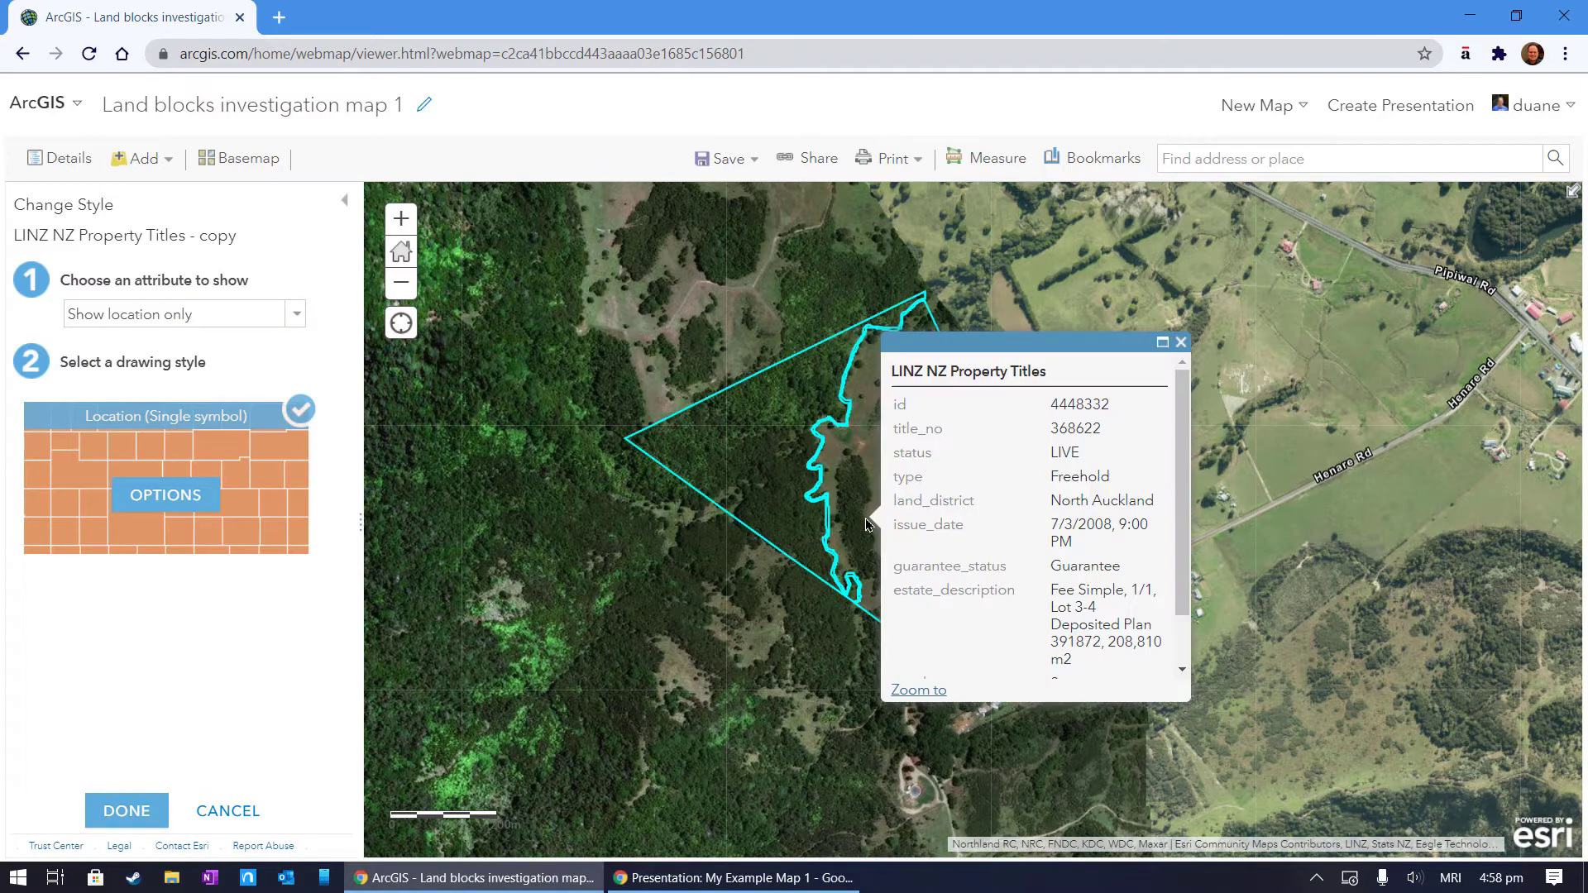
scroll(1188, 454, "down", 2)
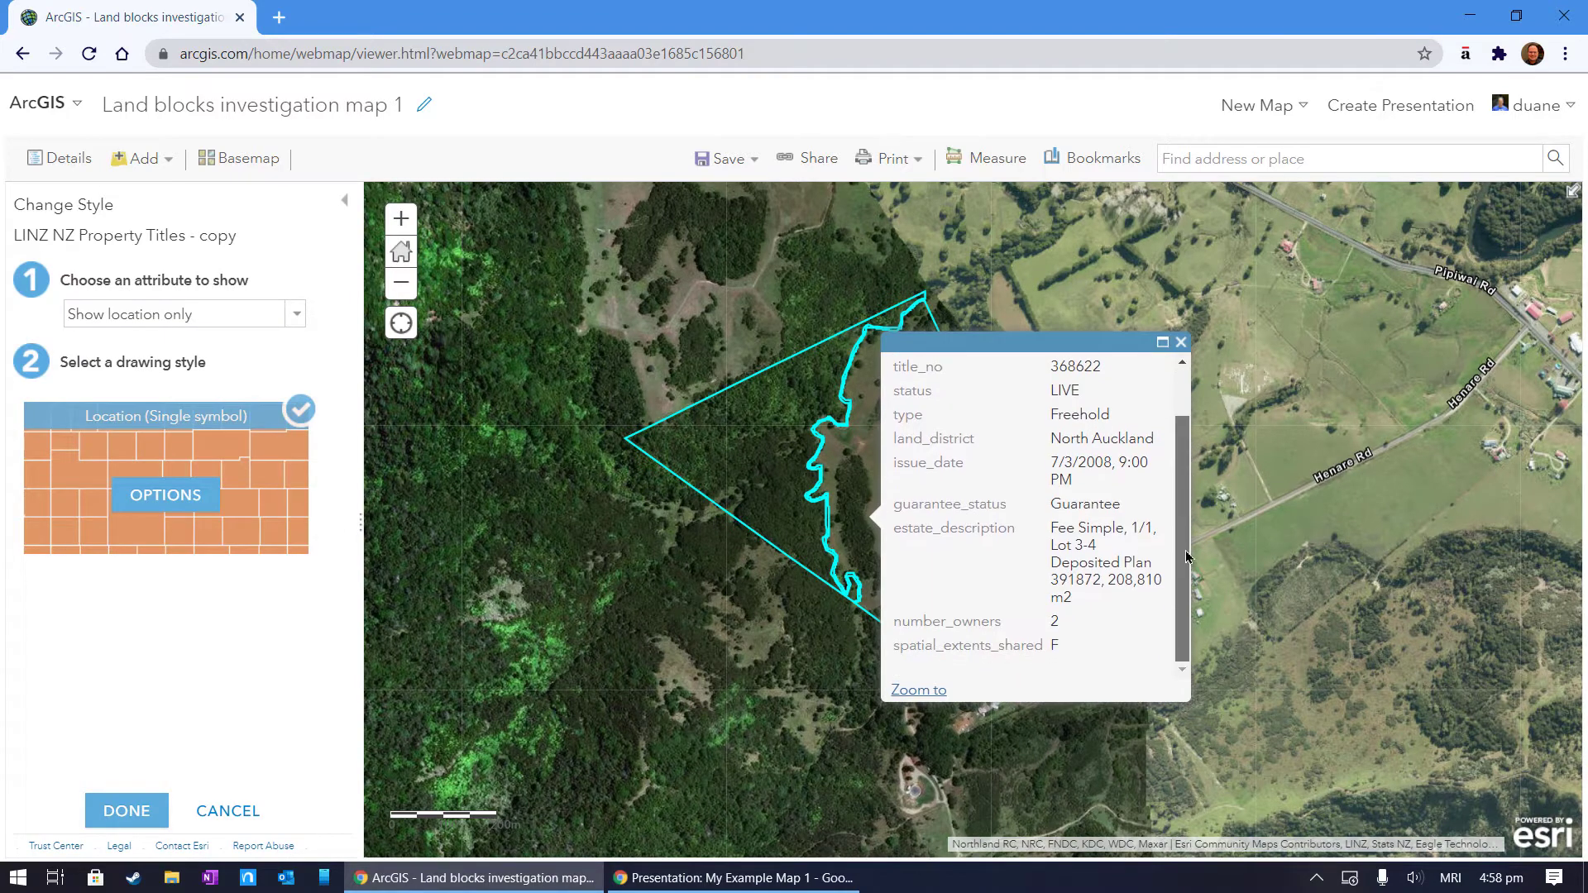
scroll(1185, 484, "up", 2)
left_click(1180, 342)
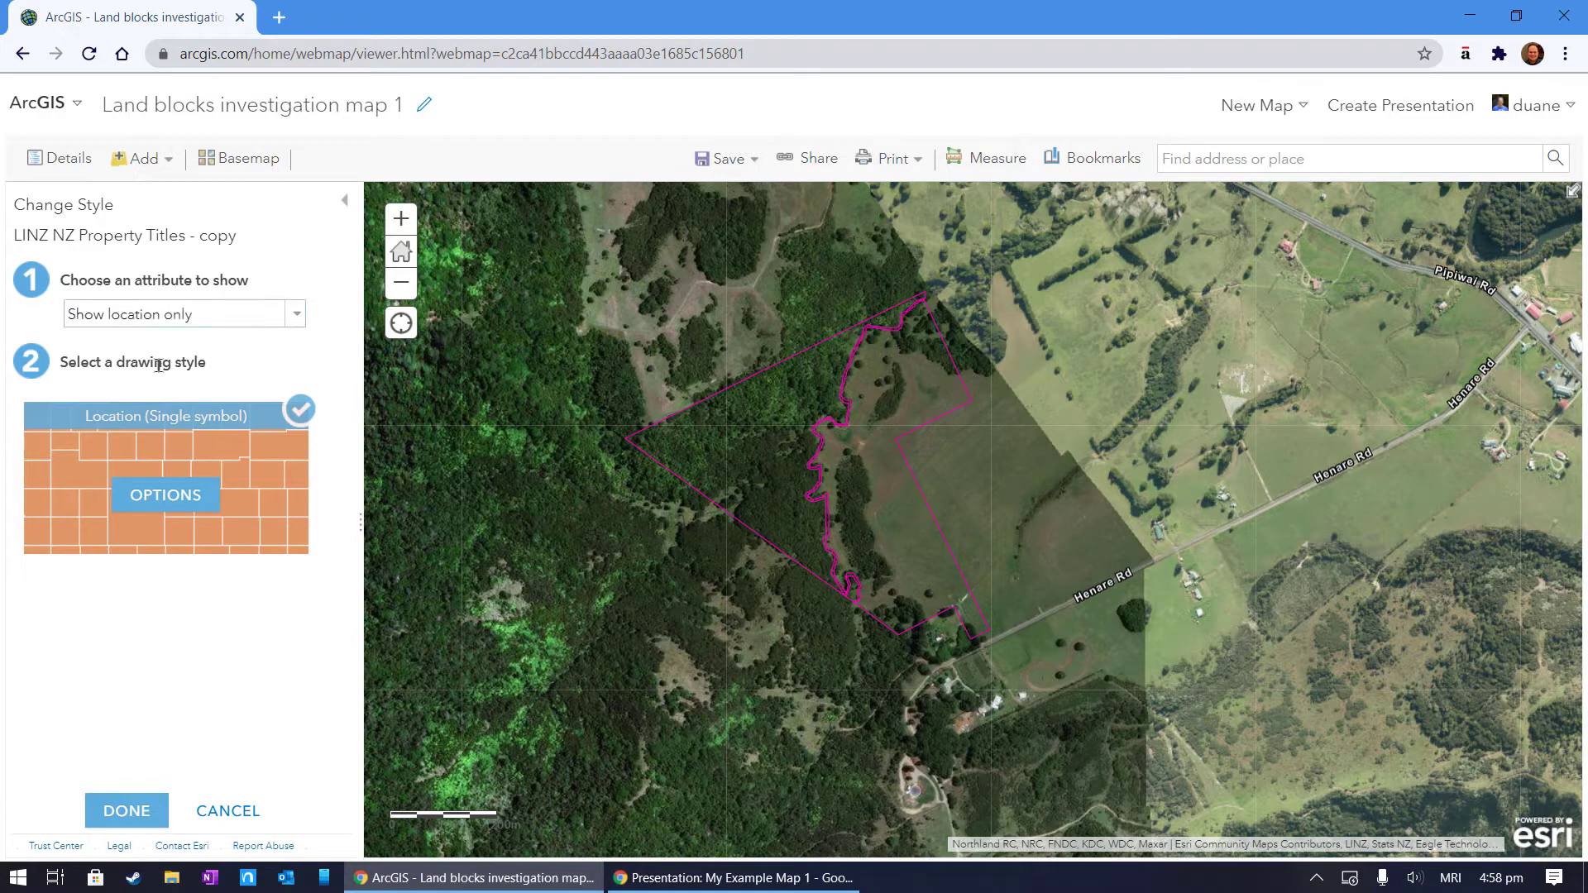
left_click(123, 810)
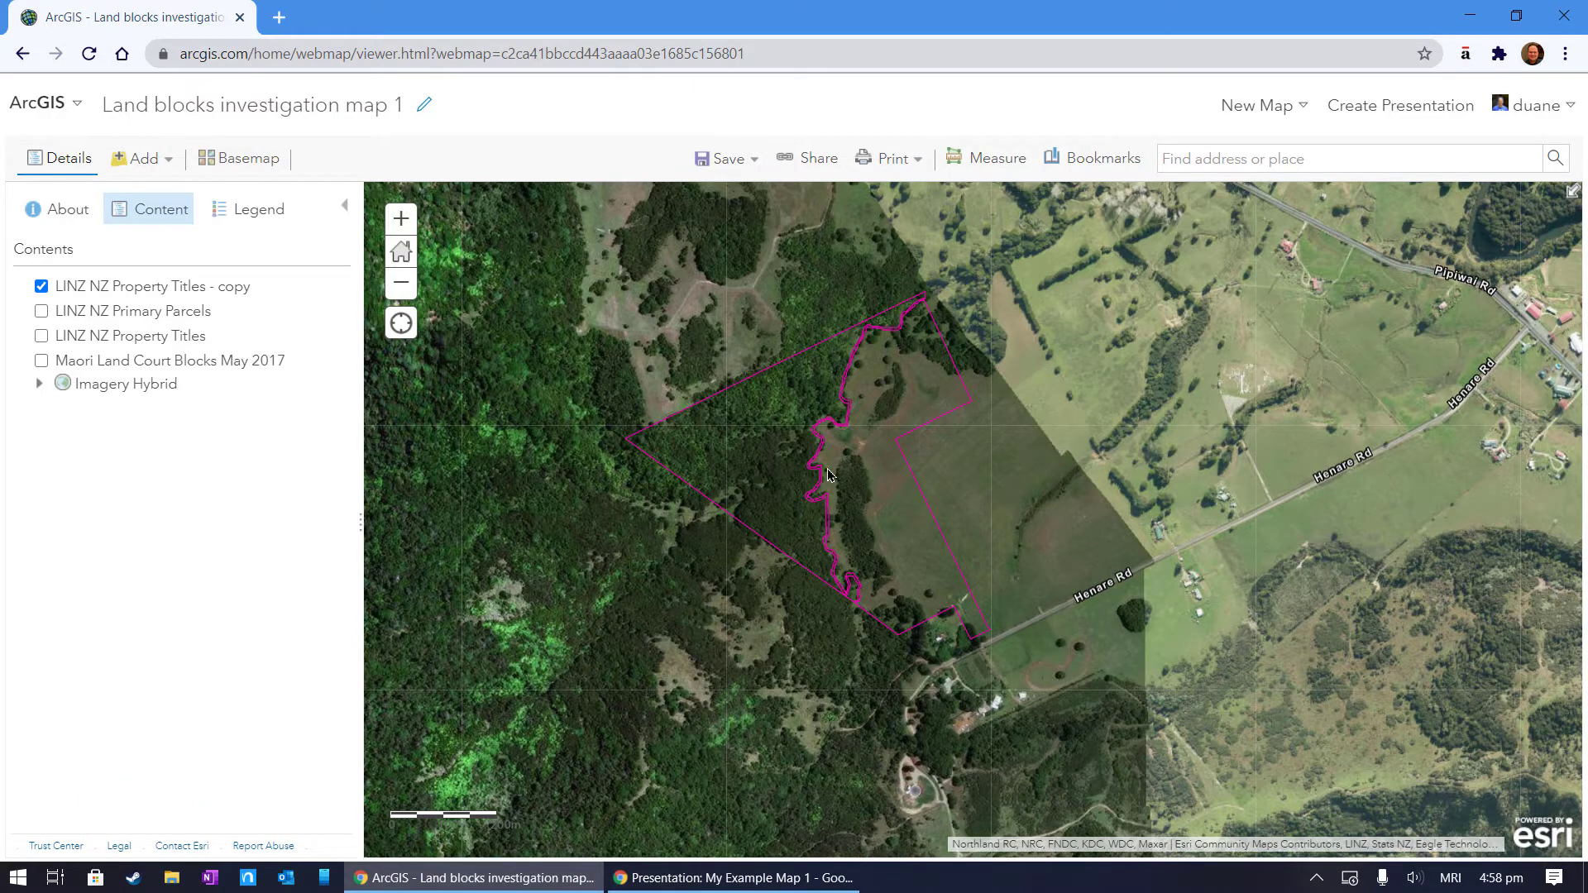
Hide the copied titles layer, show LINZ NZ Property Titles and copy the title_no of the Kaikou 3 Lot 5A2 Block title.
scroll(827, 468, "down", 1)
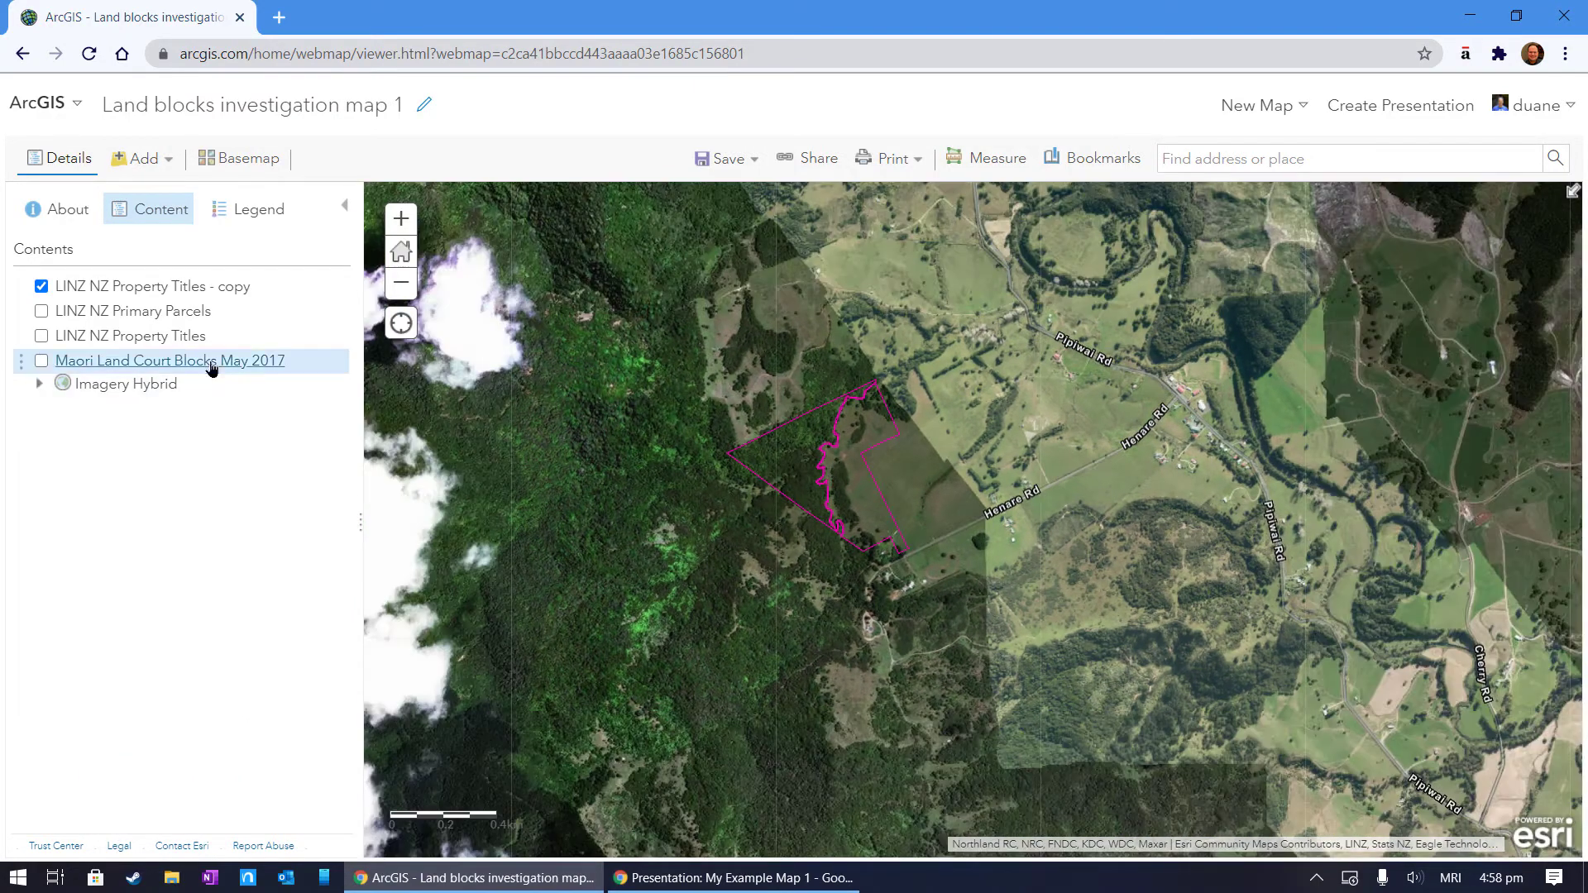
left_click(41, 286)
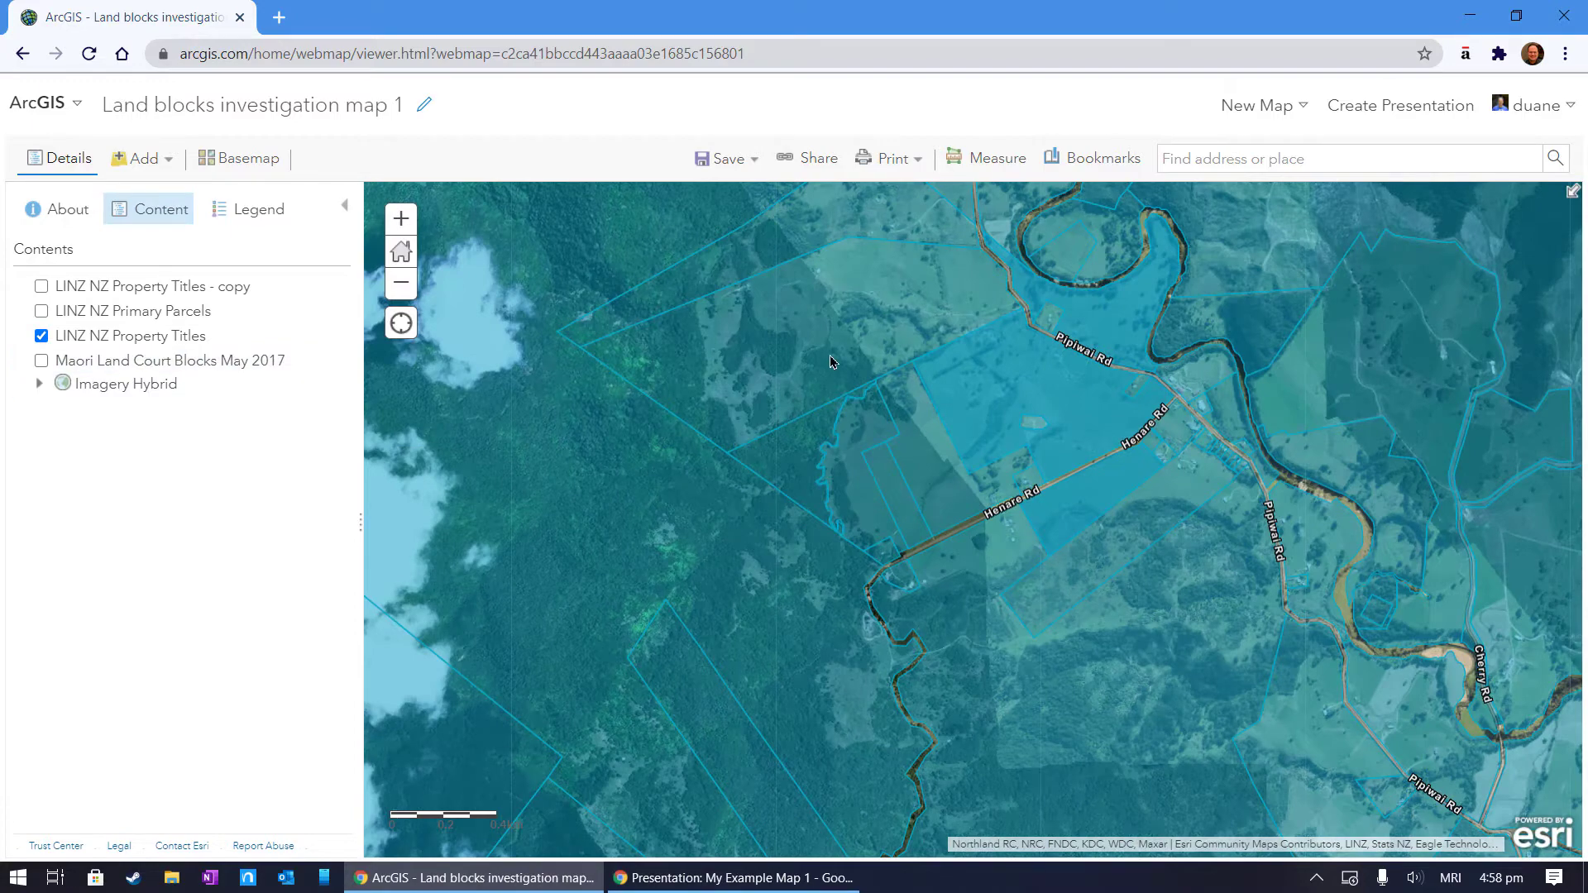
left_click_drag(852, 426, 875, 503)
left_click(885, 468)
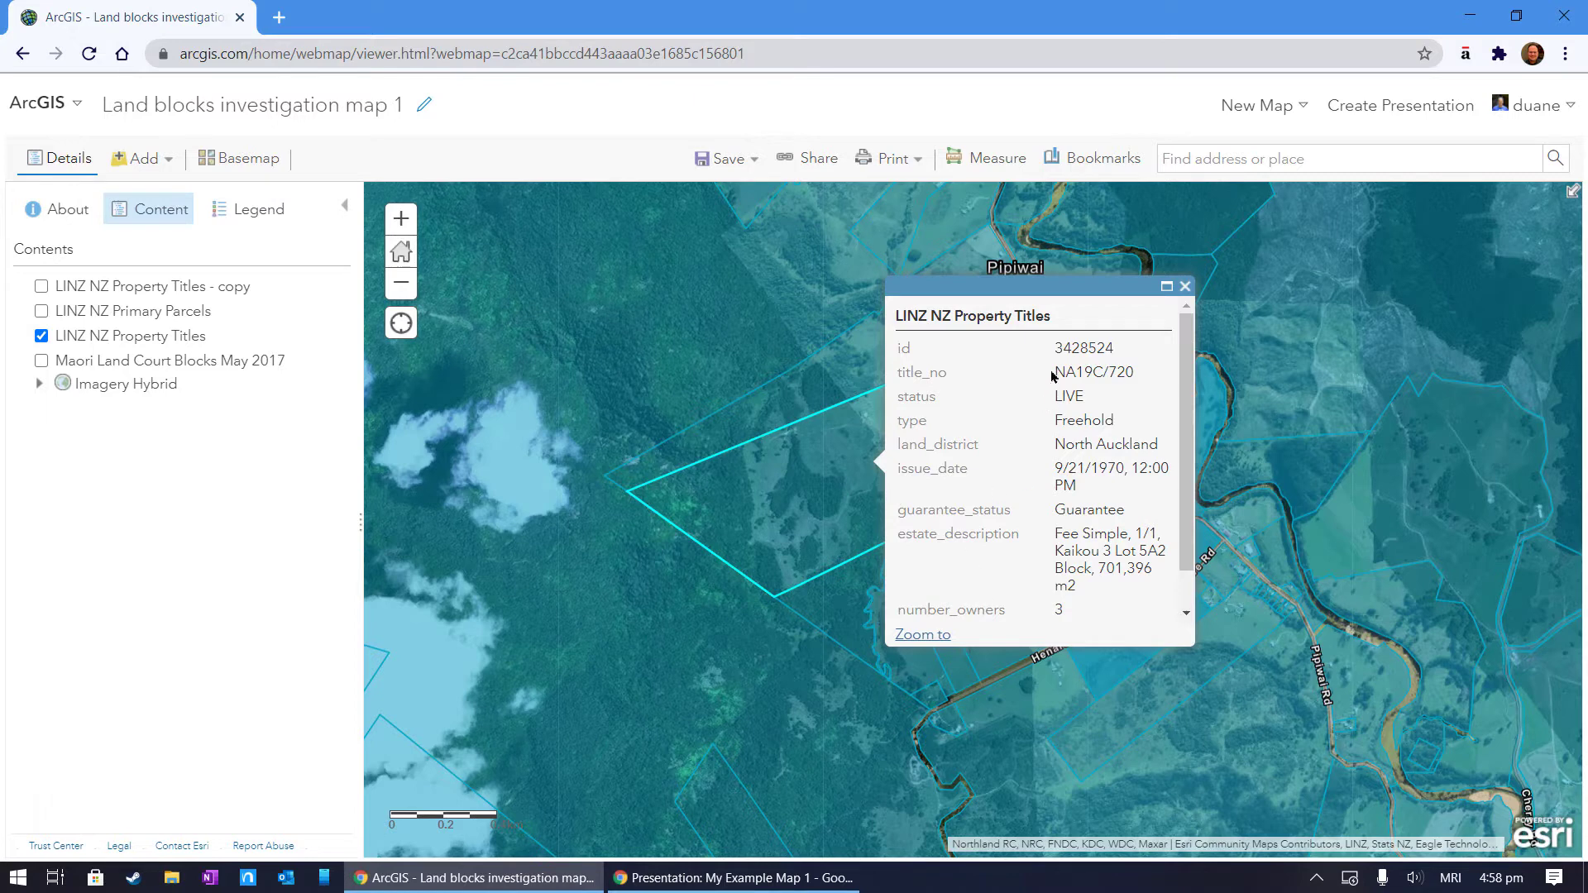
left_click_drag(1056, 369, 1131, 377)
key("ctrl+c")
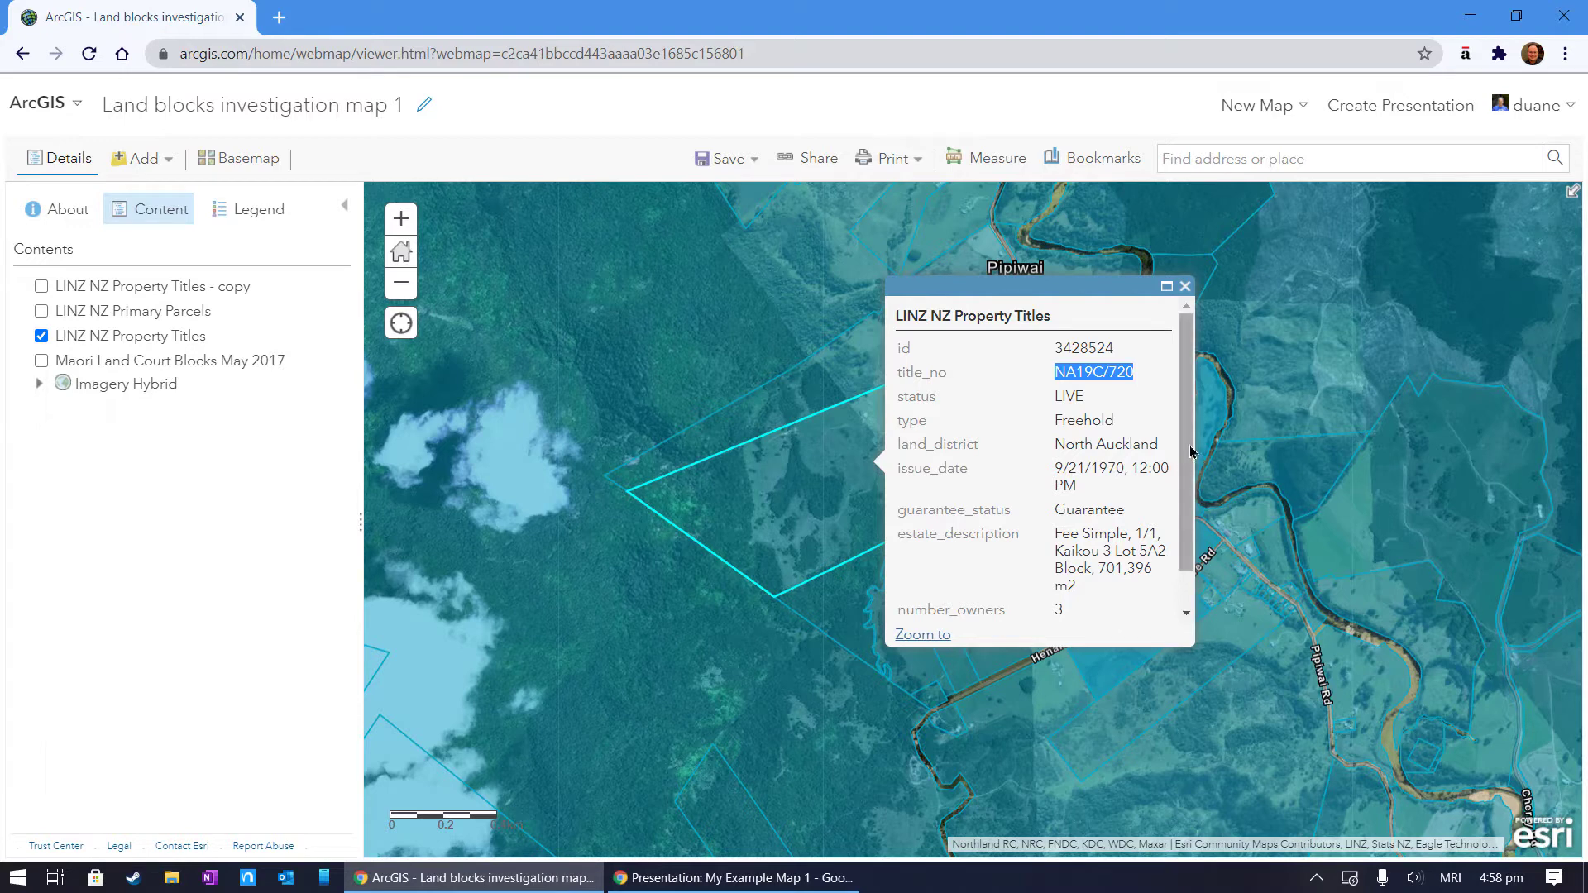
Close the Kaikou 3 Lot 5A2 Block title's attributes and hide the LINZ NZ Property Titles layer.
scroll(1194, 454, "down", 2)
scroll(1197, 377, "up", 2)
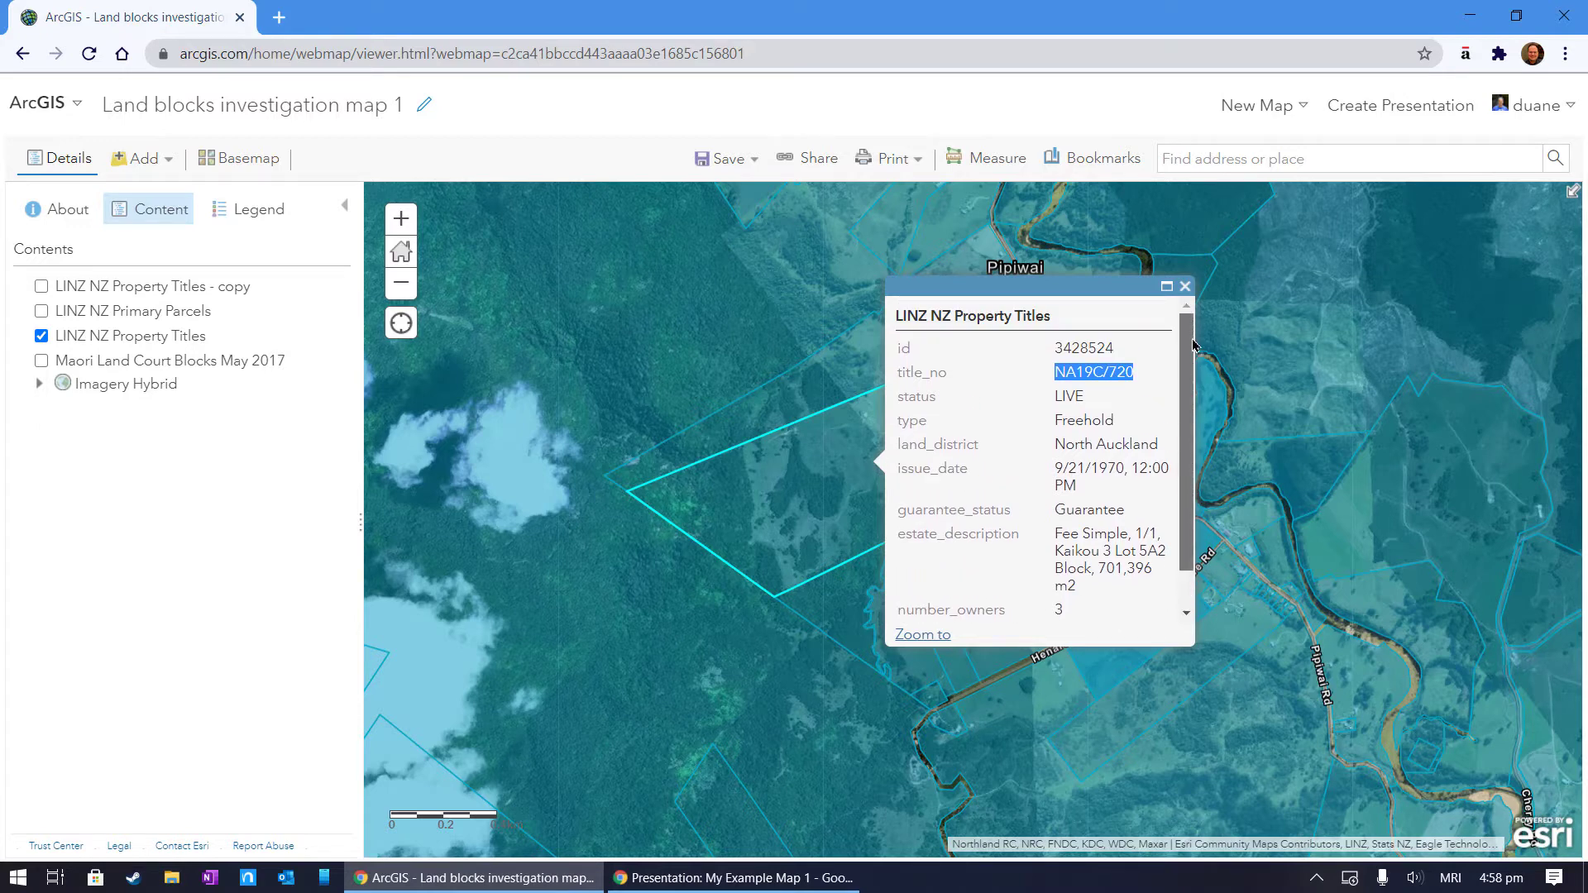
left_click(1185, 288)
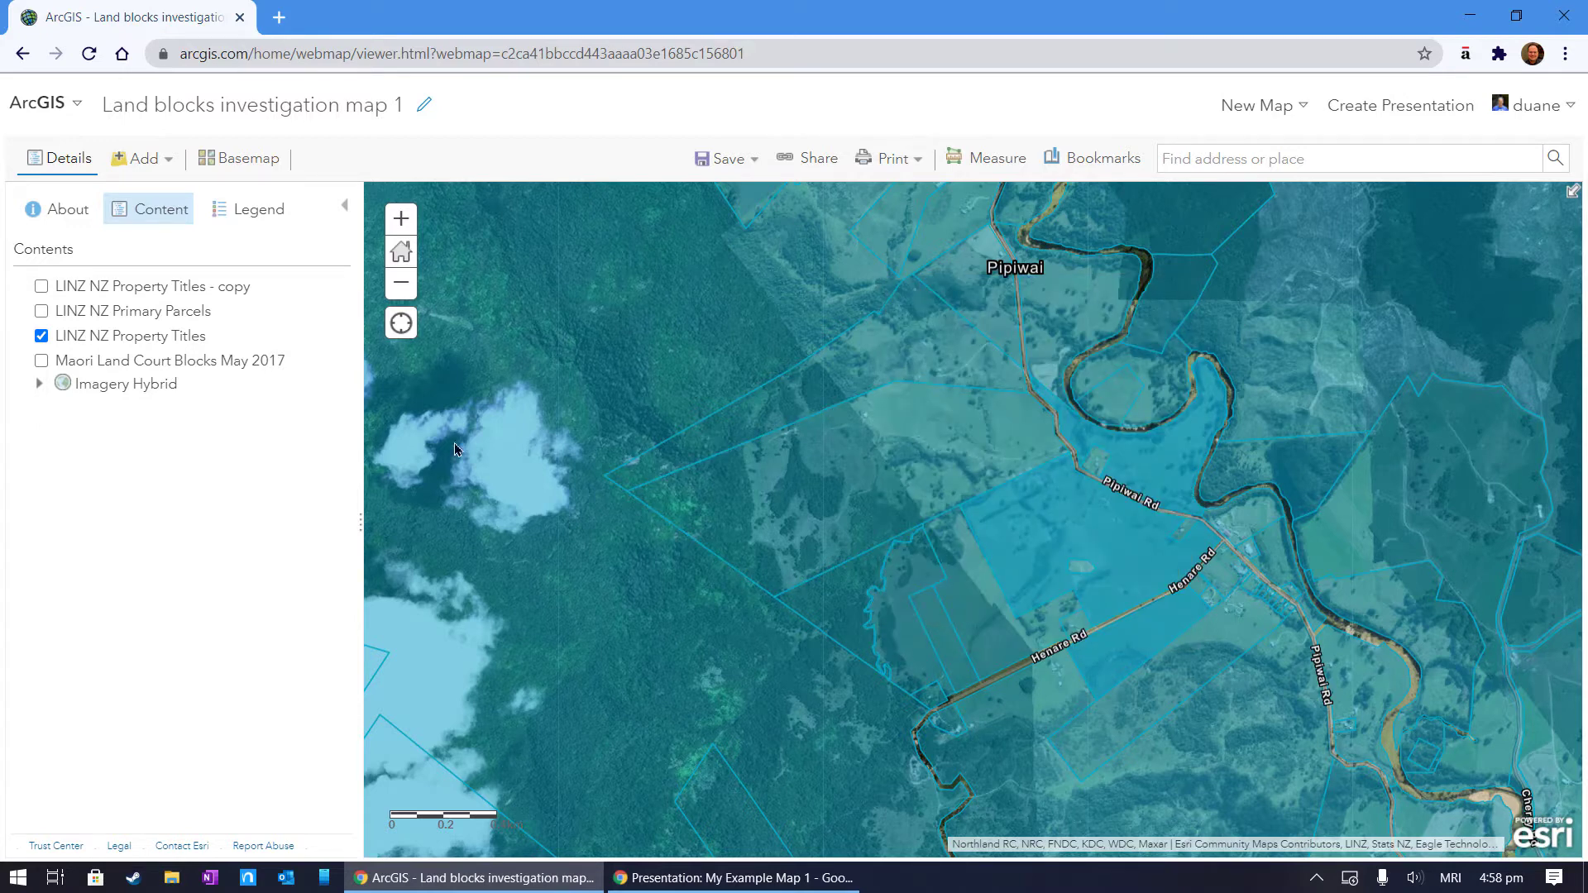
left_click(43, 338)
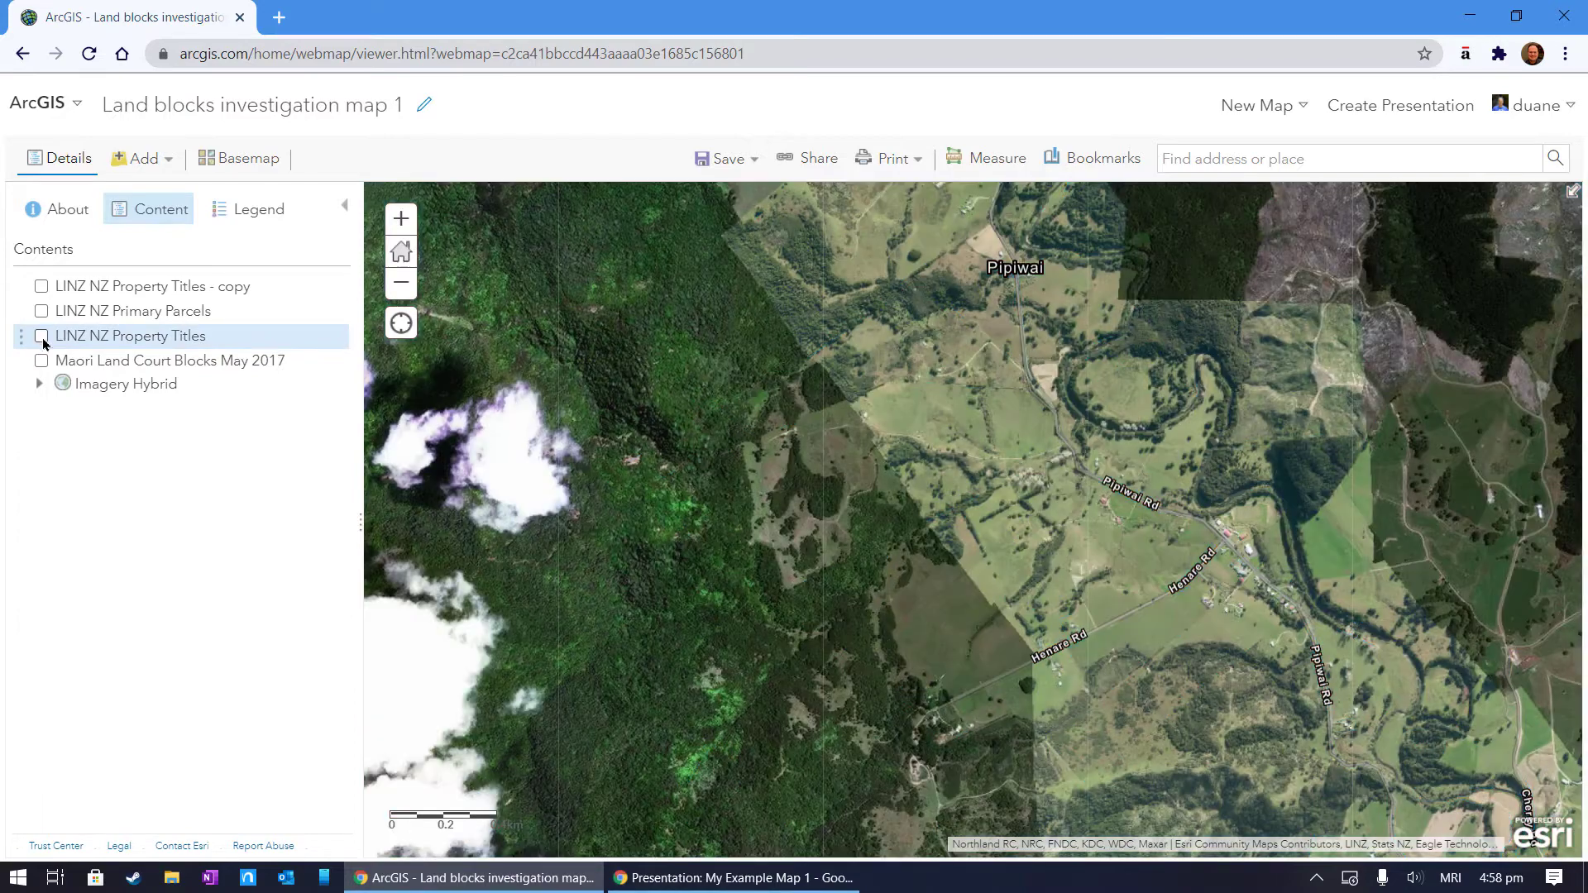
Add a second expression, title_no is NA19C/720, to the LINZ NZ Property Titles - copy filter and apply it.
left_click(69, 287)
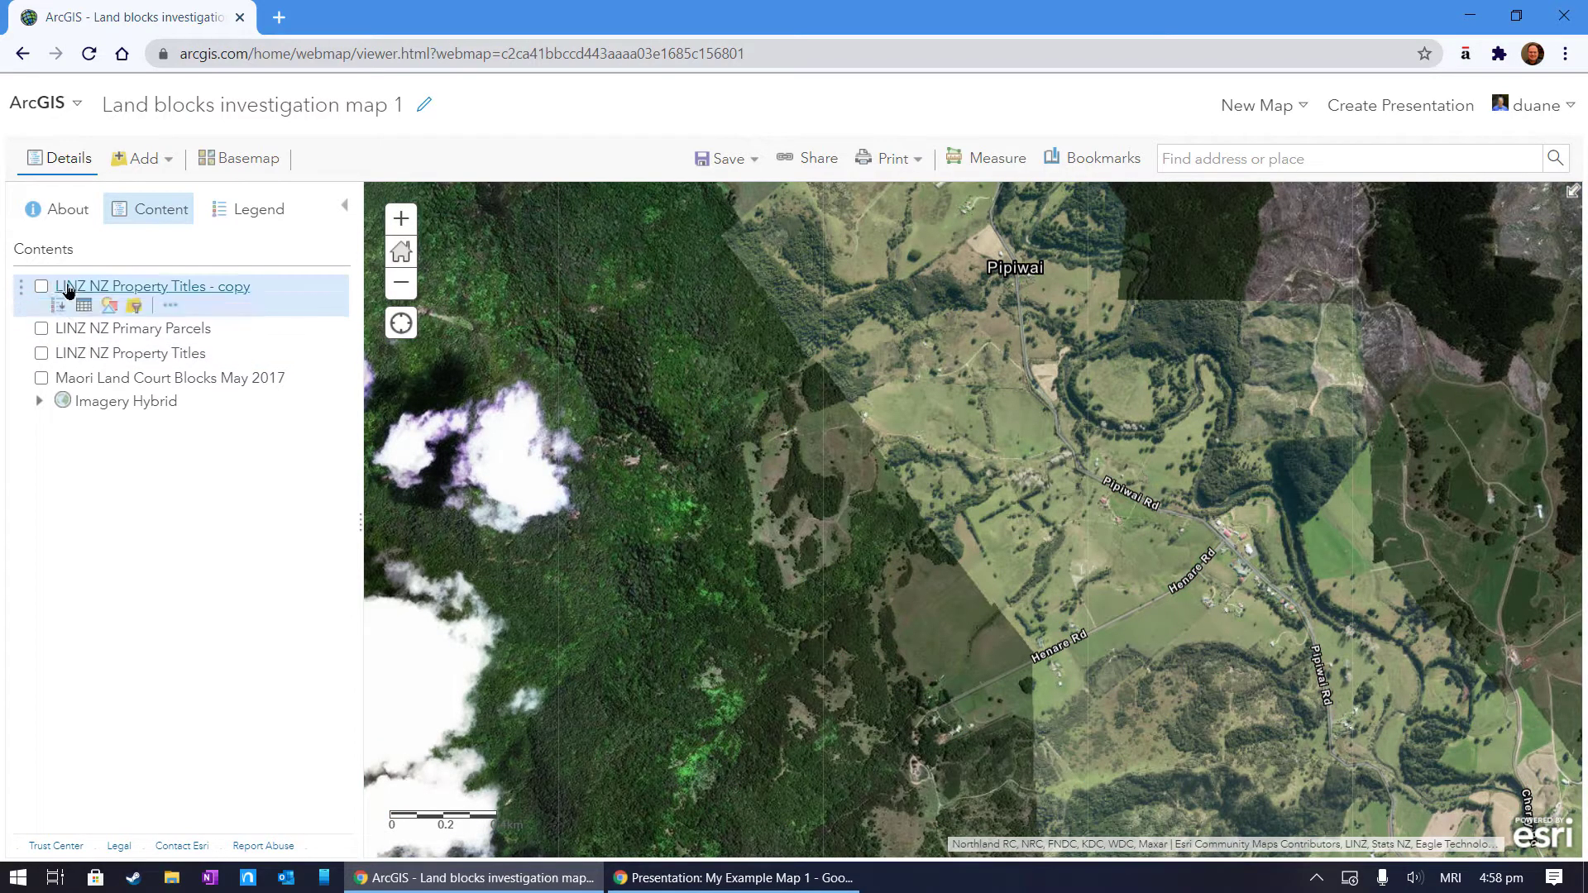
left_click(135, 306)
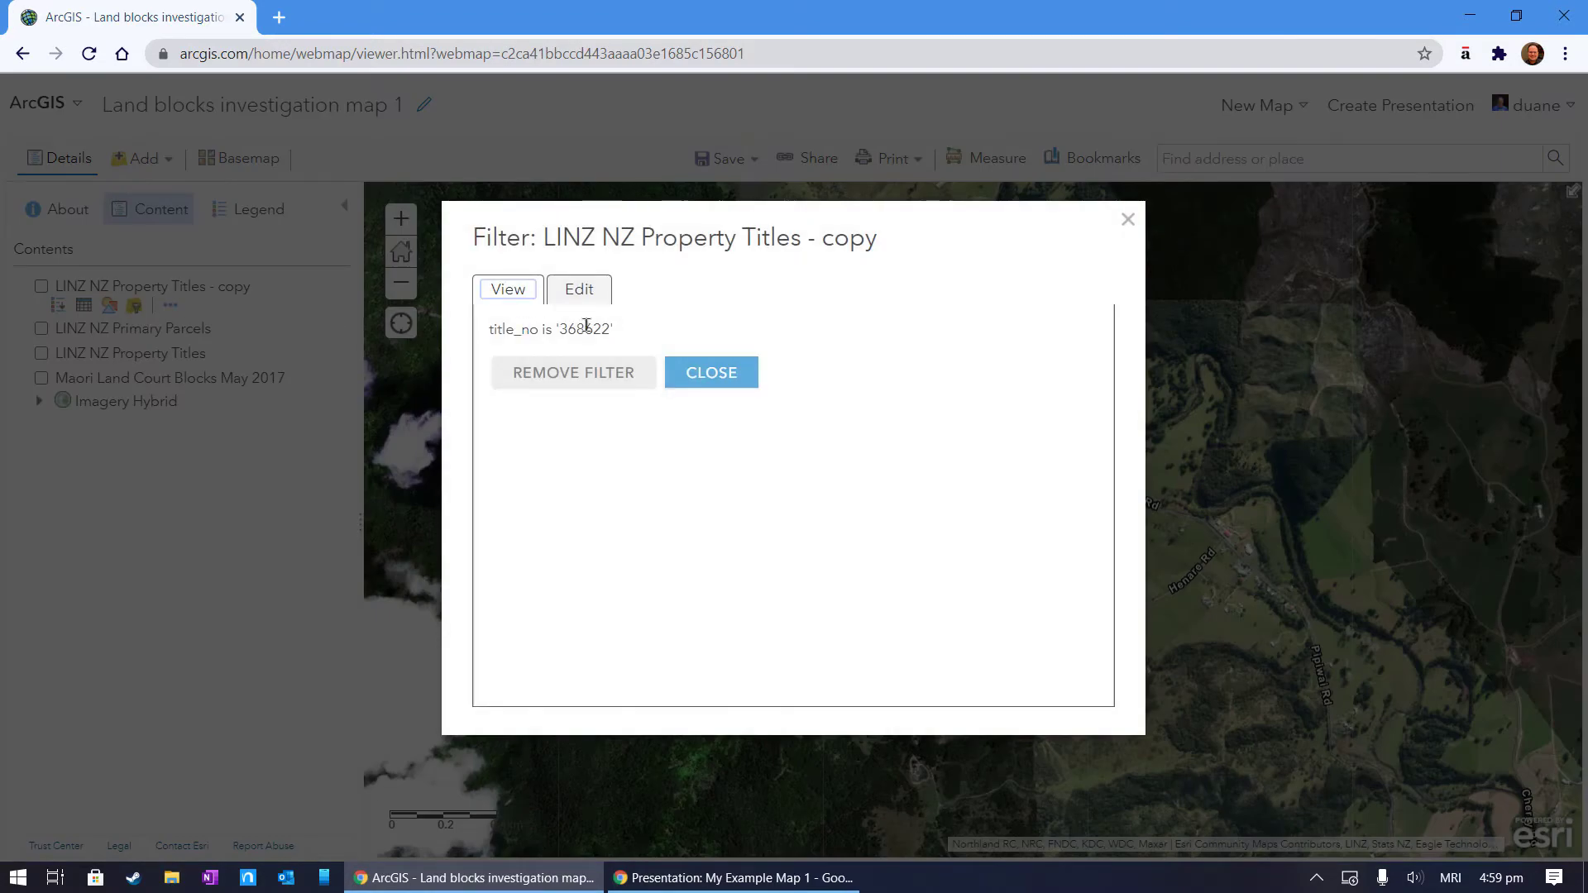
left_click(584, 296)
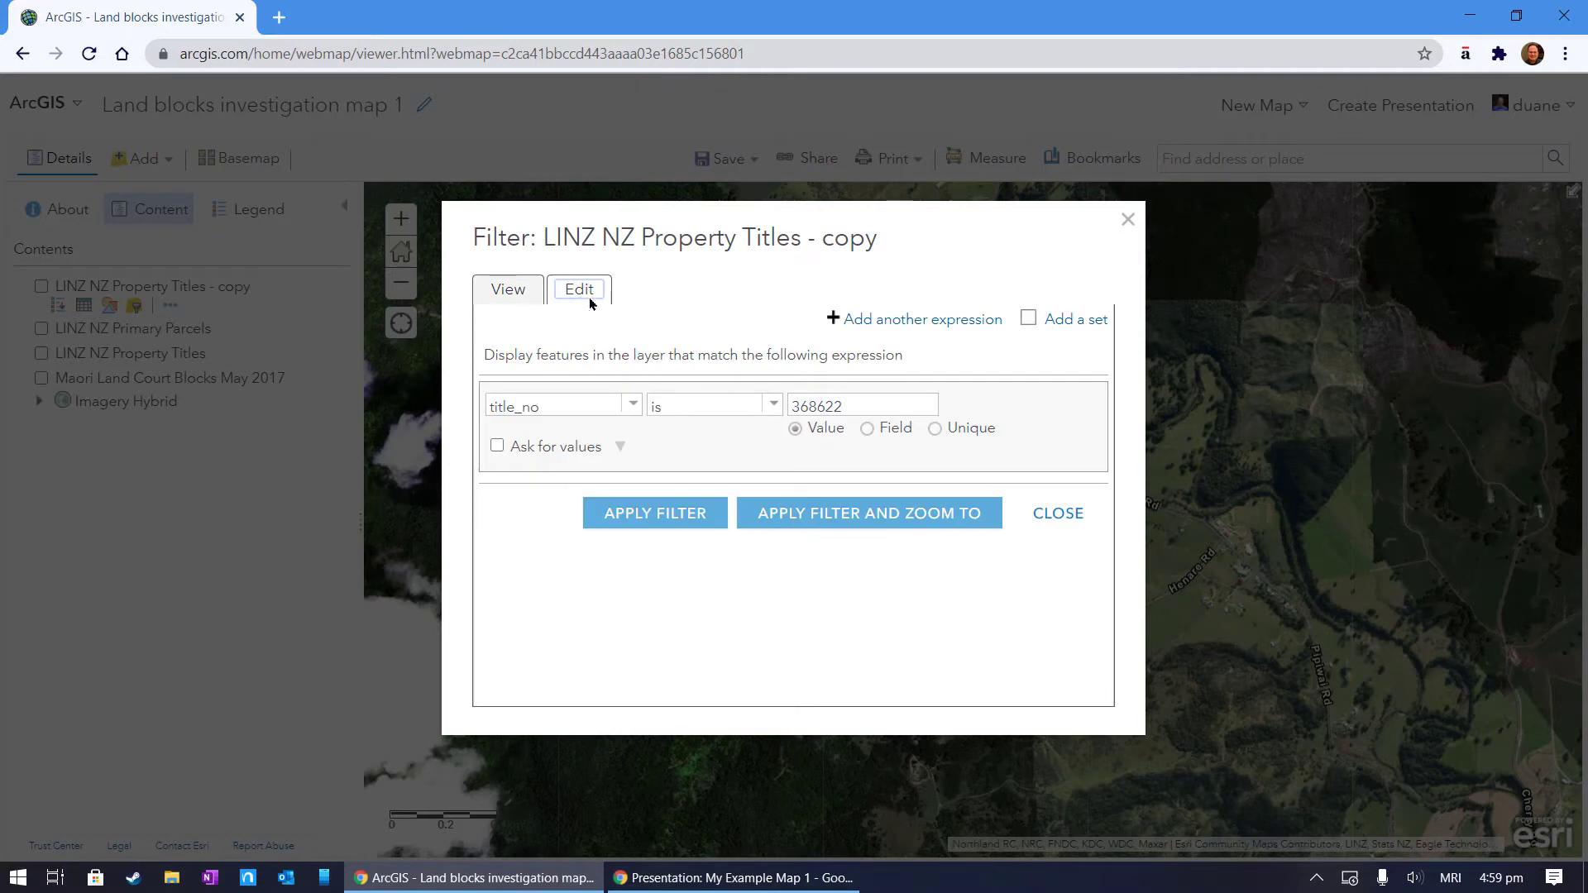
left_click(885, 320)
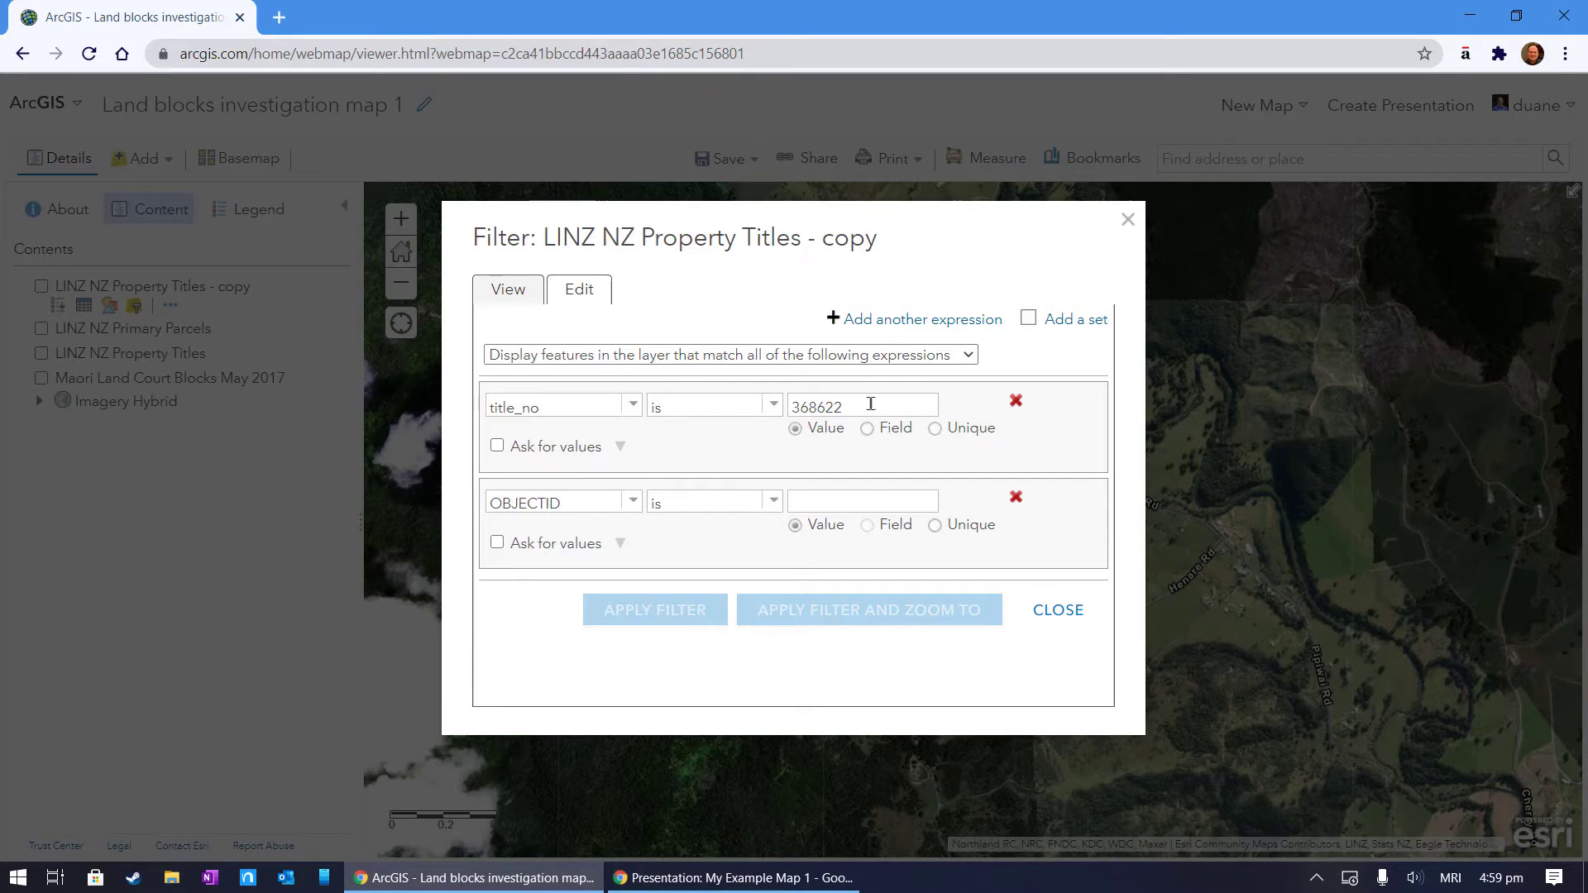
left_click(631, 502)
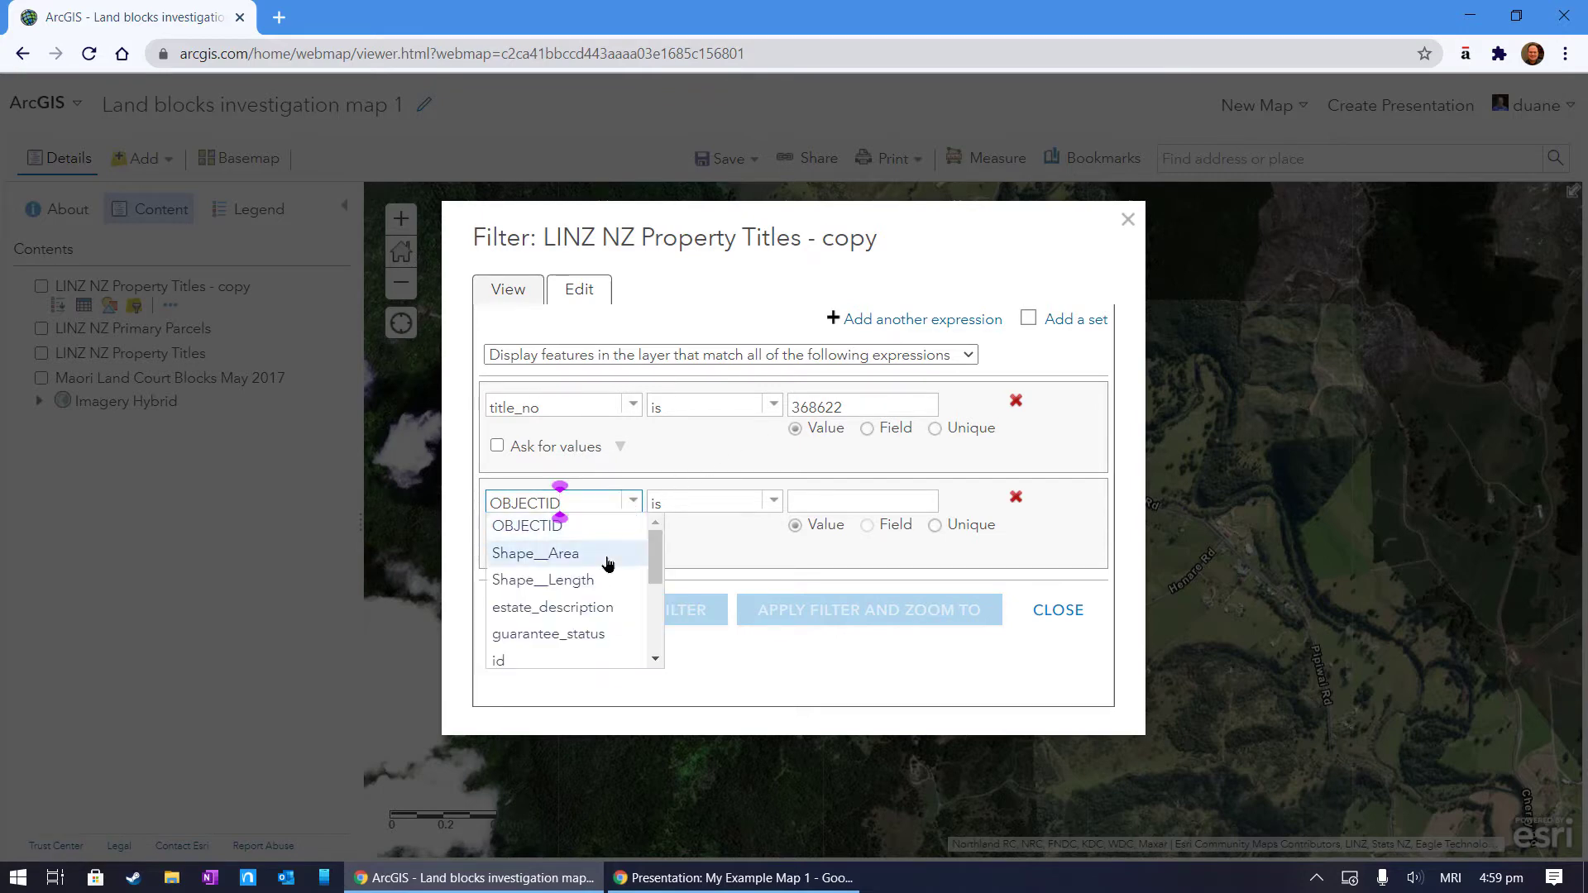
left_click_drag(653, 552, 658, 632)
left_click(609, 633)
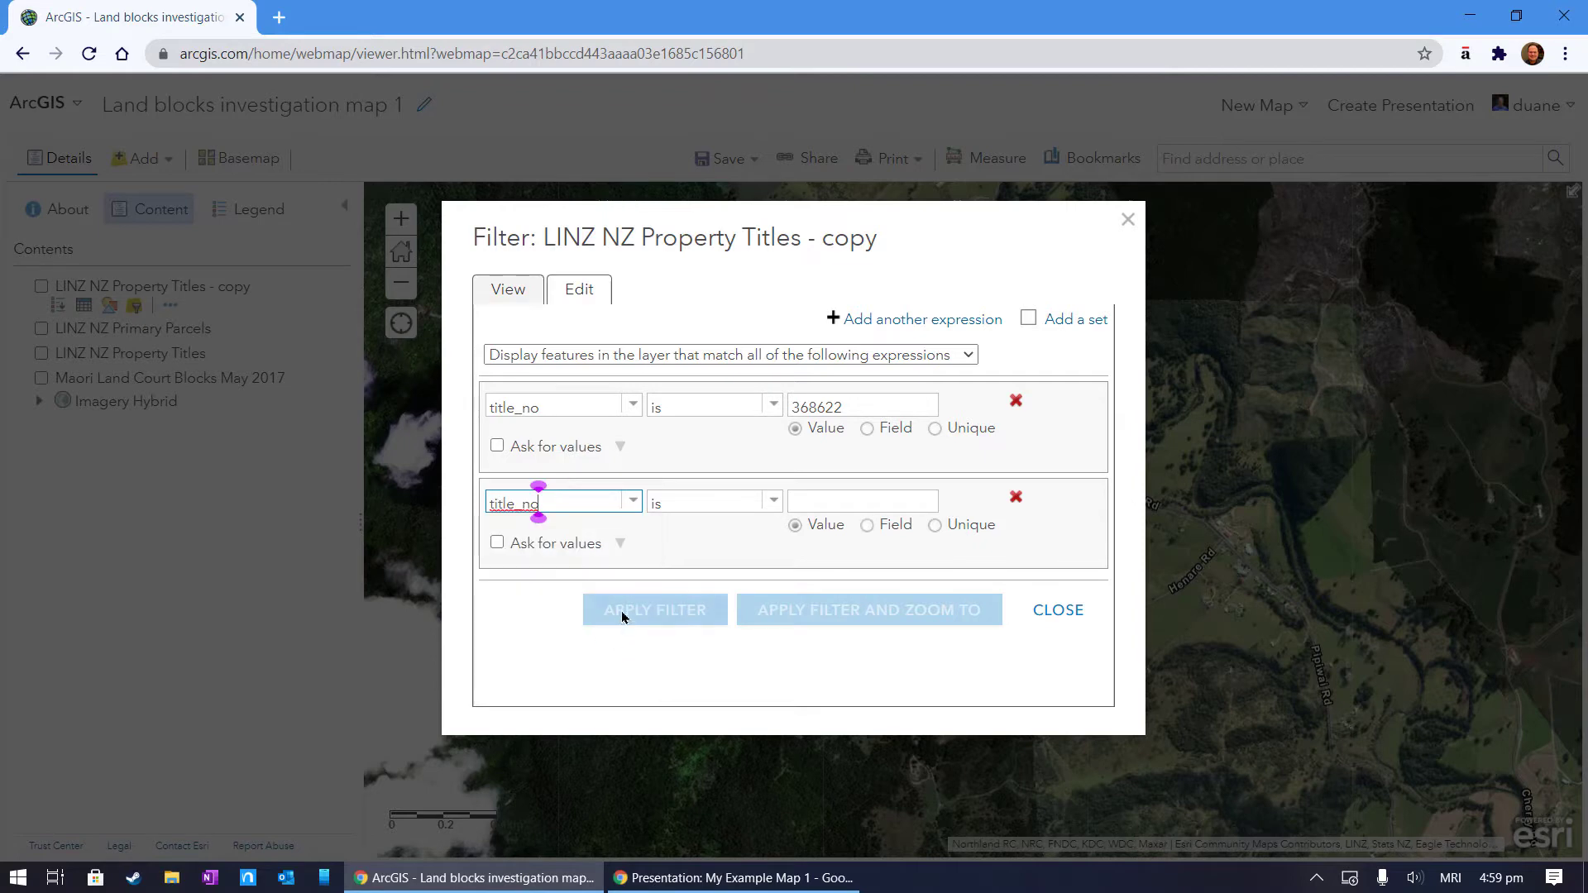
left_click(867, 498)
key("ctrl+v")
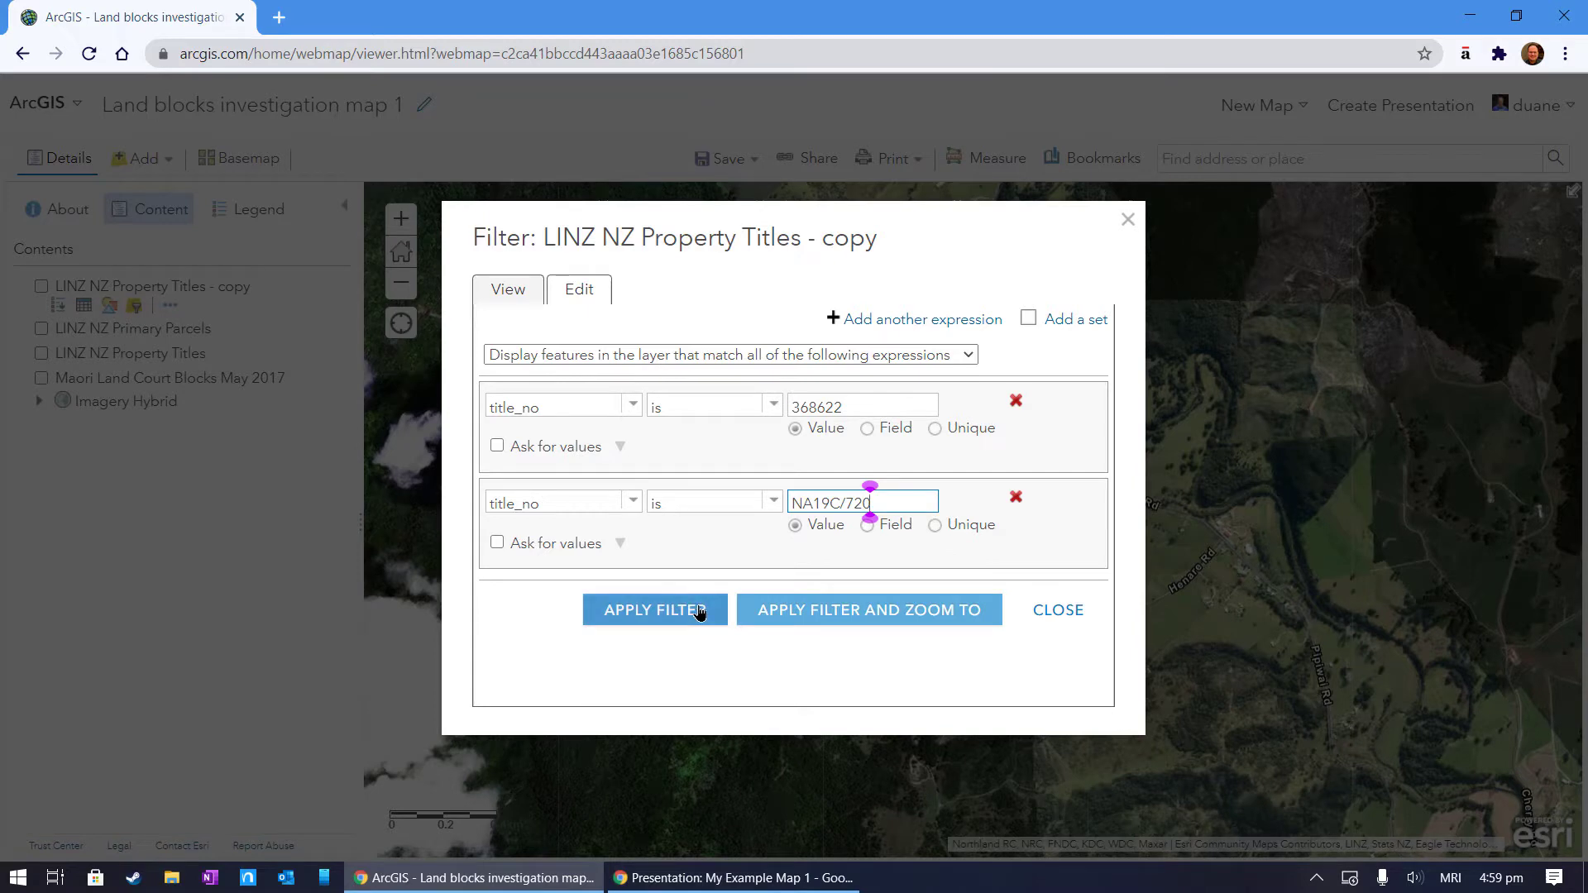
left_click(703, 611)
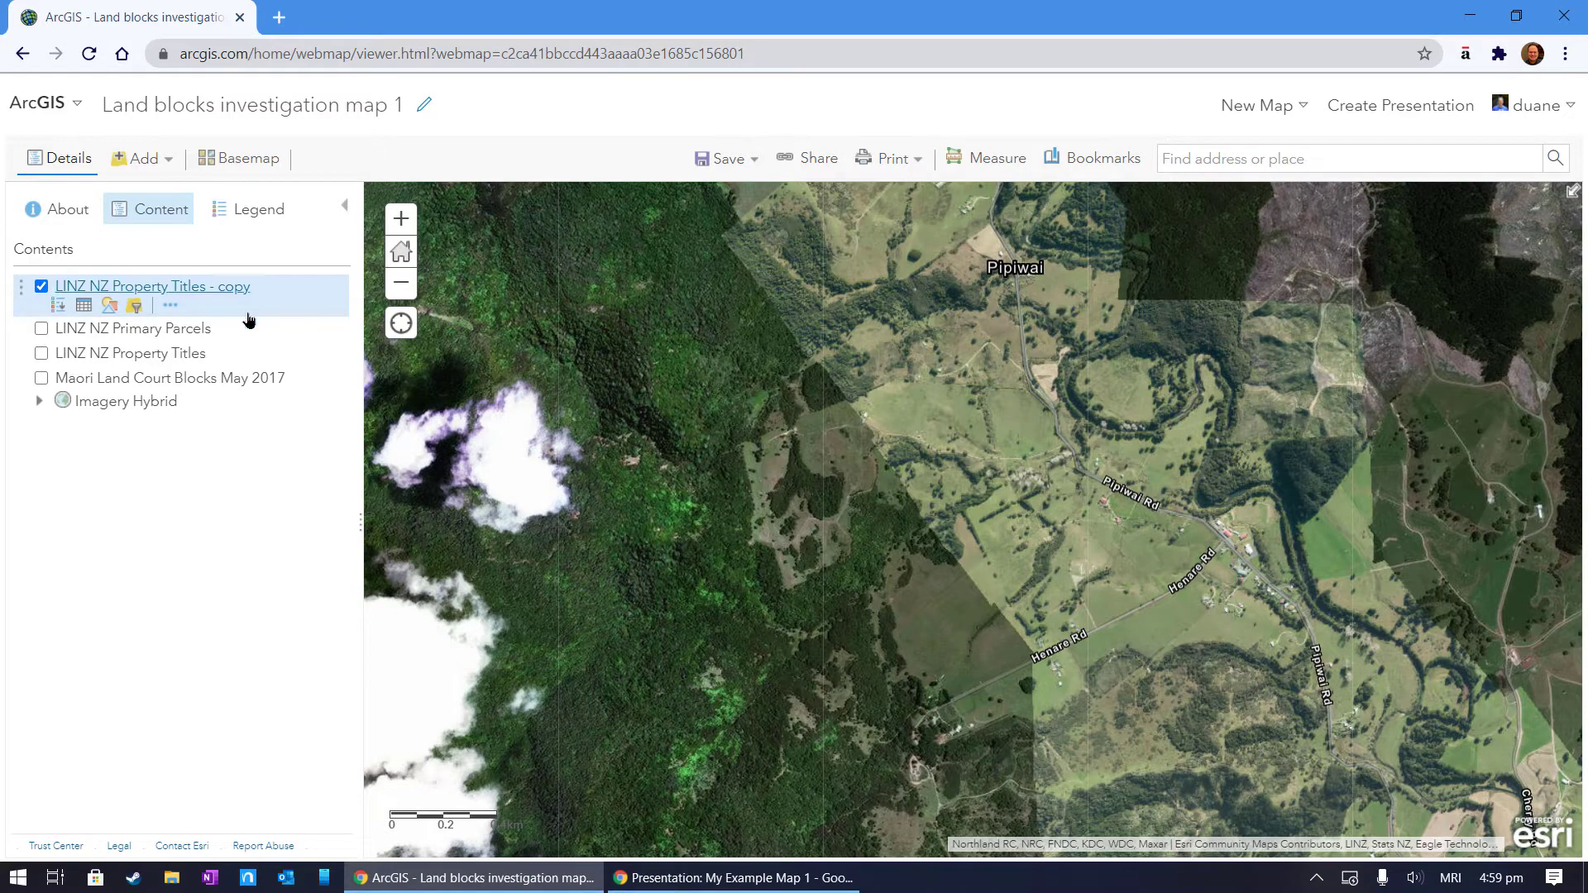
Change the copied titles layer's filter to display features that match any of the expressions and apply it.
scroll(1024, 541, "down", 1)
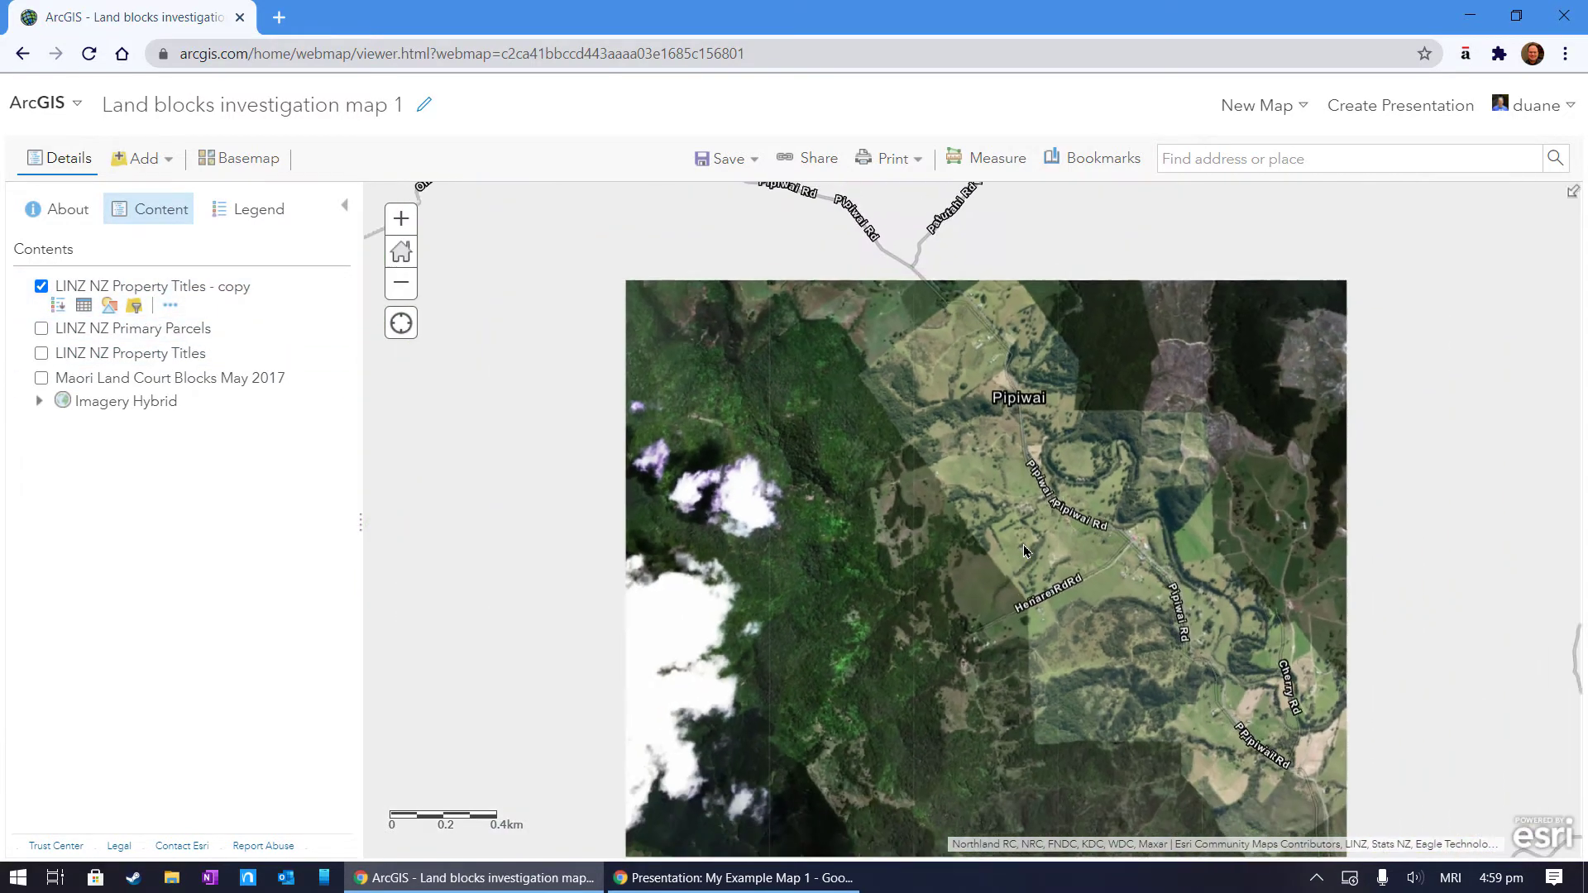
scroll(1029, 559, "up", 1)
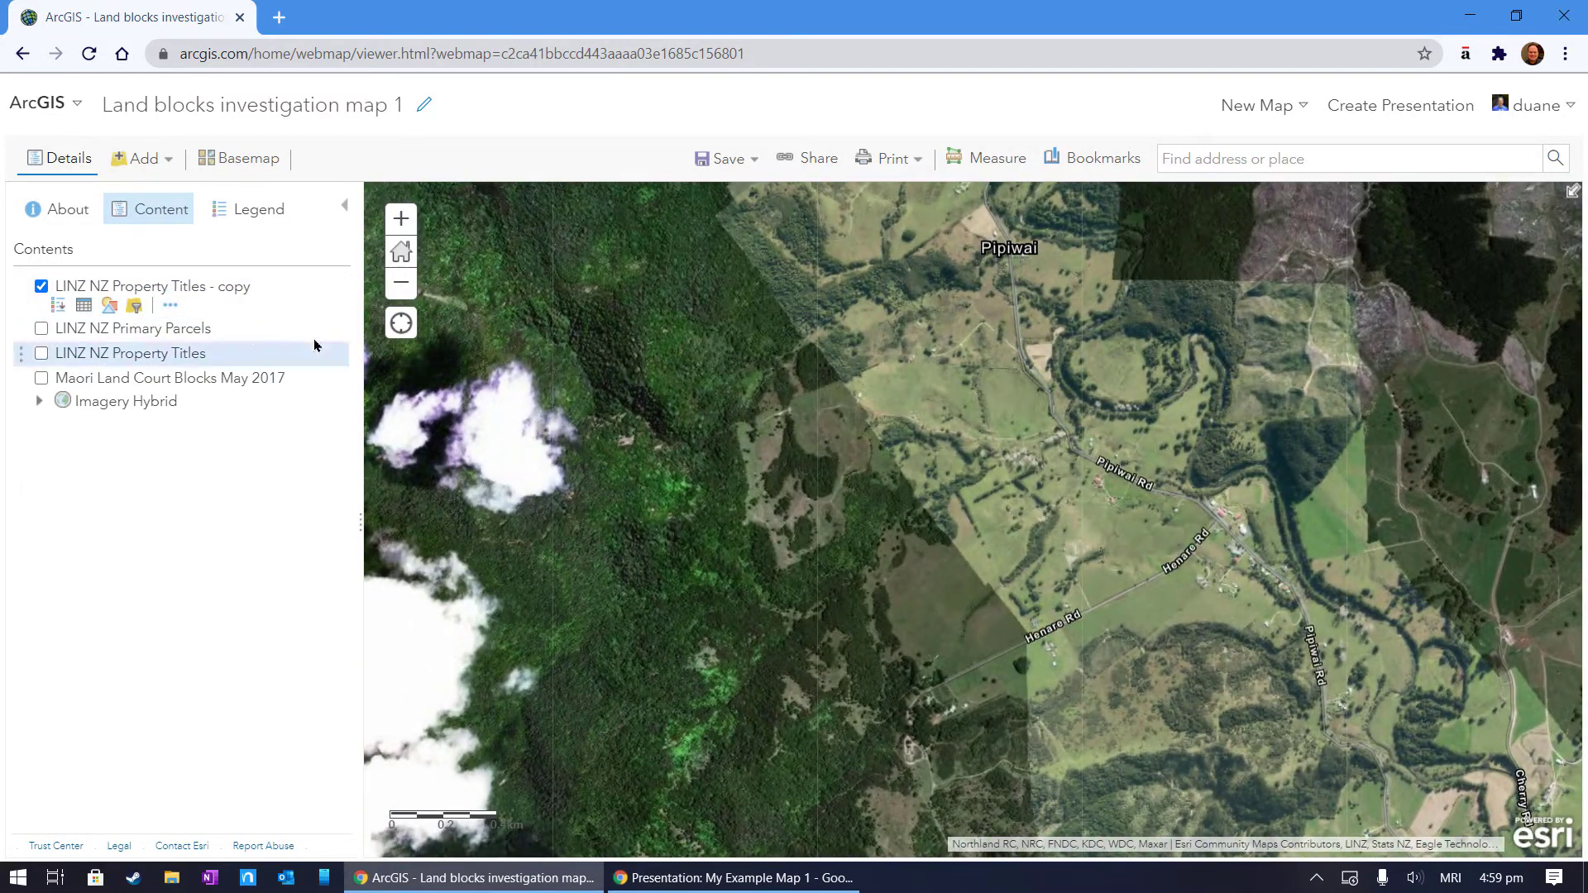
left_click(134, 305)
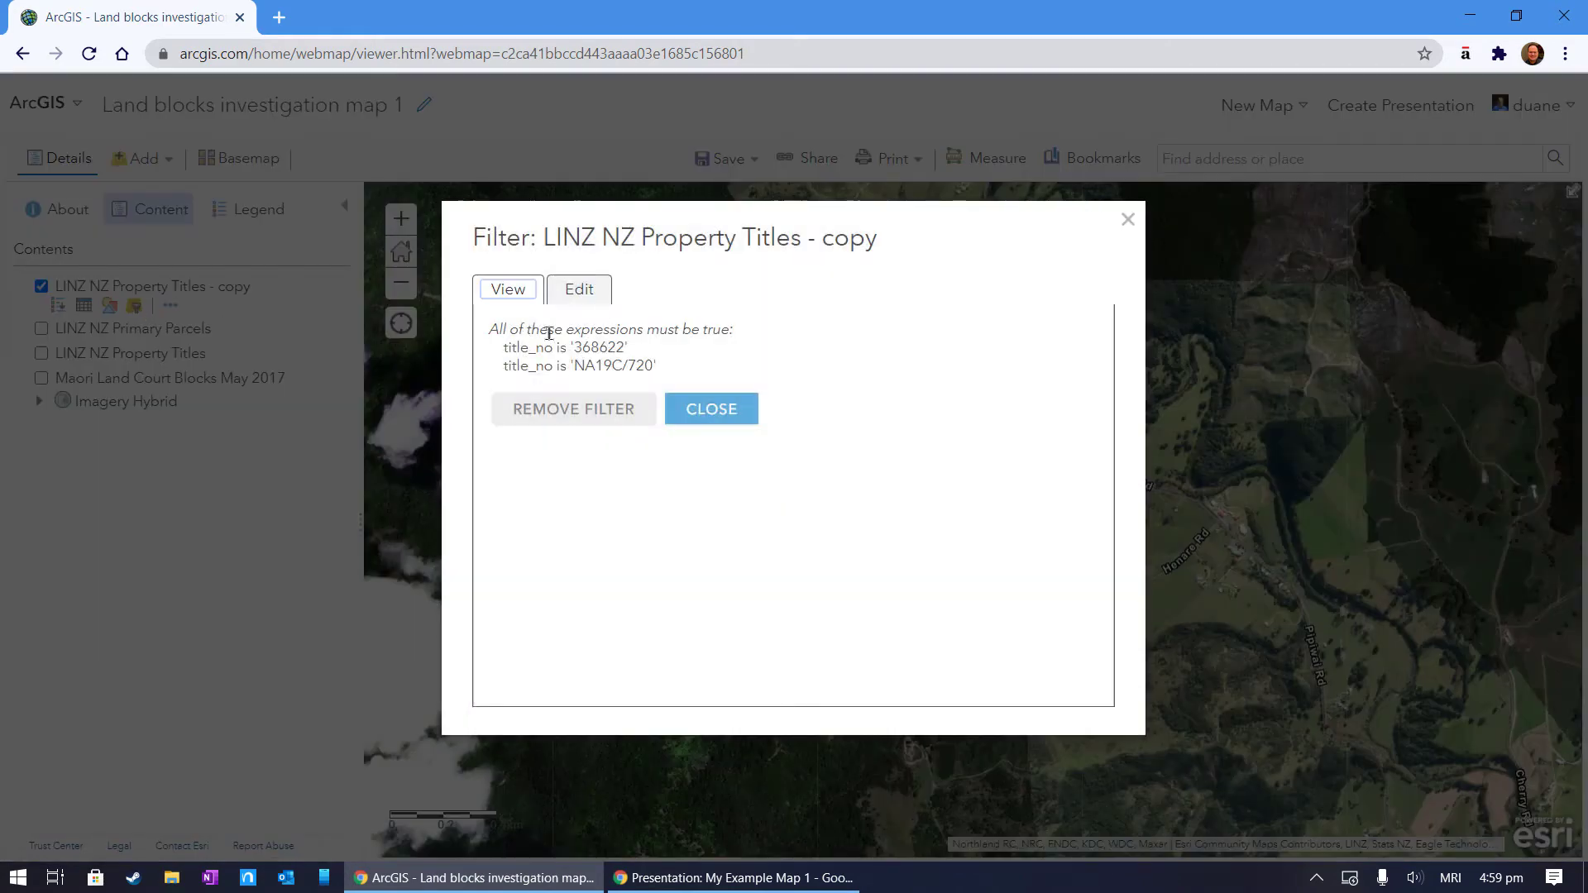
left_click(586, 294)
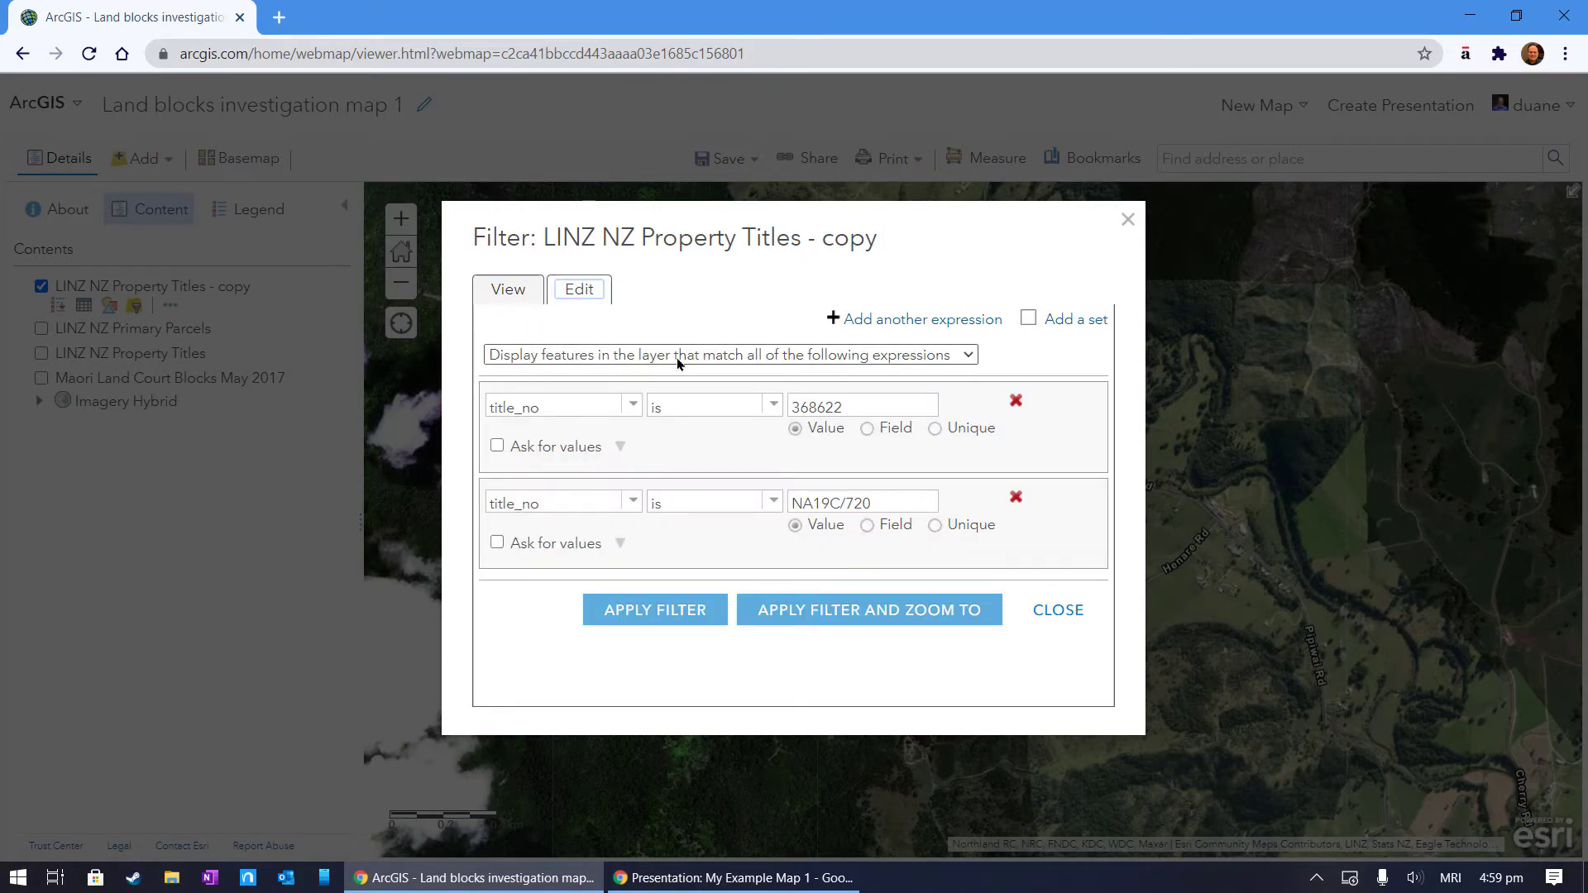
left_click(966, 357)
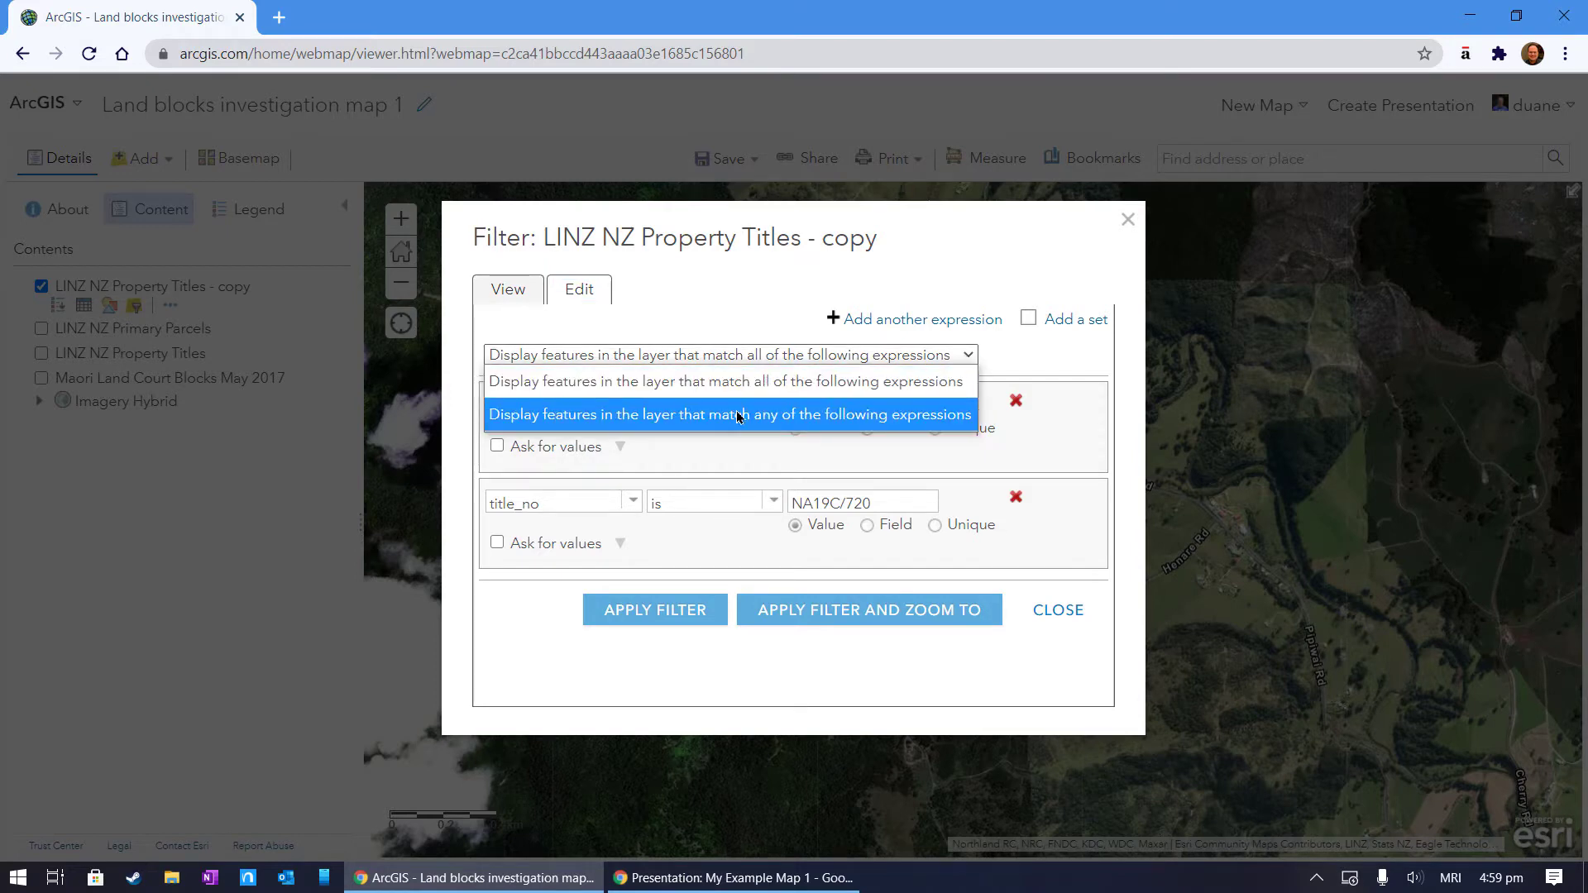
left_click(780, 414)
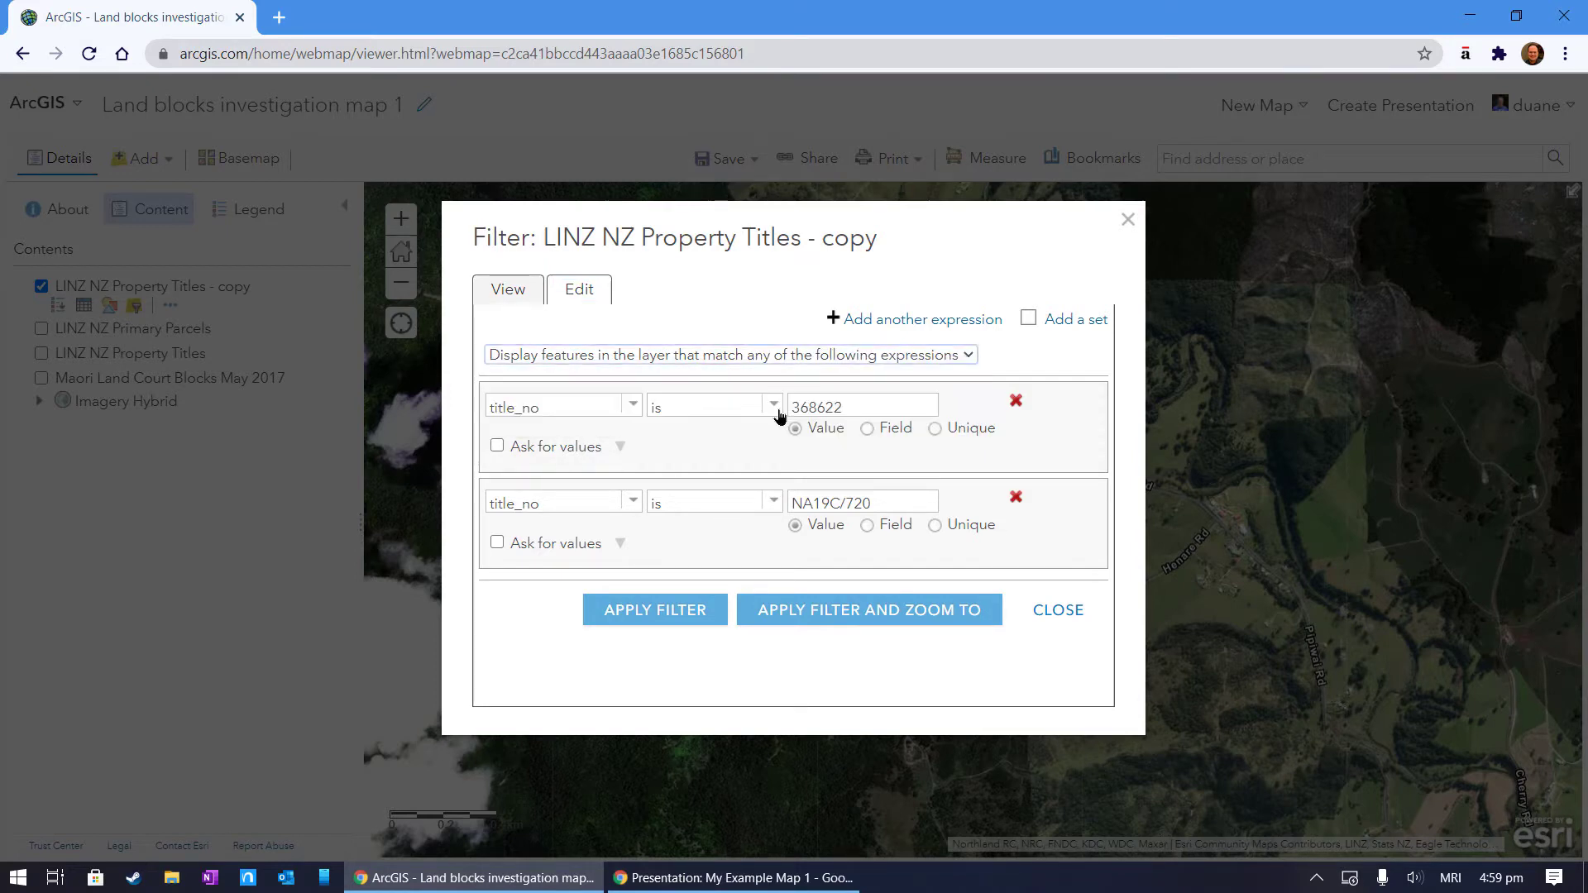
left_click(722, 614)
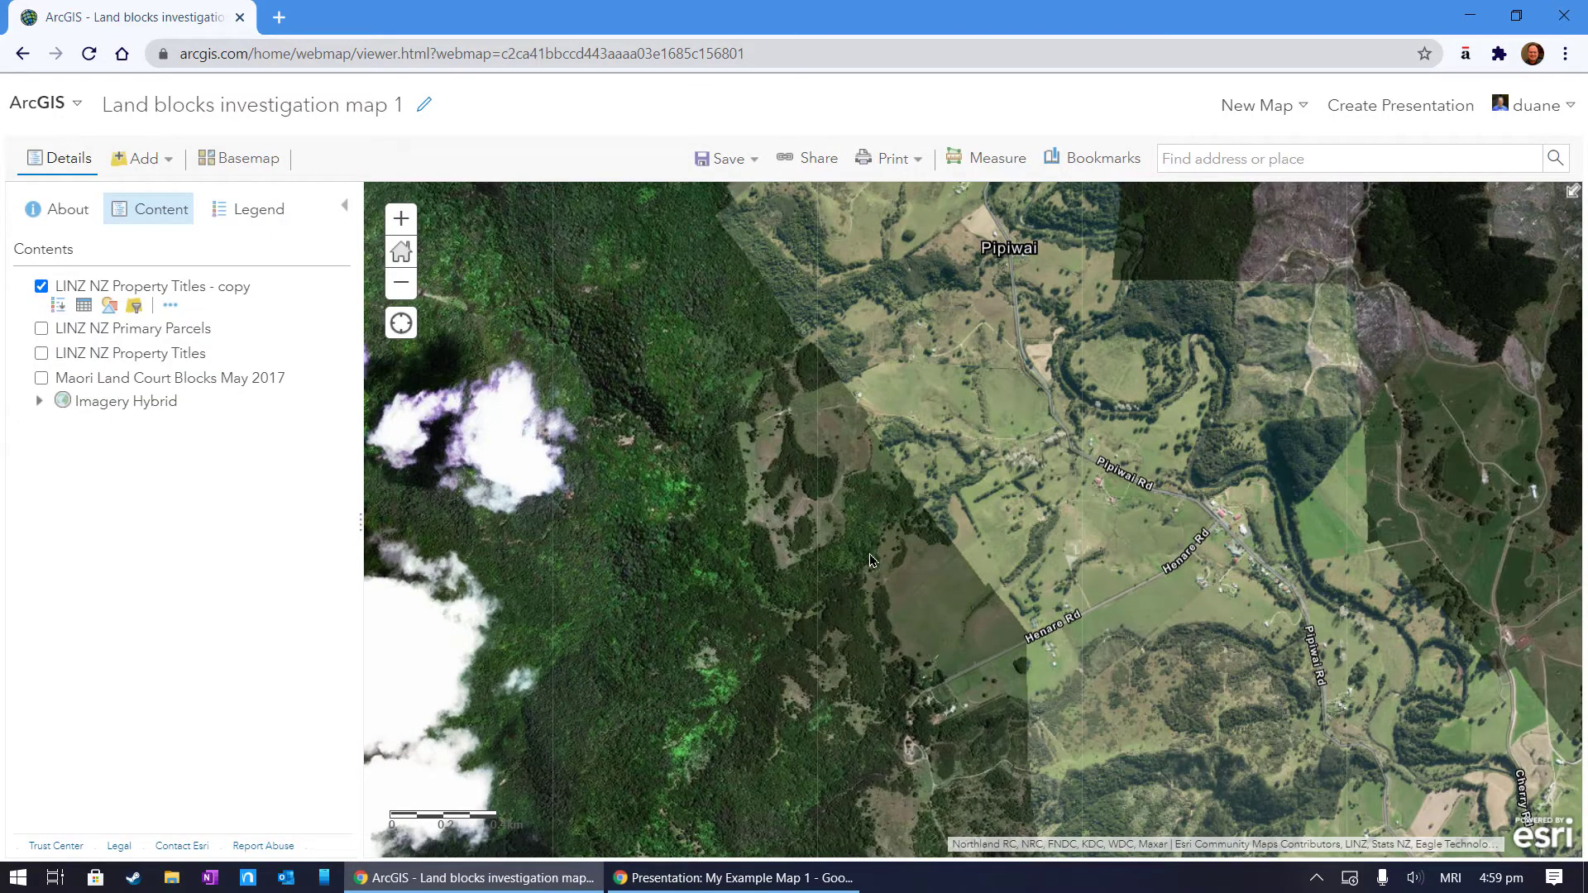
Inspect the outlines of the filtered titles against the imagery around Pipiwai.
scroll(891, 552, "down", 1)
scroll(892, 549, "up", 1)
scroll(890, 547, "up", 1)
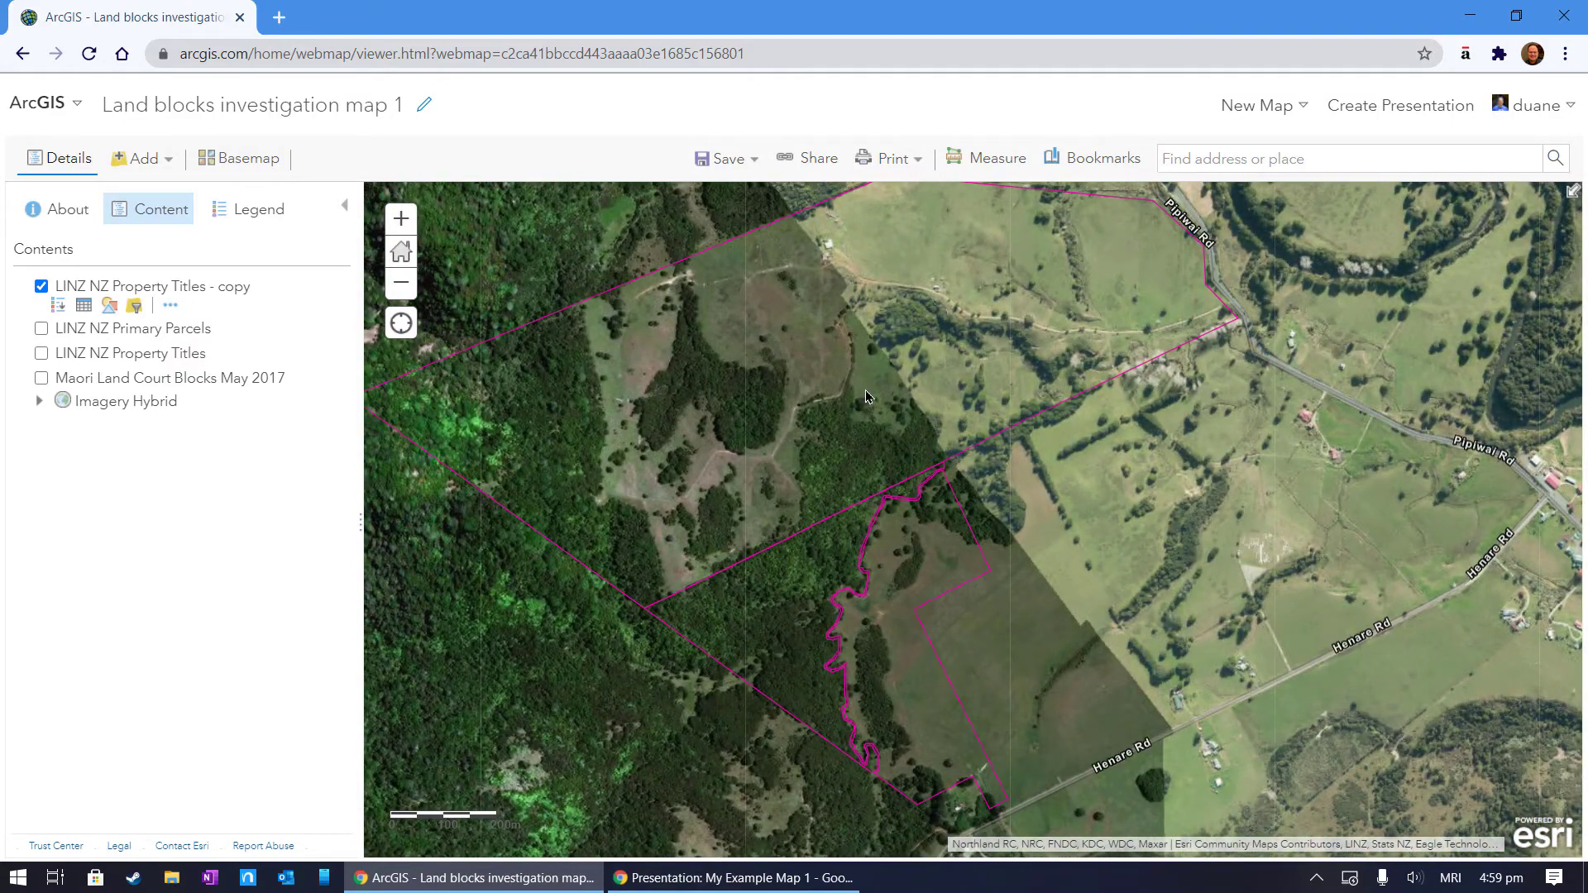
left_click(866, 391)
left_click(1179, 212)
scroll(594, 552, "down", 1)
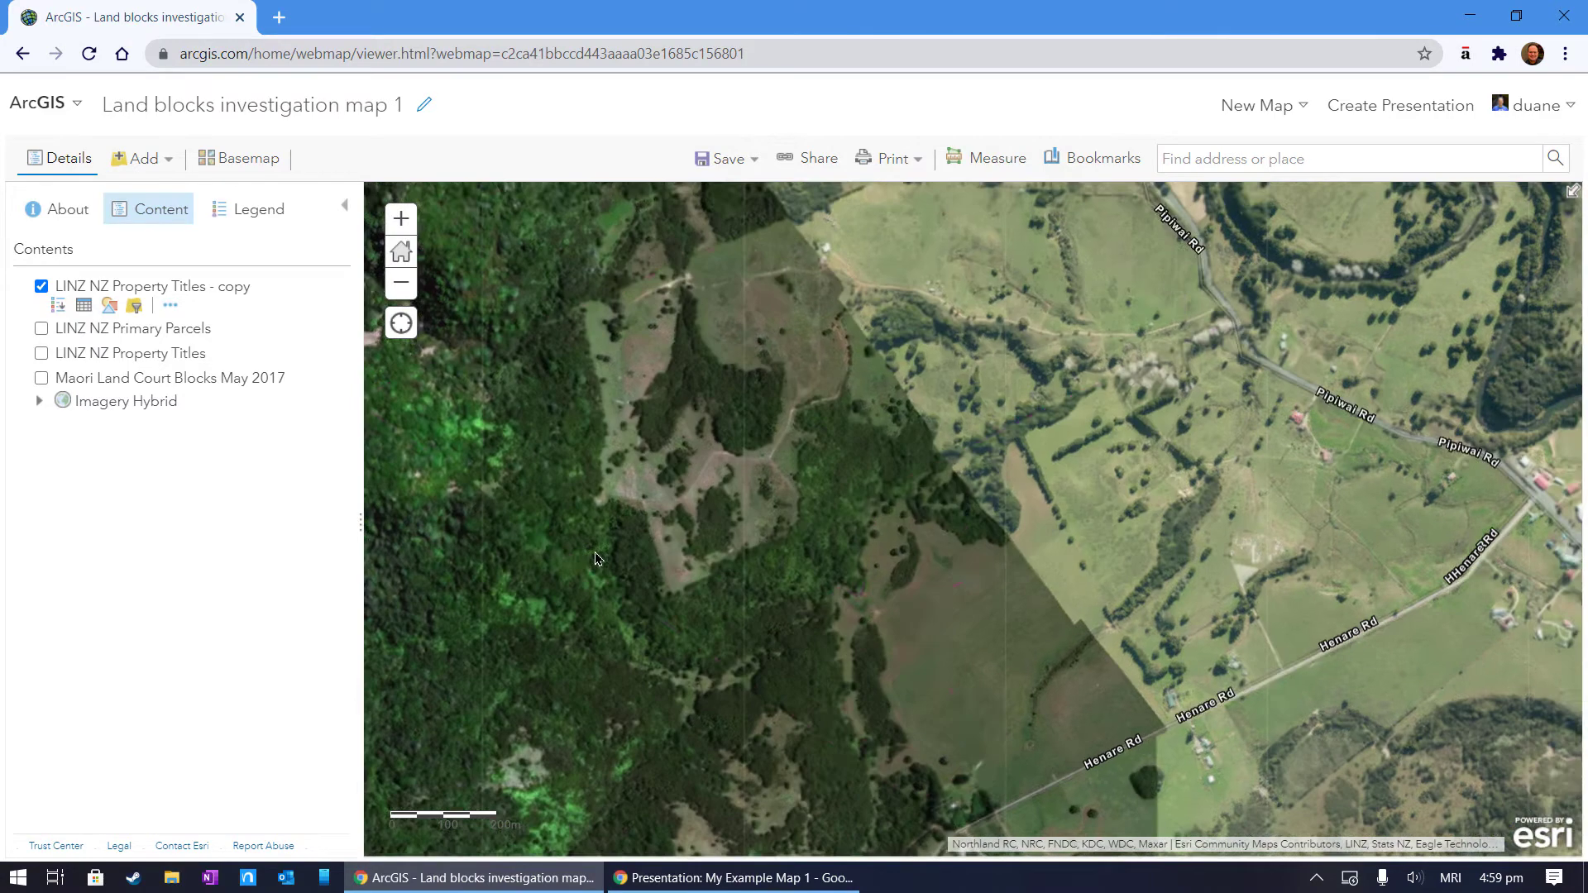
scroll(593, 552, "down", 2)
left_click_drag(671, 654, 954, 582)
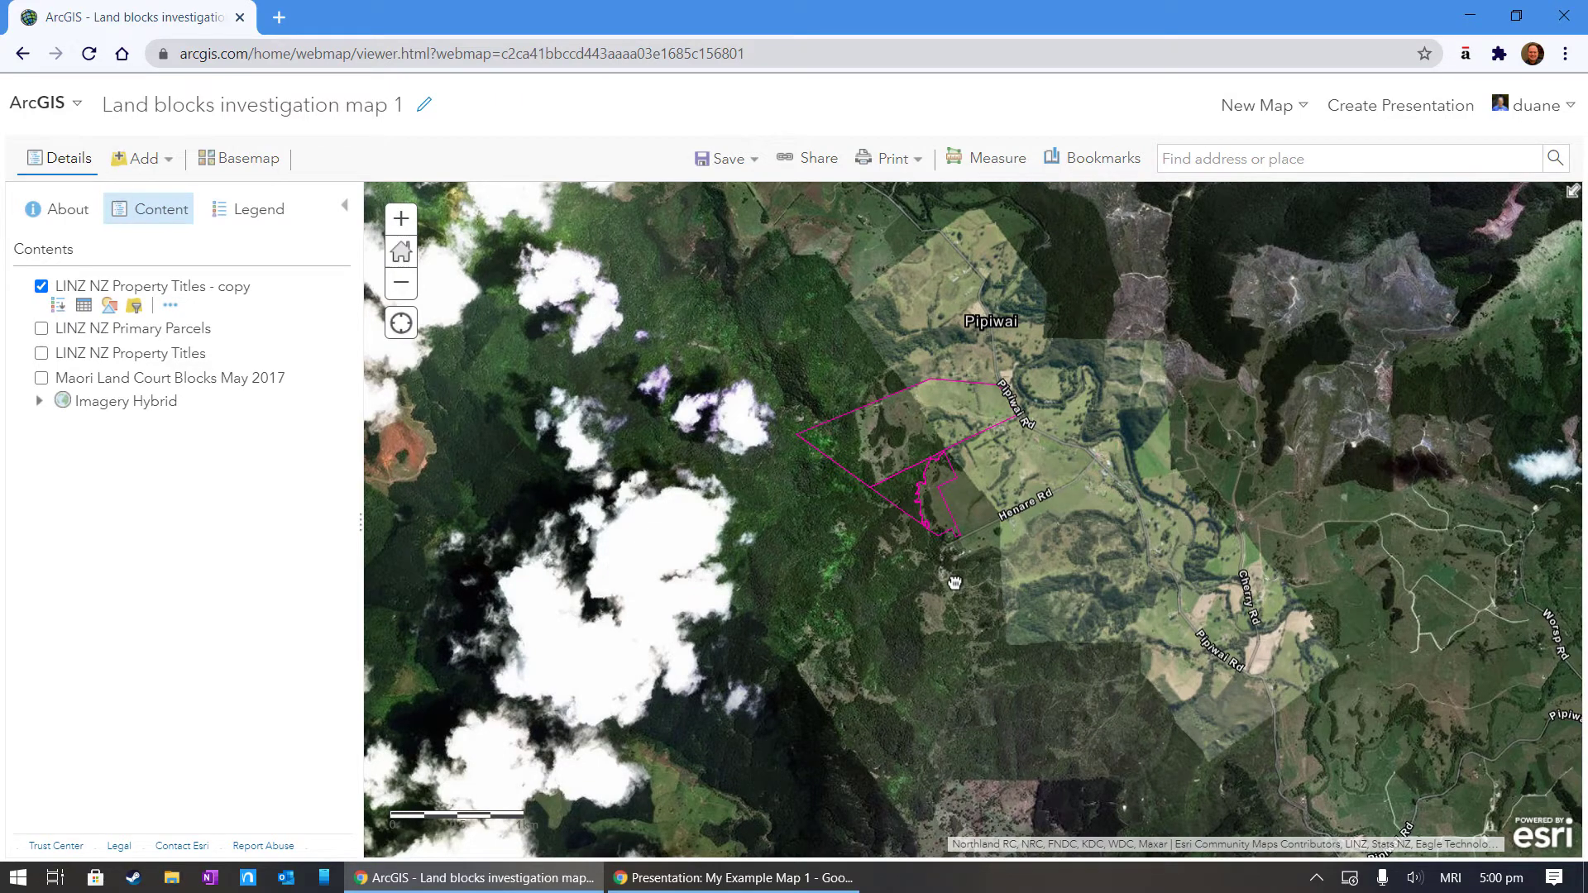
Hide the copied titles layer, show LINZ NZ Property Titles and compare the overlapping titles south of Pipiwai.
left_click(42, 286)
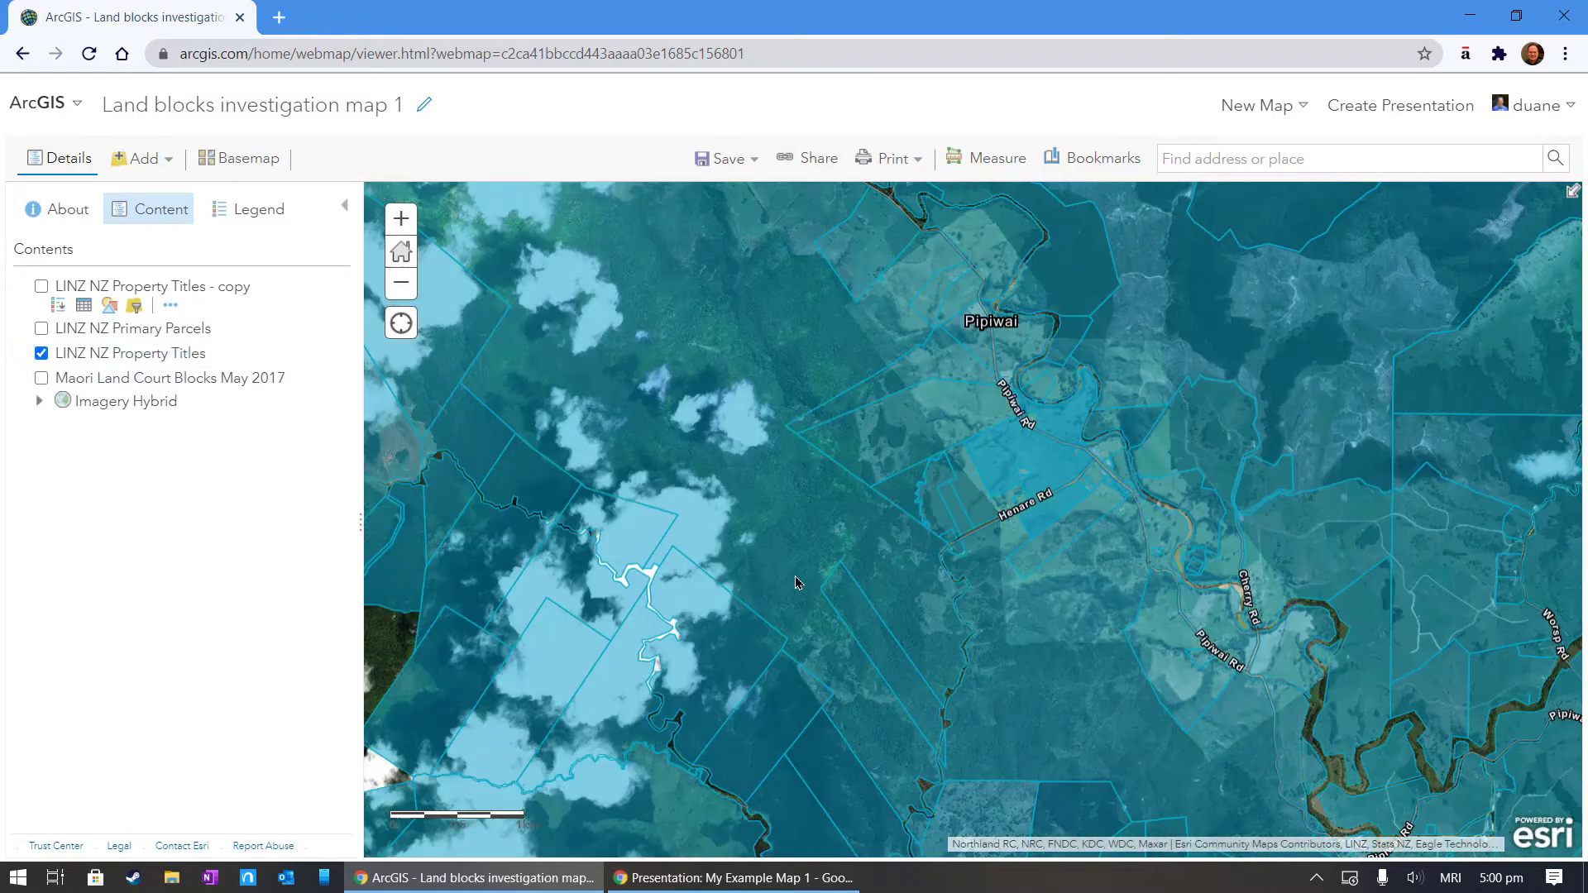
left_click(904, 674)
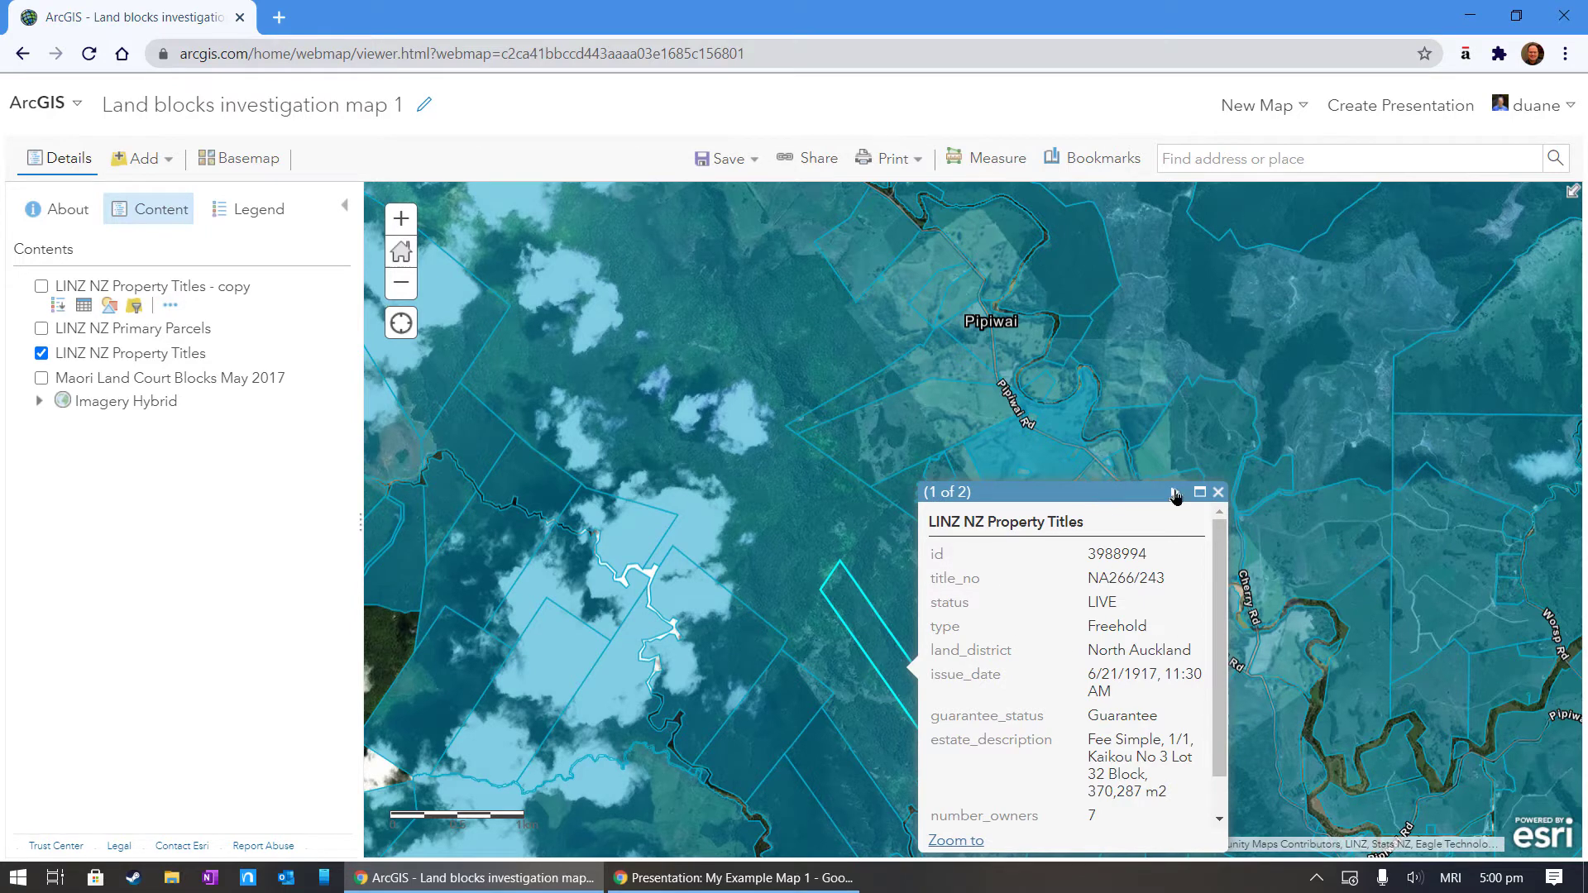
left_click(1175, 493)
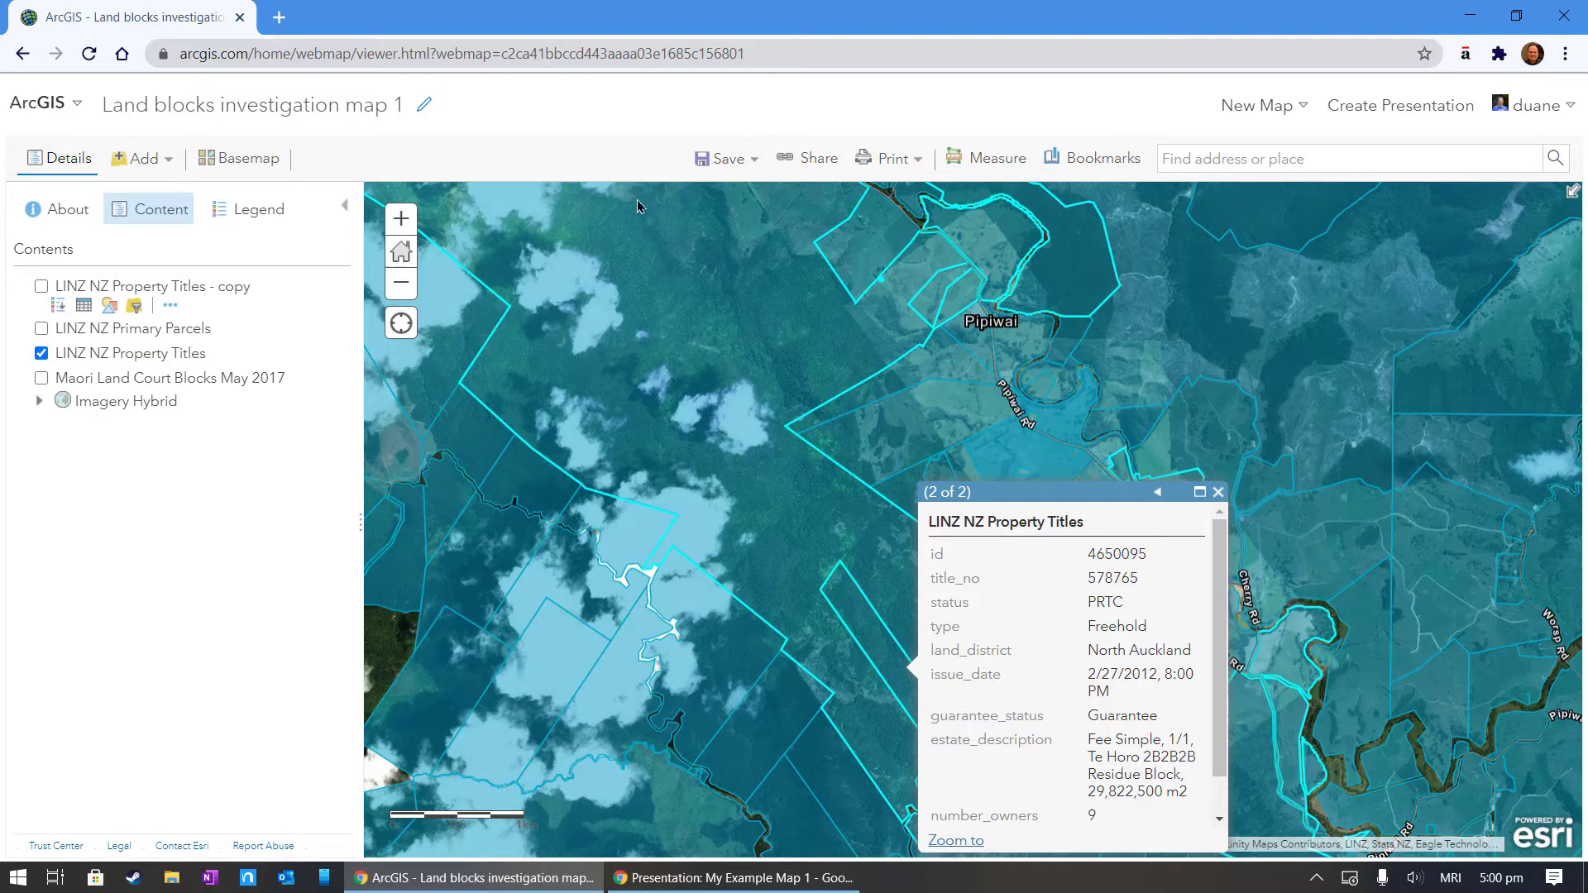
left_click(1158, 494)
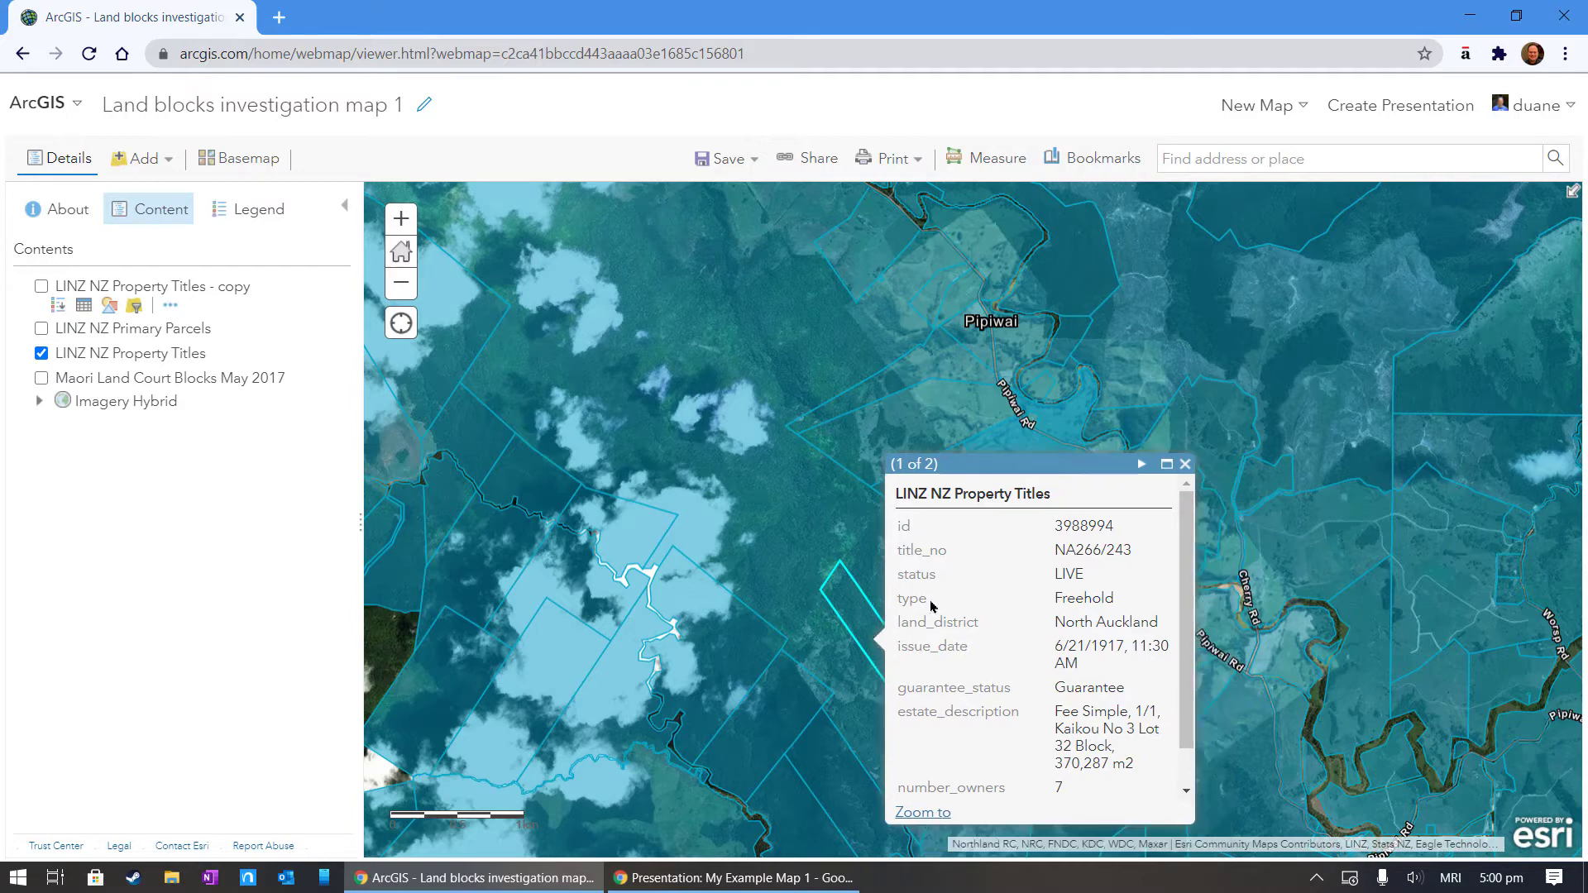
left_click_drag(742, 590, 665, 403)
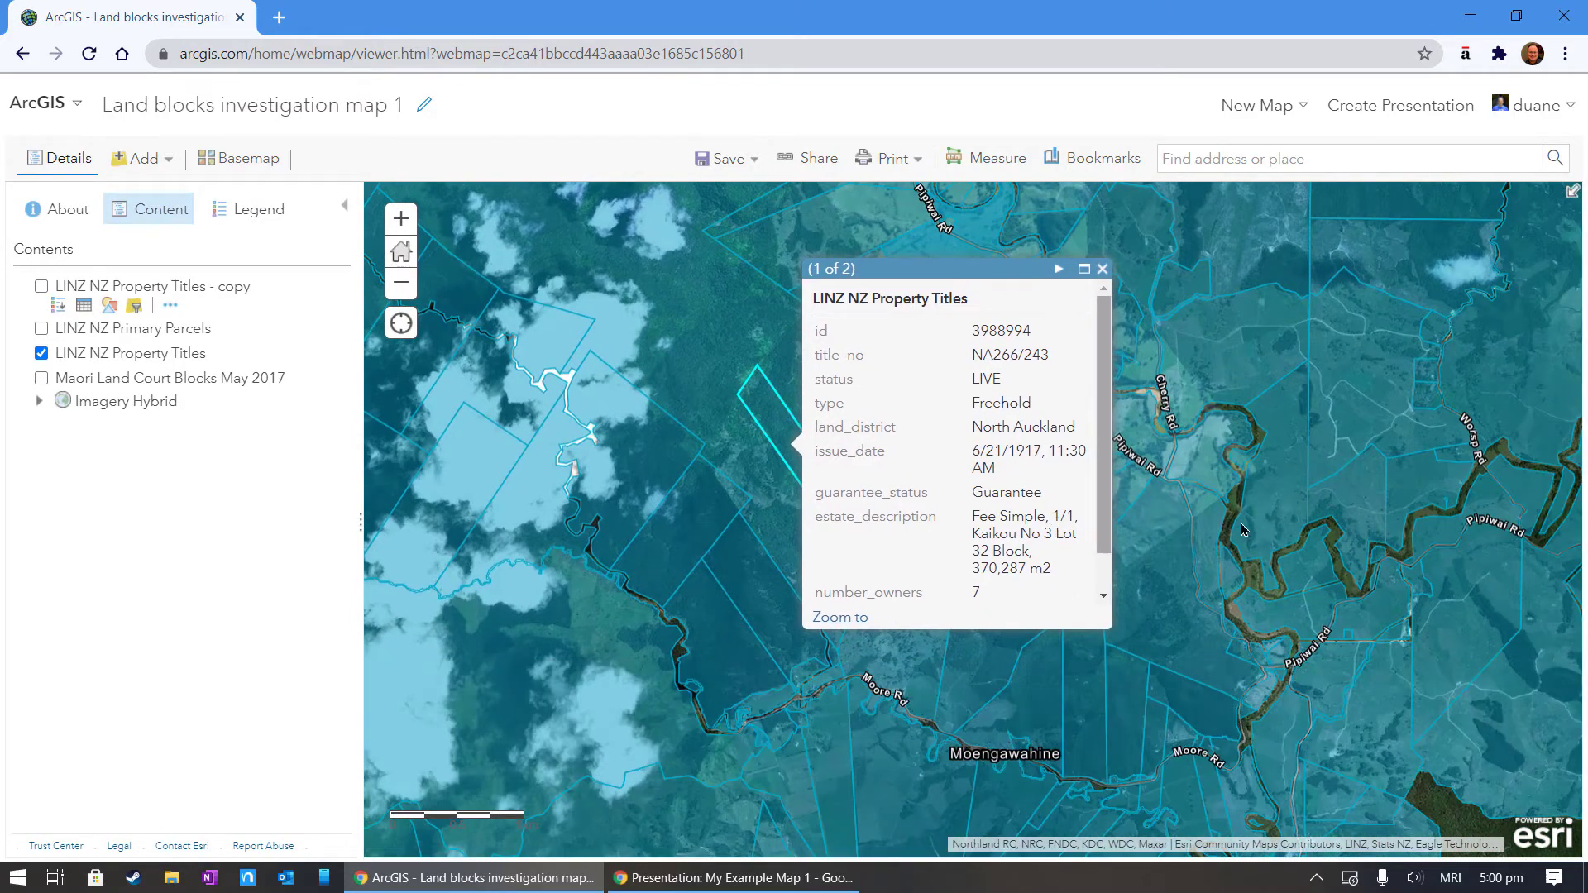
left_click(1165, 563)
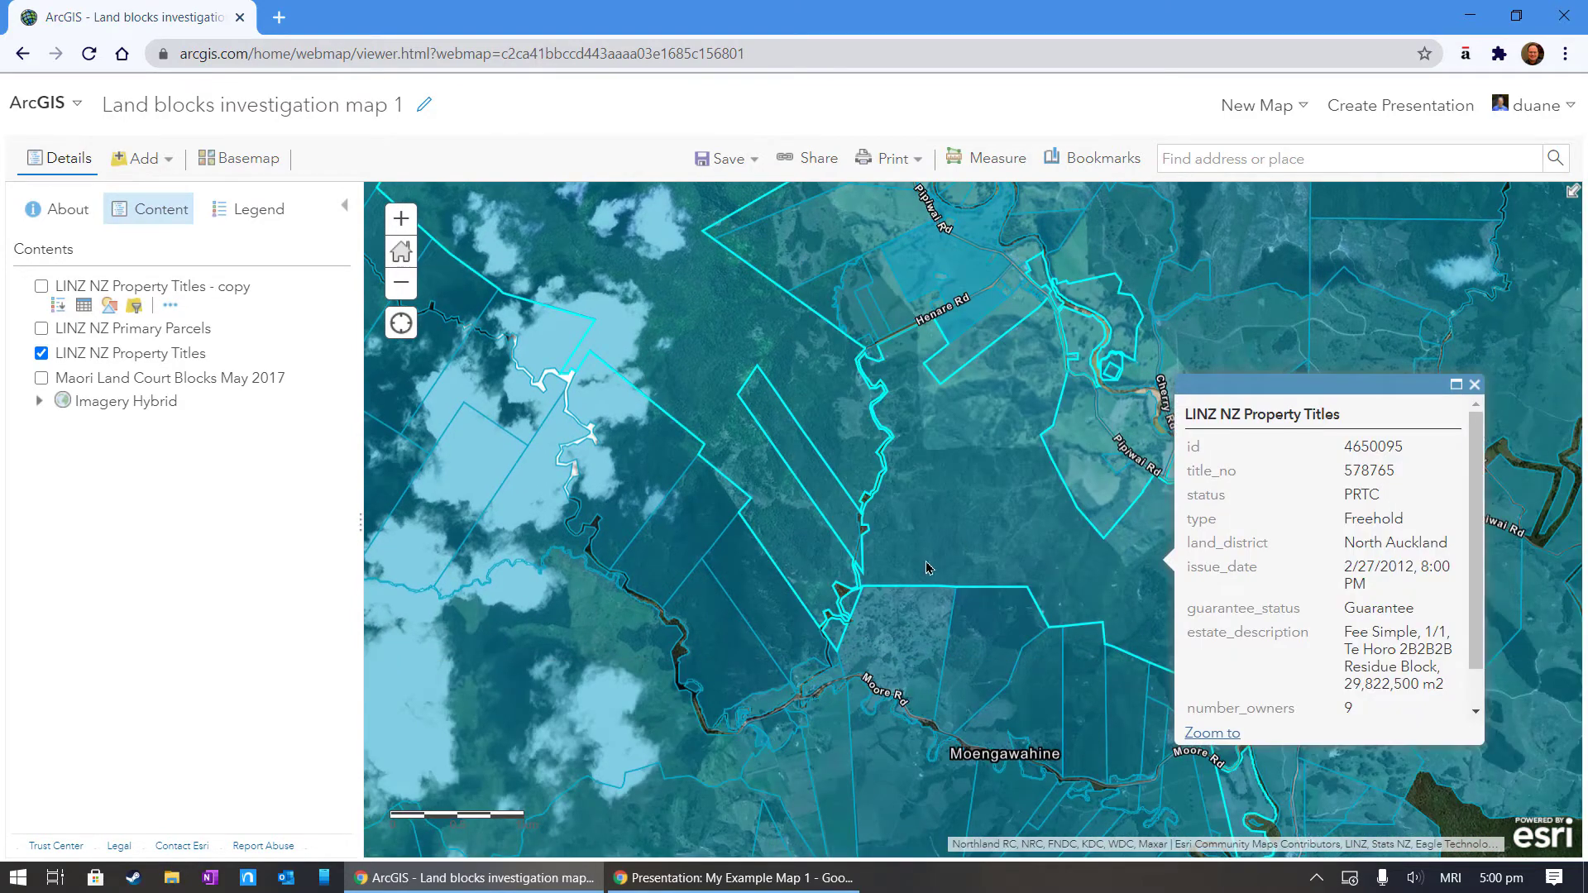
left_click(835, 516)
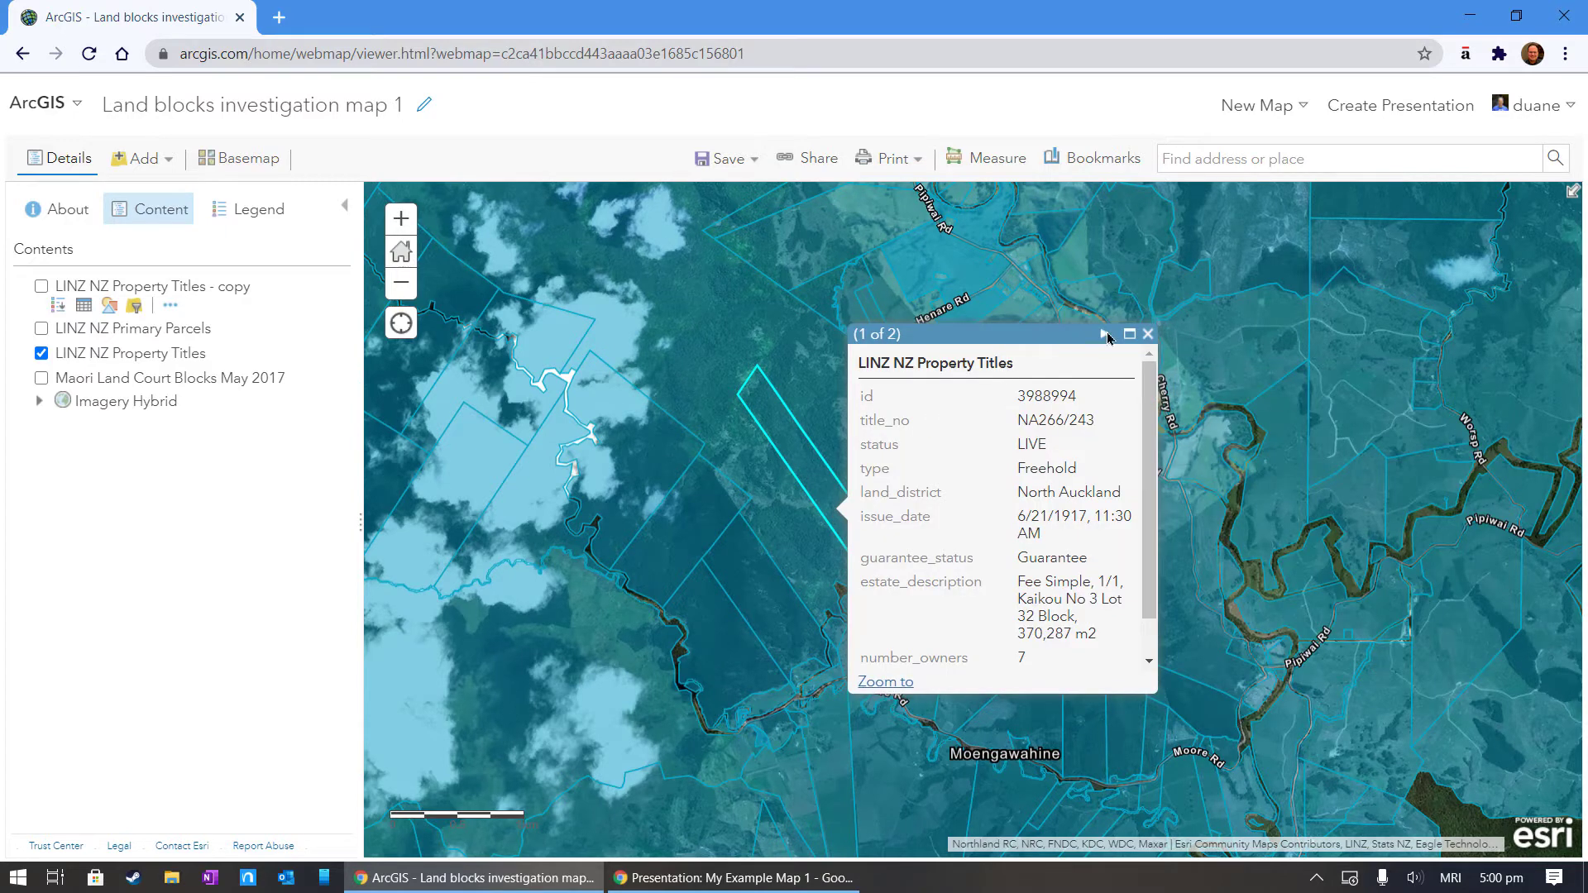
left_click(1105, 334)
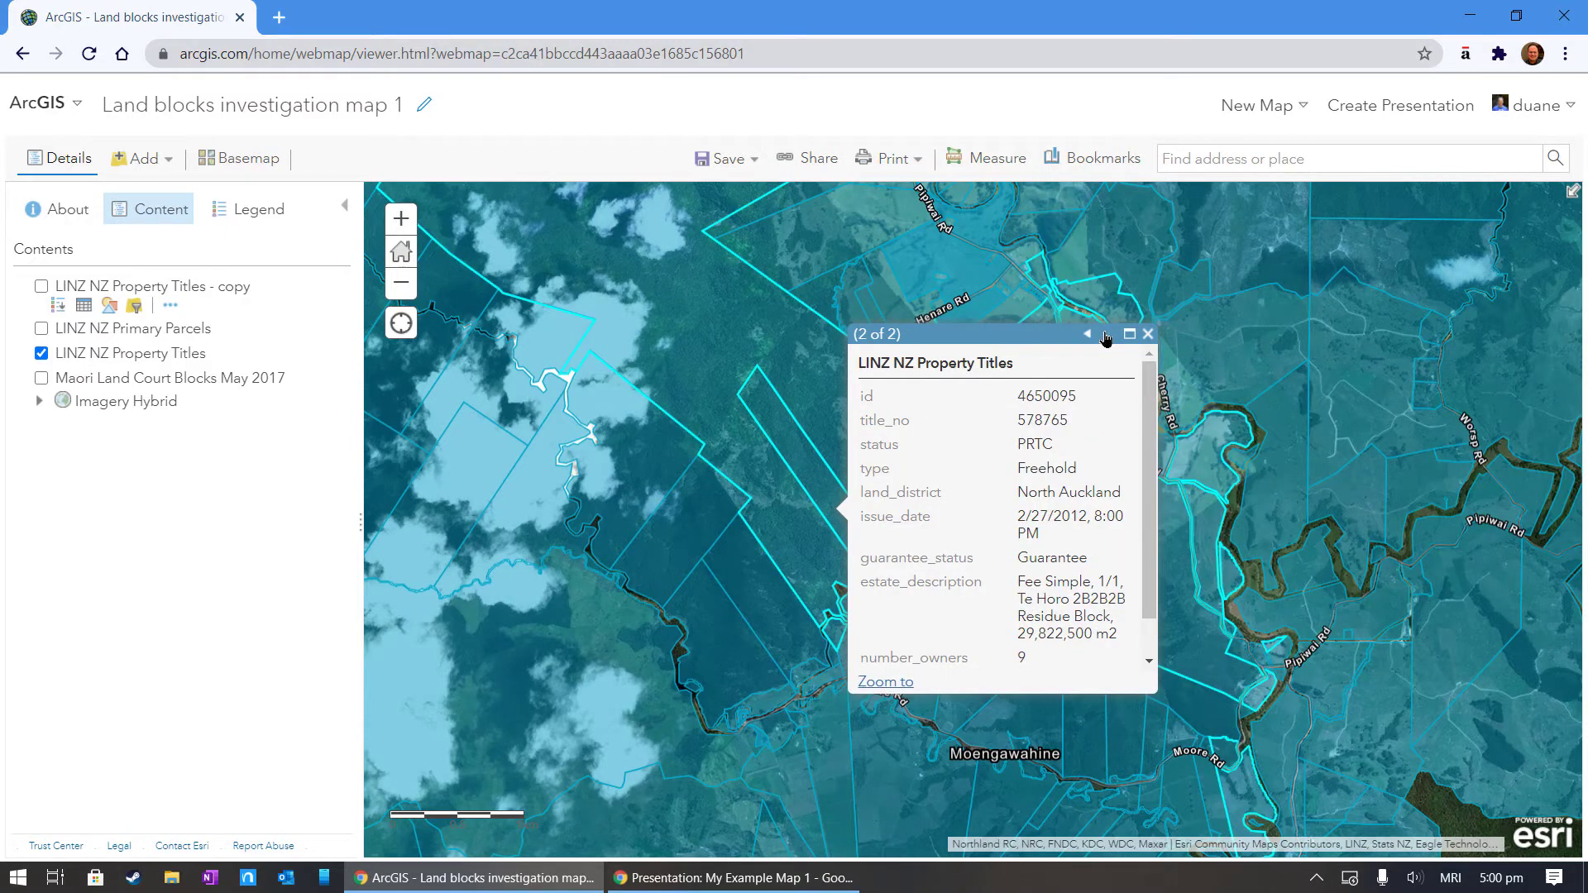
left_click(1087, 334)
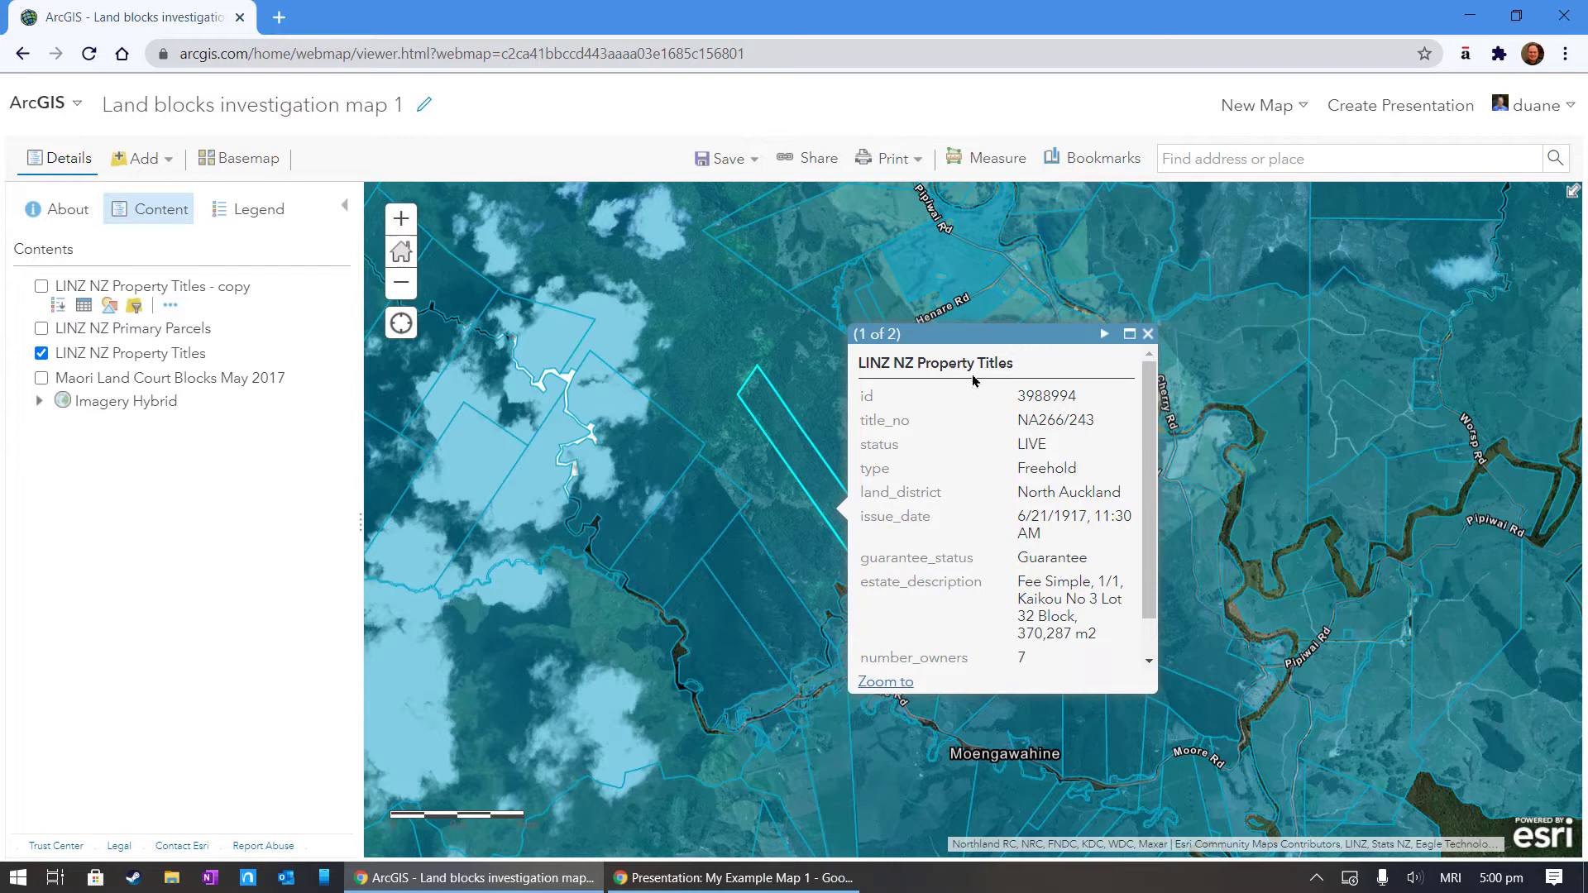
Copy the title_no of the Kaikou No 3 Lot 32 Block title and hide the LINZ NZ Property Titles layer.
left_click(801, 451)
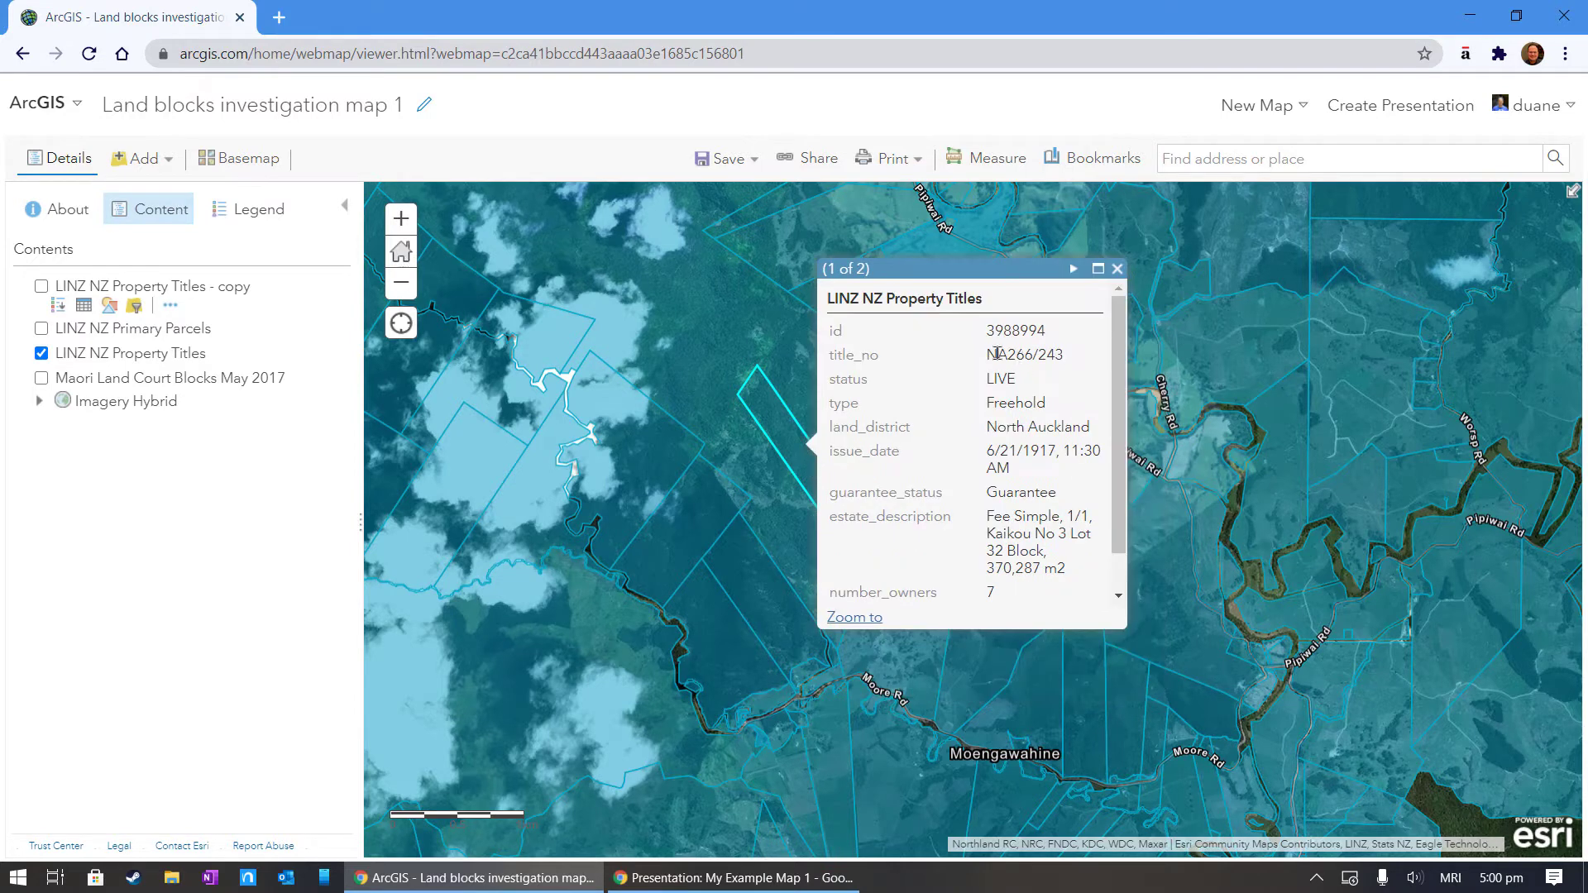
left_click_drag(986, 354, 1093, 368)
key("ctrl+c")
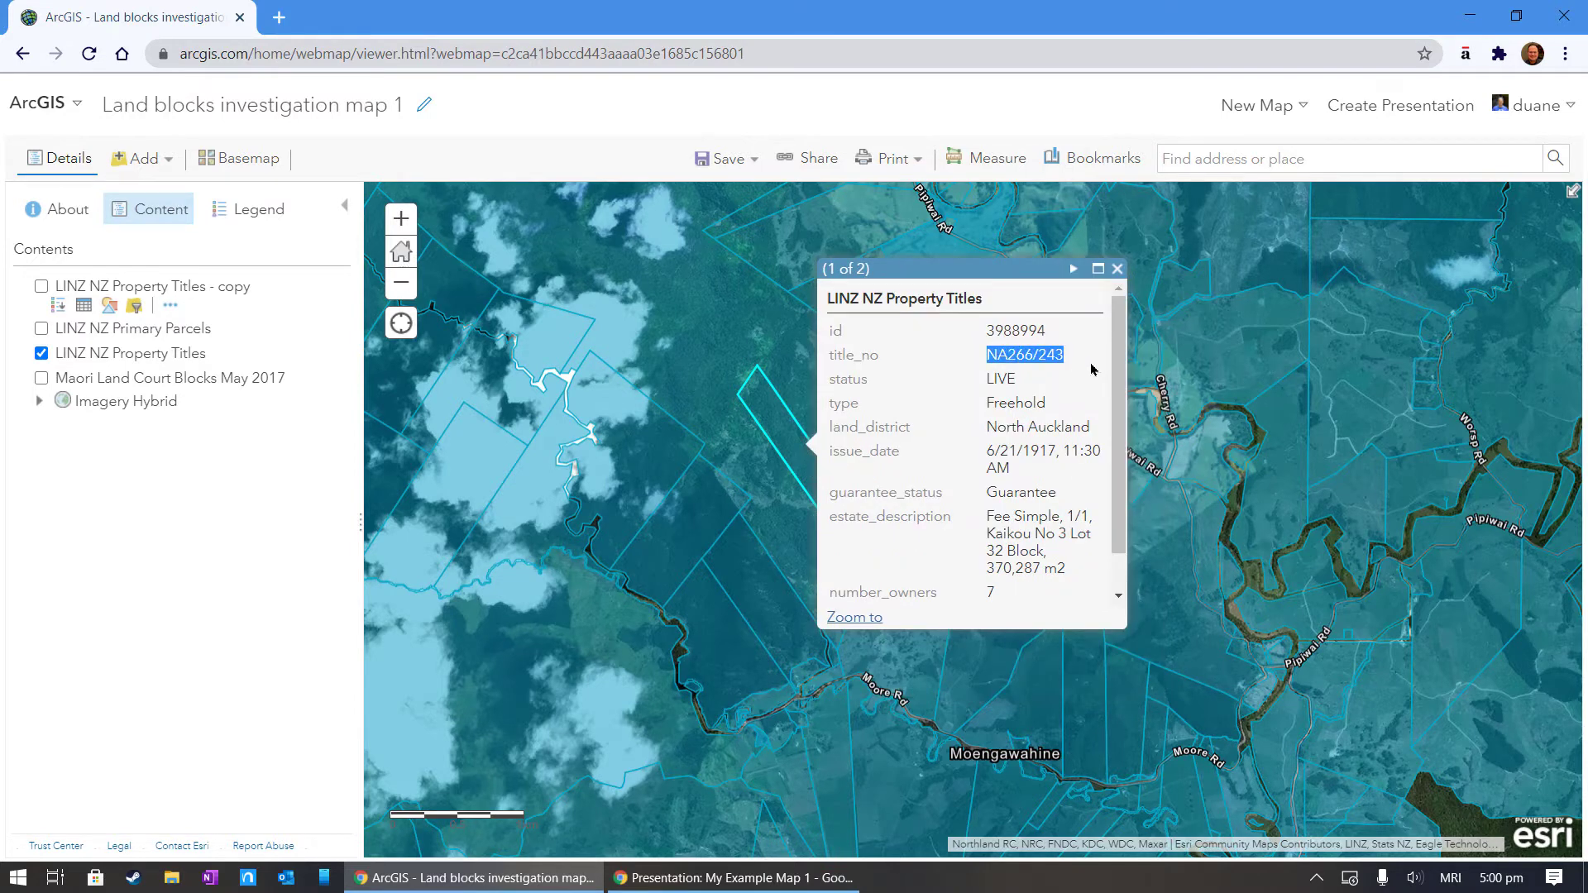
left_click(1116, 270)
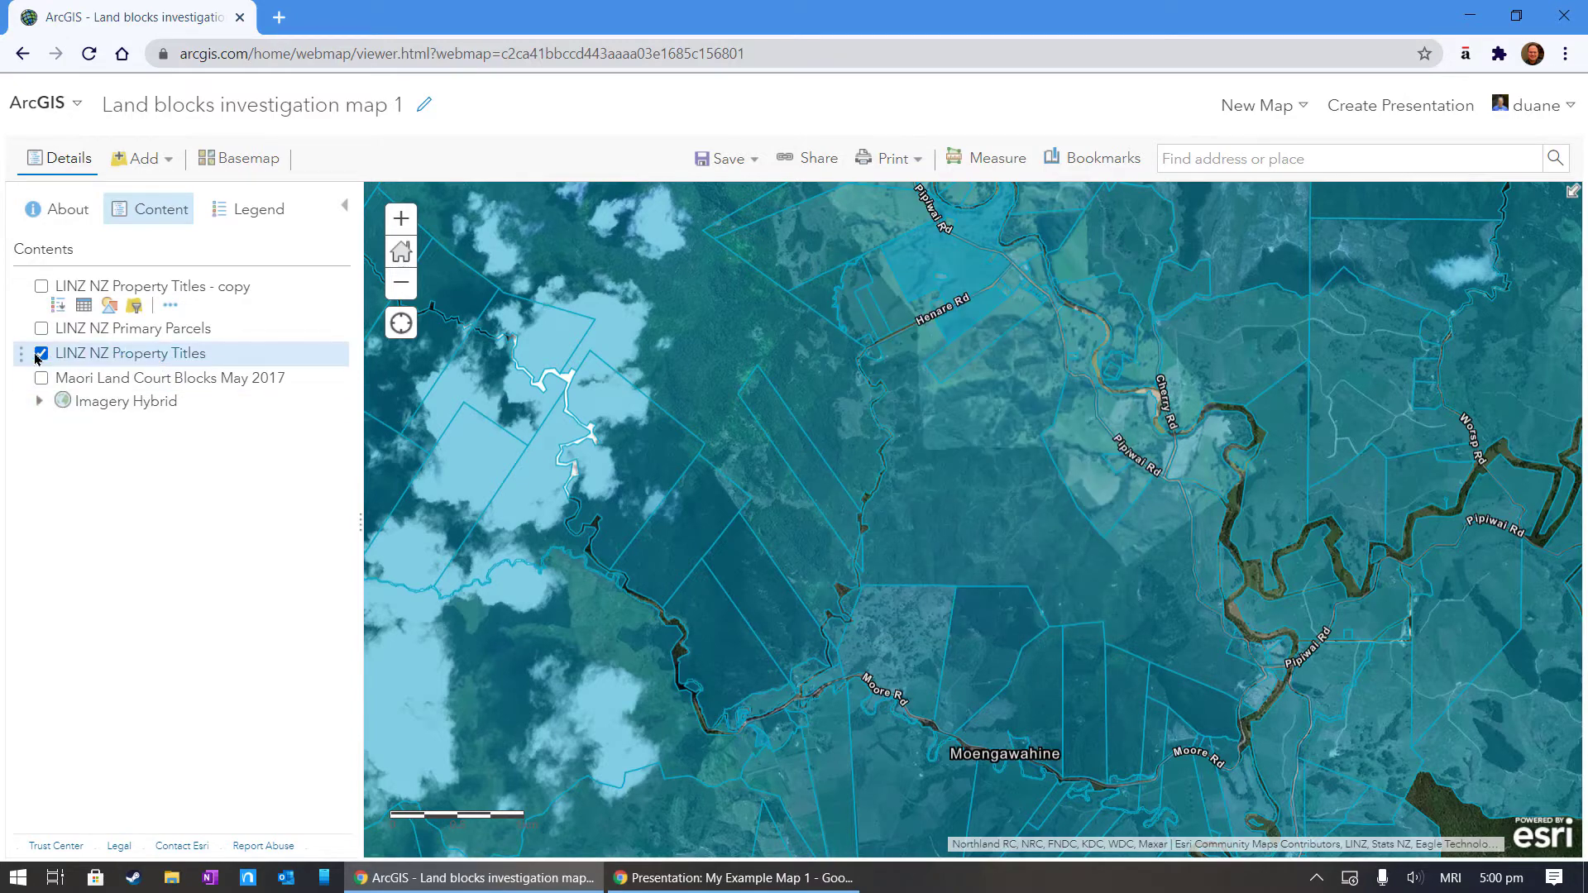
left_click(40, 355)
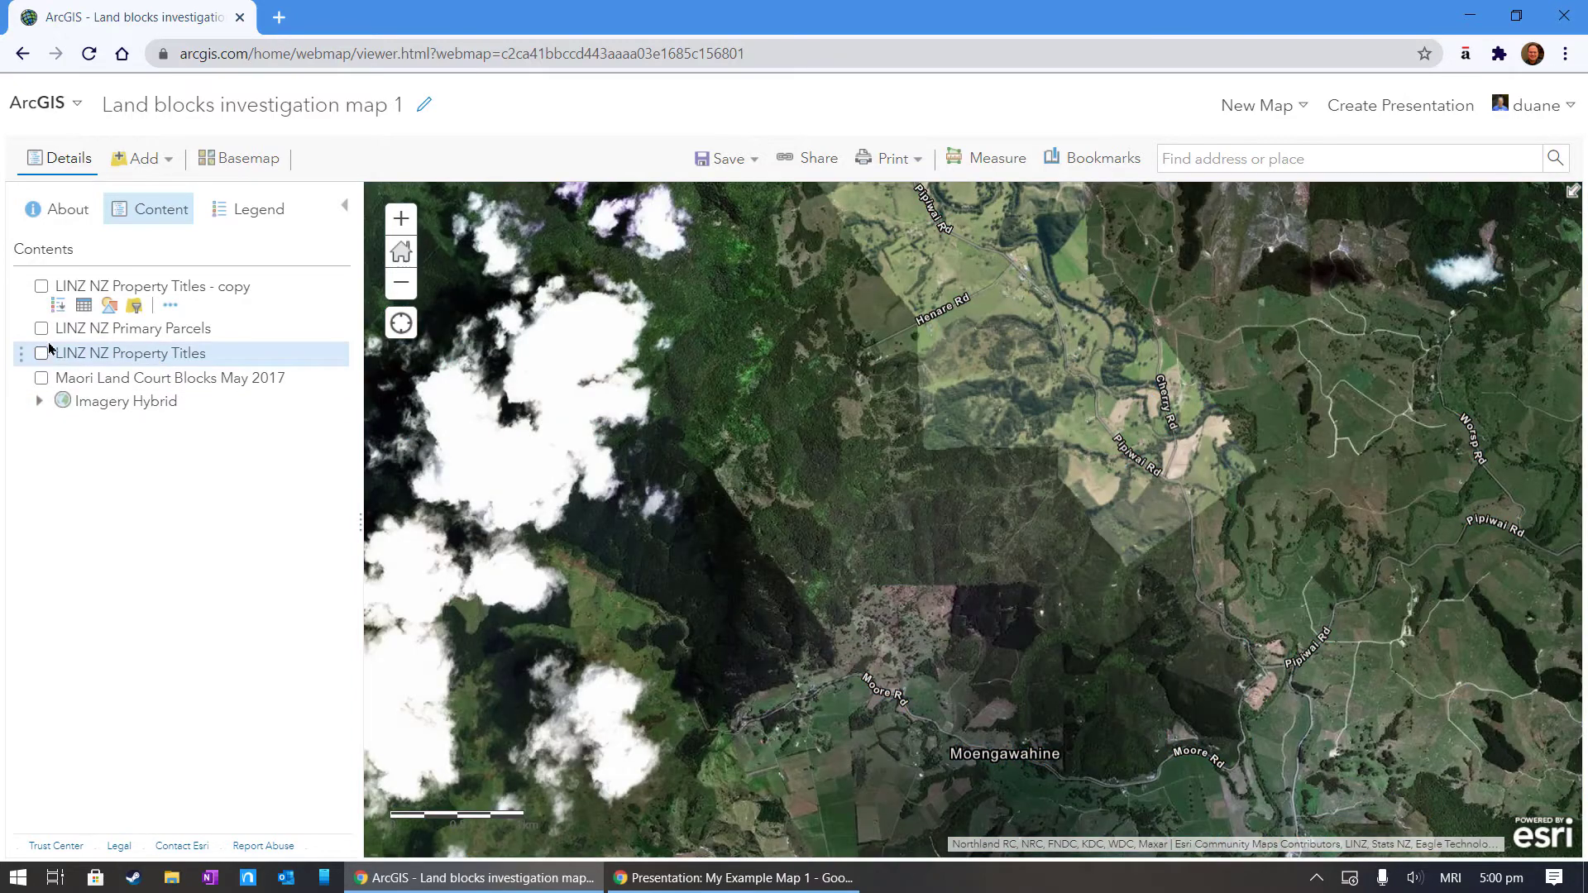
Add a third expression to the copied titles layer's filter, title_no is NA266/243, and apply the filter.
left_click(133, 306)
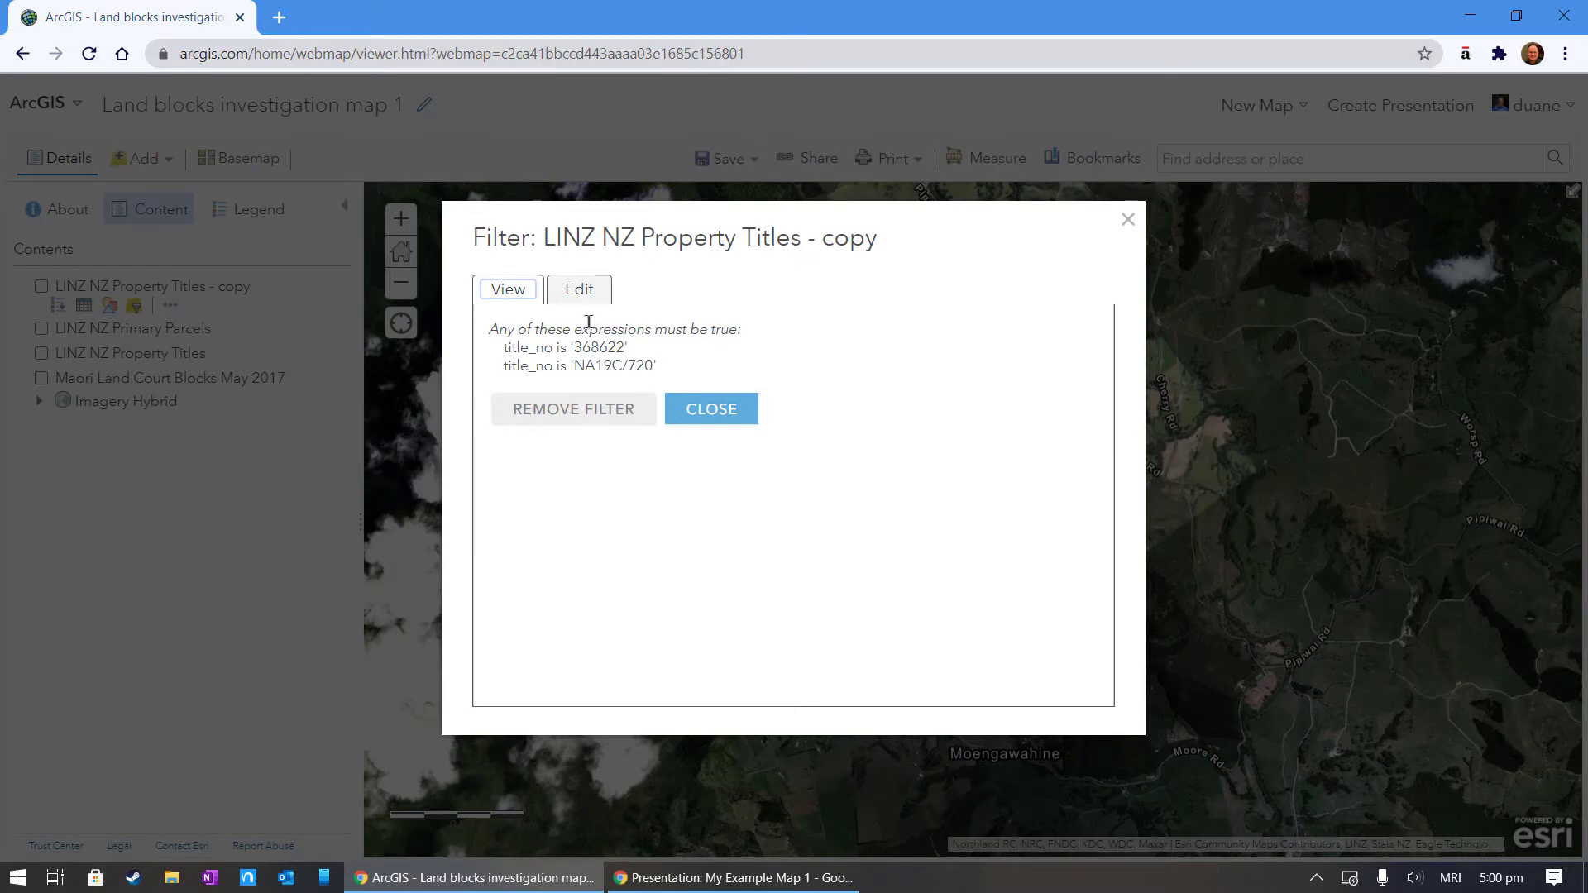
left_click(583, 296)
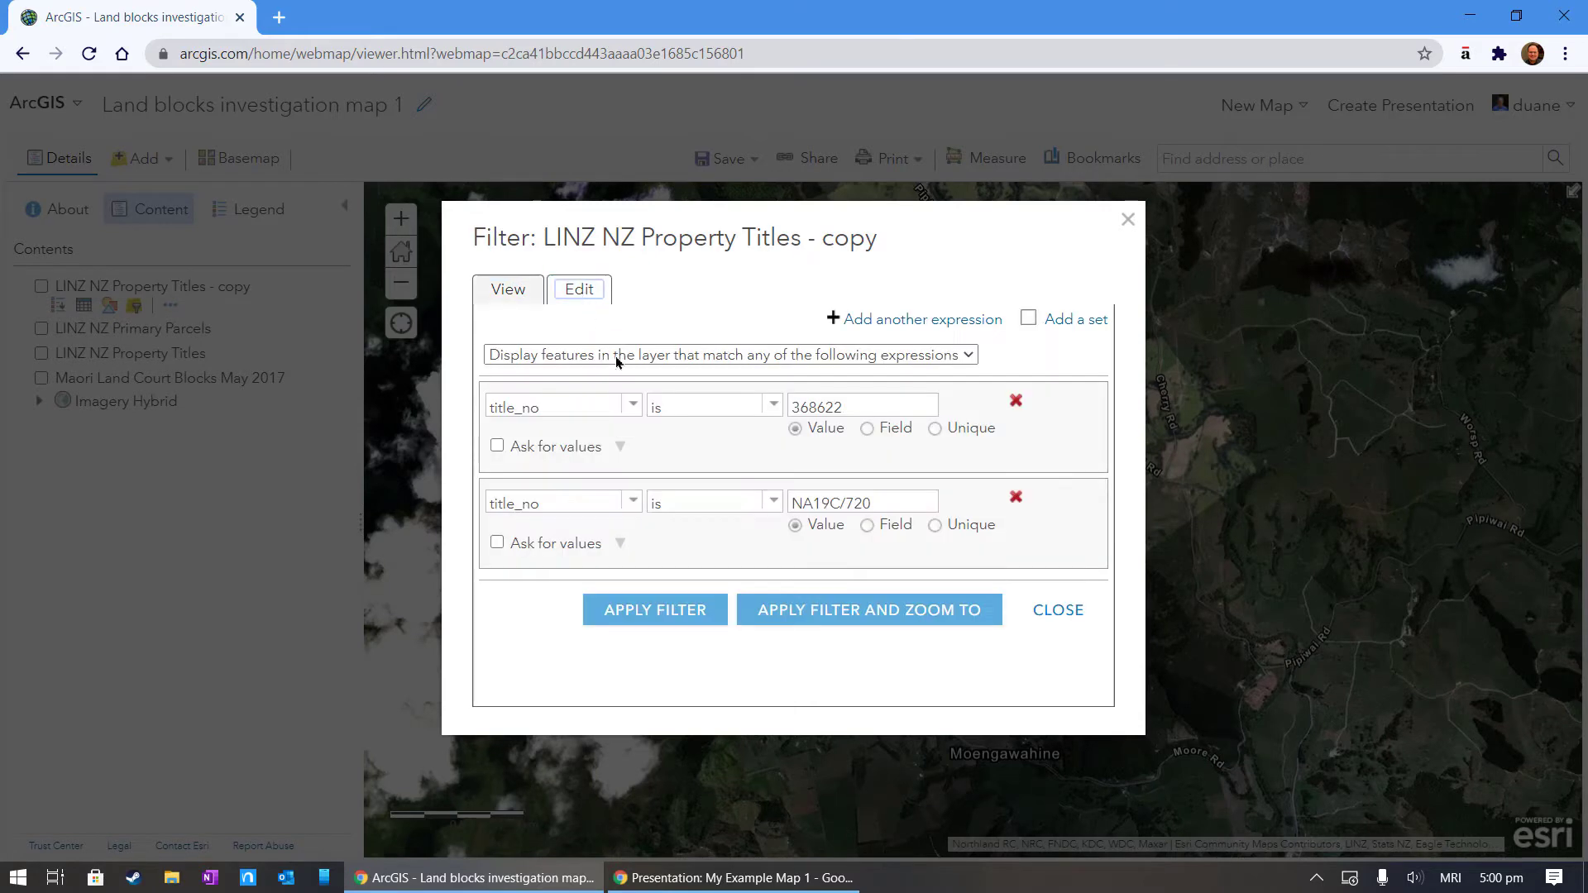
left_click(872, 322)
scroll(849, 510, "down", 1)
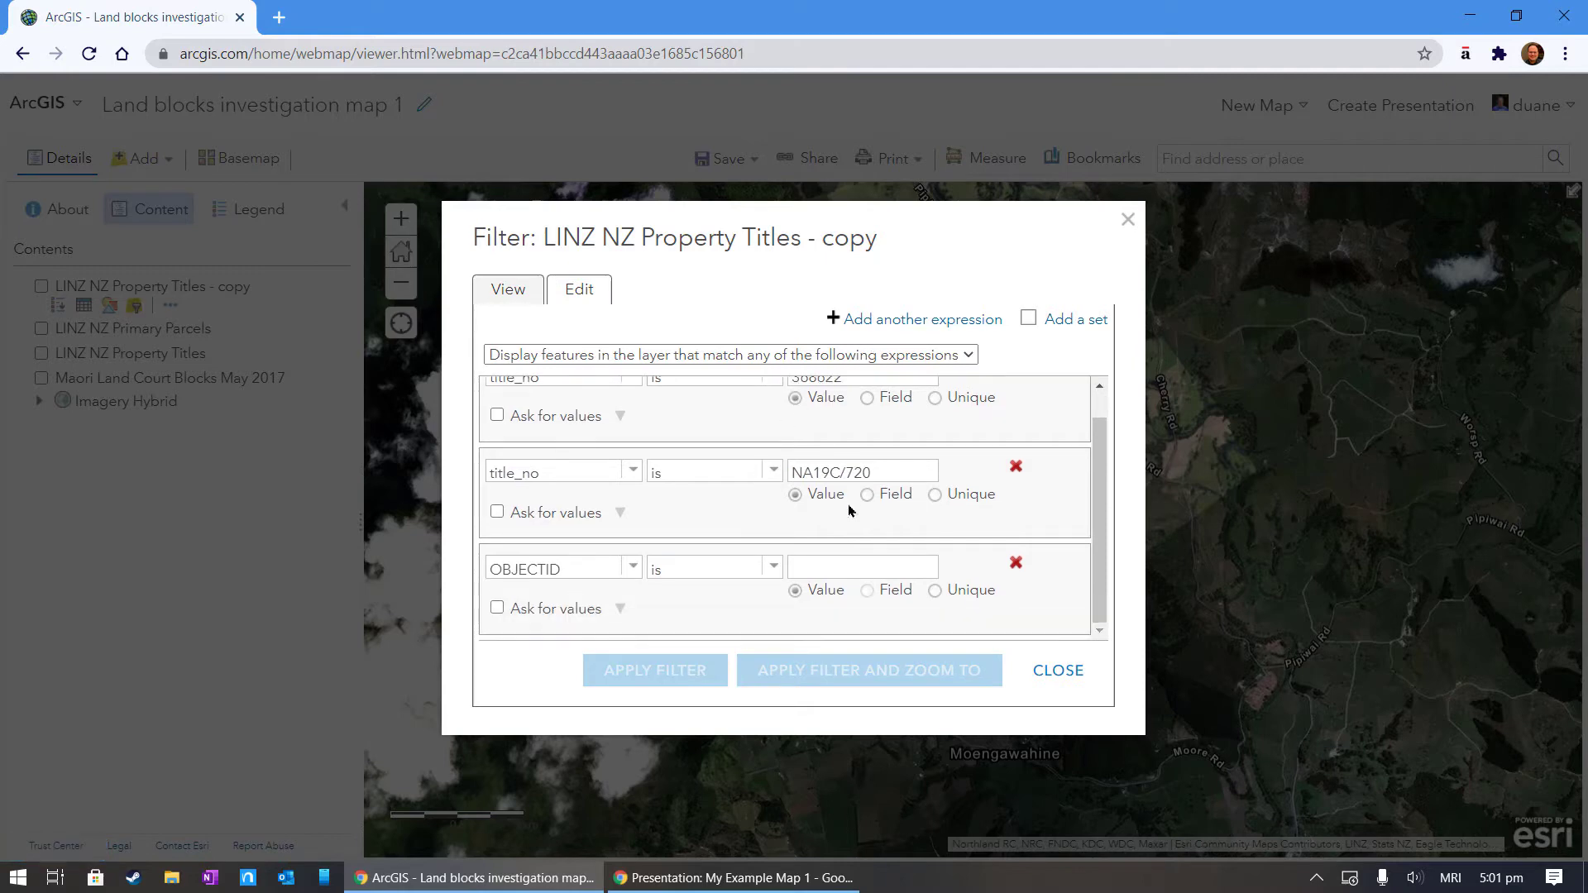
left_click(632, 568)
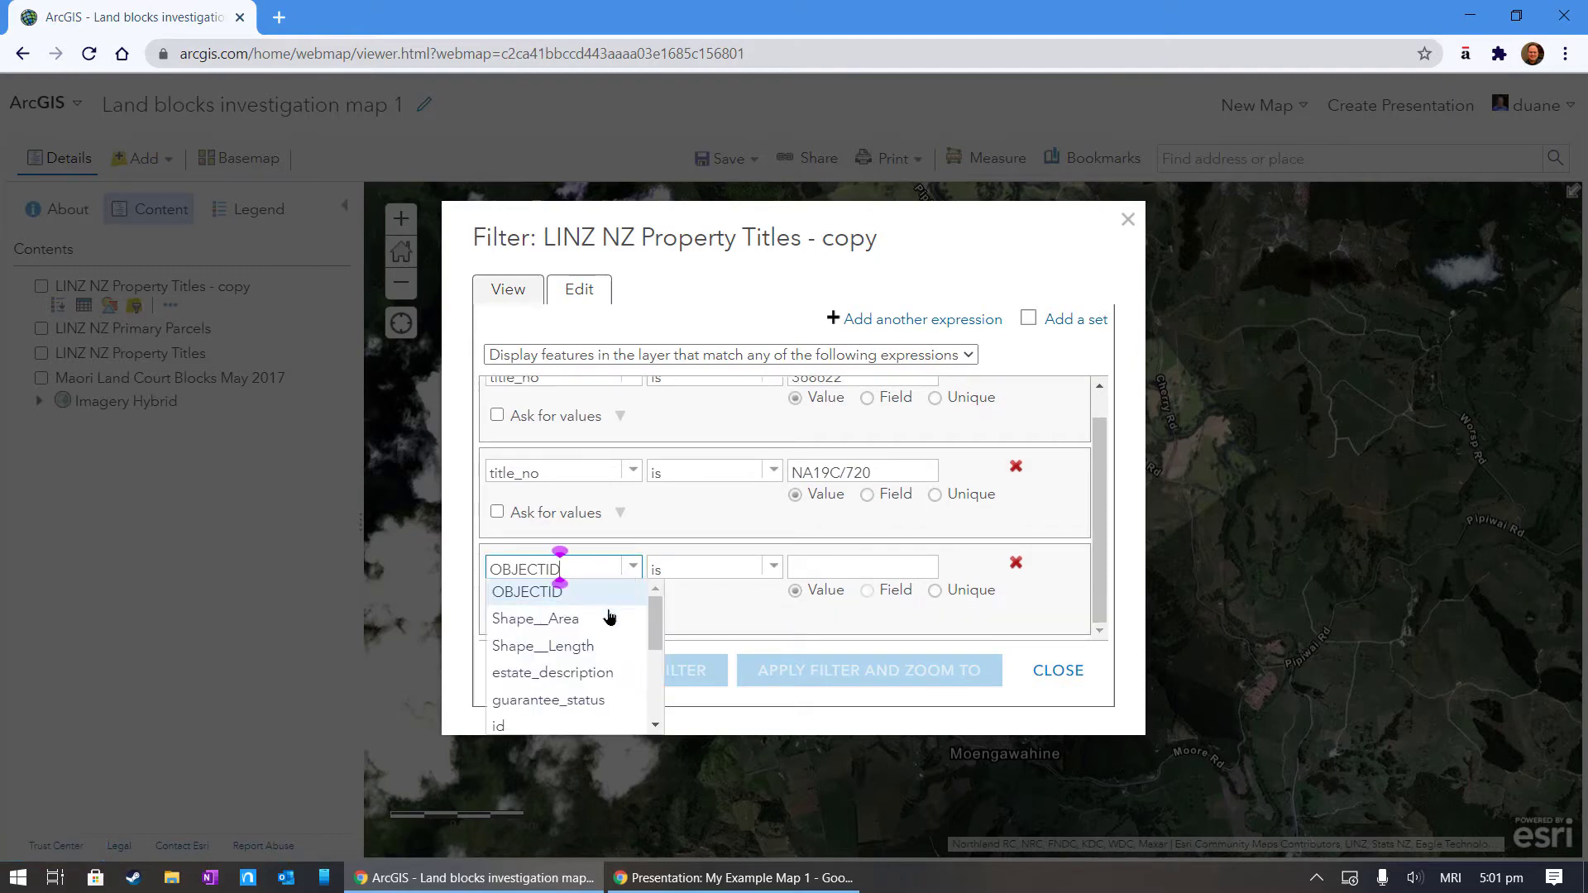
left_click_drag(652, 621, 652, 692)
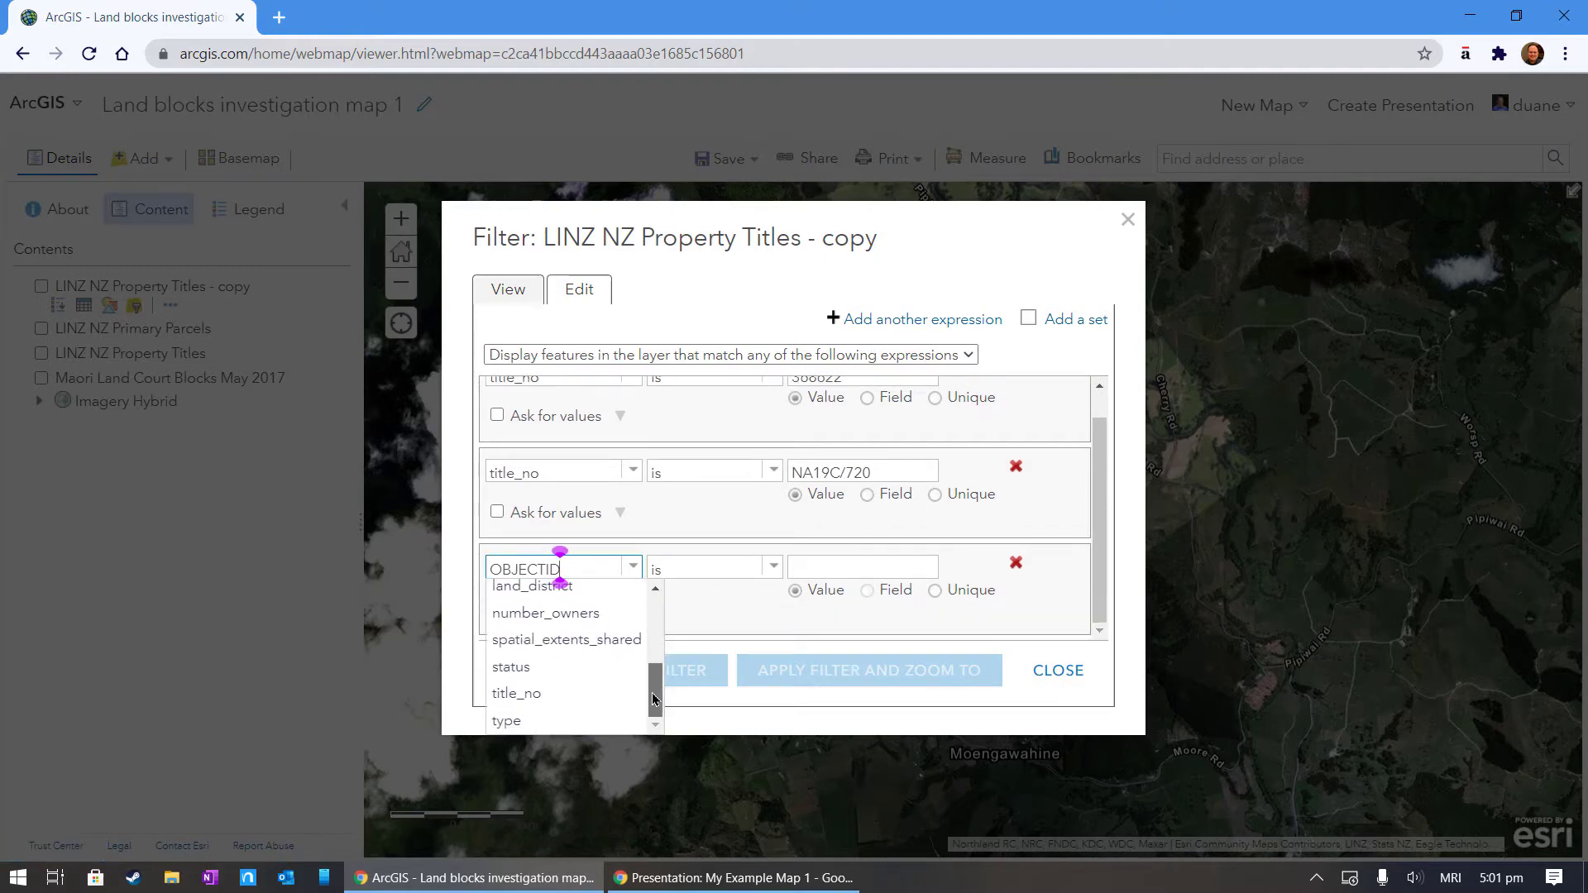
left_click(617, 698)
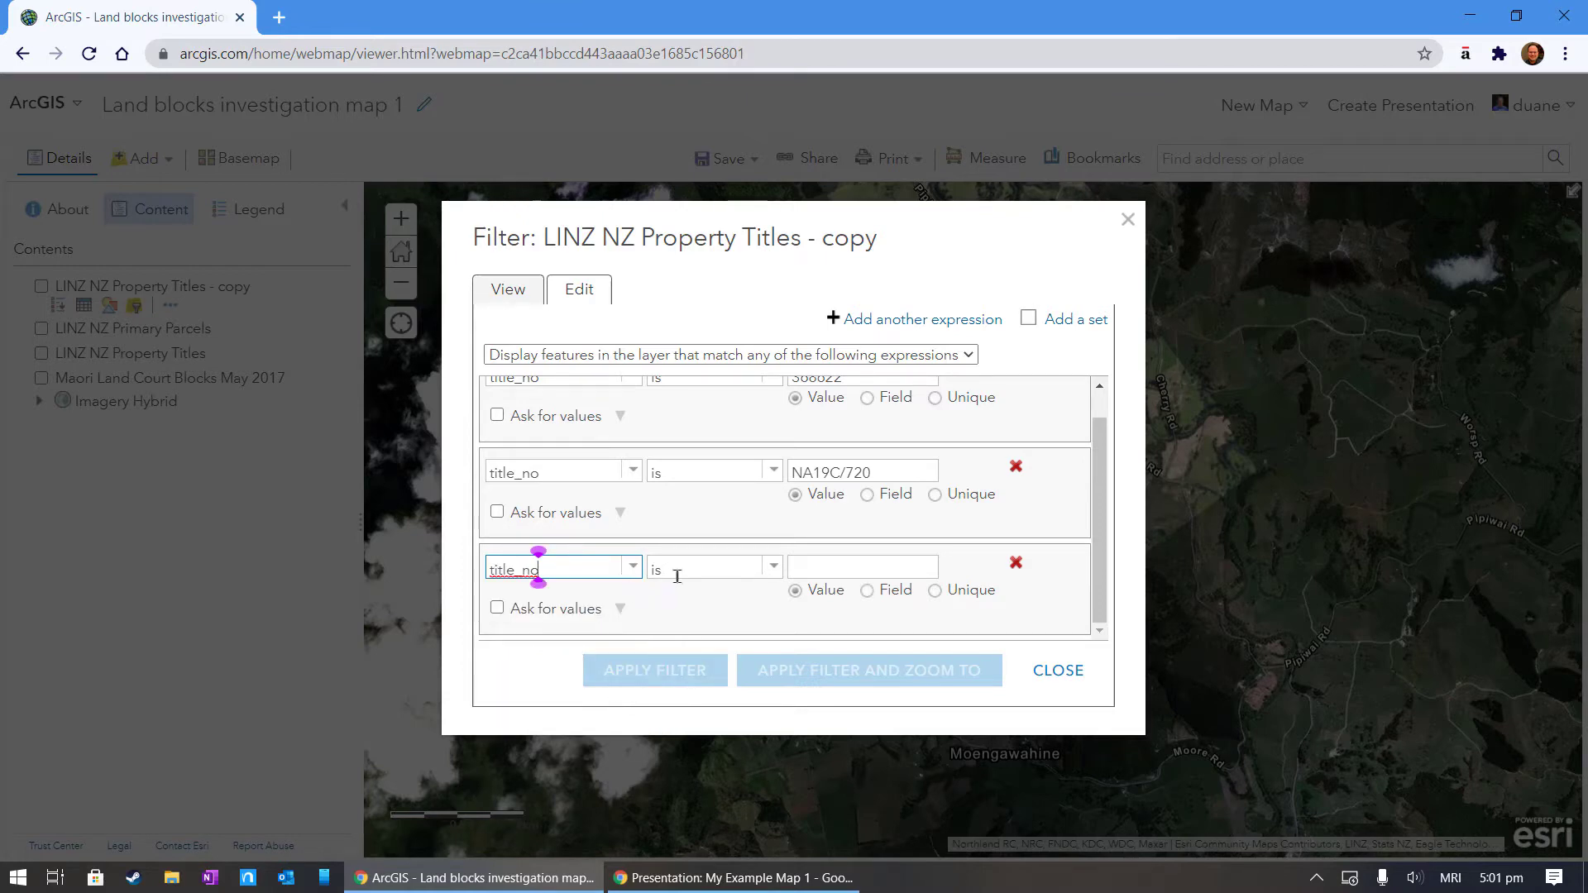
left_click(801, 568)
key("ctrl+v")
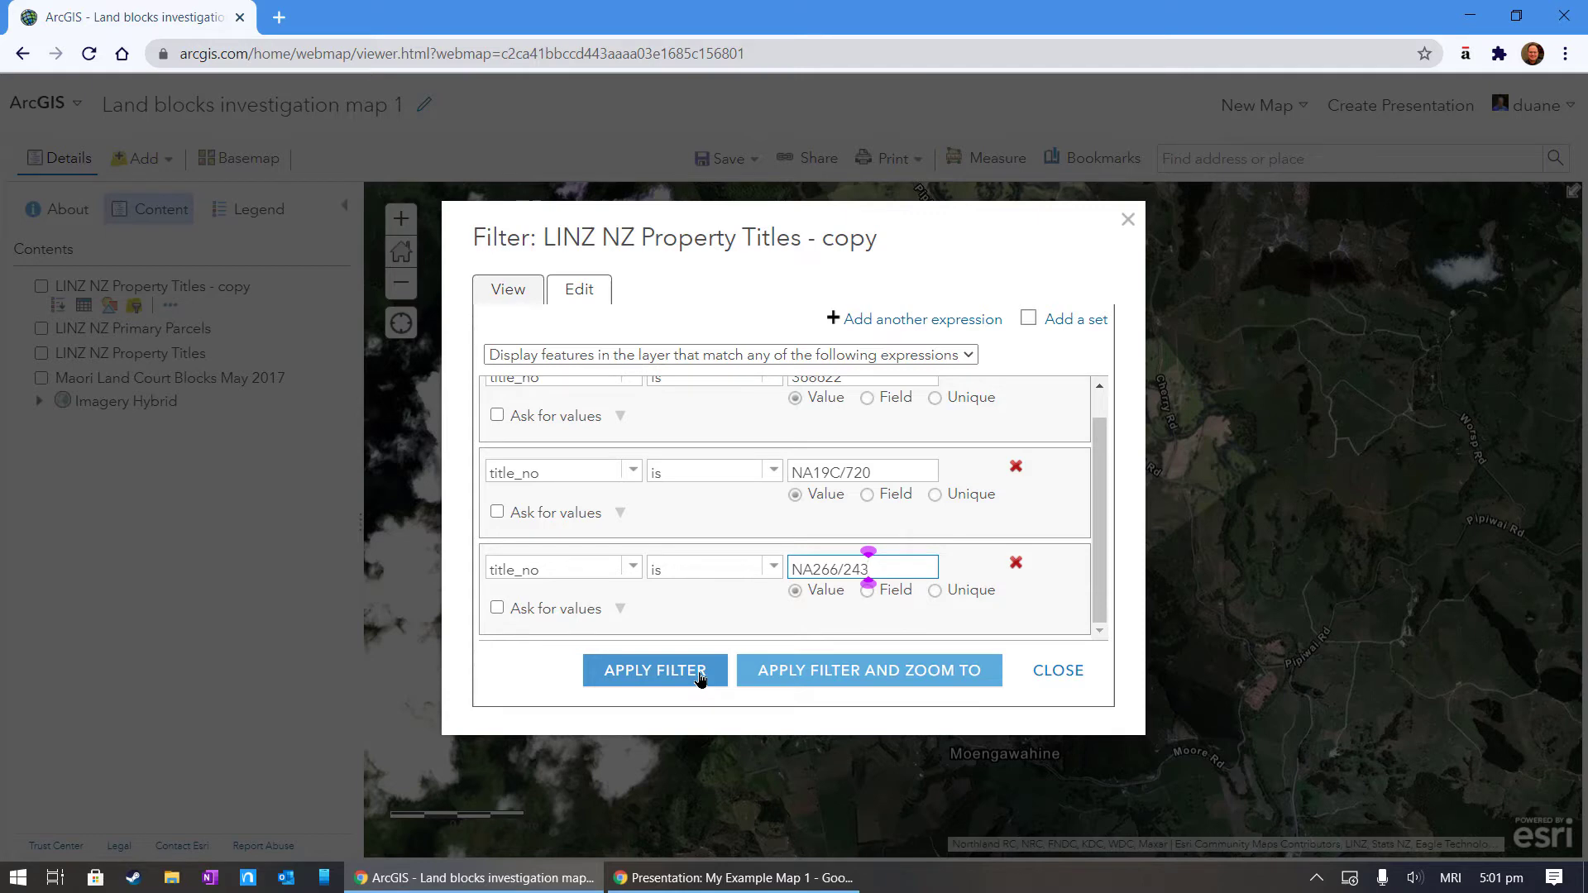
right_click(698, 677)
left_click(697, 674)
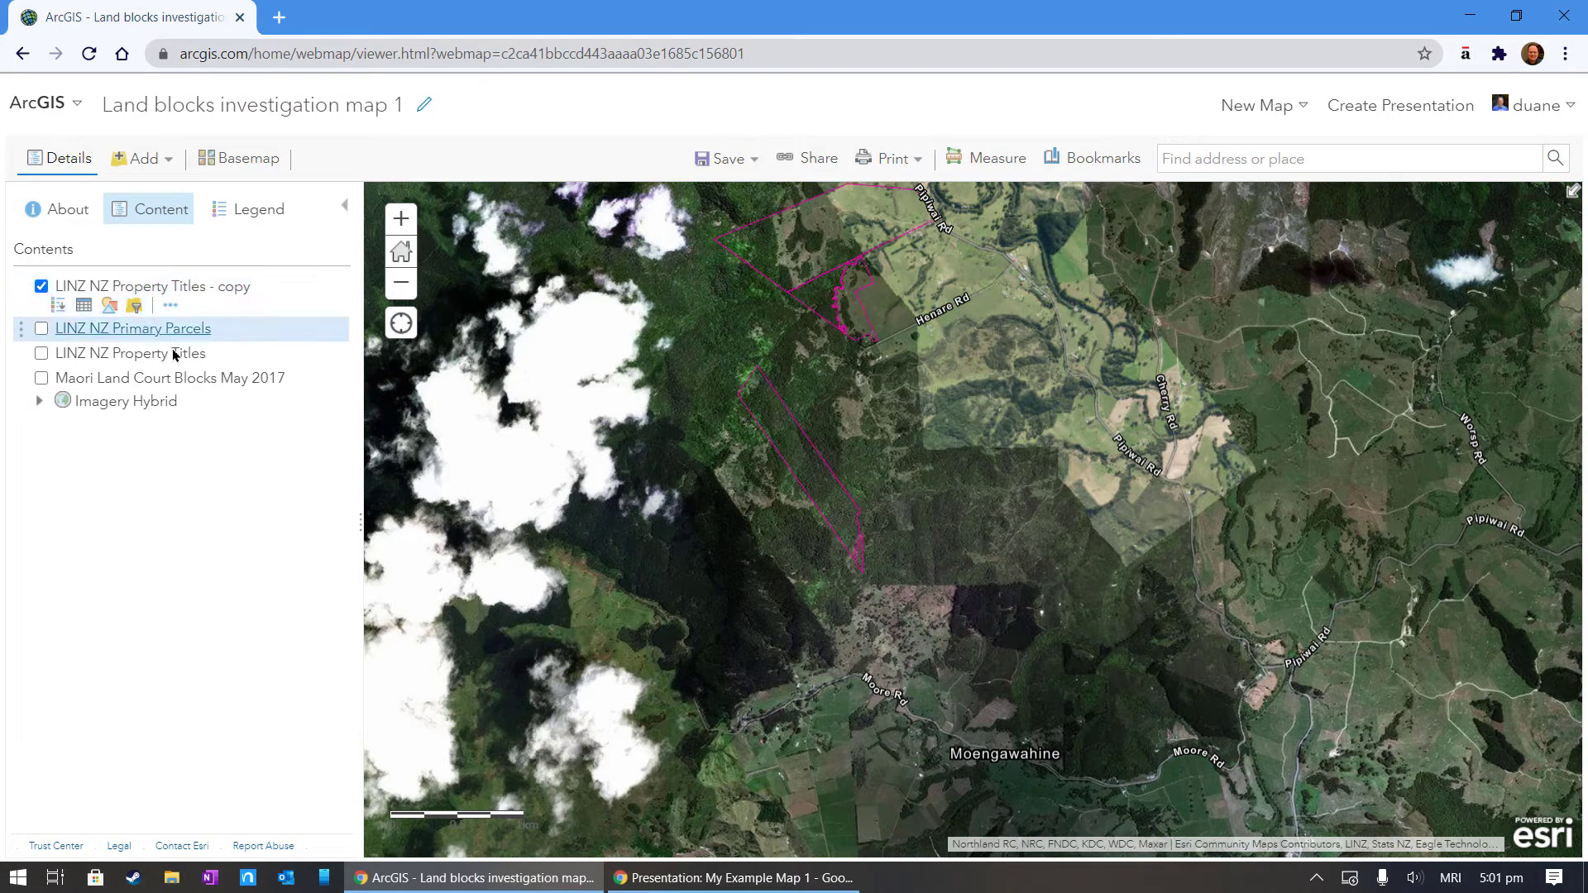
Show the copied titles layer's attribute table and examine the details of each filtered title on the map.
left_click_drag(919, 480, 968, 601)
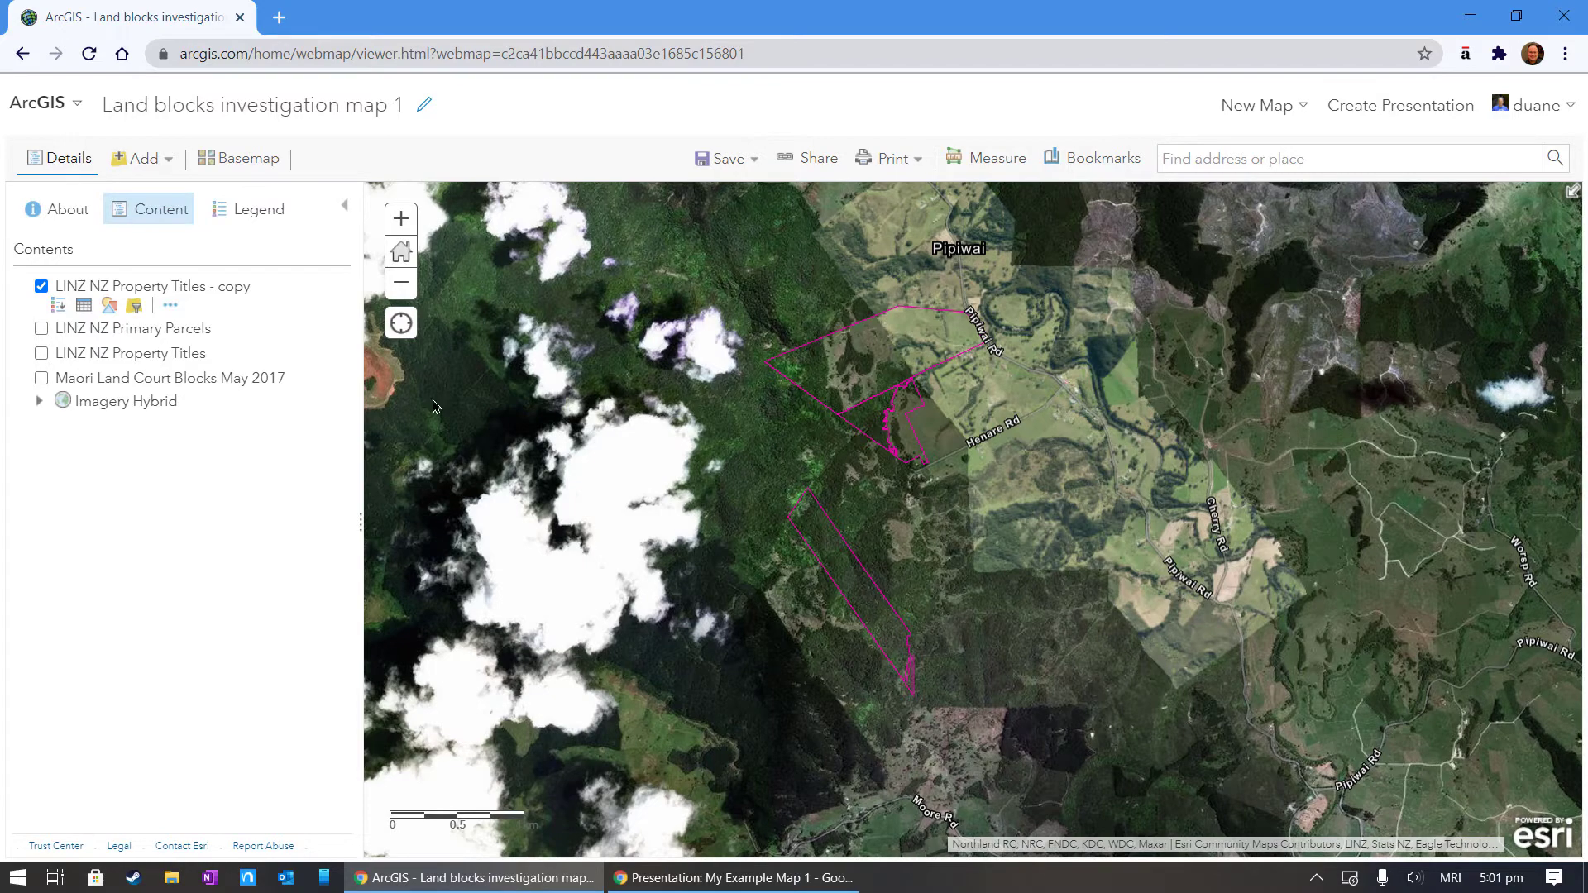
left_click(85, 306)
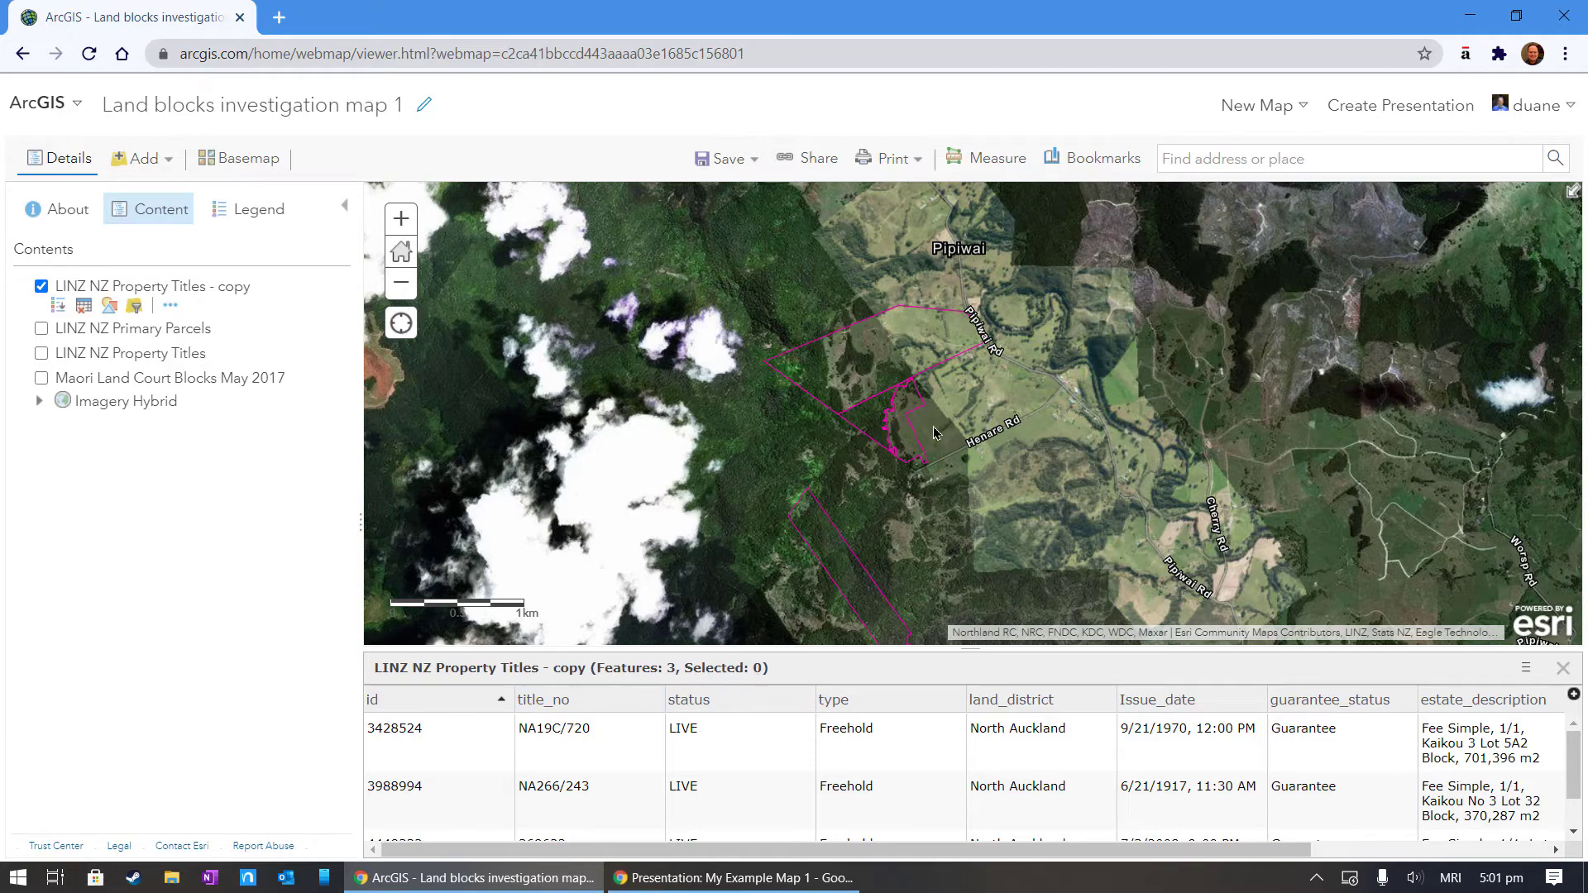
left_click(908, 357)
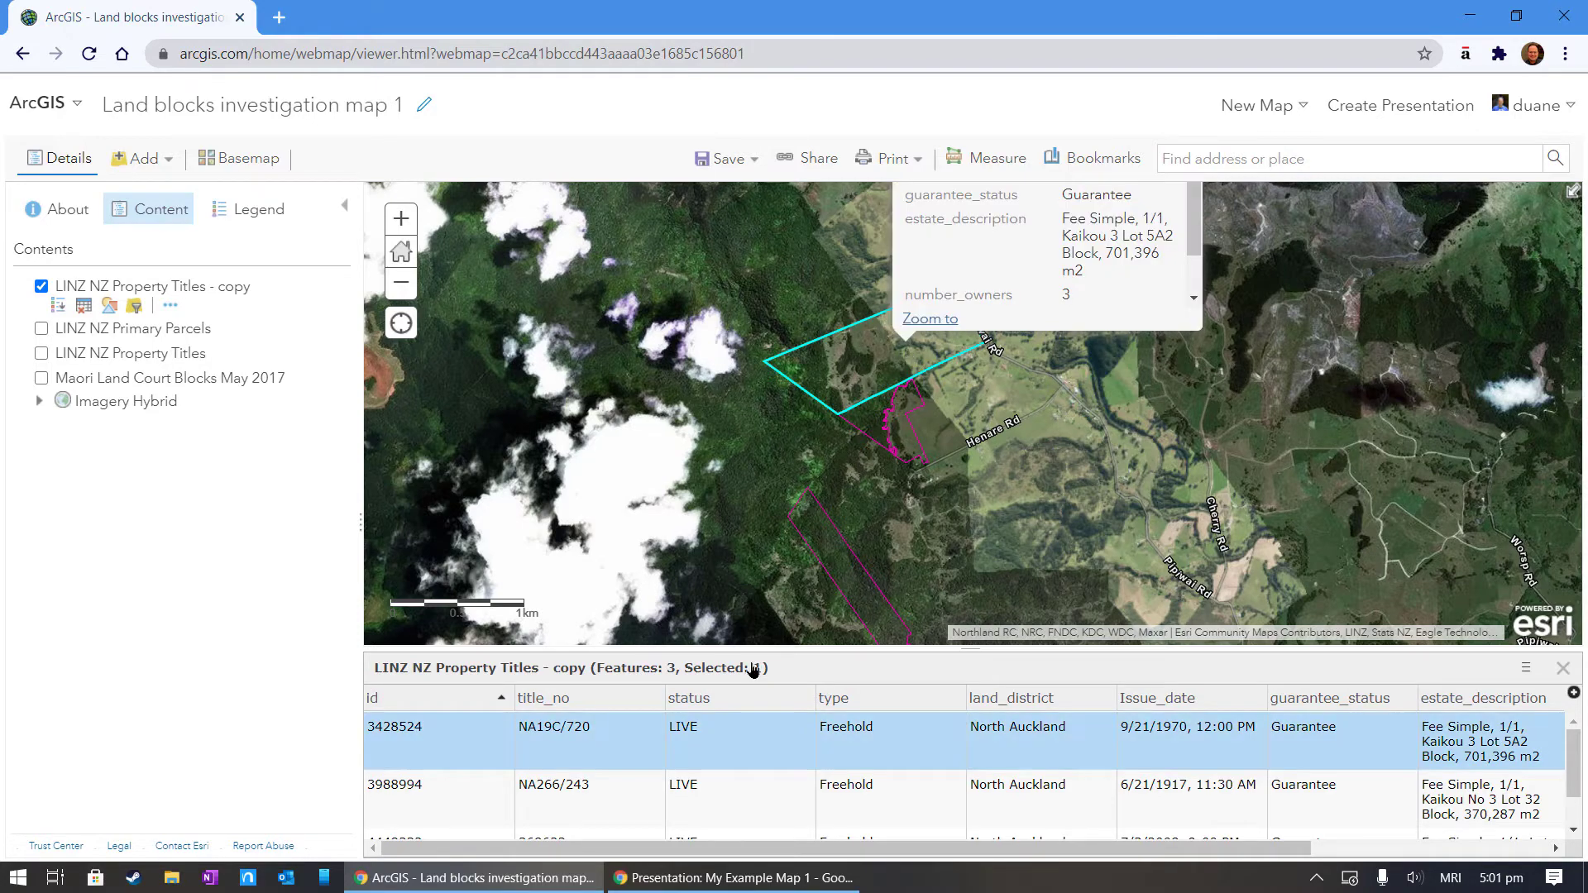
left_click(874, 420)
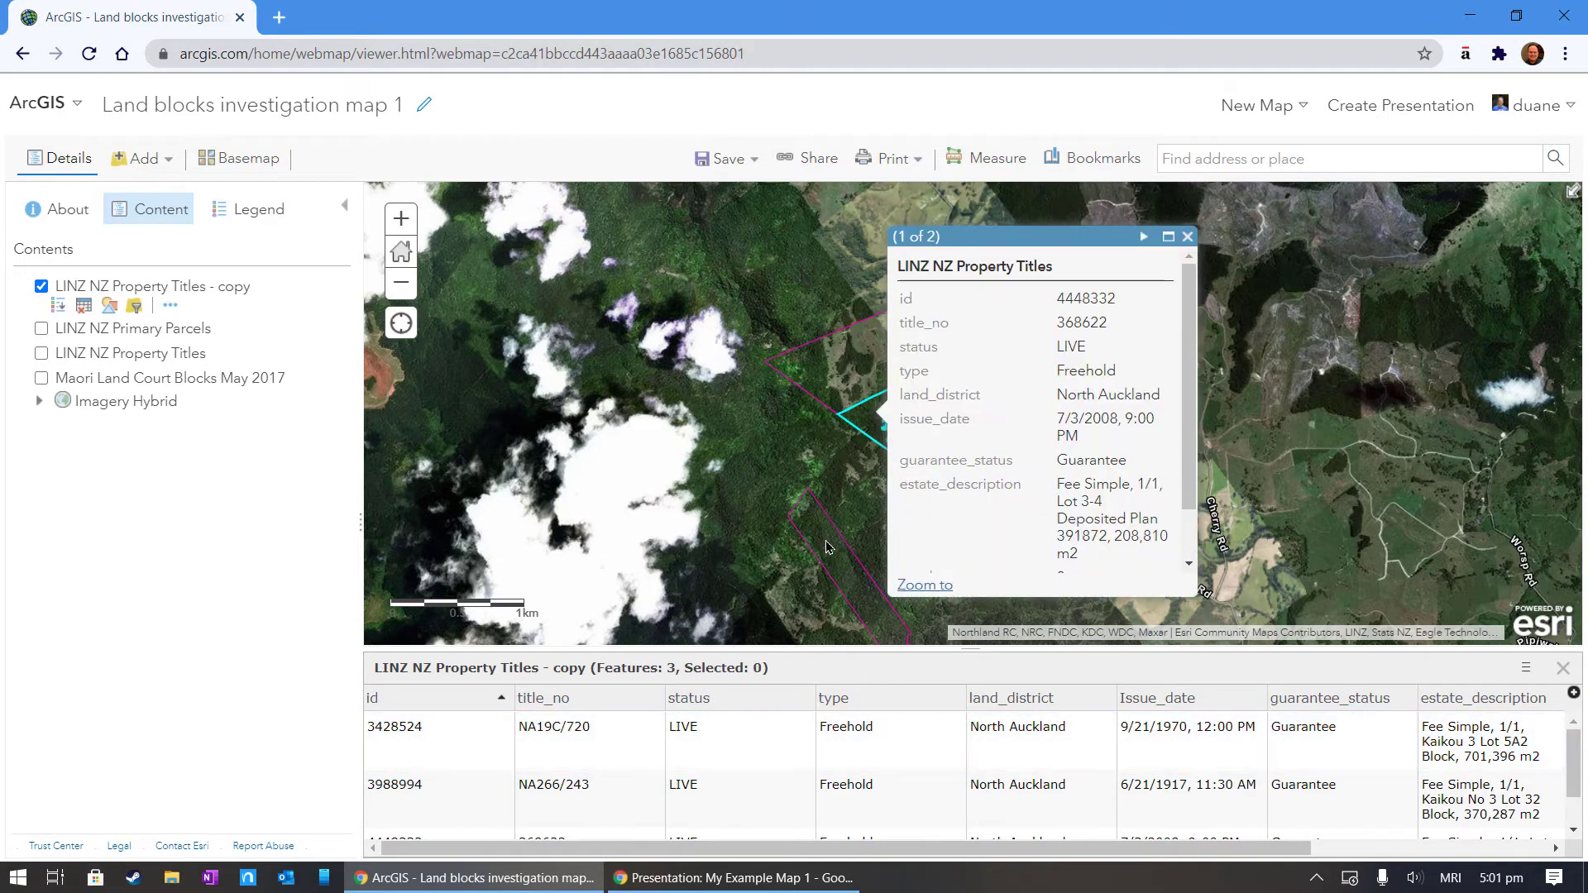
left_click(831, 542)
left_click_drag(831, 852, 1079, 875)
left_click_drag(1063, 350, 1075, 440)
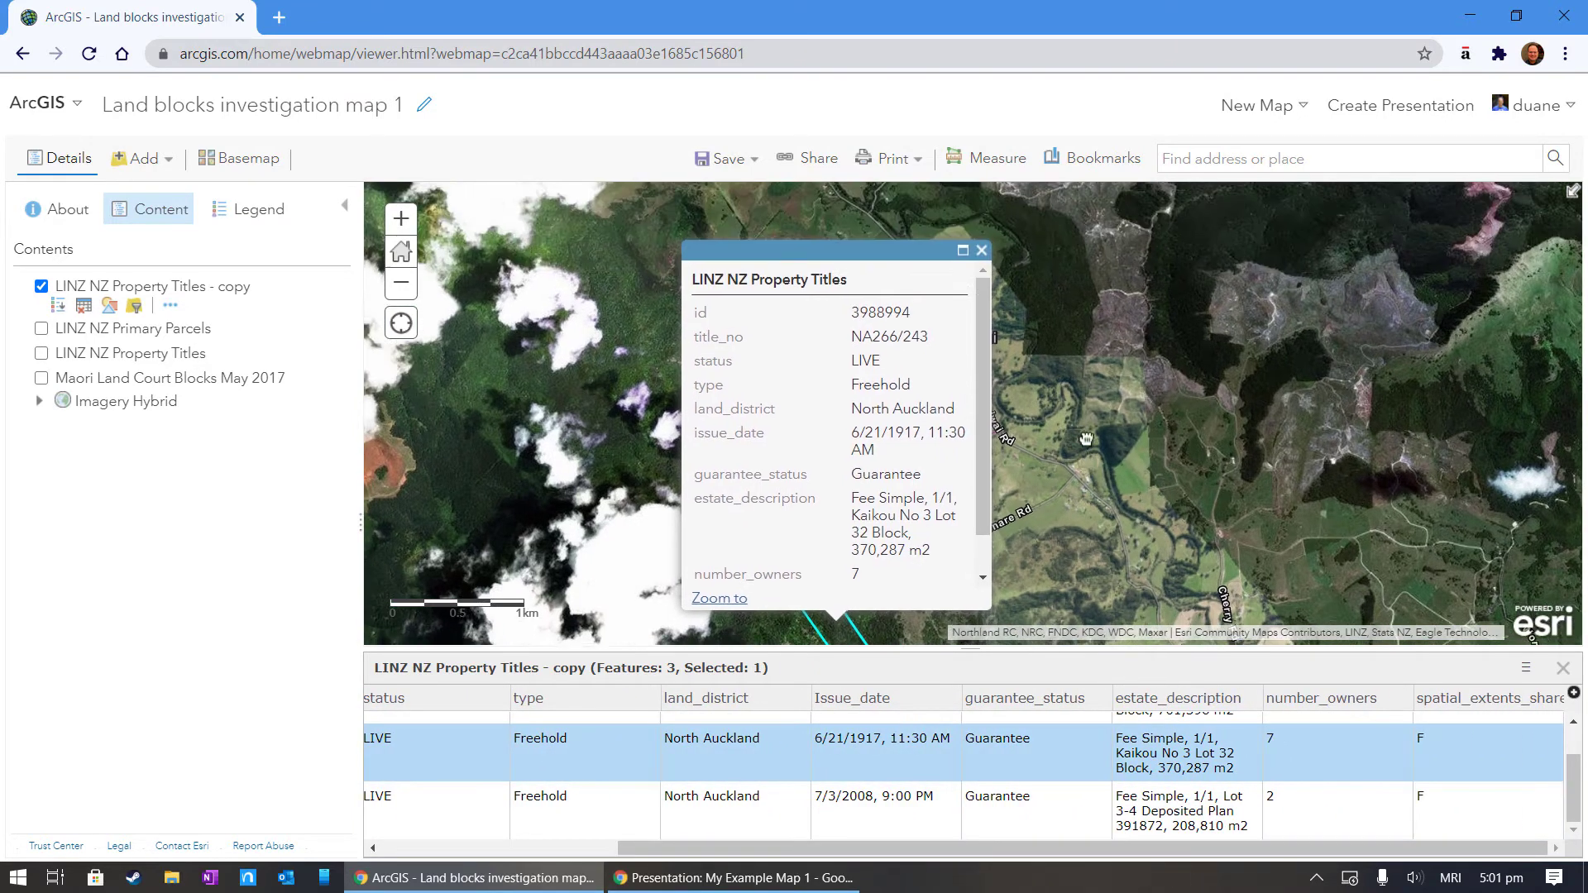
left_click(985, 263)
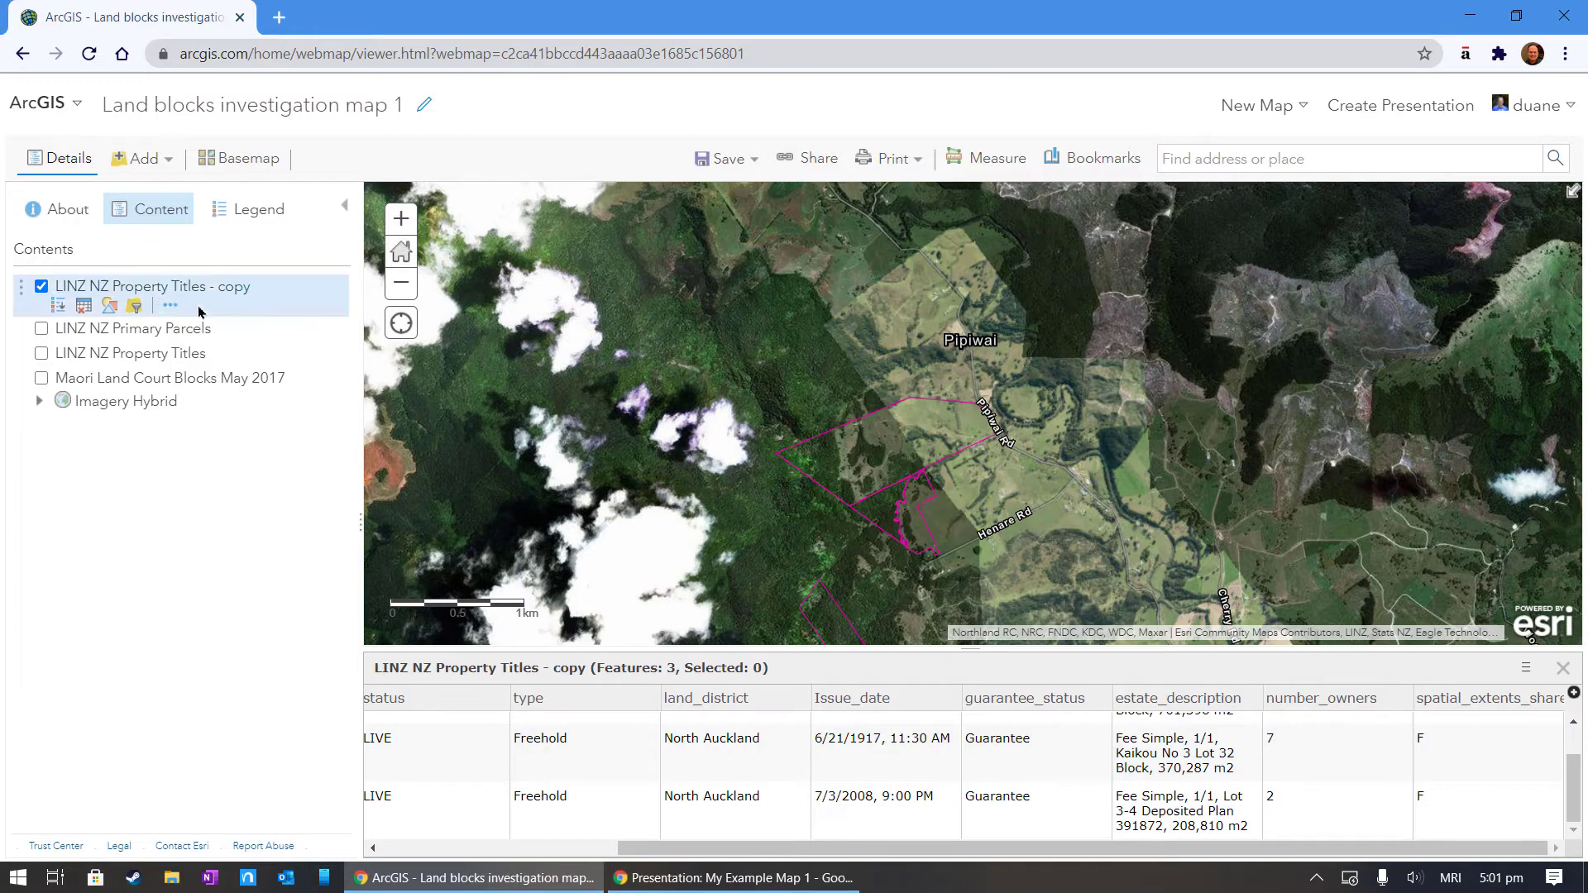
Rename the LINZ NZ Property Titles - copy layer as Titles of Interest.
left_click(169, 305)
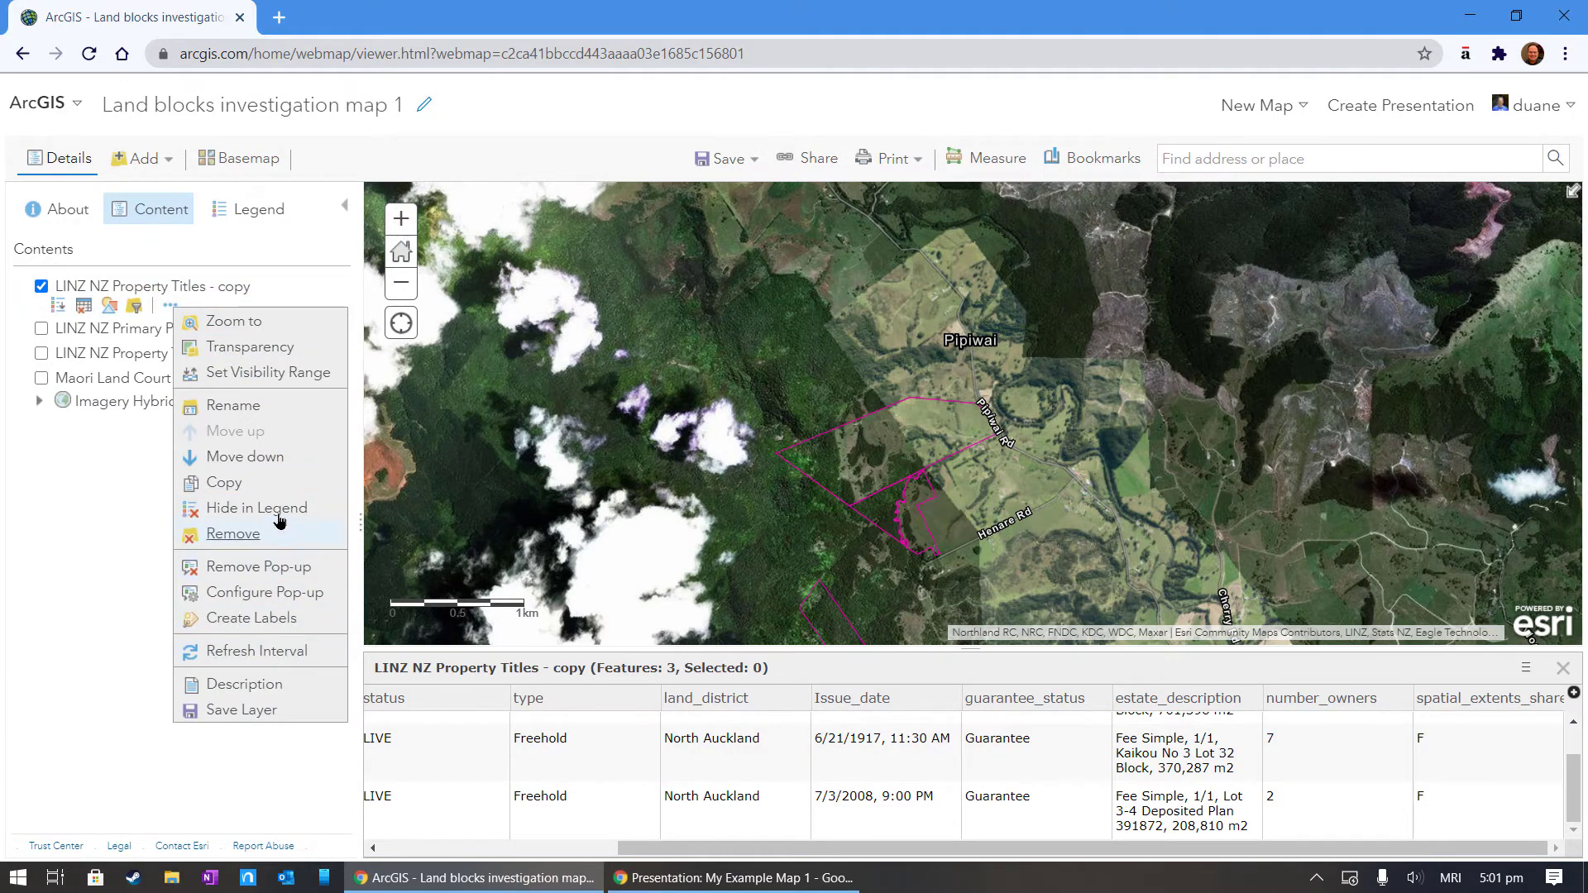
left_click(258, 413)
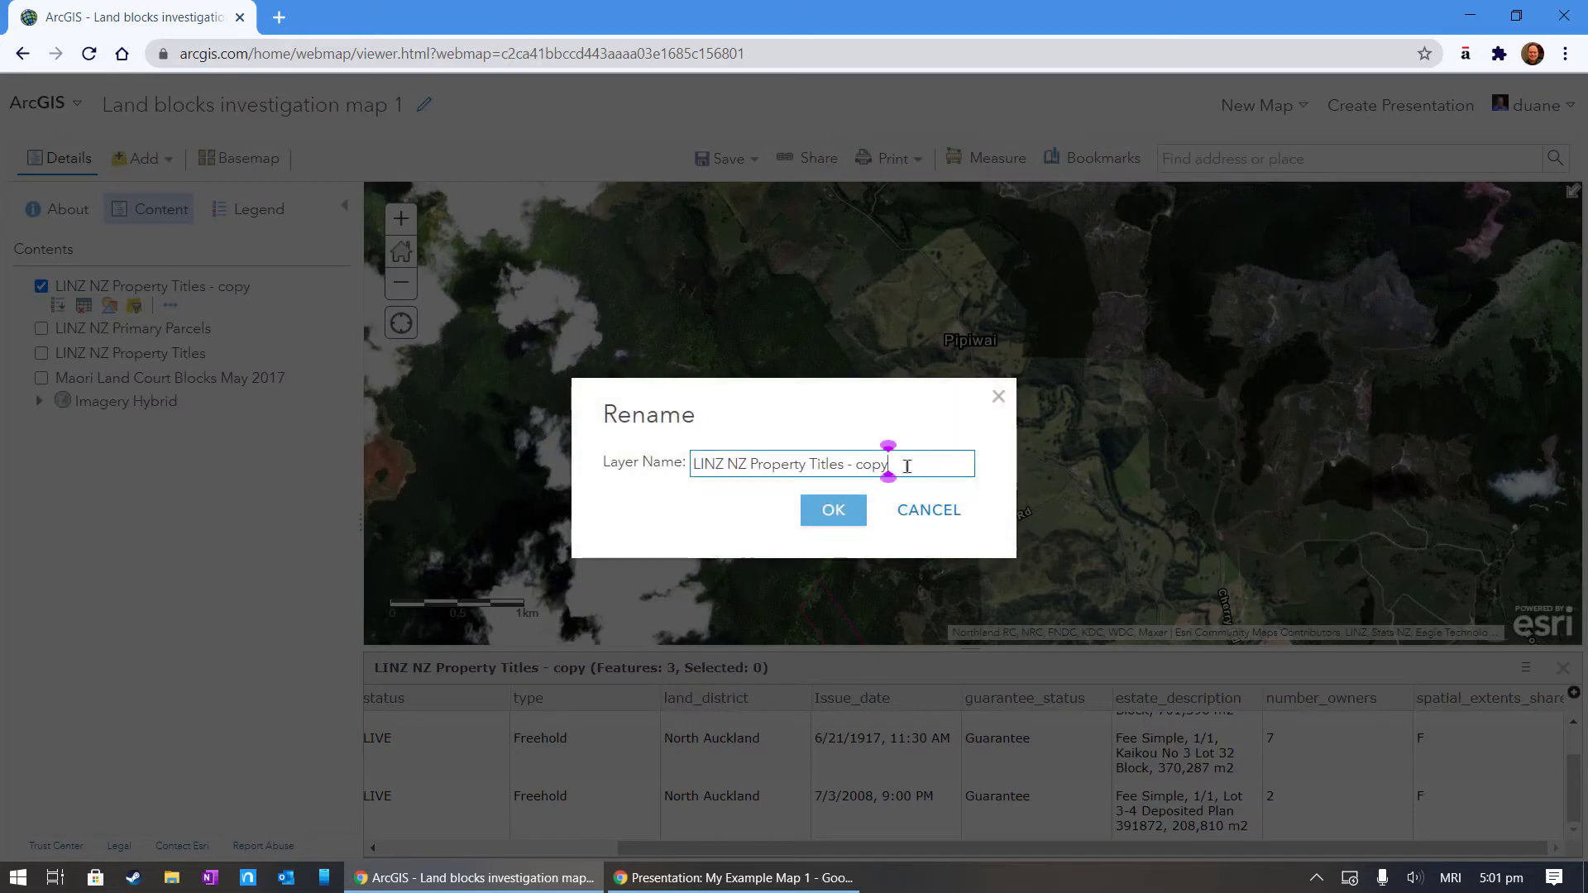
left_click_drag(912, 461, 687, 460)
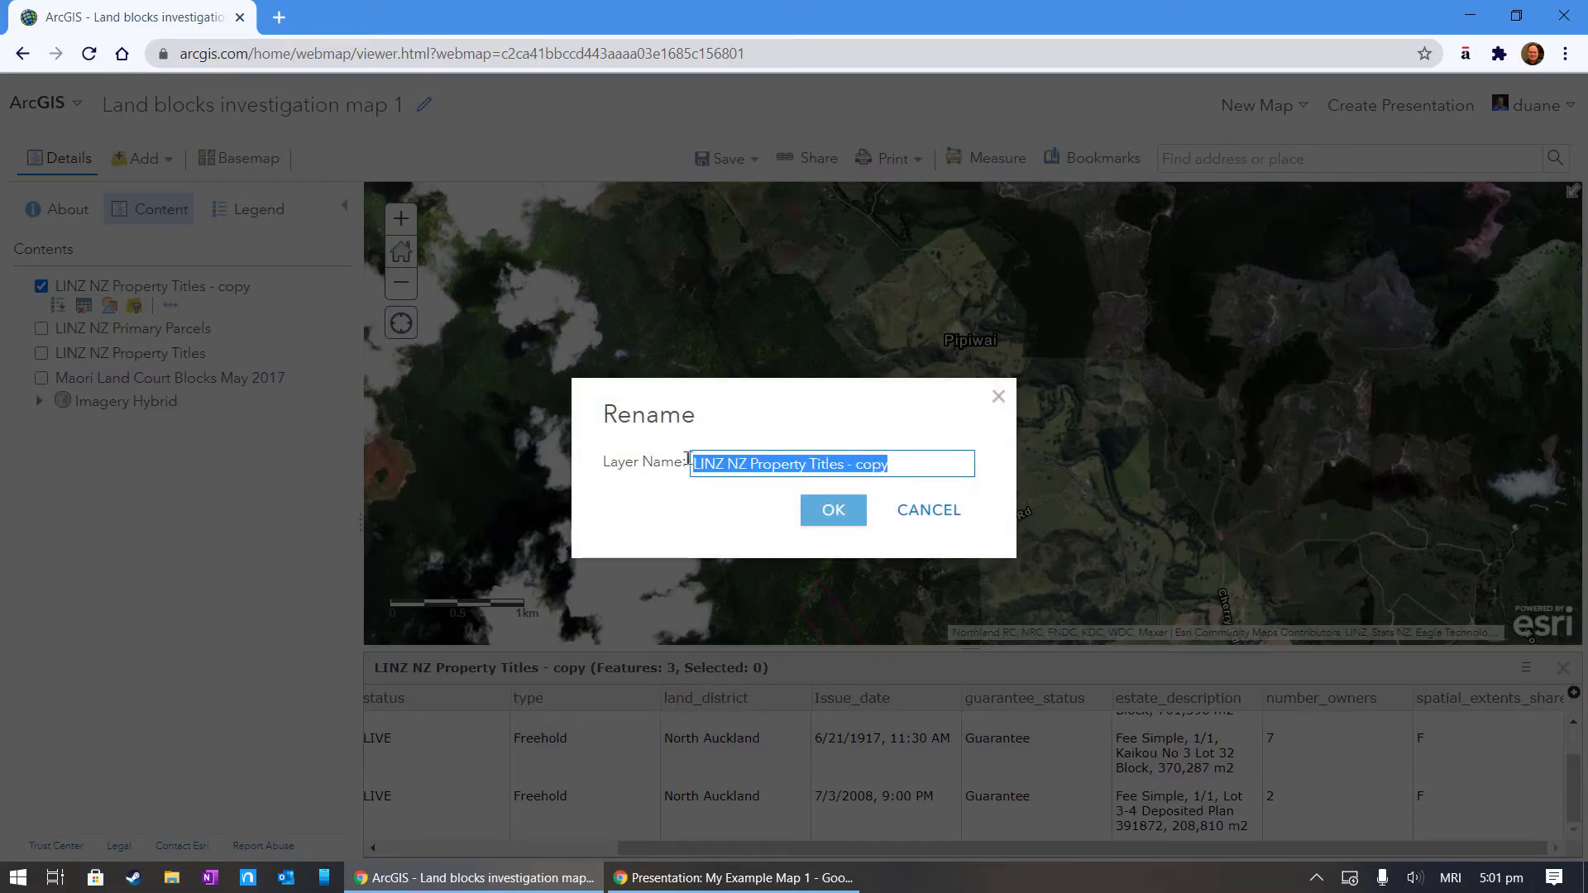
type("Titles of In")
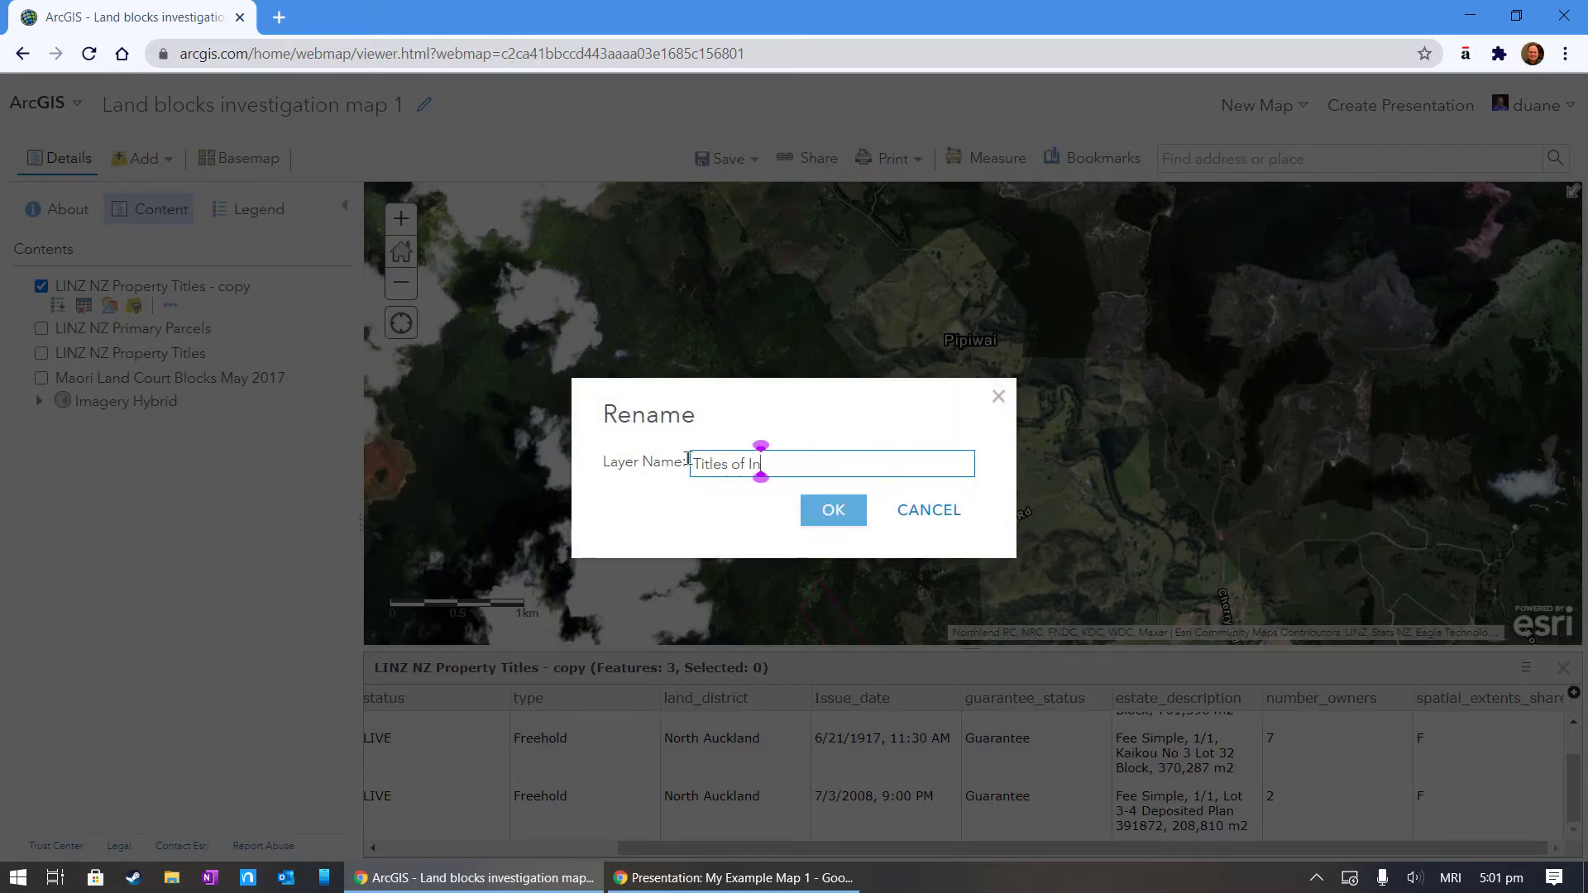
type("terest")
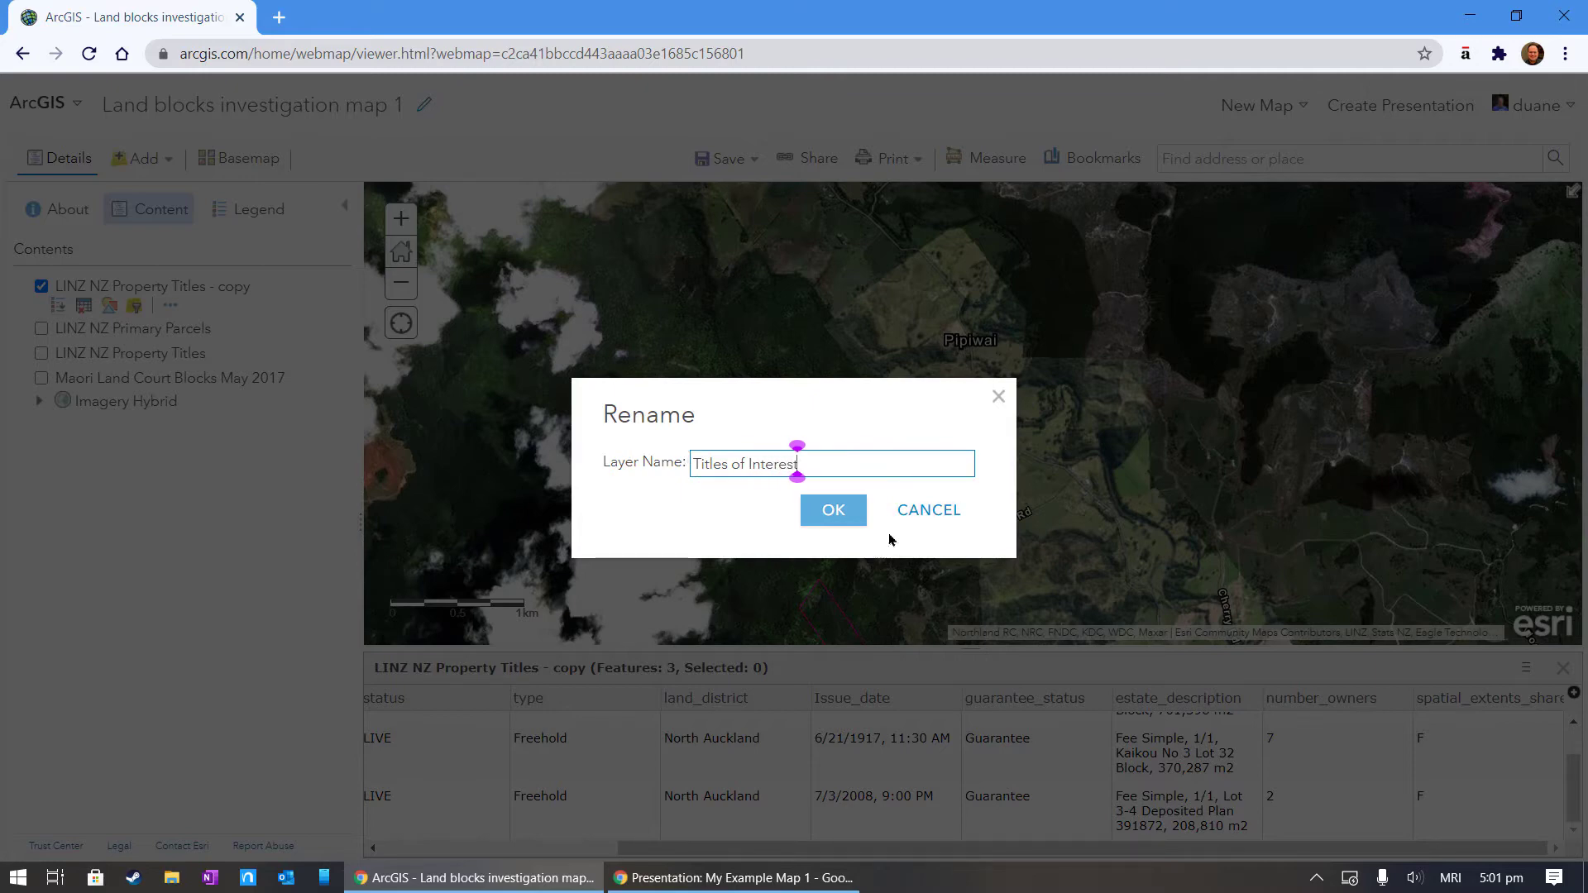
left_click(860, 519)
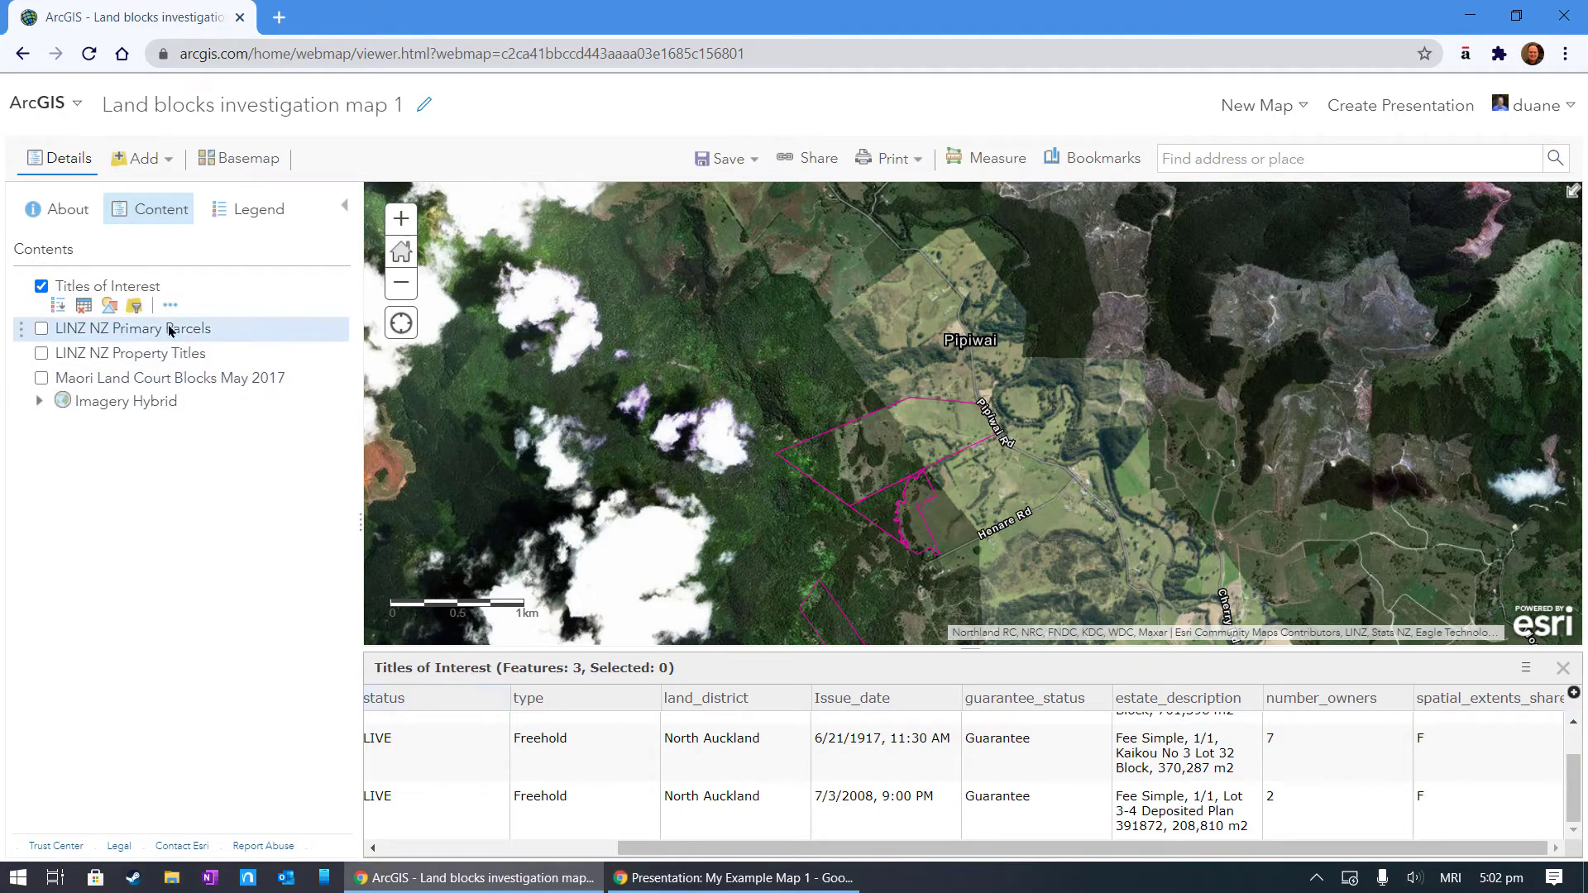
Save the web map with the filtered titles in view.
left_click_drag(828, 558, 788, 397)
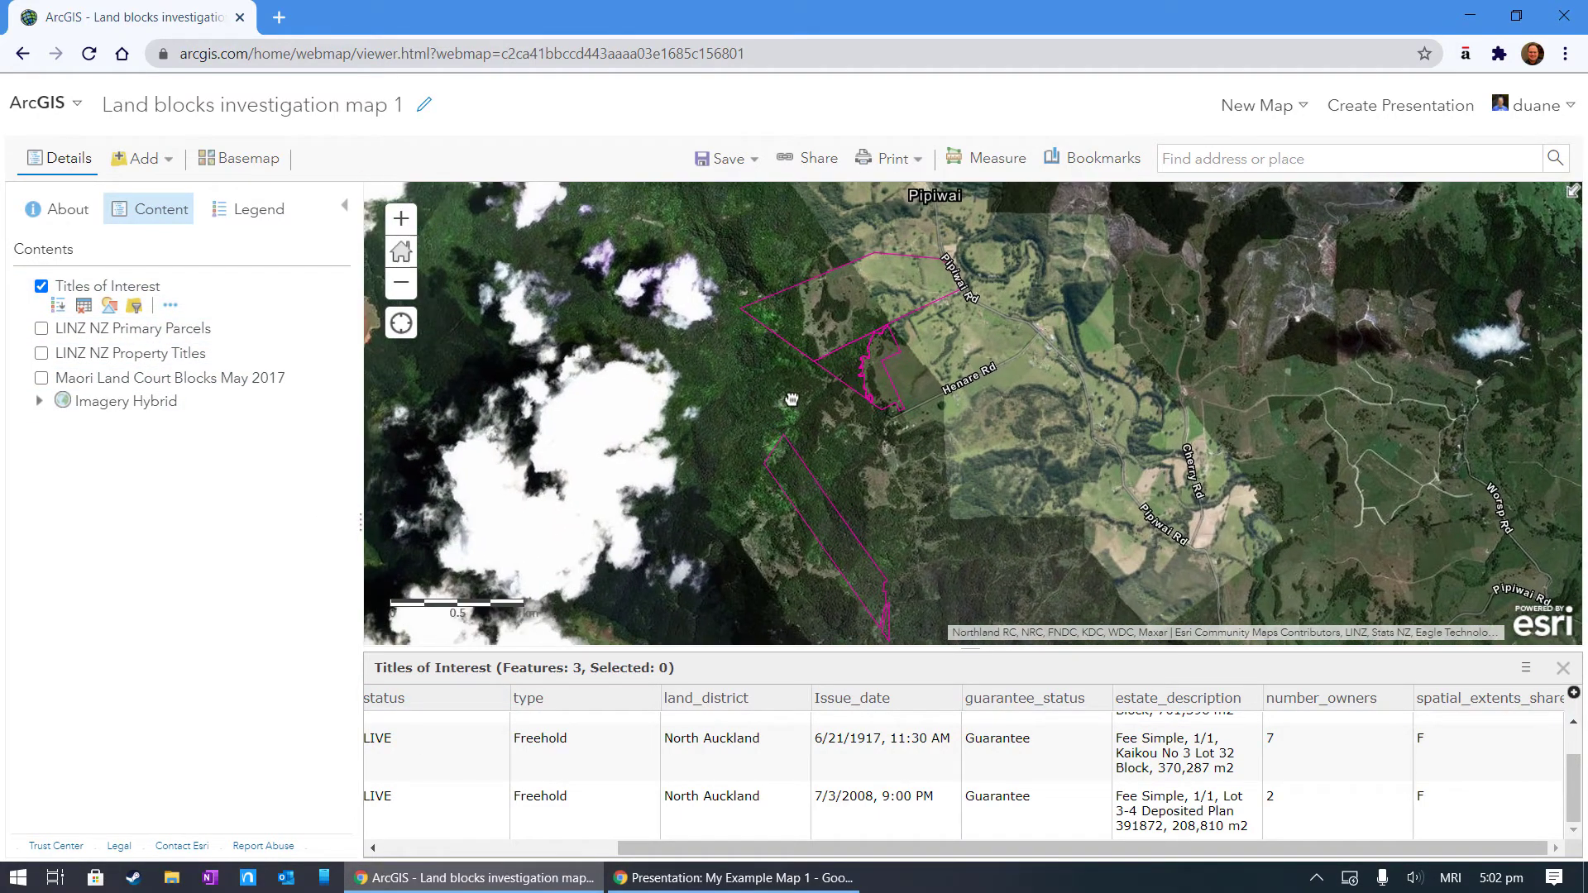
left_click(736, 159)
left_click(726, 197)
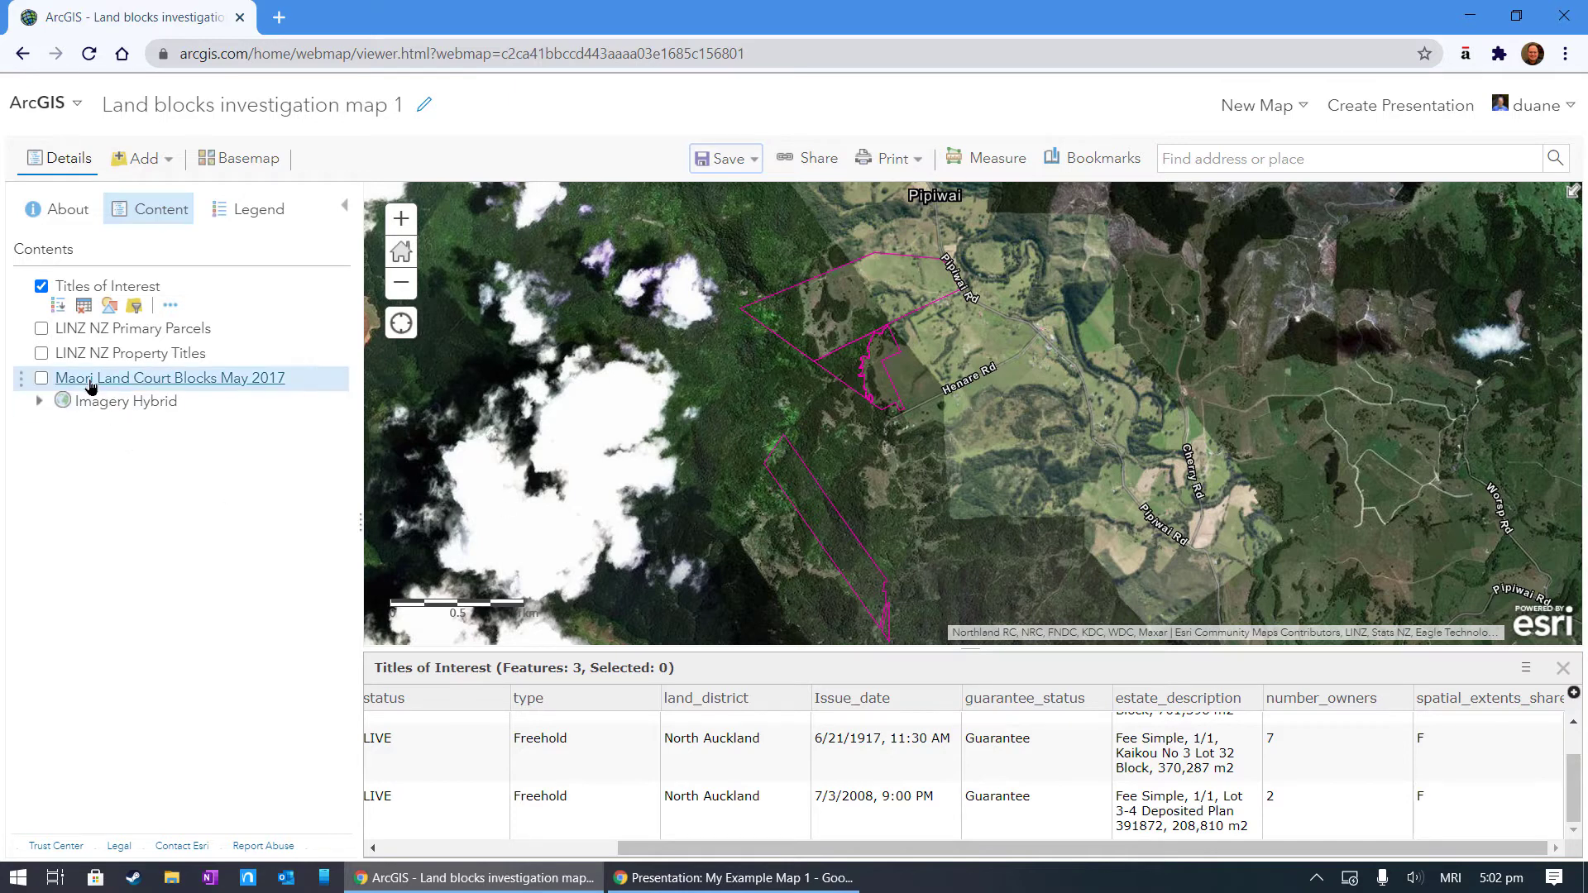
Show the Maori Land Court Blocks May 2017 layer with the filtered titles and zoom to the Titles of Interest layer.
left_click(42, 378)
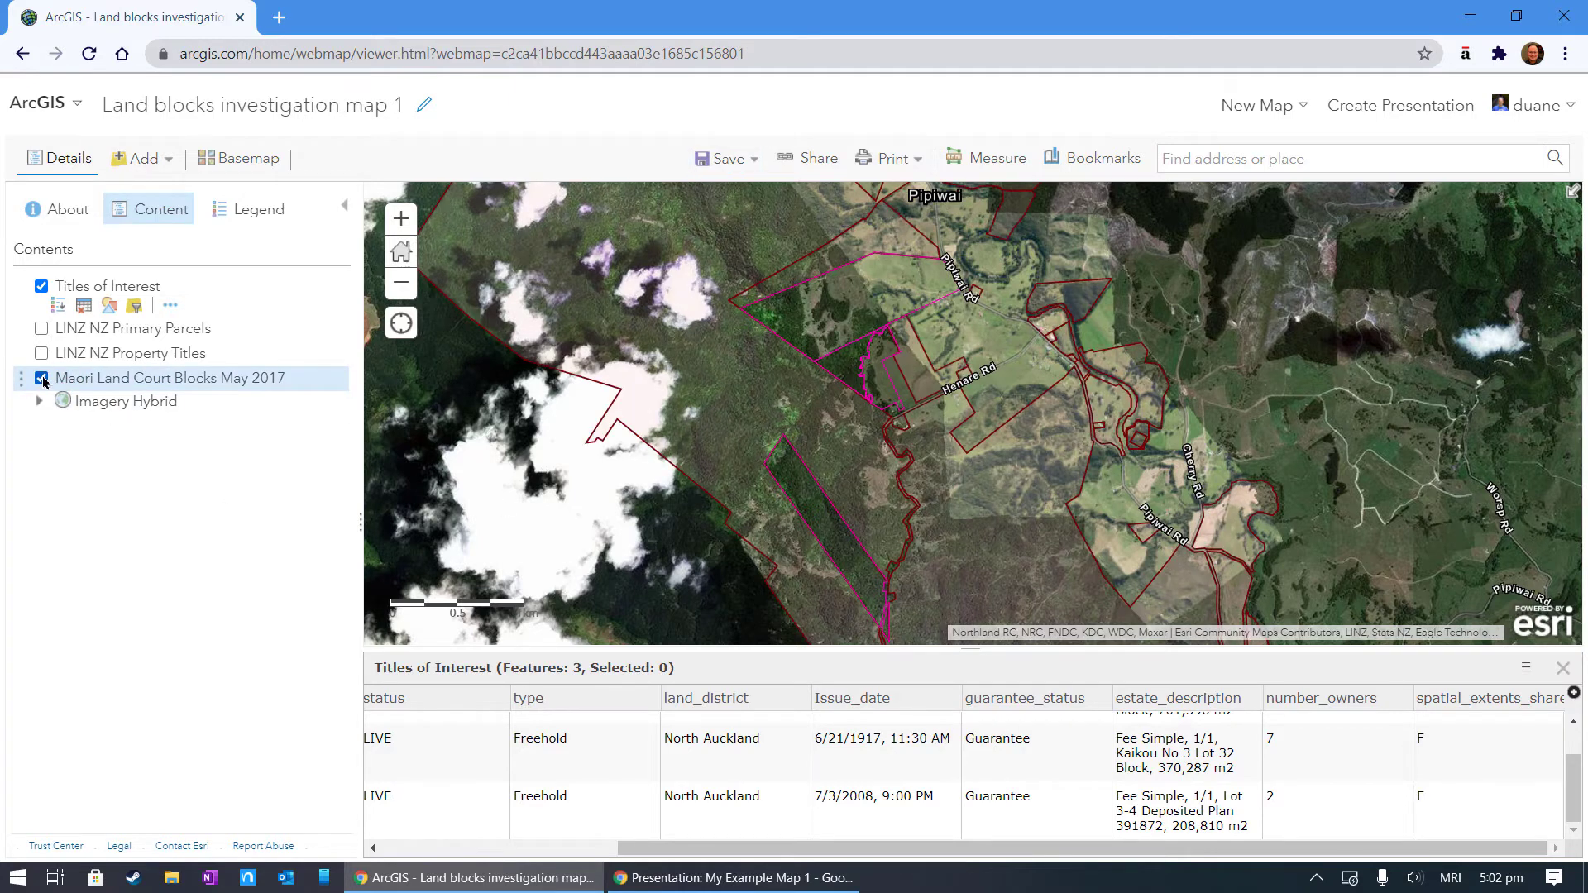
left_click(834, 535)
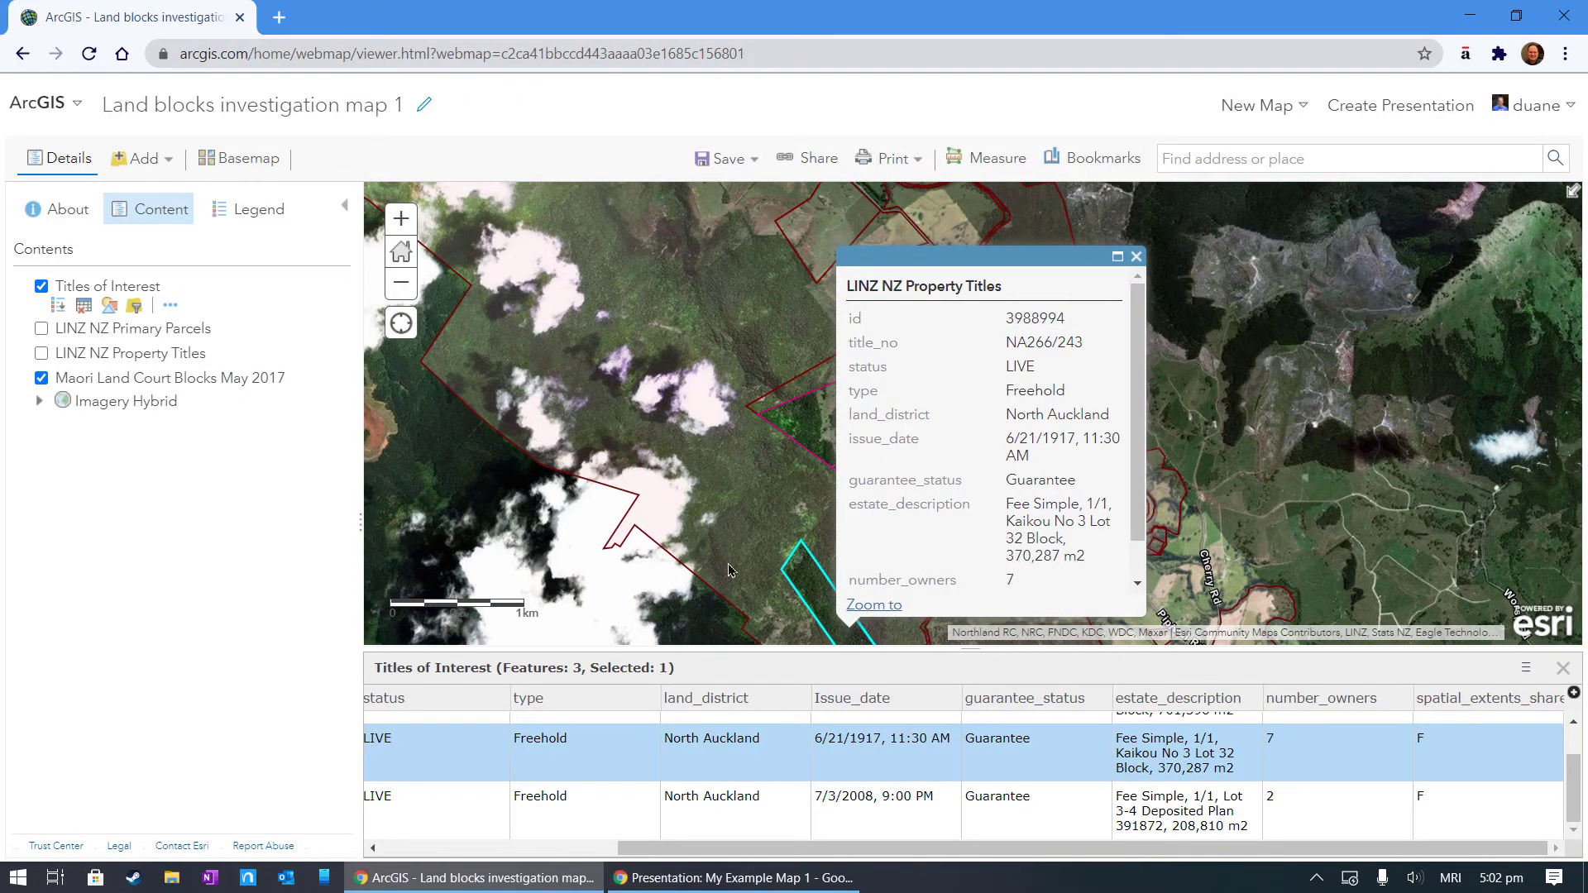
left_click(1137, 257)
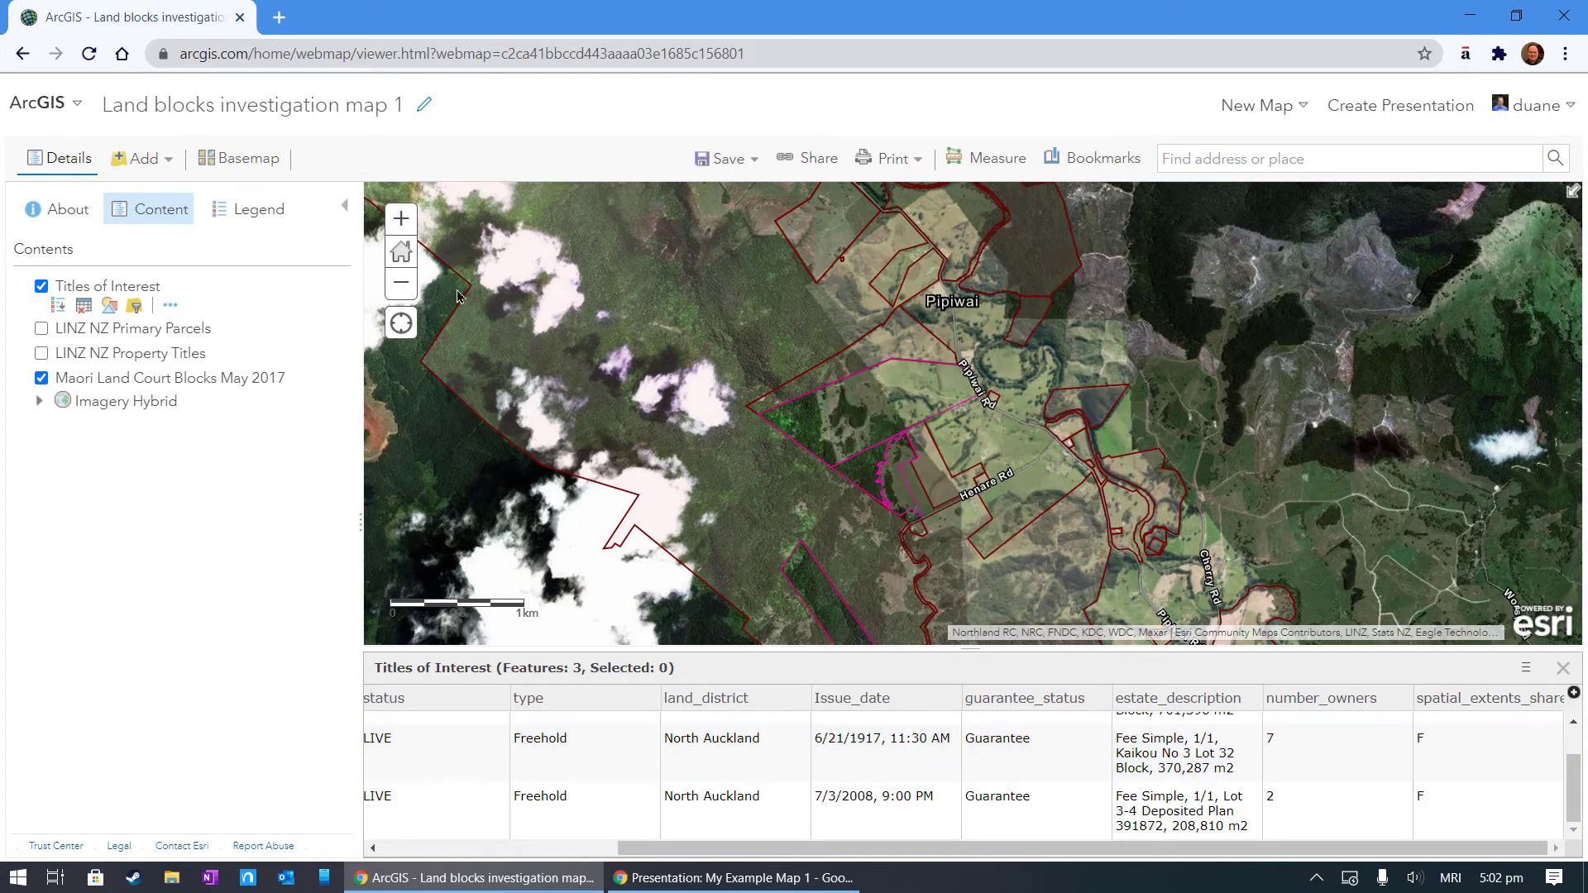
left_click(169, 308)
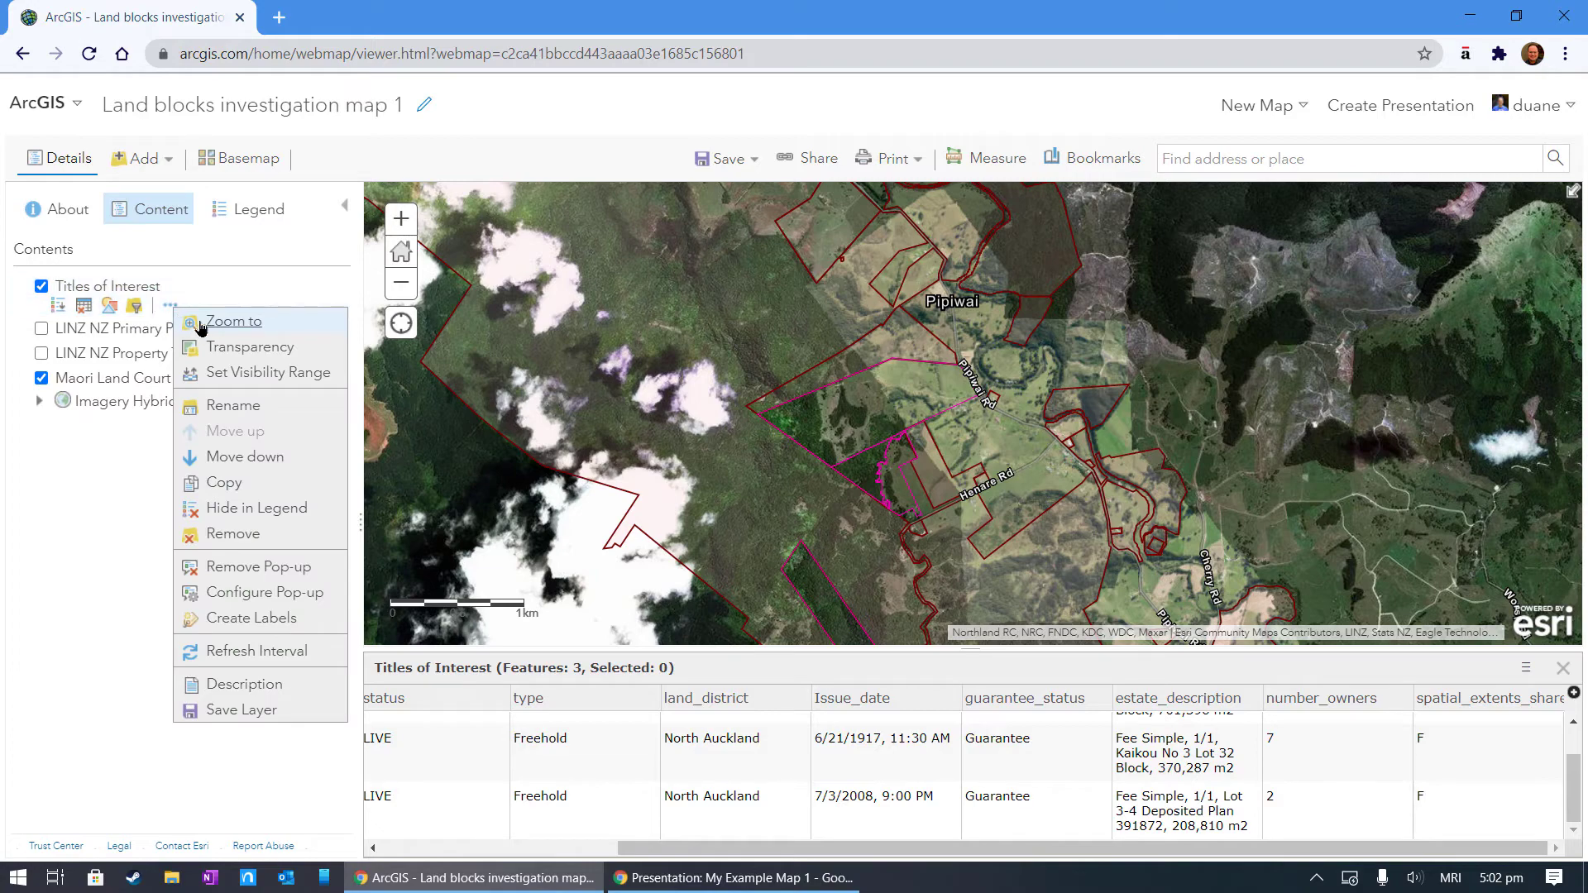
left_click(207, 323)
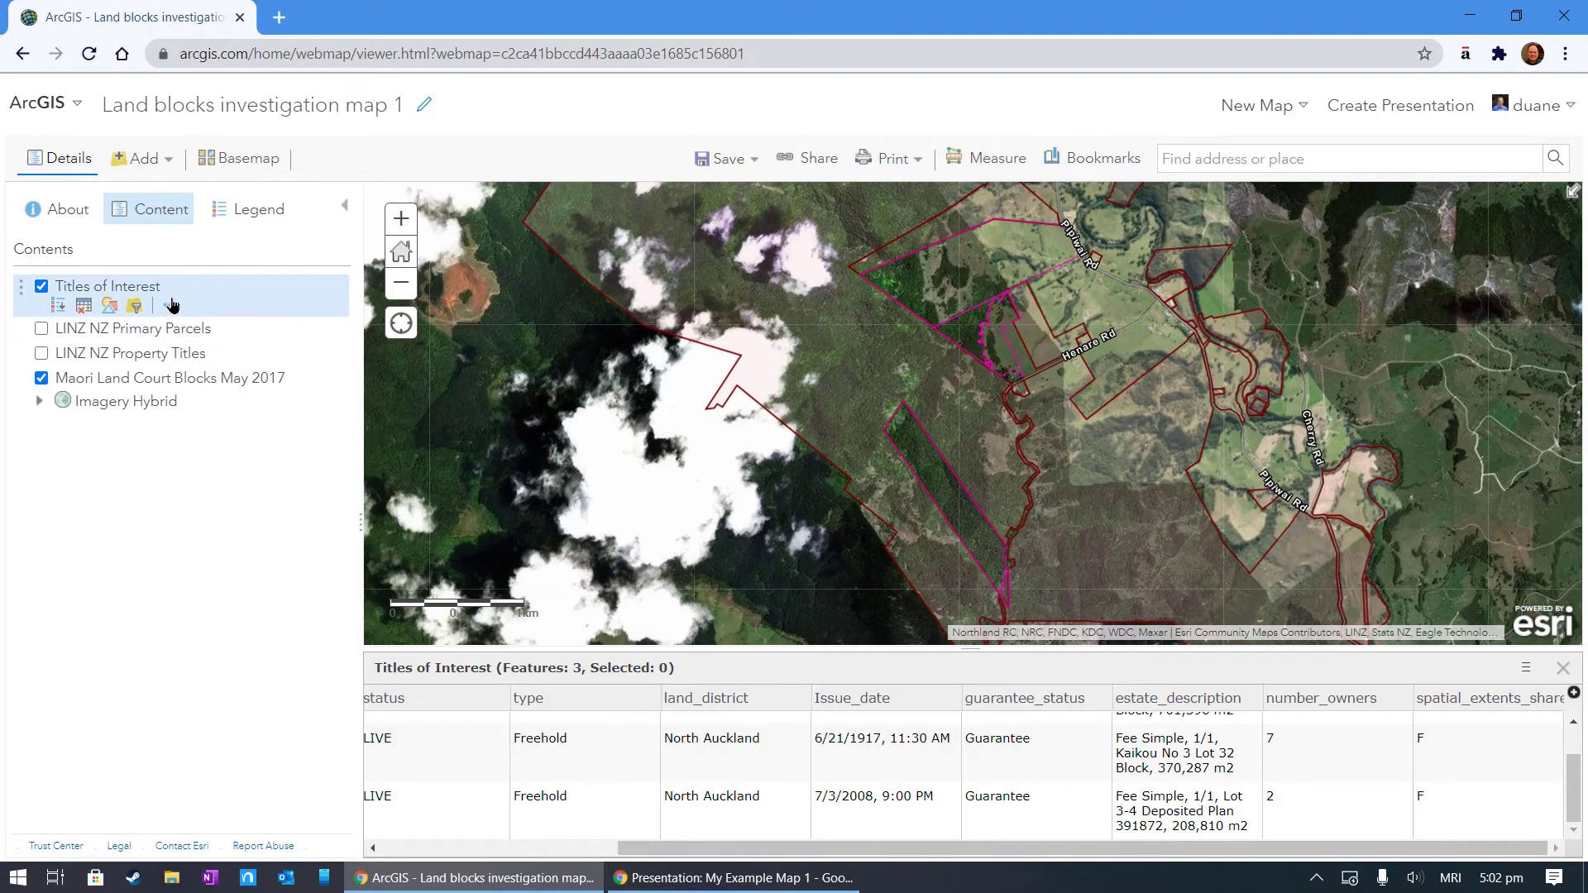
left_click(170, 305)
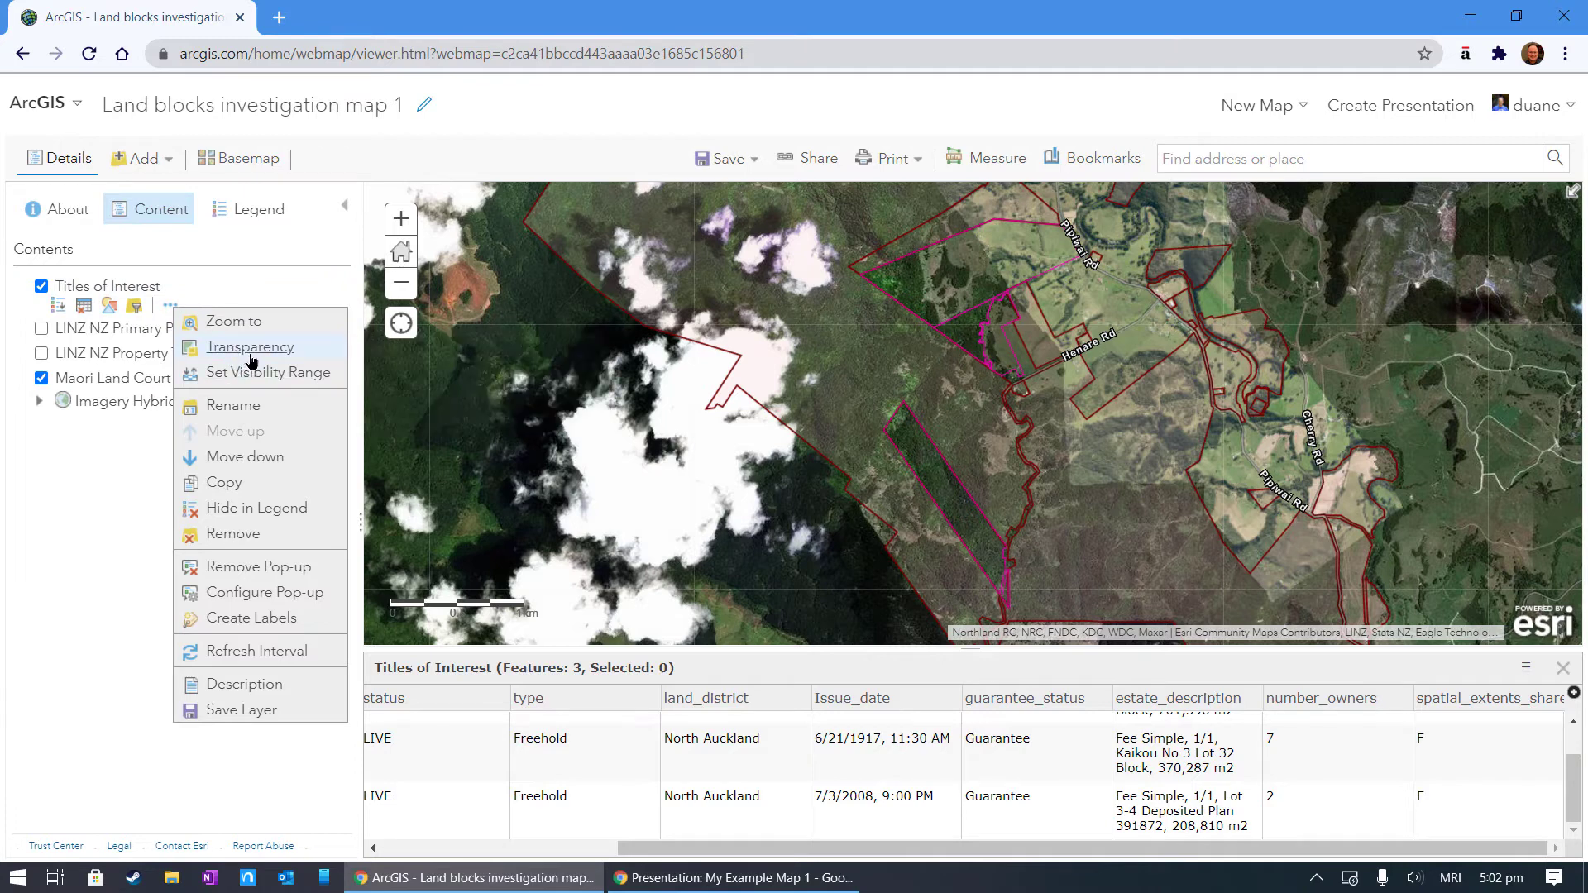
mouse_move(250, 355)
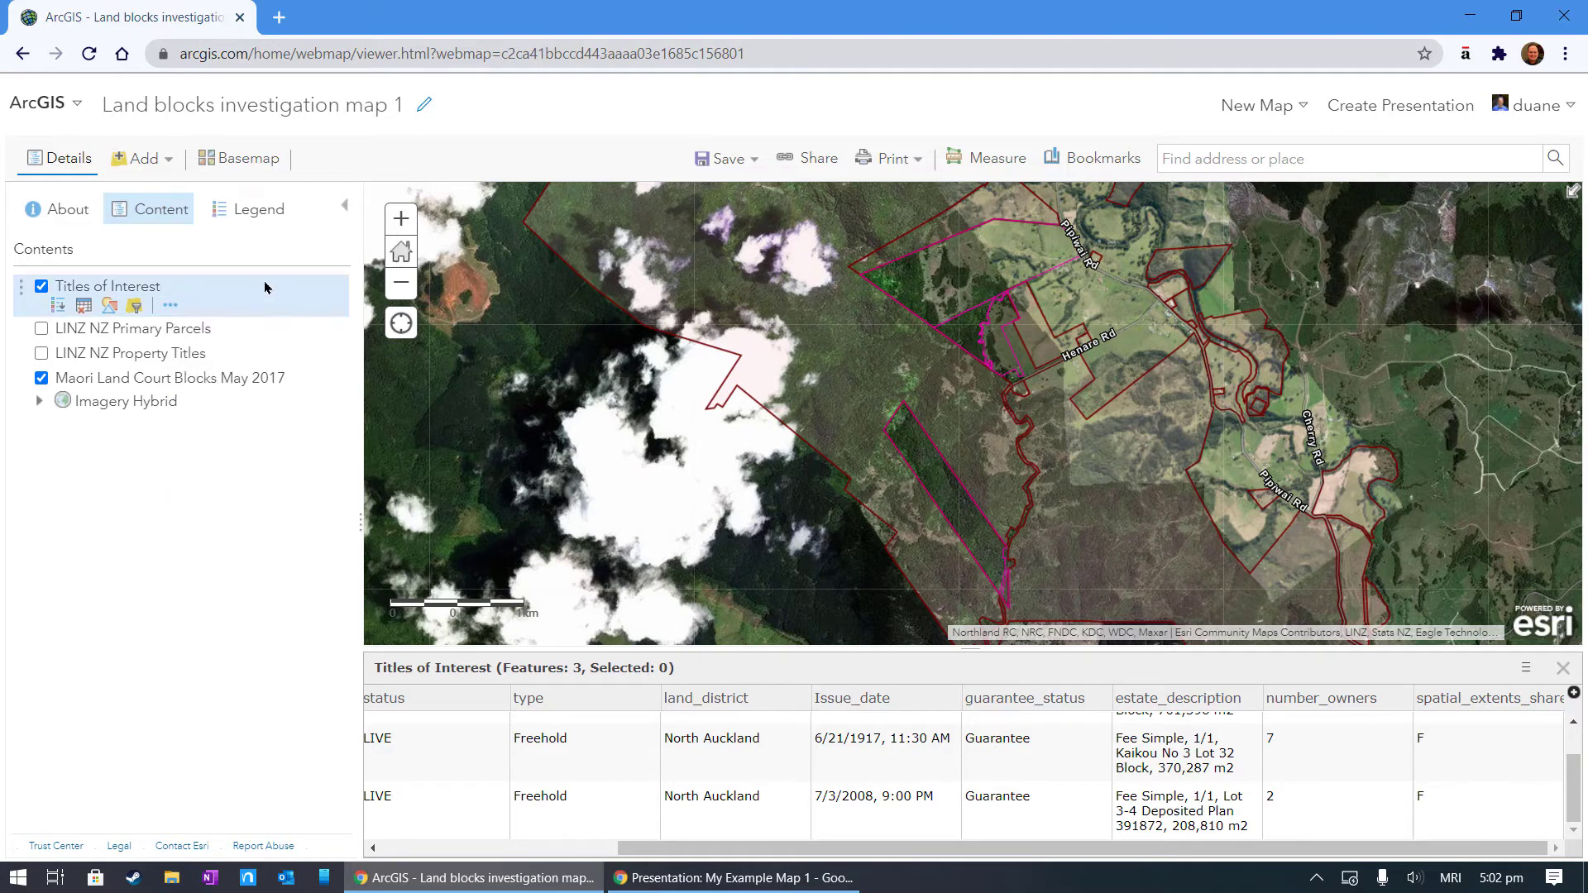
left_click(169, 305)
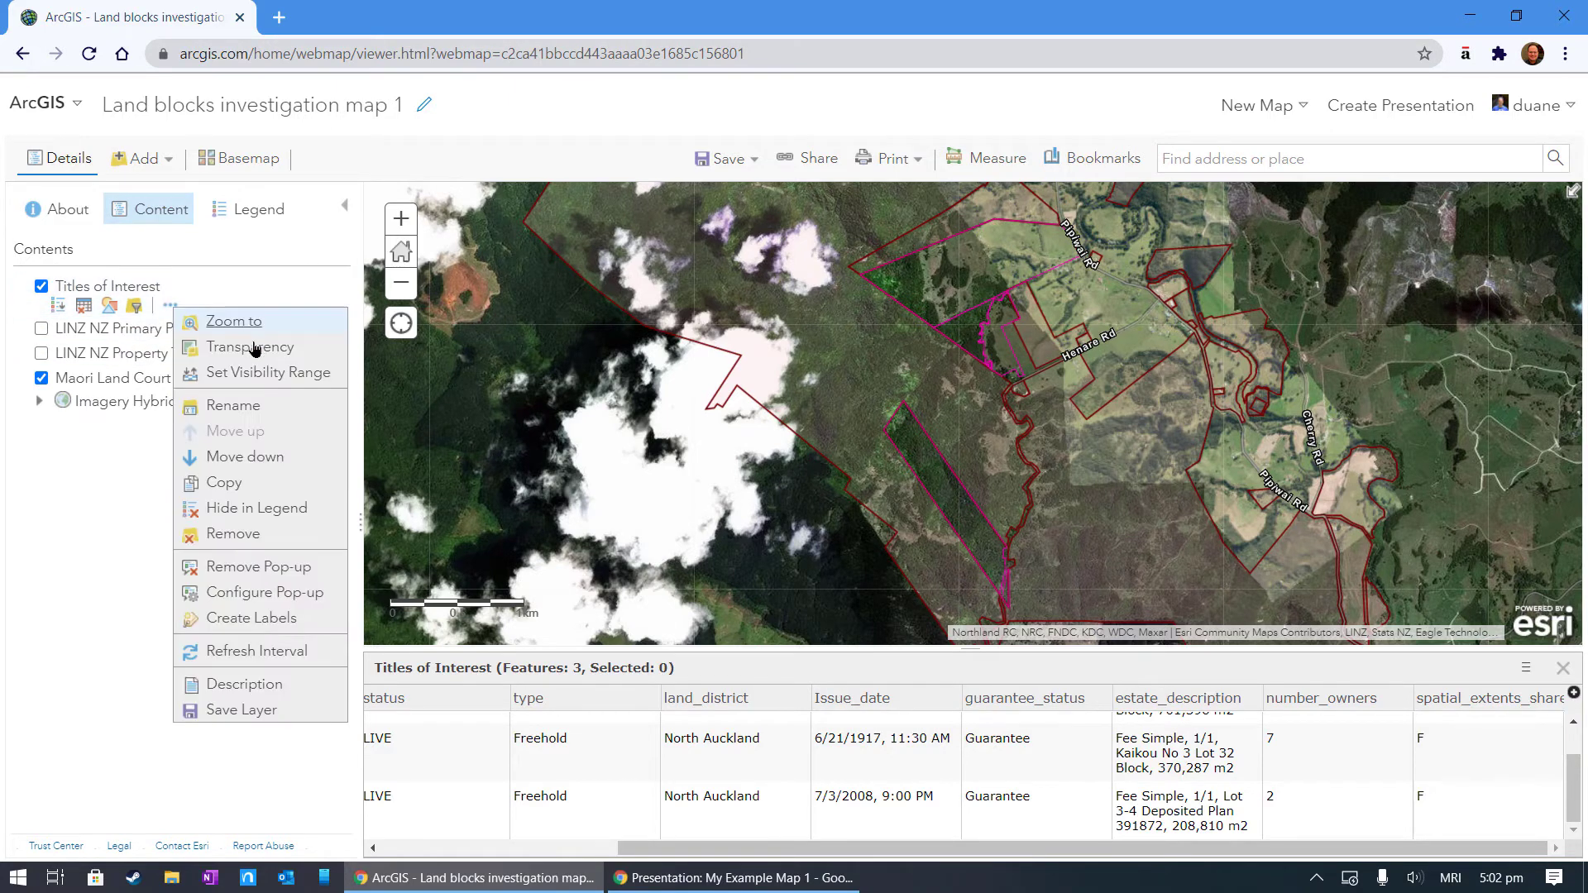
left_click(308, 594)
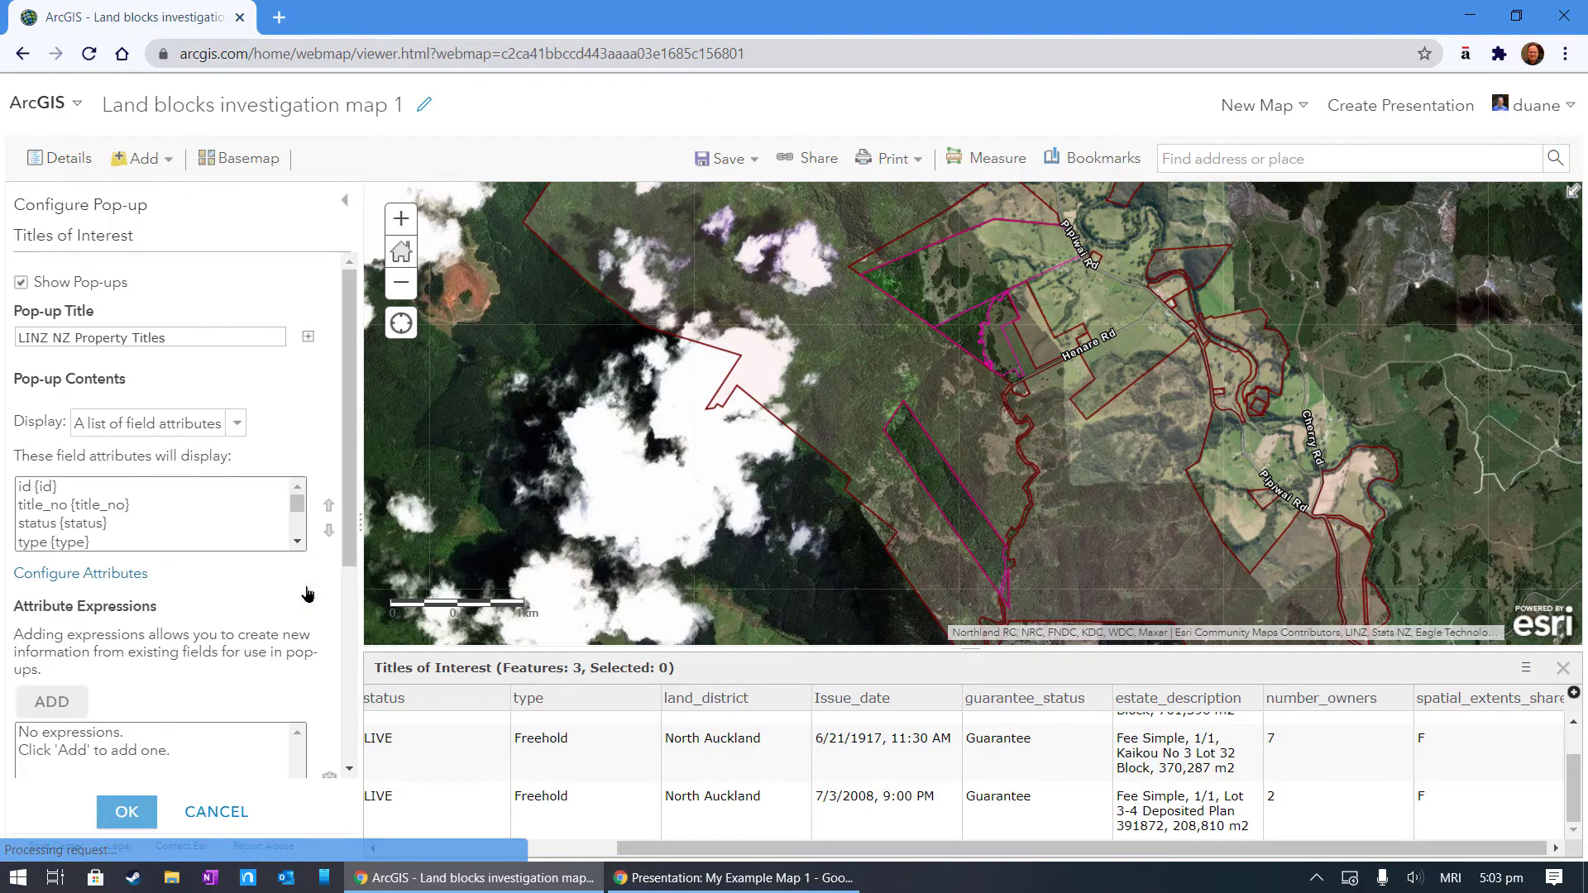
left_click(216, 811)
Label the Titles of Interest features by title_no, with a halo around the label text.
left_click(170, 307)
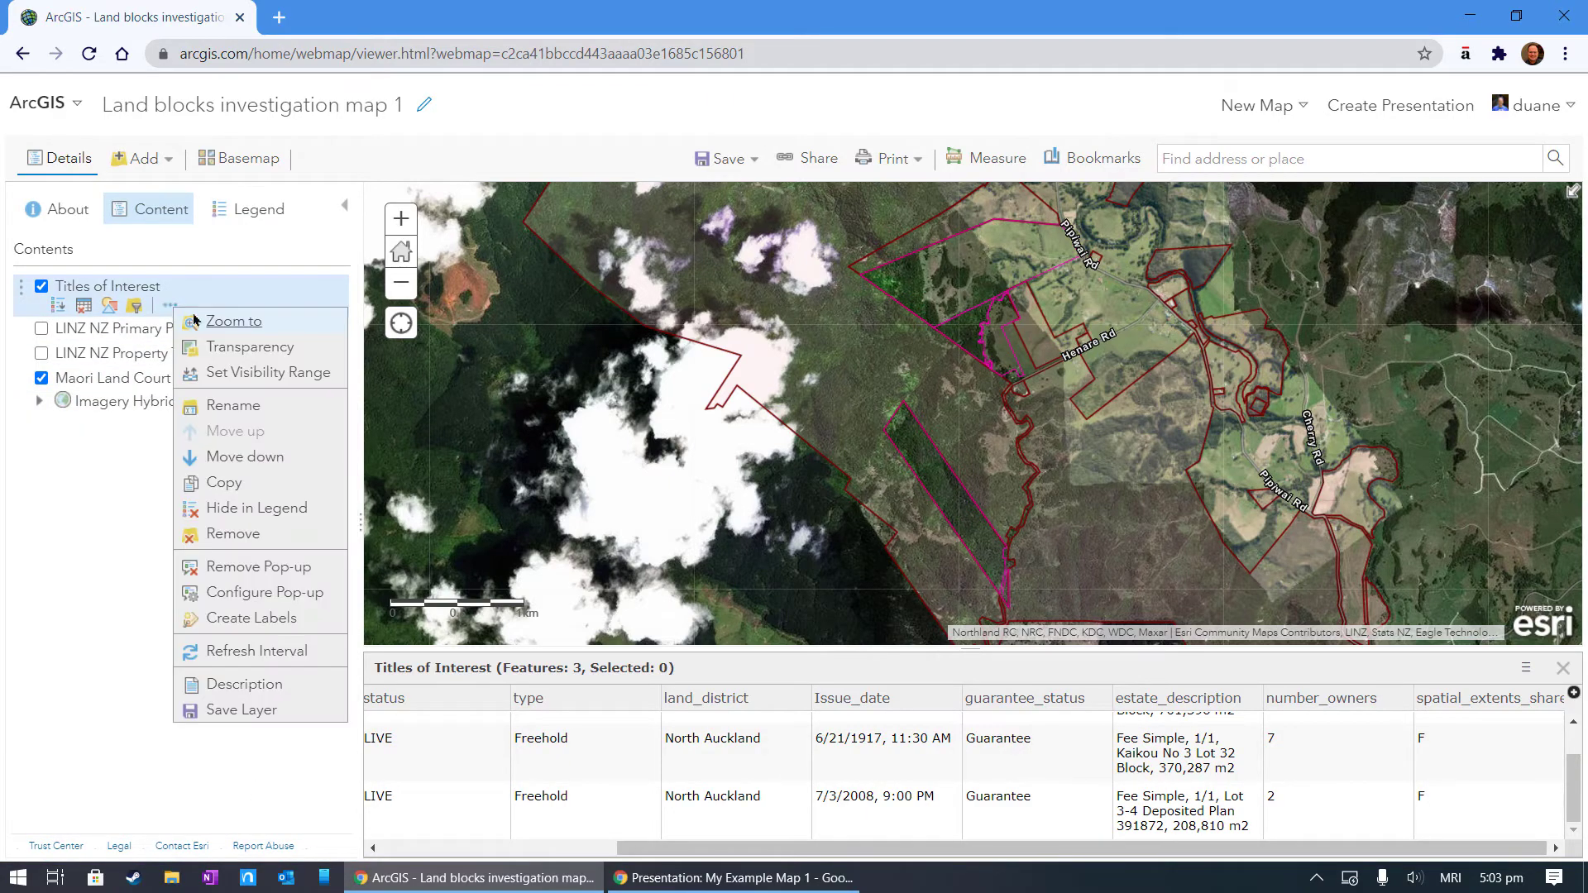
left_click(252, 619)
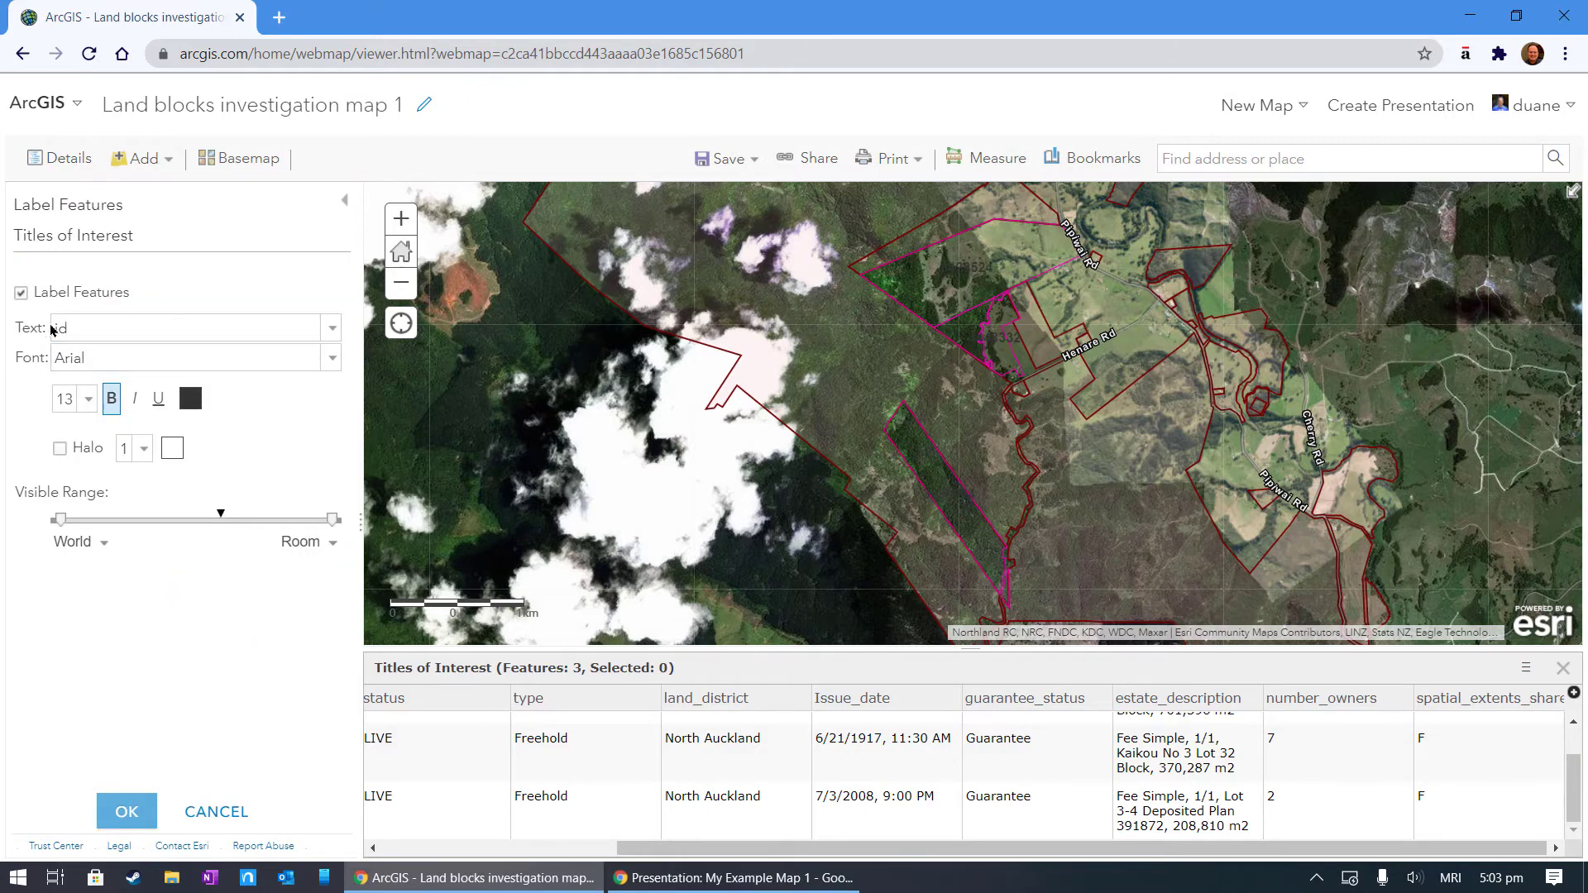
left_click(332, 328)
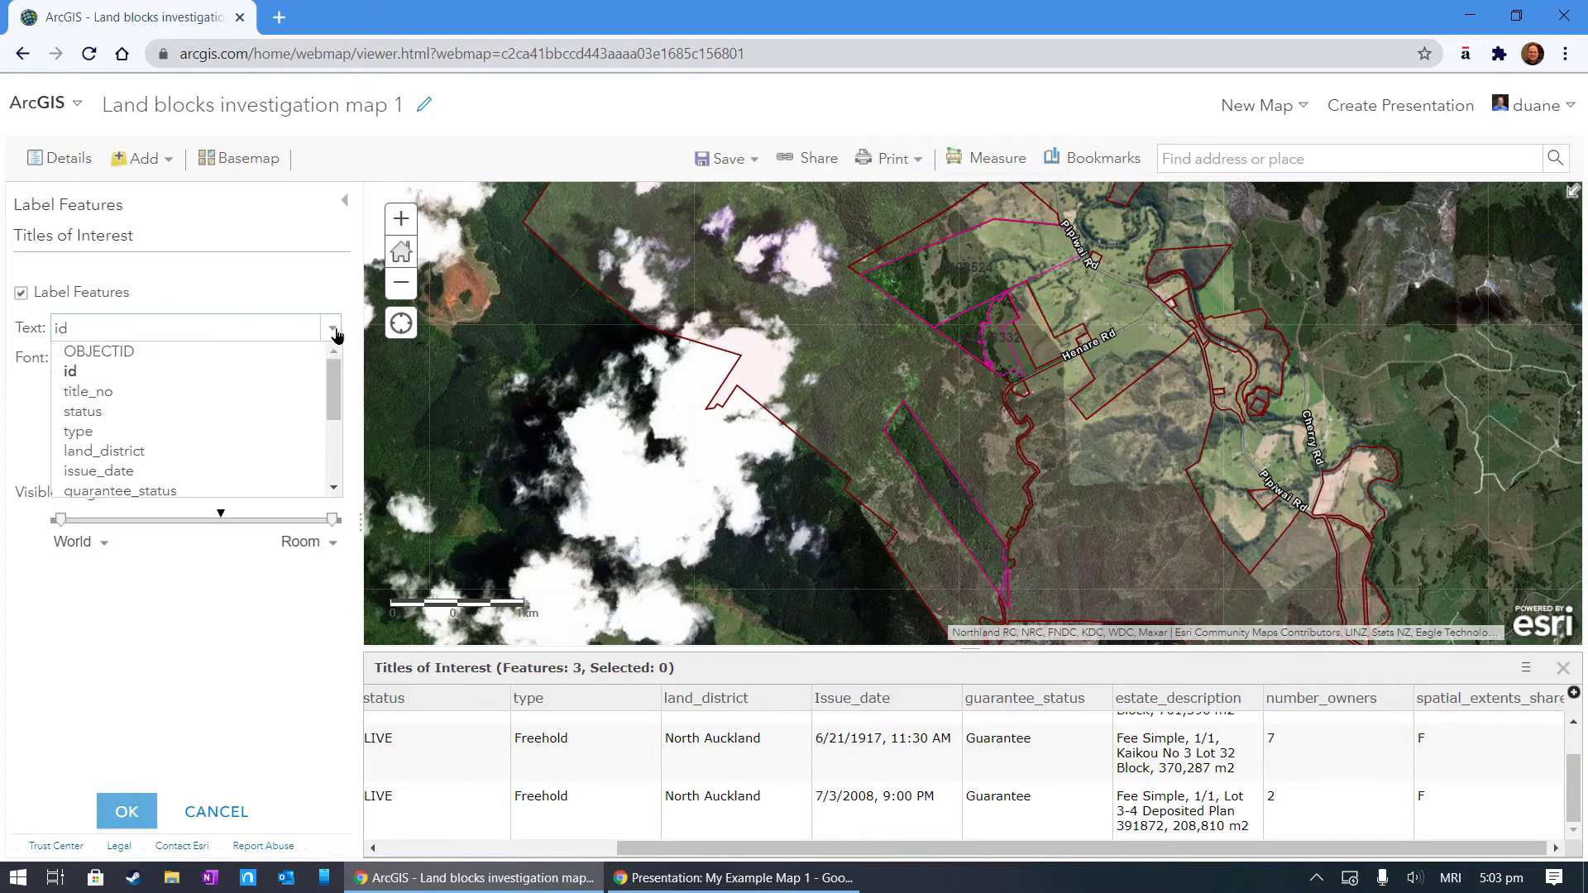
left_click(234, 392)
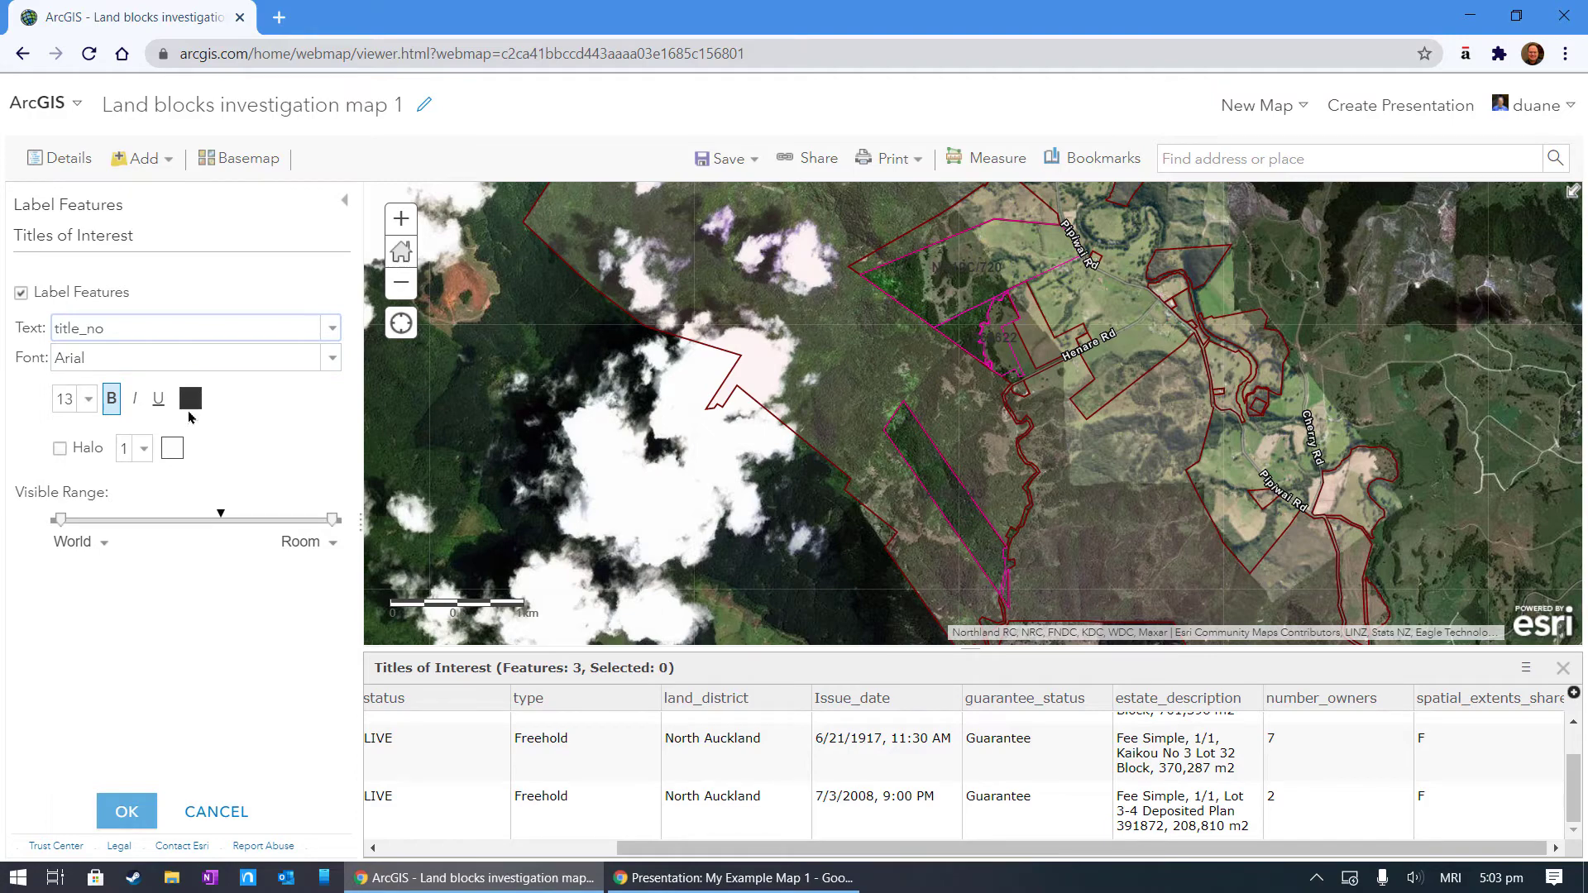
left_click(61, 449)
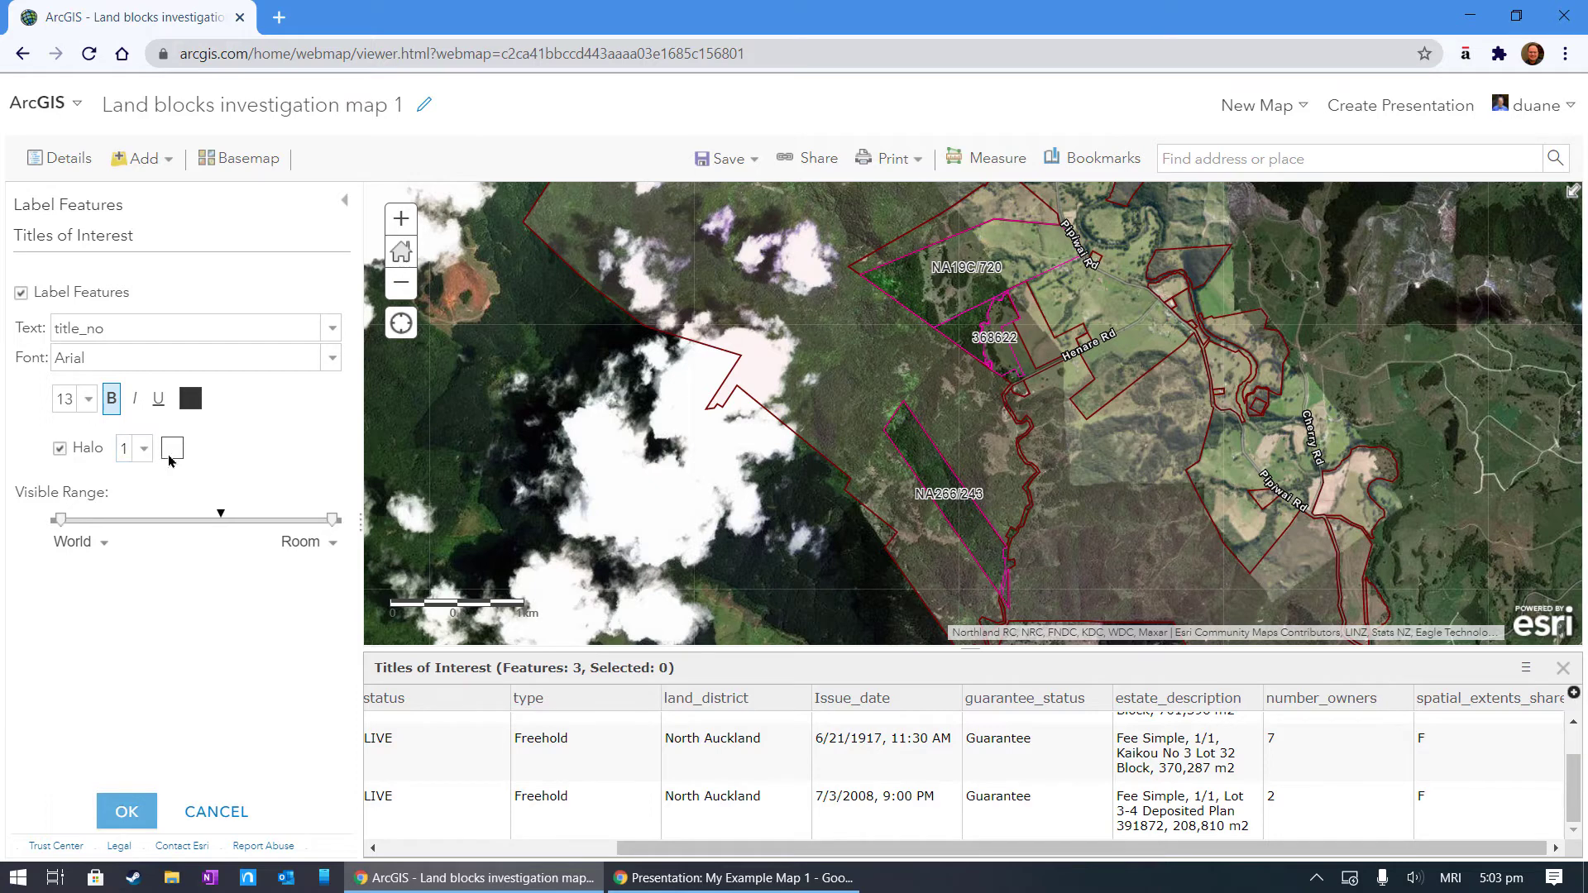
left_click(126, 812)
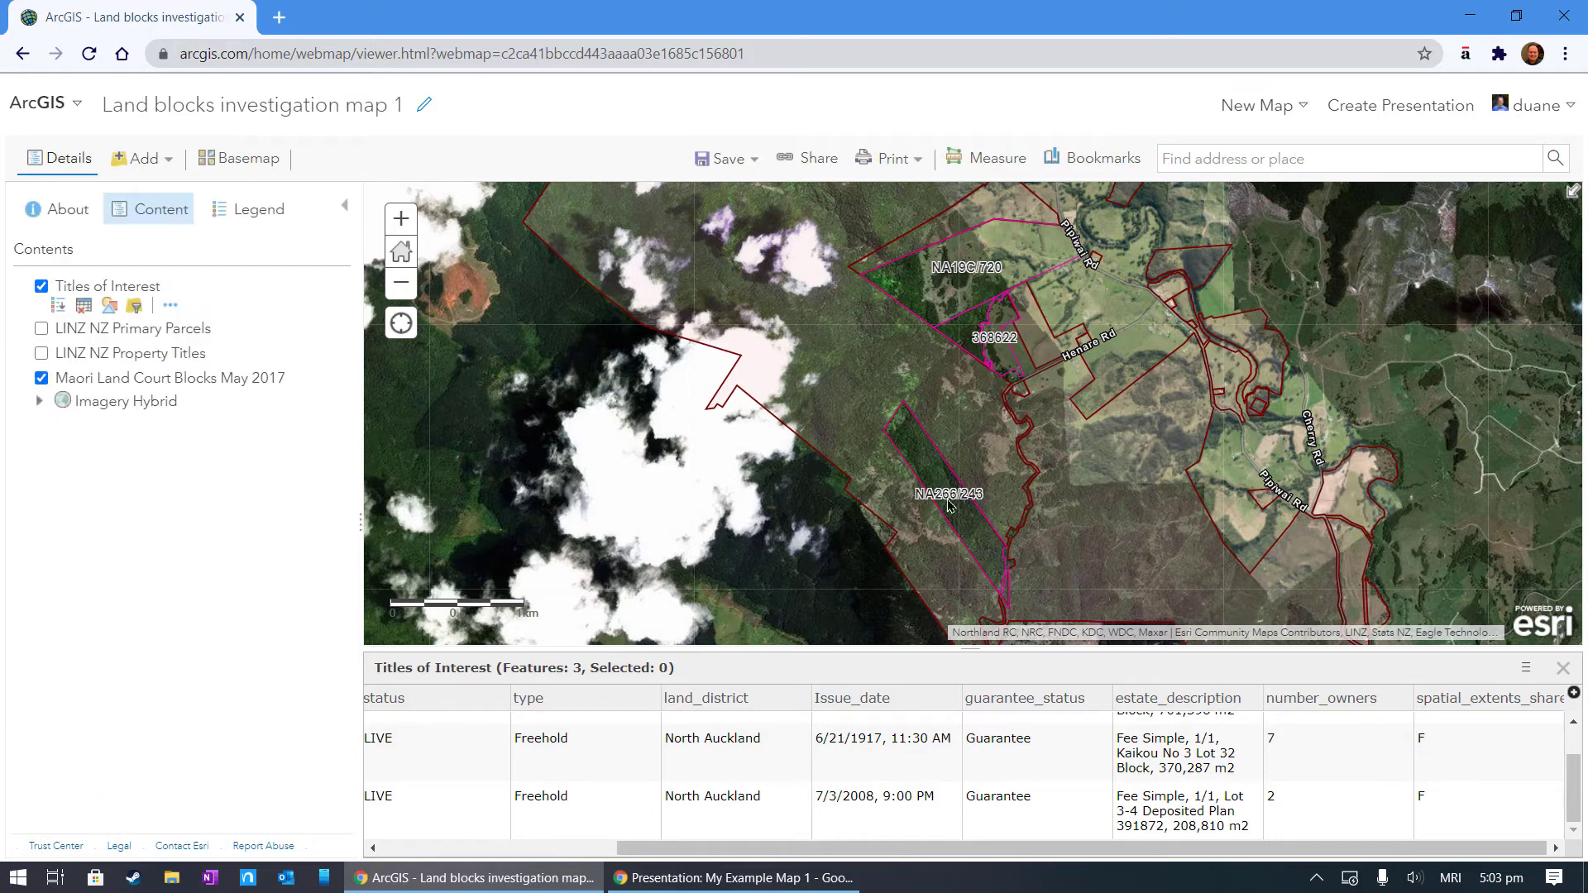
Hide the Maori Land Court Blocks May 2017 layer so only the labelled titles show over the imagery.
scroll(951, 502, "down", 2)
scroll(951, 502, "up", 2)
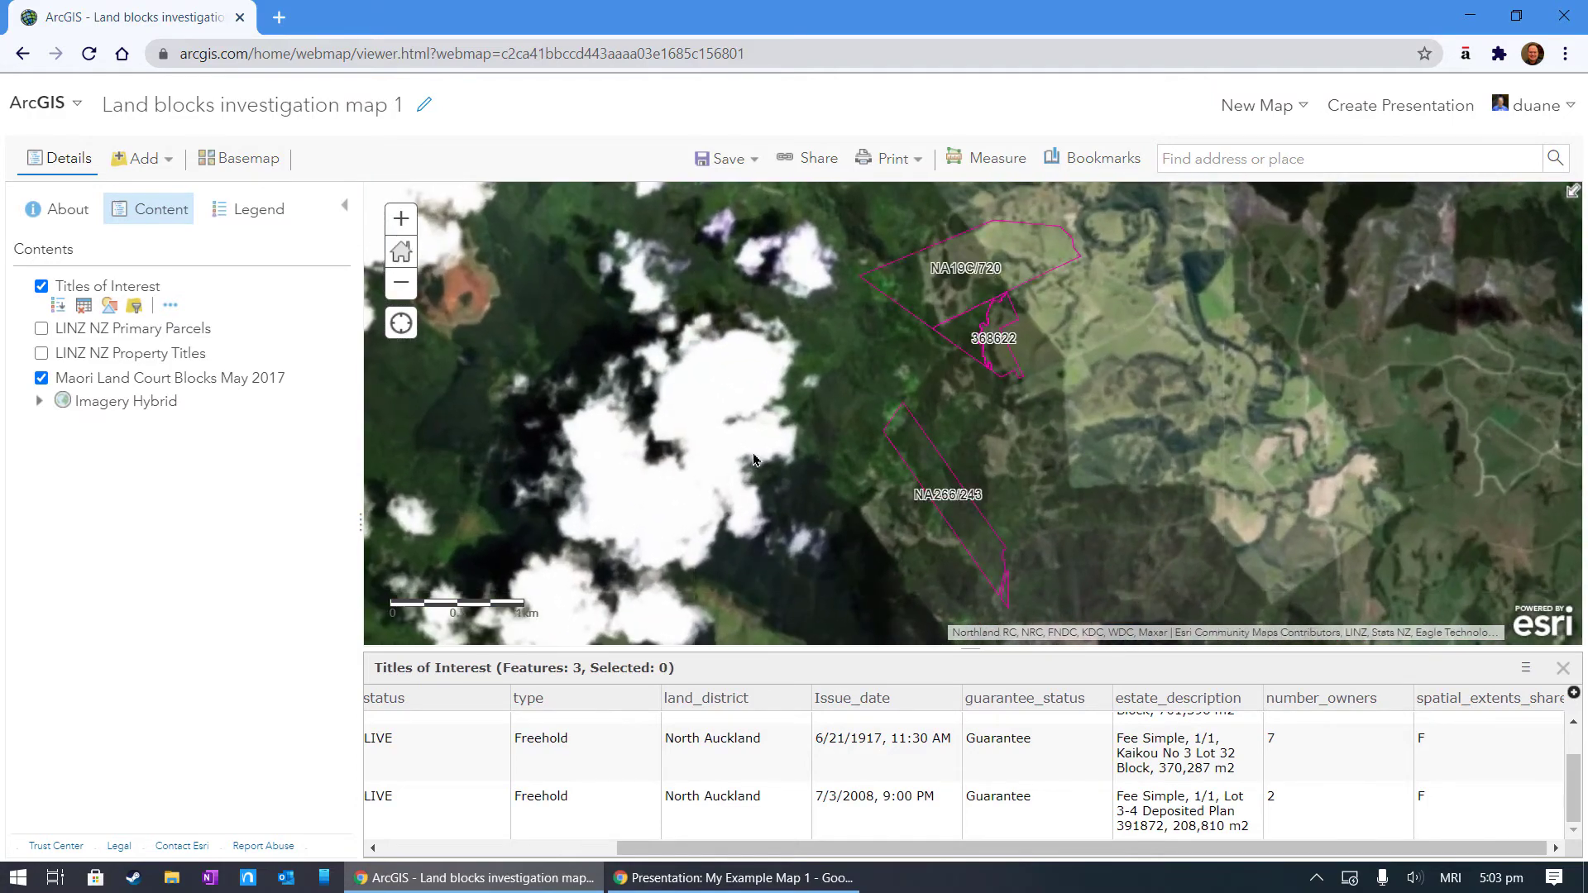
left_click(41, 377)
scroll(1000, 488, "down", 1)
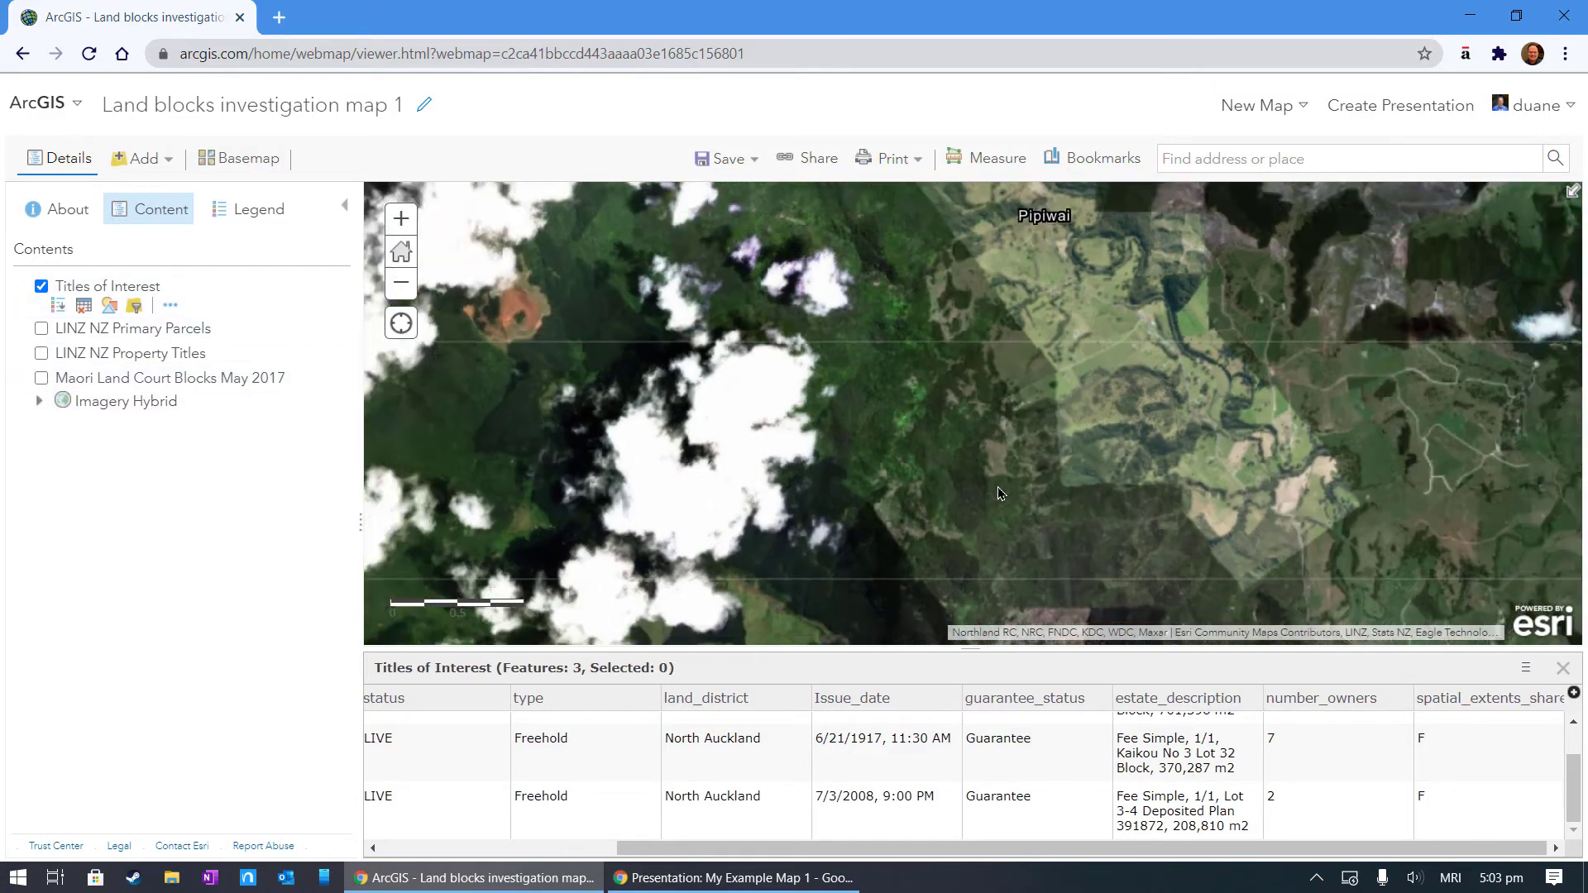
scroll(1000, 488, "up", 1)
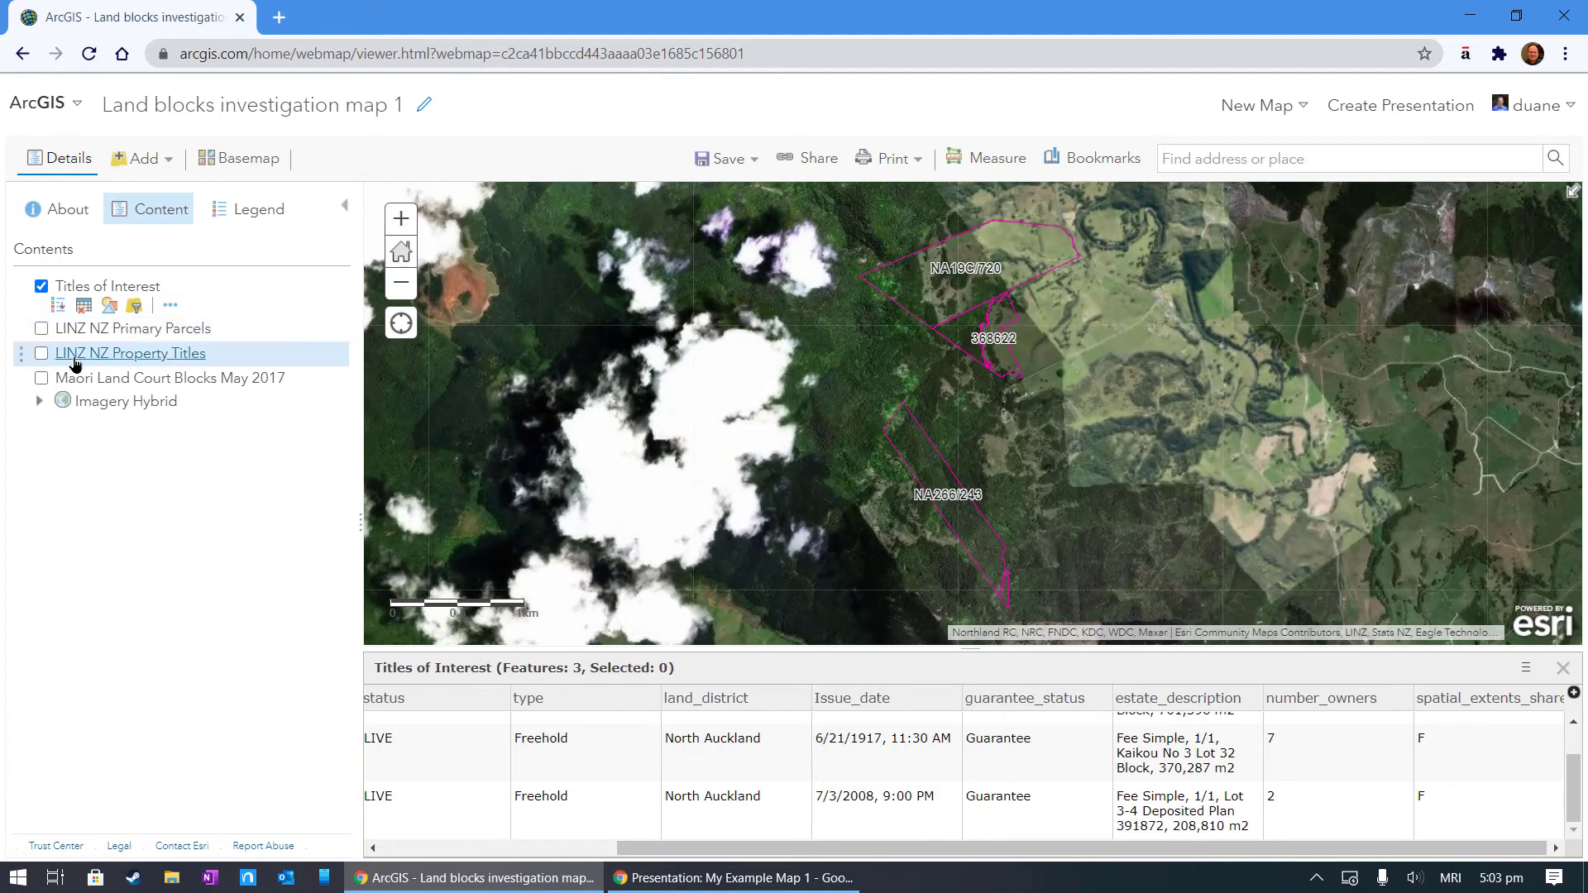
left_click(40, 378)
left_click(41, 379)
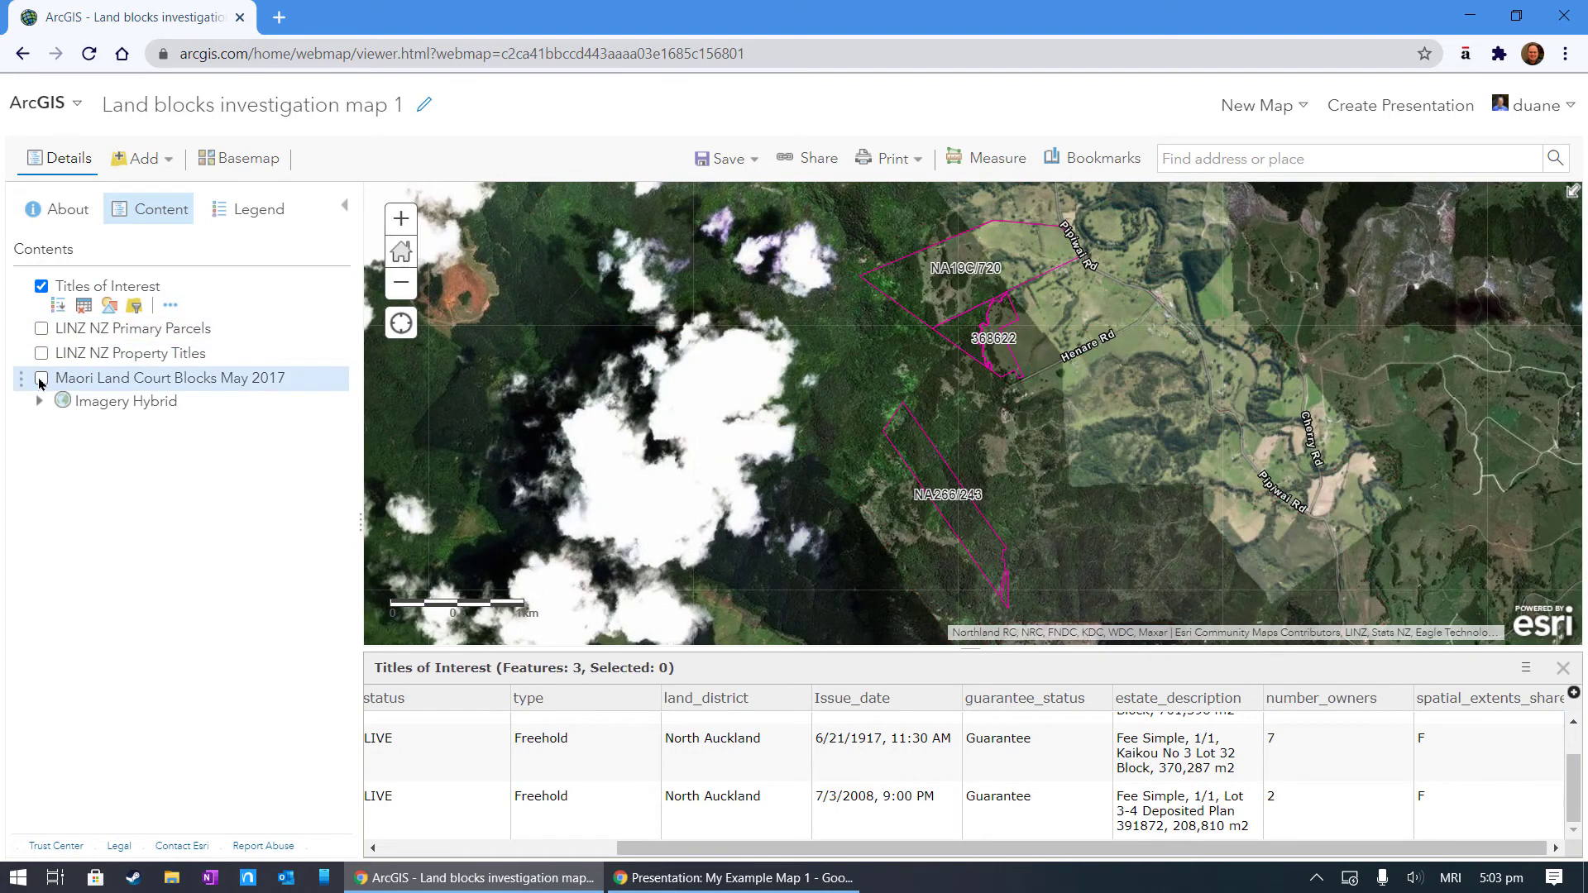
Close the Titles of Interest attribute table and centre the labelled titles on the map.
left_click(171, 307)
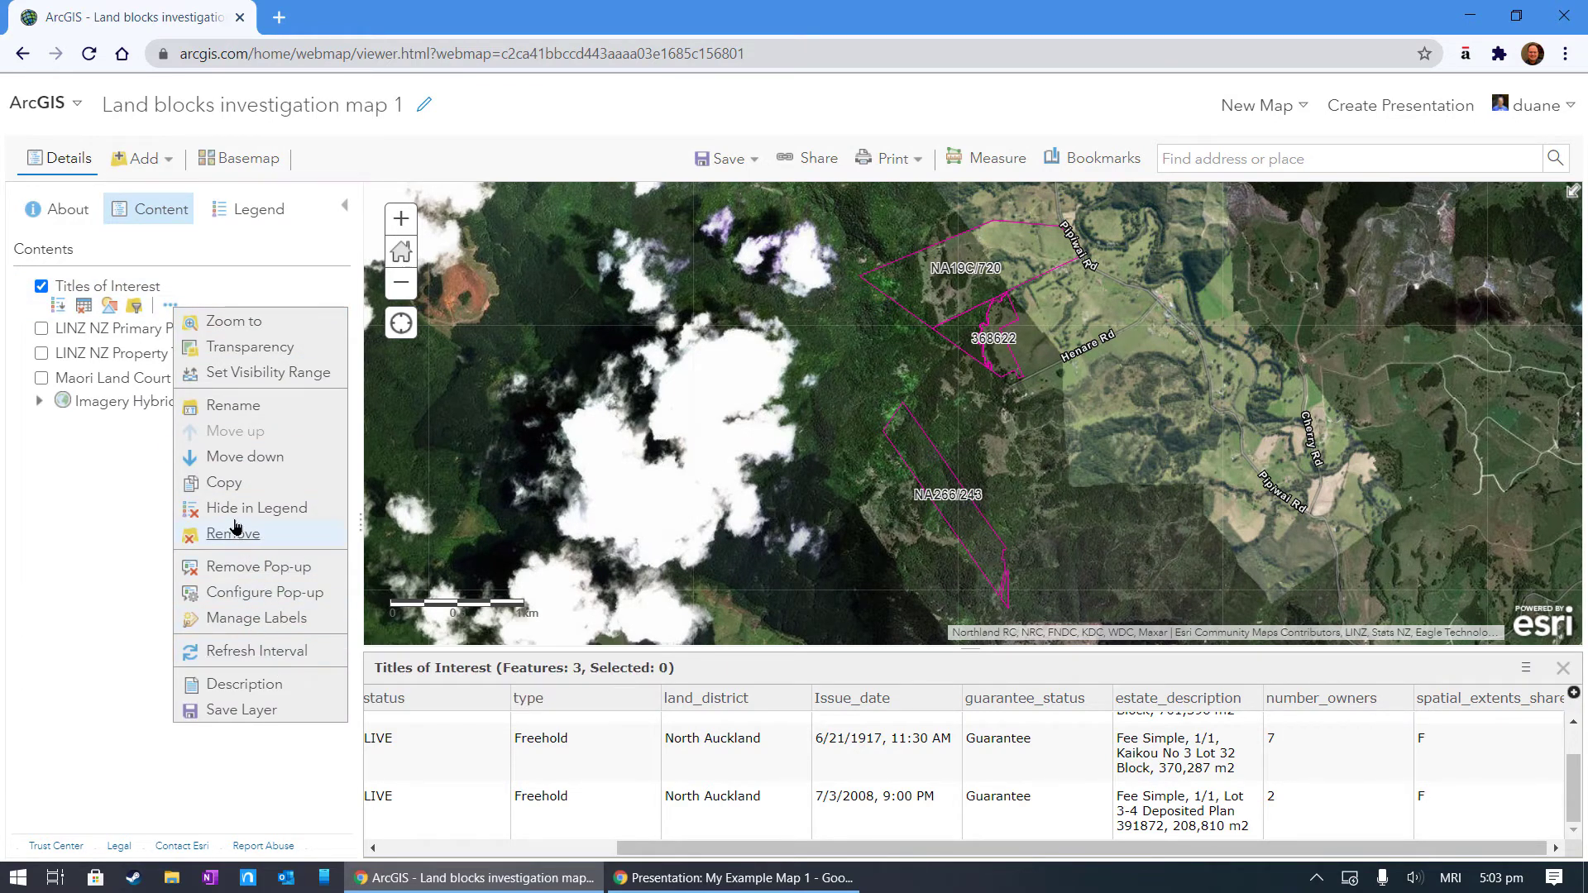
left_click(249, 261)
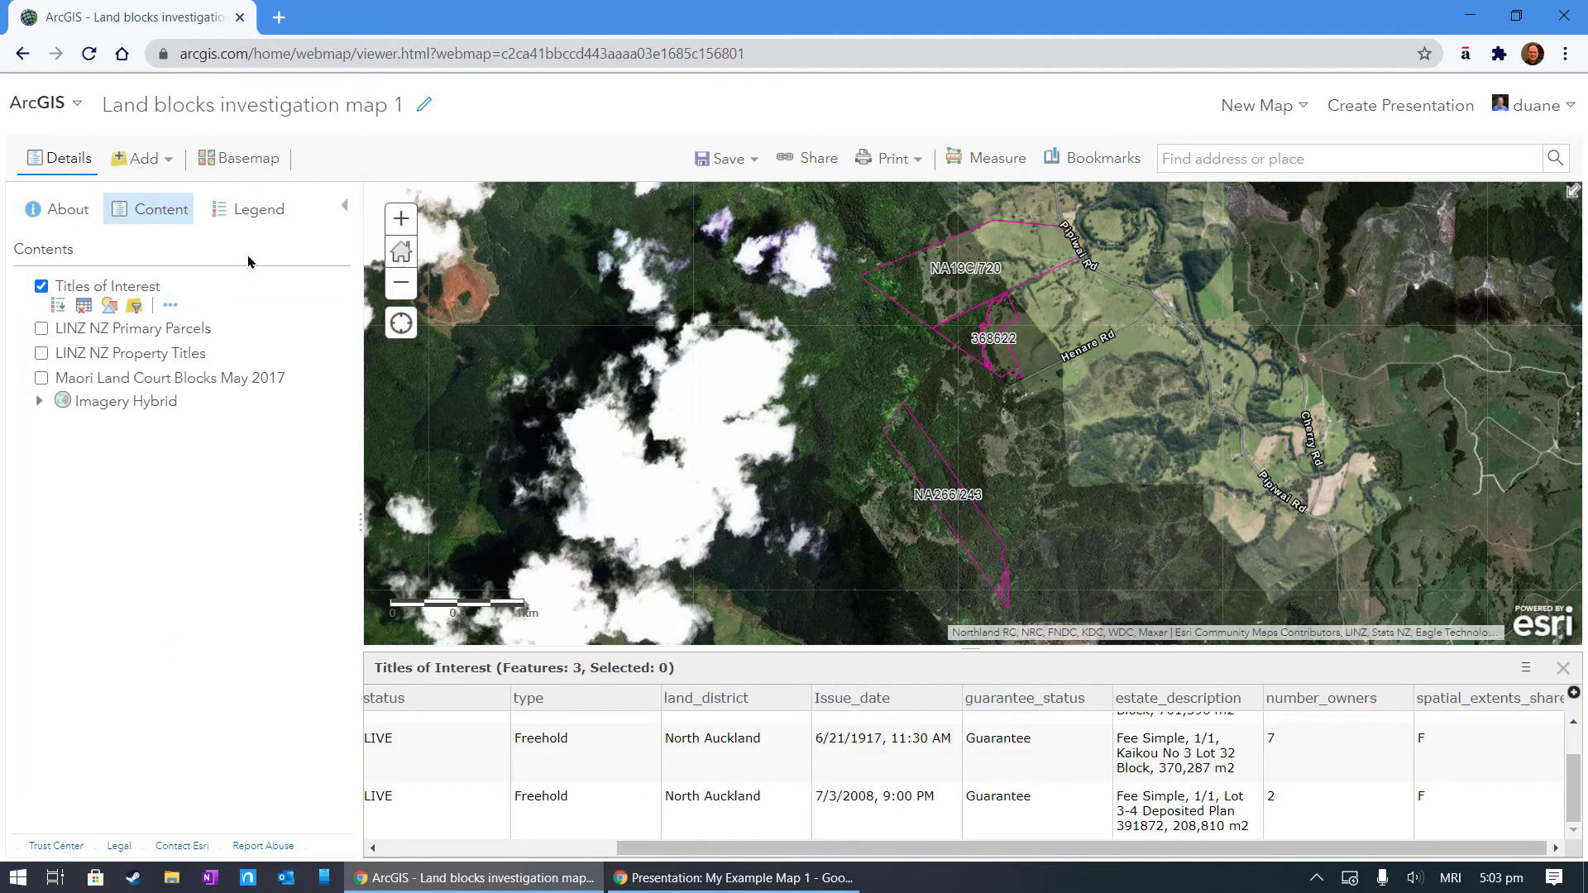
left_click_drag(799, 459, 719, 480)
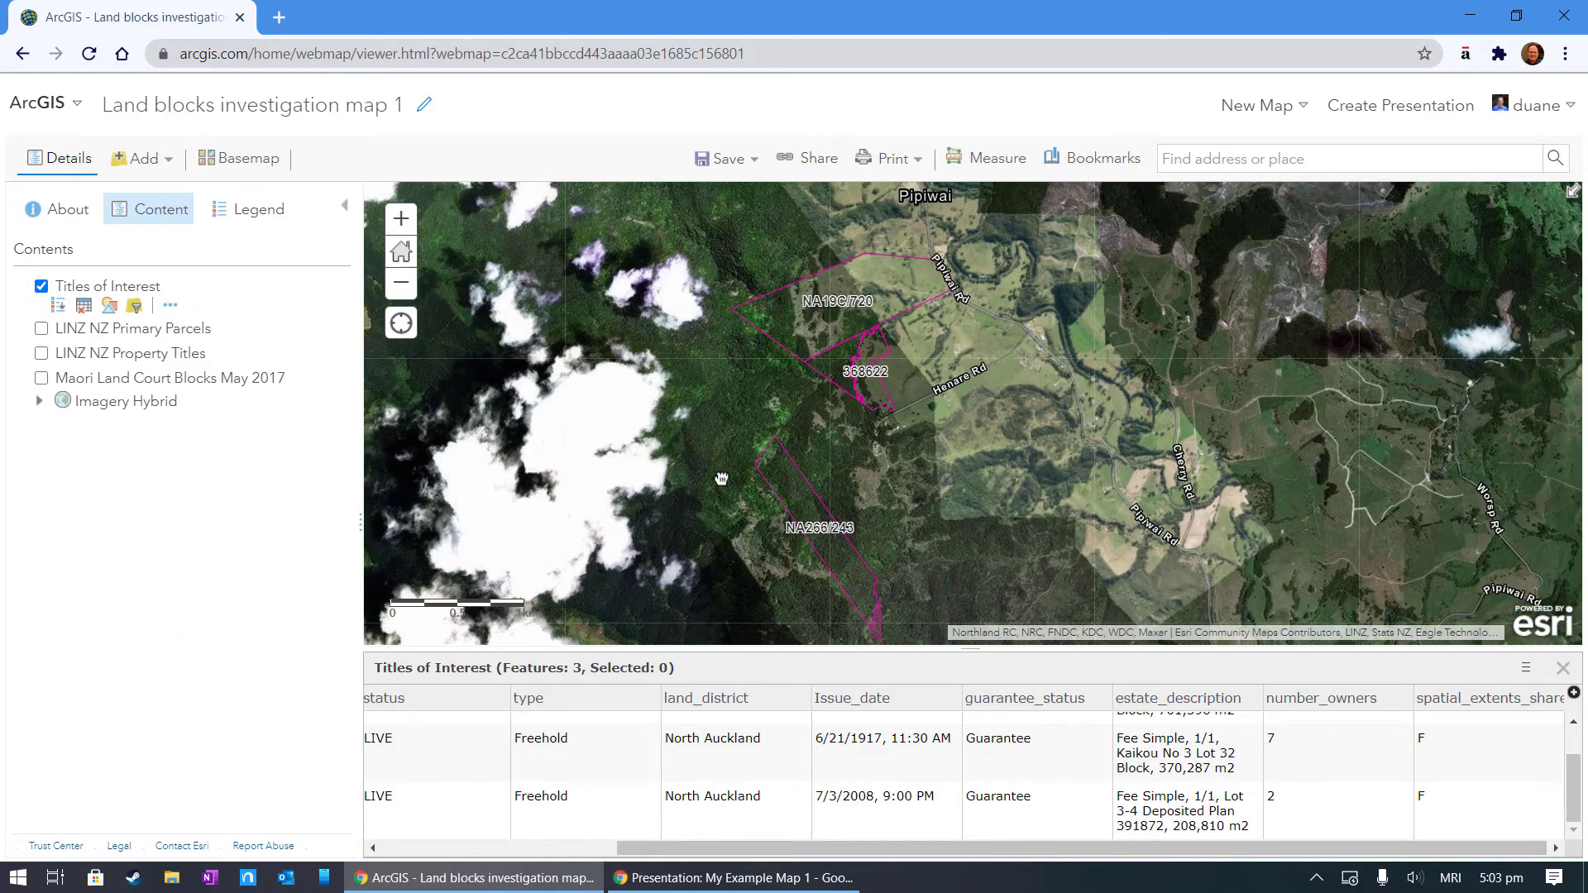
left_click(1562, 668)
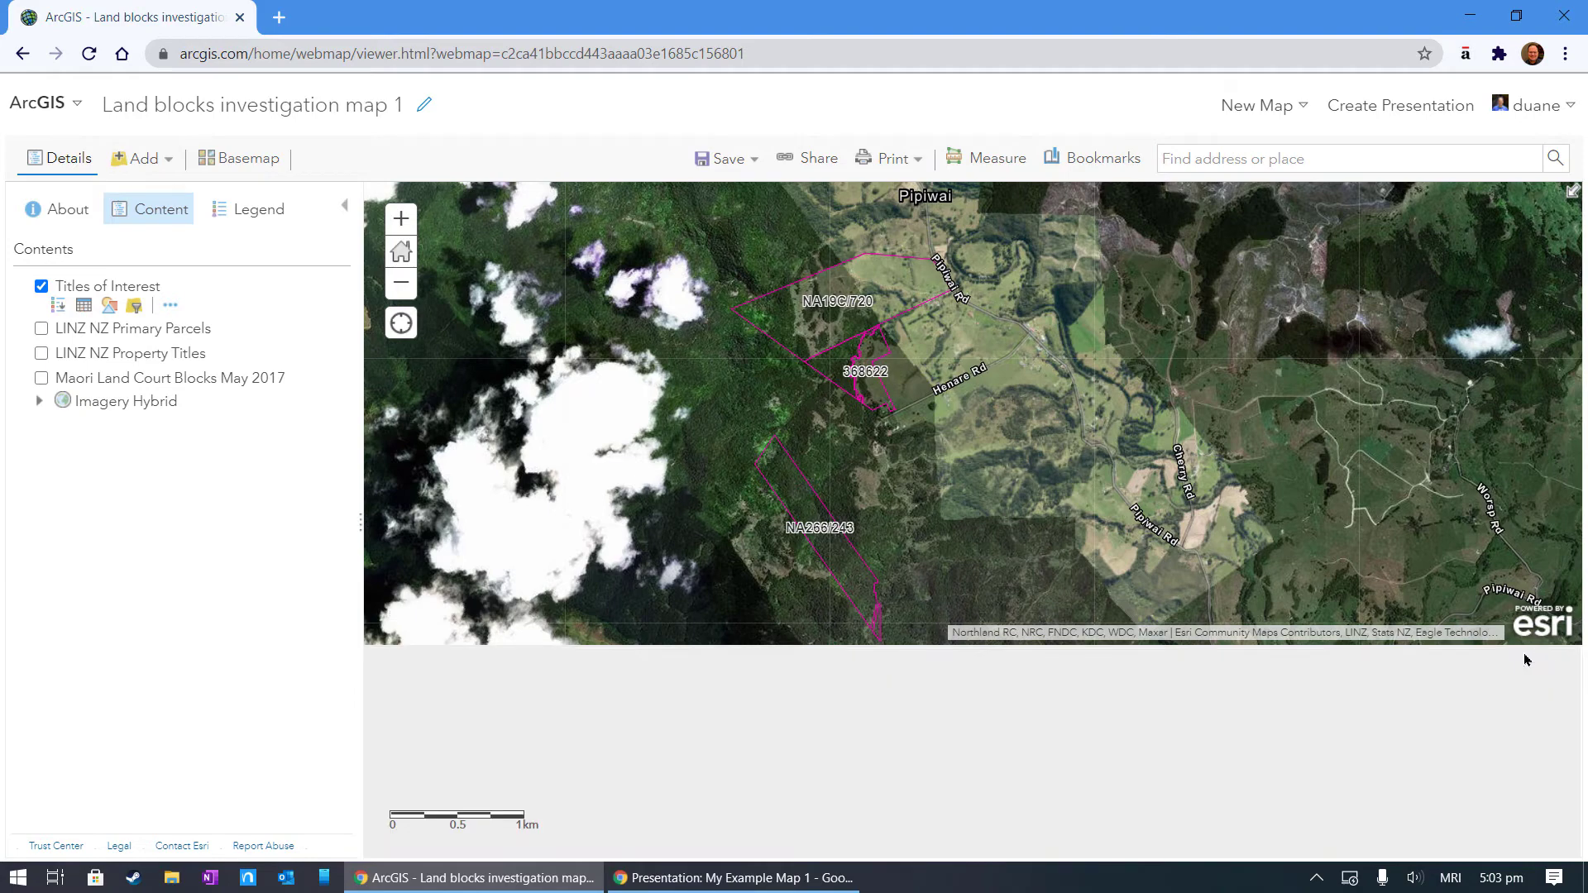
left_click_drag(794, 565, 822, 591)
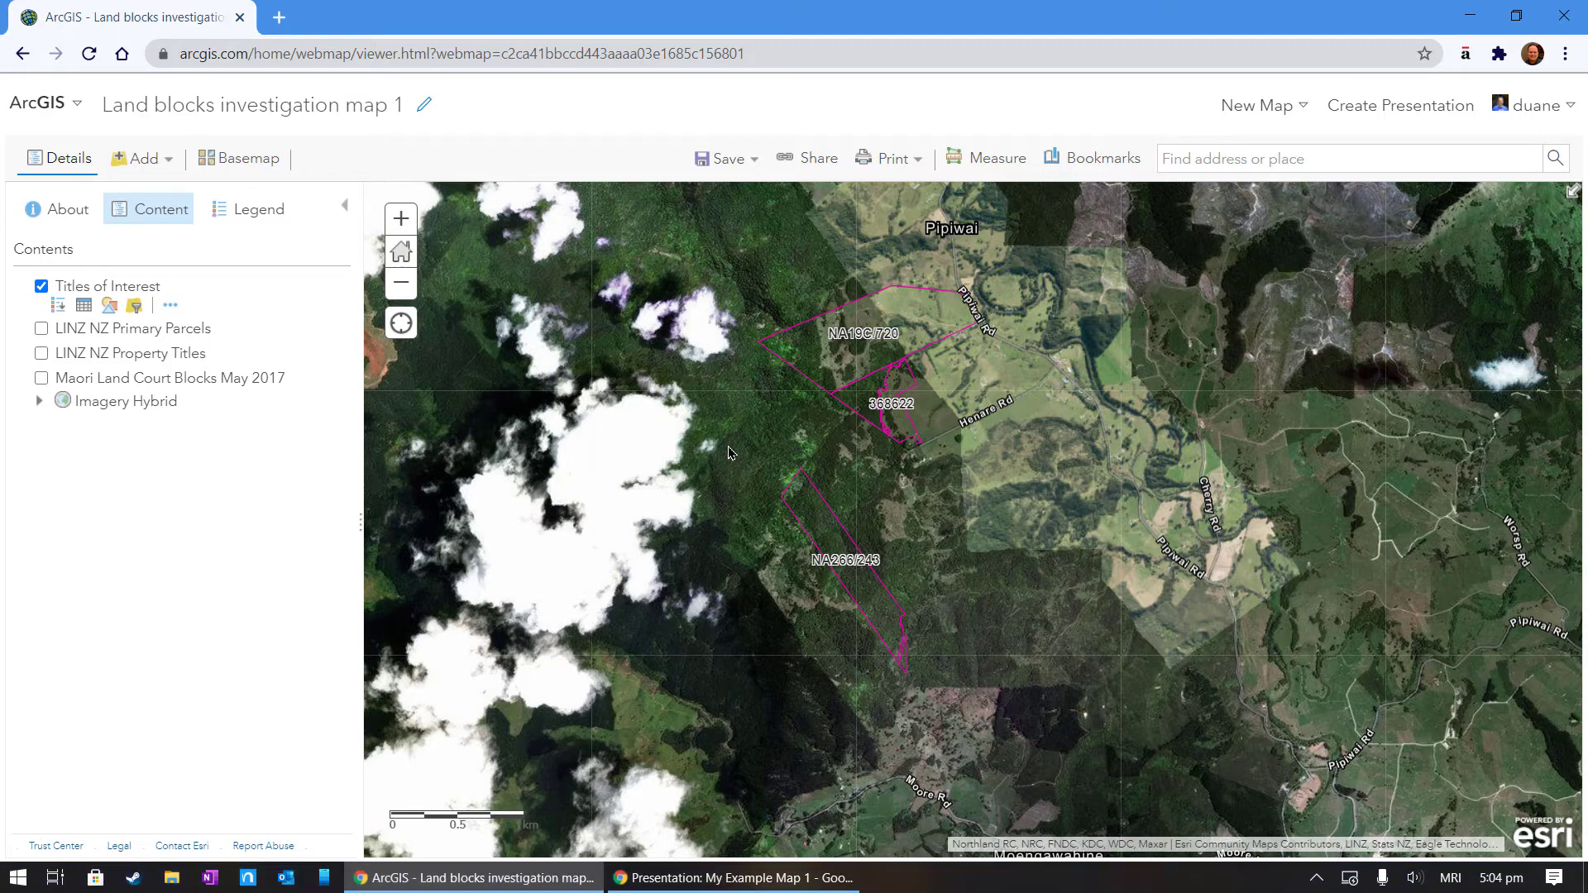
Start a search for layers in My Content and clear the previous LINZ Titles search text.
left_click(166, 158)
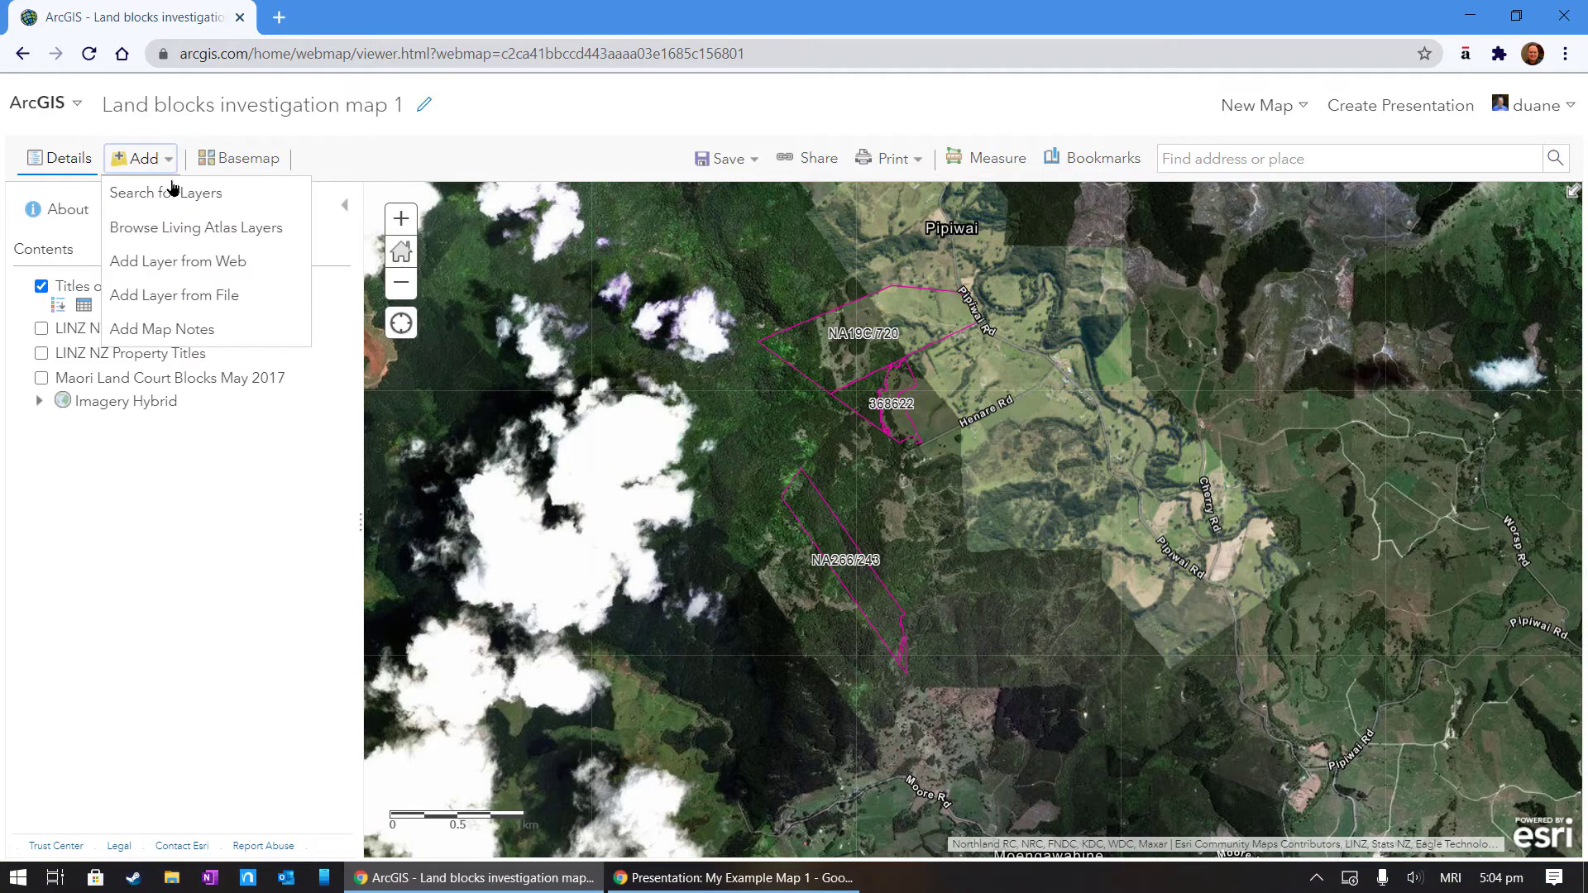
left_click(173, 193)
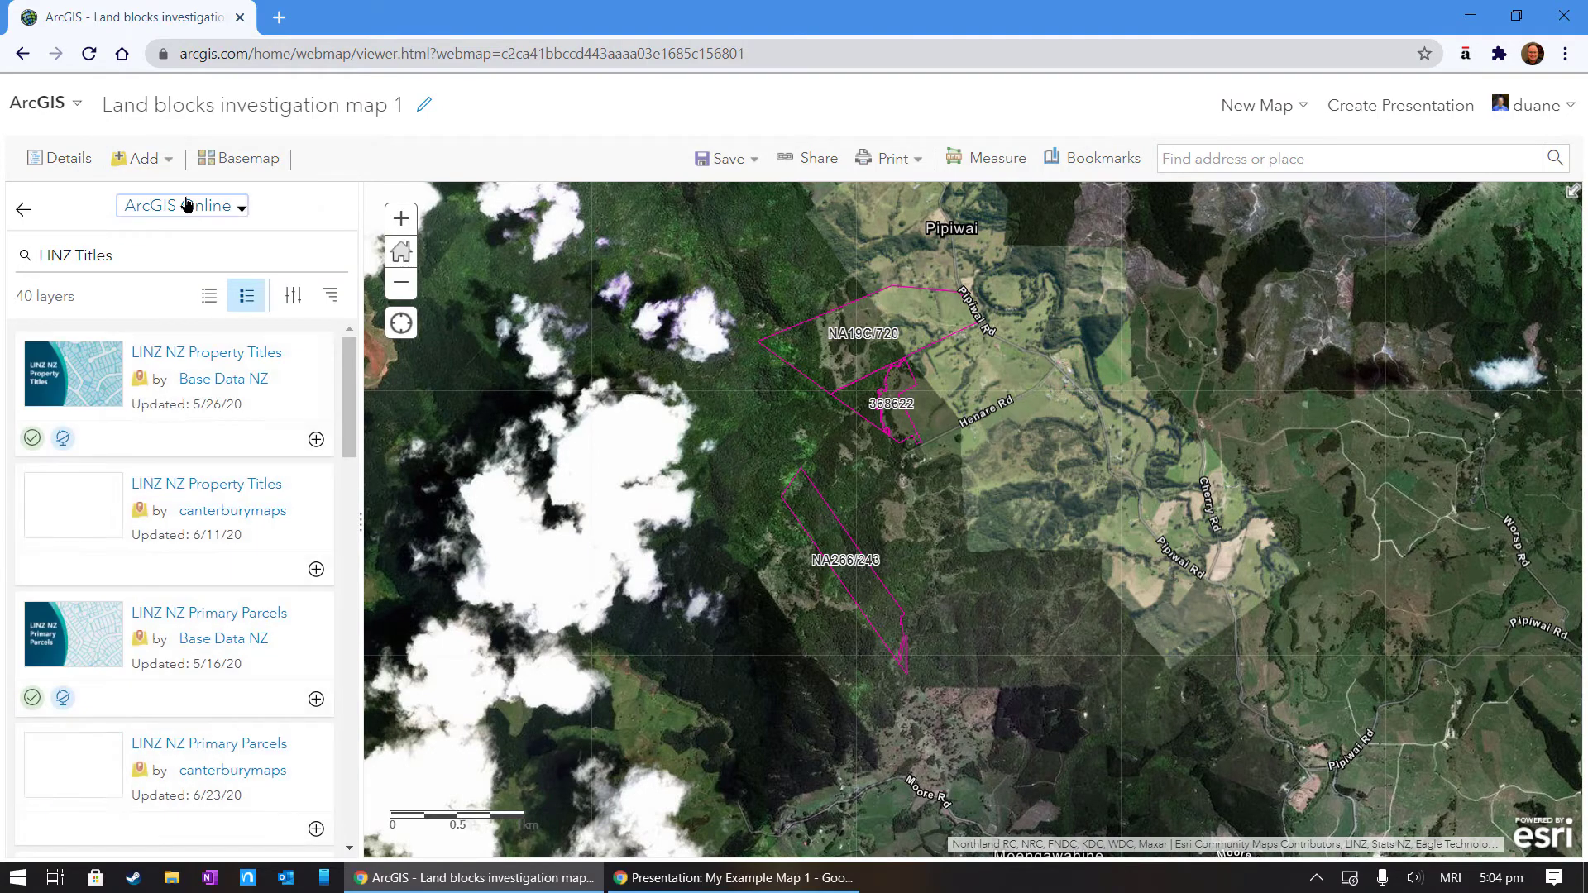
left_click(184, 205)
left_click(195, 240)
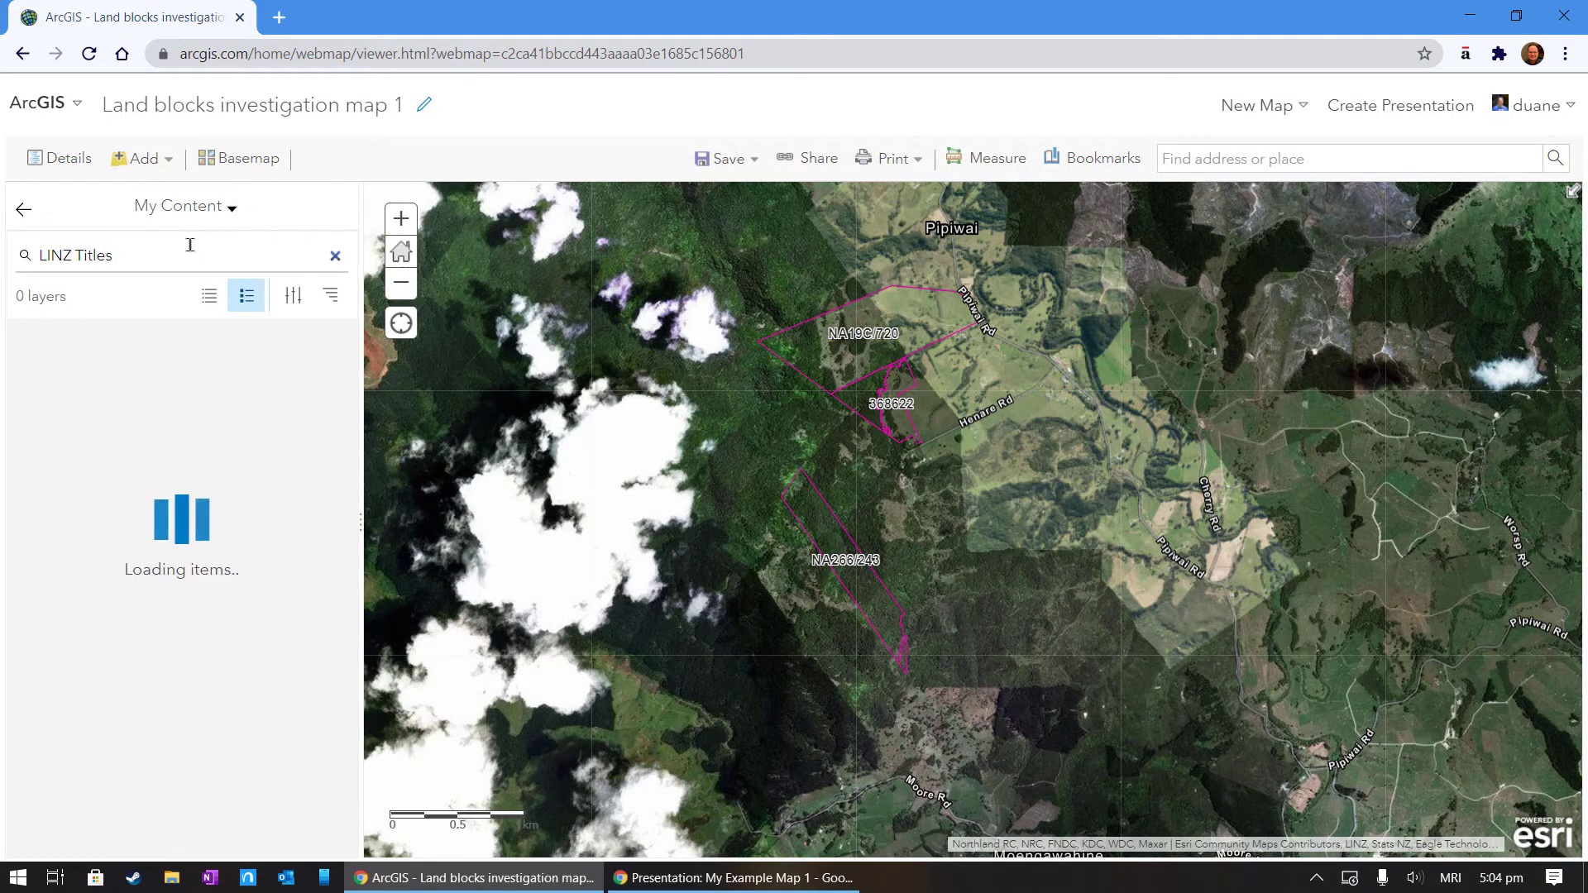
left_click(205, 215)
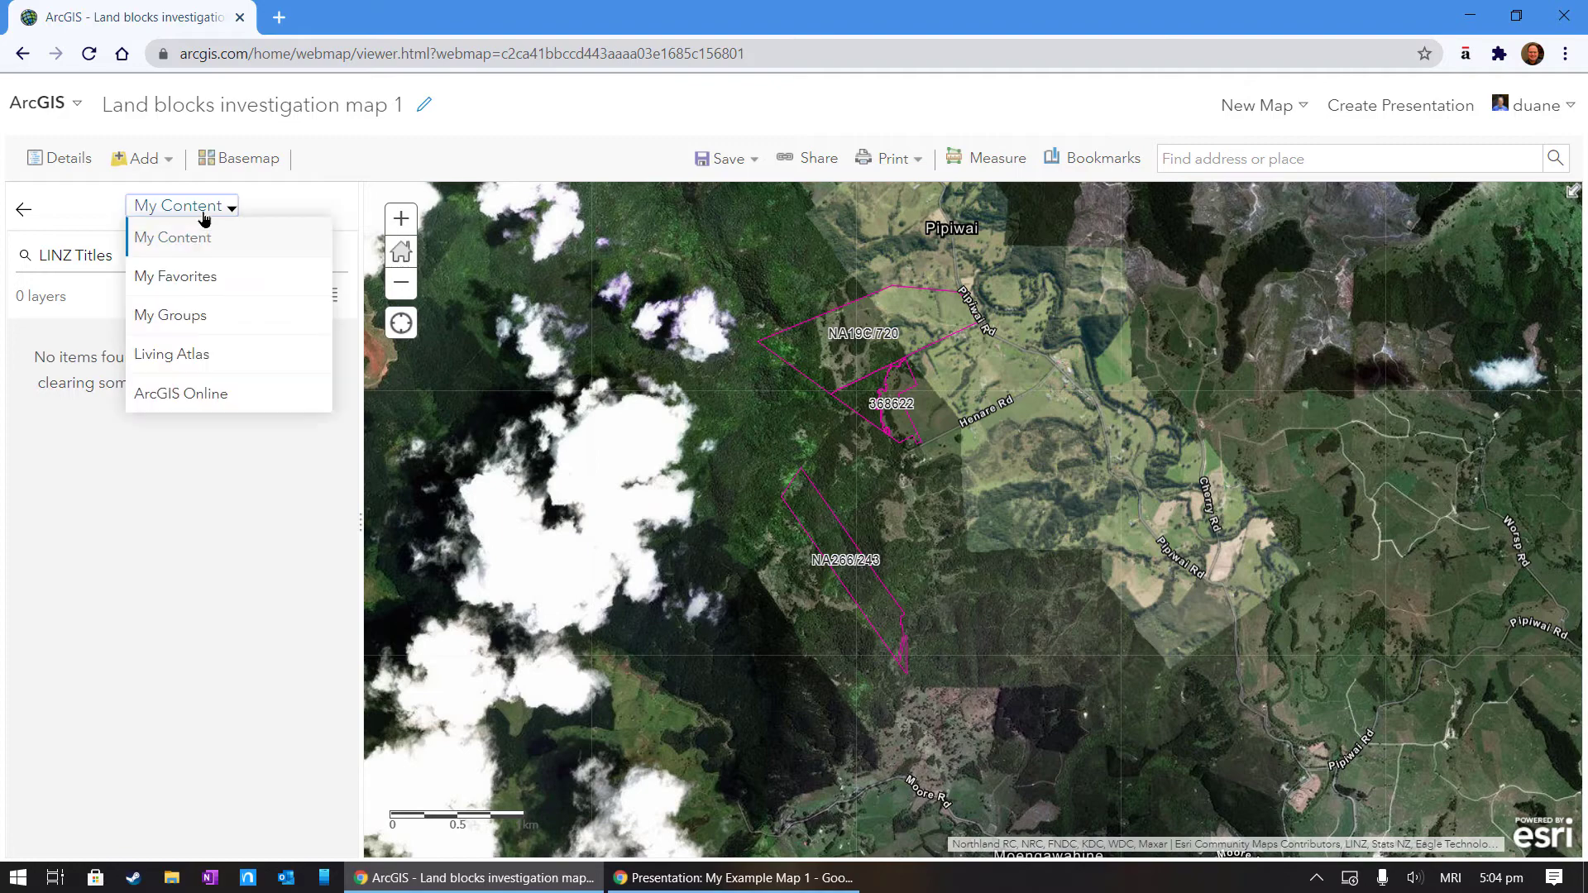
double_click(205, 208)
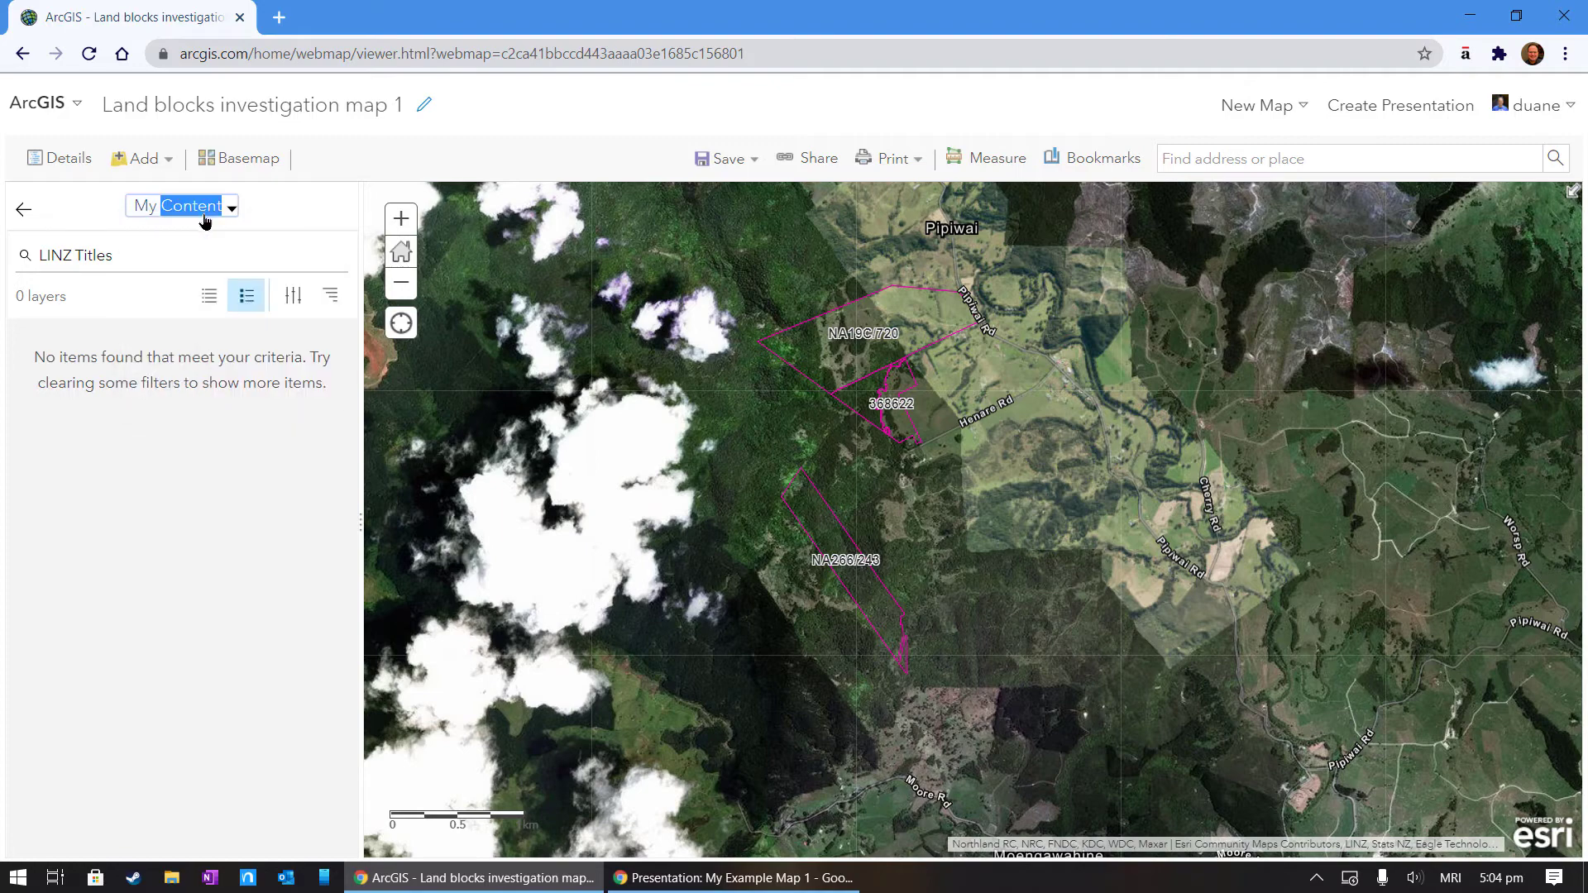
left_click(114, 254)
key("ctrl+a")
key("BackSpace")
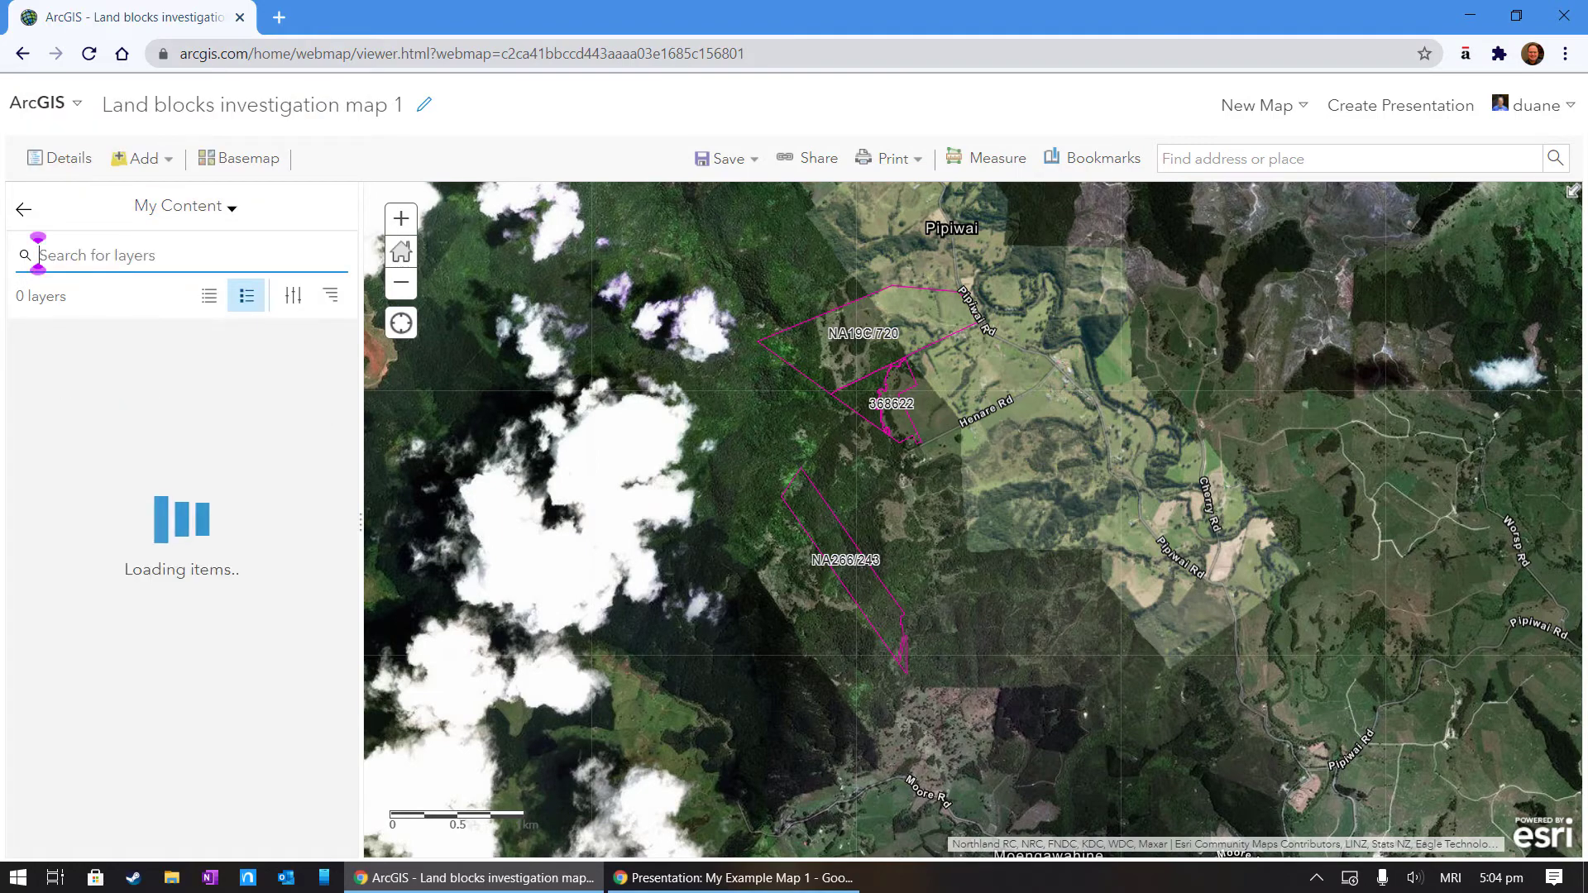
Search the ArcGIS Online layers for Conservation.
left_click(214, 208)
left_click(209, 393)
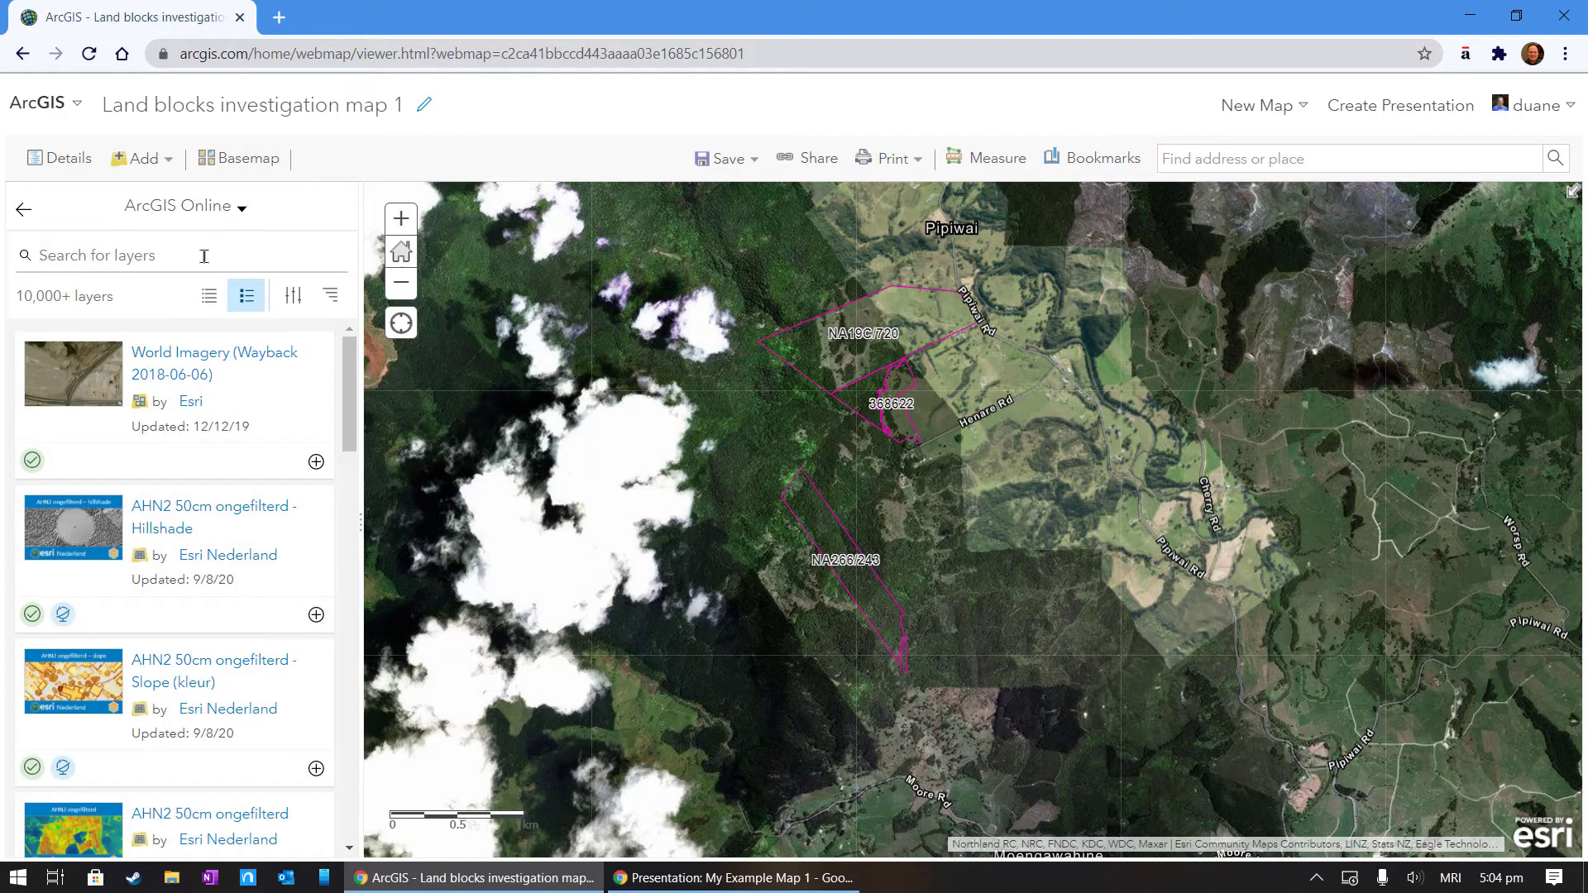
left_click(204, 256)
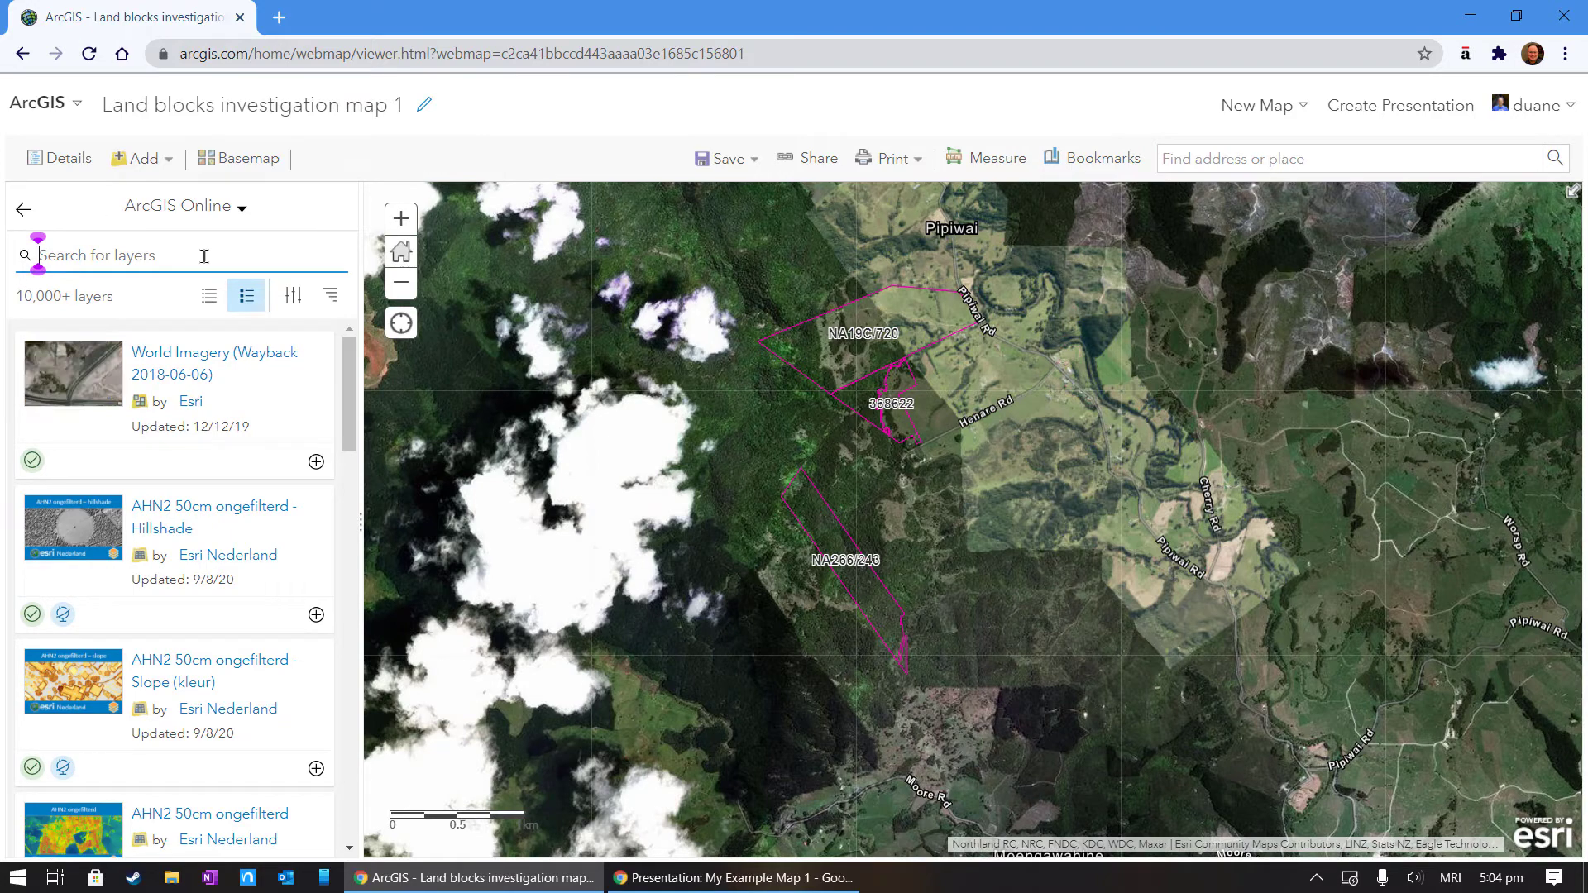
type("Conservatio")
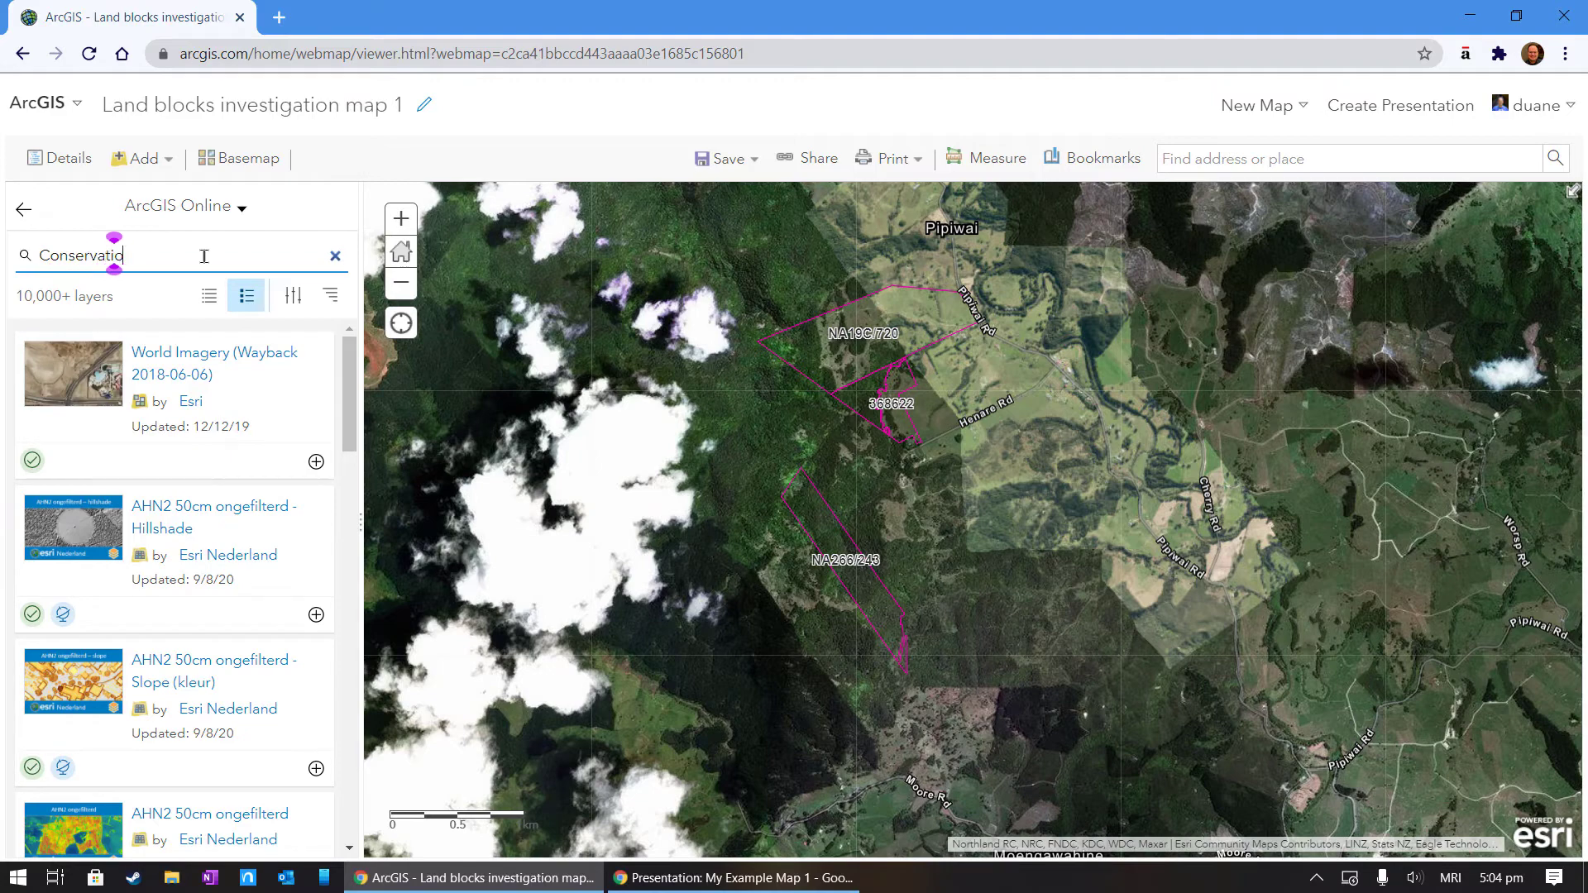
type("n")
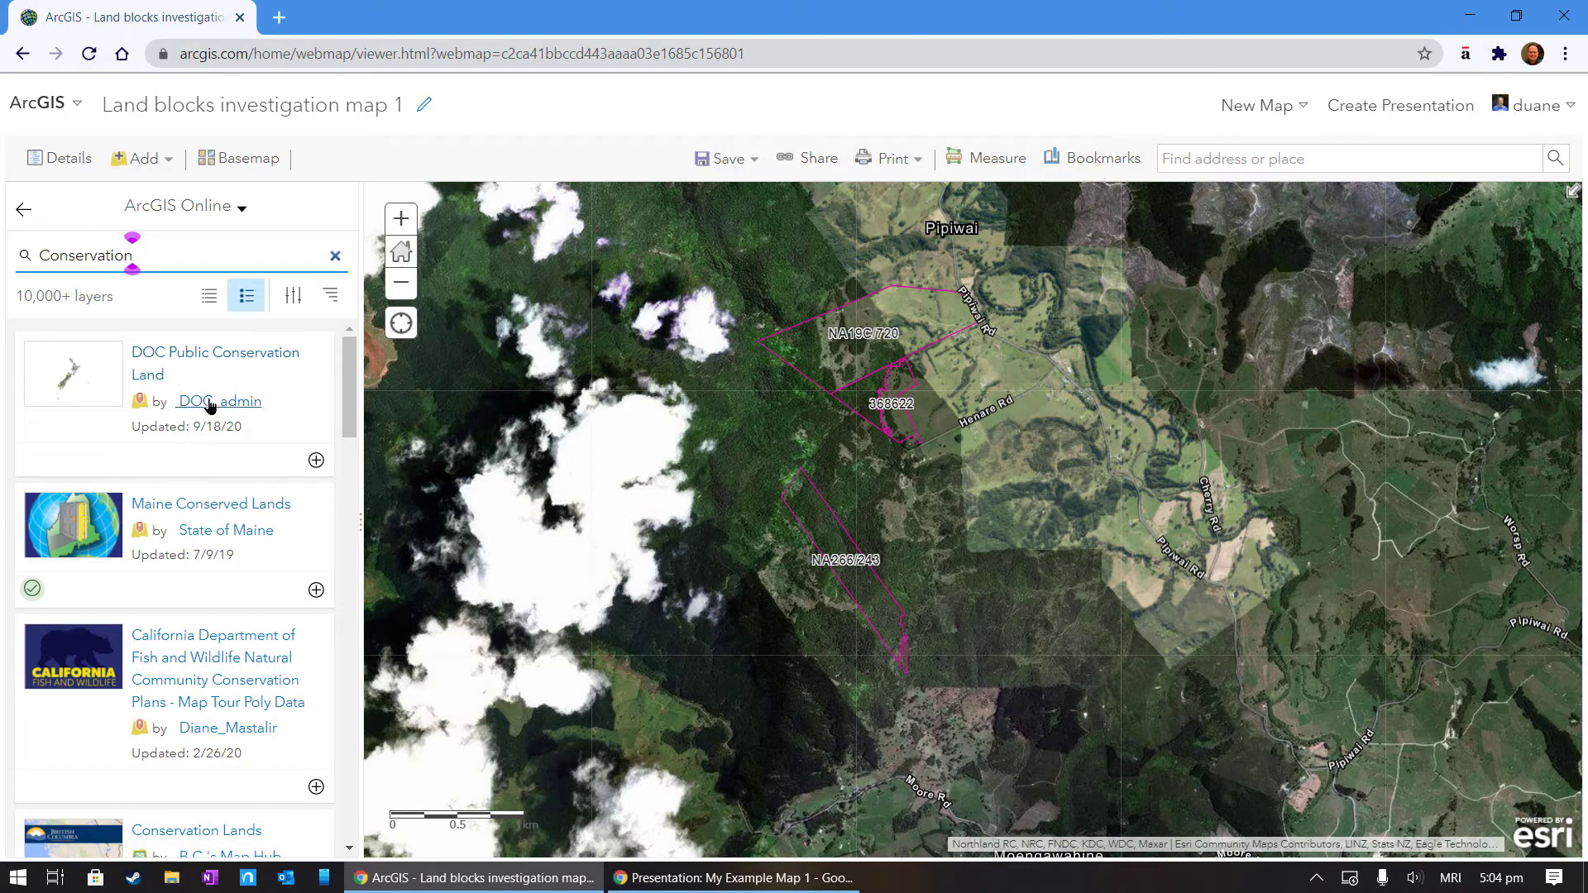
Review the description and terms of use of DOC Public Conservation Land, add it to the map, and return to the layer contents.
left_click(203, 354)
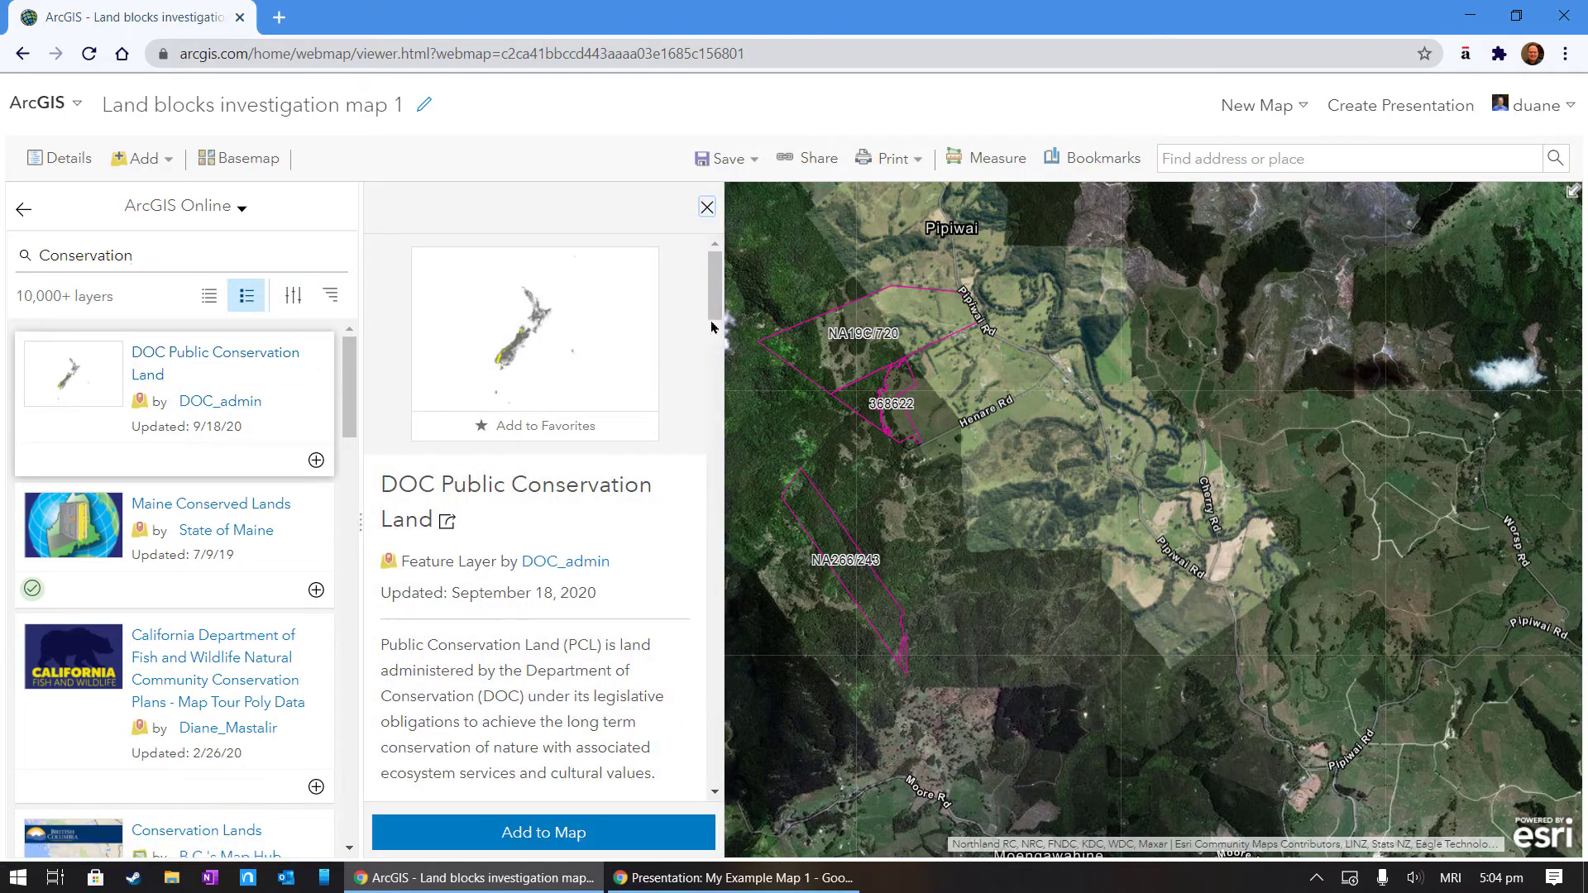
left_click_drag(717, 281, 718, 314)
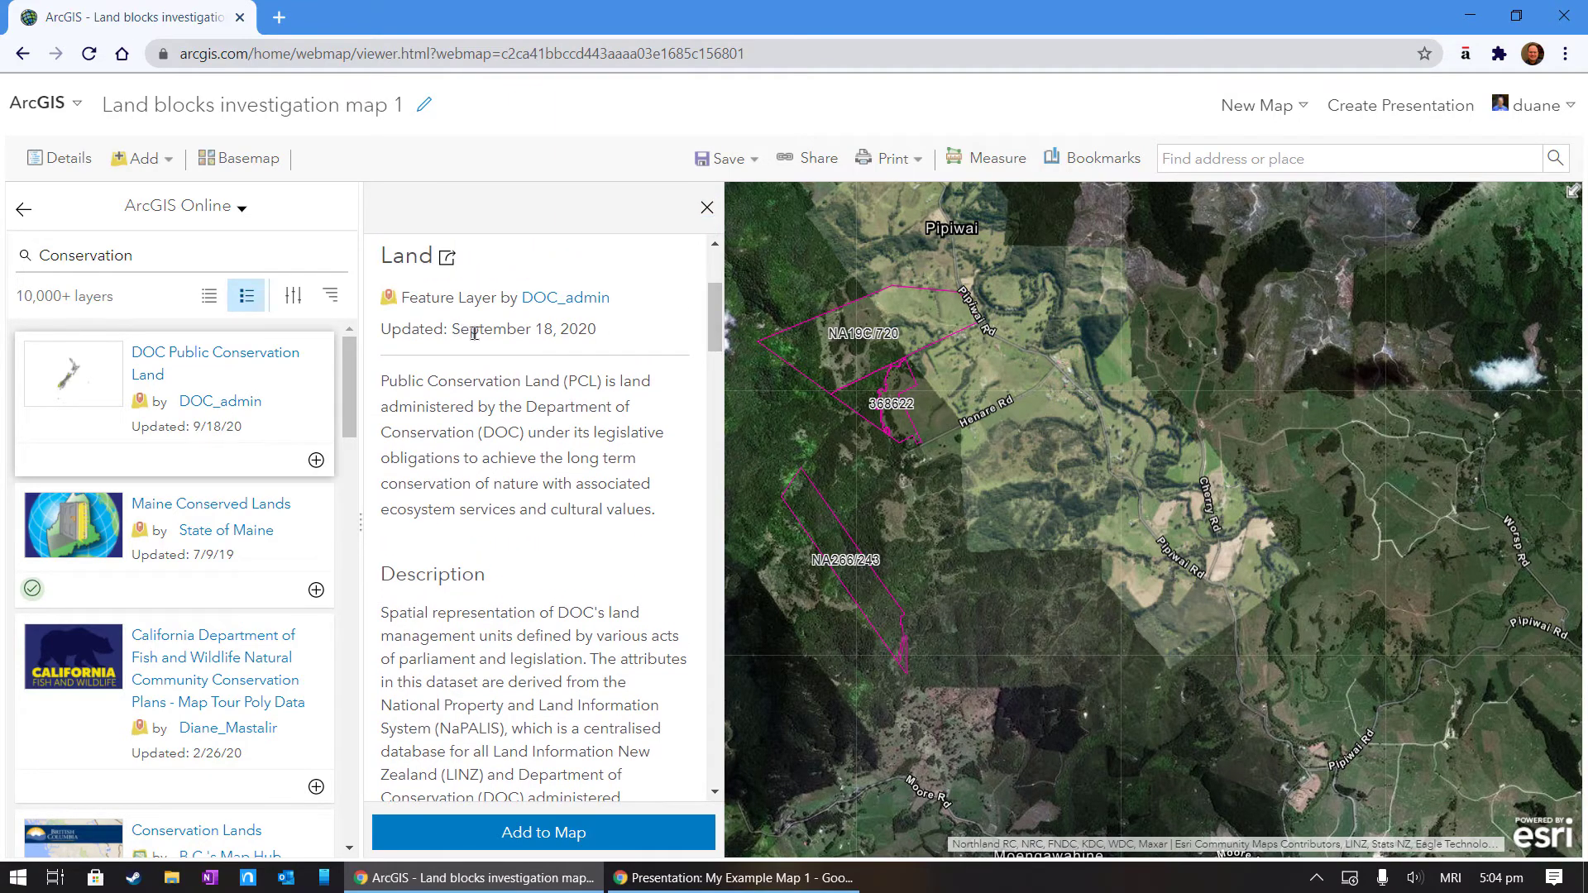
left_click_drag(469, 329, 696, 787)
scroll(625, 731, "up", 20)
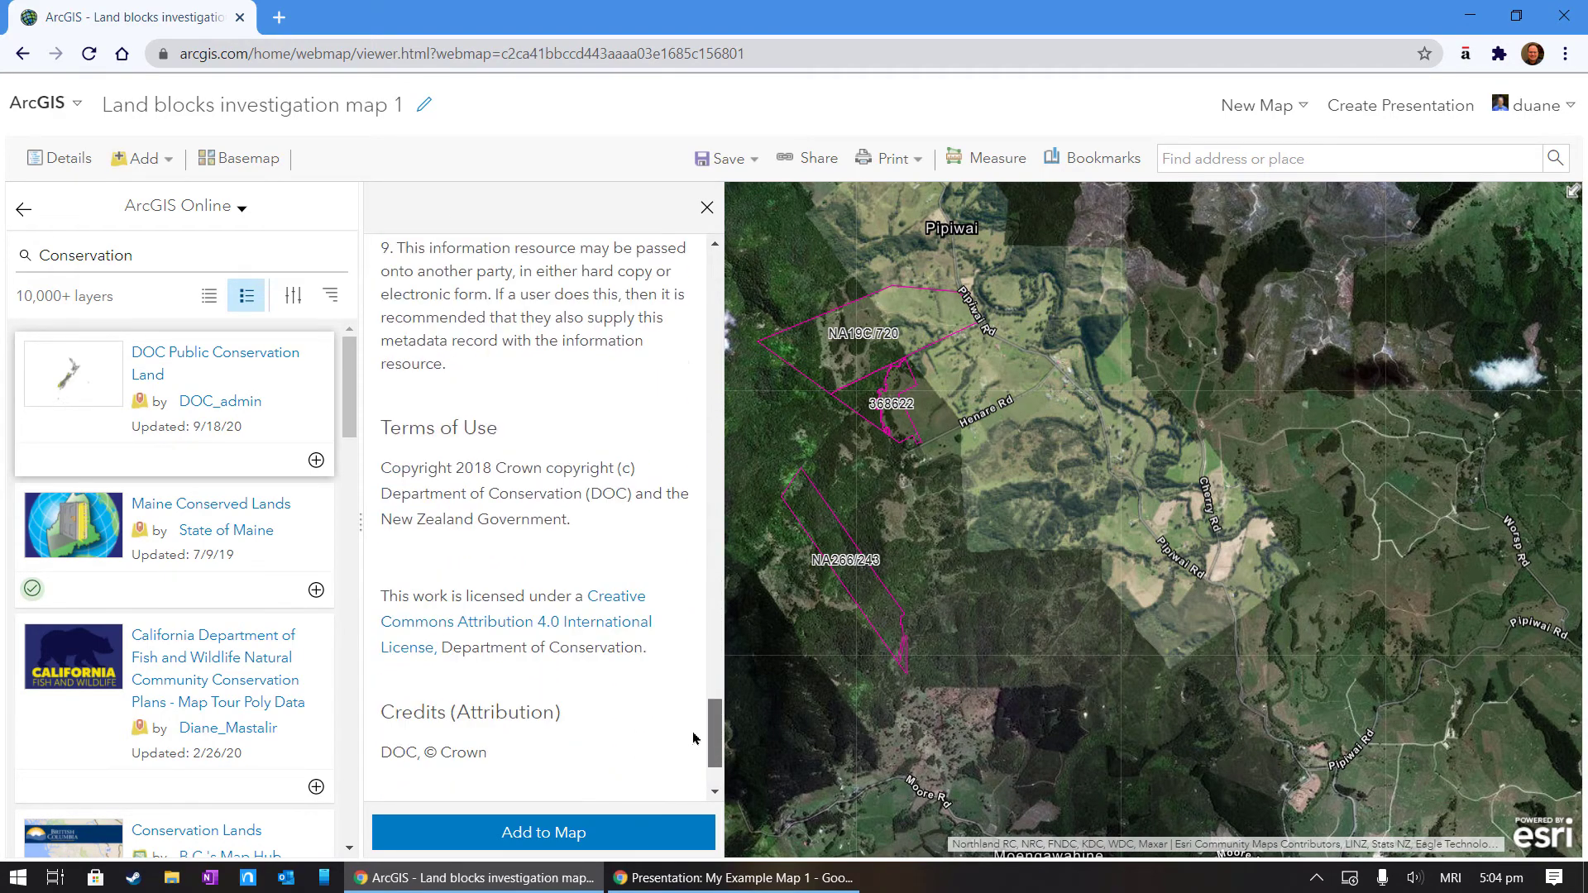
left_click(606, 827)
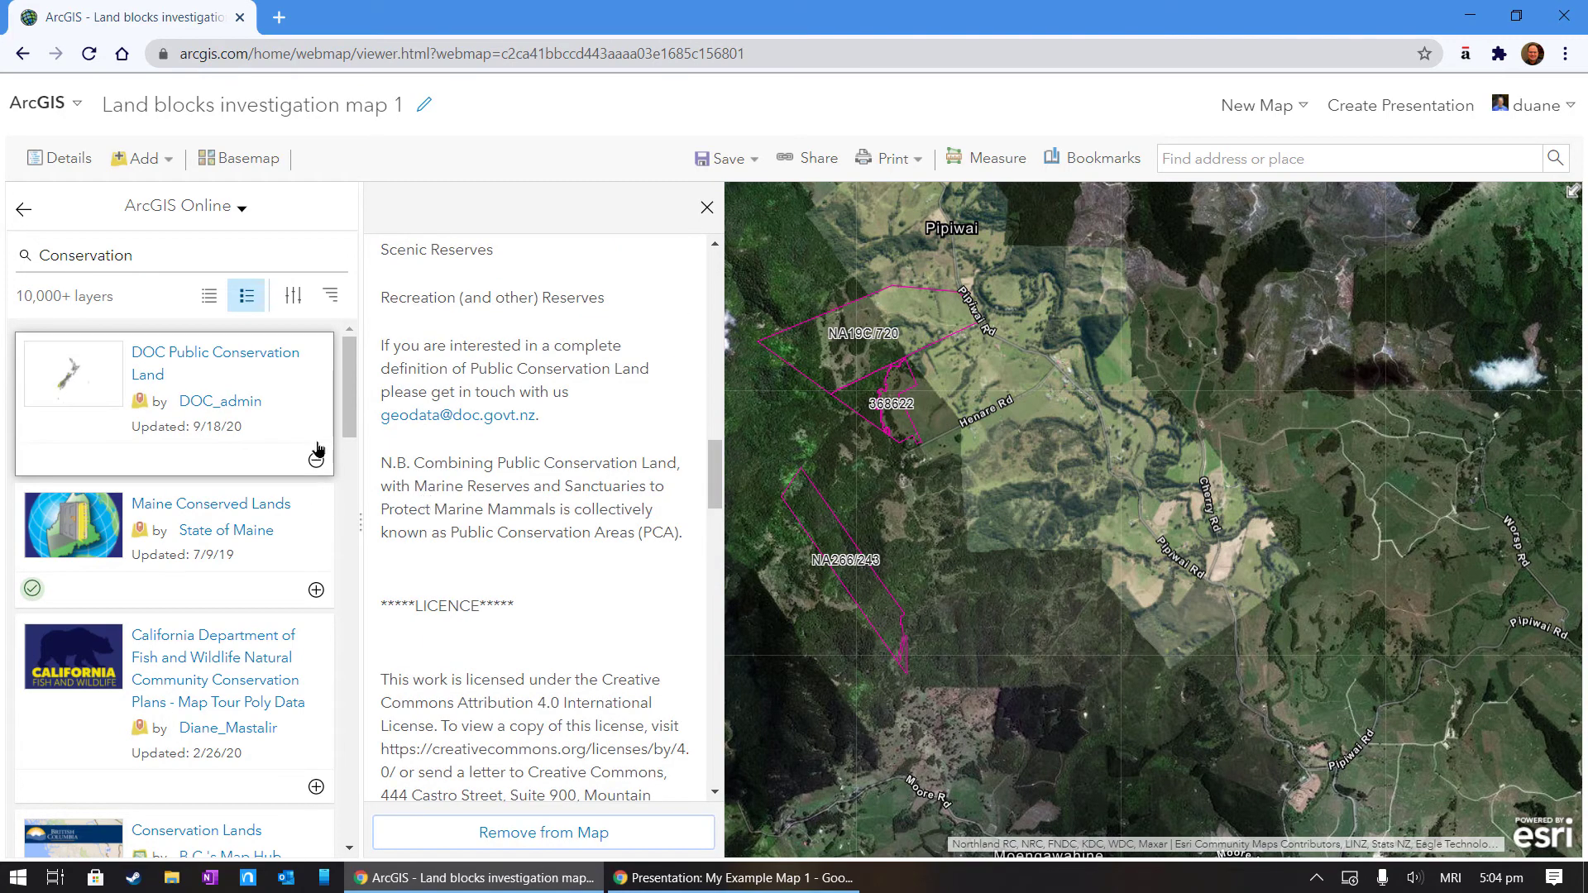
left_click(707, 210)
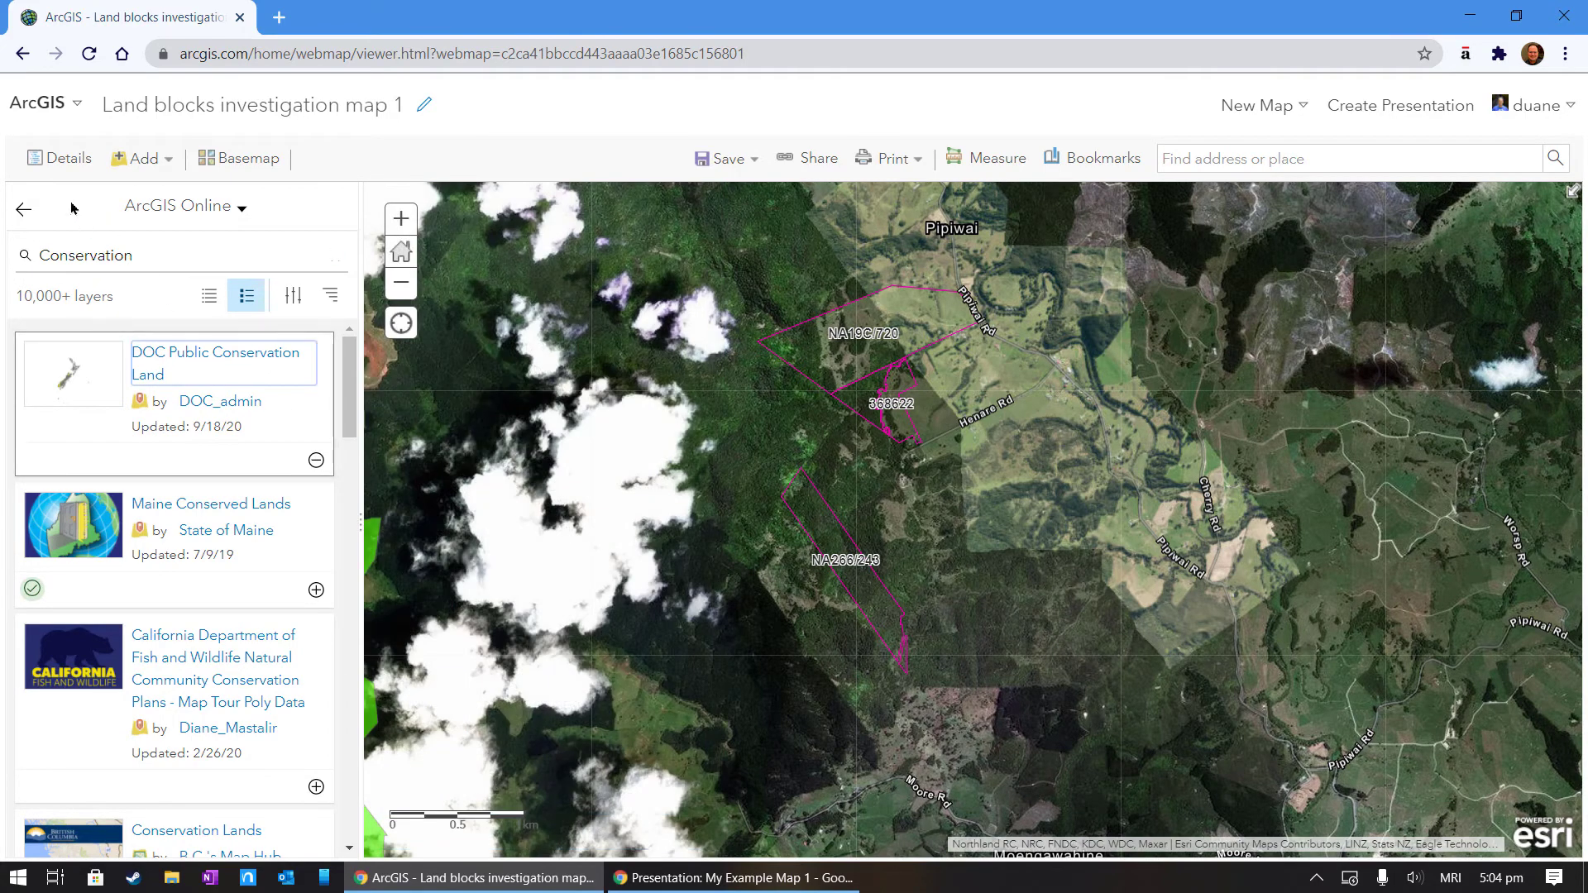
left_click(63, 157)
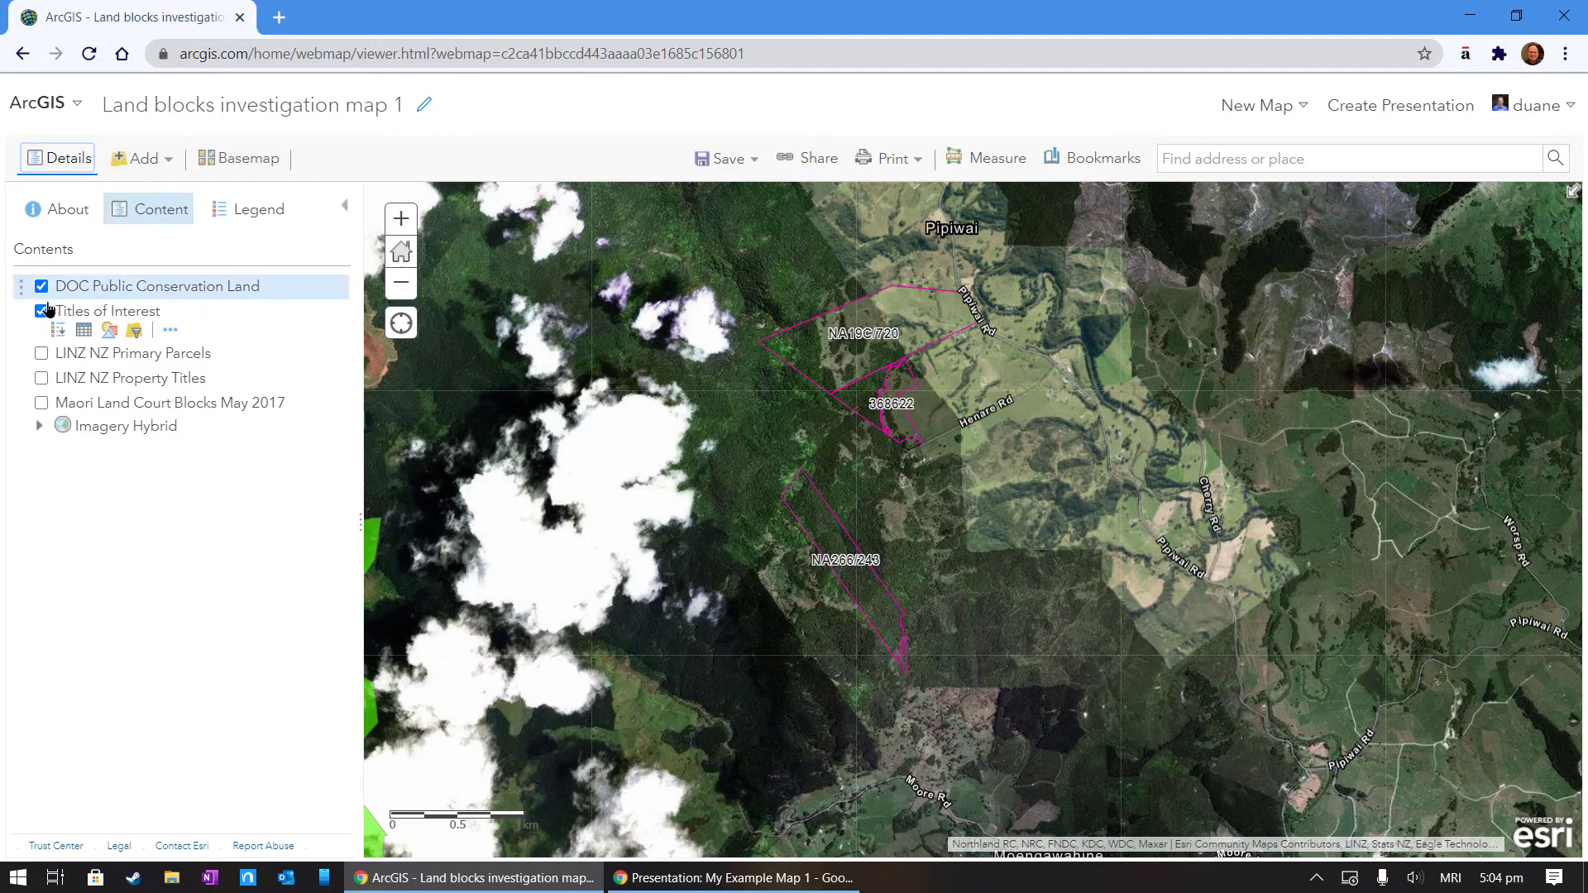
Examine the attribute details of the large green conservation area southwest of the titles of interest.
scroll(935, 481, "down", 2)
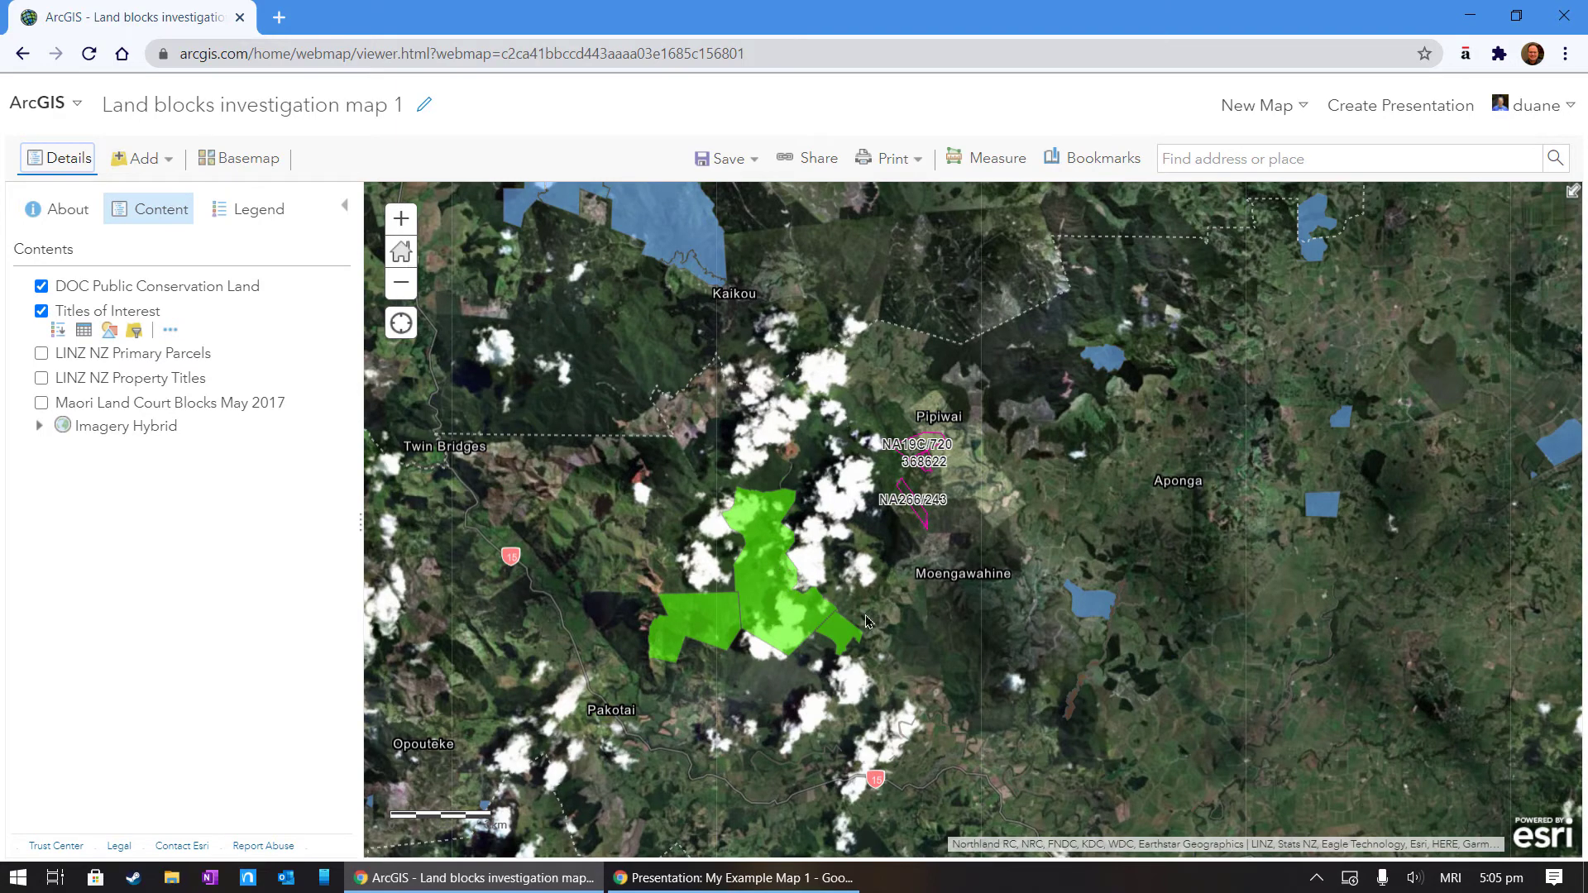
left_click(778, 549)
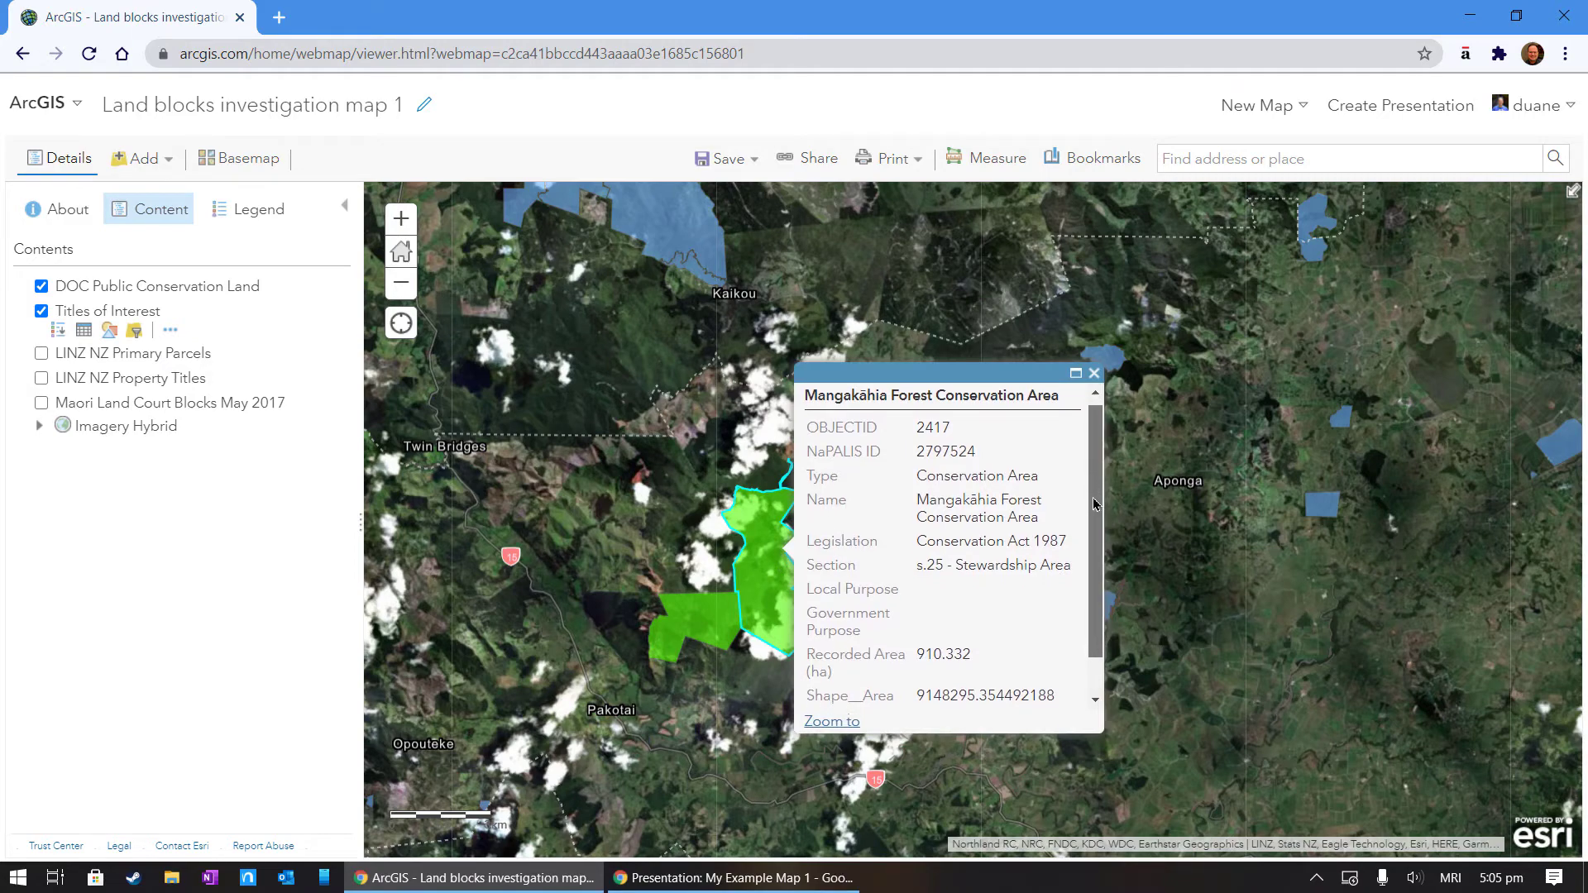
scroll(1092, 477, "down", 1)
scroll(1091, 477, "up", 1)
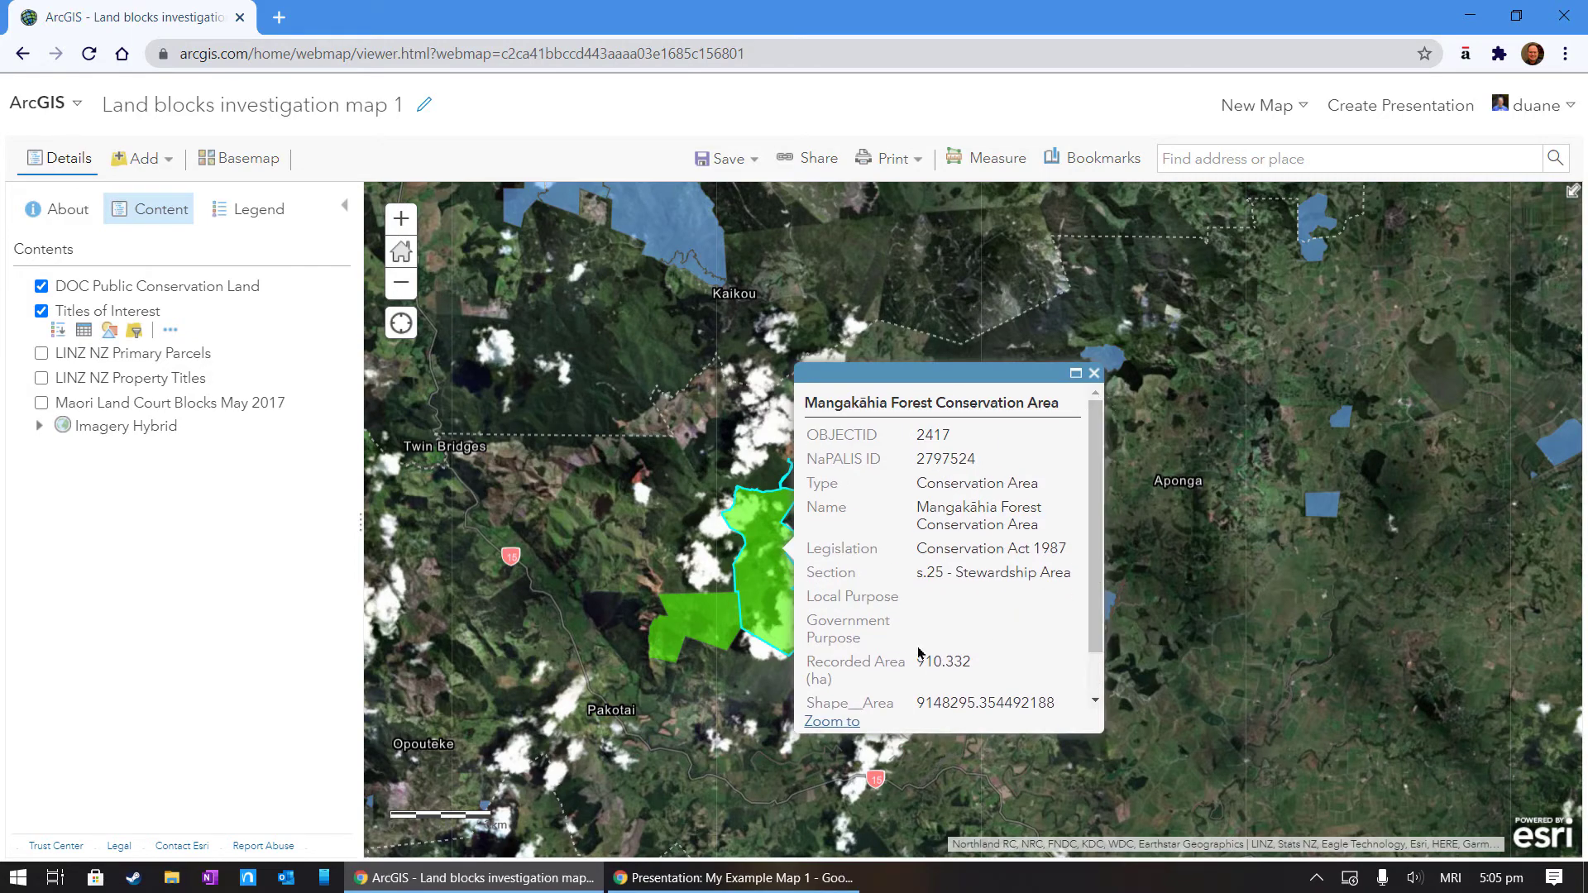
scroll(854, 662, "down", 1)
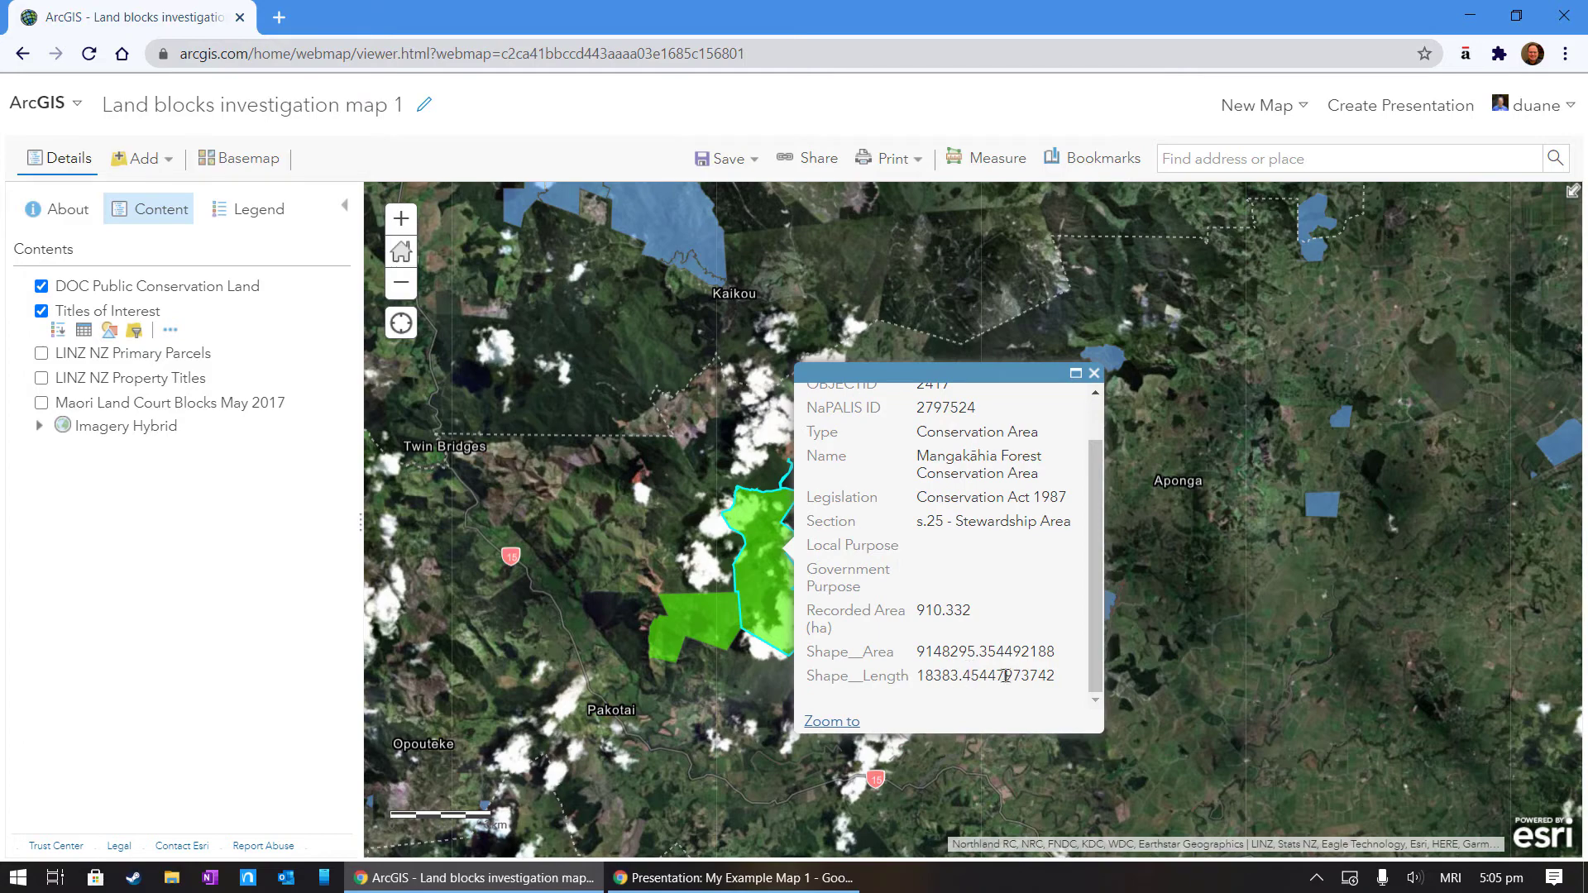
Review the recorded area and remaining attributes of the Mangakāhia Forest Conservation Area and close its pop-up.
left_click_drag(925, 678, 970, 673)
scroll(949, 613, "up", 1)
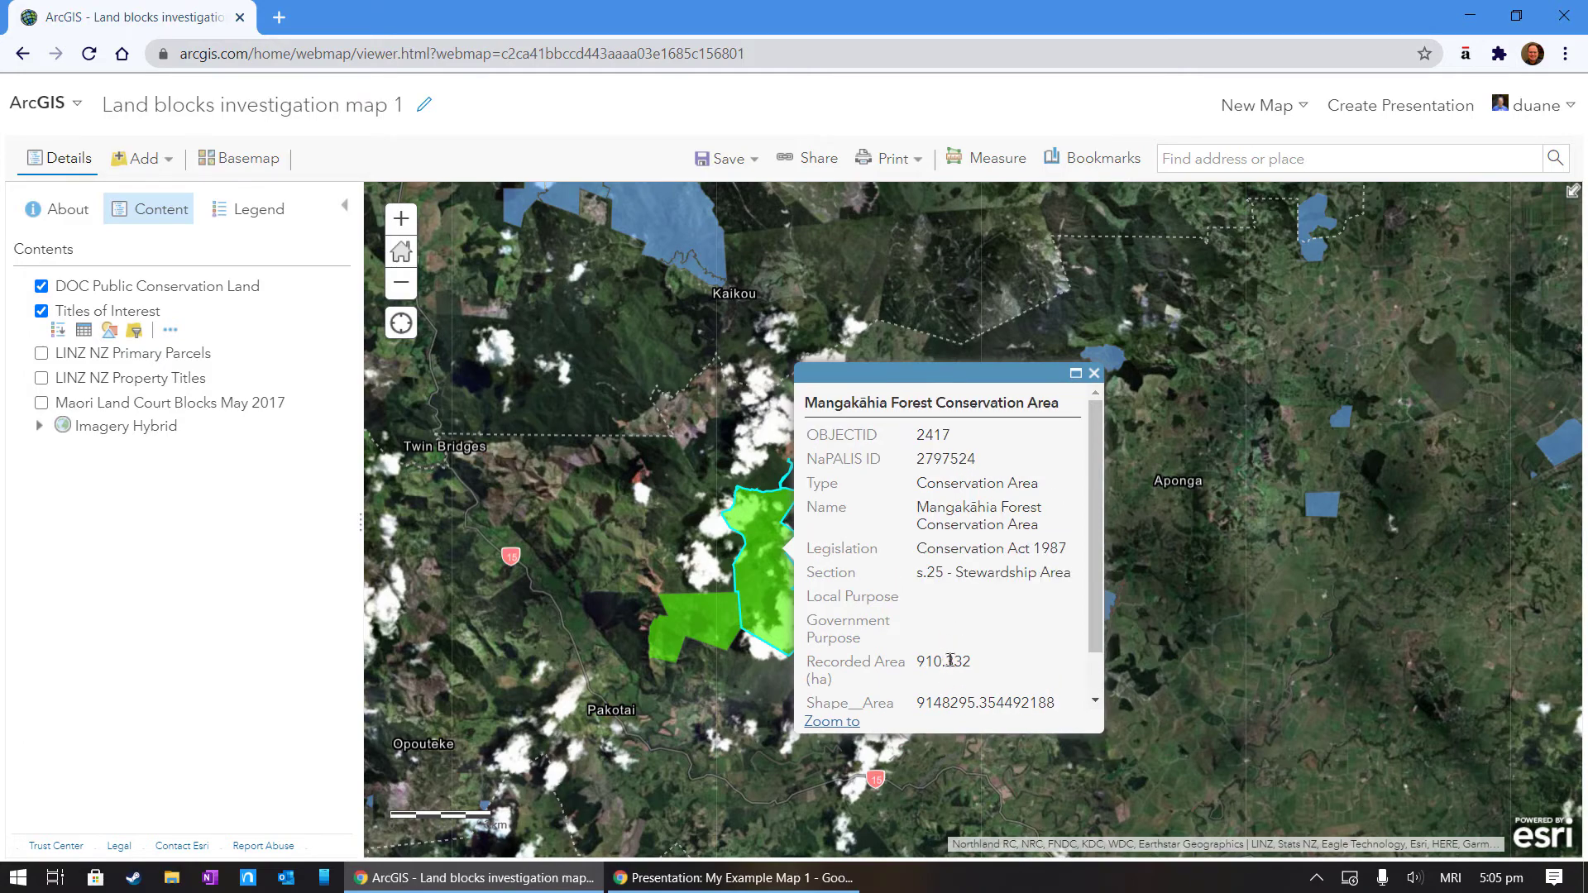
scroll(990, 680, "down", 1)
scroll(1041, 566, "up", 1)
left_click(1094, 373)
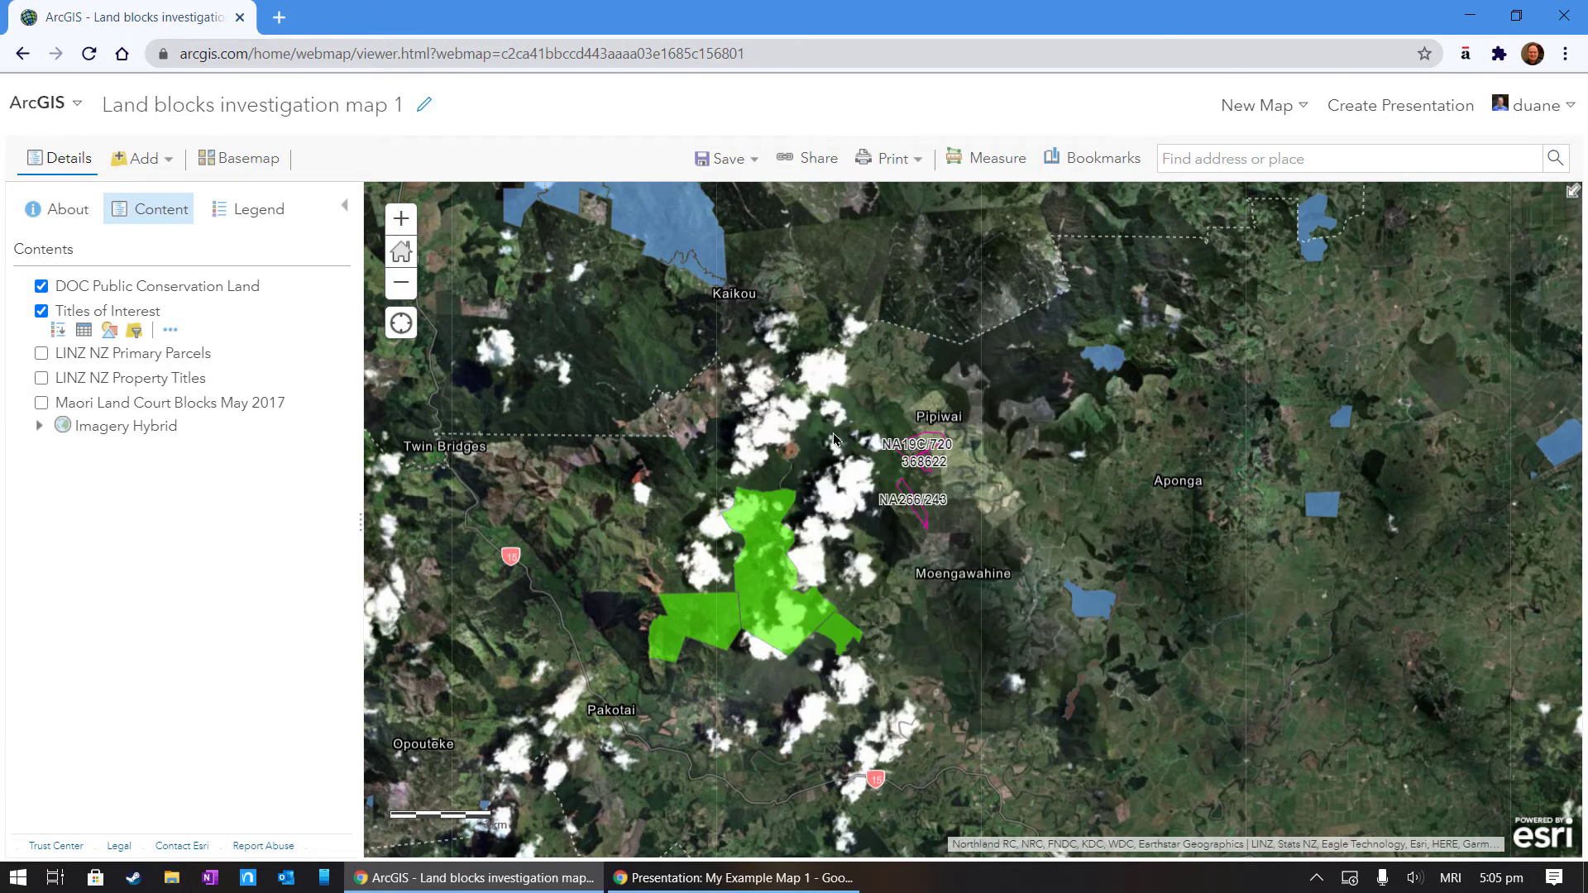
Hide the DOC Public Conservation Land layer and save the map.
scroll(932, 484, "up", 1)
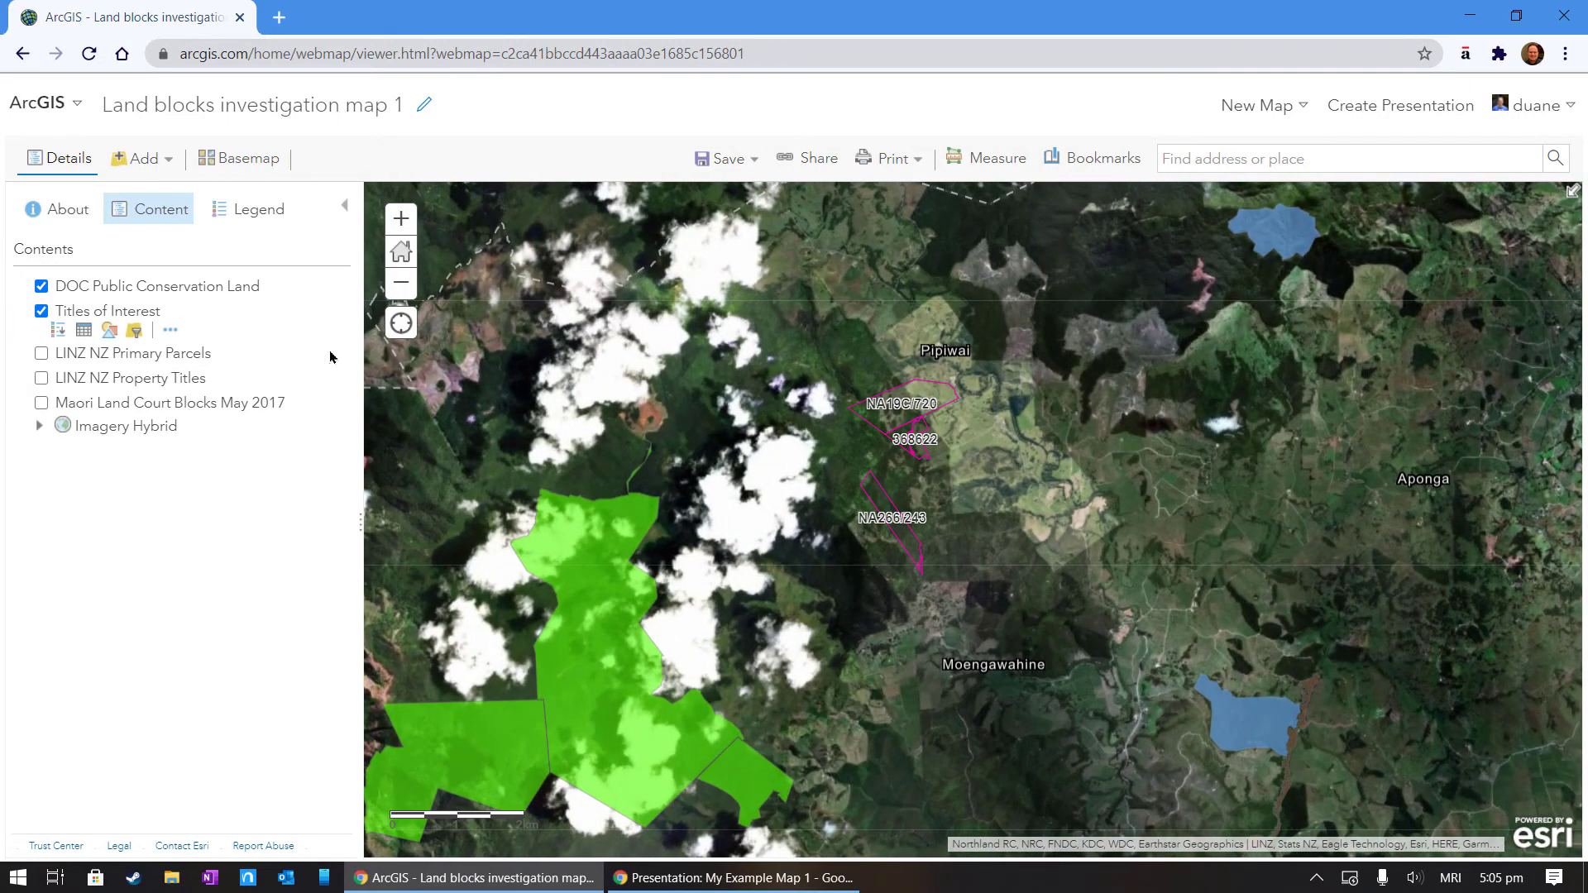
left_click(176, 287)
left_click(40, 286)
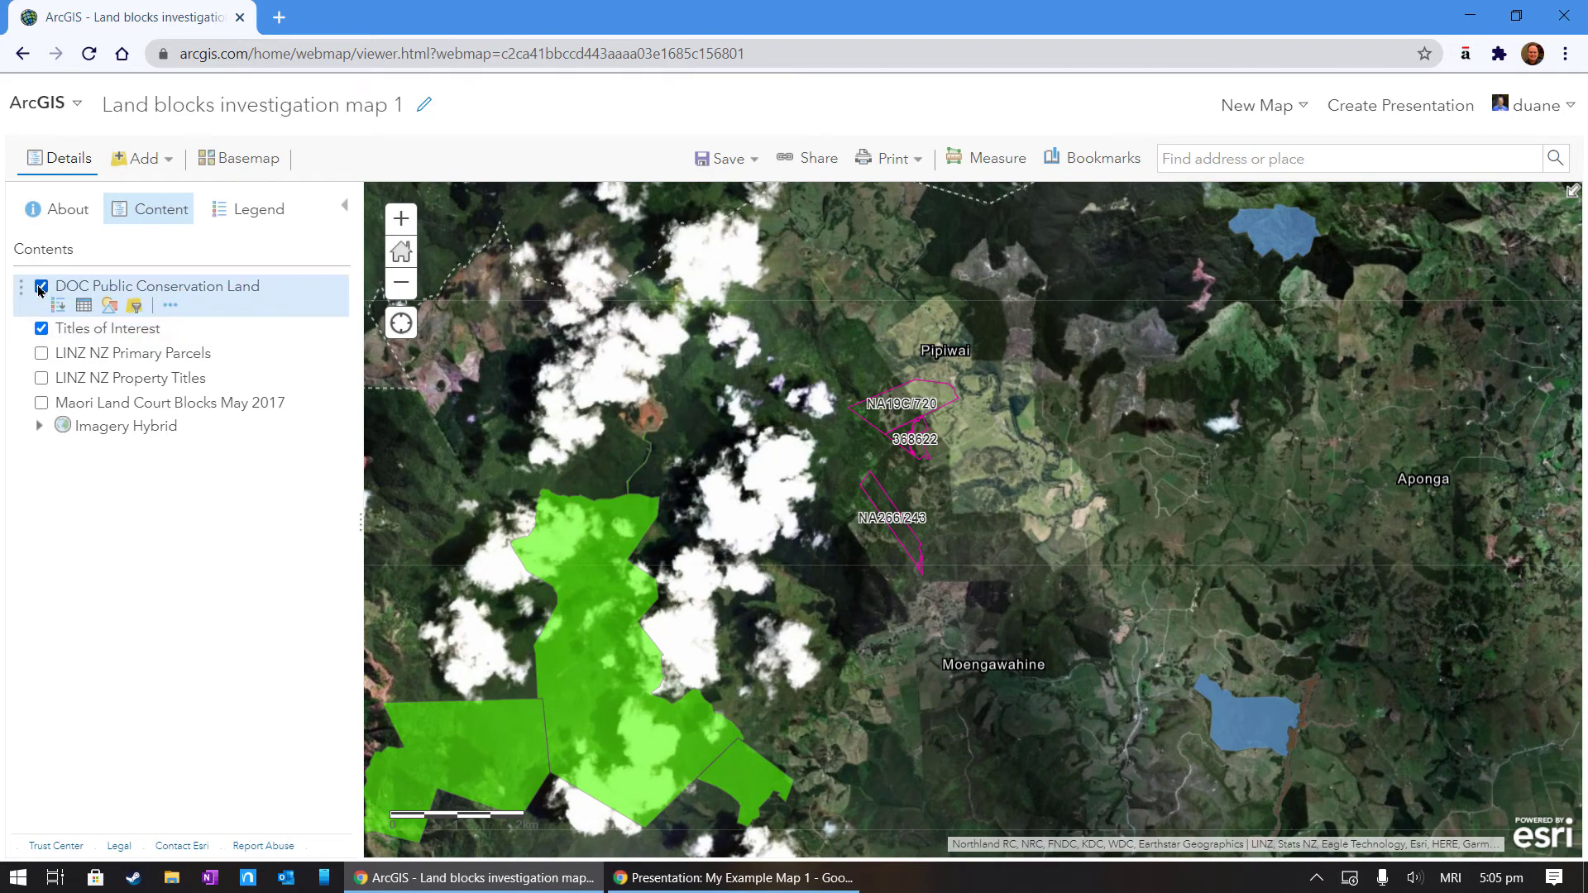
scroll(884, 482, "down", 1)
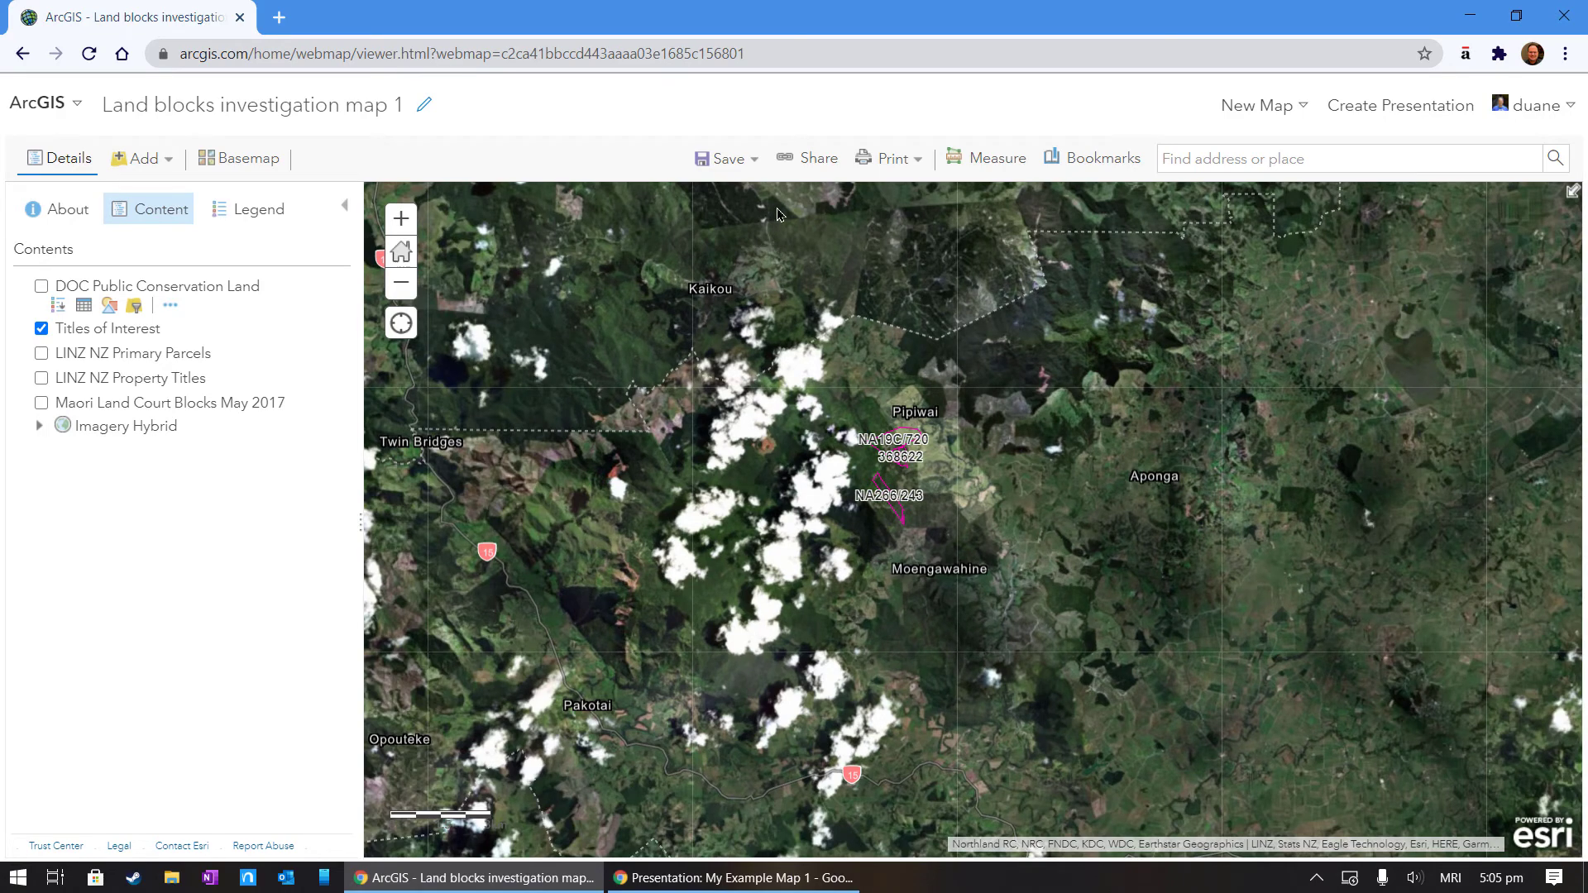
left_click(719, 158)
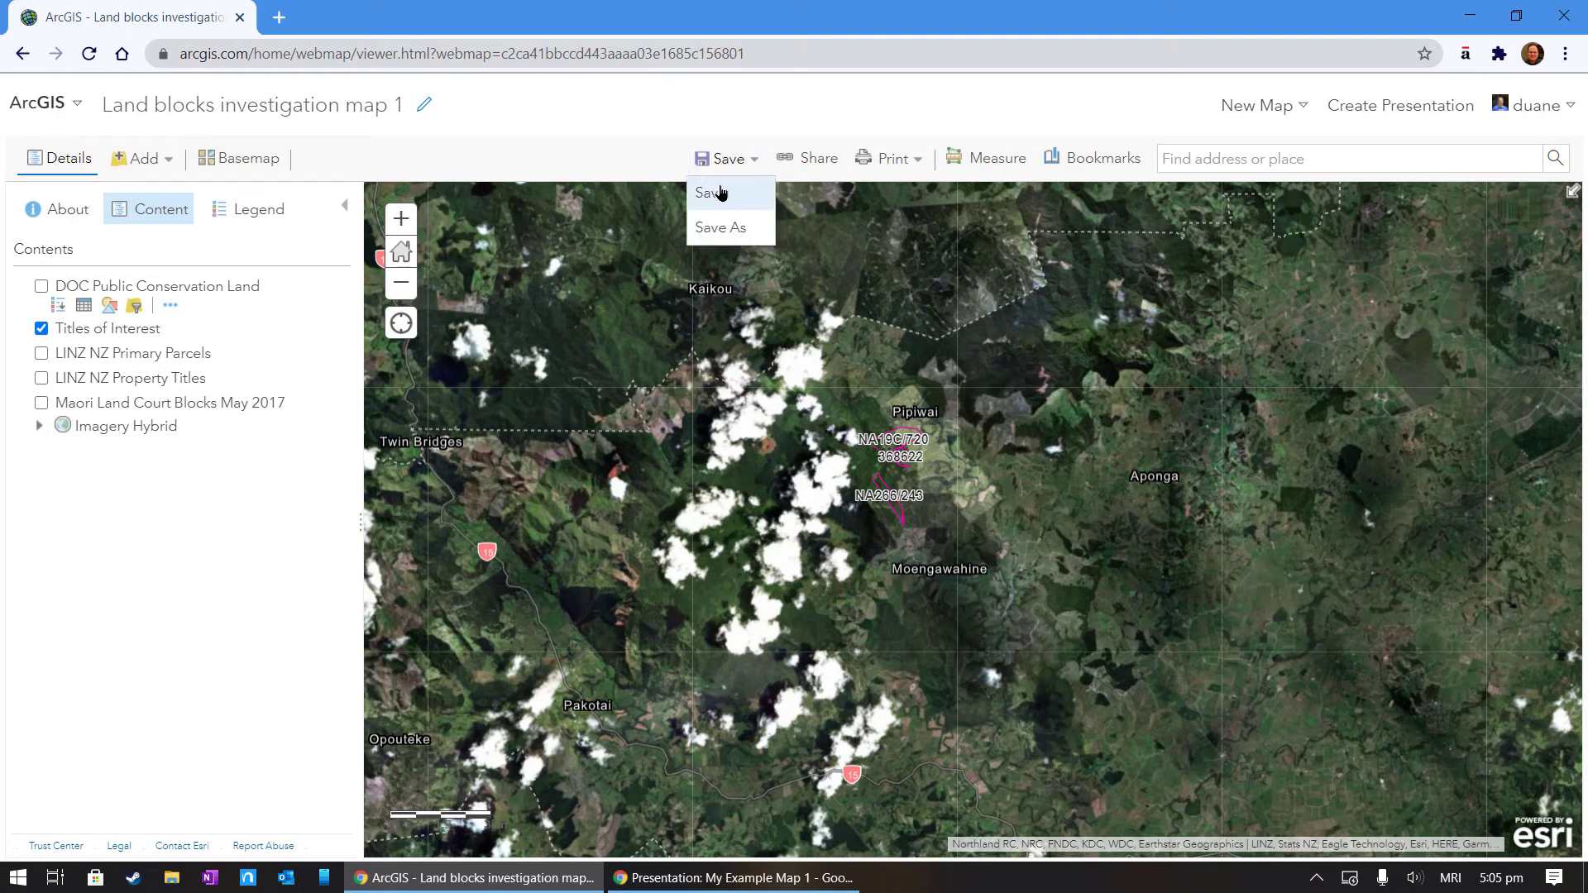
left_click(721, 193)
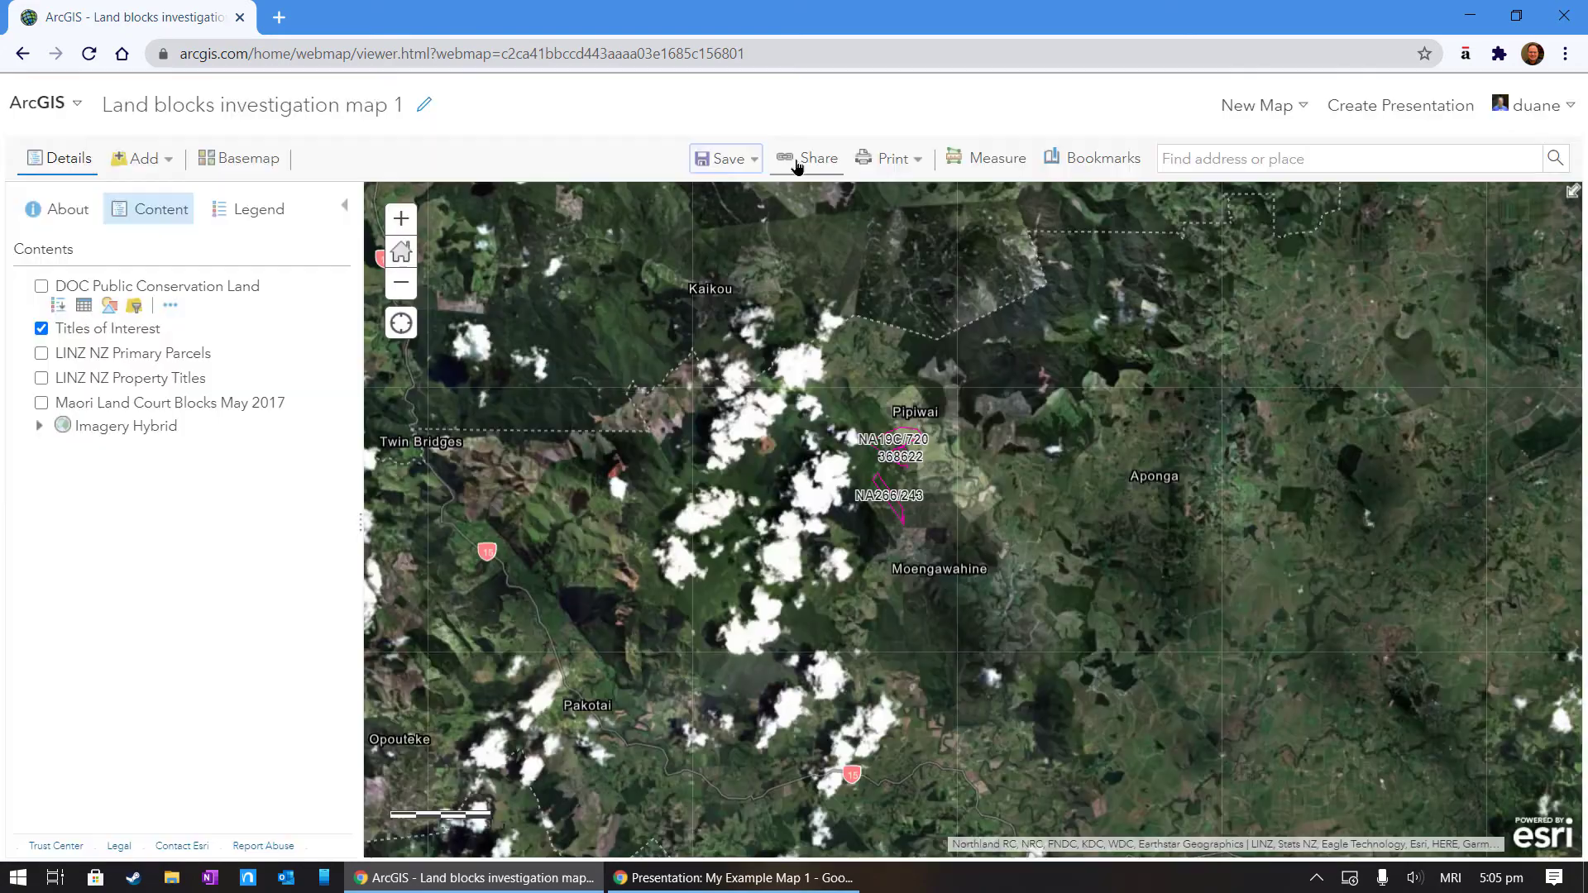
Share the map with Everyone (public), copy its short link, and finish sharing.
left_click(793, 160)
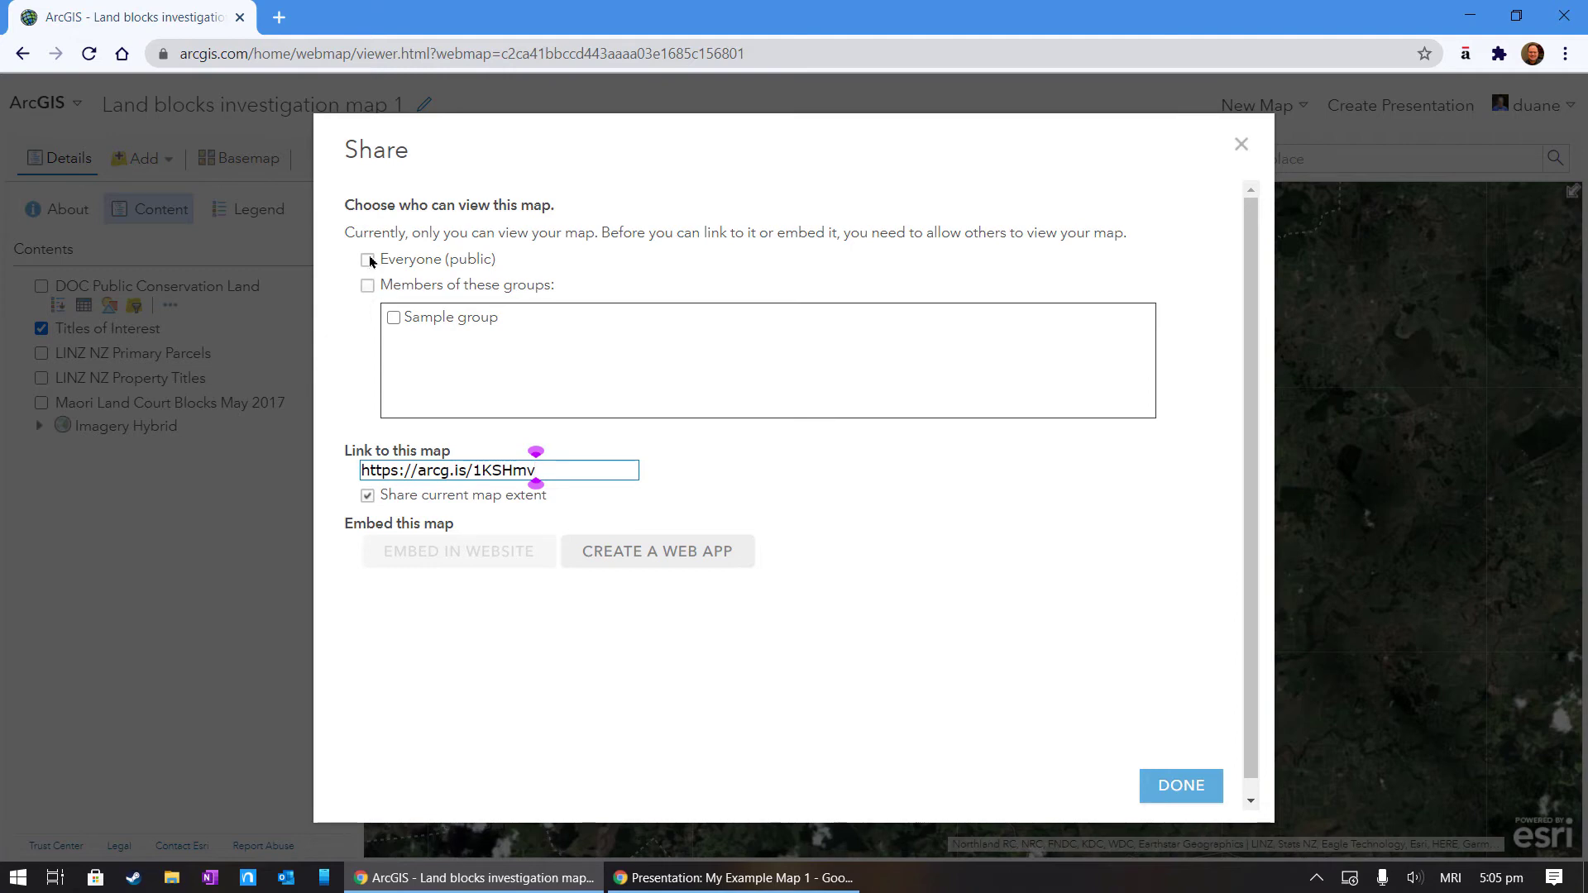
left_click(367, 260)
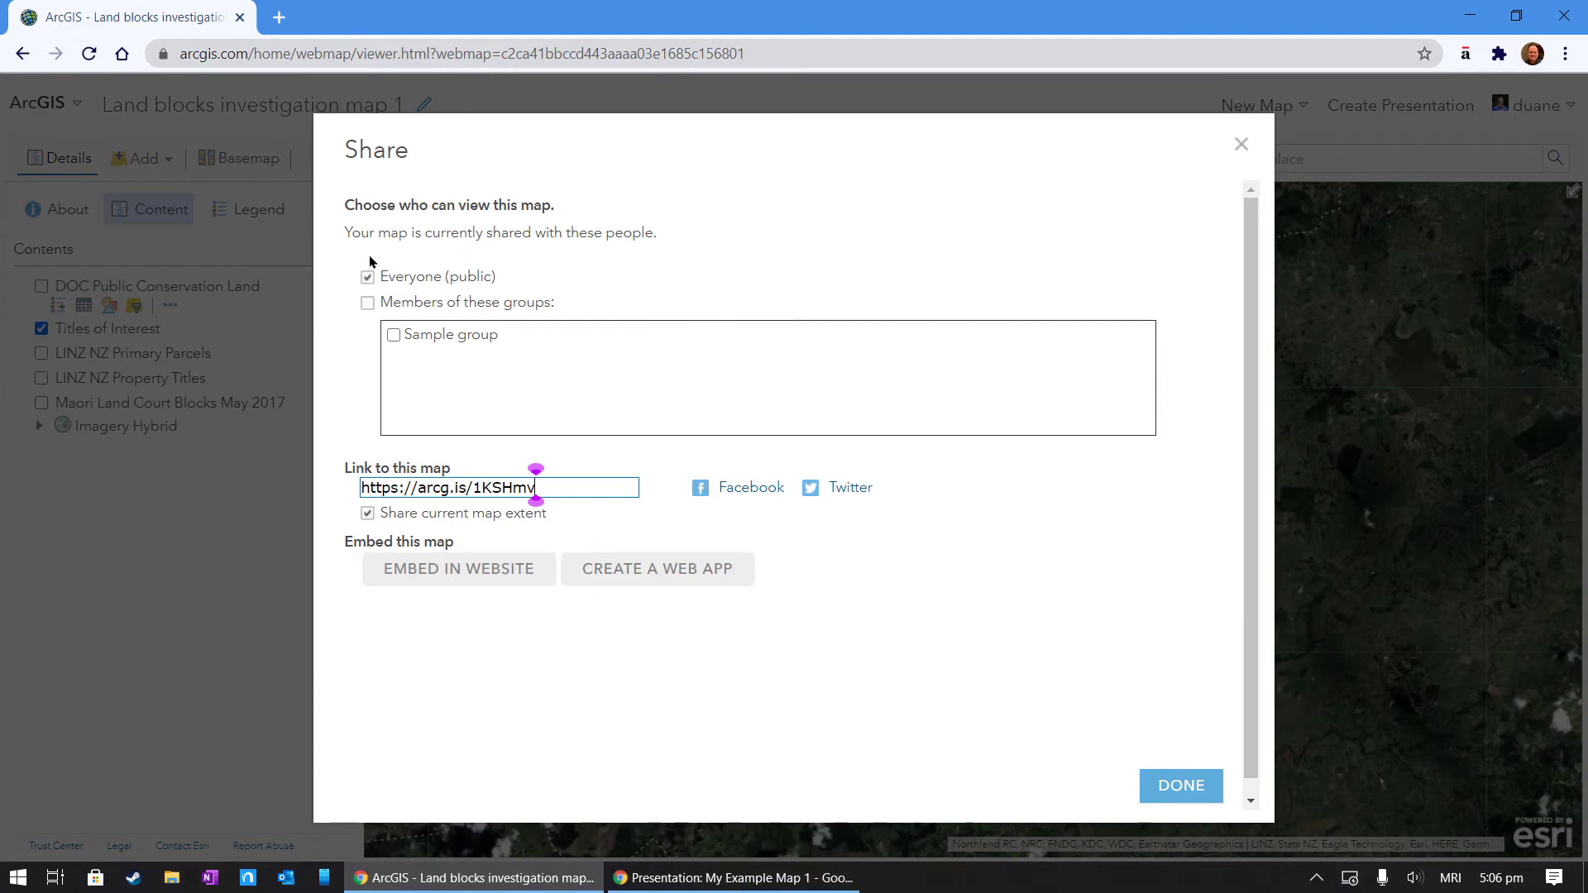
left_click_drag(592, 489, 291, 502)
key("ctrl+c")
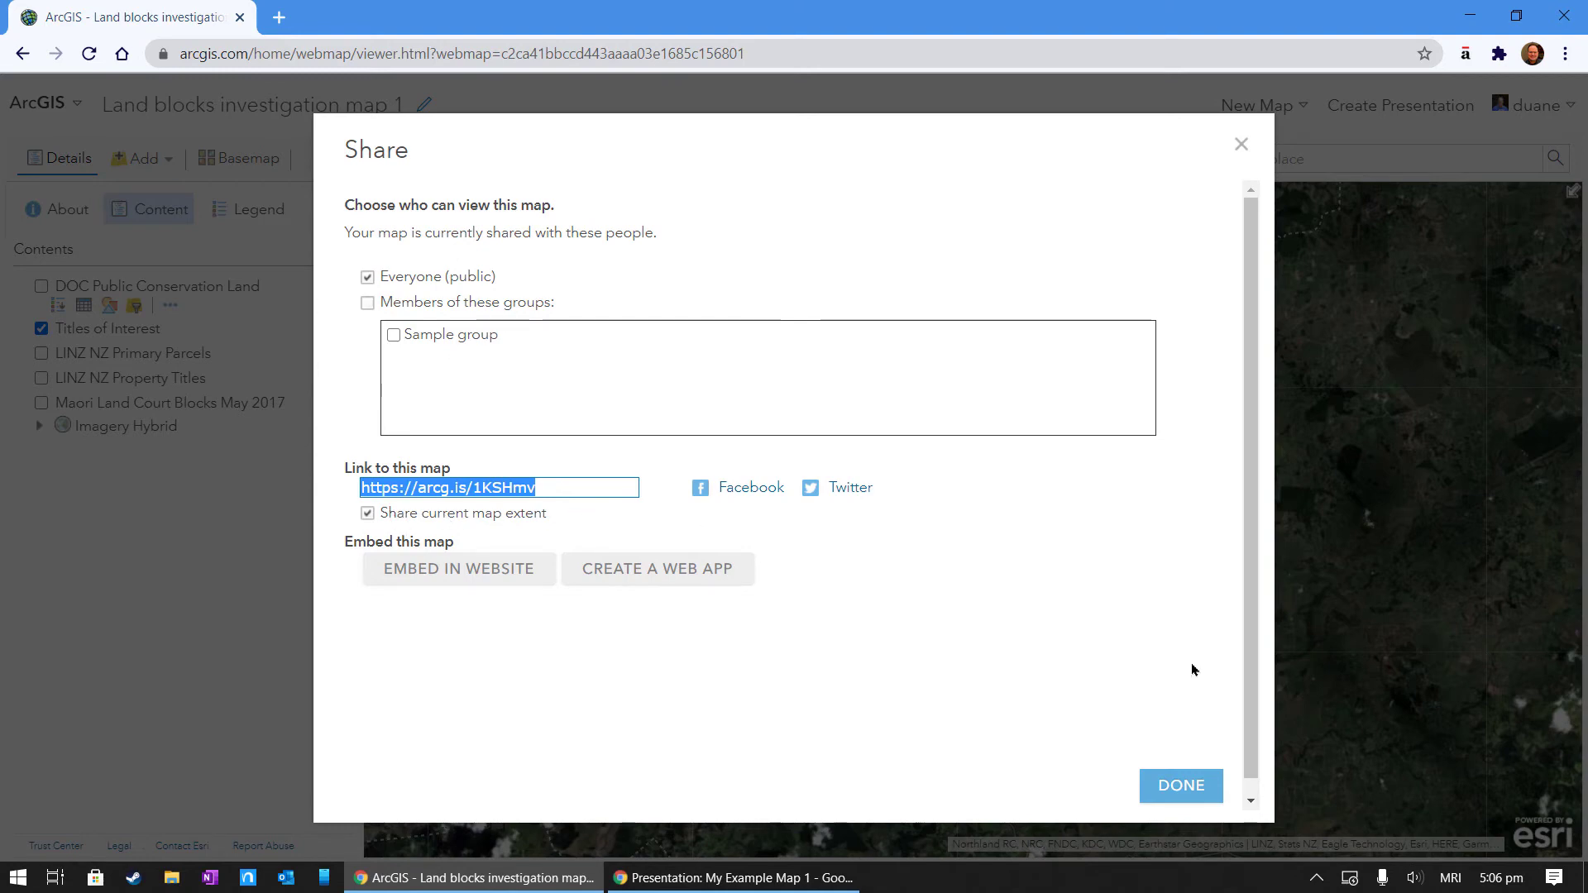
left_click(1194, 786)
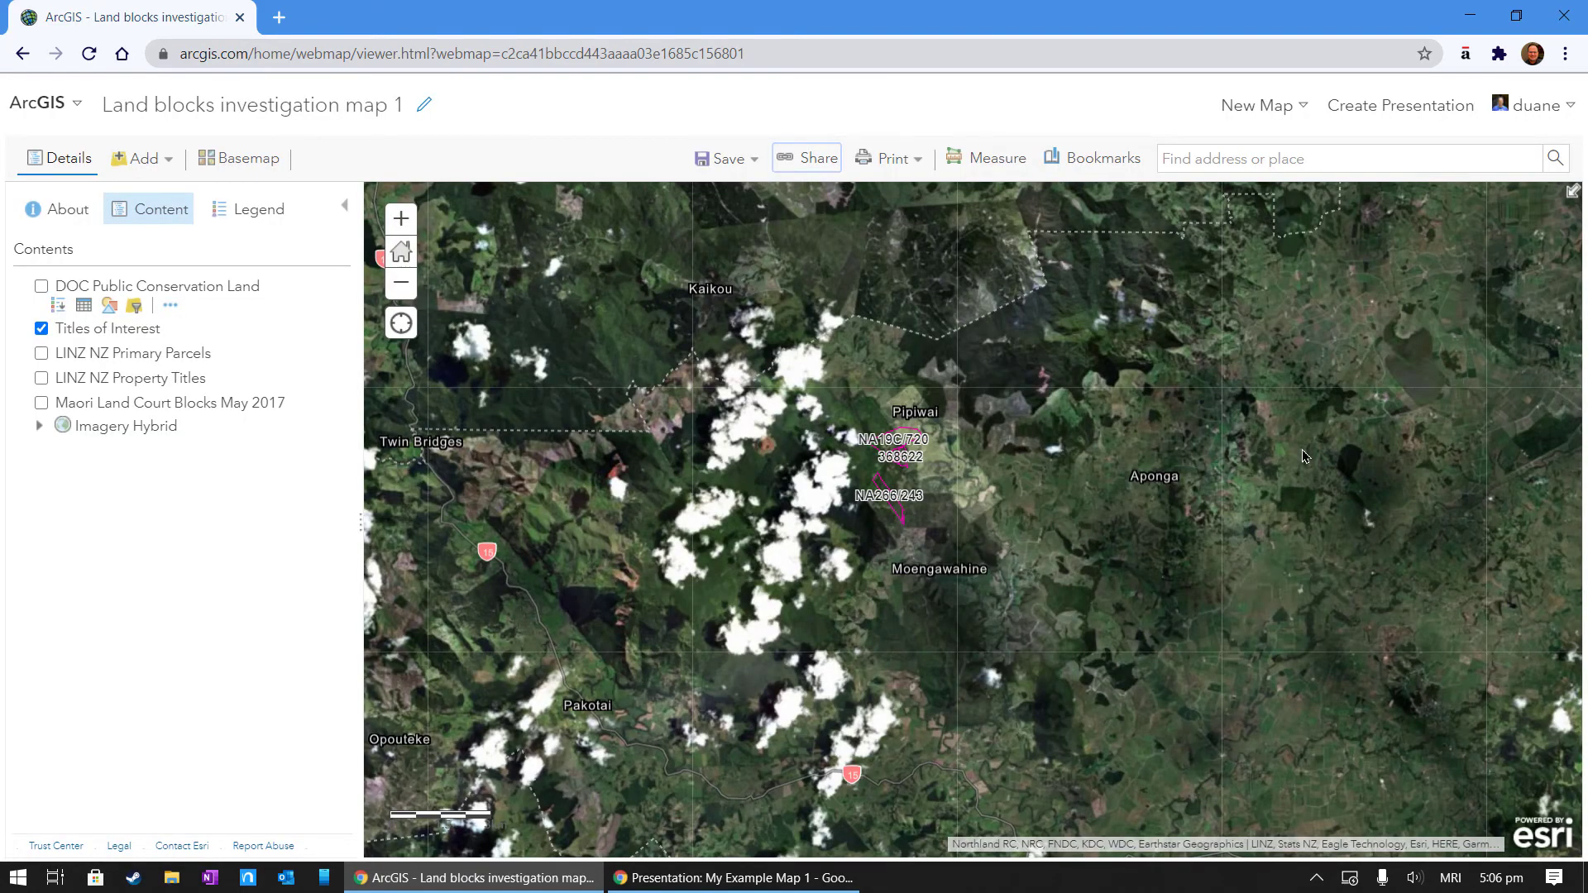
Open the copied map link in a new incognito browser window.
left_click(1565, 55)
left_click(1389, 131)
key("ctrl+v")
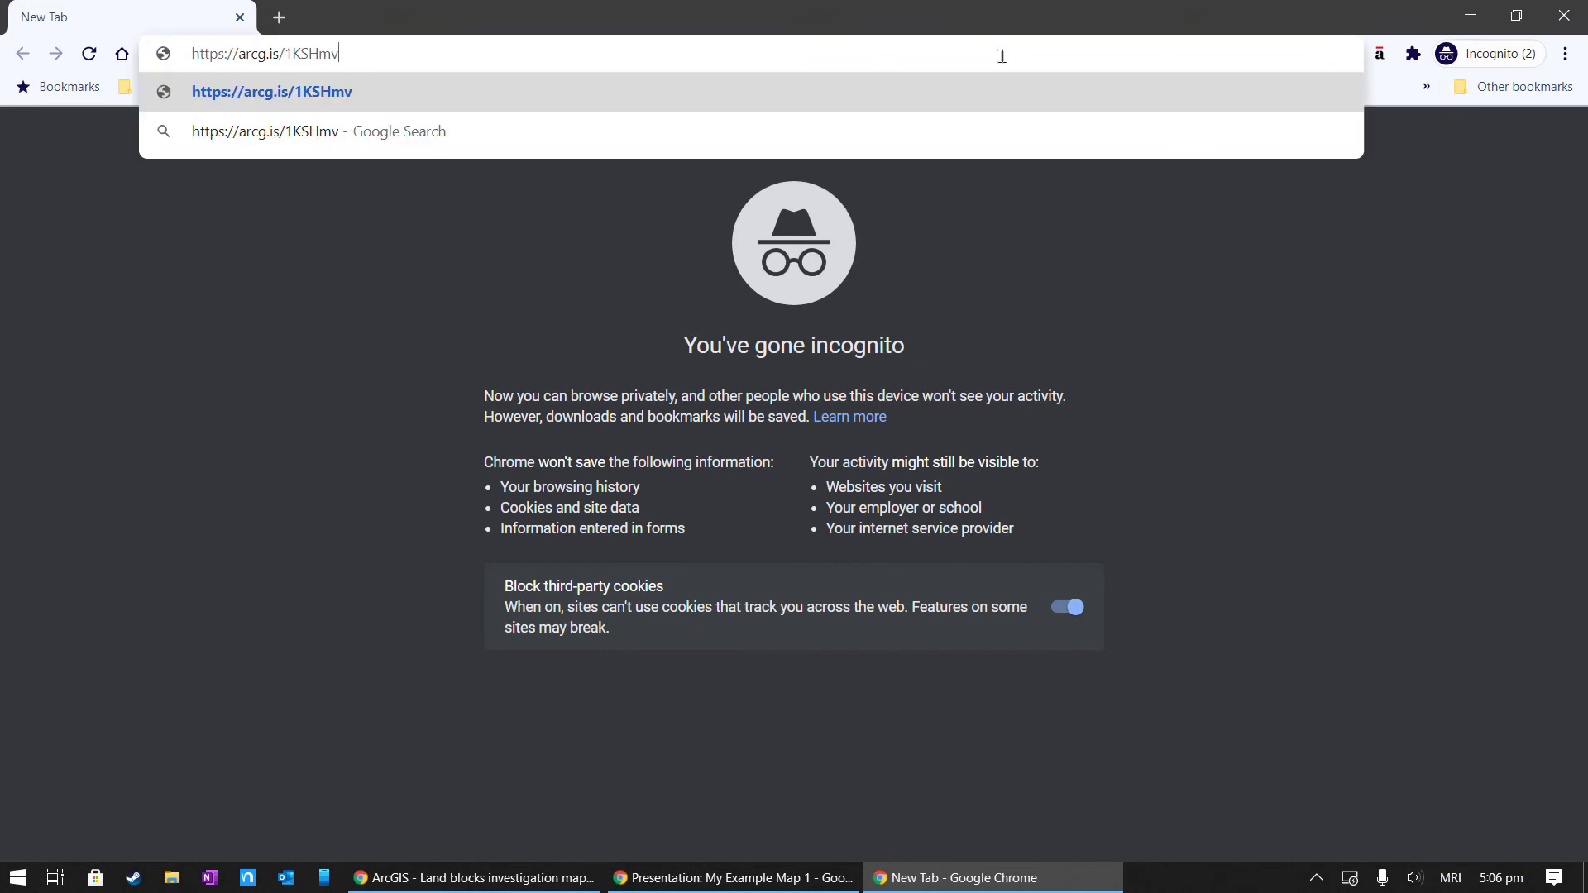
key("Return")
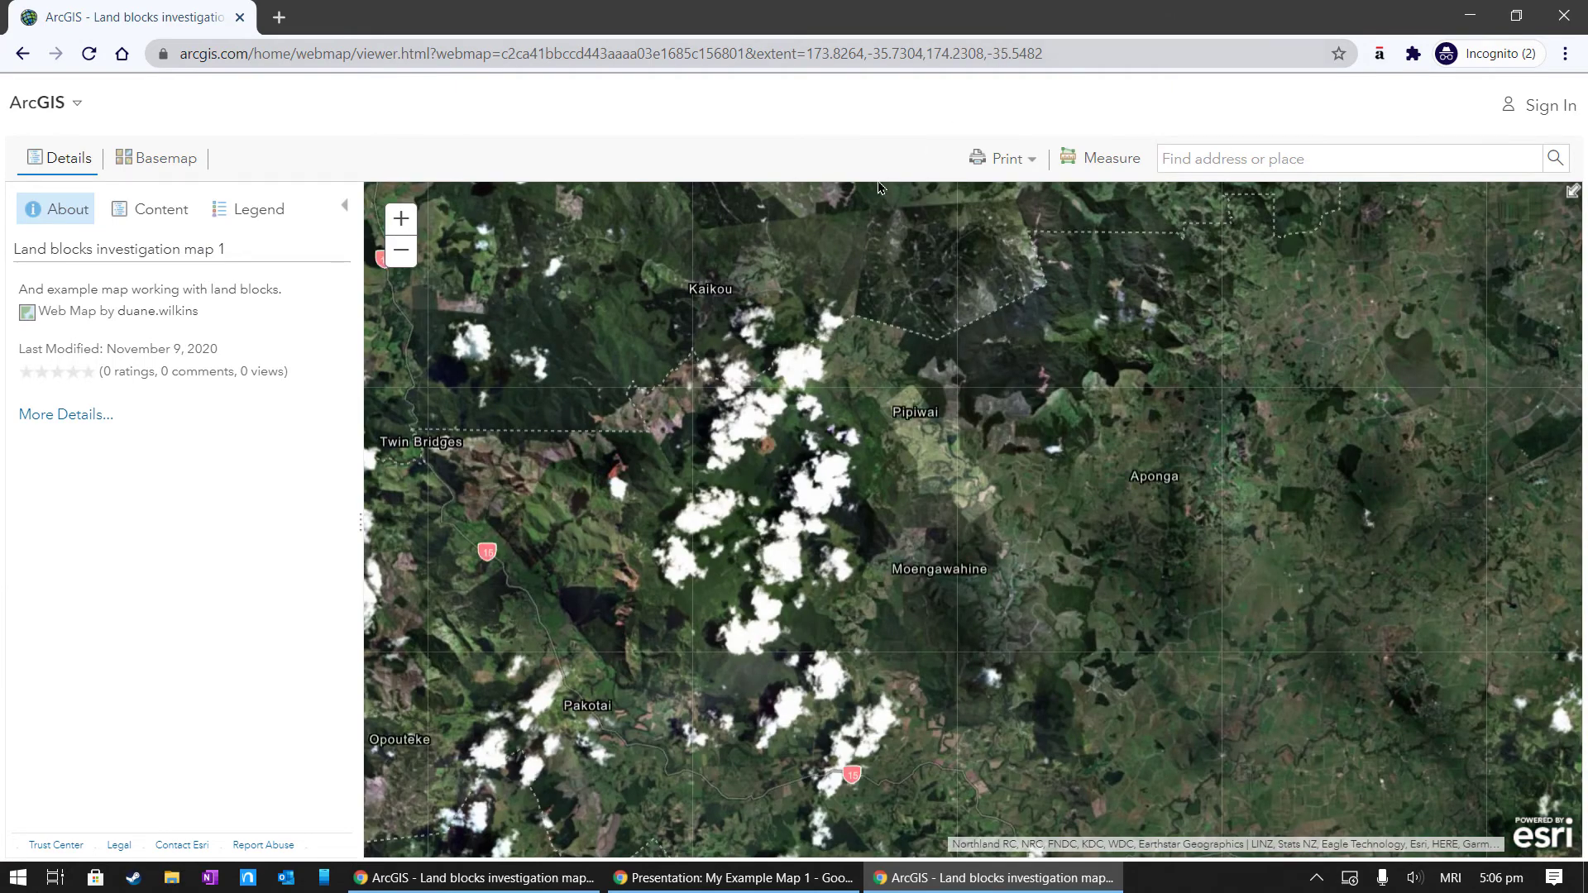
Check the layer contents of the publicly shared map and close the incognito window.
left_click(179, 224)
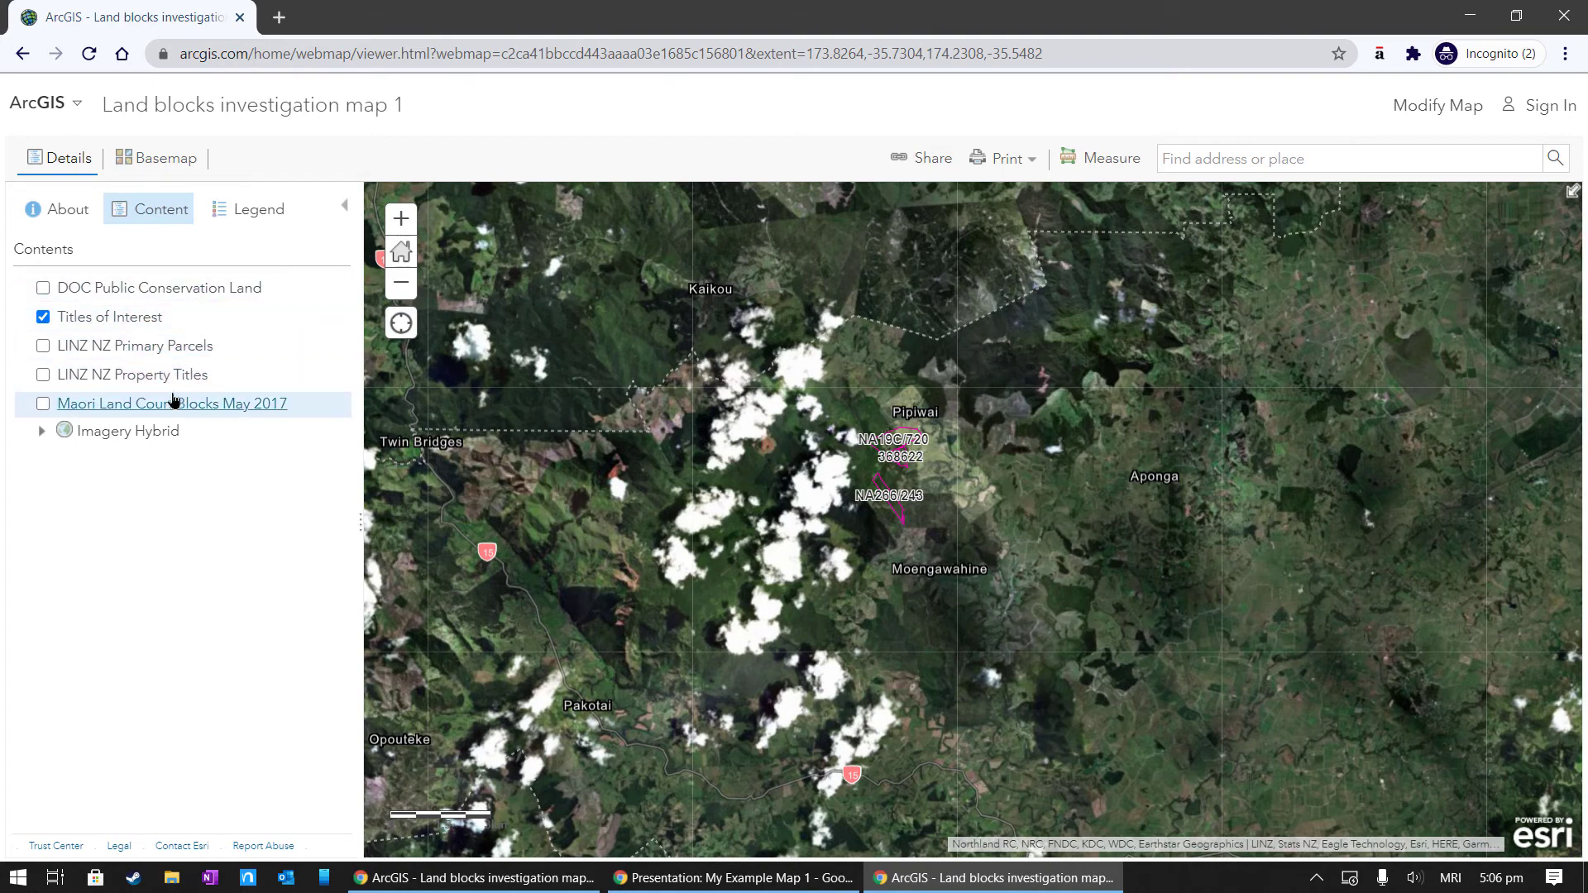
right_click(170, 312)
left_click(447, 142)
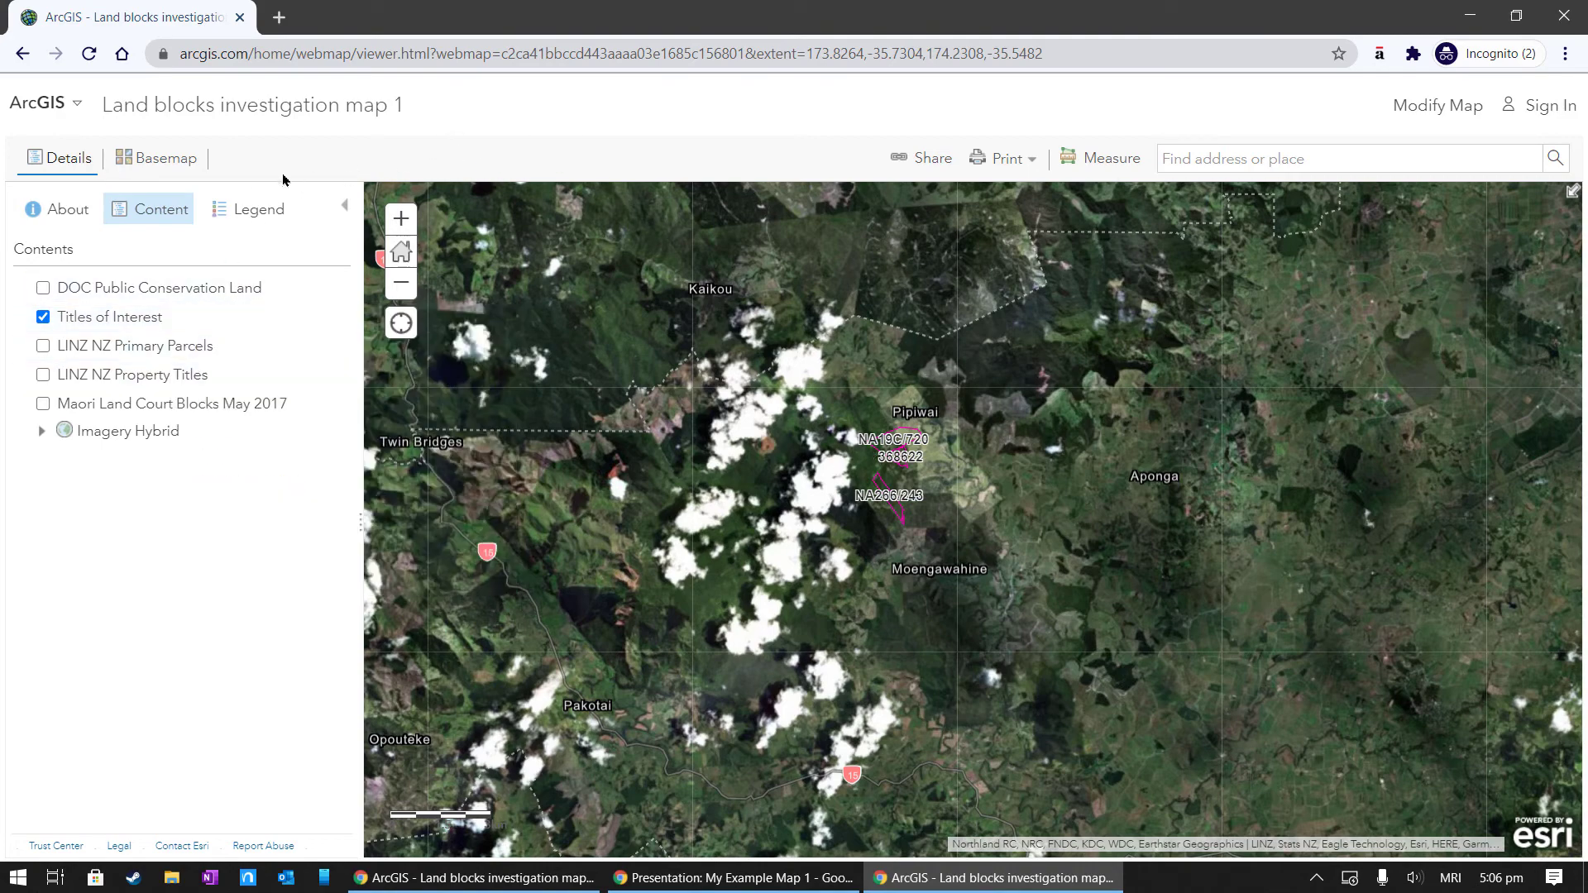
left_click(1564, 15)
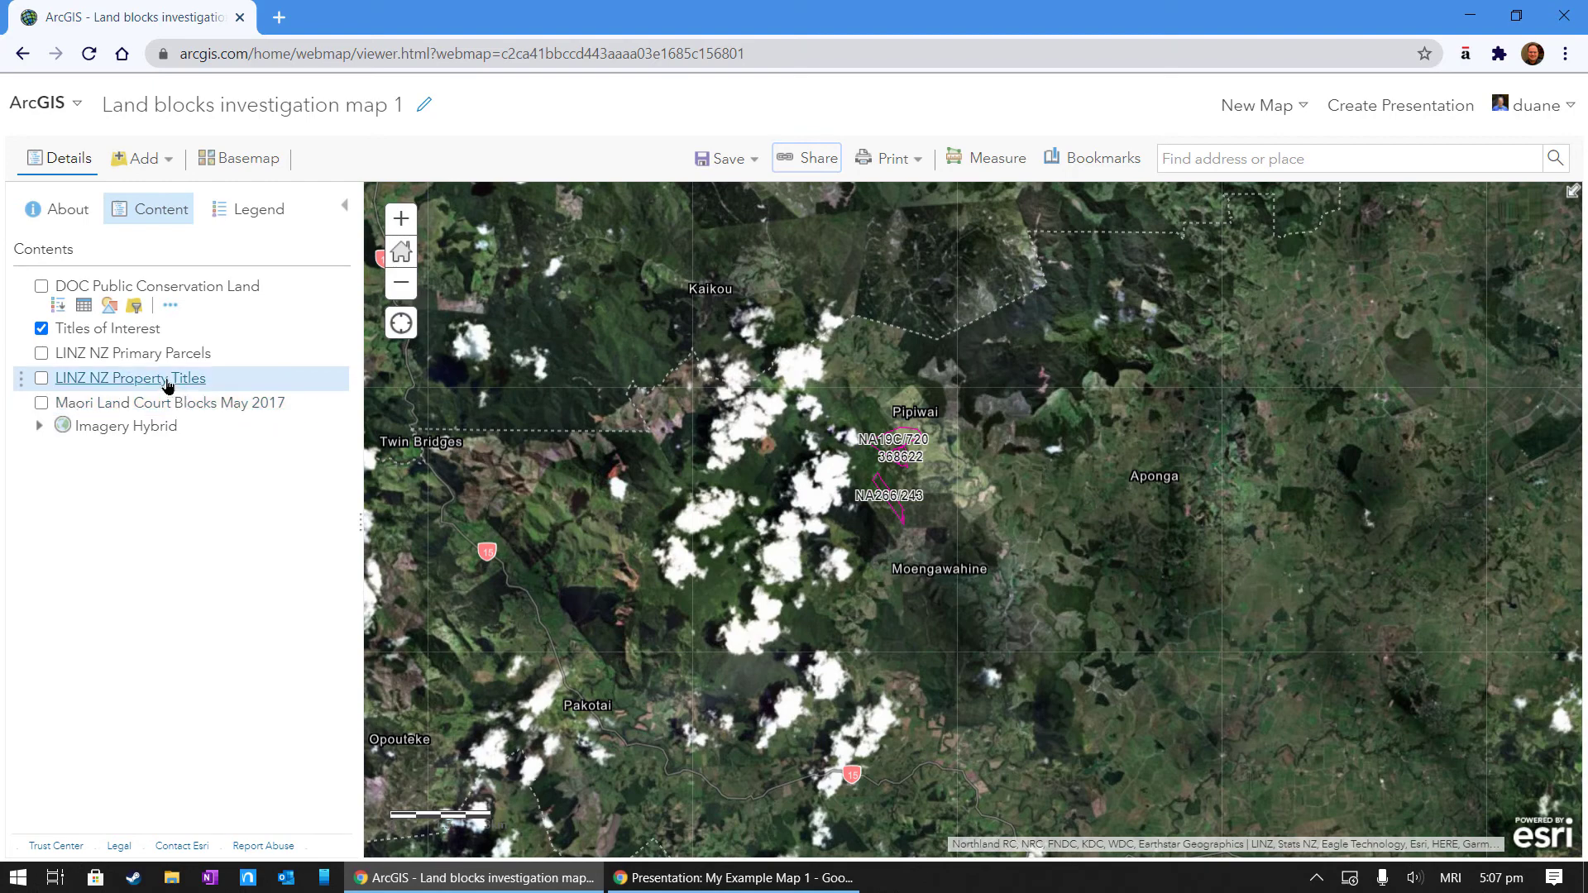
left_click(157, 160)
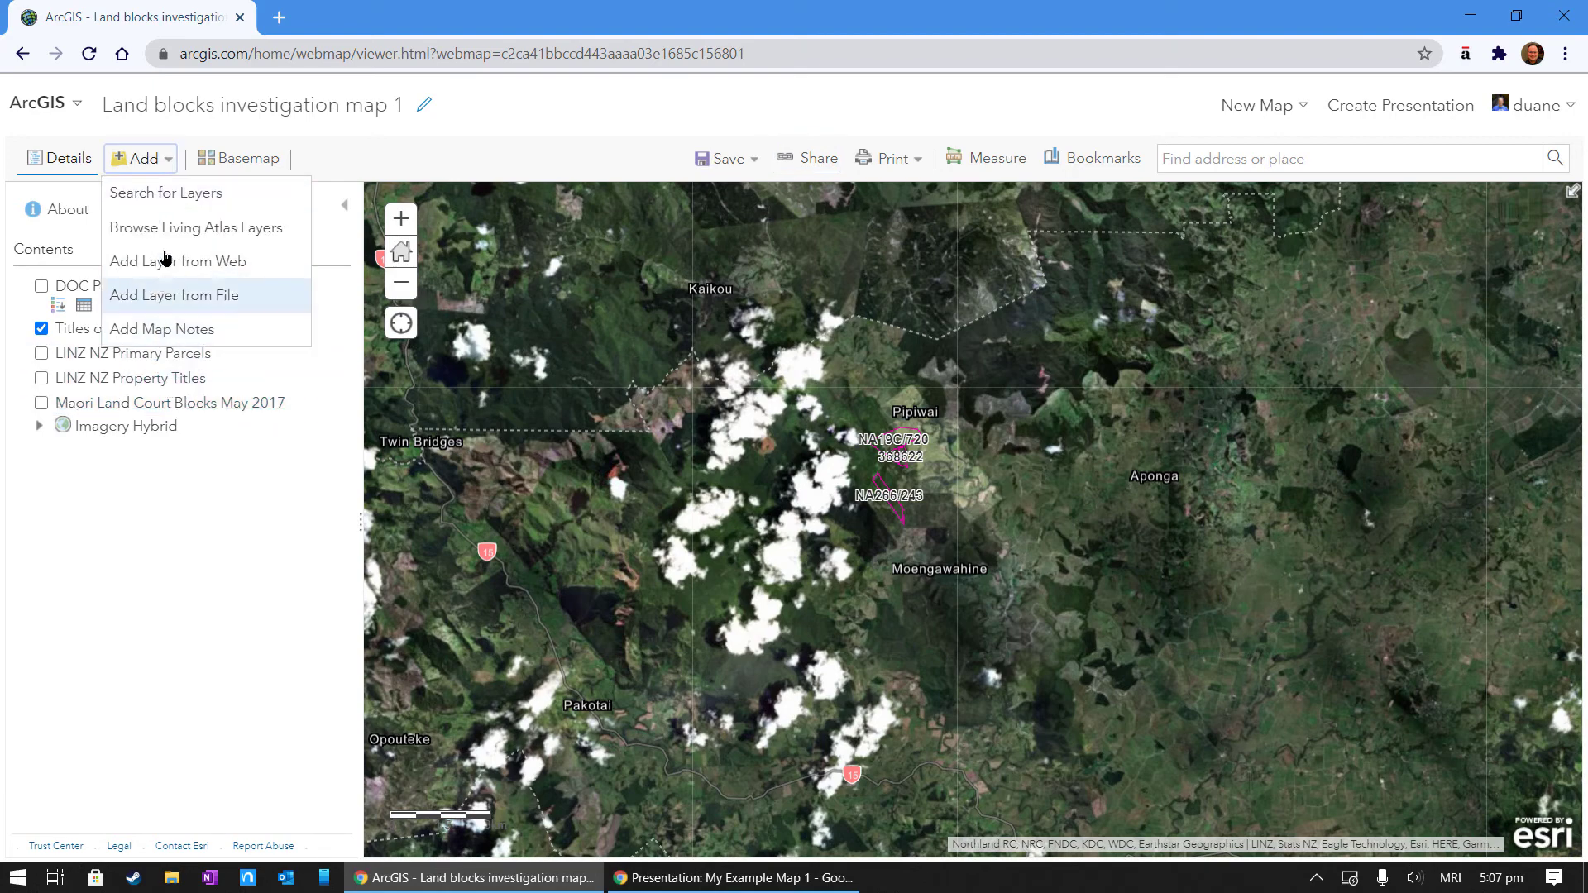
left_click(187, 192)
left_click(173, 206)
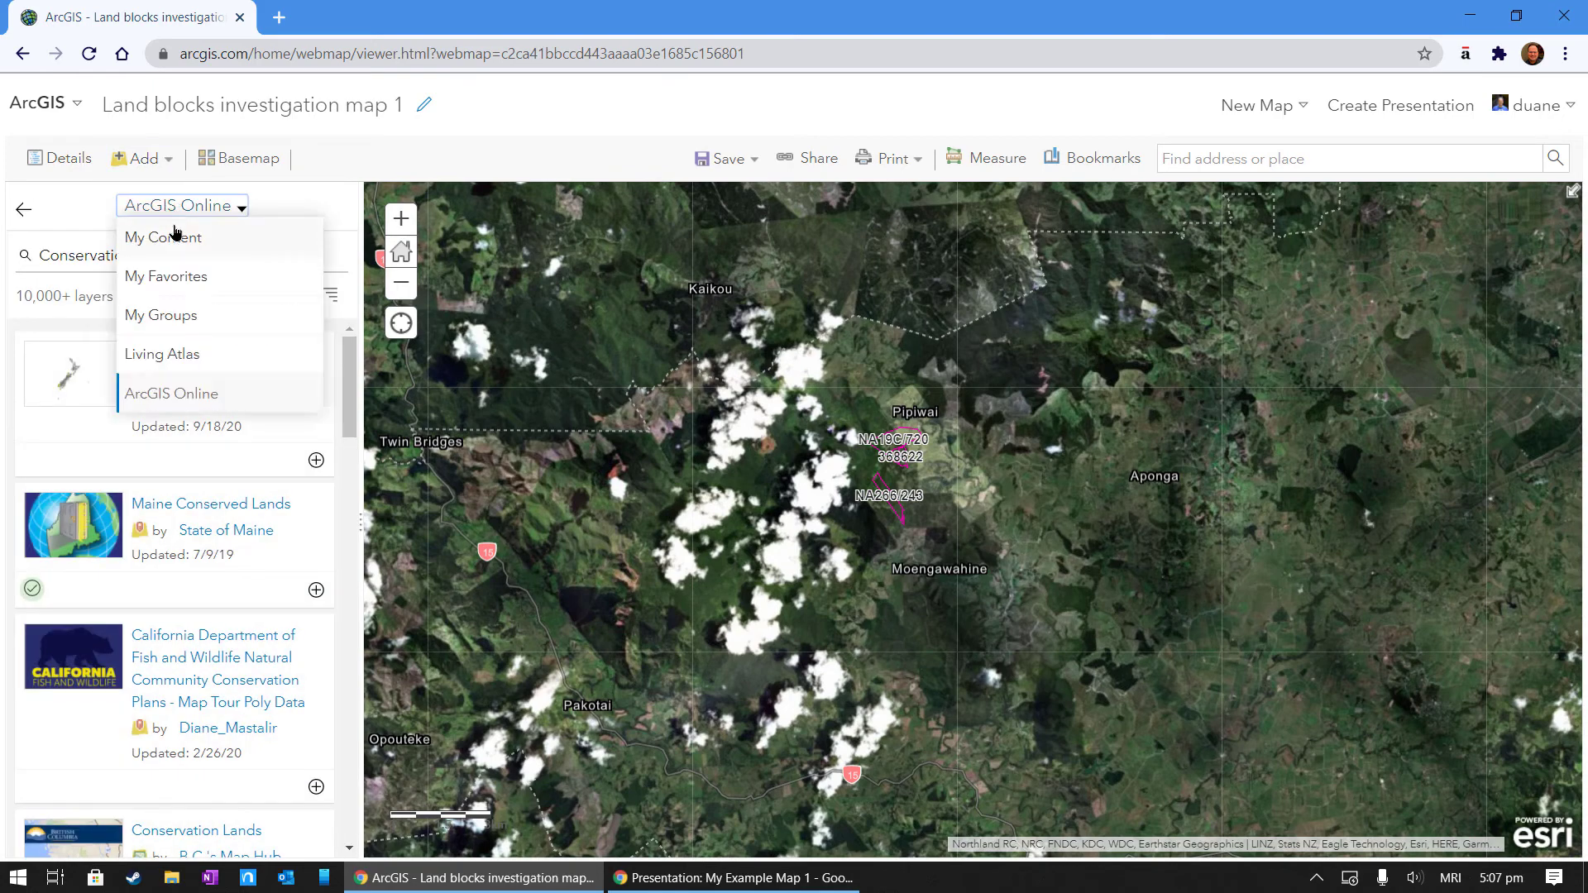
left_click(24, 209)
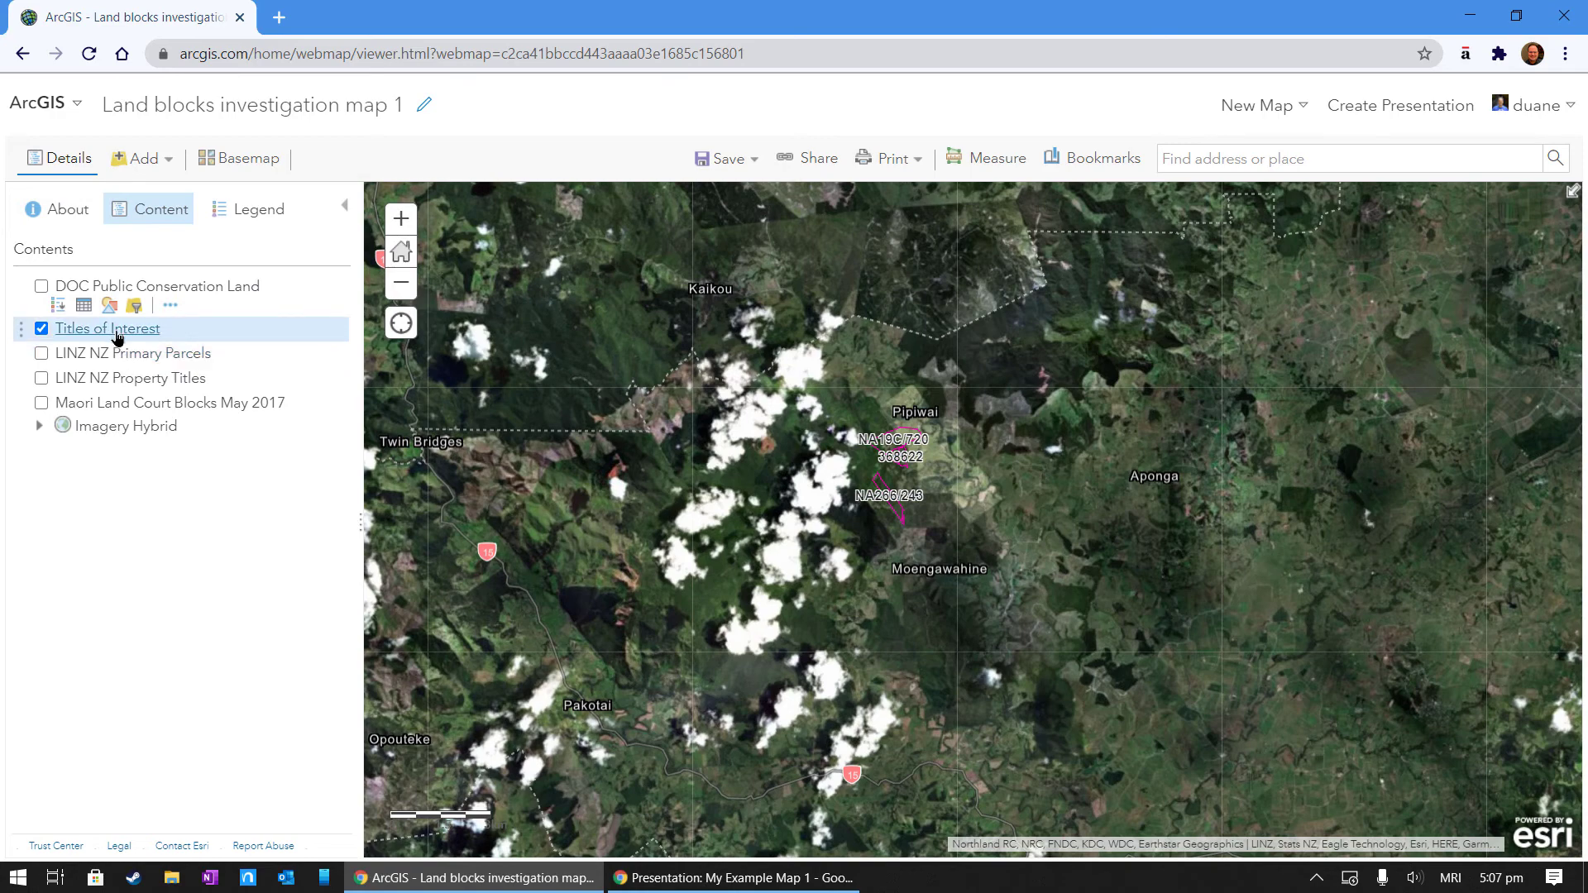
Briefly show and hide the DOC Public Conservation Land layer, and turn off the Titles of Interest layer.
mouse_move(117, 335)
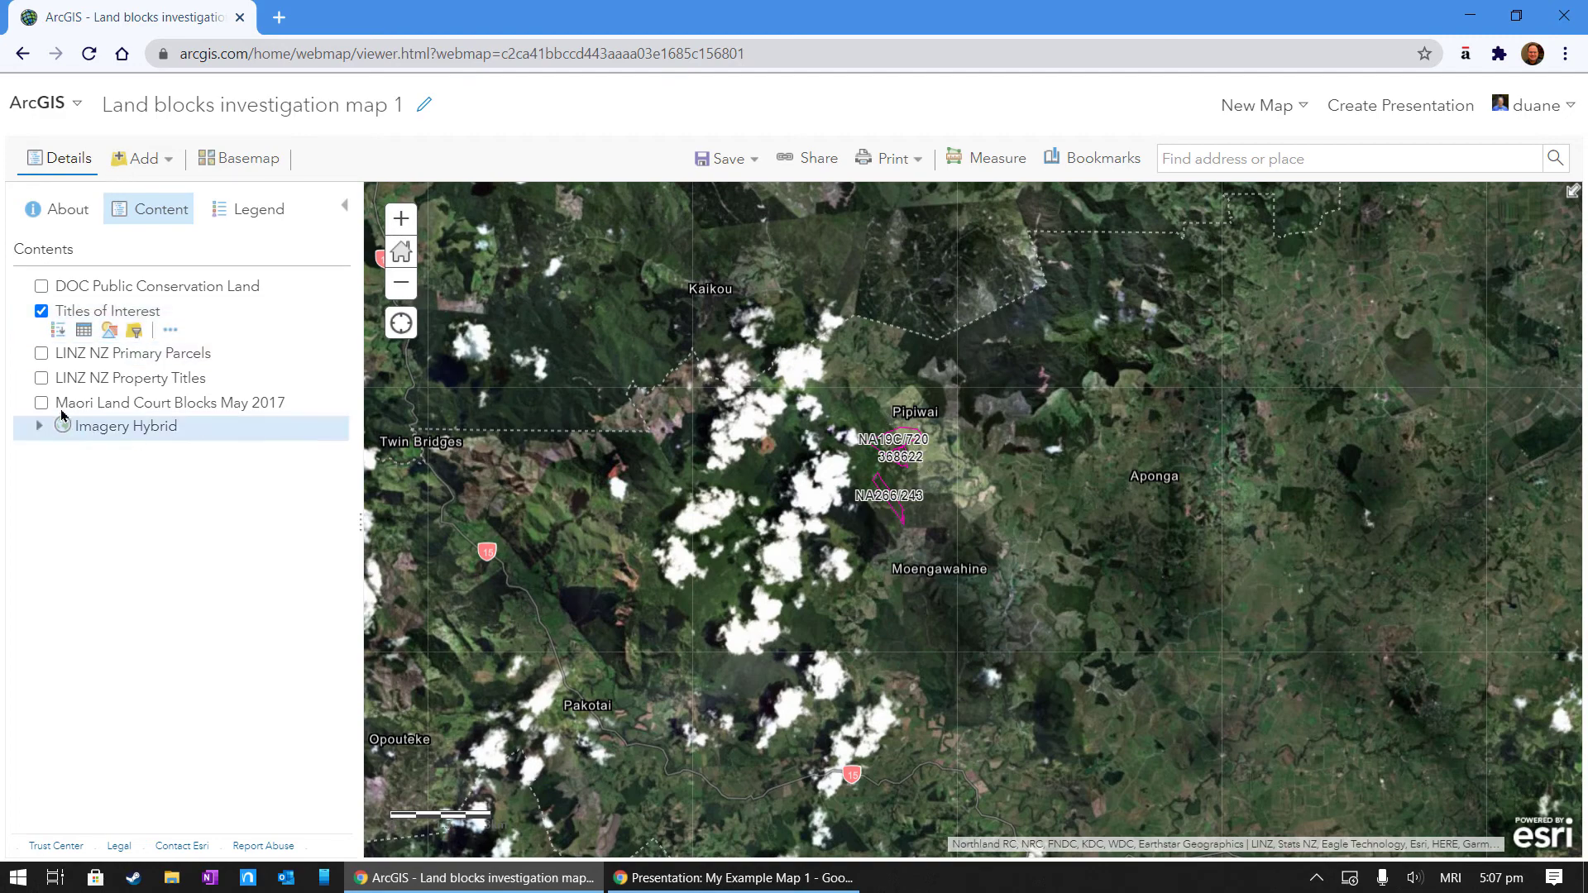
left_click(42, 288)
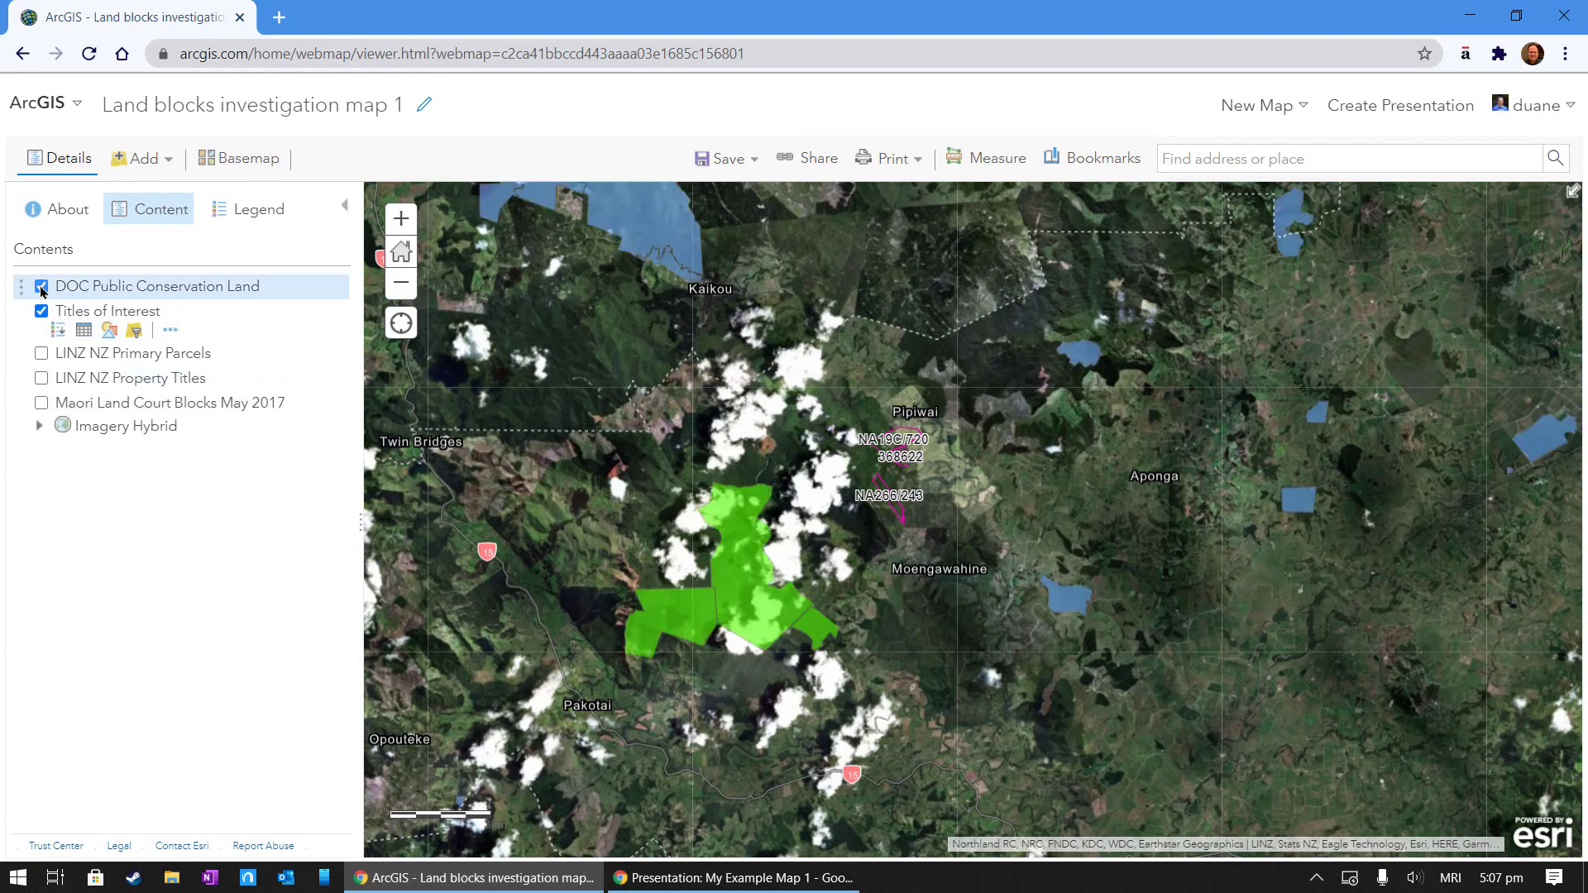
left_click(41, 288)
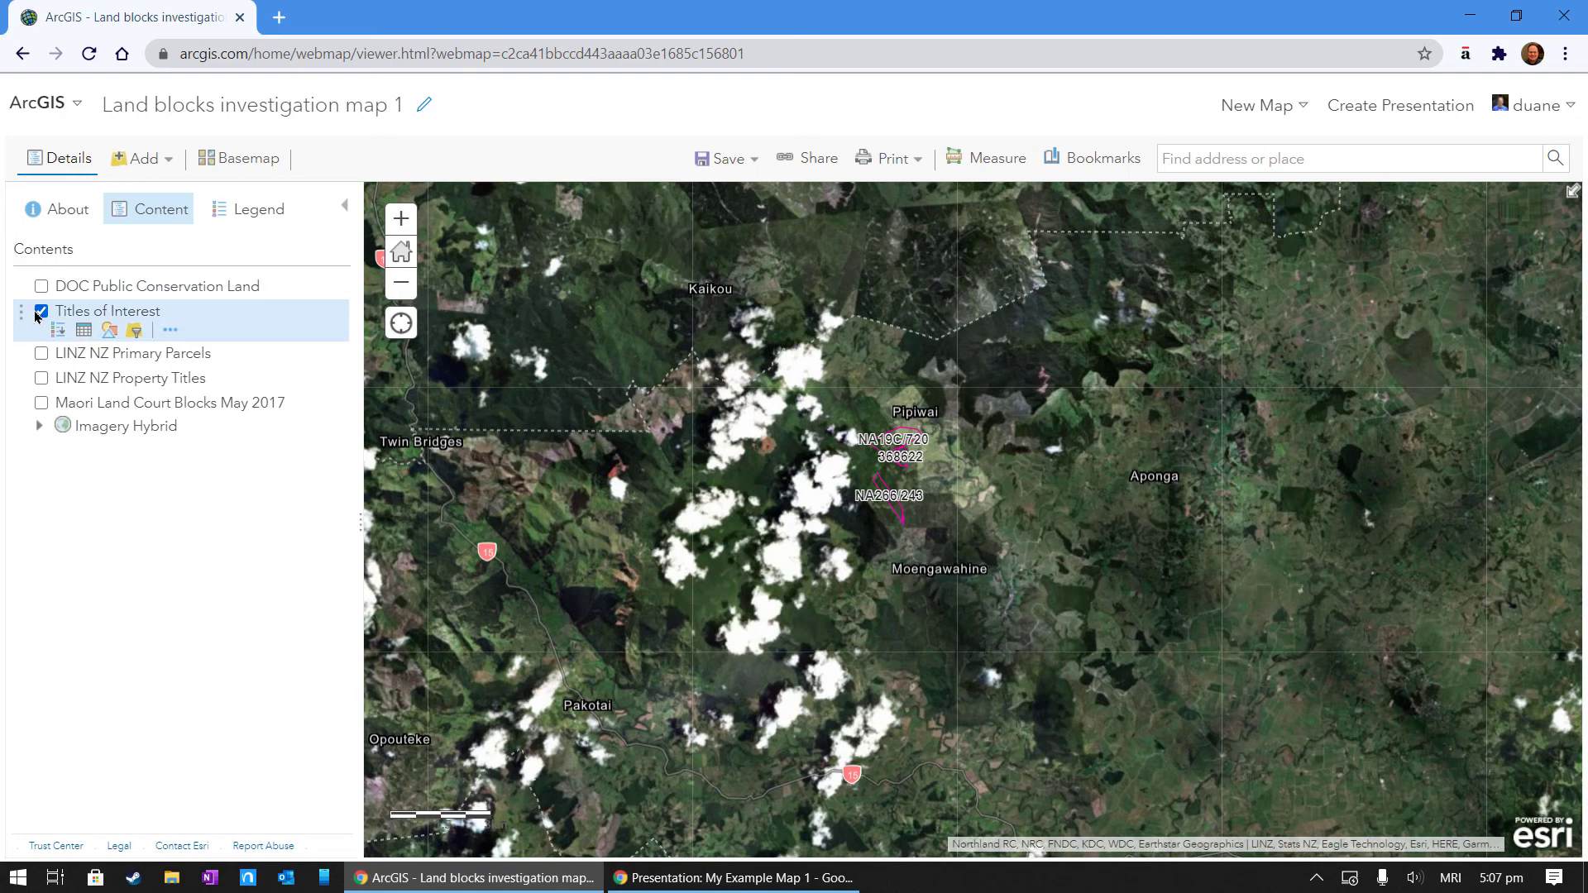
left_click(40, 312)
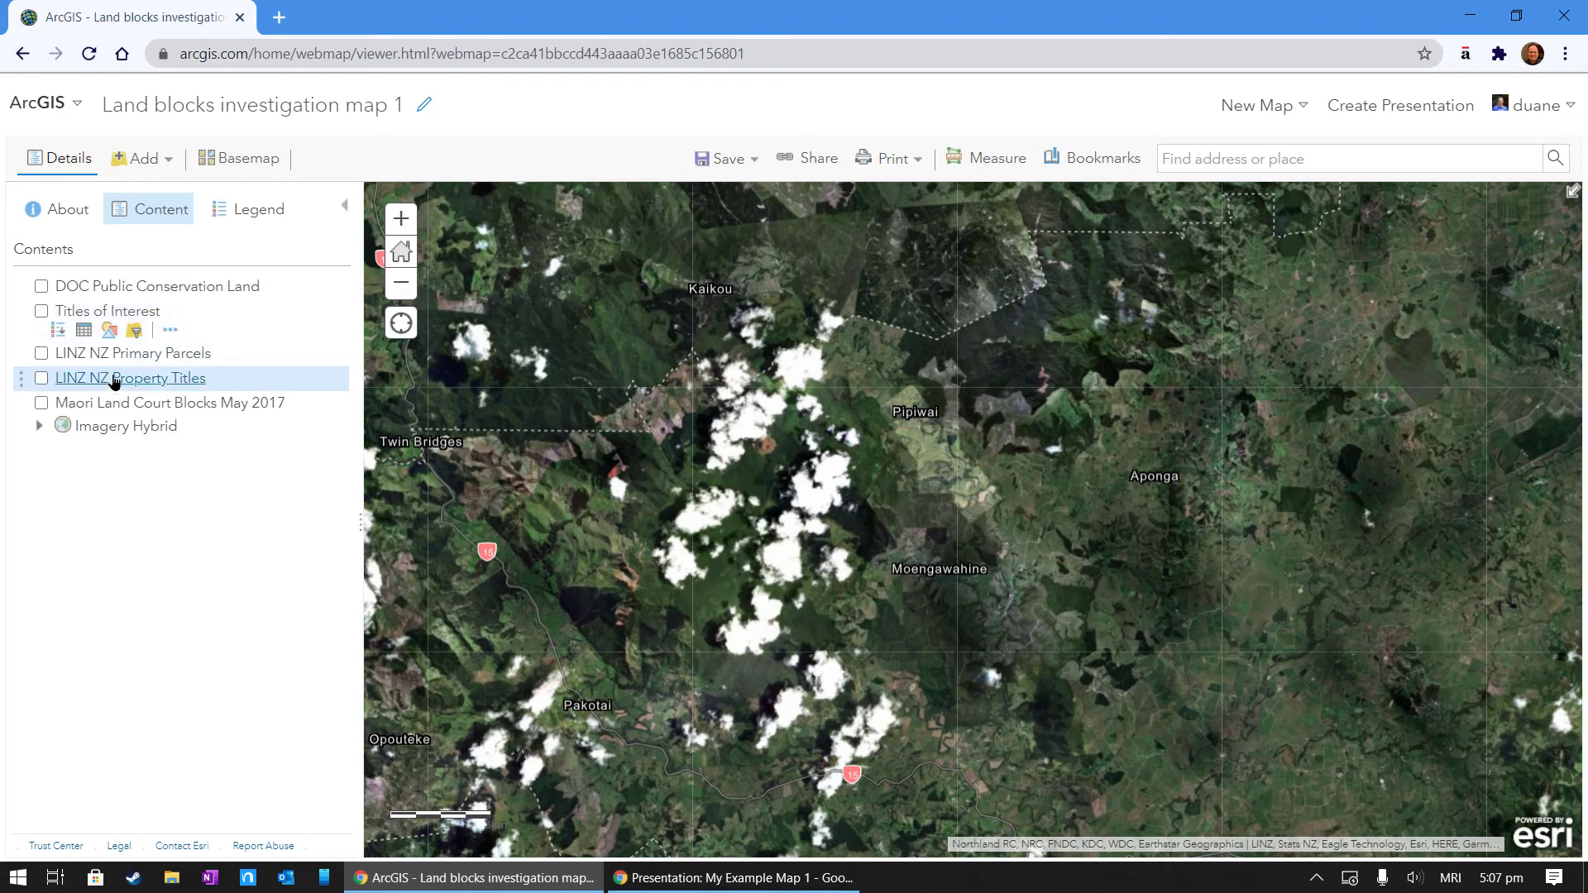
Start a filter on the LINZ NZ Primary Parcels layer using the statutory_actions field.
mouse_move(109, 361)
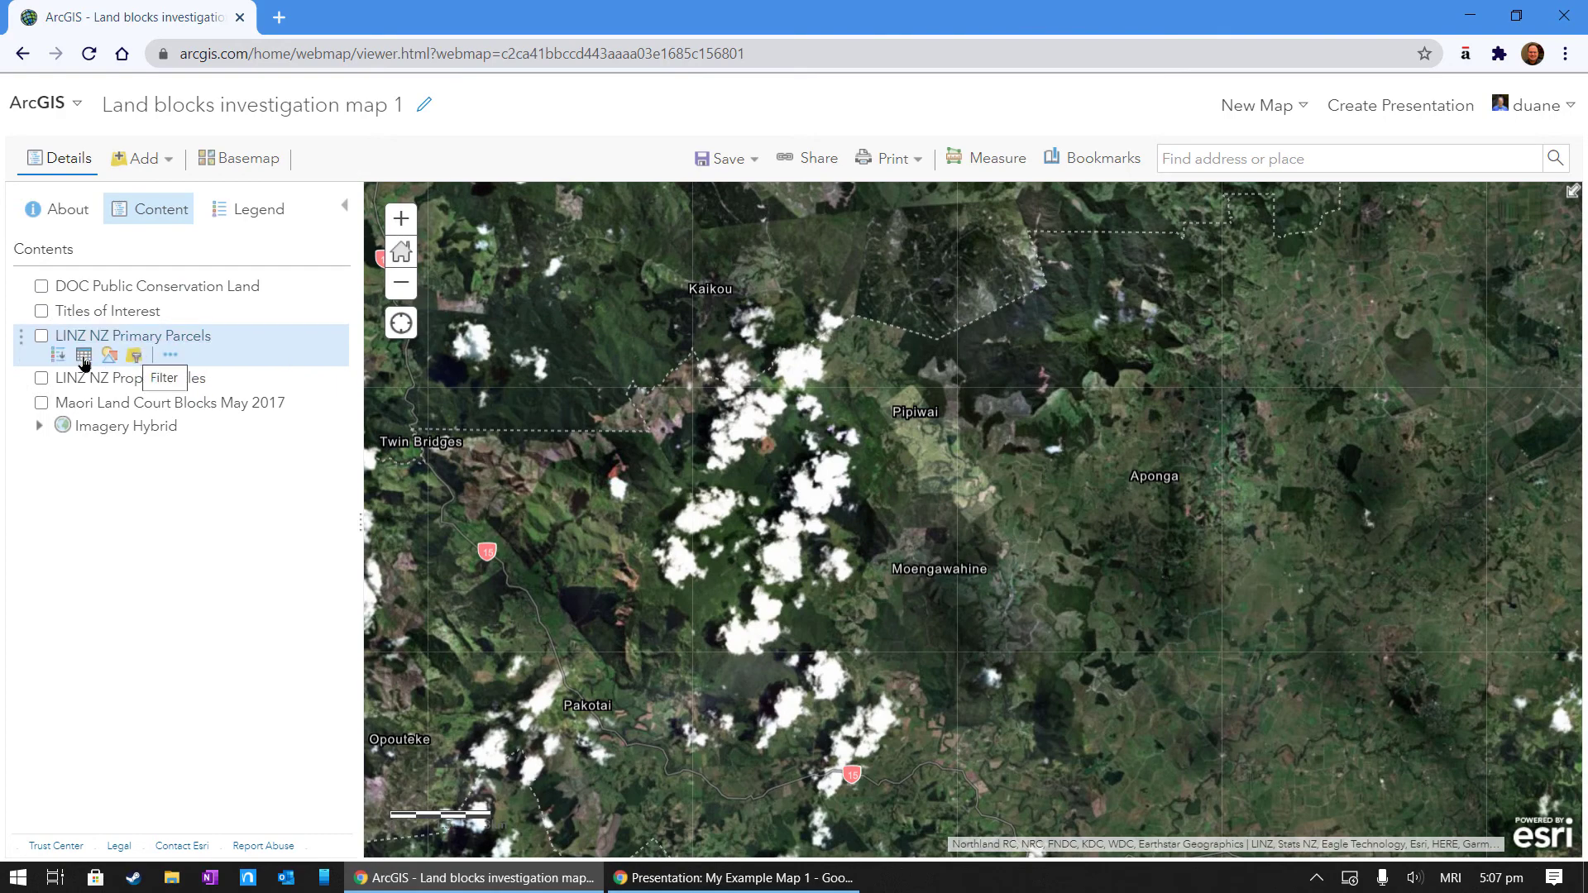
left_click(133, 356)
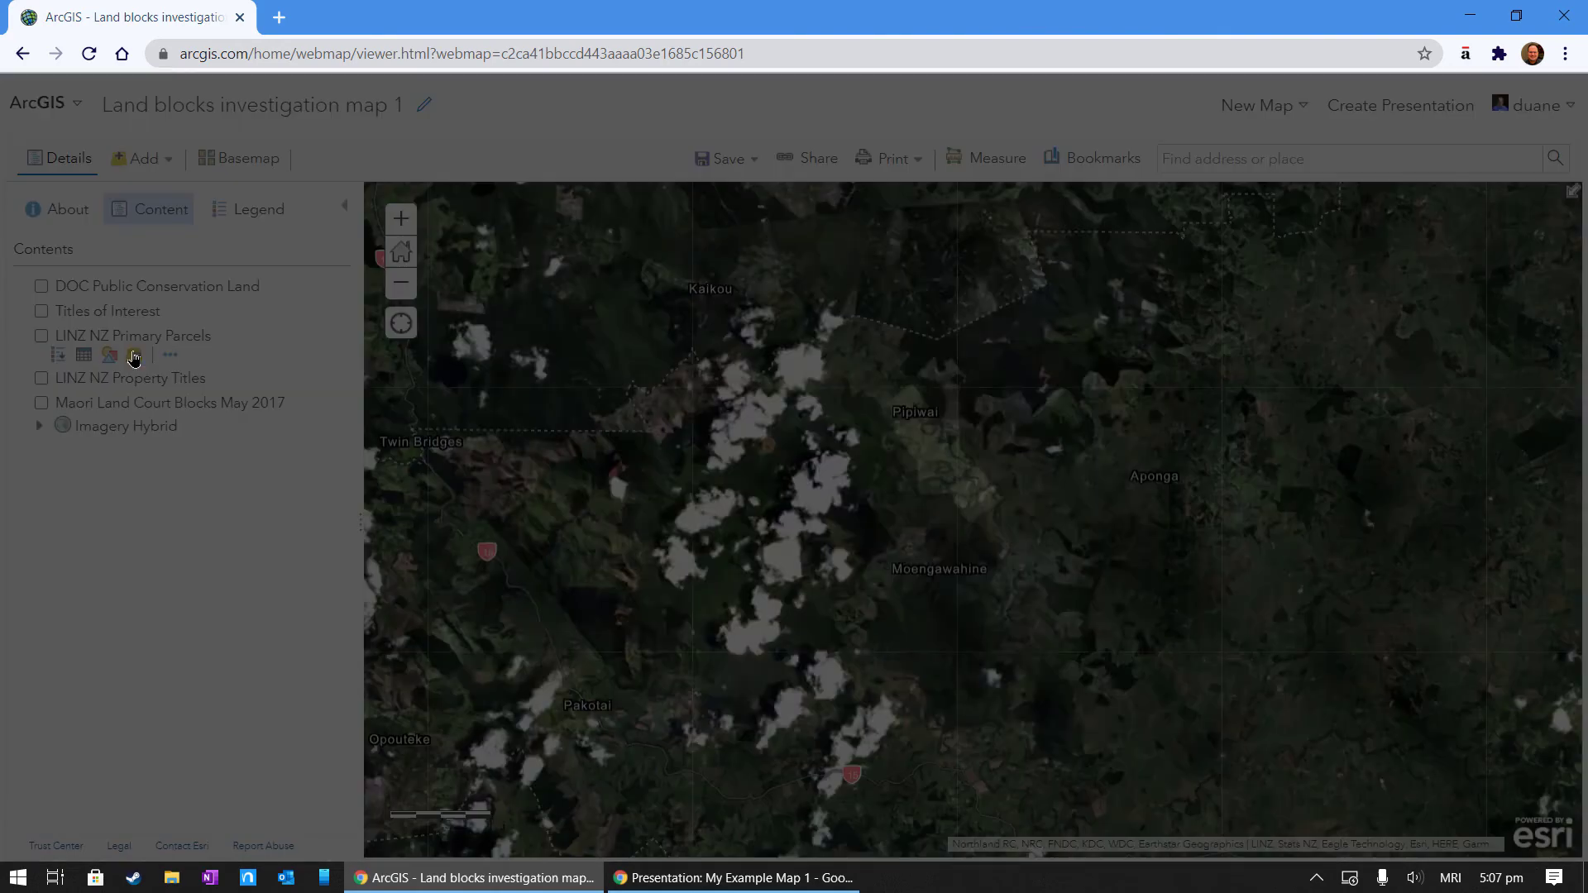
left_click(630, 410)
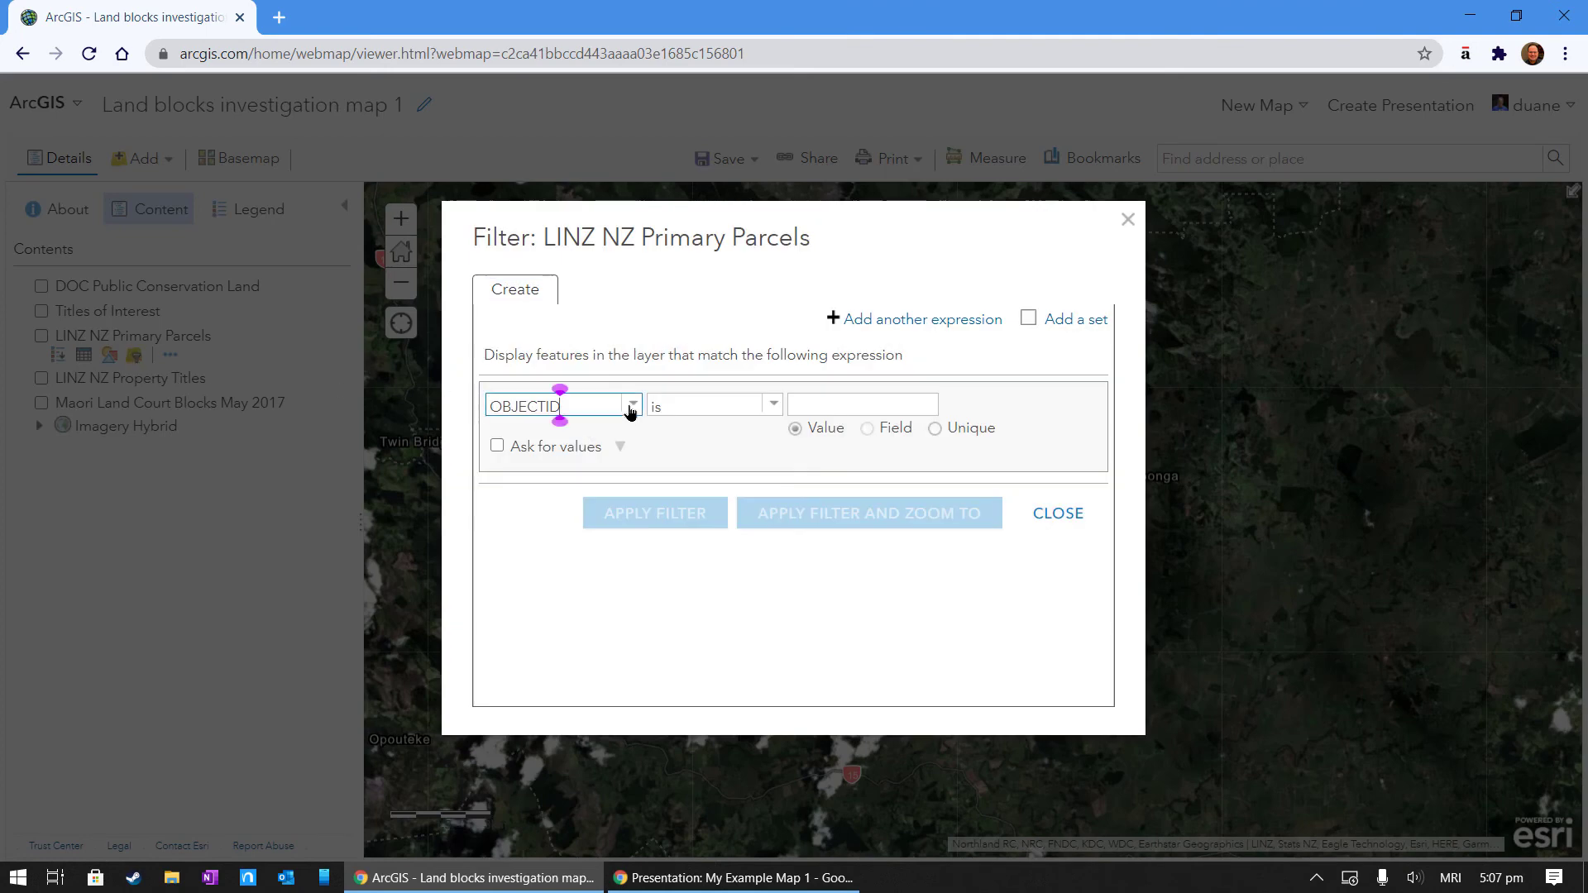
scroll(634, 473, "down", 1)
scroll(634, 473, "down", 3)
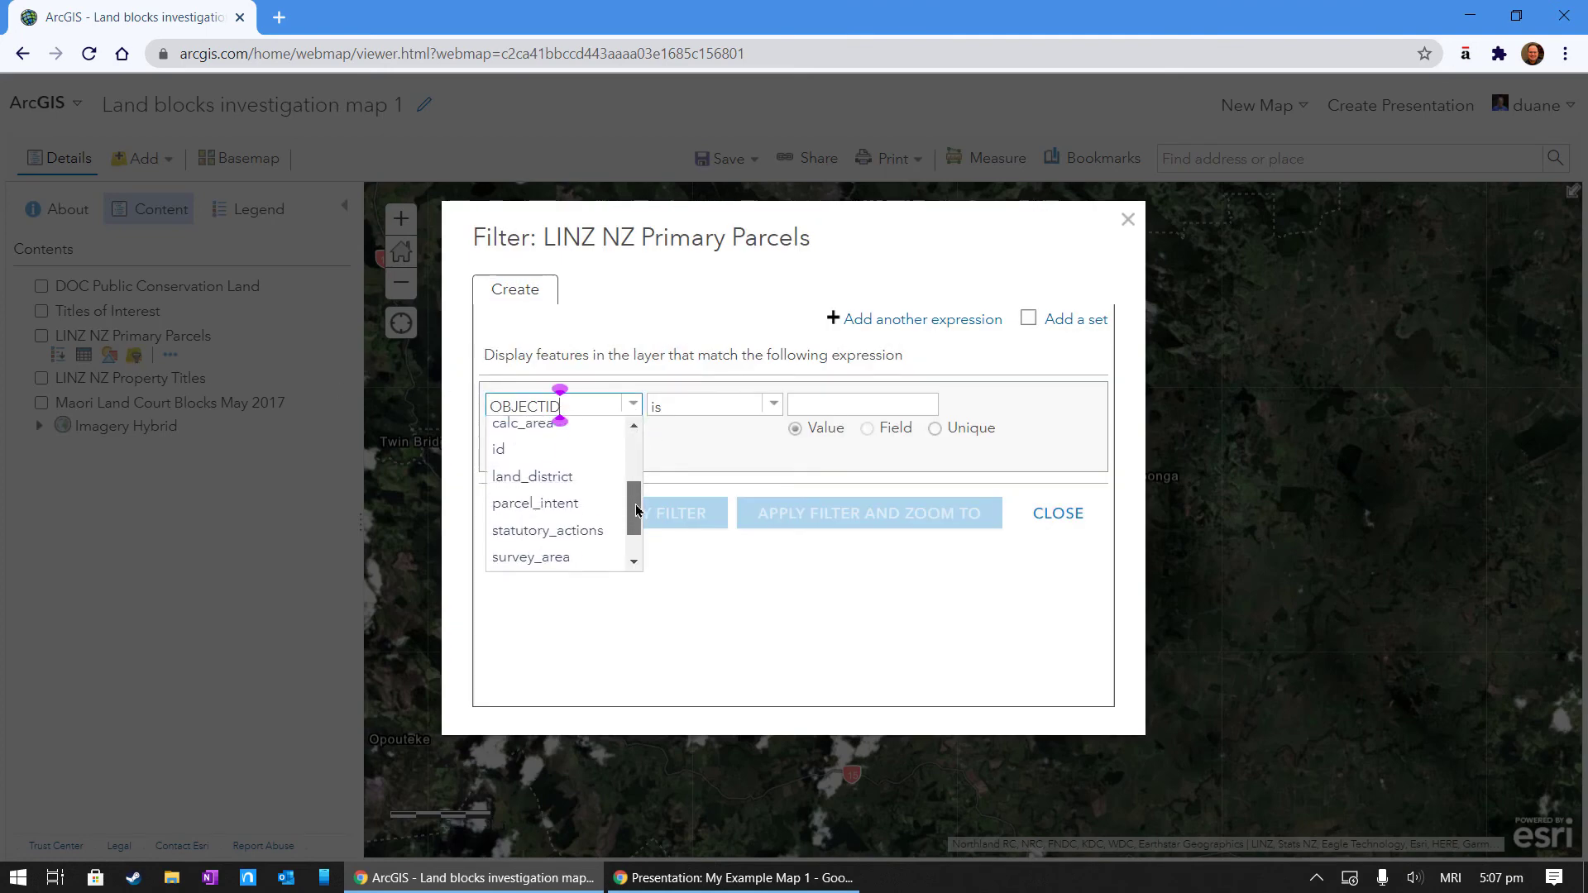
left_click(601, 479)
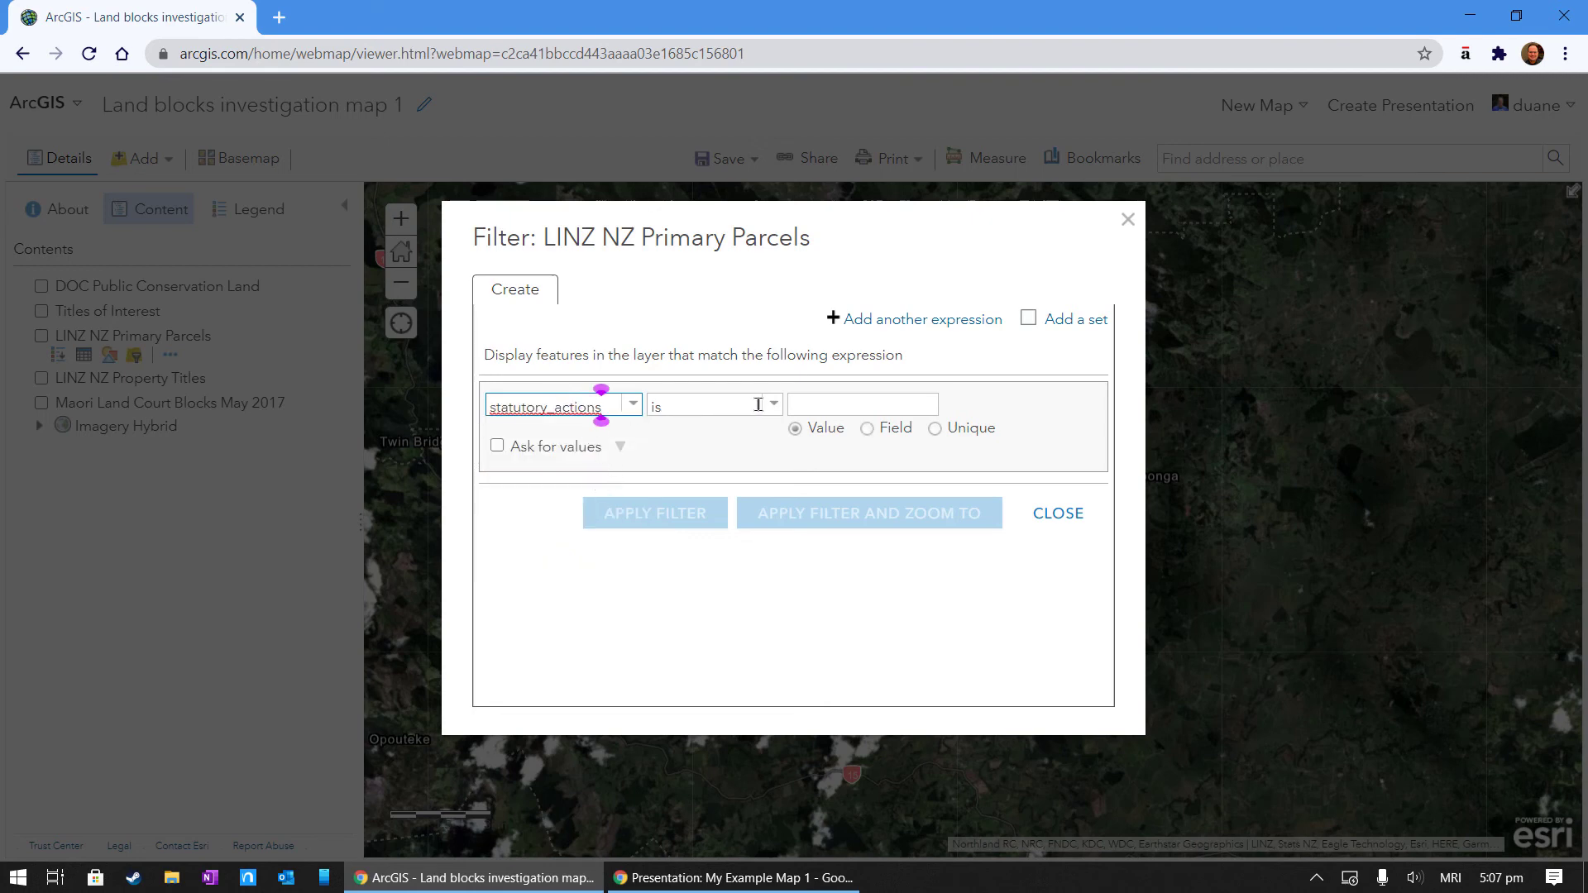
Set the statutory_actions condition to "is not blank" and apply the filter to the primary parcels.
left_click(831, 404)
left_click(776, 410)
left_click(775, 407)
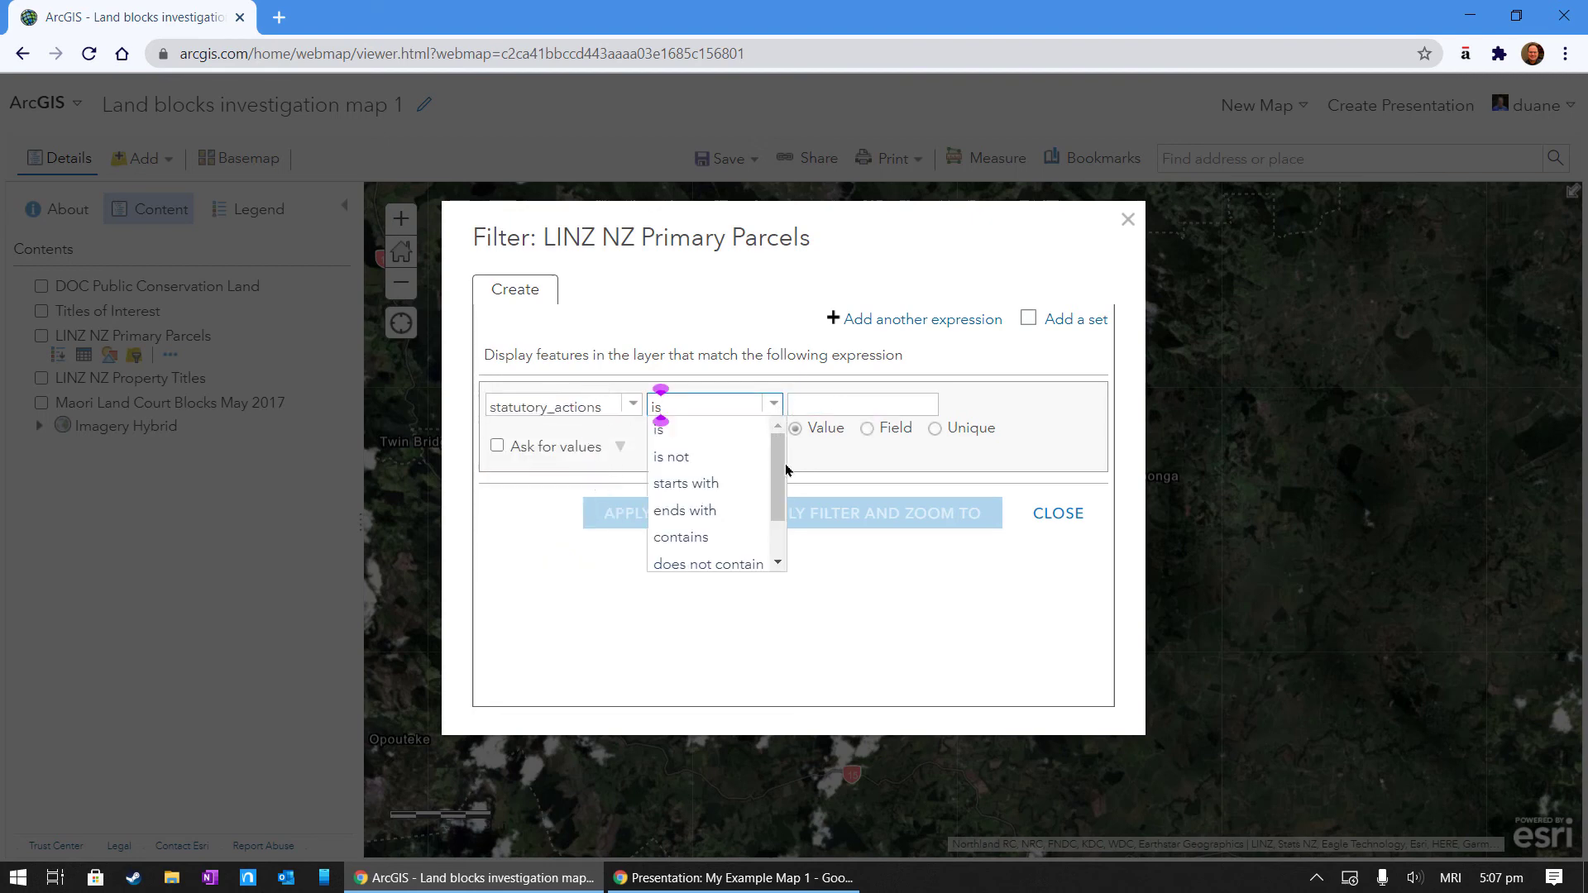
left_click_drag(785, 469, 783, 532)
left_click(726, 558)
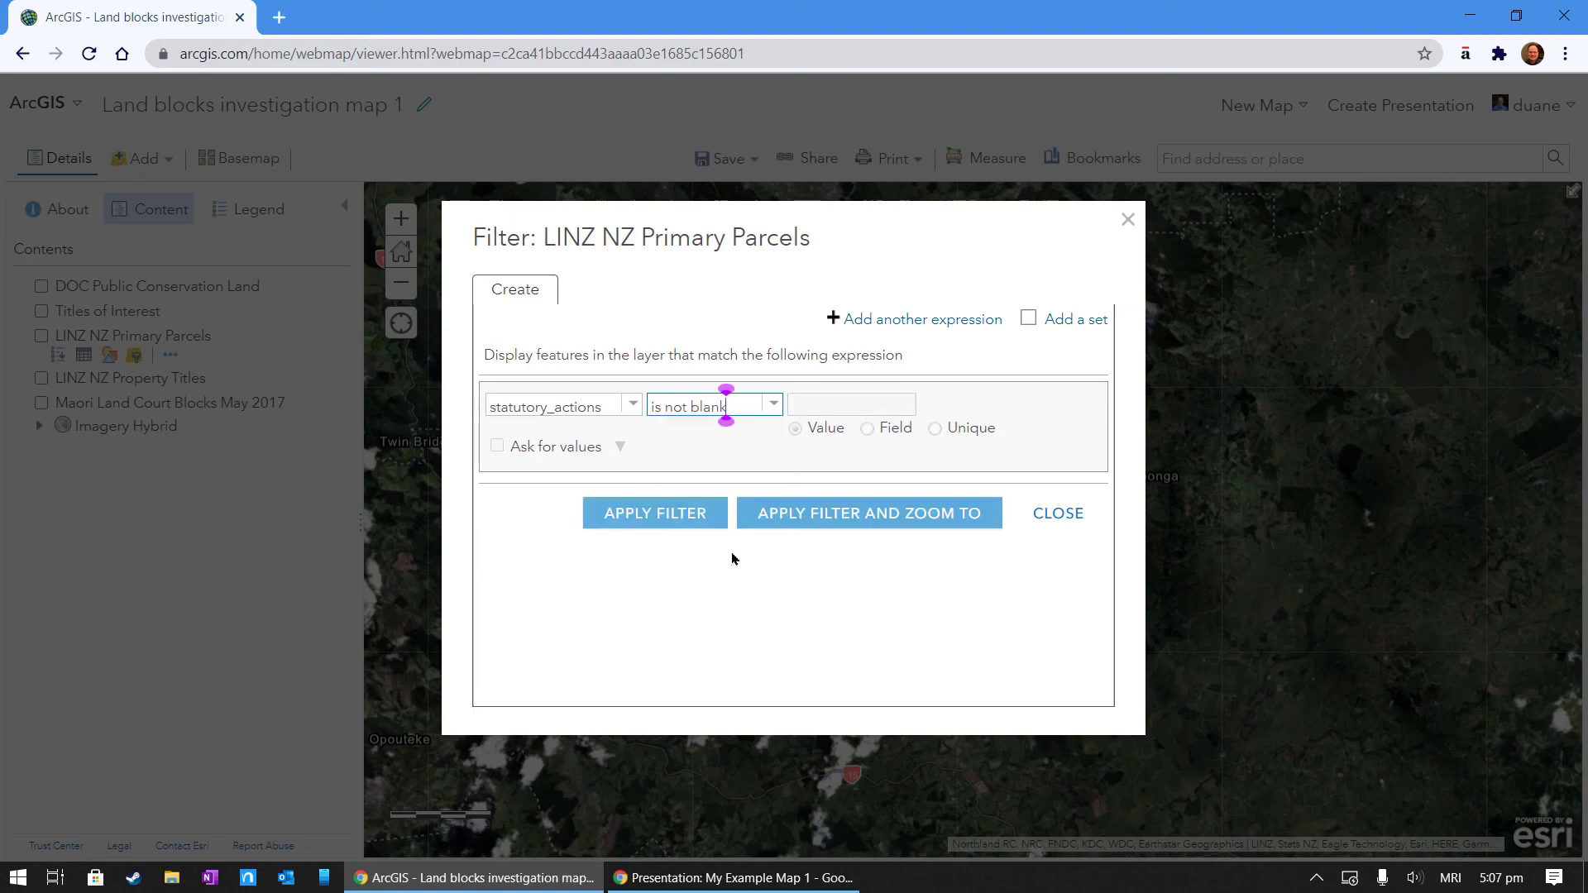
left_click(673, 514)
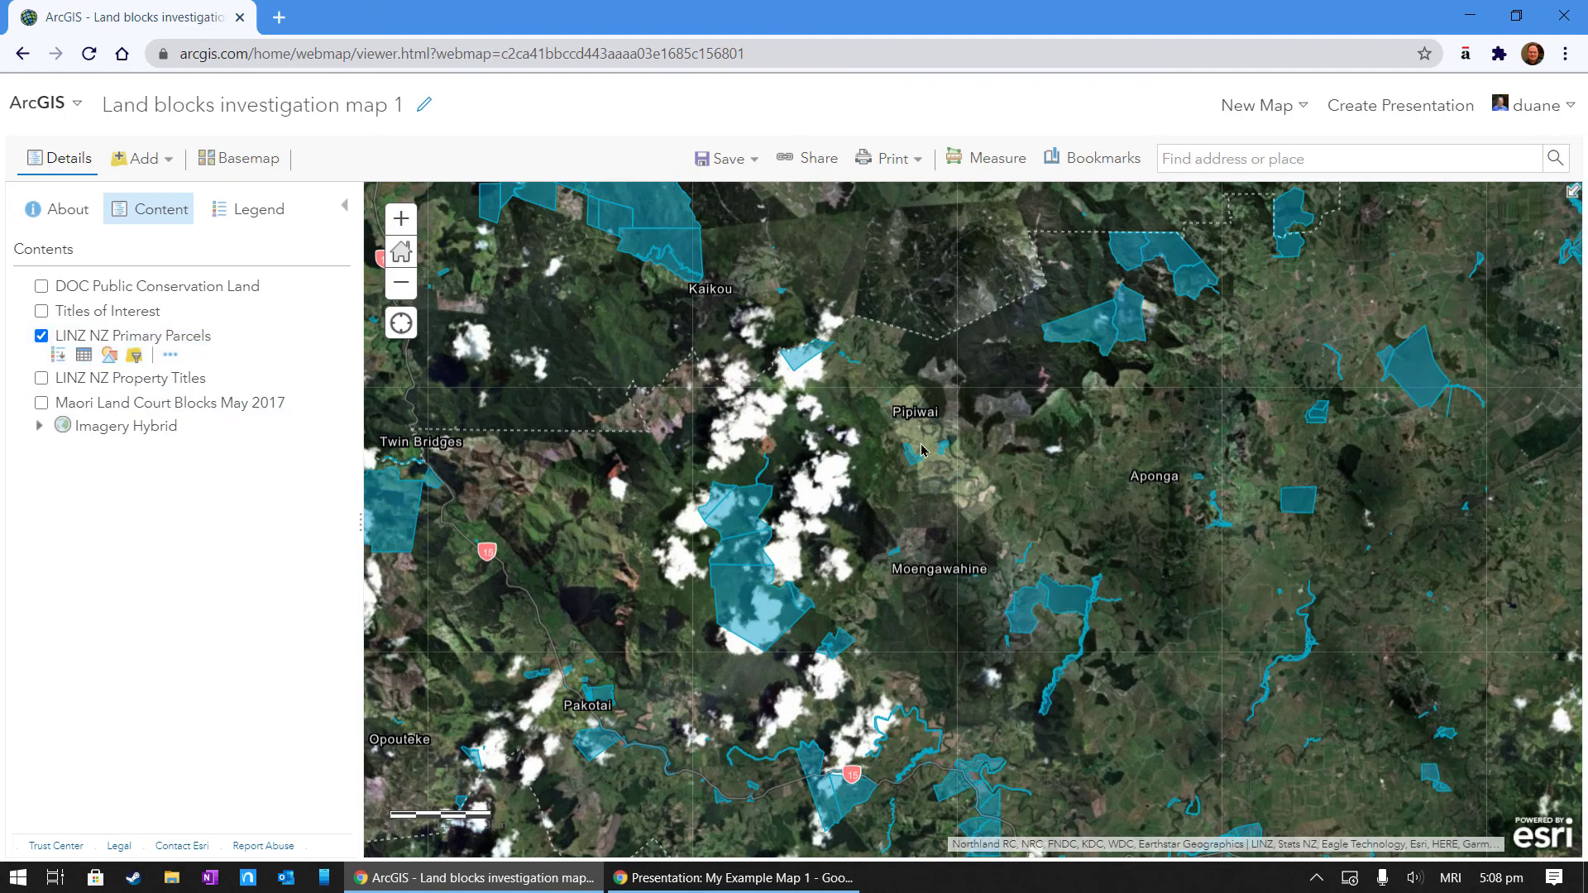
Read the statutory actions of the filtered primary parcel southeast of Kaikou and close its pop-up.
left_click(810, 358)
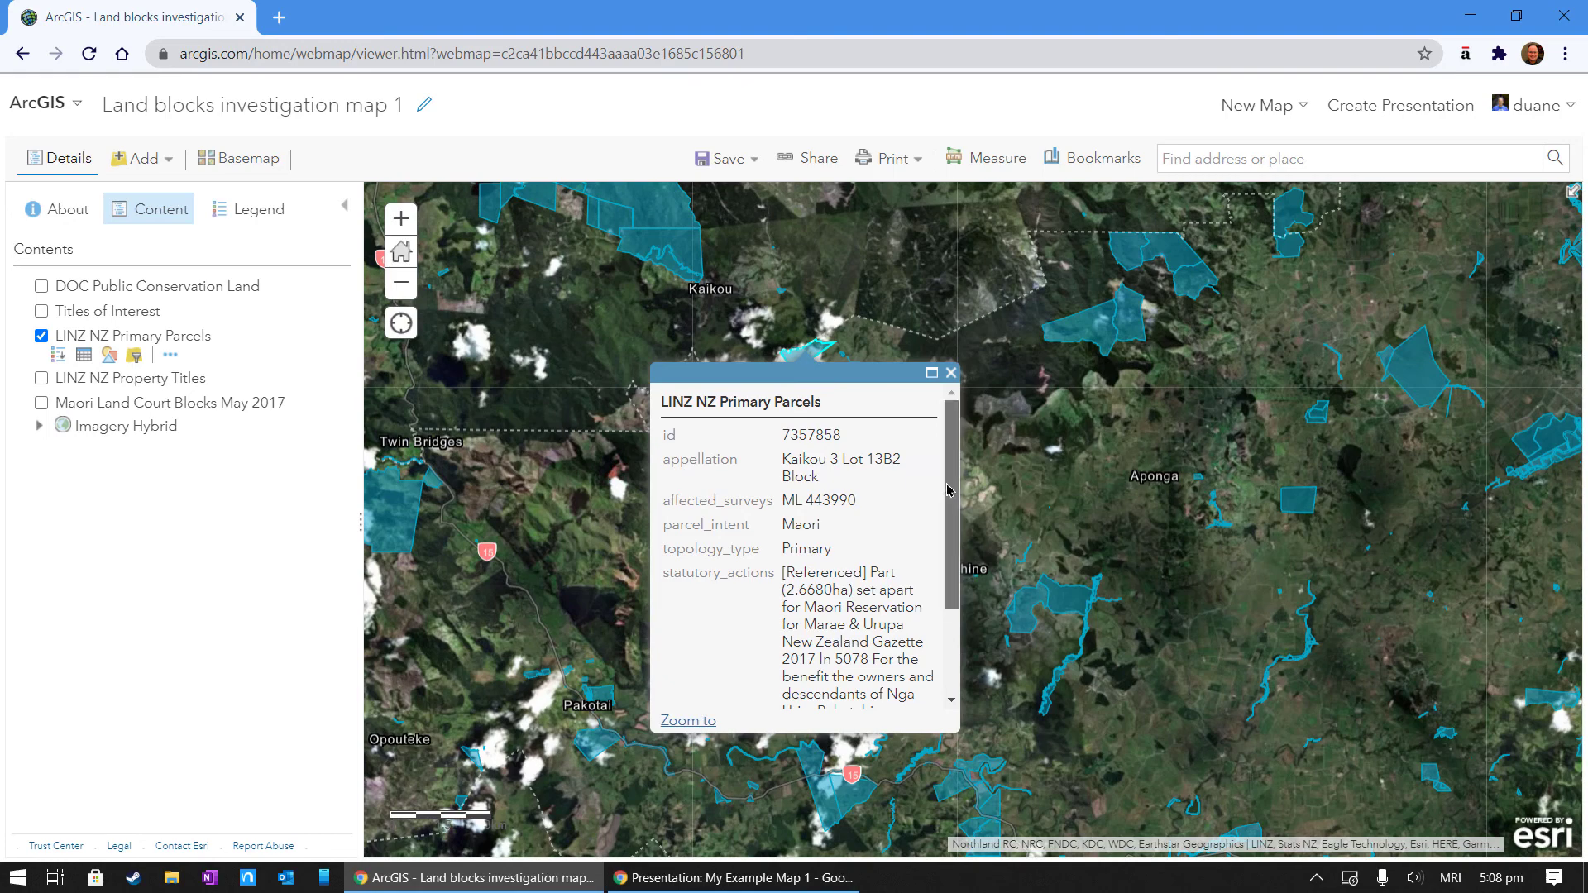
left_click_drag(947, 472, 961, 612)
scroll(958, 569, "up", 1)
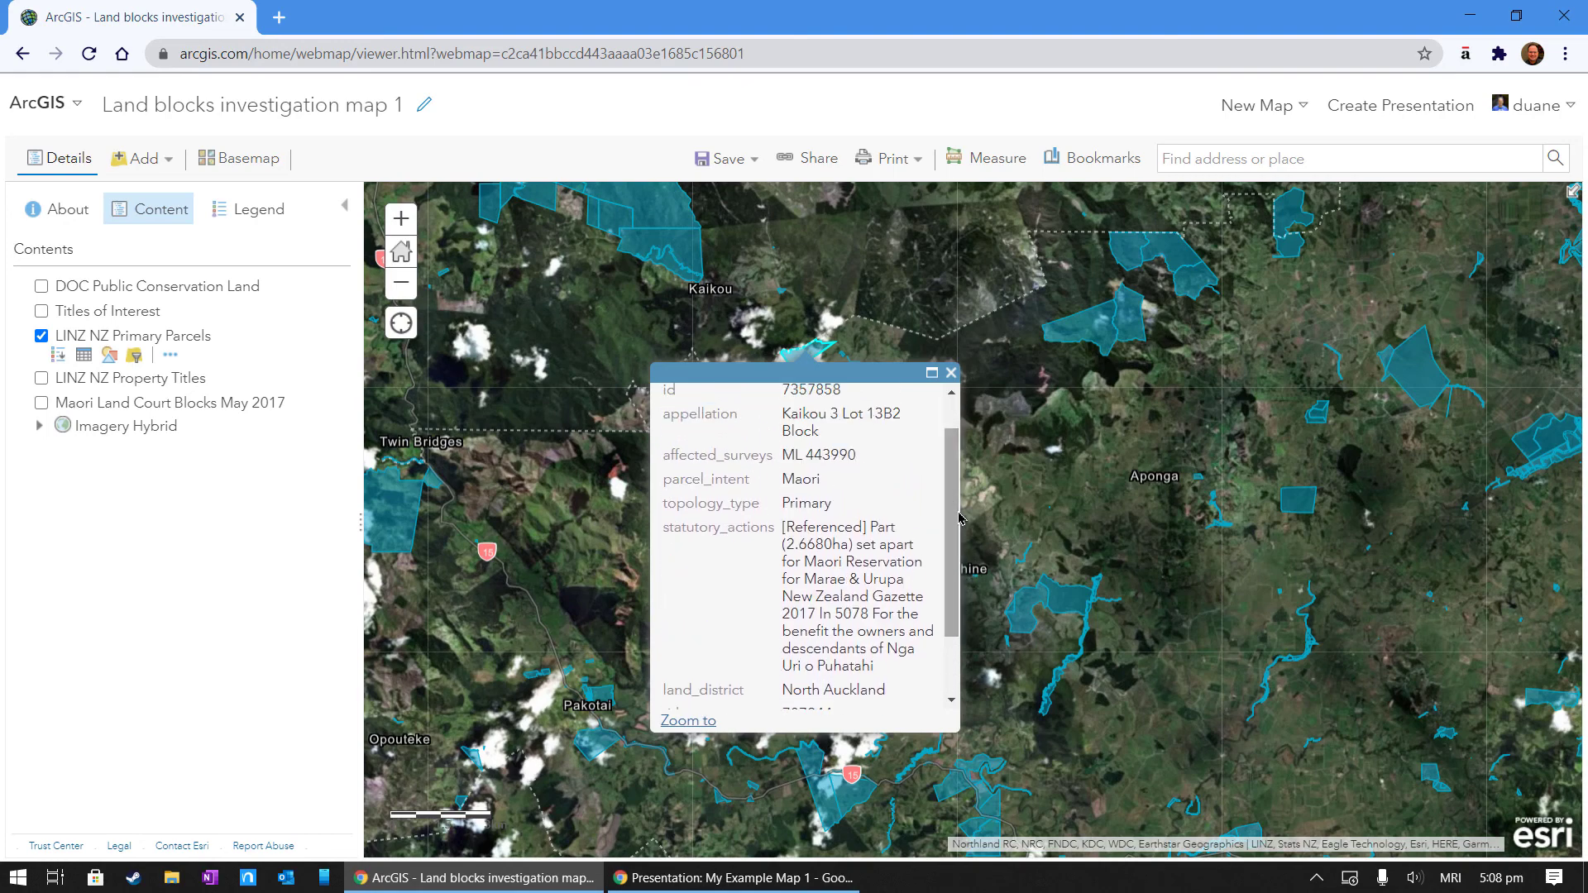
left_click(951, 374)
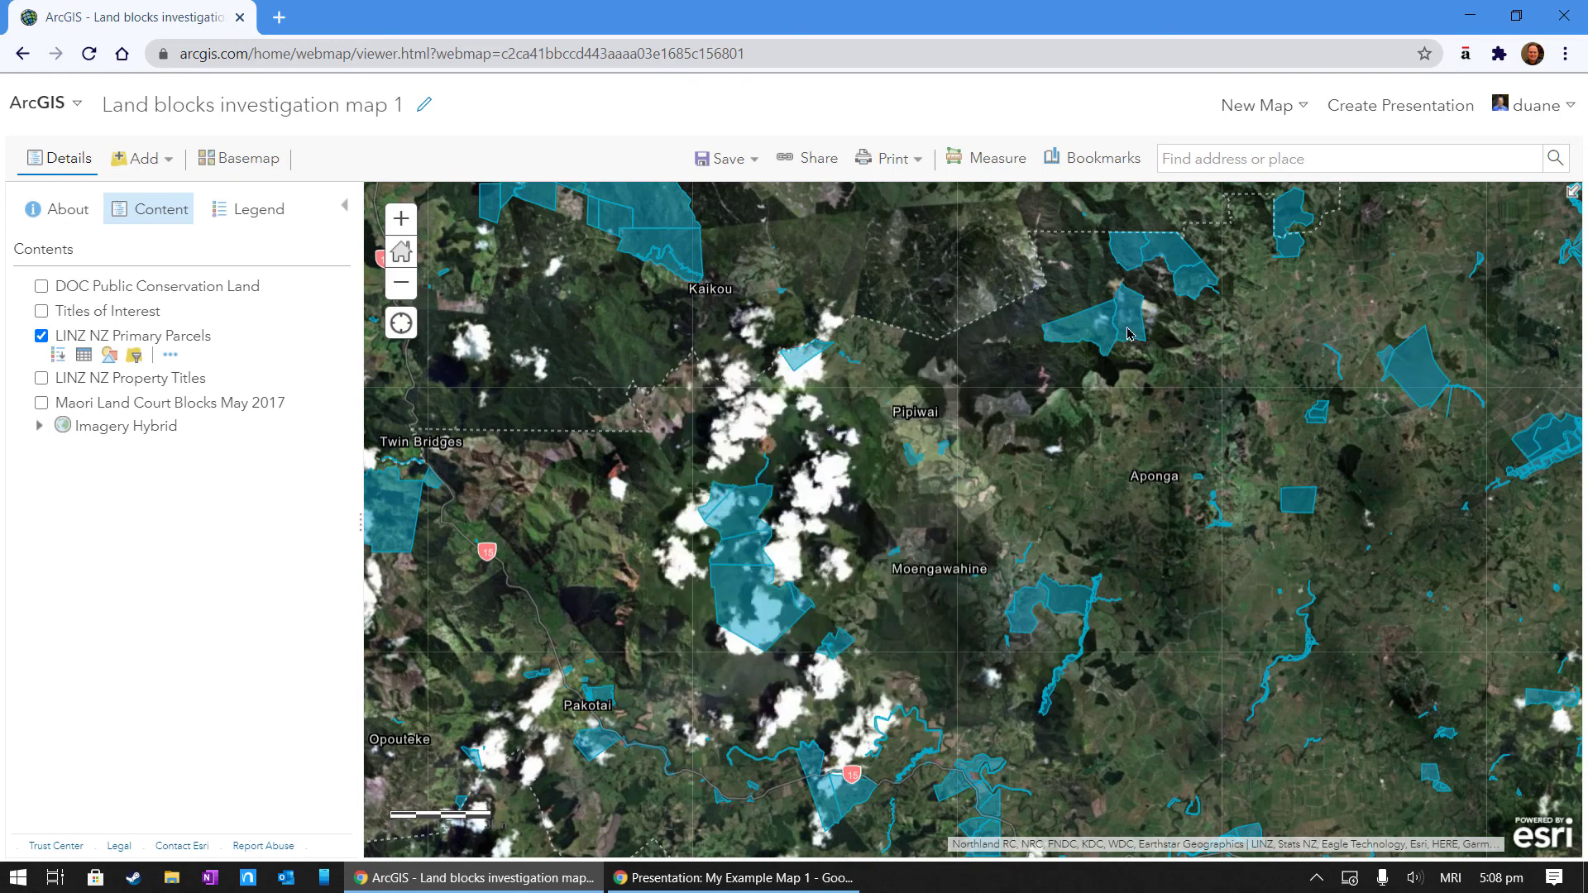
Inspect the statutory actions of the parcel northeast of Pipiwai and the small parcel east of Aponga, closing each pop-up.
left_click(1129, 333)
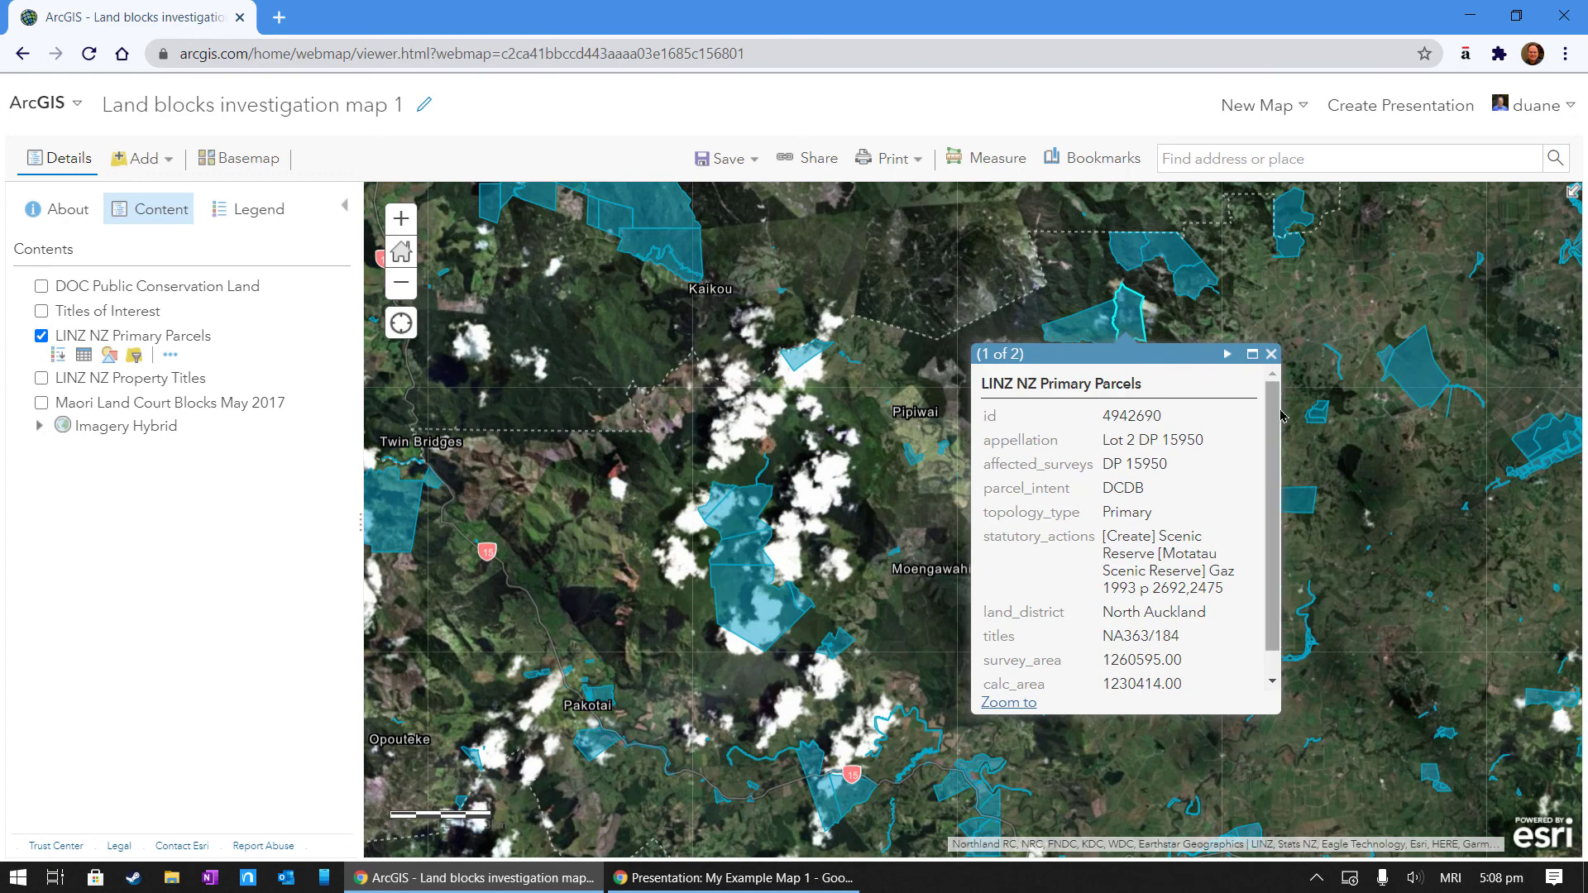
scroll(1264, 410, "down", 1)
scroll(1265, 415, "up", 1)
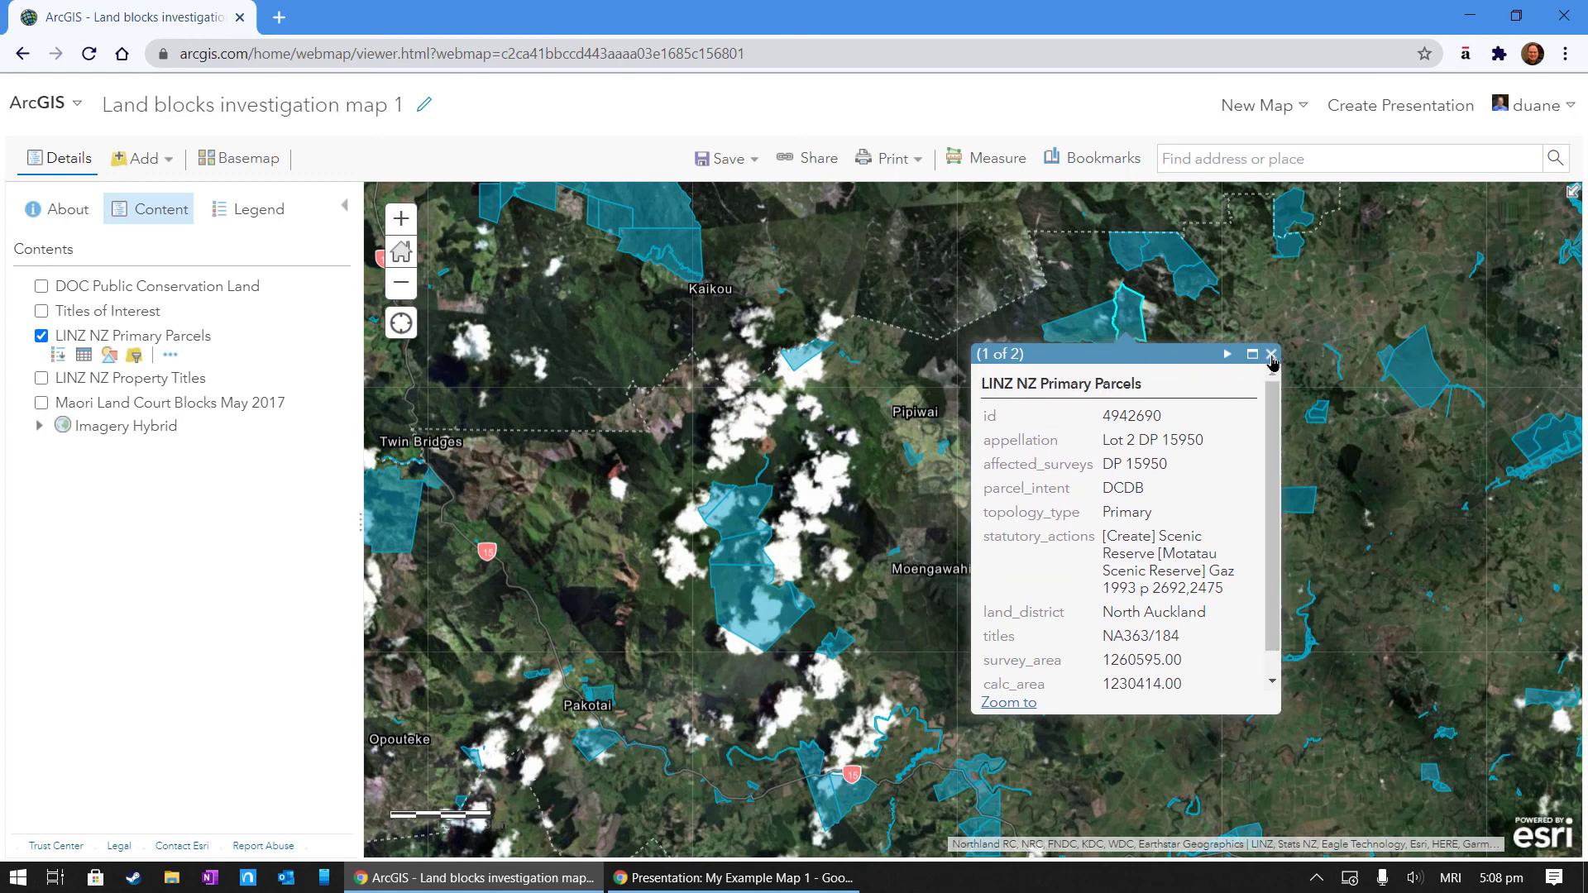
left_click(1271, 354)
left_click(1307, 501)
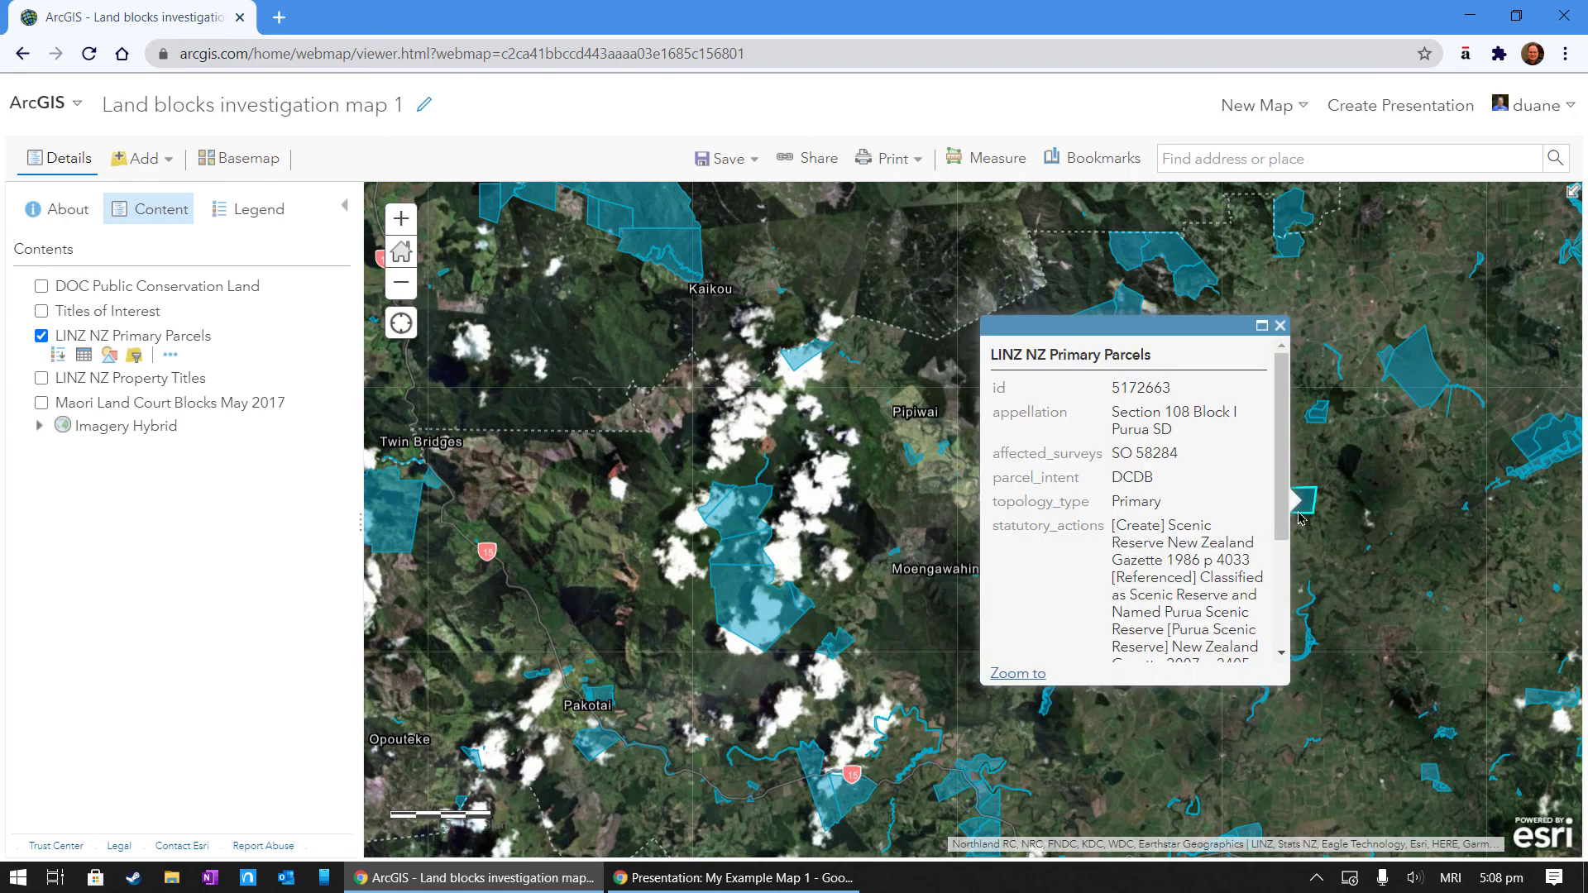
mouse_move(1281, 511)
left_mouse_down()
mouse_move(1281, 630)
mouse_move(1280, 487)
left_mouse_up()
left_click(1280, 326)
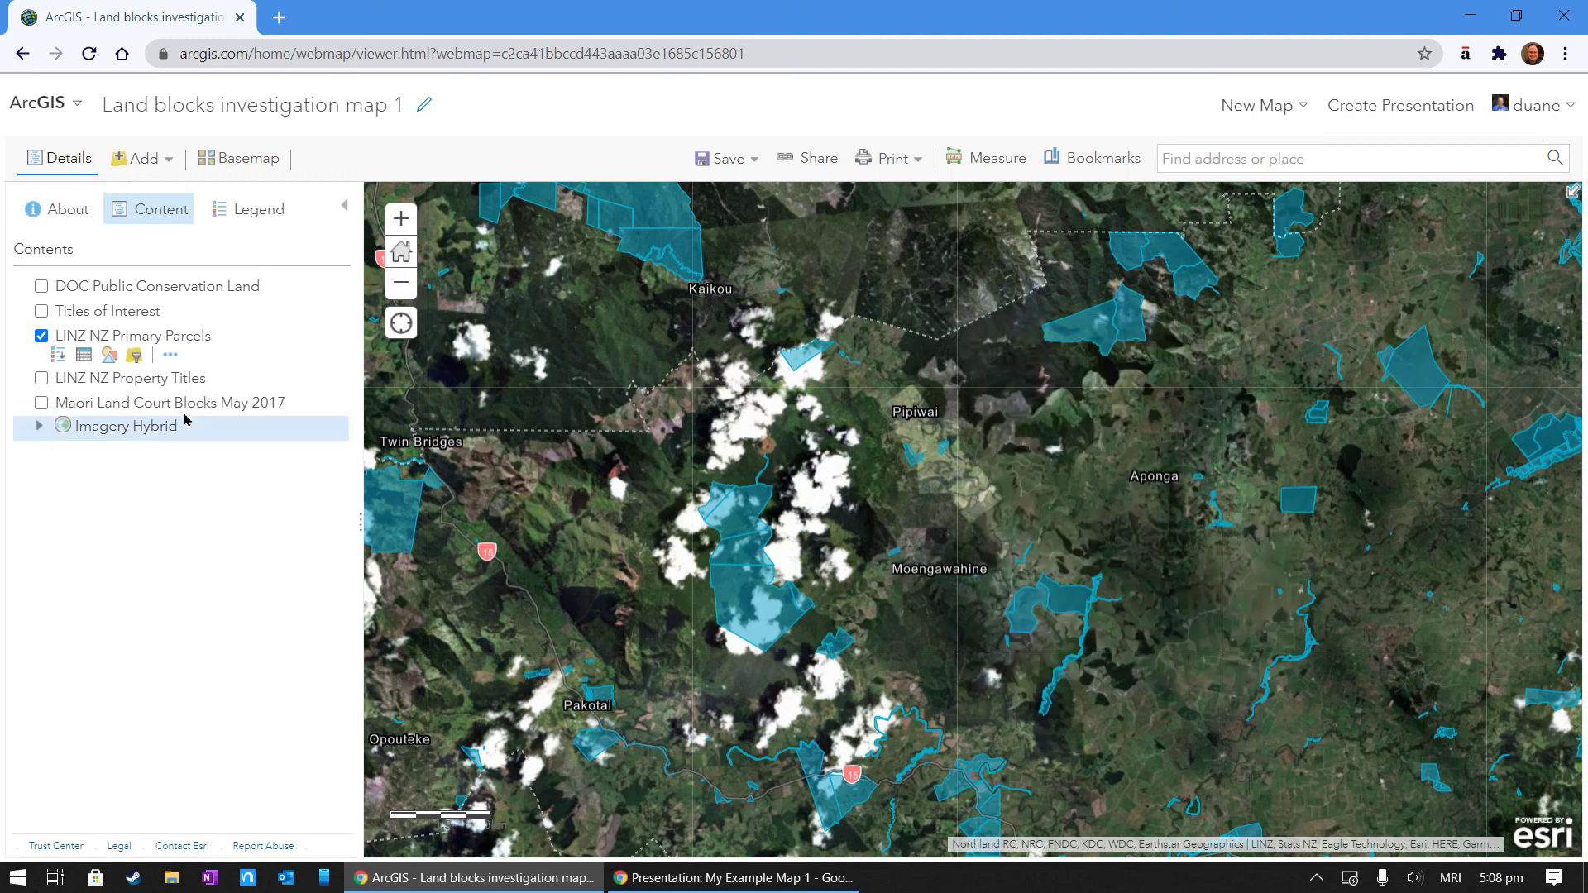
Check the feature count in the LINZ NZ Primary Parcels attribute table and survey the filtered parcels across Northland.
left_click(84, 356)
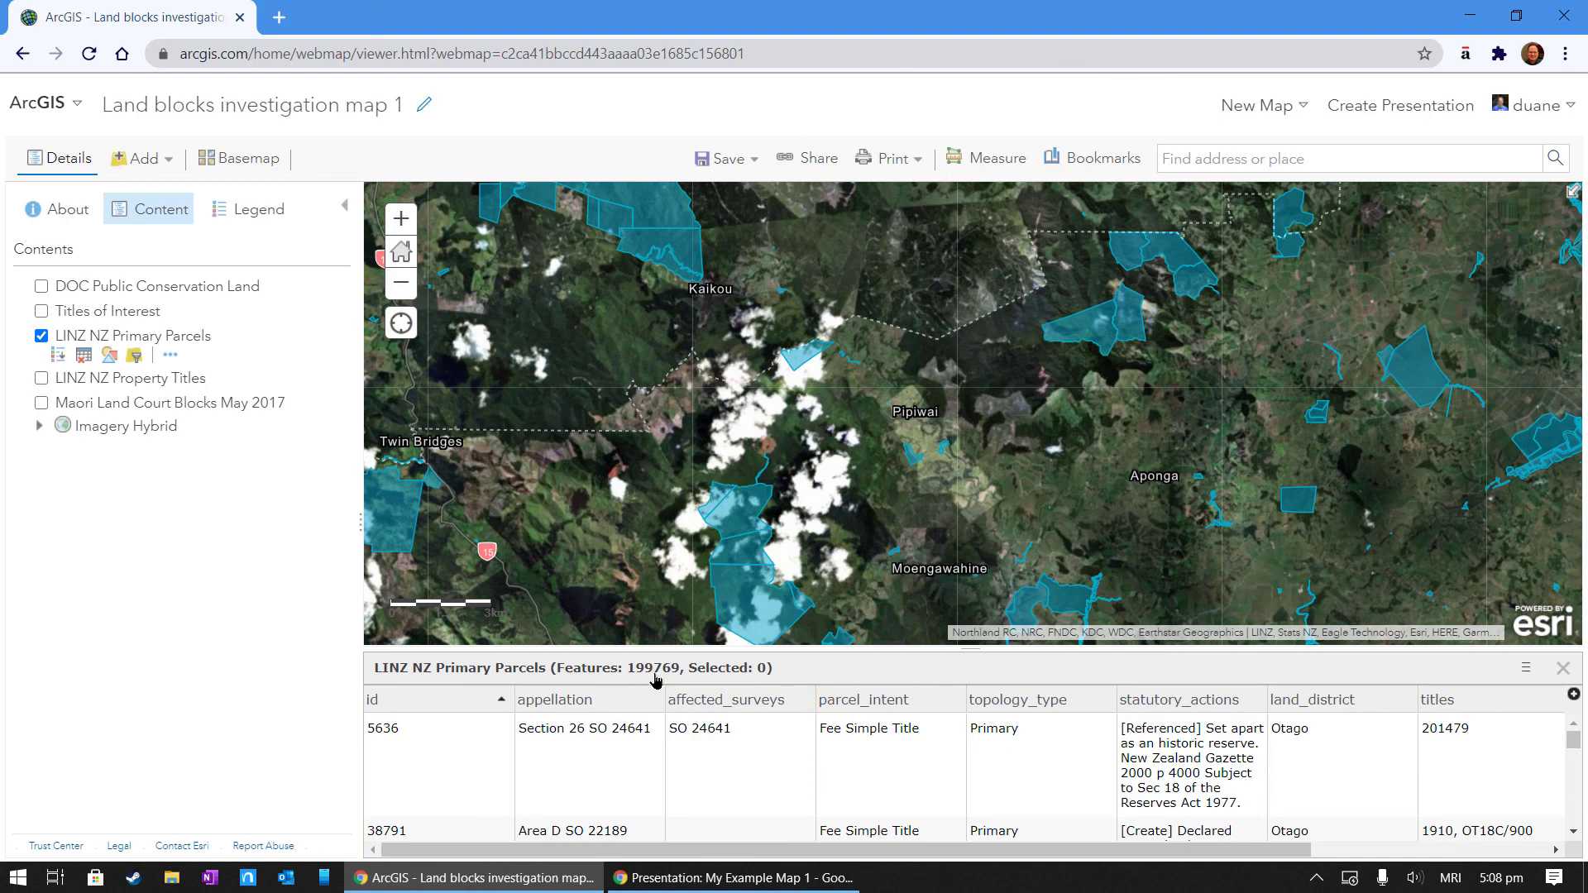
left_click(1561, 669)
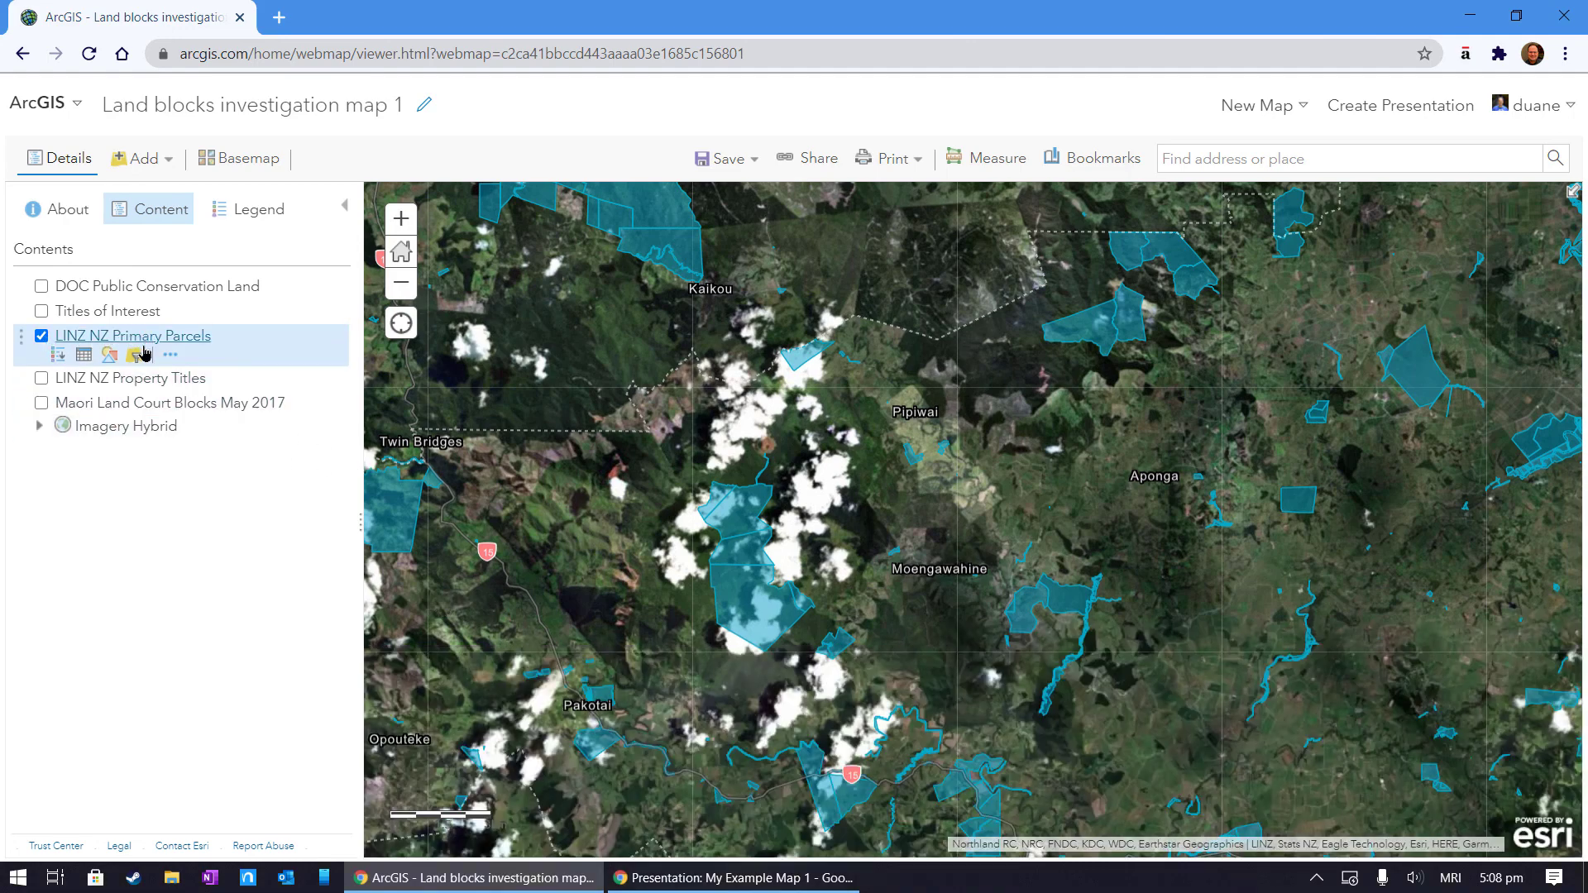
scroll(873, 539, "down", 2)
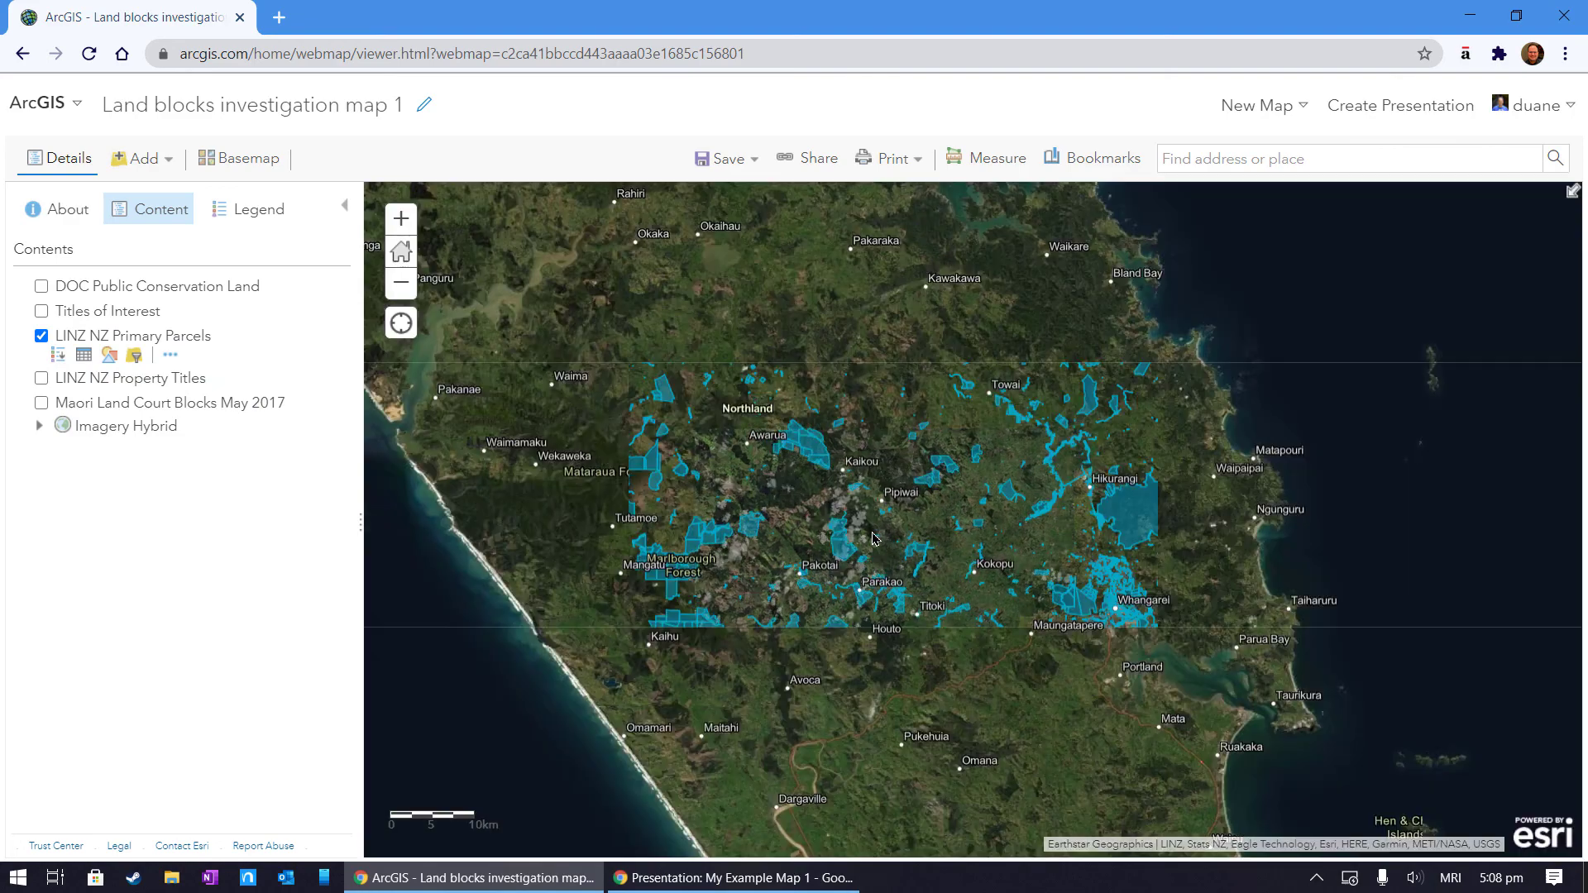
scroll(873, 538, "down", 1)
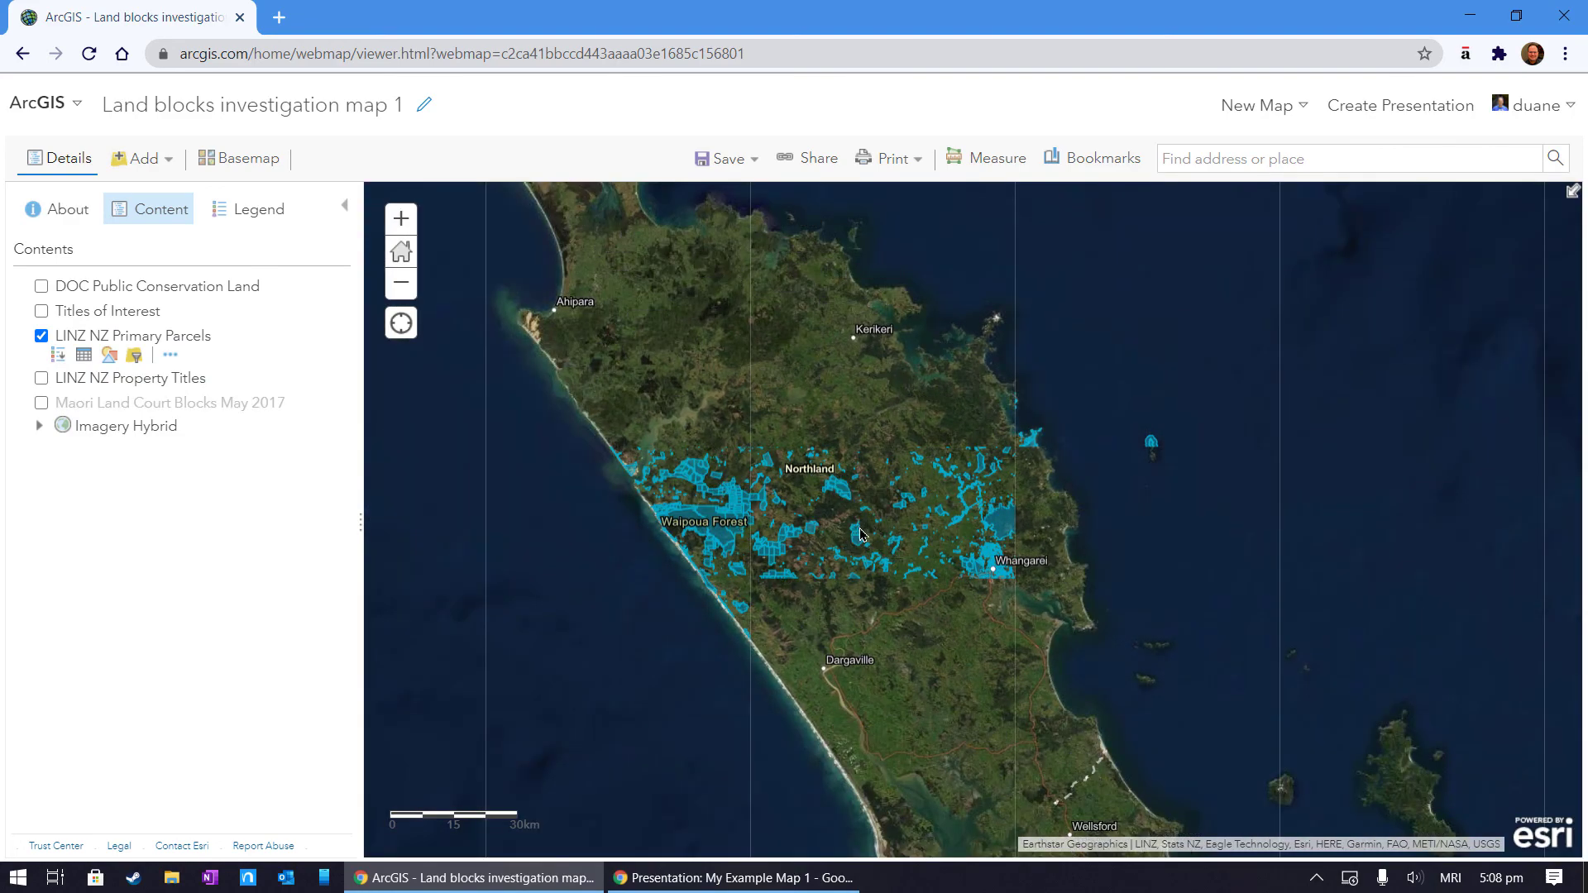
scroll(861, 529, "up", 2)
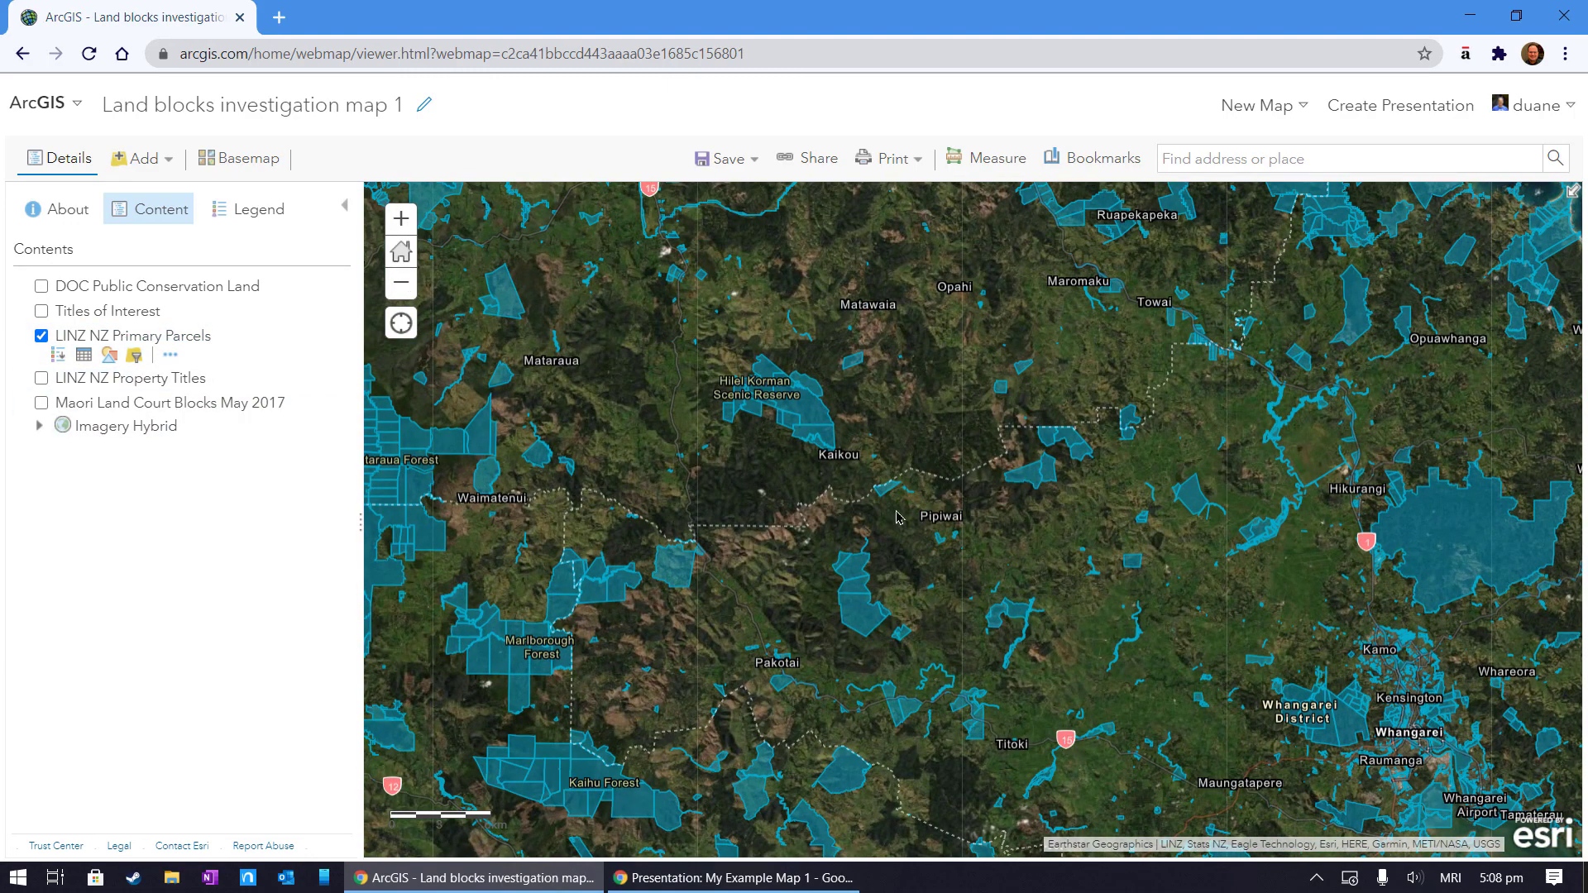
left_click_drag(843, 499, 1084, 473)
scroll(1085, 473, "down", 1)
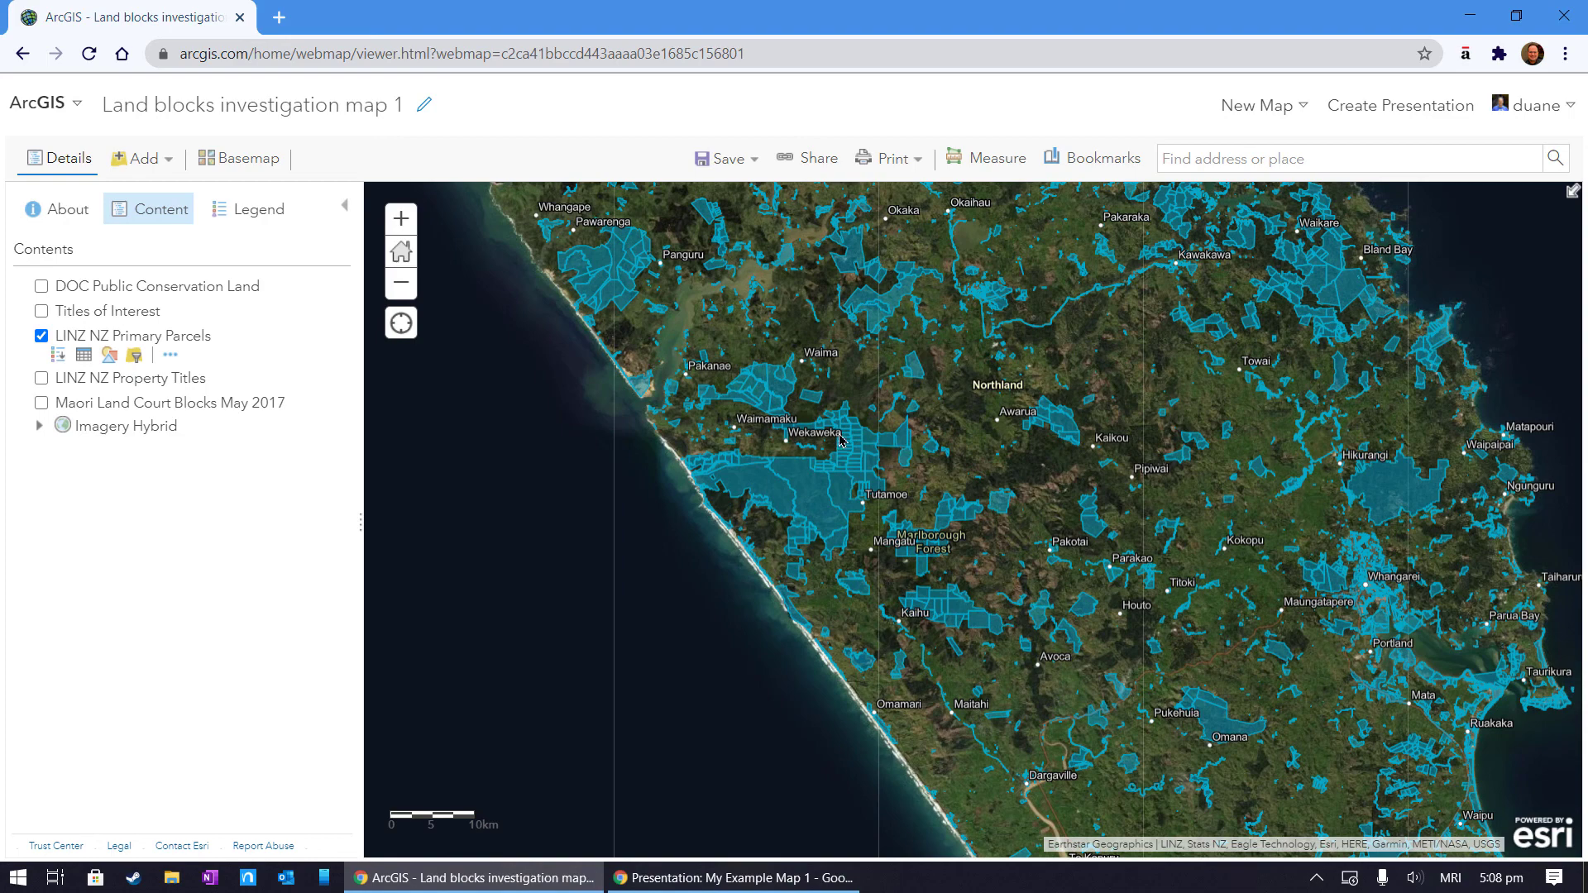
left_click_drag(840, 436, 743, 428)
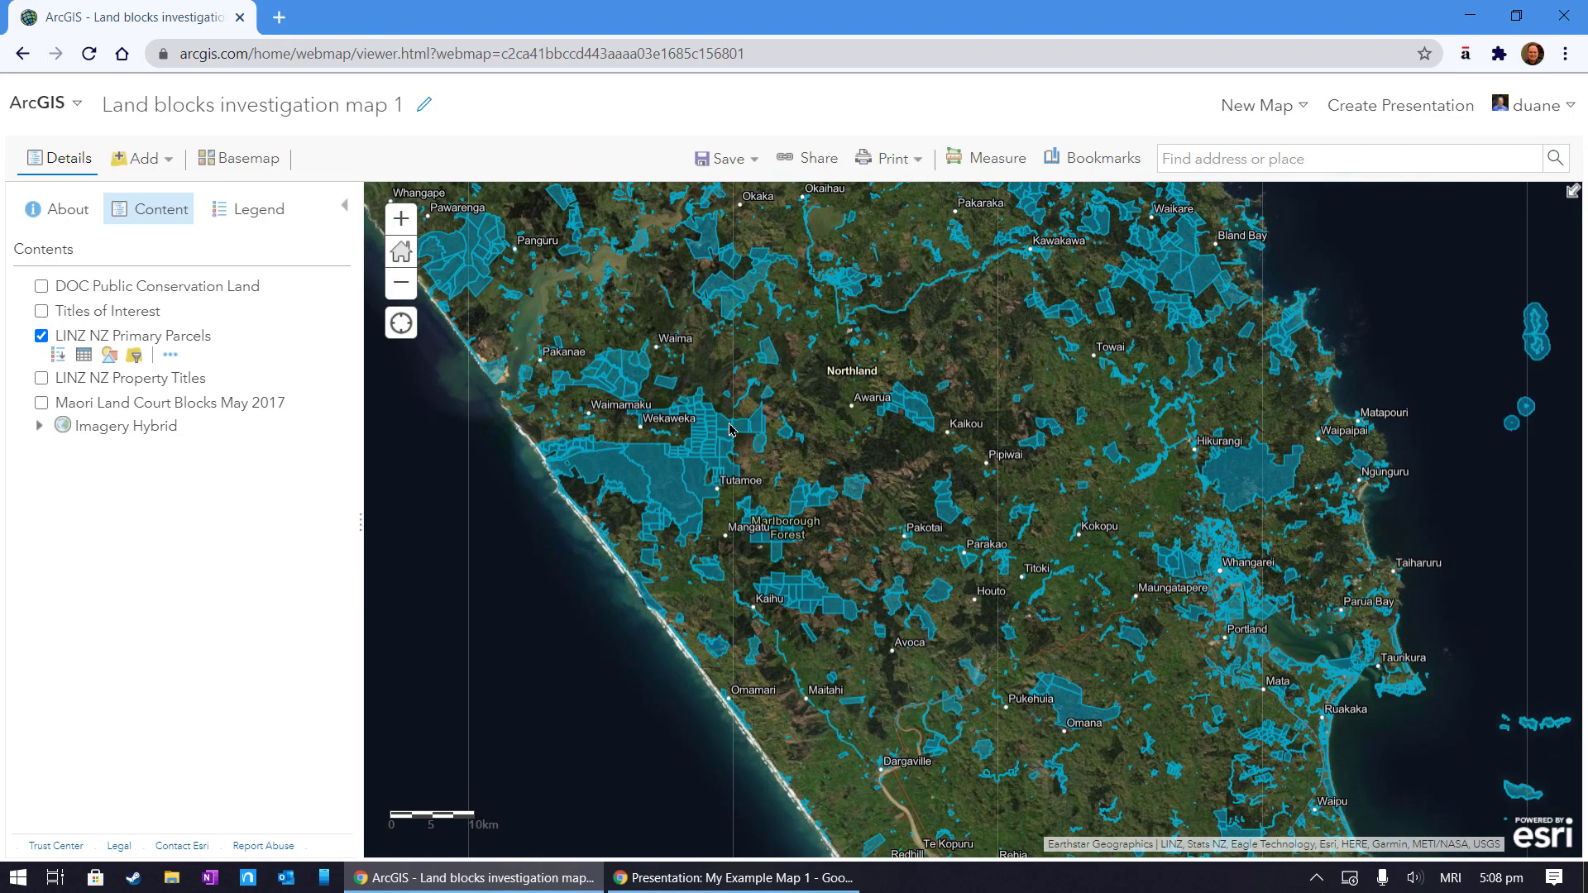